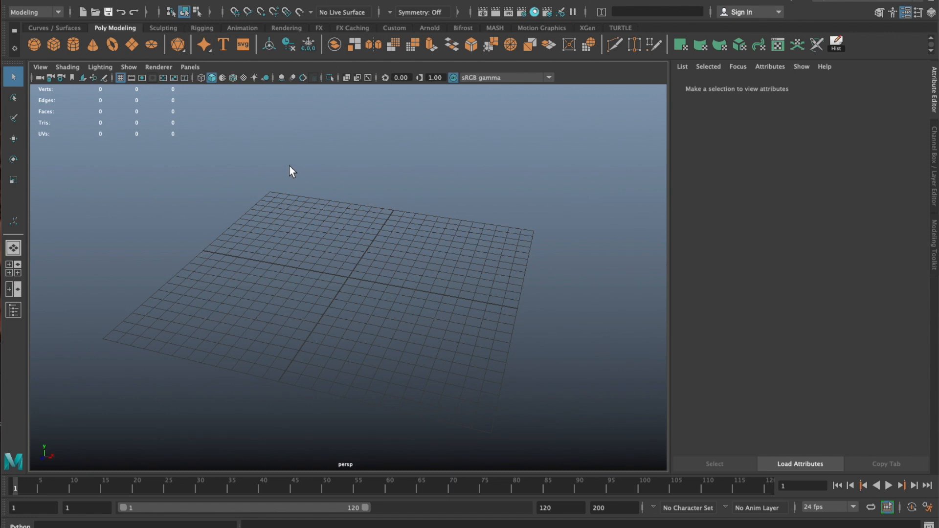
Set the linear working unit to meter in the general application preferences and save them
left_click(176, 1)
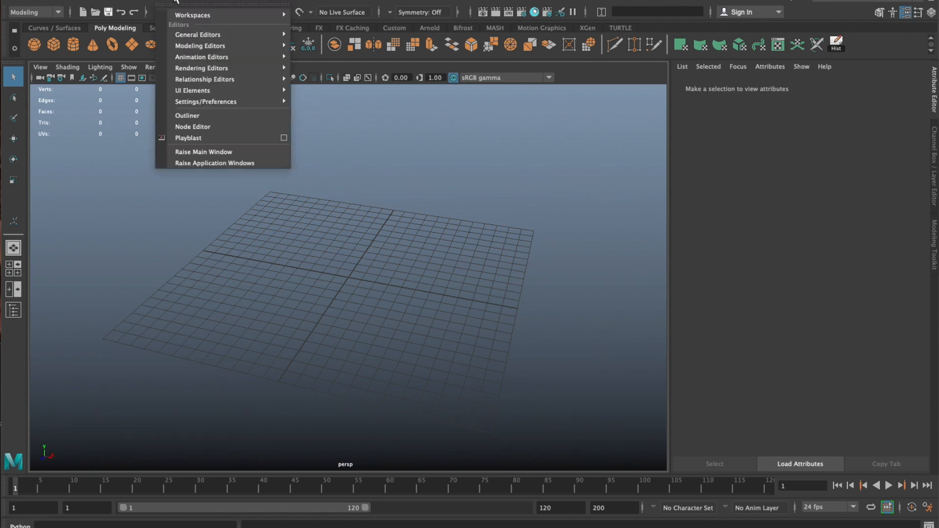
mouse_move(223, 104)
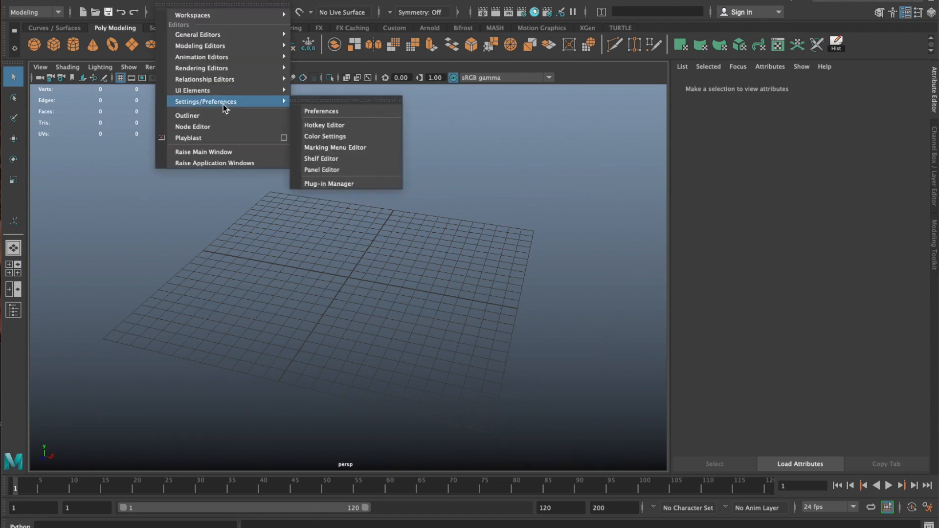
left_click(349, 114)
left_click_drag(645, 152, 559, 115)
left_click(436, 227)
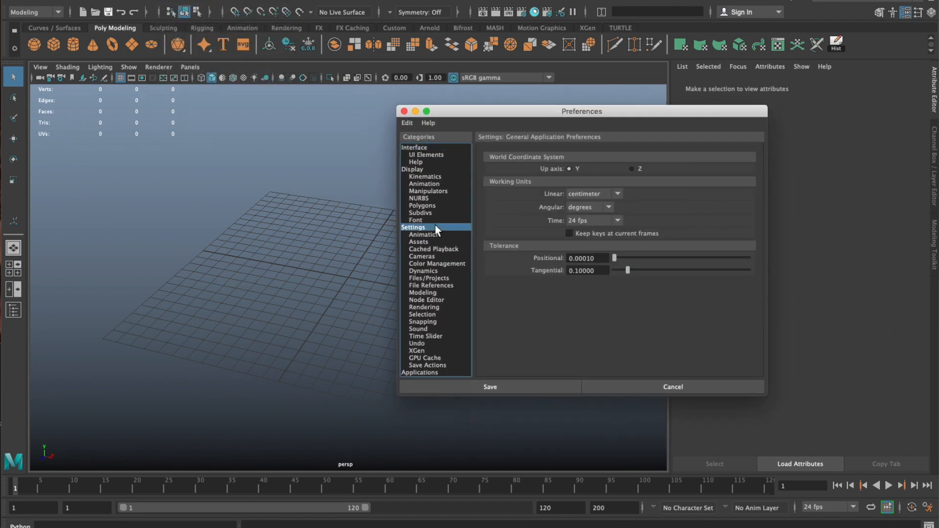
left_click(594, 194)
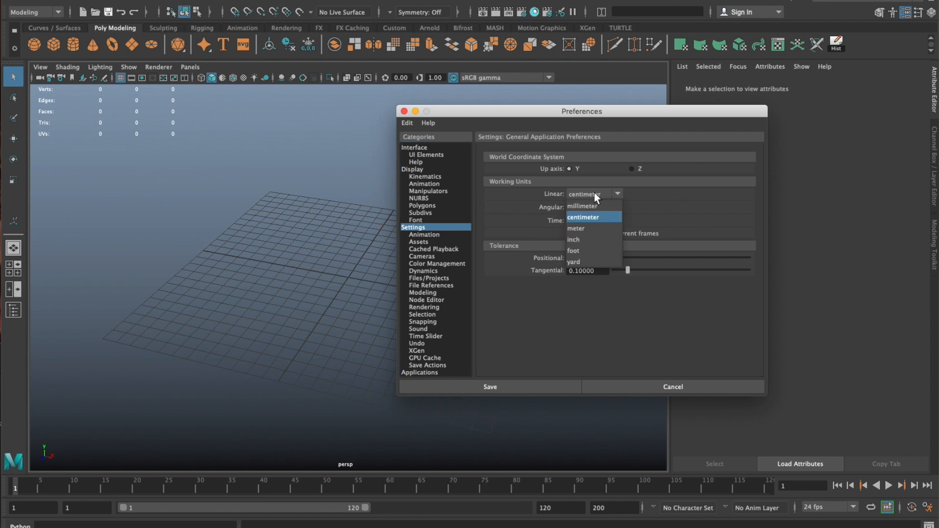
left_click(581, 229)
scroll(190, 234, "down", 10)
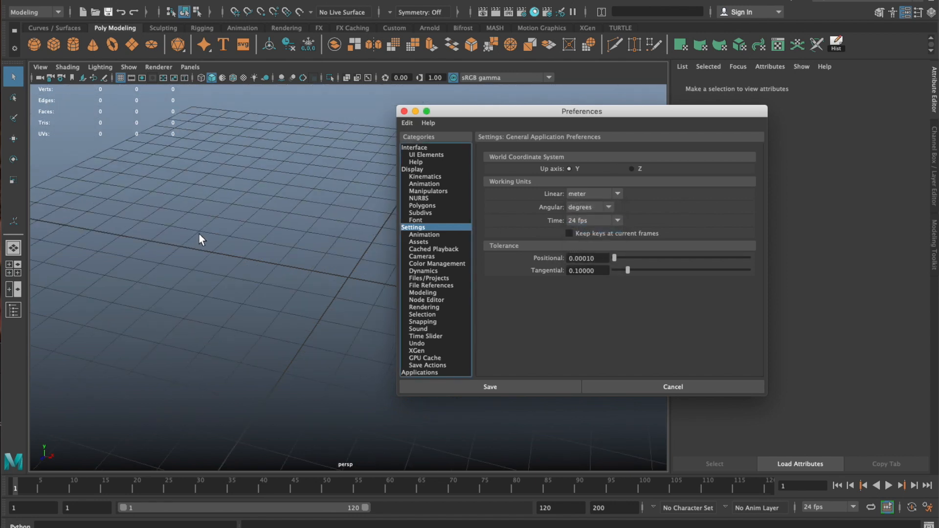
middle_click_drag(231, 229, 207, 238, "alt")
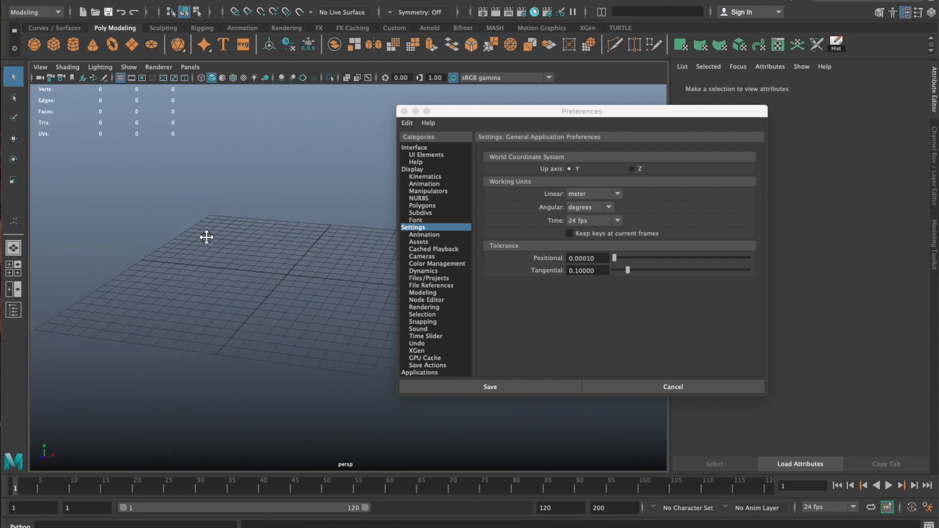
left_click(472, 388)
Create a polygon cube, scale it up, and check how the perspective view clips it at different distances
middle_click_drag(490, 300, 499, 341, "alt")
right_click_drag(414, 268, 412, 288, "shift")
key("r")
left_click_drag(361, 305, 645, 307)
key("z")
key("z")
key("z")
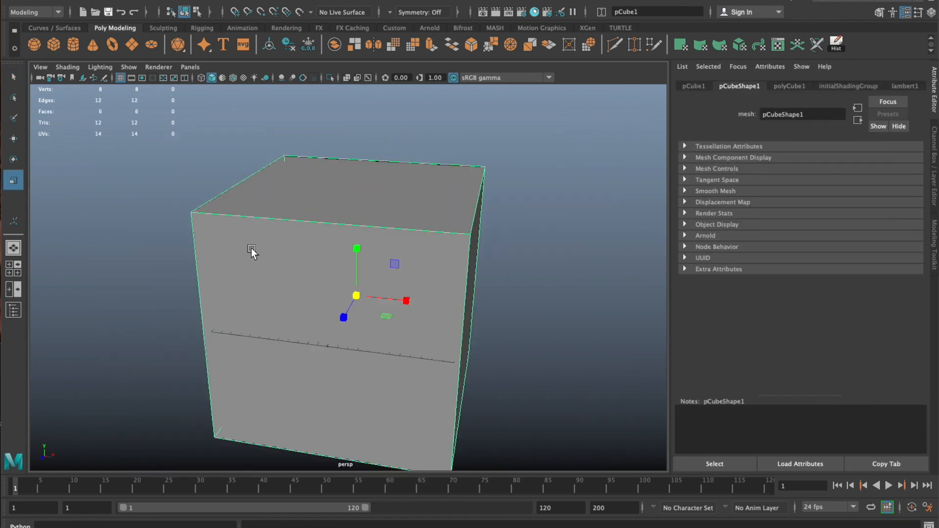
scroll(253, 251, "up", 2)
scroll(418, 275, "down", 1)
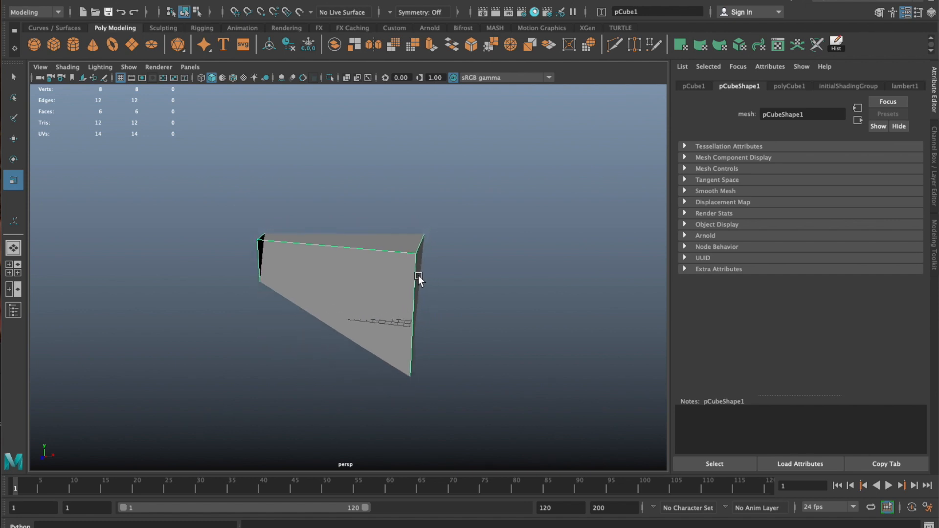
scroll(437, 277, "up", 2)
right_click_drag(438, 277, 430, 295, "alt")
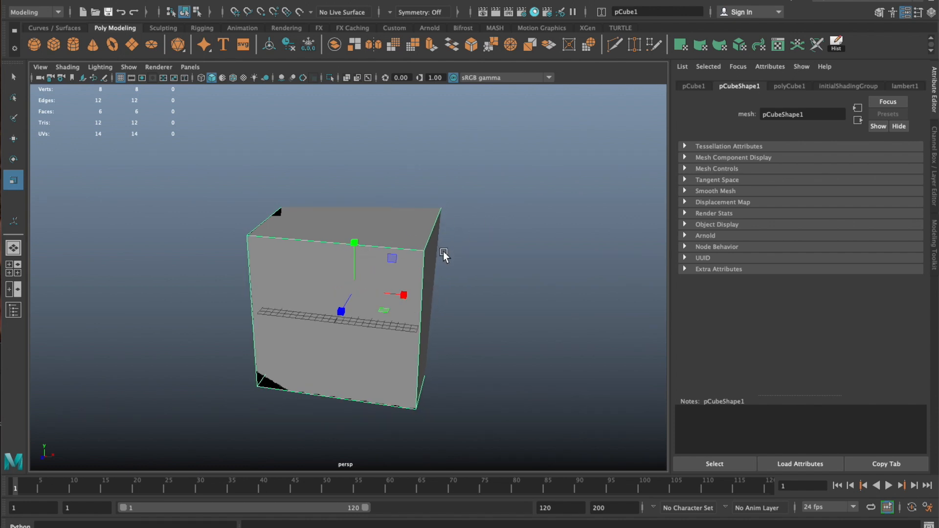
left_click(159, 186)
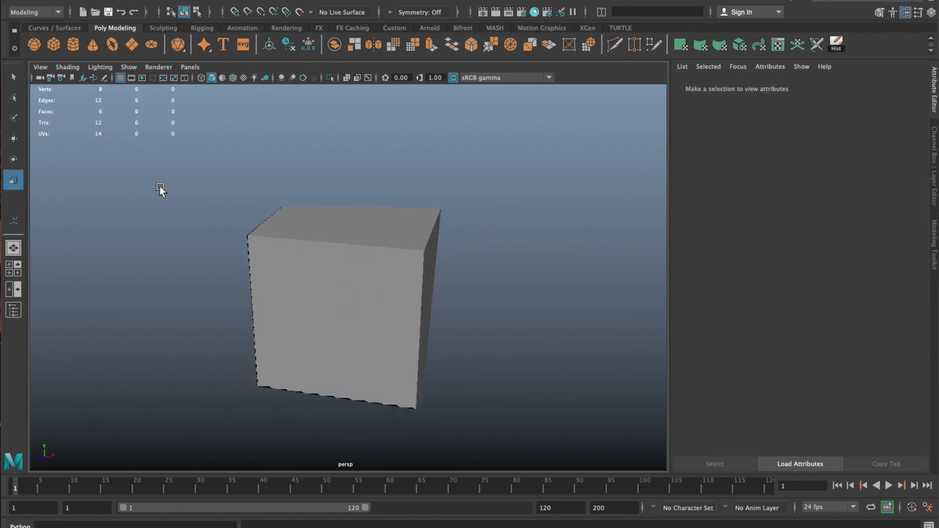
Set the perspective camera's near clip plane to 0.1 and its far clip plane to 10000000
left_click(42, 77)
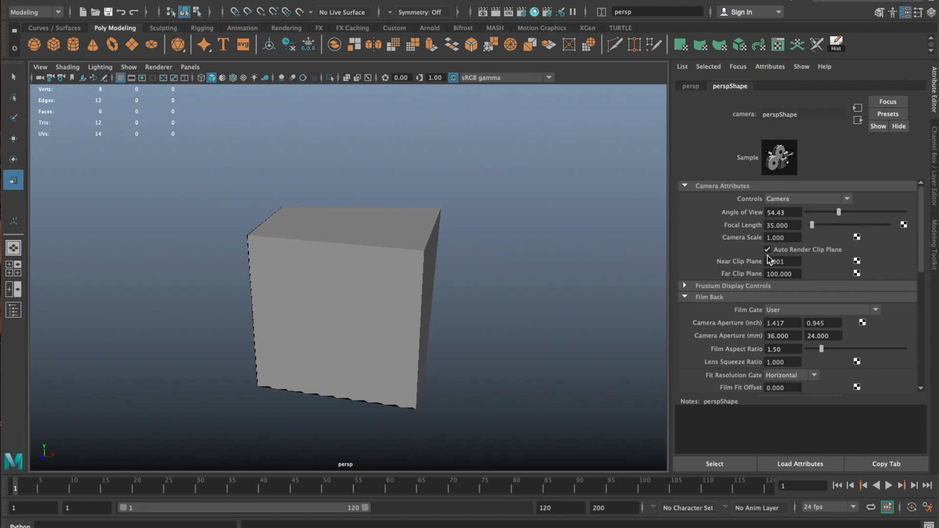
left_click(783, 261)
type(".1")
key("Return")
left_click(766, 273)
type("00000")
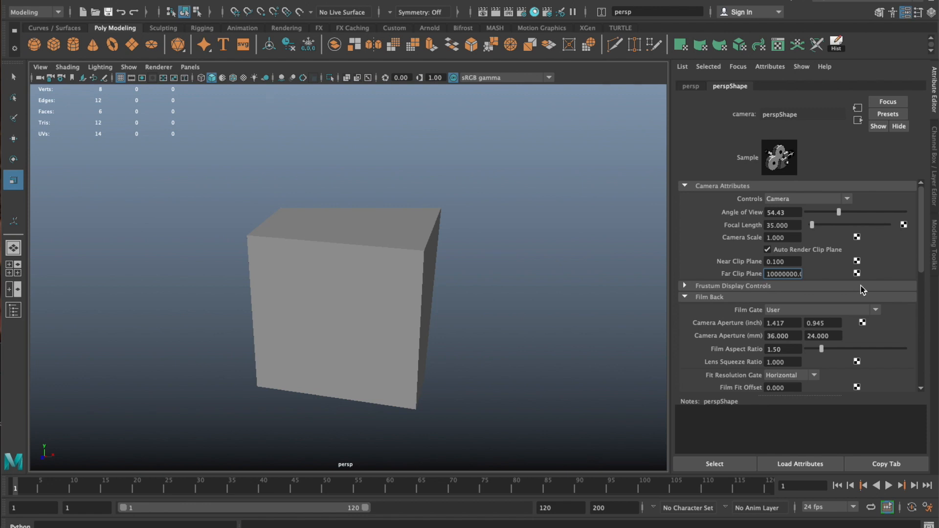
key("Return")
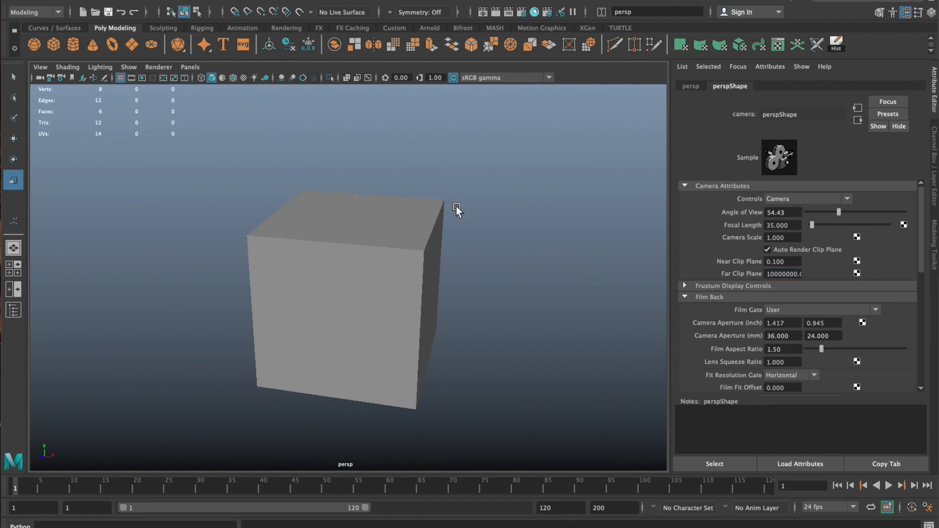
Delete the large test cube from the scene
right_click_drag(524, 296, 391, 329, "alt")
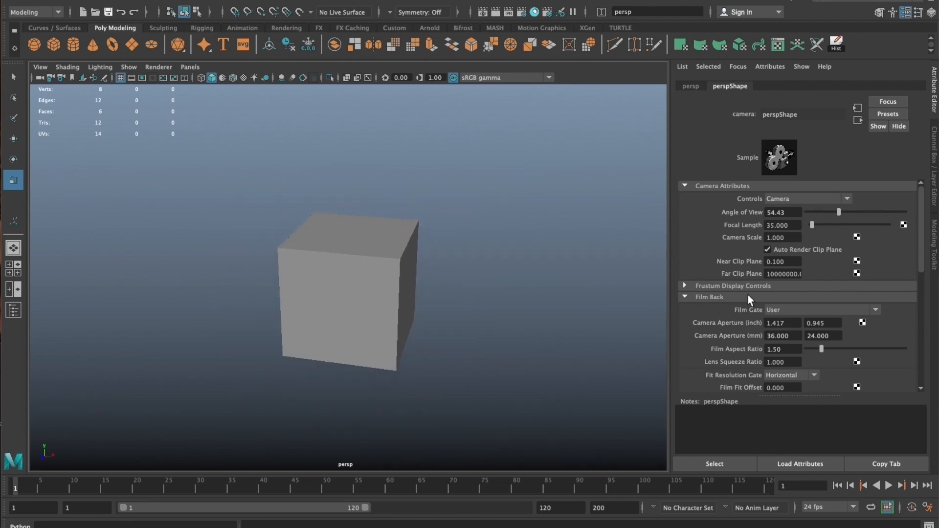
left_click_drag(438, 265, 360, 232, "alt")
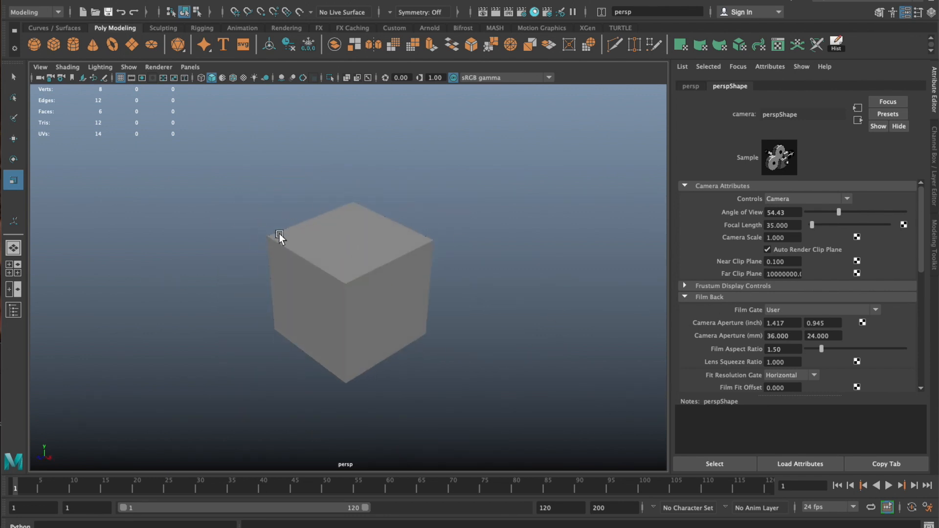
left_click(794, 262)
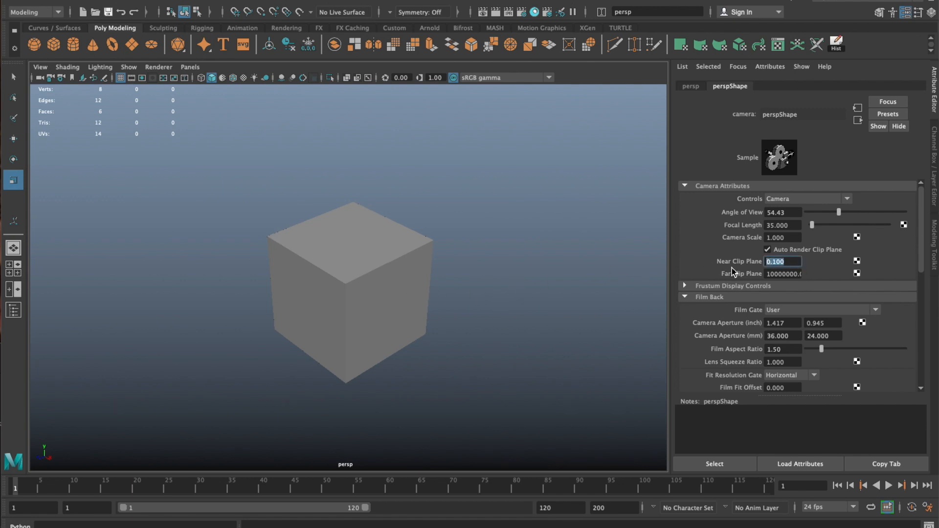
left_click_drag(544, 307, 594, 292, "alt")
left_click(576, 288)
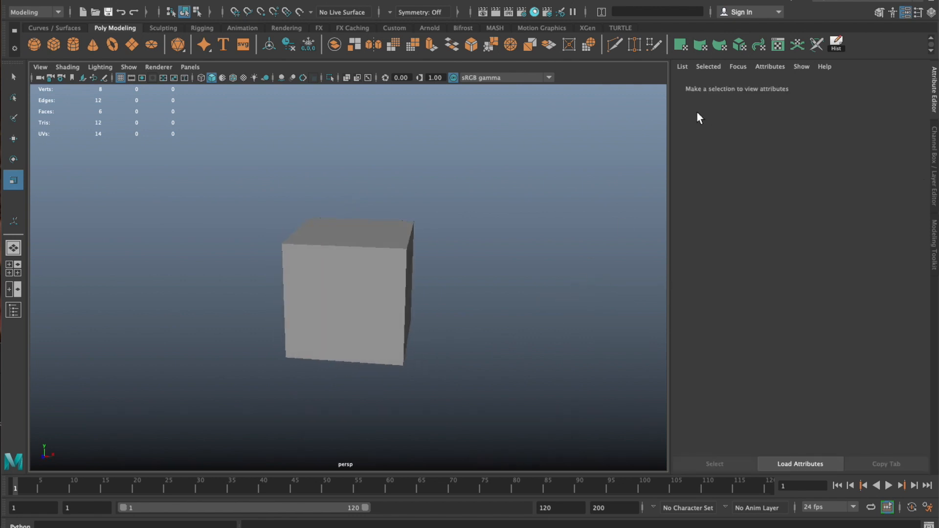
scroll(224, 228, "up", 5)
left_click(294, 245)
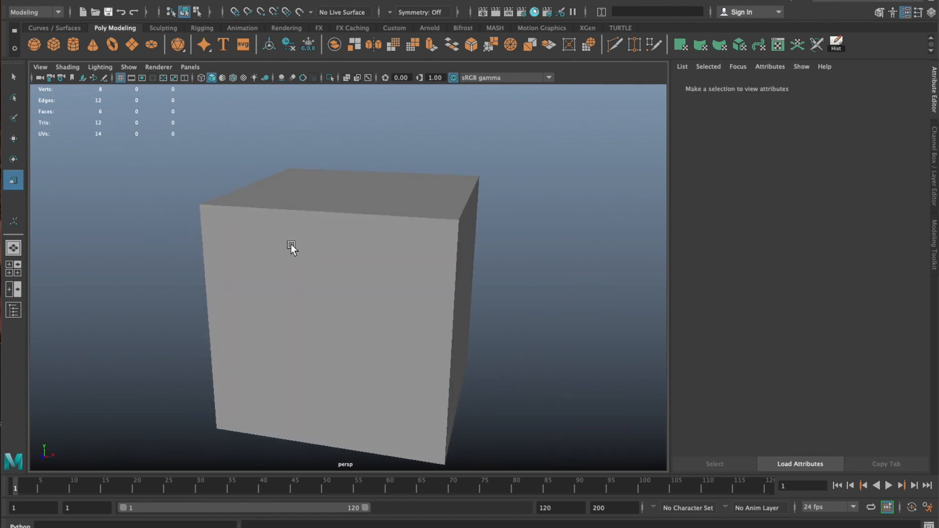
key("Delete")
Import CharacterFemale.ma from the Bipeds sculpting base meshes in the Content Browser, and close the browser
scroll(521, 307, "up", 4)
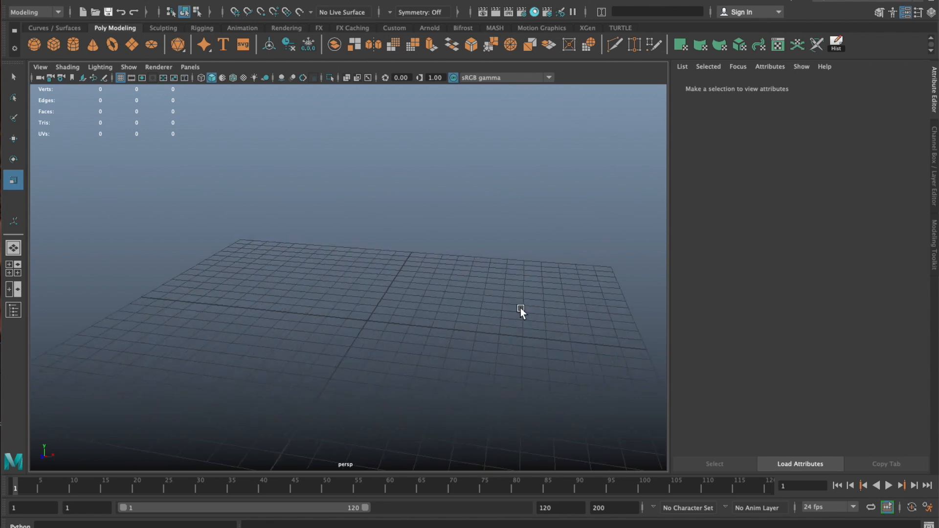
middle_click_drag(497, 300, 470, 287, "alt")
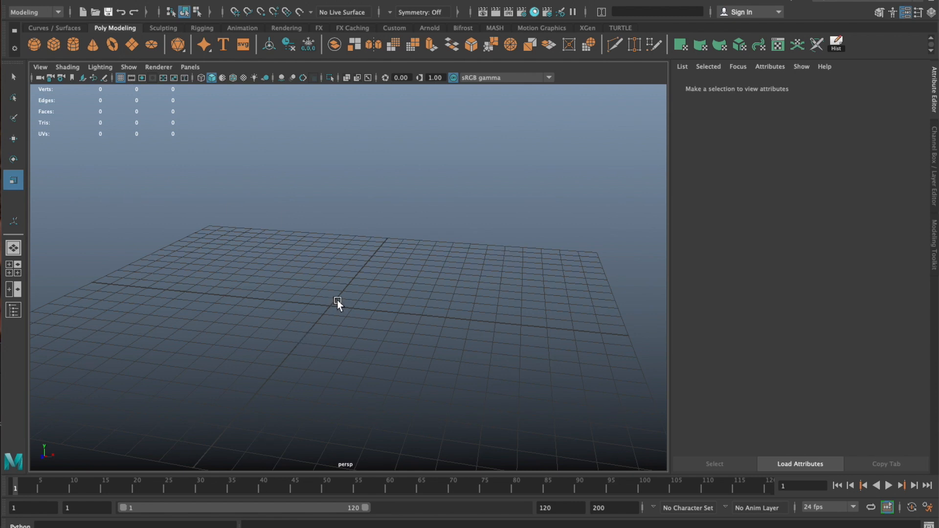
left_click(169, 2)
mouse_move(181, 36)
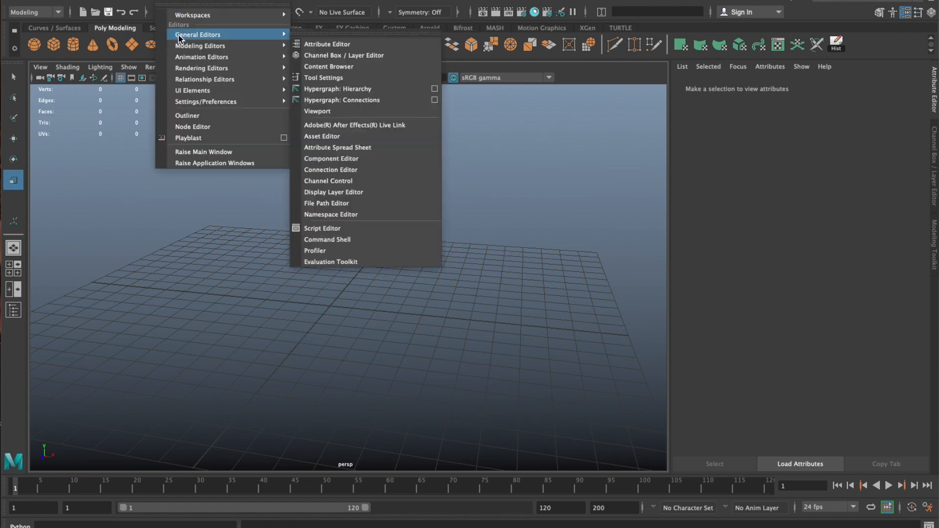
left_click(379, 71)
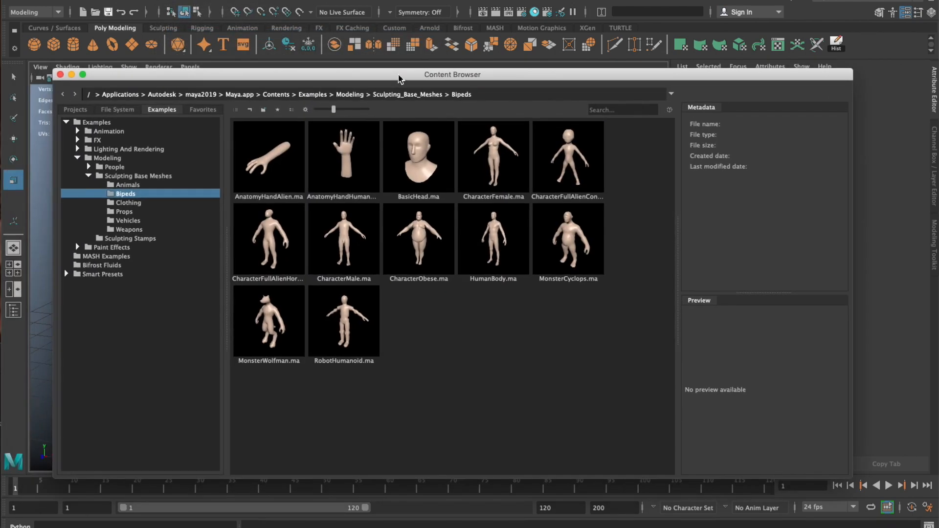
left_click_drag(399, 78, 467, 81)
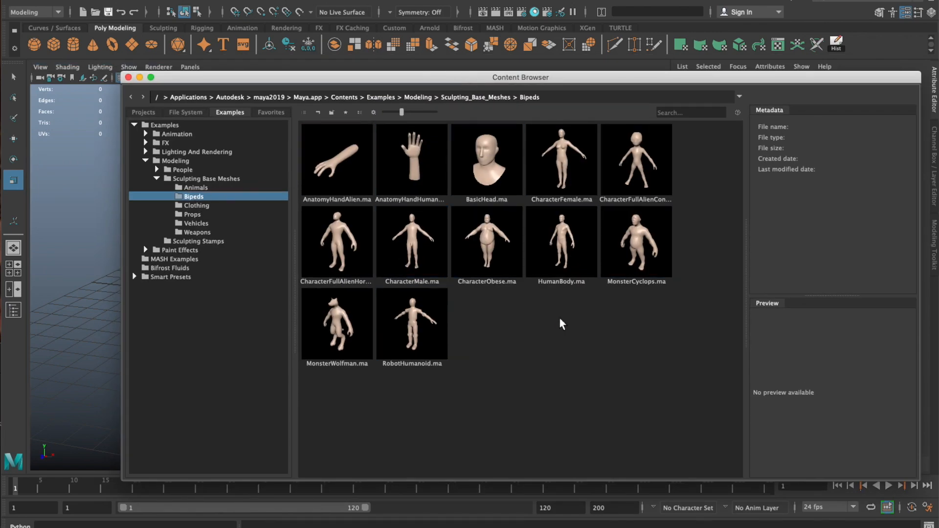
right_click(553, 157)
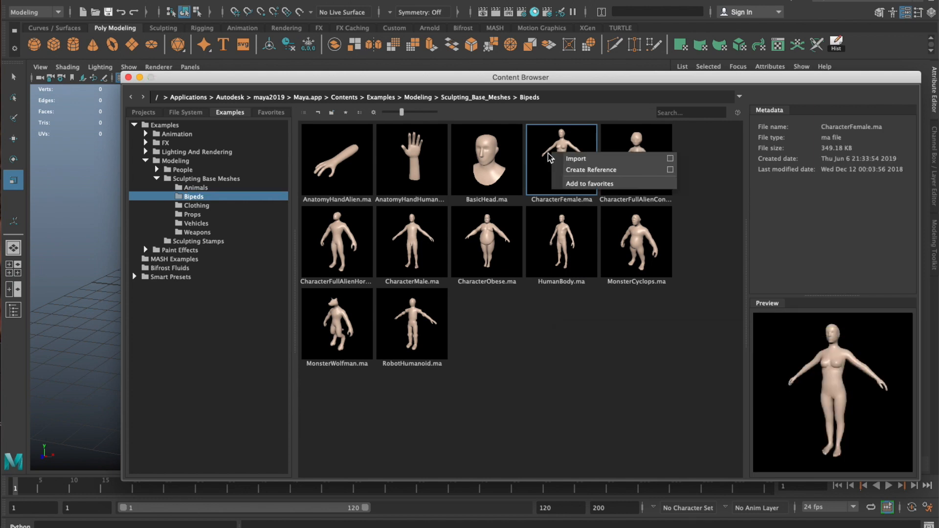
left_click(615, 161)
left_click(128, 78)
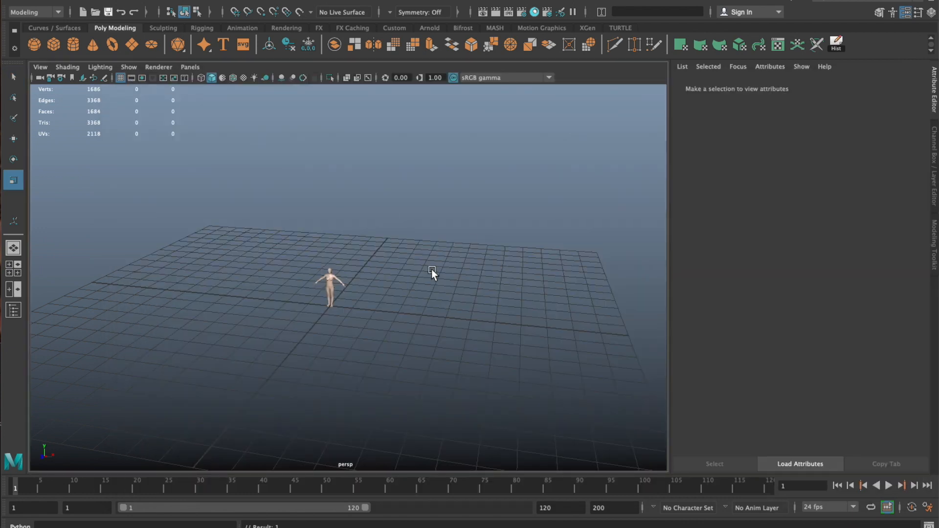
Move the female character back from the grid origin along the Z axis with grid snapping, and deselect it
key("f")
key("space")
key("f")
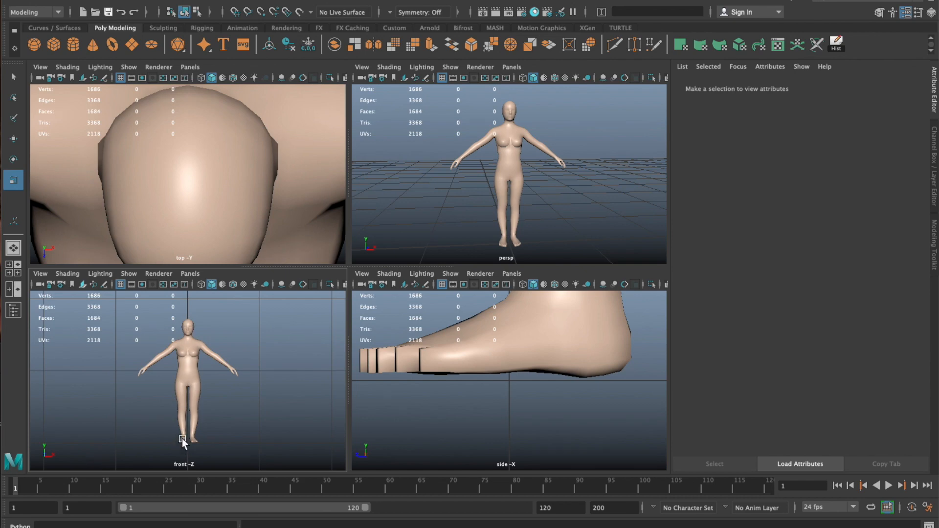
key("space")
left_click_drag(536, 208, 351, 230, "alt")
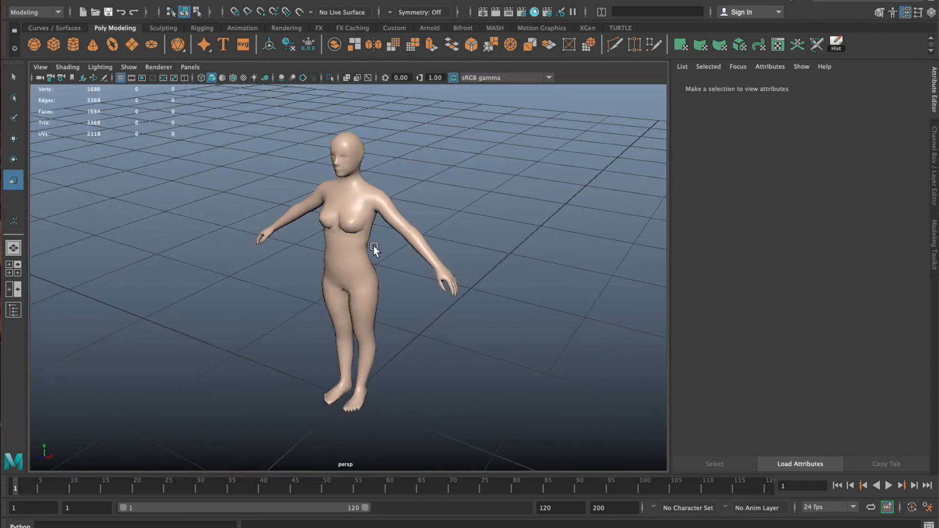
right_click_drag(520, 260, 224, 251, "alt")
left_click_drag(224, 252, 317, 260, "alt")
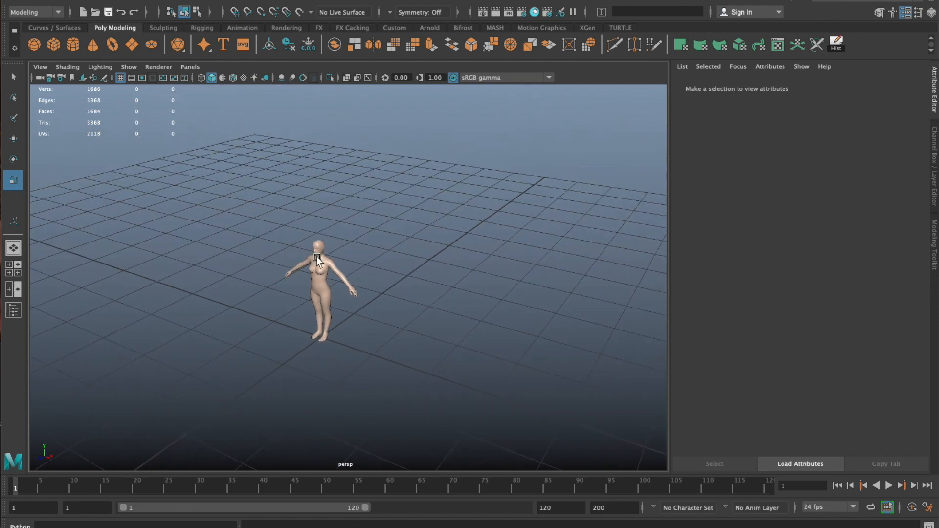
left_click(323, 261)
key("w")
left_click_drag(289, 362, 434, 276)
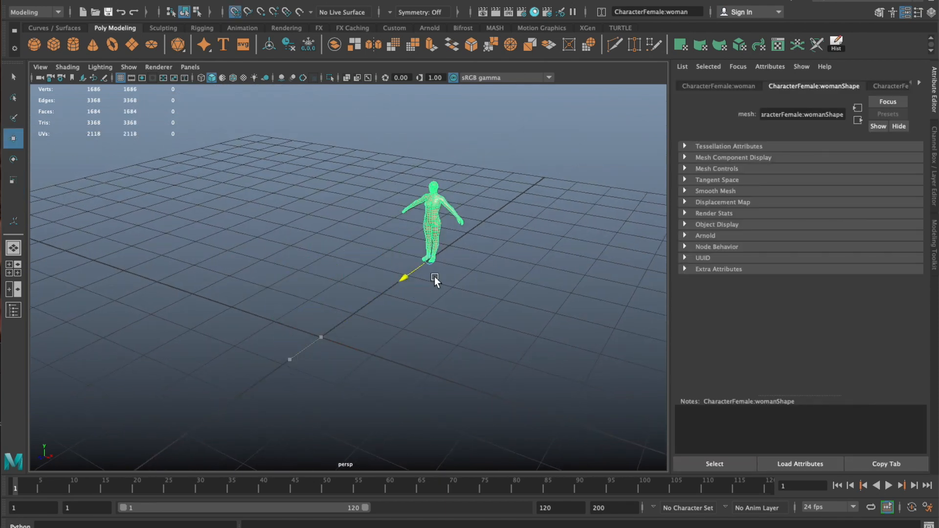
left_click(323, 281)
Create a polygon plane at the grid origin
left_click_drag(281, 292, 394, 354, "alt")
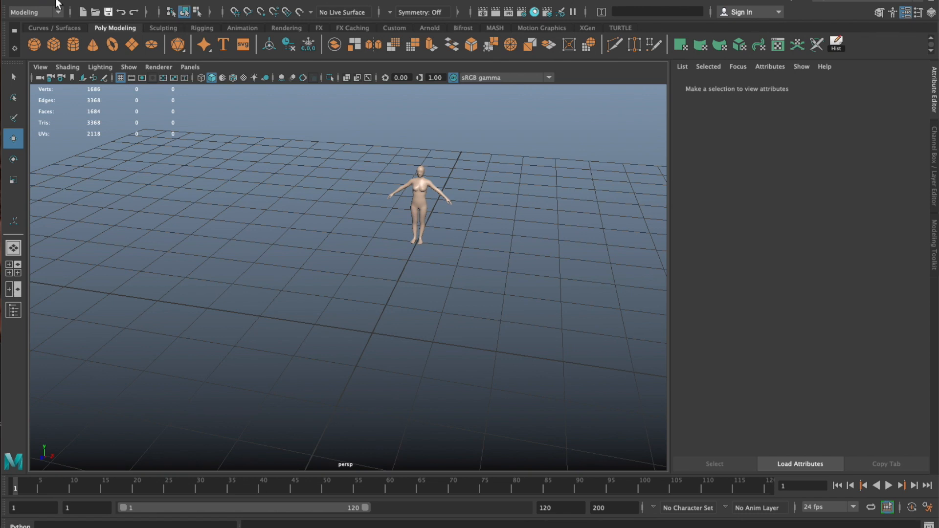
right_click(336, 174, "shift")
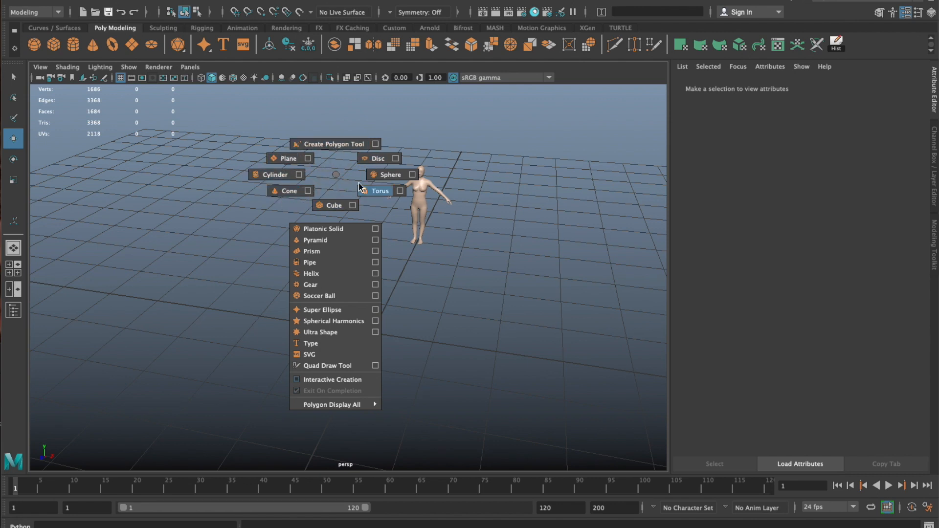
left_click(283, 160)
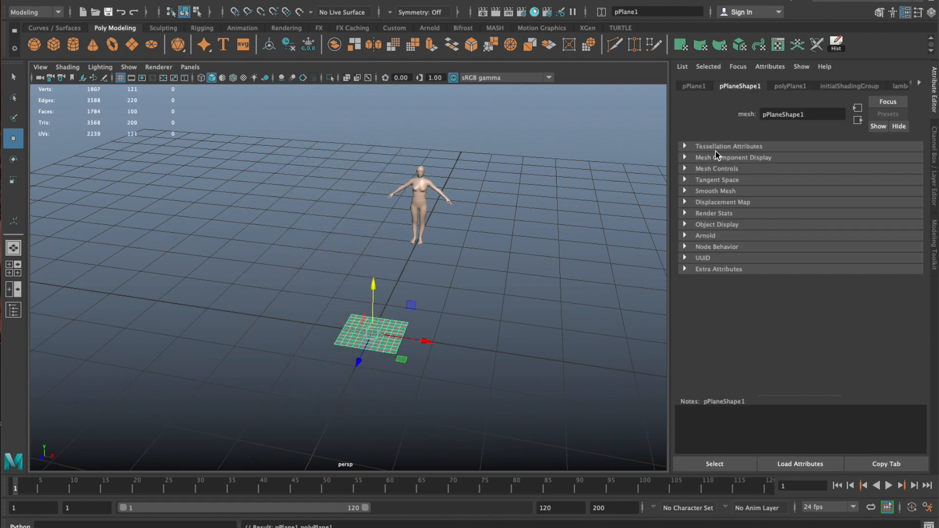
Set the plane's width and height to 2 and its width and height subdivisions to 1
left_click(796, 90)
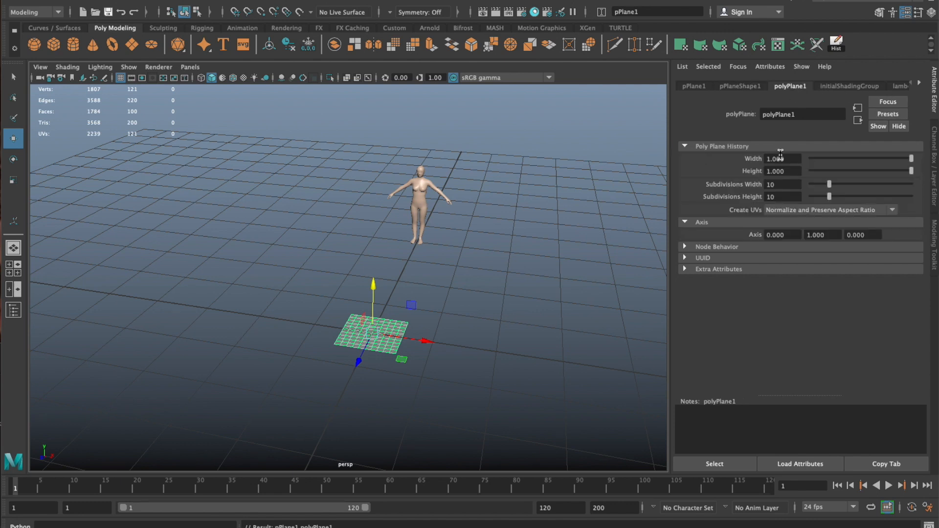
double_click(798, 159)
type("2")
key("Tab")
type("2")
key("Tab")
type("1")
key("Tab")
type("1")
key("Return")
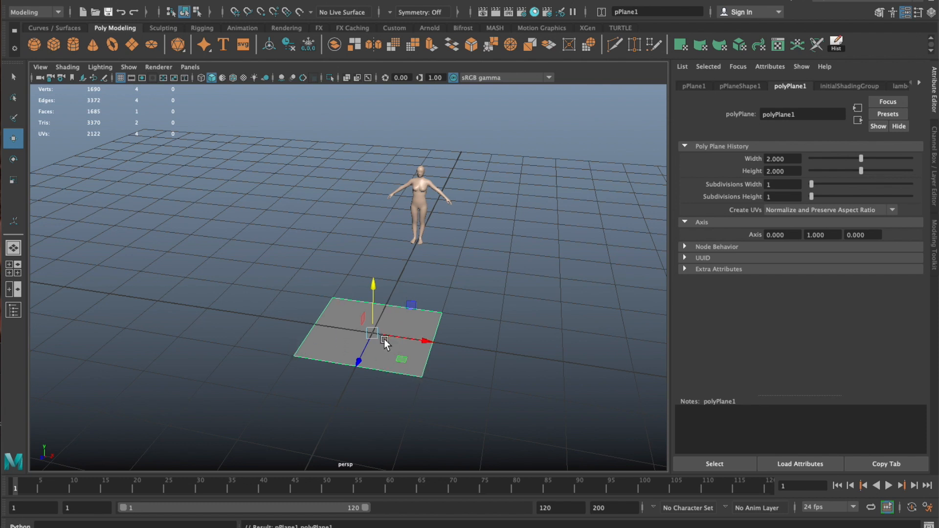
Snap the plane's pivot to its front corner vertex, and grid-snap the plane so that corner sits on the grid origin
key("d")
key("v")
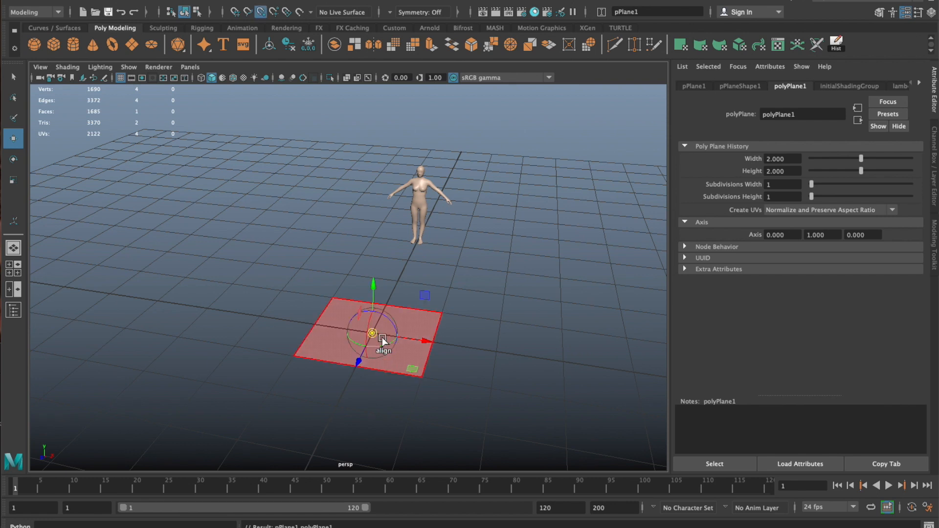
left_click_drag(377, 333, 333, 351)
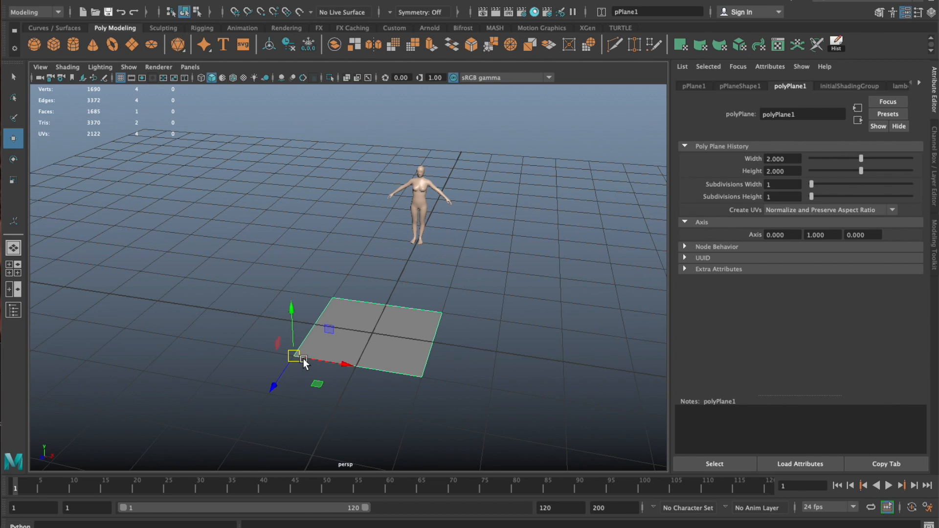
key("x")
left_click_drag(299, 360, 387, 338)
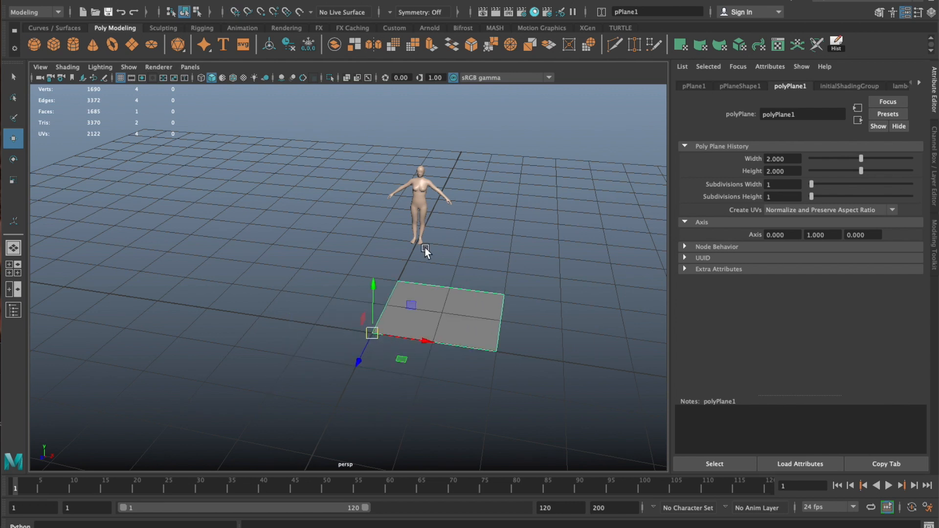
Rotate the plane upright about the X axis so it stands on the grid like a wall
key("e")
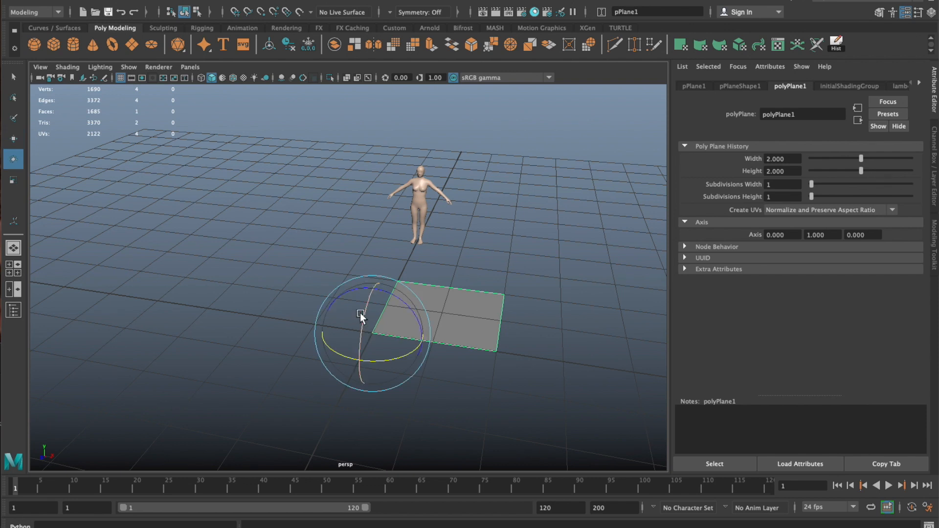
left_click_drag(369, 305, 360, 334)
key("w")
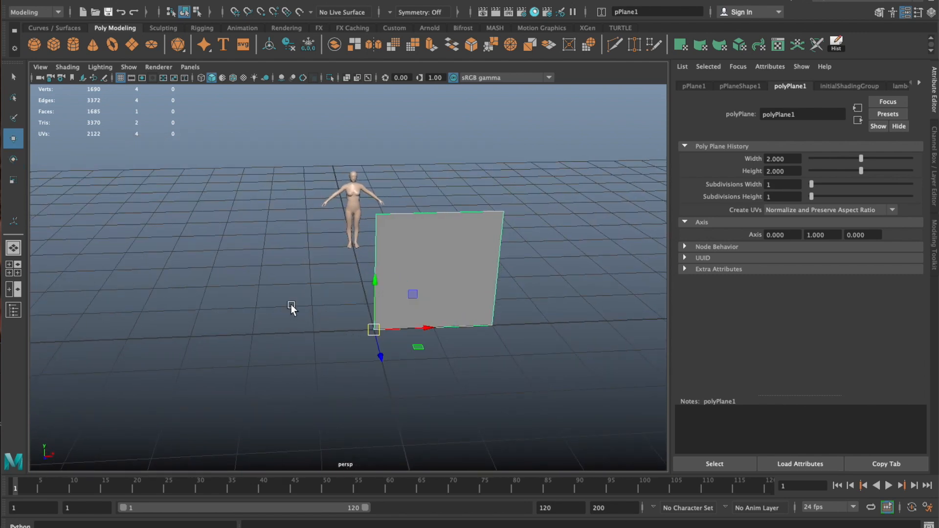
Insert one horizontal edge loop about a third of the way up the wall, using relative distance from edge, and deselect it
right_click_drag(291, 304, 402, 333, "alt")
middle_click_drag(402, 333, 287, 317, "alt")
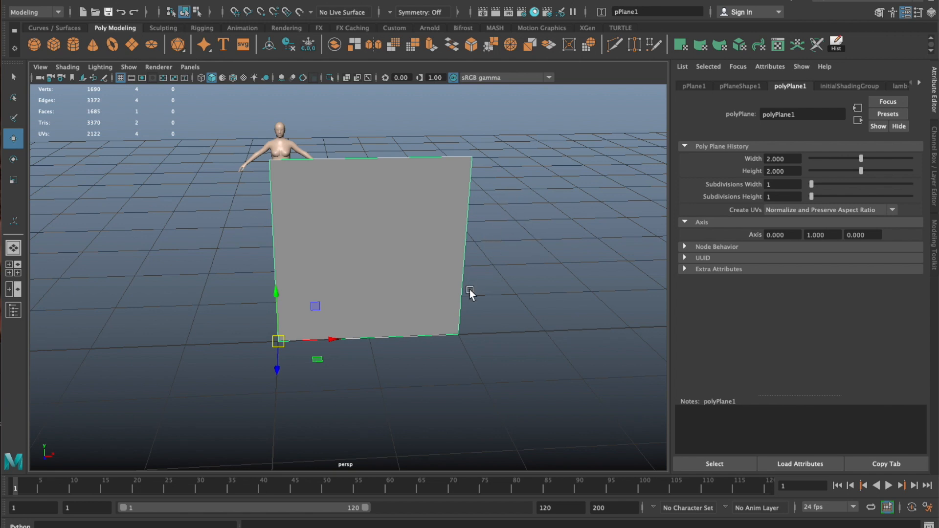
left_click_drag(423, 284, 425, 155, "alt")
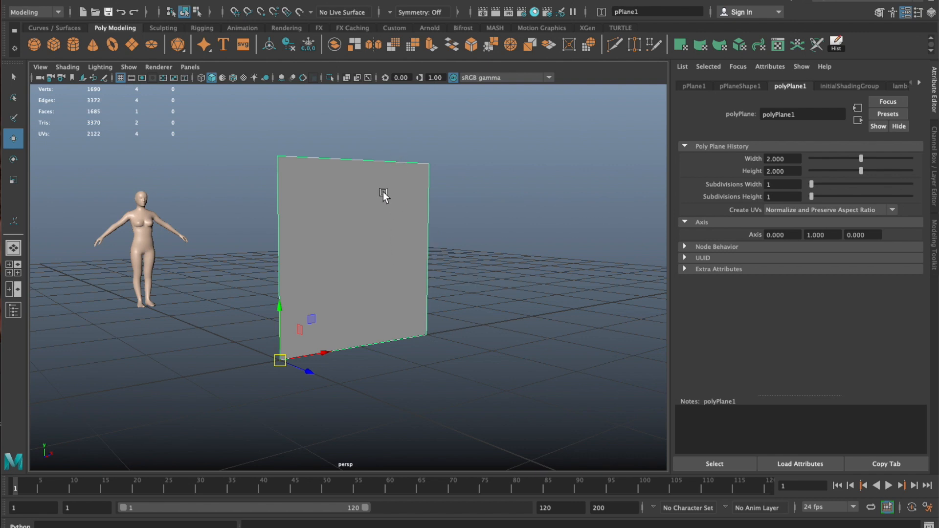
left_click_drag(298, 266, 310, 267, "alt")
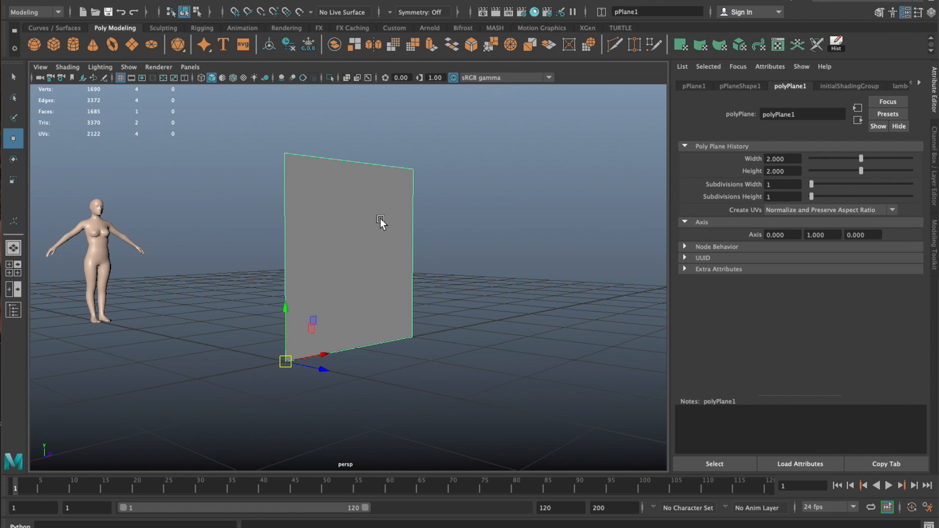
left_click(239, 2)
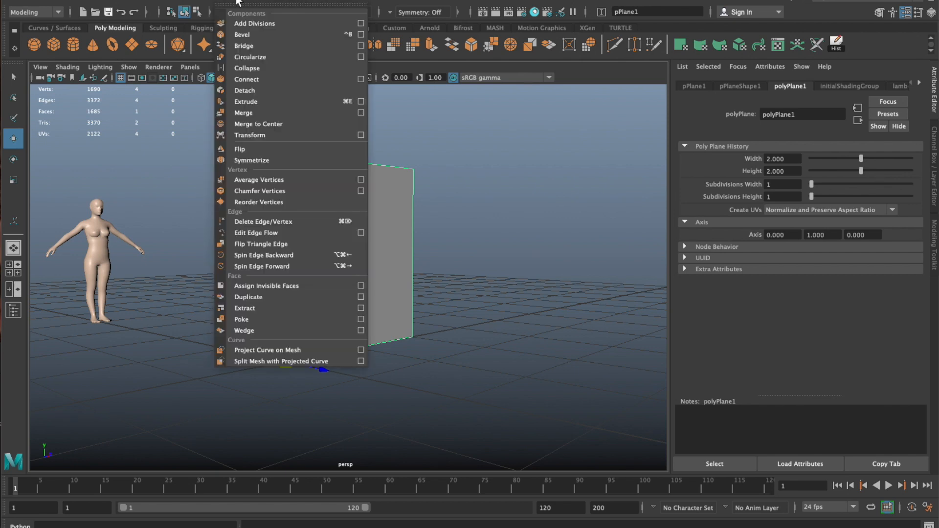
mouse_move(262, 4)
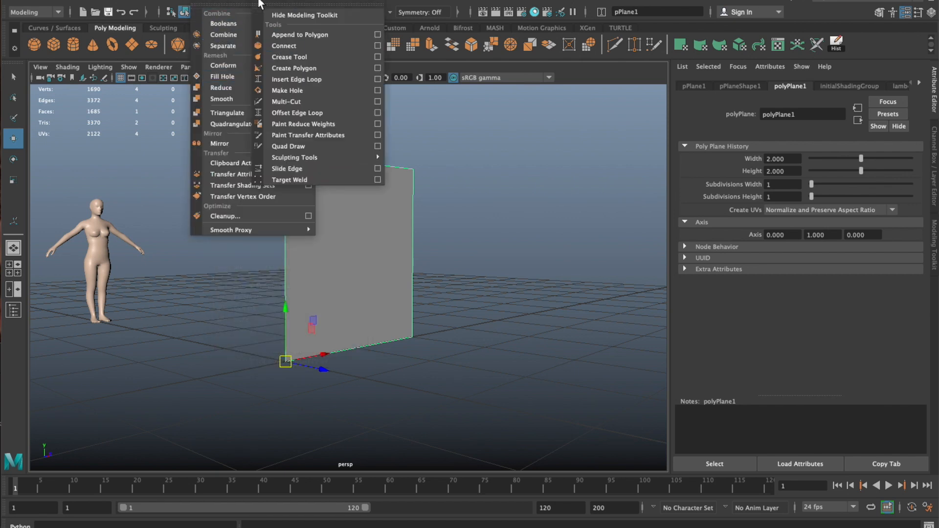
left_click(378, 79)
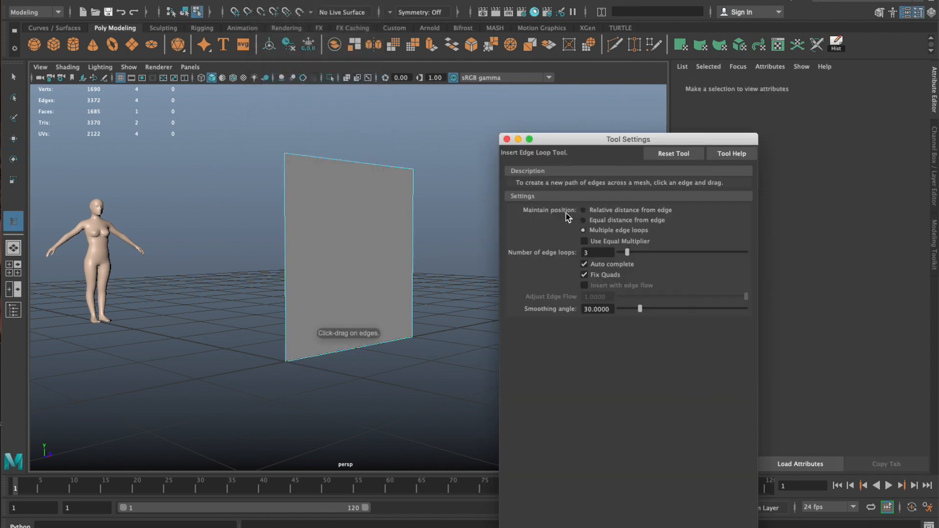
left_click(619, 212)
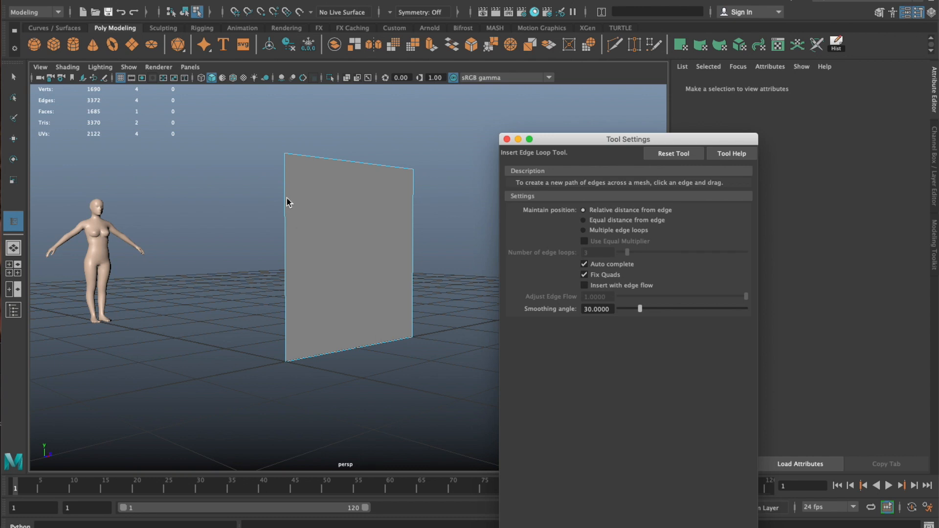
left_click_drag(285, 201, 284, 203)
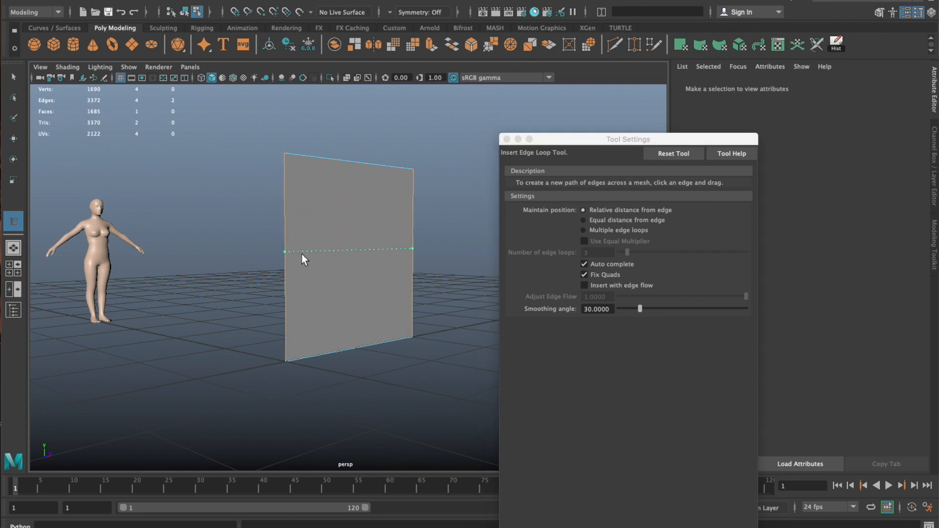
left_click(303, 296)
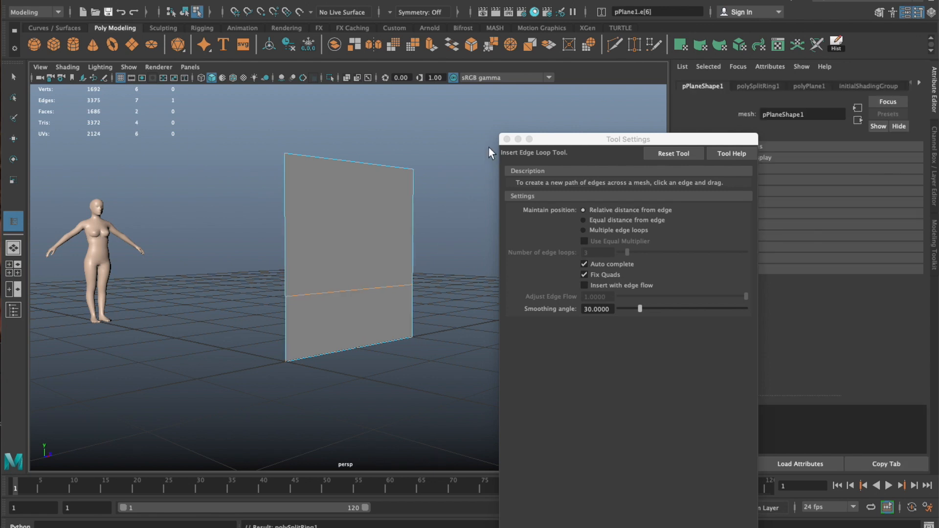
left_click(507, 139)
left_click(172, 243)
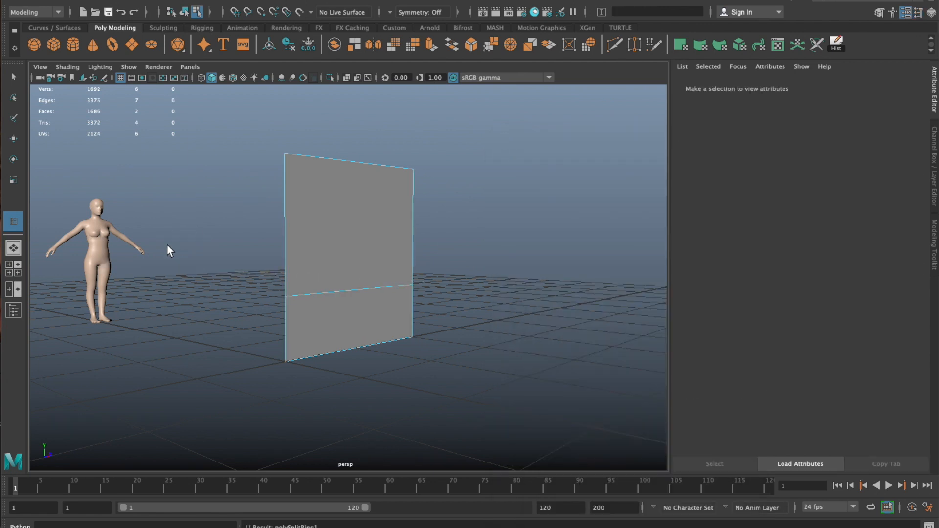
Bring the female character up to the wall for a scale comparison, turn on wireframe on shaded, and move her back along Z
left_click(125, 245)
key("w")
left_click_drag(148, 318, 391, 344)
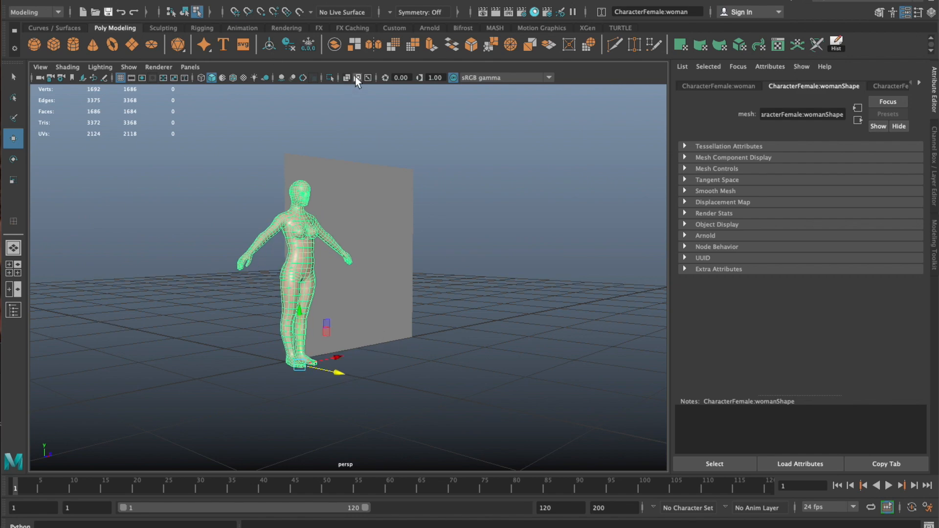
left_click(233, 78)
mouse_move(419, 223)
left_mouse_down("alt")
mouse_move(383, 247)
mouse_move(291, 253)
left_mouse_up("alt")
left_click_drag(264, 336, 538, 257)
Extrude the wall's lower face slightly outward from the wall surface
right_click_drag(377, 248, 373, 274)
left_click(366, 301)
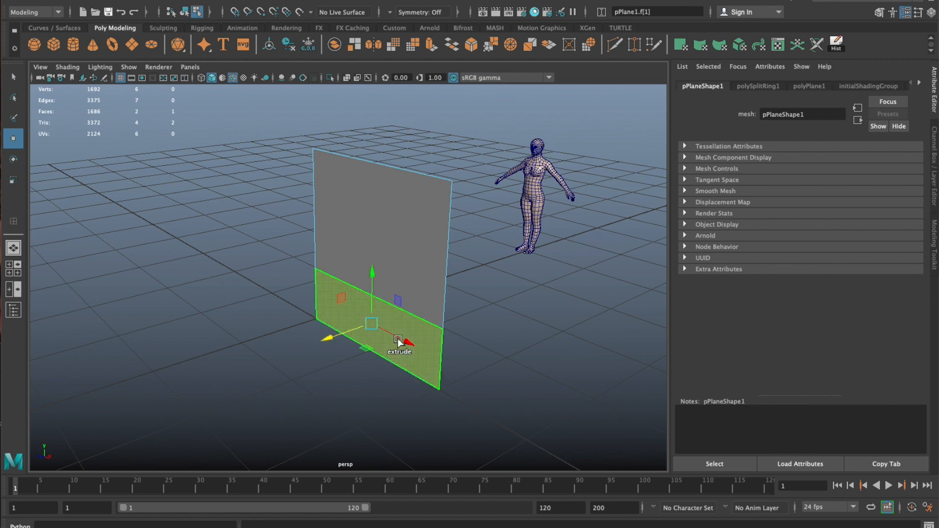
key("ctrl+e")
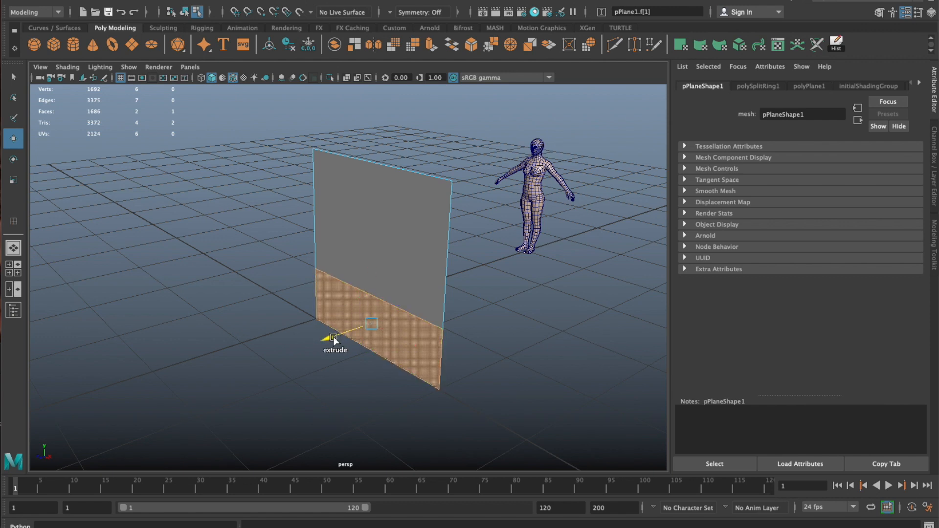
left_click_drag(331, 342, 329, 341)
Delete the two narrow end faces and the bottom face of the extruded lower panel
middle_click_drag(439, 362, 343, 311, "alt")
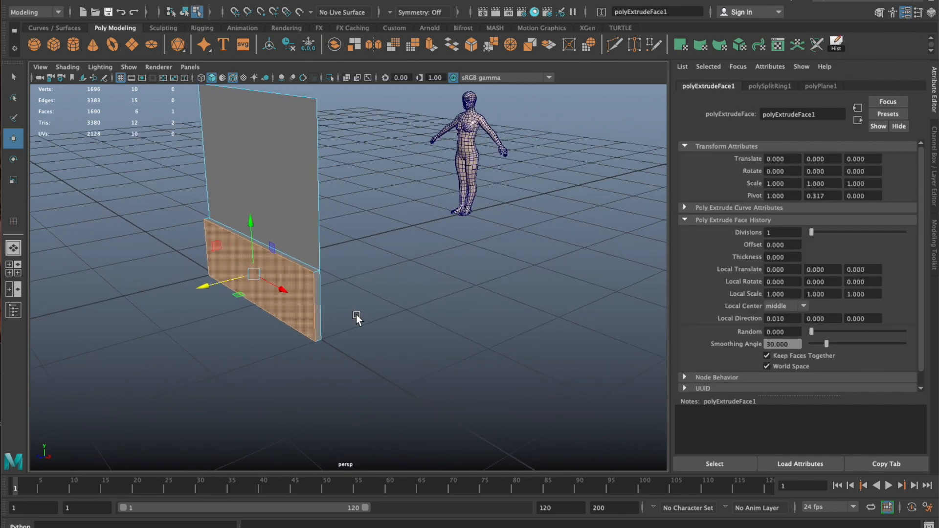
right_click_drag(343, 311, 457, 342, "alt")
key("q")
left_click(296, 277)
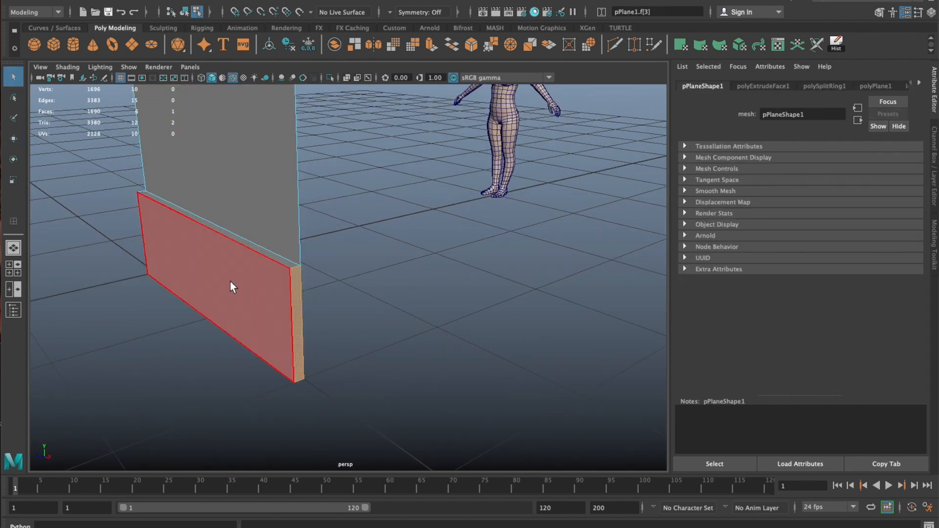
left_click_drag(209, 314, 356, 293, "alt")
left_click(296, 308, "shift")
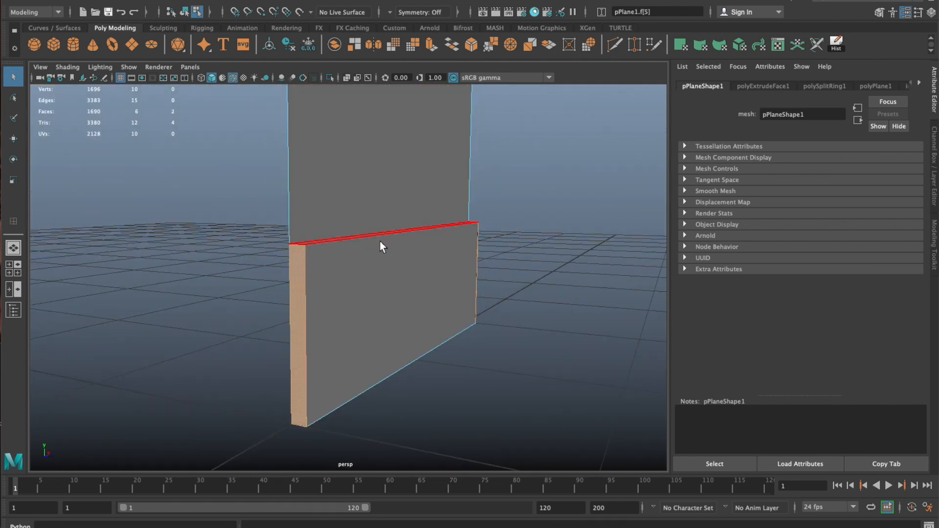
left_click_drag(242, 307, 313, 324, "alt")
left_click(453, 320, "shift")
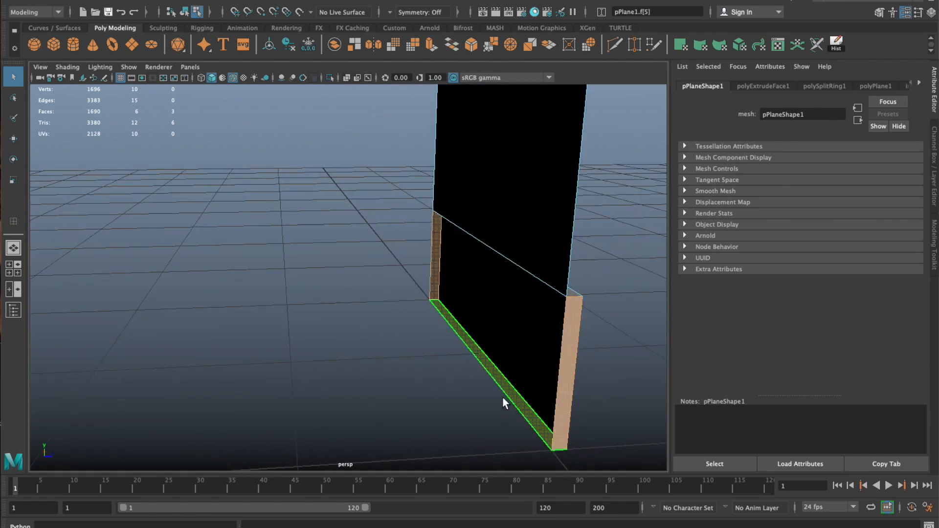
key("Delete")
Bevel the front top edge of the lower panel's ledge
left_click_drag(518, 319, 350, 297, "alt")
right_click_drag(331, 269, 327, 214)
right_click_drag(304, 254, 297, 212)
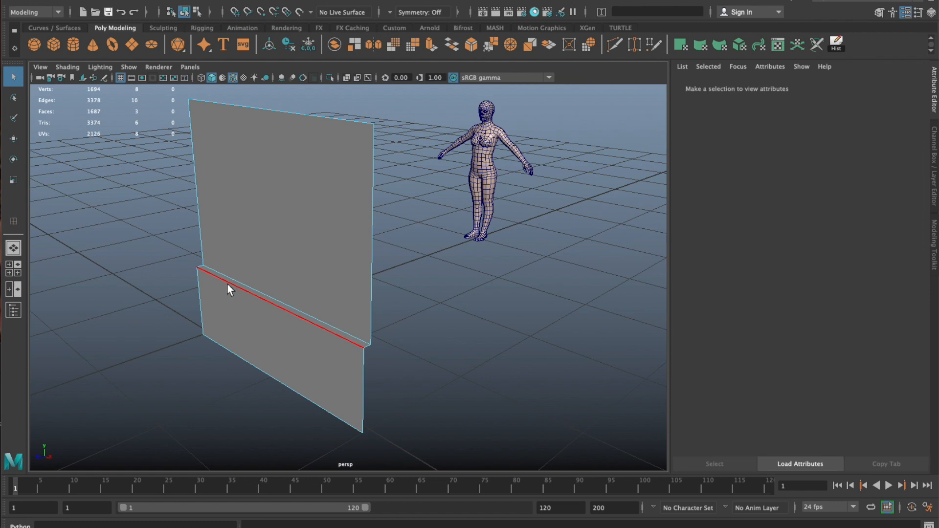
left_click(227, 284)
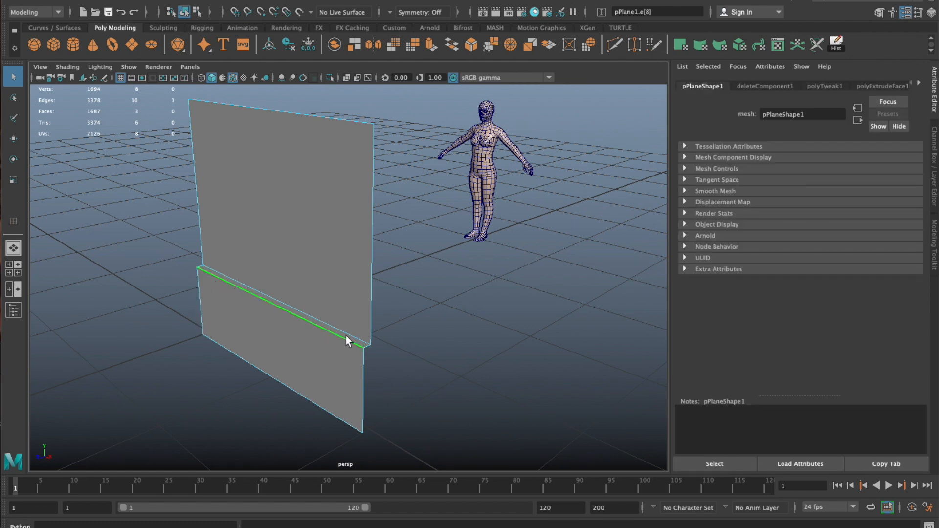
right_click_drag(239, 292, 536, 236, "alt")
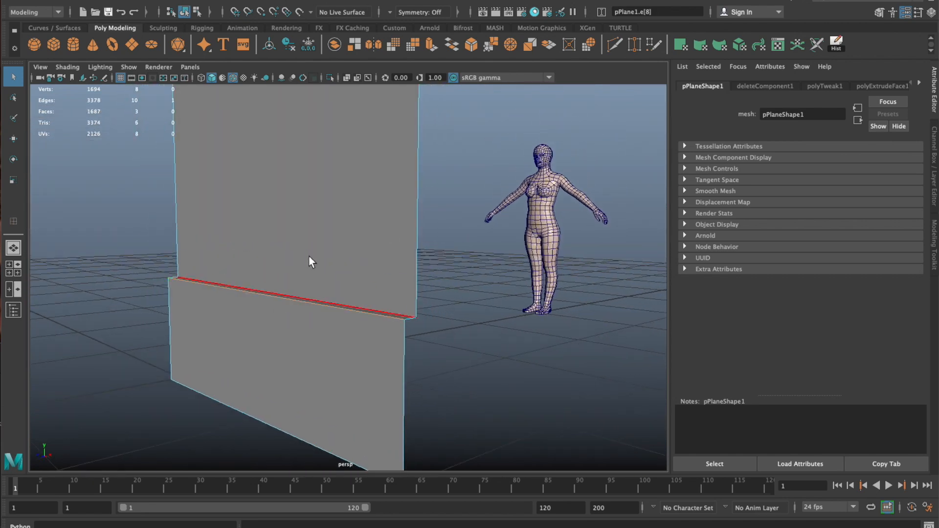
left_click_drag(309, 257, 269, 274, "alt")
left_click(219, 266)
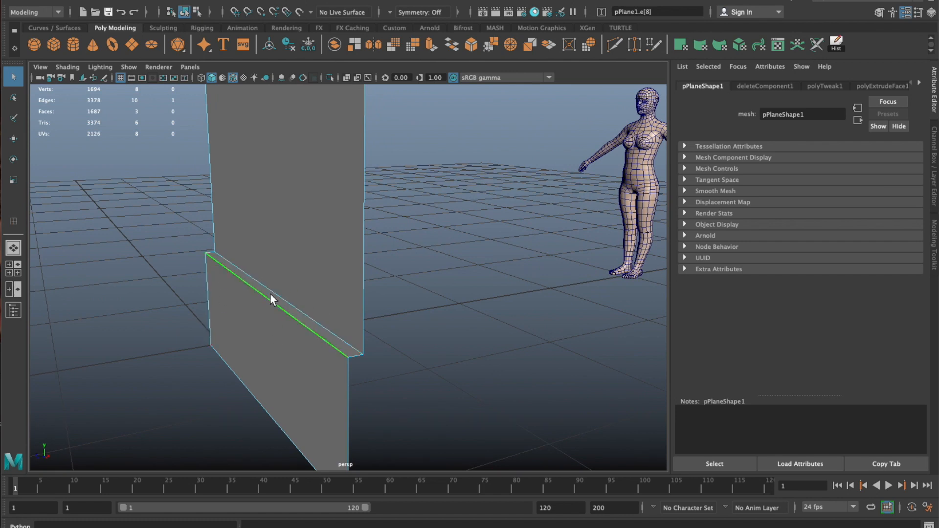
left_click(935, 235)
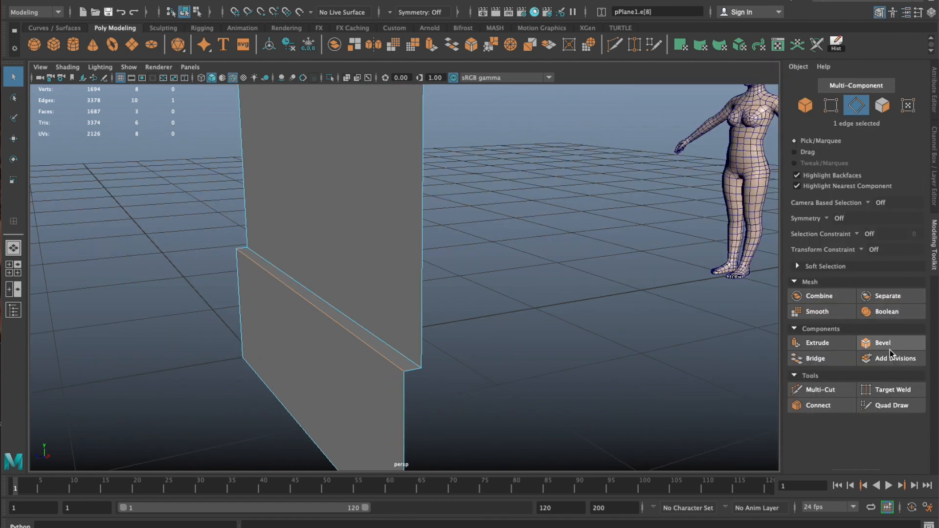
right_click(457, 205, "shift")
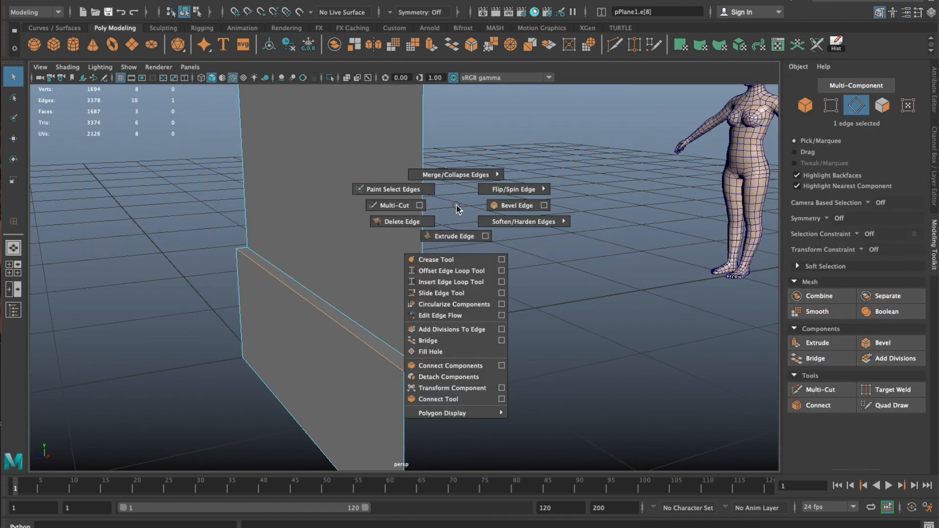
left_click(513, 208)
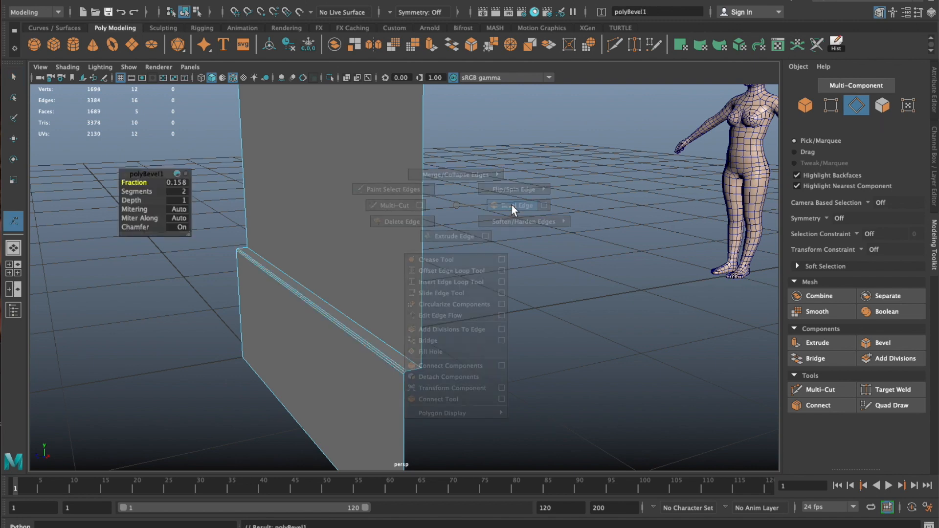
Set the bevel's fraction to 0.2 with 2 segments, and return to object mode with nothing selected
right_click_drag(360, 272, 515, 273, "alt")
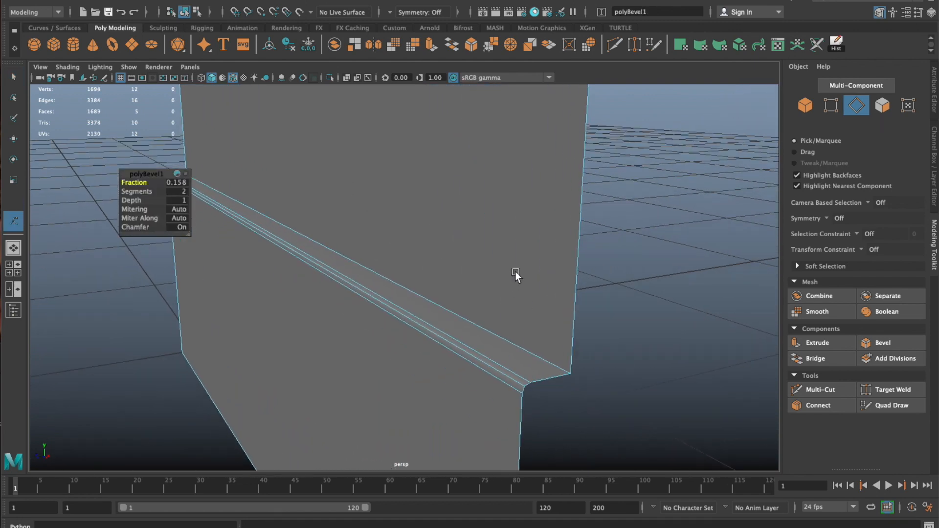
left_click(172, 183)
key("Return")
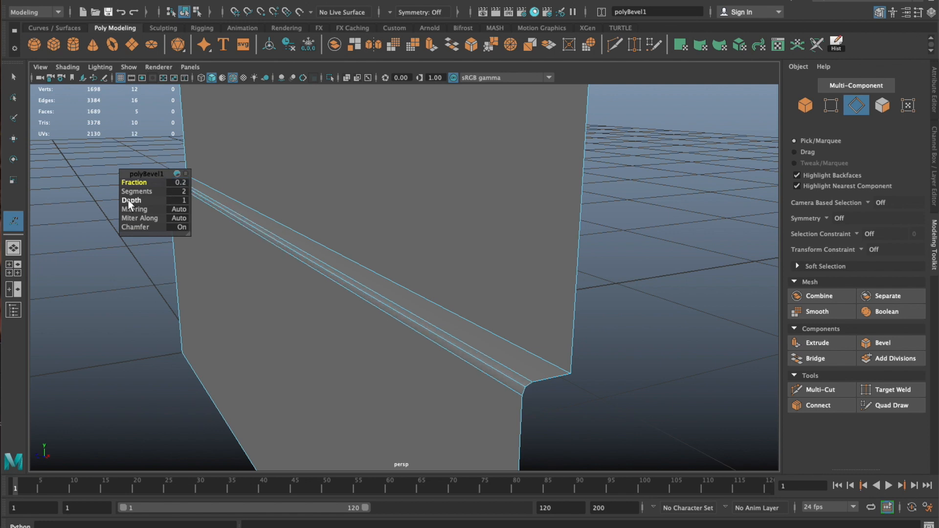
left_click(181, 189)
type("1")
key("Return")
left_click(181, 191)
type("2")
key("Return")
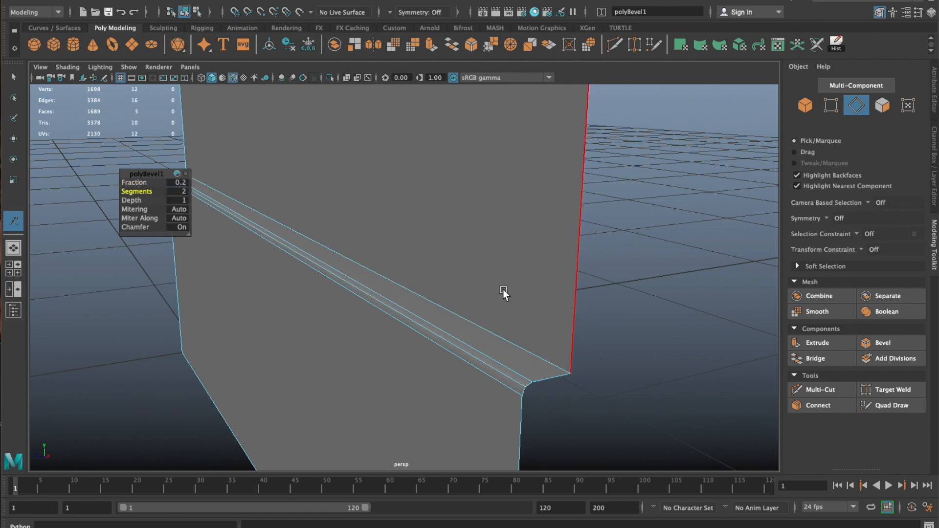
left_click_drag(490, 294, 565, 311, "alt")
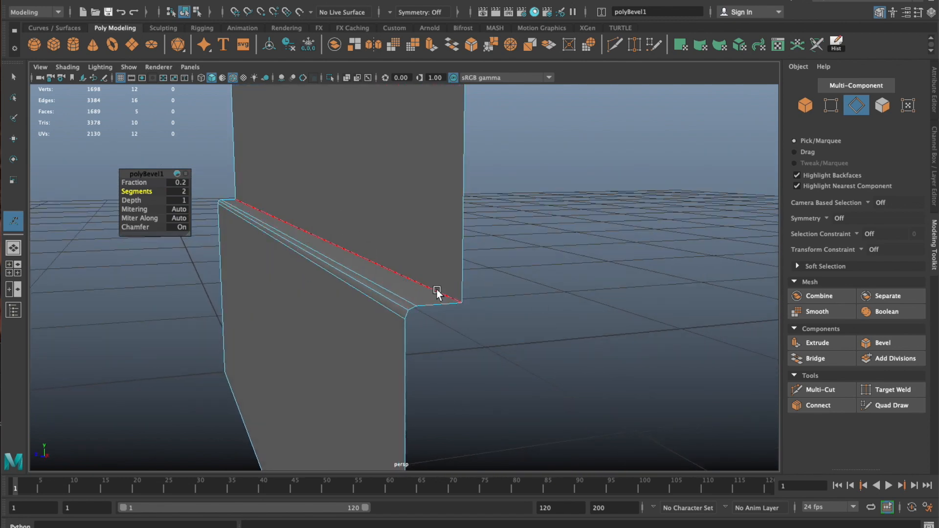
right_click_drag(287, 238, 323, 216)
left_click(618, 231)
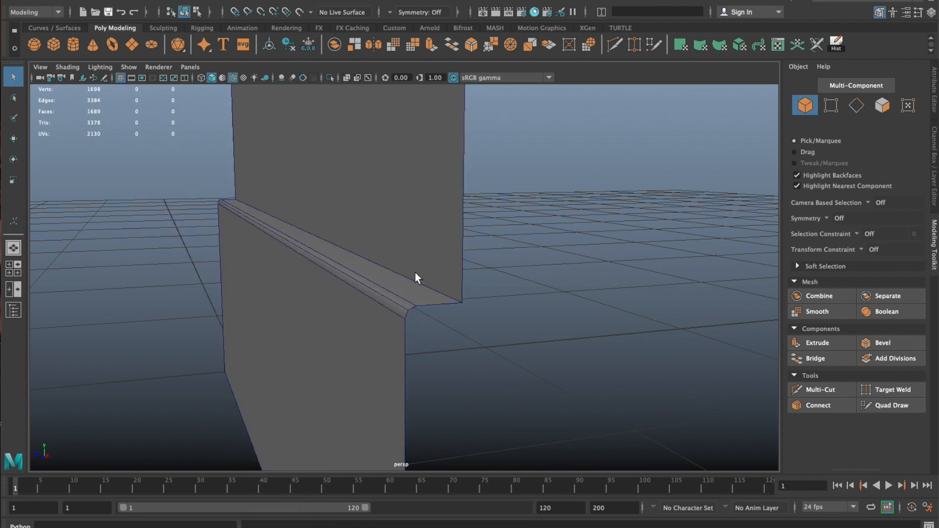
Try deleting an edge of the ledge's bevel, undo the deletion, and return to object mode with nothing selected
left_click(392, 296)
key("F10")
left_click(374, 296)
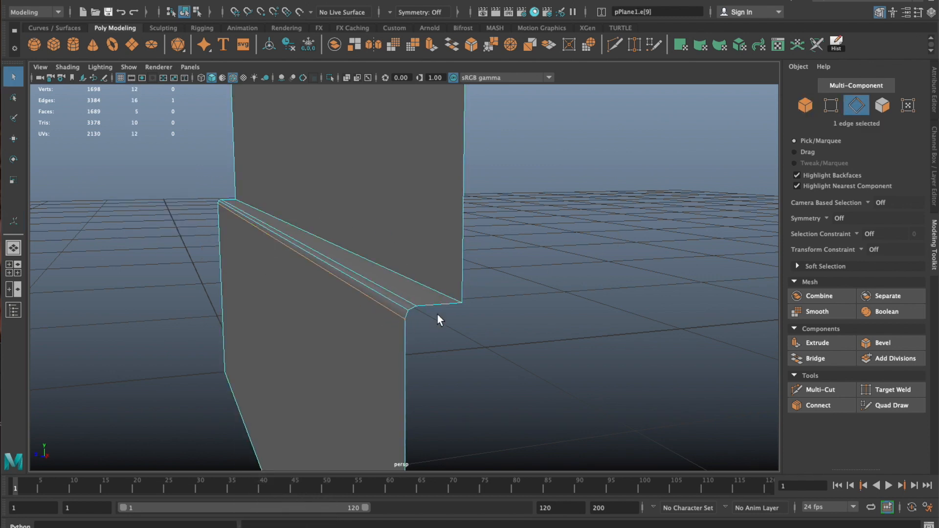
left_click(399, 298)
right_click_drag(504, 287, 489, 306, "shift")
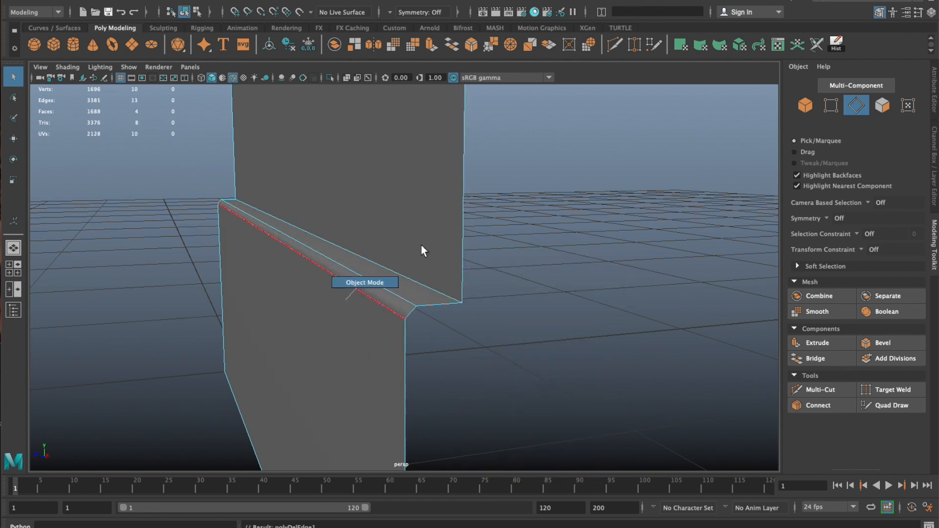
key("ctrl+z")
key("ctrl+z")
right_click_drag(425, 287, 479, 268)
left_click(547, 253)
Rename the wall object as wall_1
left_click_drag(547, 254, 265, 242, "alt")
scroll(439, 275, "down", 5)
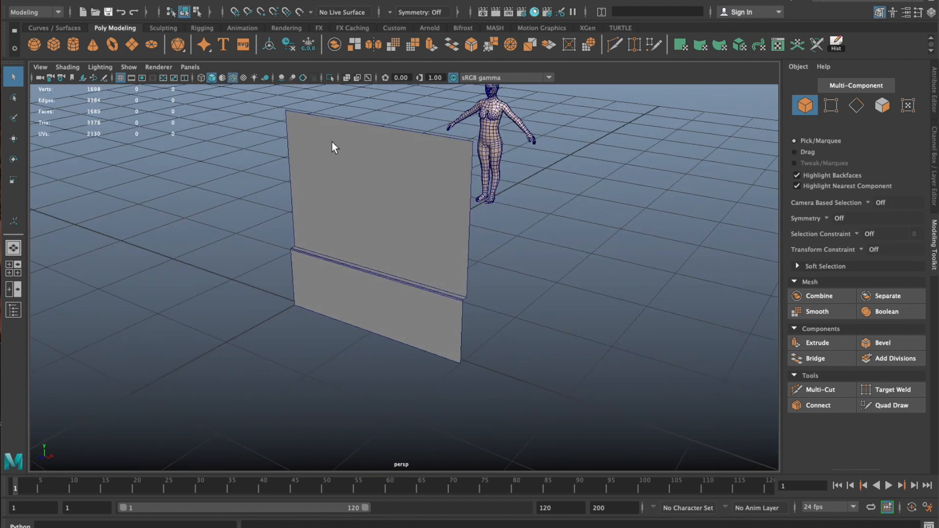
left_click(332, 143)
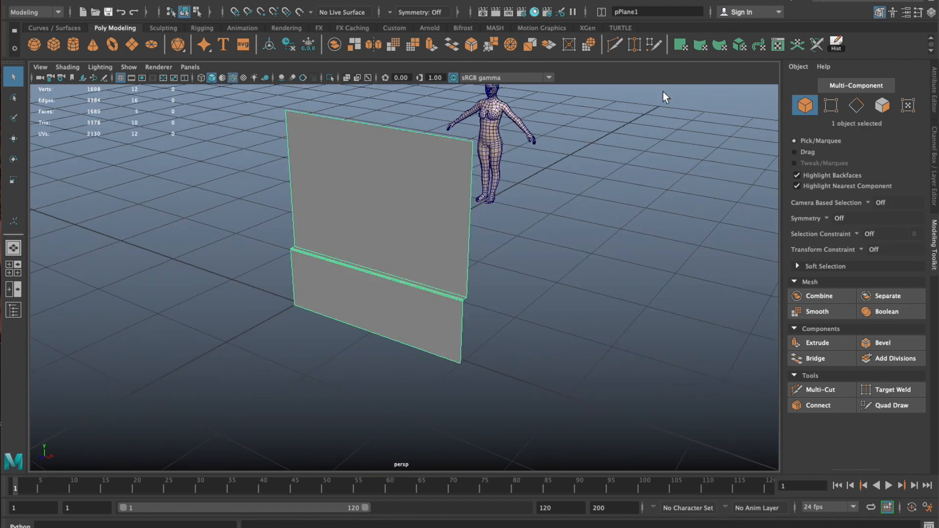
left_click(935, 82)
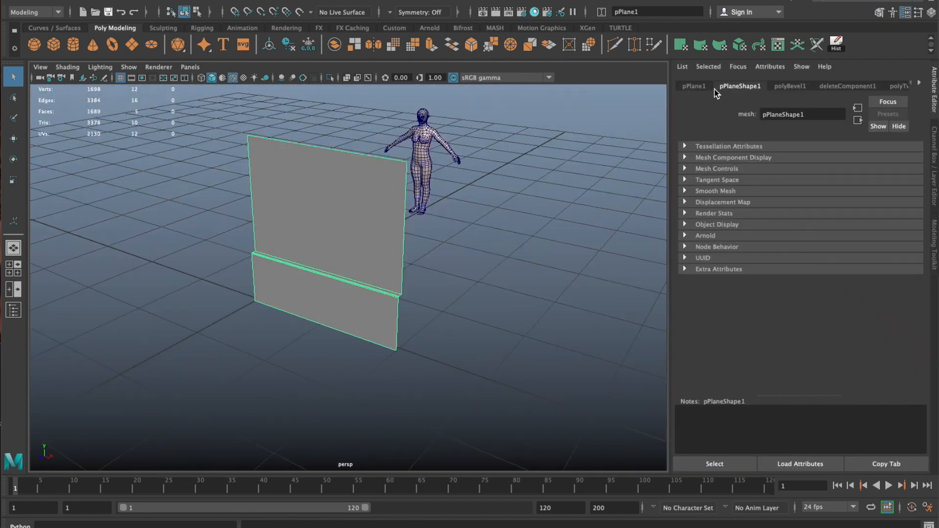
left_click(697, 86)
double_click(802, 115)
type("wall")
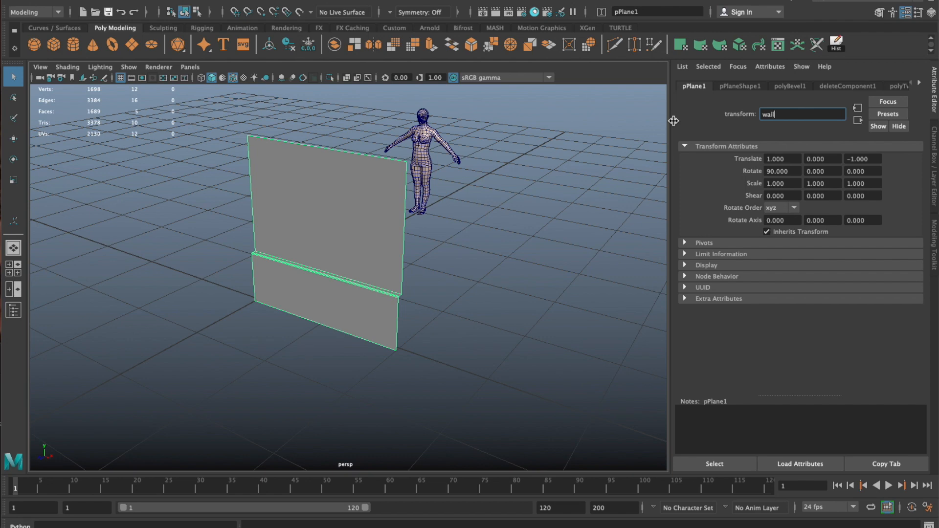
type(" 1")
key("Return")
Bring up the UV Editor and UV Toolkit and arrange them side by side over the viewport
left_click_drag(272, 319, 331, 310, "alt")
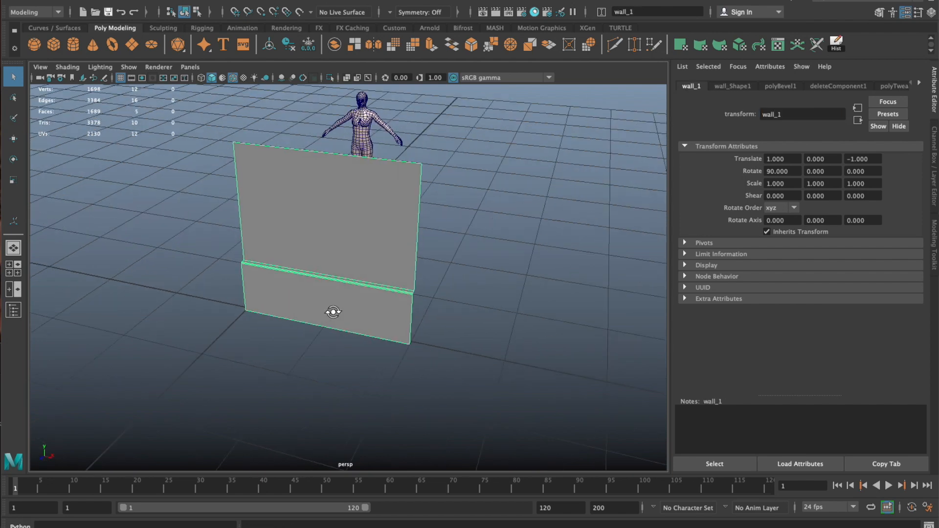
left_click_drag(626, 126, 452, 104)
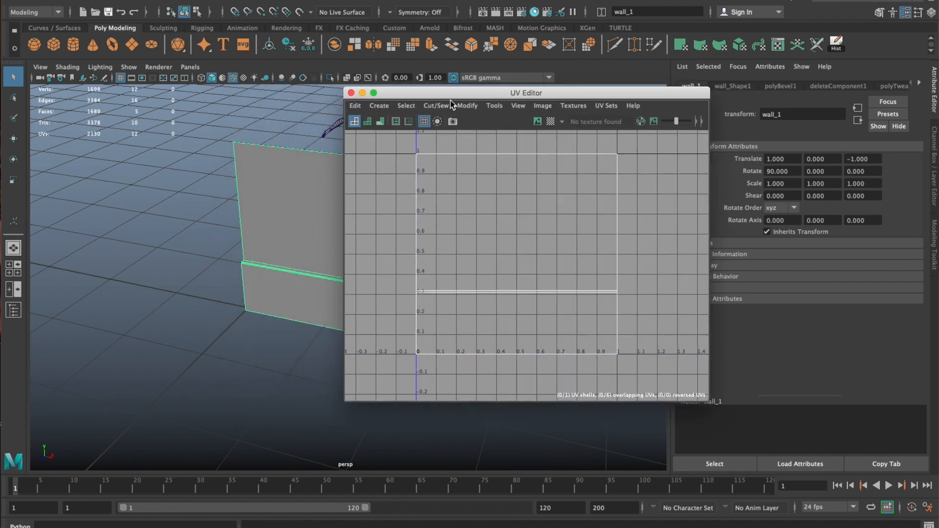
left_click_drag(251, 186, 227, 216, "alt")
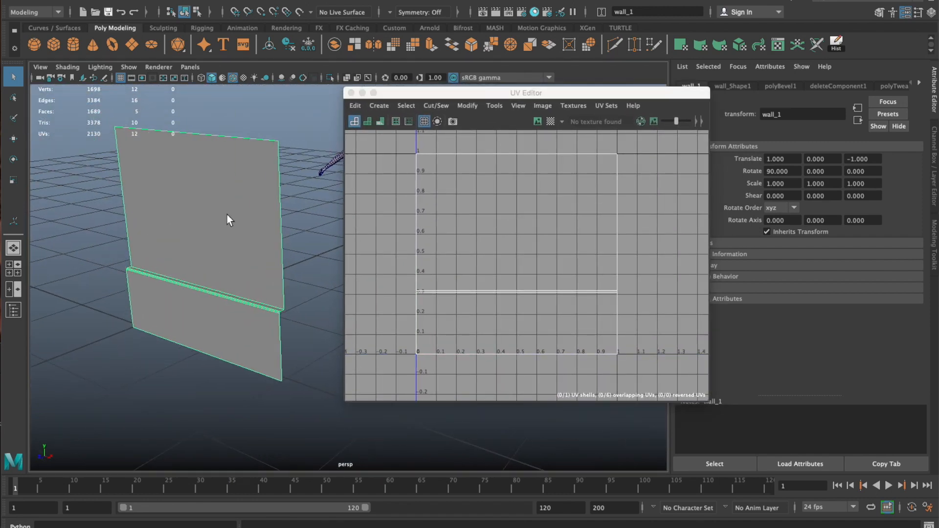
left_click_drag(587, 96, 391, 97)
left_click_drag(938, 104, 679, 91)
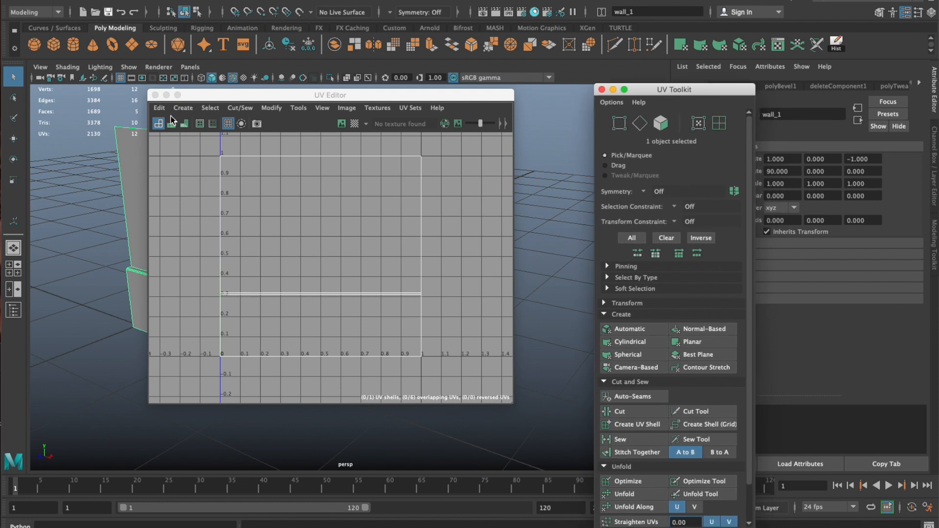
Apply an automatic UV projection to the wall and switch to UV shell selection to inspect its shells
left_click(631, 328)
left_click(468, 289)
right_click_drag(467, 289, 432, 263)
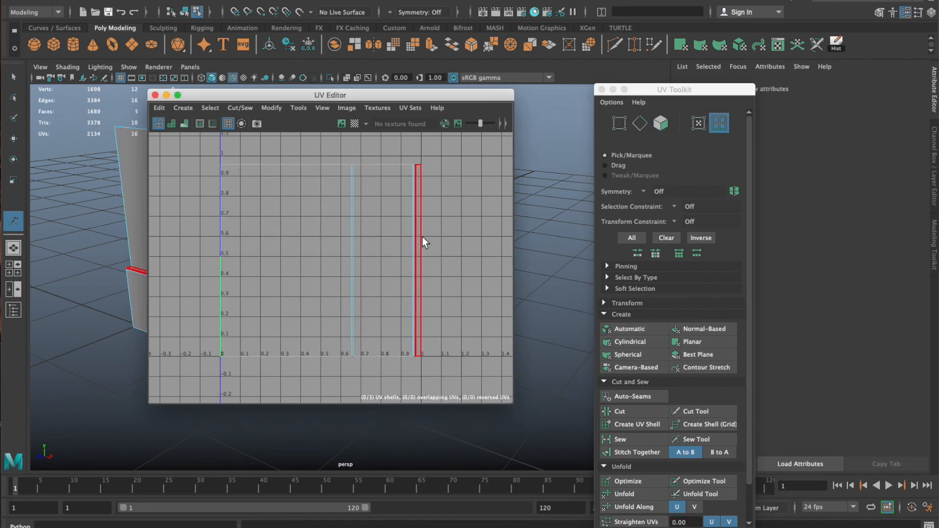
left_click(327, 226)
Join the upper wall's UV shell to the ledge with Move and Sew Edges on the edge where they meet
left_click_drag(280, 96, 491, 105)
key("F10")
left_click(439, 207)
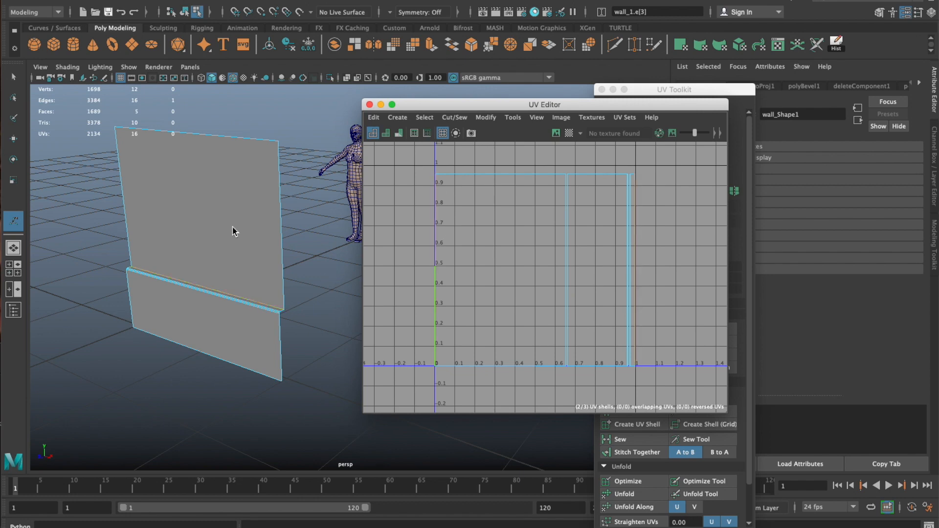
left_click_drag(593, 109, 434, 93)
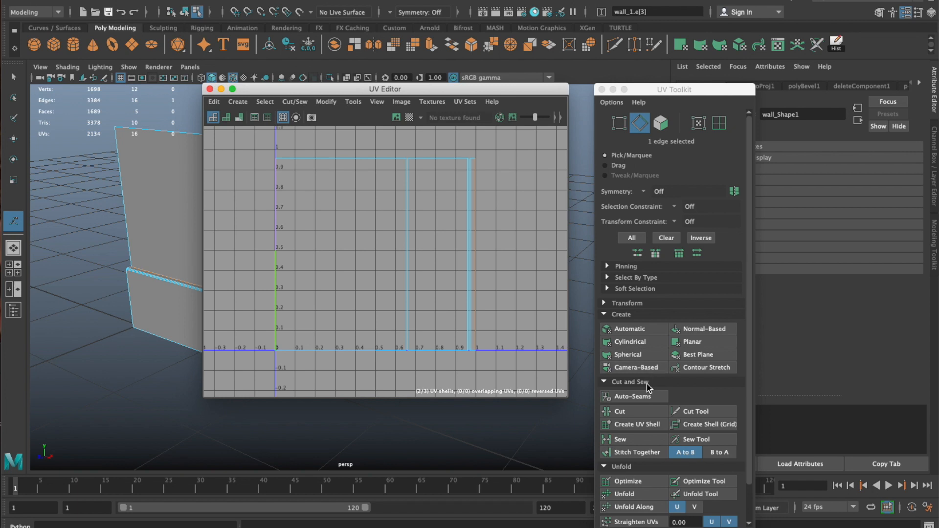
left_click(646, 452)
right_click(359, 224, "shift")
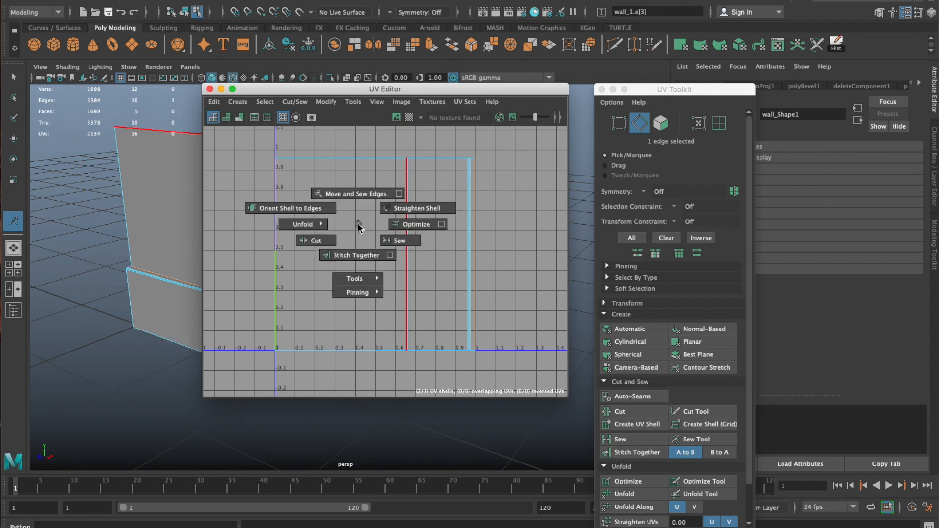
left_click(351, 195)
Move and sew the remaining seam edge along the ledge's bevel to merge the wall's UVs into one shell
middle_click_drag(389, 235, 318, 162, "alt")
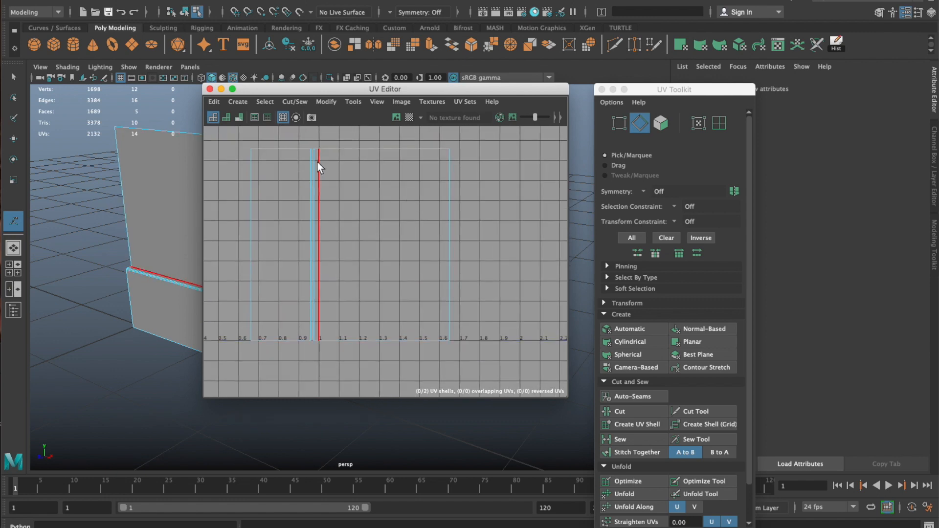
left_click_drag(342, 89, 460, 94)
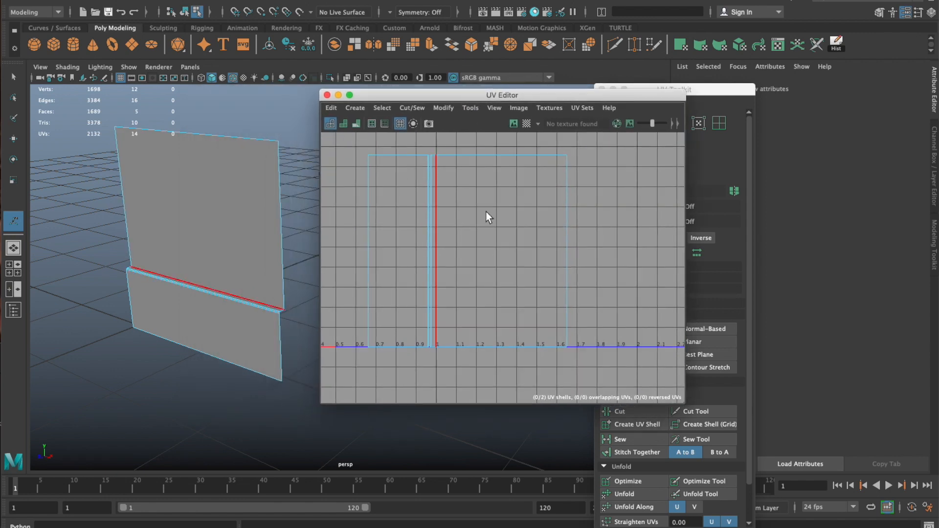
left_click(509, 193)
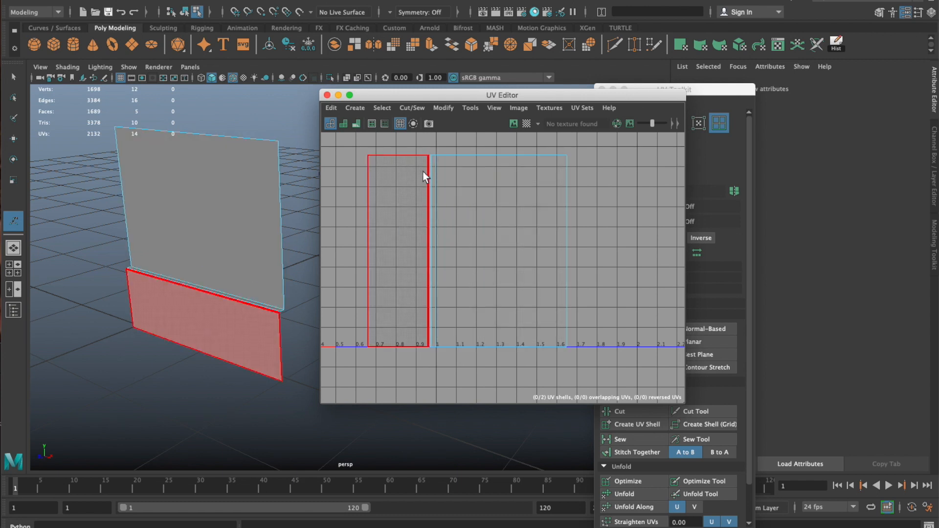
right_click_drag(499, 208, 500, 174)
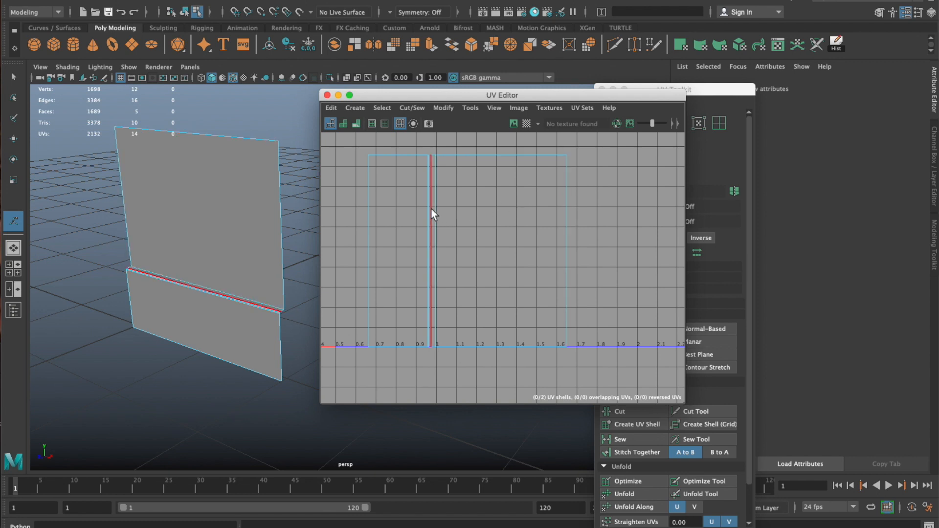
right_click_drag(398, 198, 671, 309, "alt")
middle_click_drag(512, 230, 478, 414, "alt")
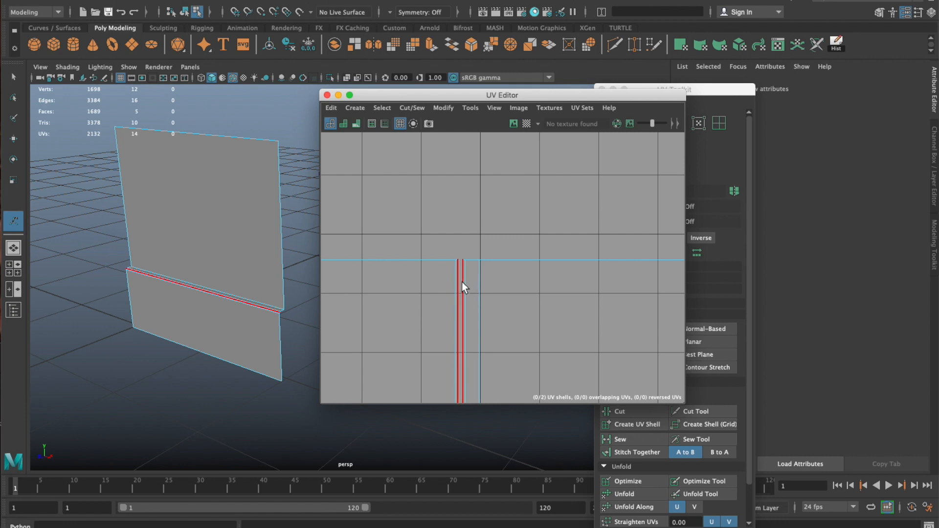
left_click(459, 301)
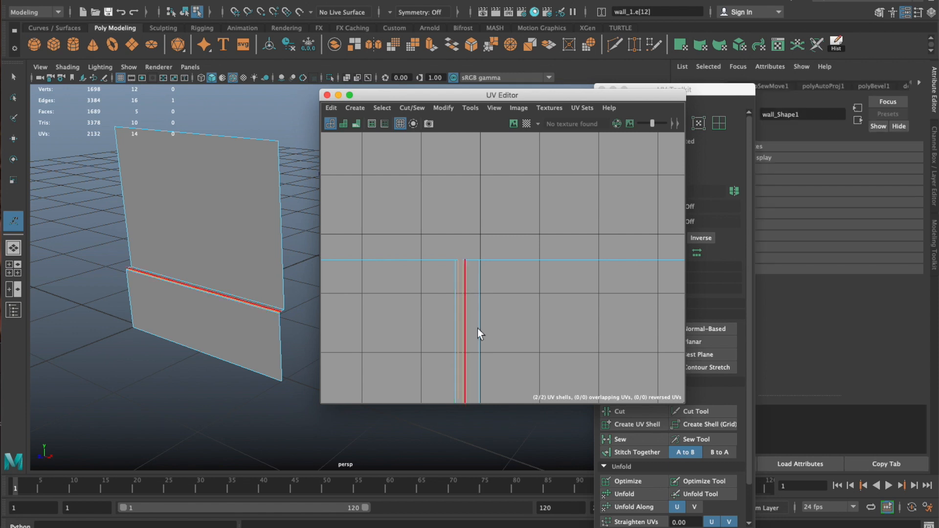
right_click(521, 289, "shift")
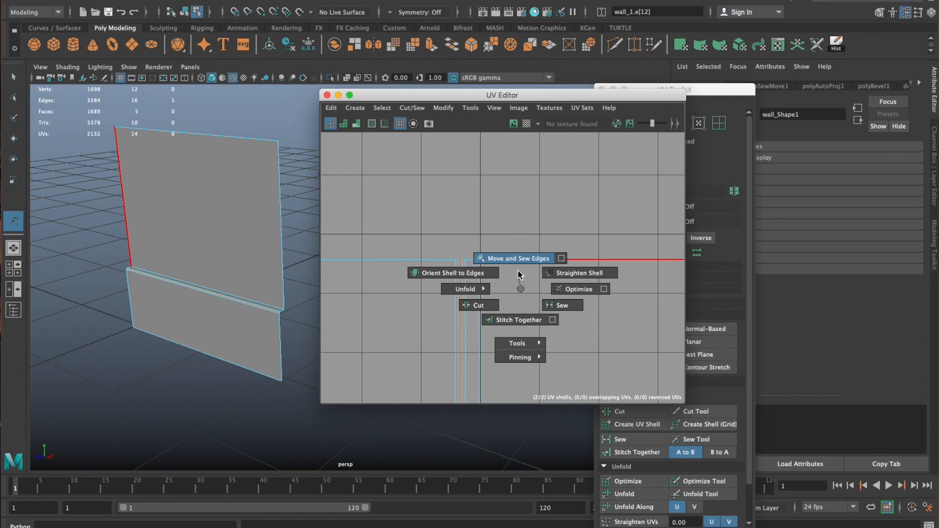
left_click(519, 274)
Rotate the whole UV shell a quarter turn so the lower panel lies below the upper wall
scroll(518, 307, "down", 5)
middle_click_drag(532, 311, 520, 217, "alt")
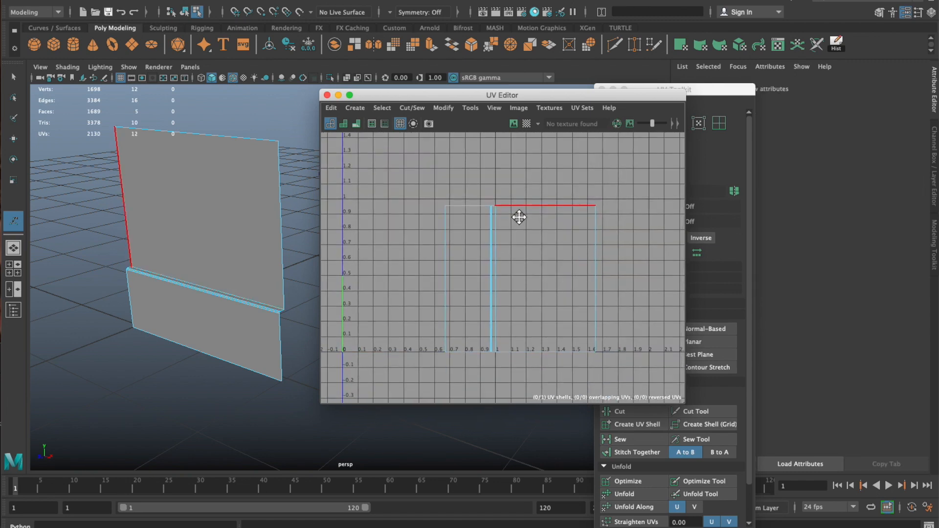
left_click(550, 210)
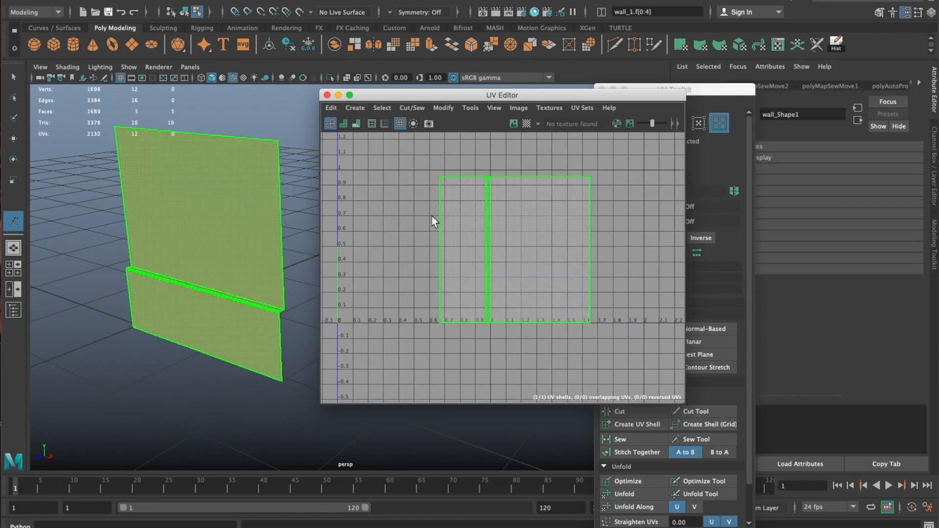
key("e")
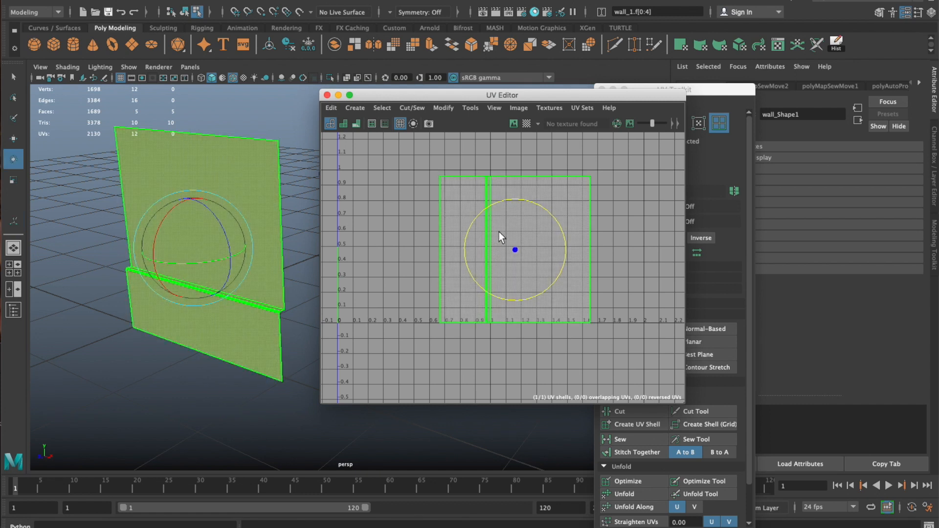
left_click_drag(493, 203, 436, 279)
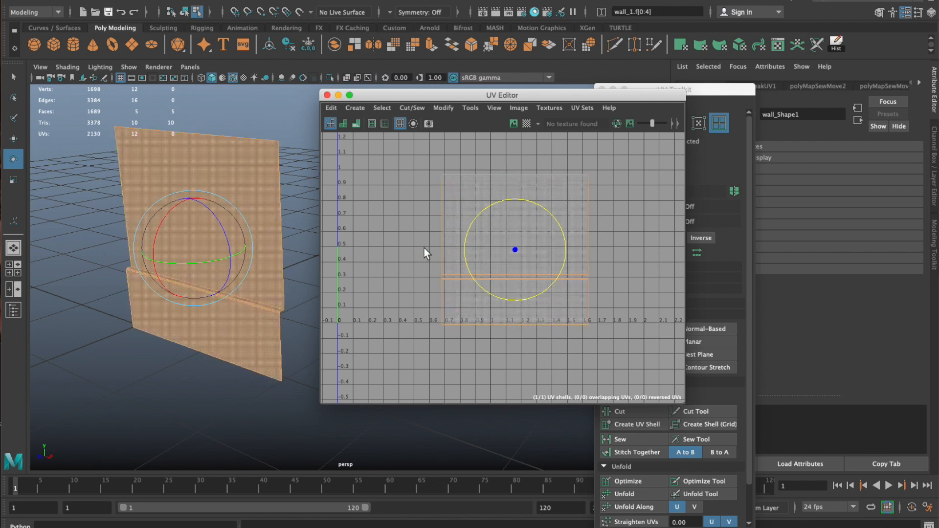
Display the checker map on the wall and inspect the pattern in the viewport
left_click_drag(286, 208, 221, 147, "alt")
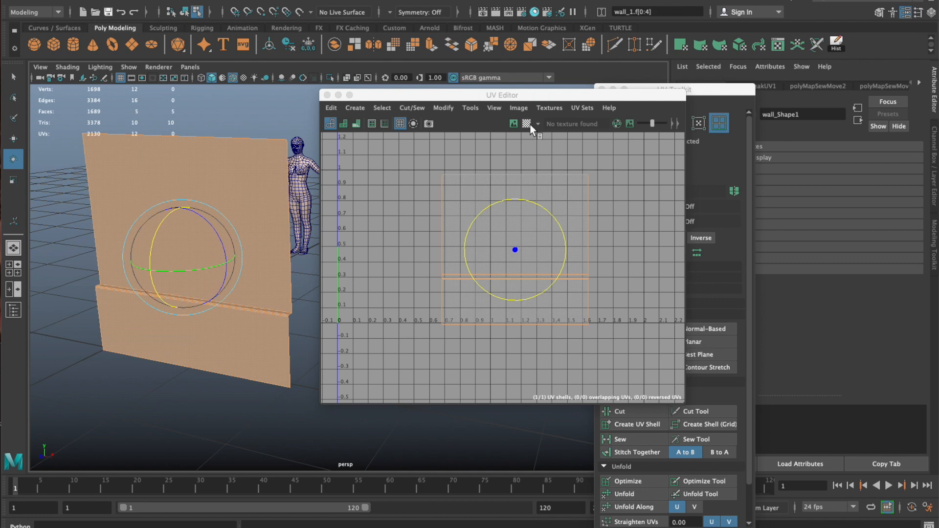
left_click(527, 124)
left_click(223, 122)
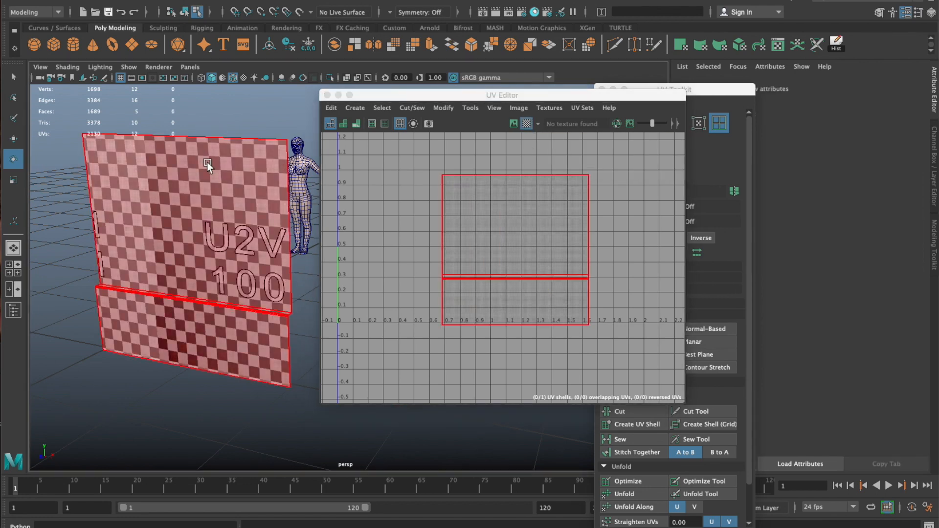
left_click_drag(204, 154, 231, 160, "alt")
Move the UV shell horizontally into the 0 to 1 UV tile and check the pattern on the wall
left_click(530, 220)
middle_click_drag(519, 221, 591, 225, "alt")
key("w")
left_click_drag(602, 253, 515, 257)
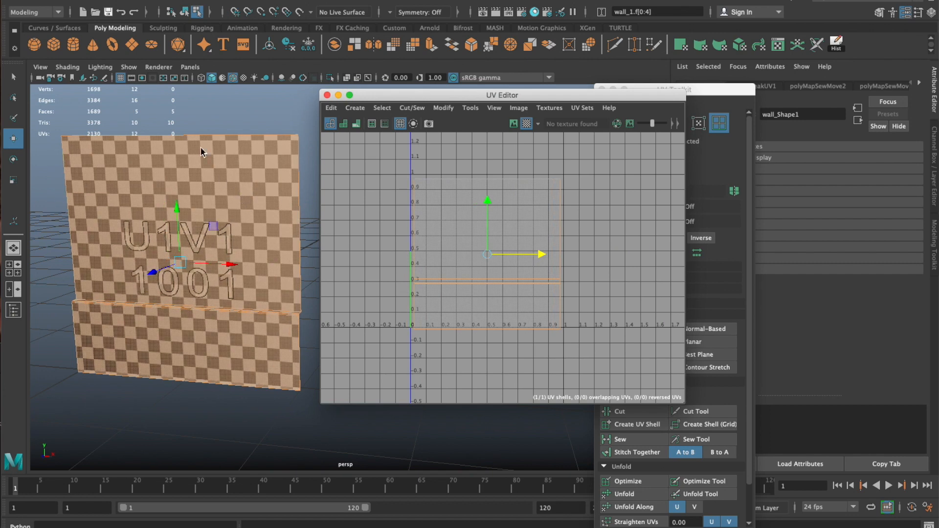
left_click(219, 175)
left_click_drag(207, 177, 184, 183, "alt")
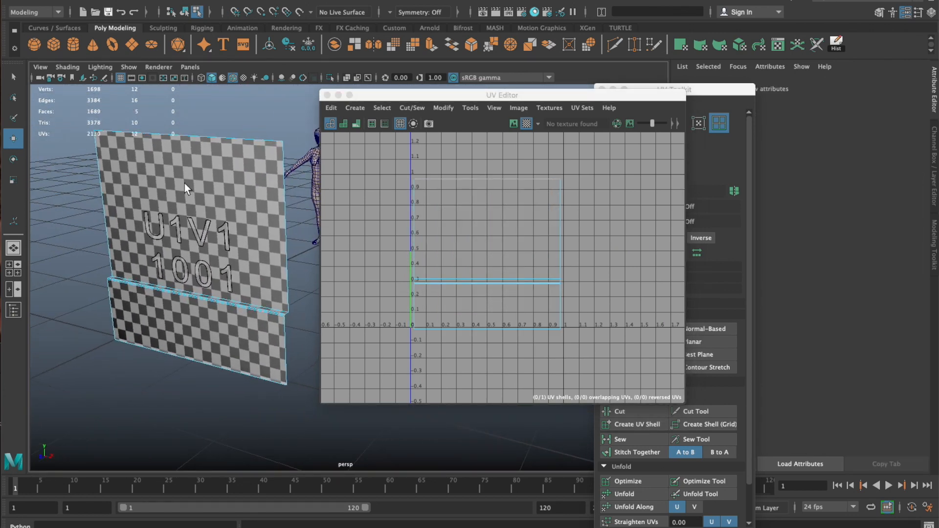
Return the wall to object mode and close the UV Editor and UV Toolkit
right_click(185, 189)
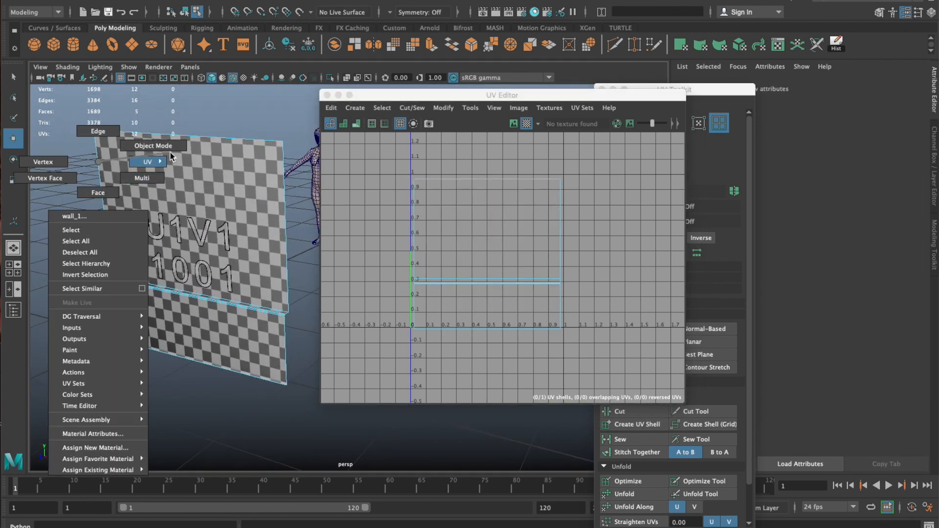
left_click(154, 145)
right_click(185, 189)
left_click(153, 146)
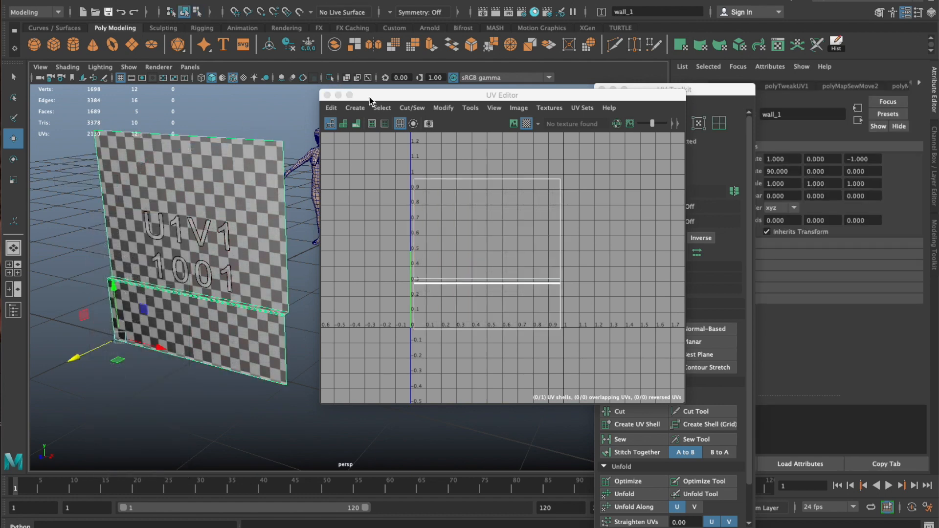
left_click(327, 94)
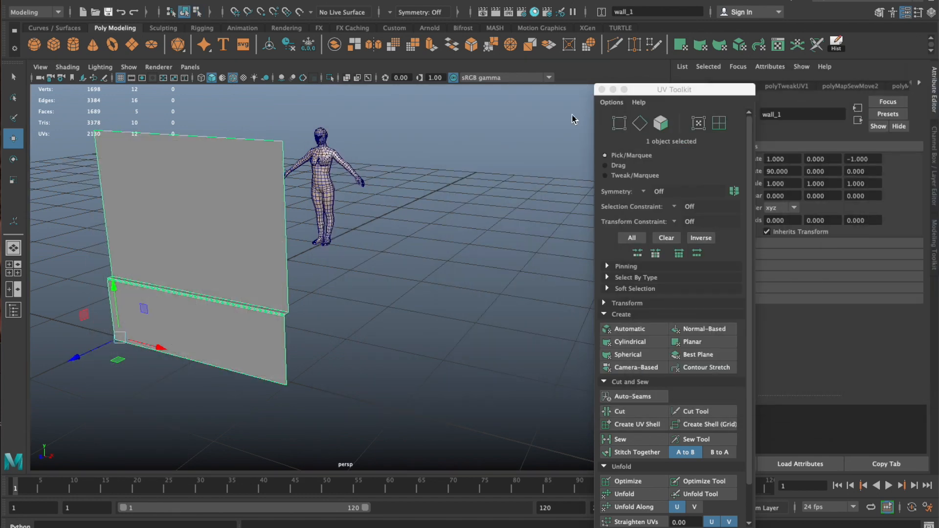
left_click(602, 89)
Move the wall along X to -3 and place a duplicate of it farther along X with a gap between them
left_click_drag(396, 283, 550, 297, "alt")
left_click_drag(425, 322, 93, 274)
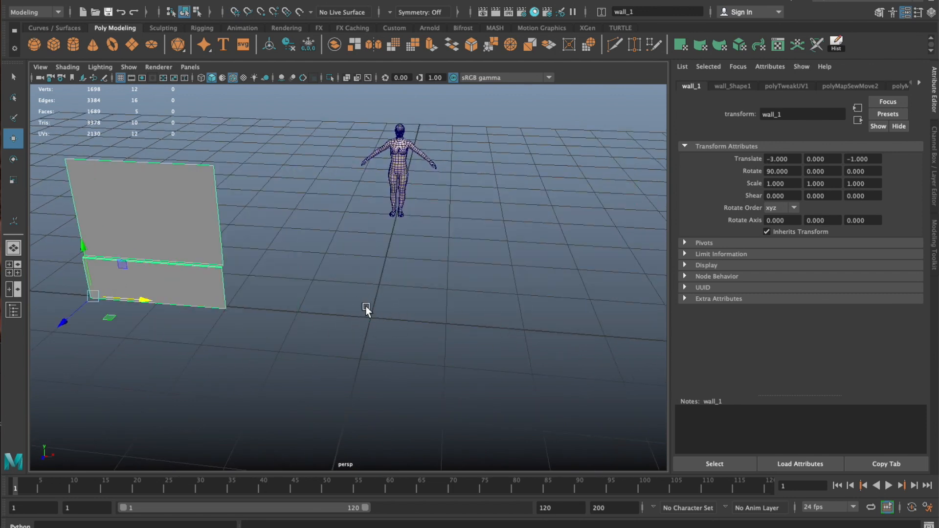
key("ctrl+d")
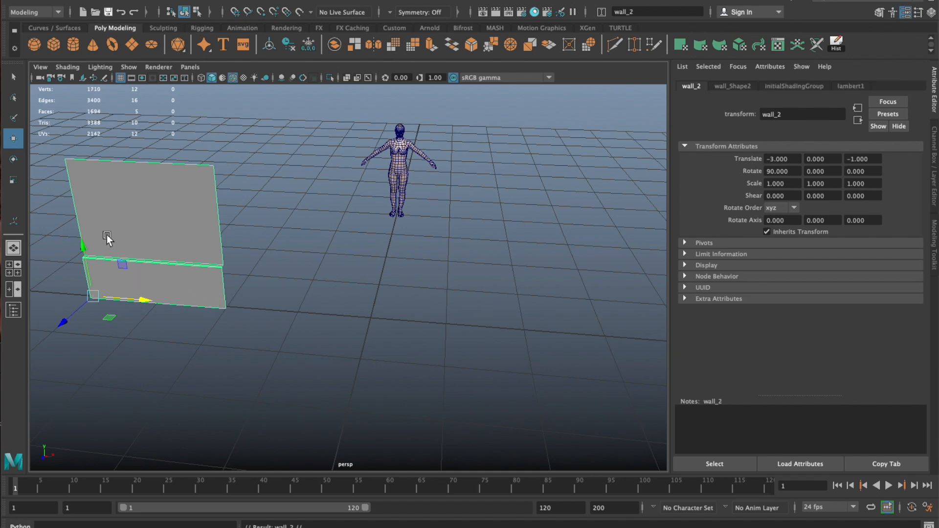
left_click_drag(145, 304, 331, 317)
left_click(509, 304)
left_click_drag(494, 309, 346, 203, "alt")
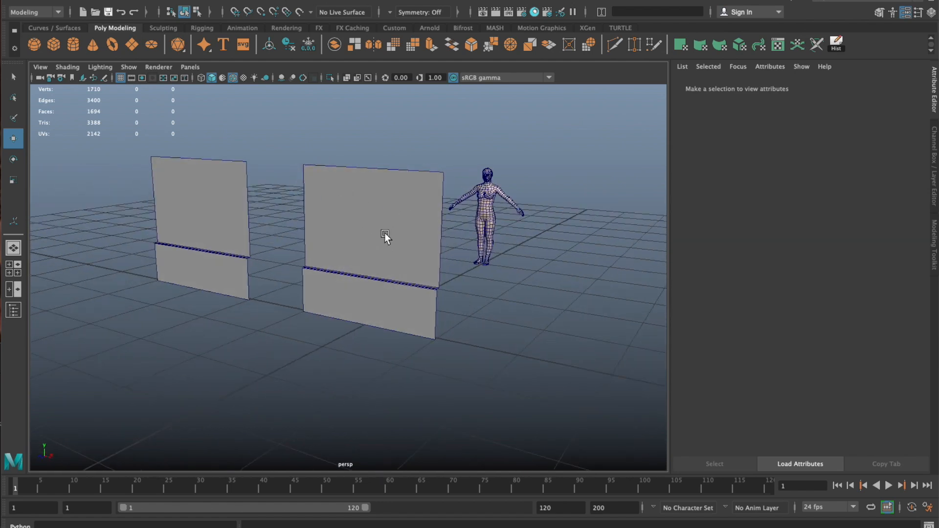
Extrude the upper face of the wall beside the human reference, scale it inward and narrow it along X into a window-shaped face
left_click(371, 202)
key("f")
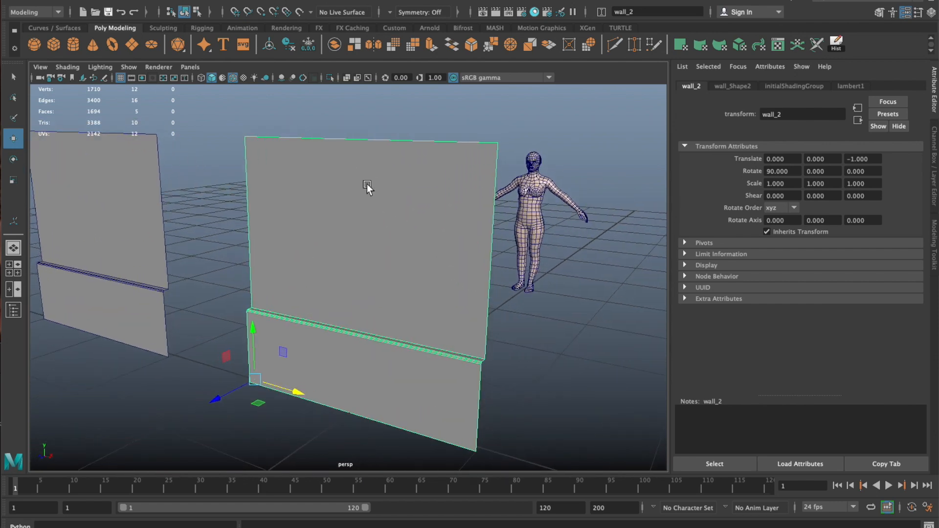
right_click_drag(366, 180, 365, 210)
left_click(381, 223)
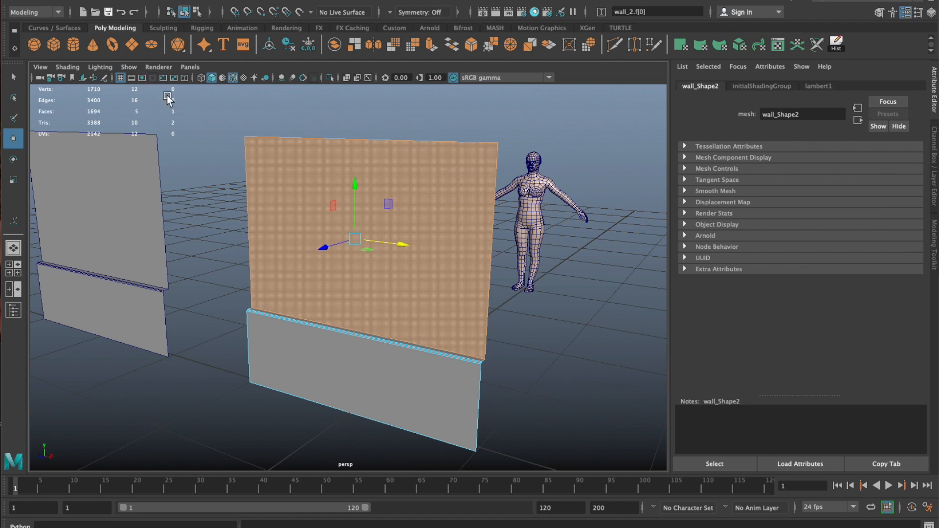
right_click(390, 136, "shift")
right_click_drag(390, 137, 386, 169, "shift")
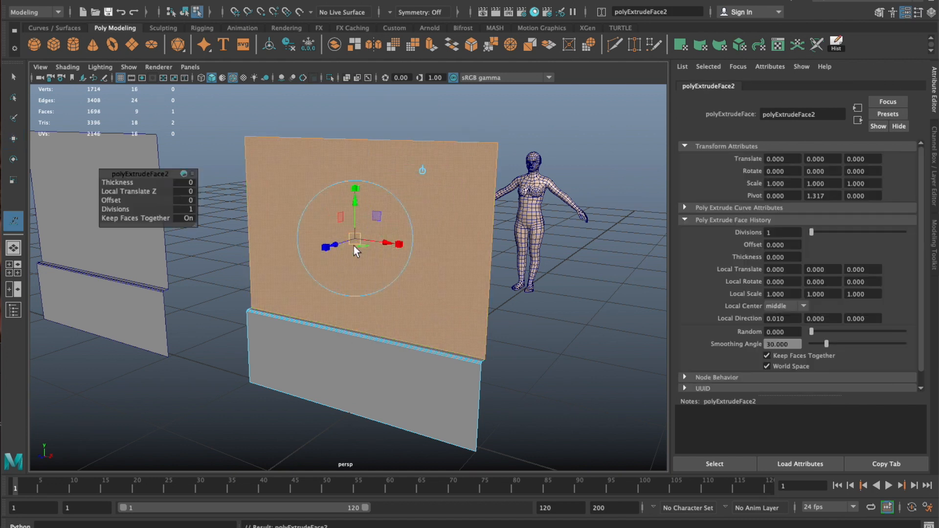
key("r")
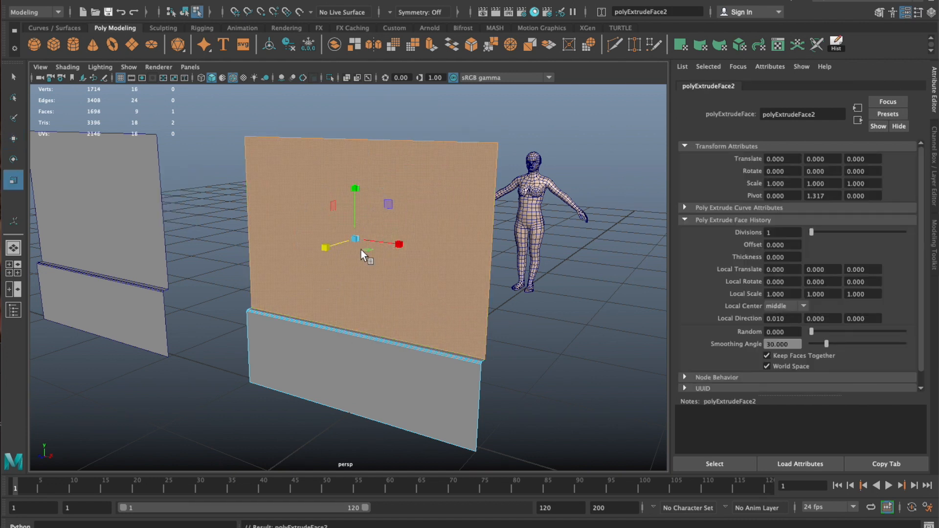
left_click_drag(359, 240, 279, 240)
left_click_drag(399, 244, 507, 238)
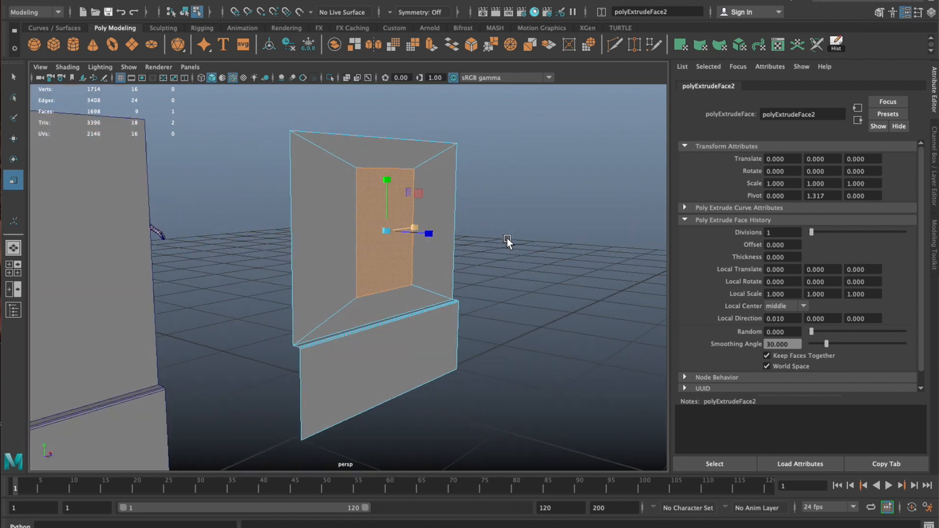
Try deleting the inner window face, inspect the opening from the front and back, and undo the deletion
left_click_drag(486, 186, 440, 230, "alt")
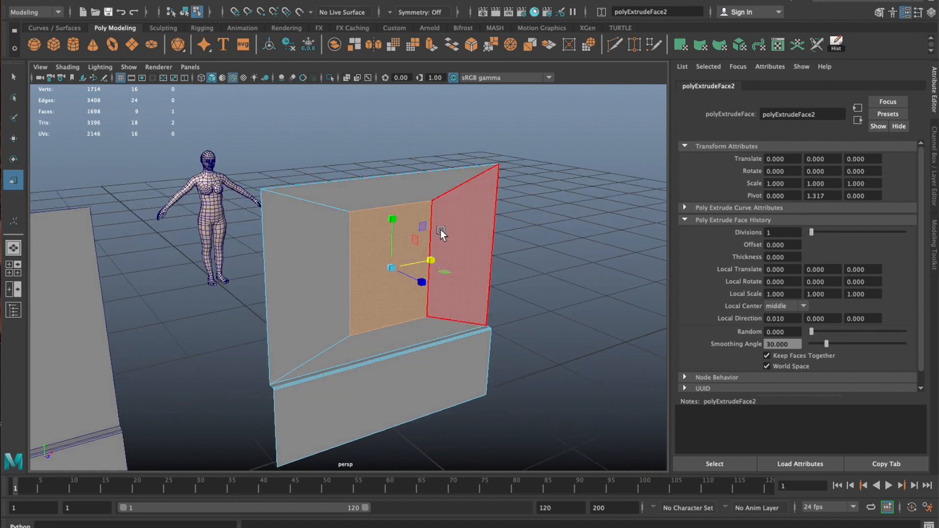
key("Delete")
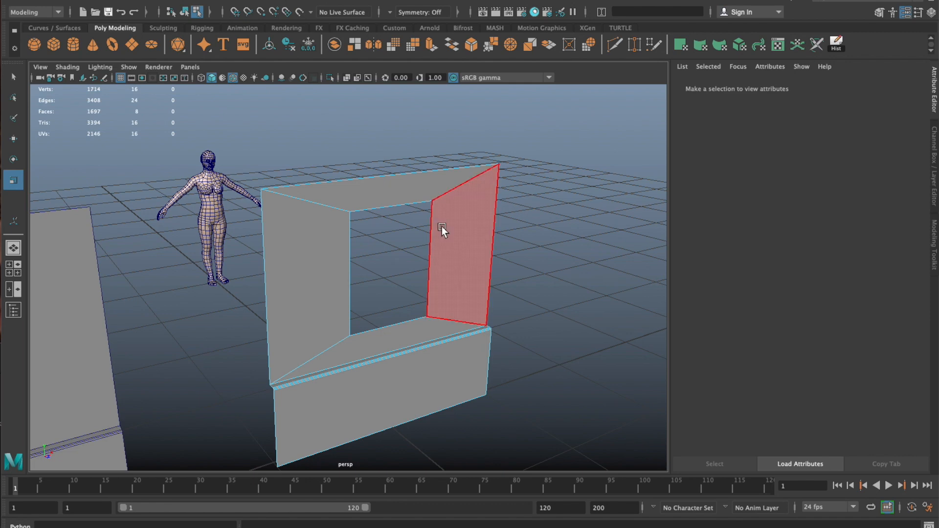
left_click_drag(450, 228, 466, 160, "alt")
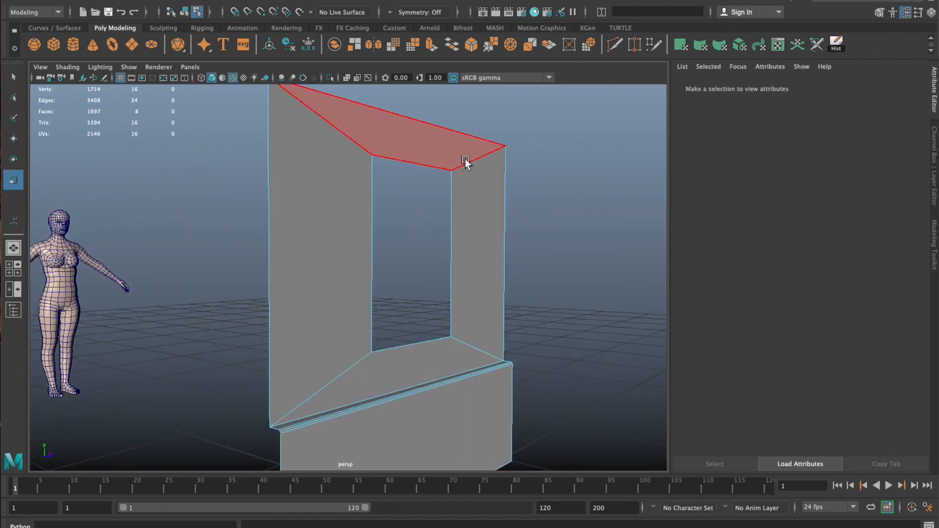
left_click_drag(514, 221, 400, 251, "alt")
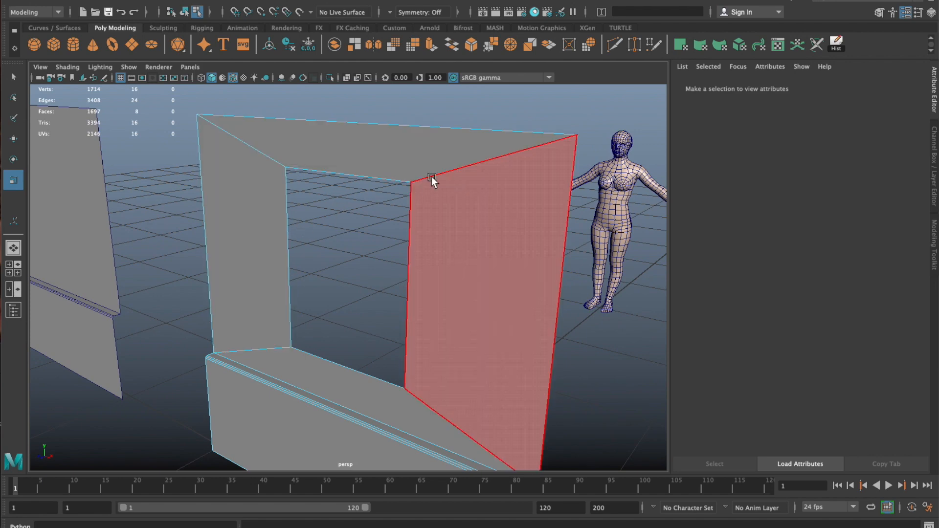
left_click_drag(419, 205, 228, 188, "alt")
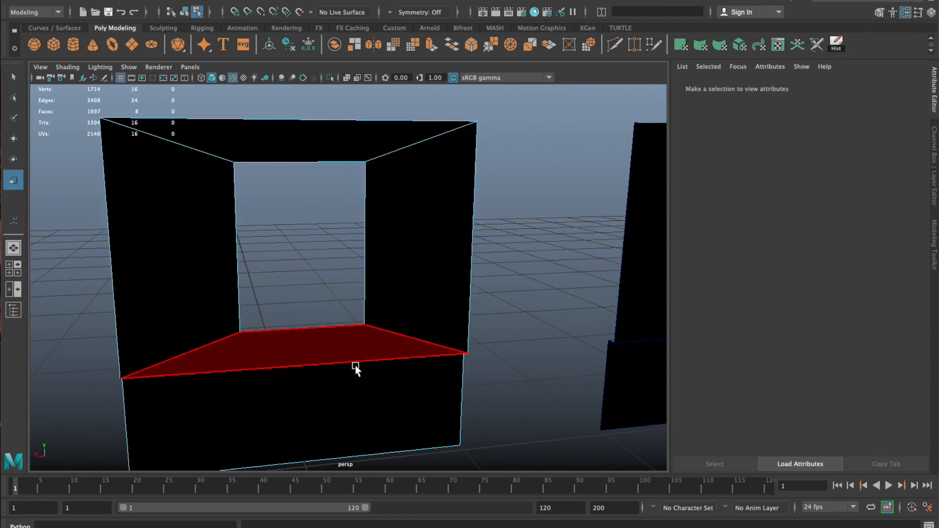
left_click_drag(173, 279, 336, 299, "alt")
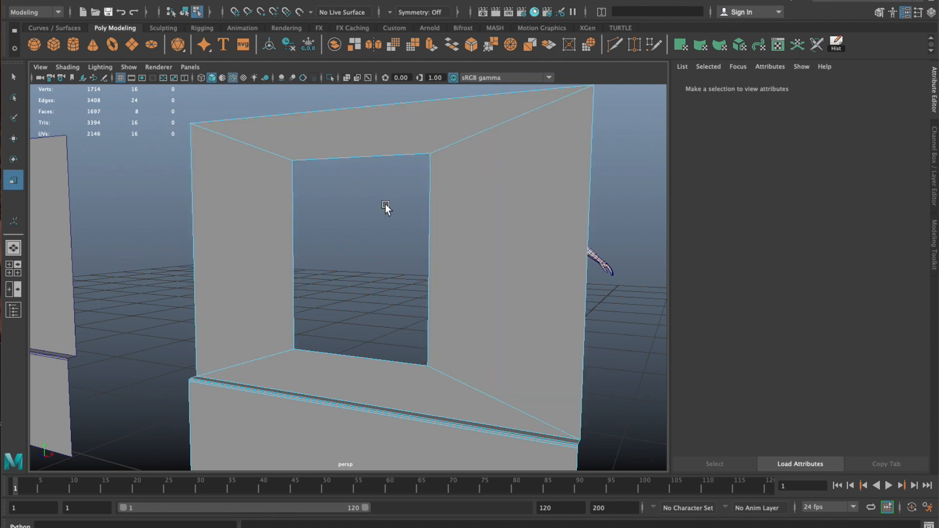
key("ctrl+z")
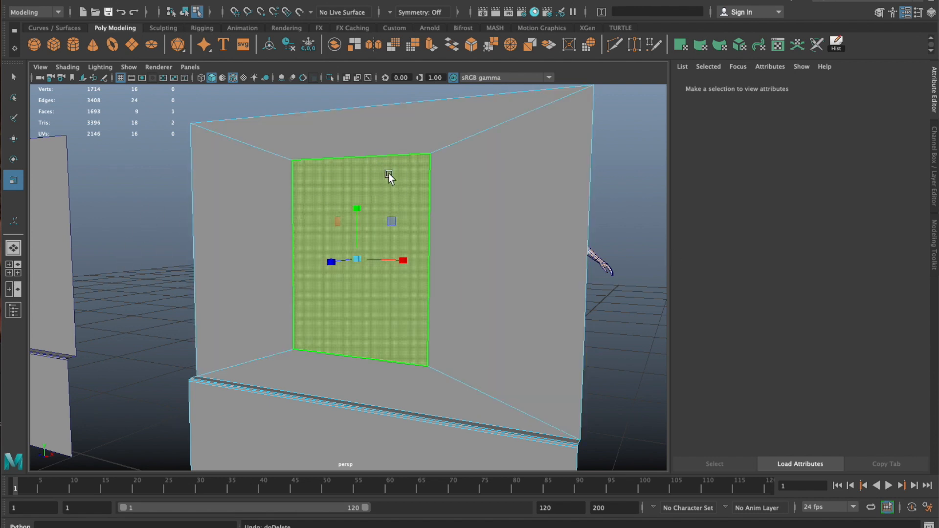
Try extruding the inner window face and scaling it uniformly inward for a frame, and undo the extrusion
key("ctrl+e")
left_click_drag(382, 218, 343, 235, "alt")
key("w")
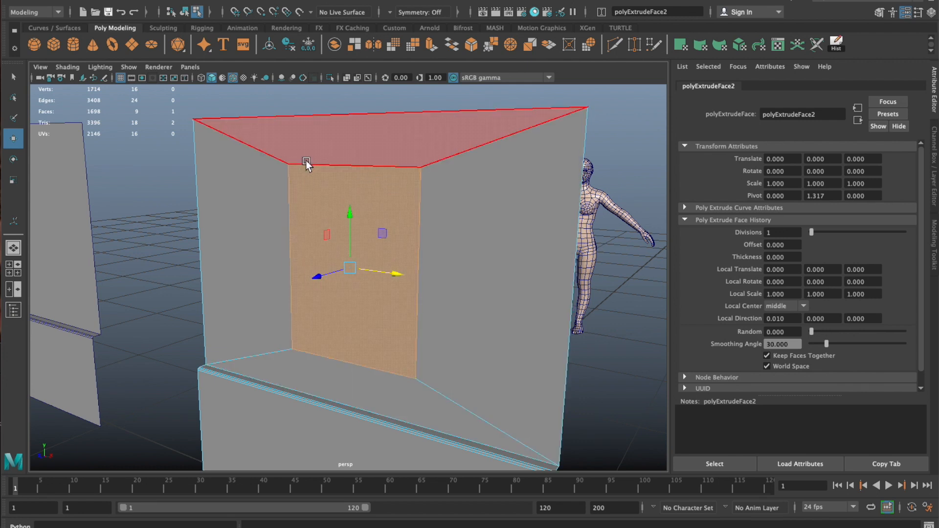
left_click_drag(351, 175, 301, 169, "alt")
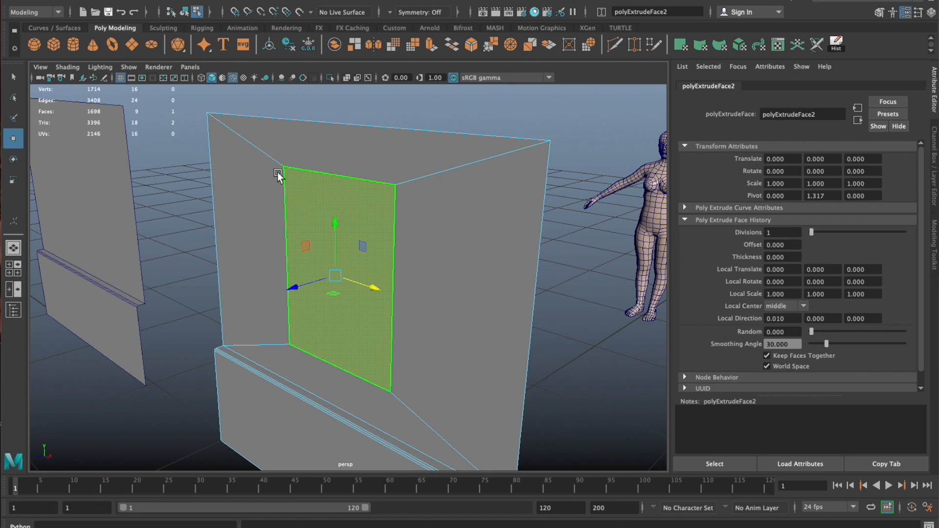
right_click_drag(176, 134, 168, 170, "shift")
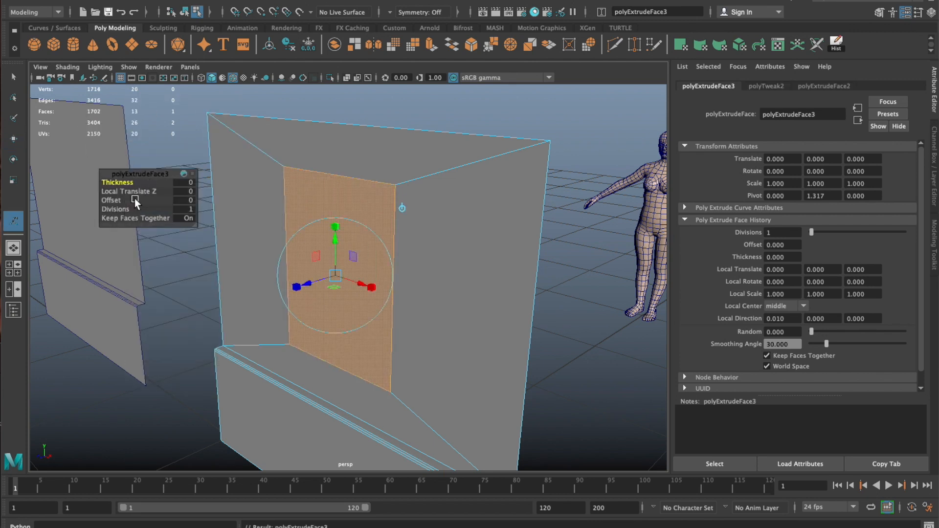
key("r")
left_click_drag(335, 276, 307, 278)
key("f")
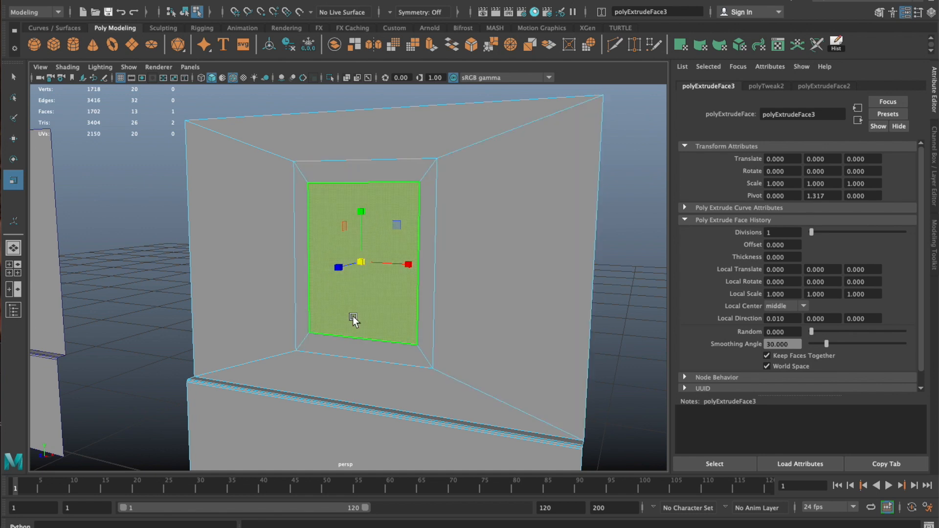
key("ctrl+z")
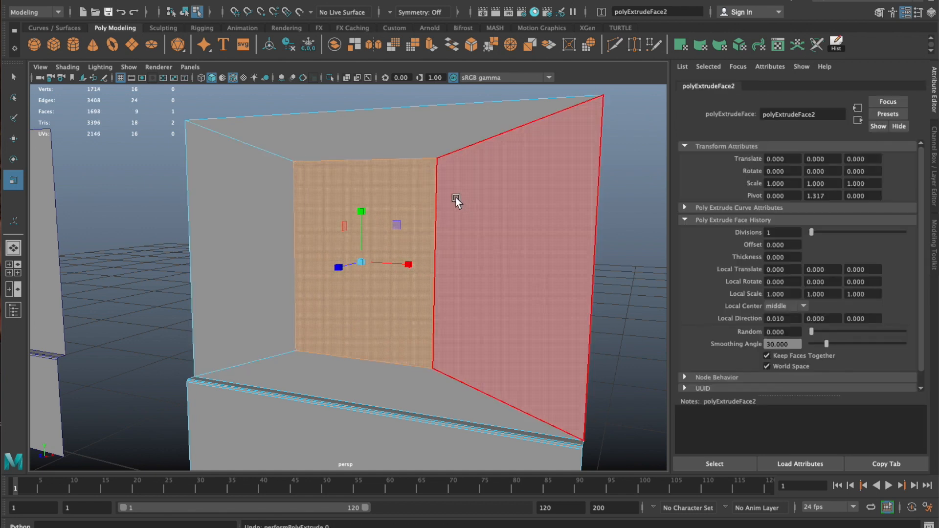
Extrude the inner window face with an offset of 4.7 to create an even frame border
left_click_drag(460, 197, 427, 204, "alt")
right_click_drag(142, 147, 143, 172, "shift")
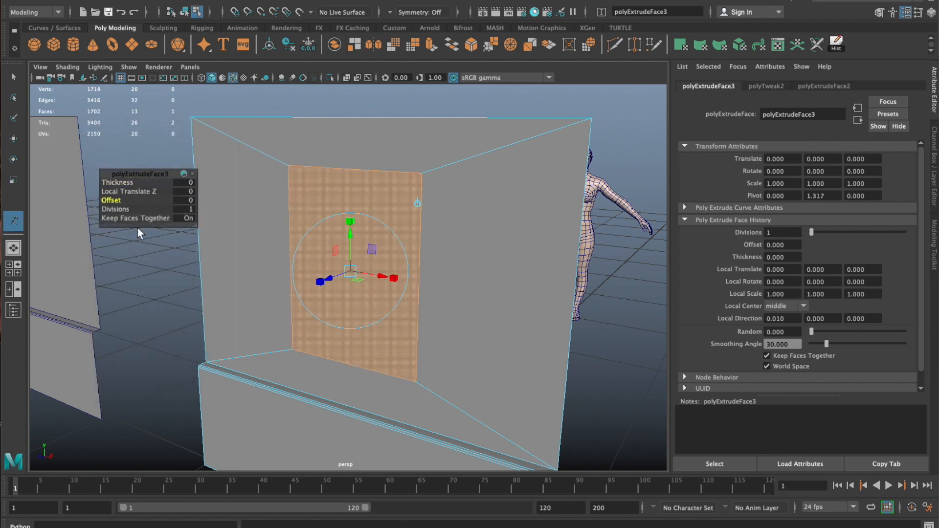
middle_click_drag(128, 151, 154, 170)
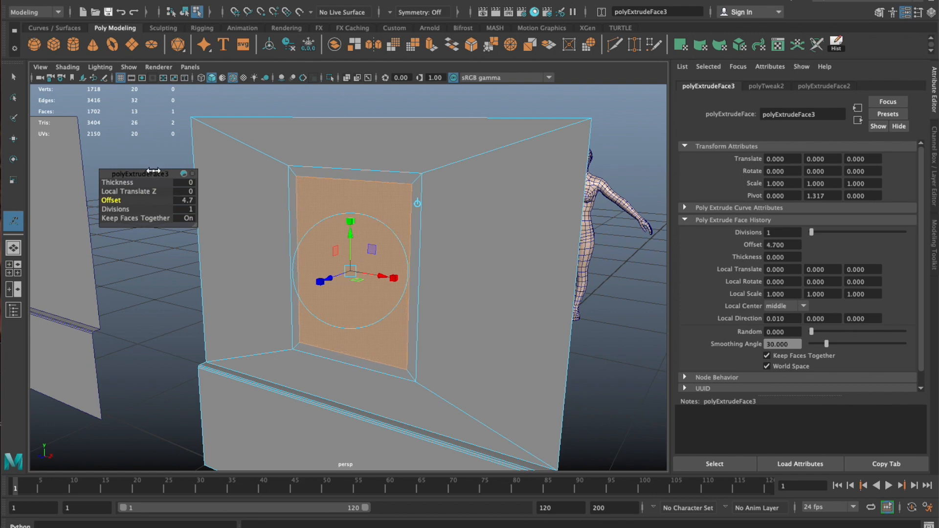
Extrude the inner window face again and push it back along Z to recess it into the wall
mouse_move(460, 178)
left_mouse_down("alt")
mouse_move(550, 175)
mouse_move(460, 178)
left_mouse_up("alt")
key("w")
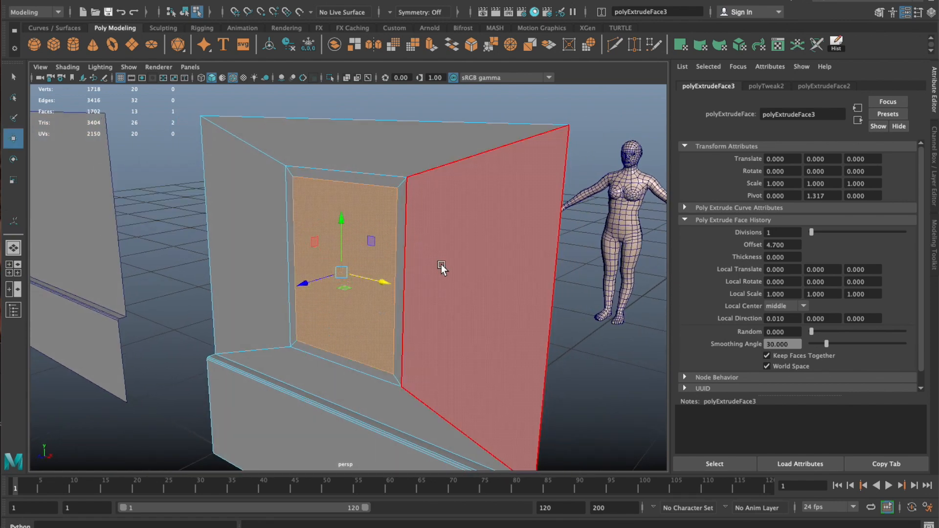
left_click_drag(366, 251, 358, 253, "alt")
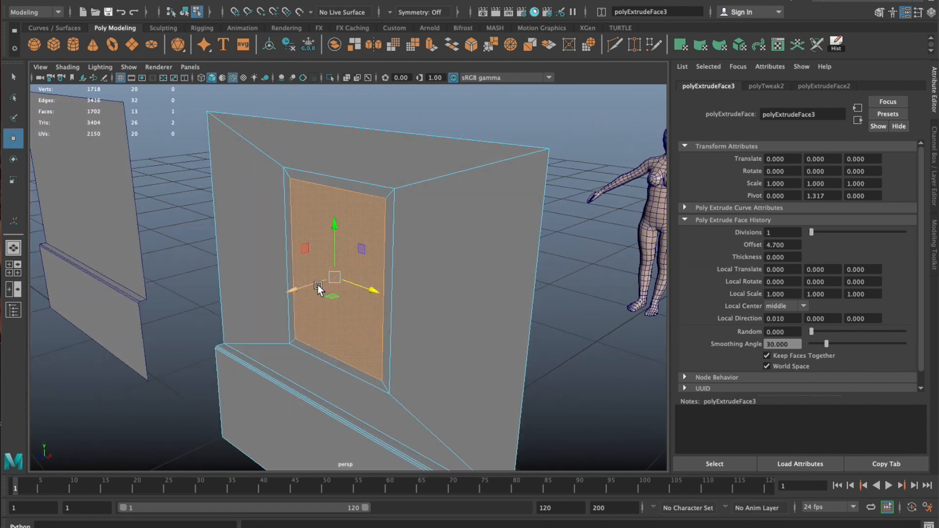
left_click_drag(294, 292, 336, 266)
key("ctrl+e")
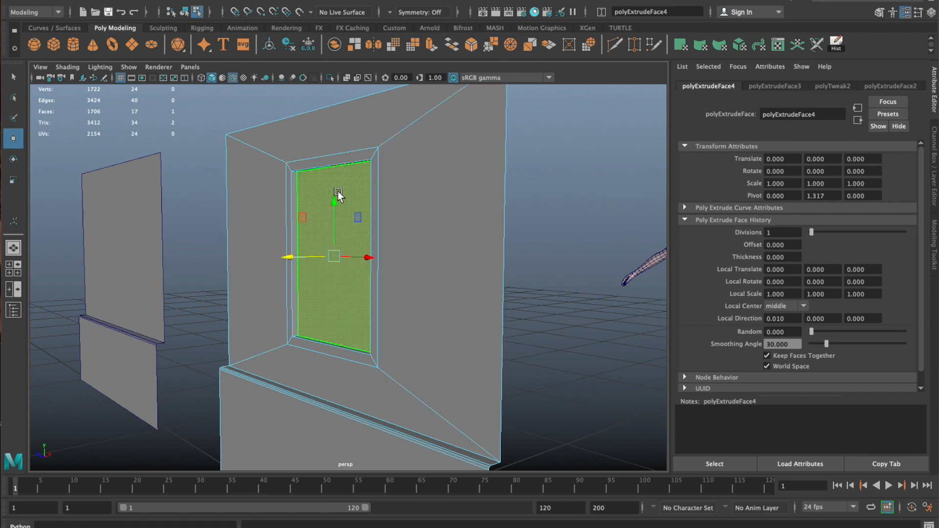
Return the window wall to object mode and open the UV Editor and UV Toolkit beside the model
right_click_drag(357, 191, 384, 168)
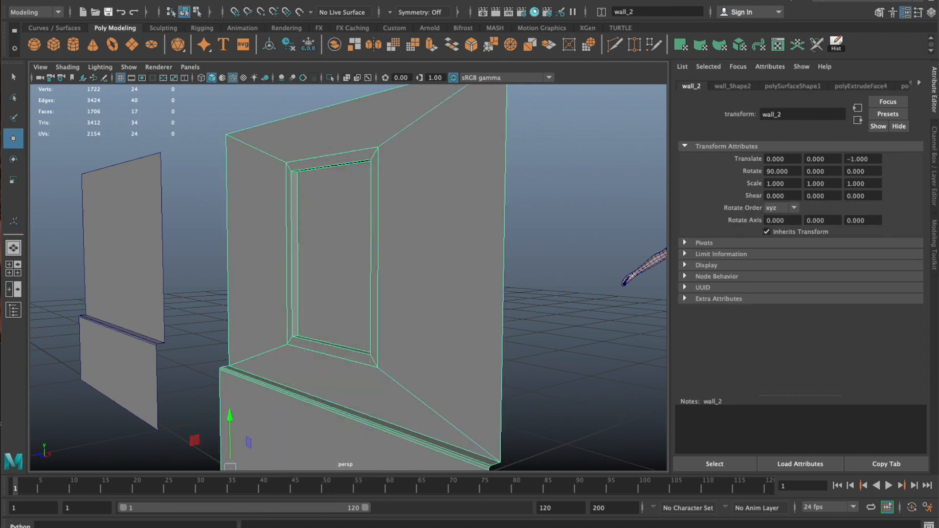
left_click_drag(791, 84, 772, 84)
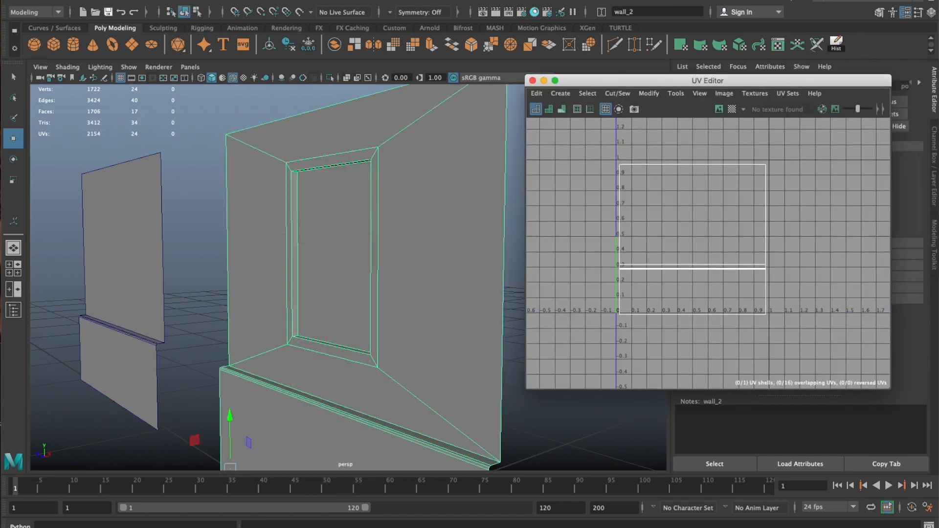
left_click(413, 222)
key("f")
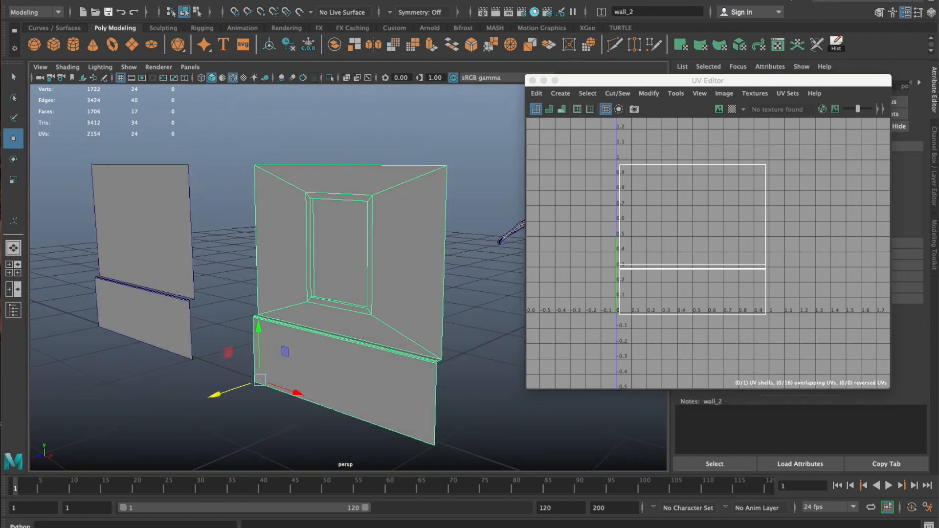
key("ctrl+b")
left_click_drag(318, 124, 132, 75)
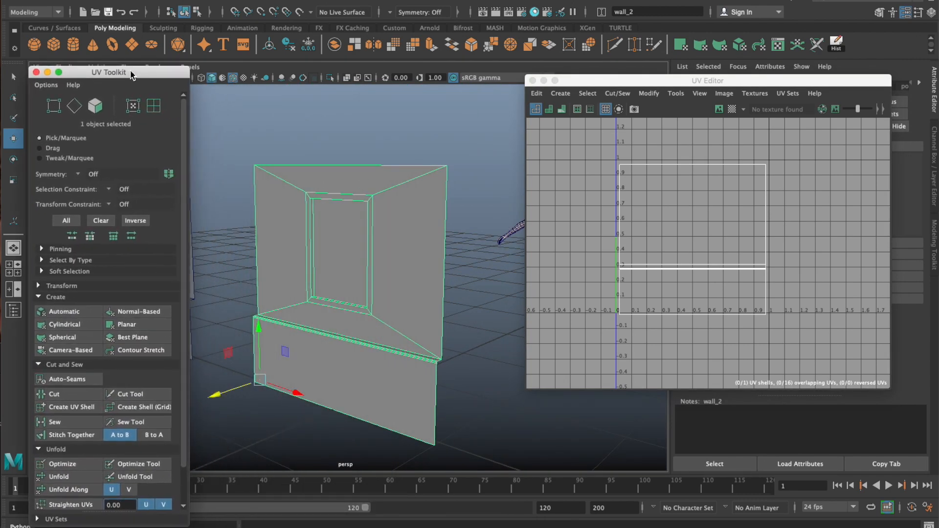
left_click(235, 266)
left_click(278, 277)
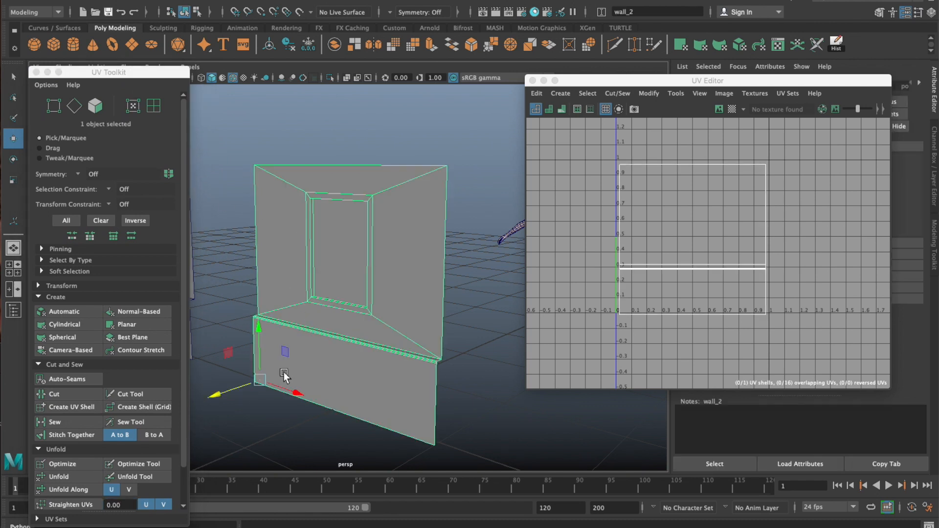
left_click_drag(283, 377, 249, 394, "alt")
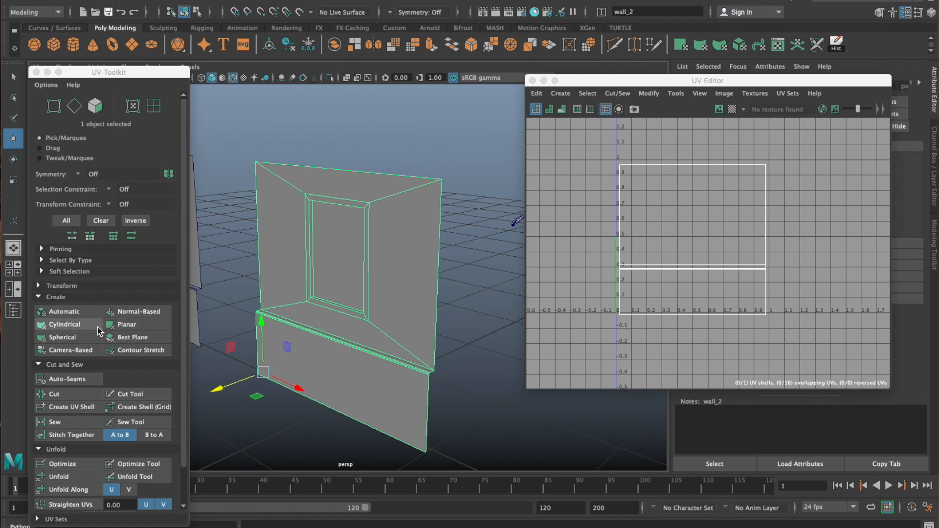
Apply a planar UV projection to the window wall from the Z axis, fitted to the bounding box and keeping the image width/height ratio
left_click(126, 327, "shift")
left_click_drag(64, 116, 192, 101)
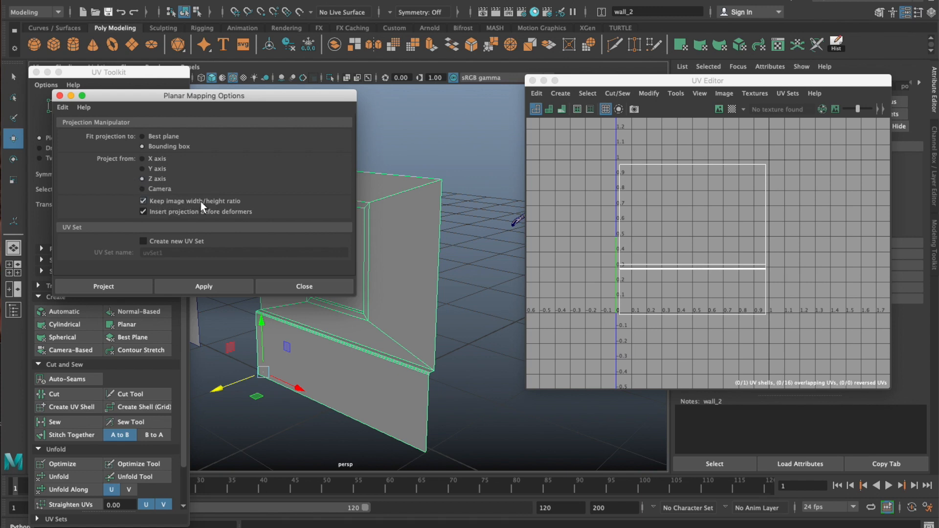
left_click(196, 287)
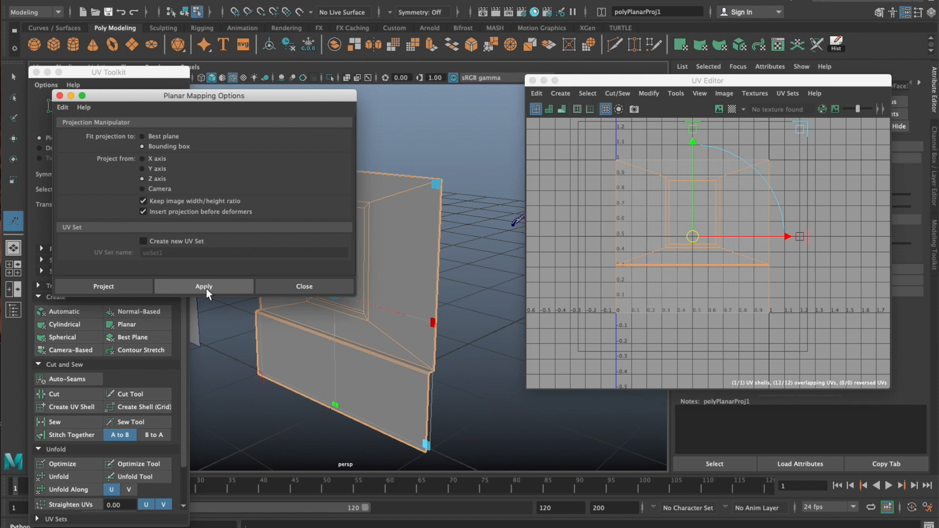
left_click(304, 287)
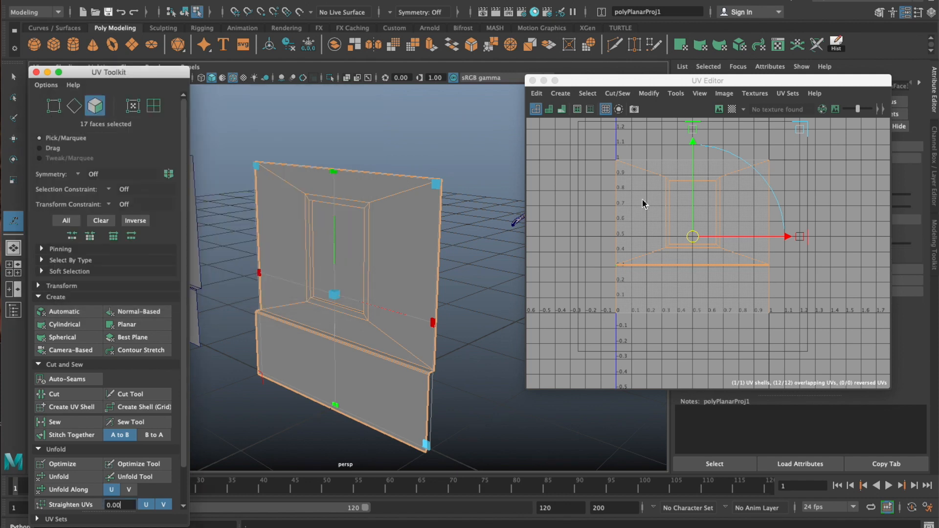
left_click(725, 183)
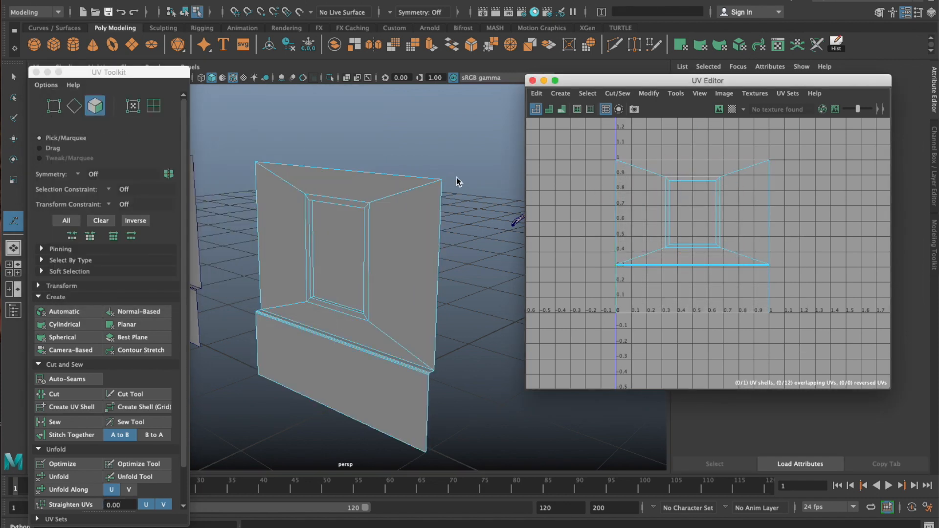
Select the four side faces lining the window recess and turn on the checker map display to inspect their stretching
key("F8")
right_click_drag(400, 201, 562, 243, "alt")
middle_click_drag(248, 171, 296, 247, "alt")
right_click_drag(296, 247, 318, 207, "alt")
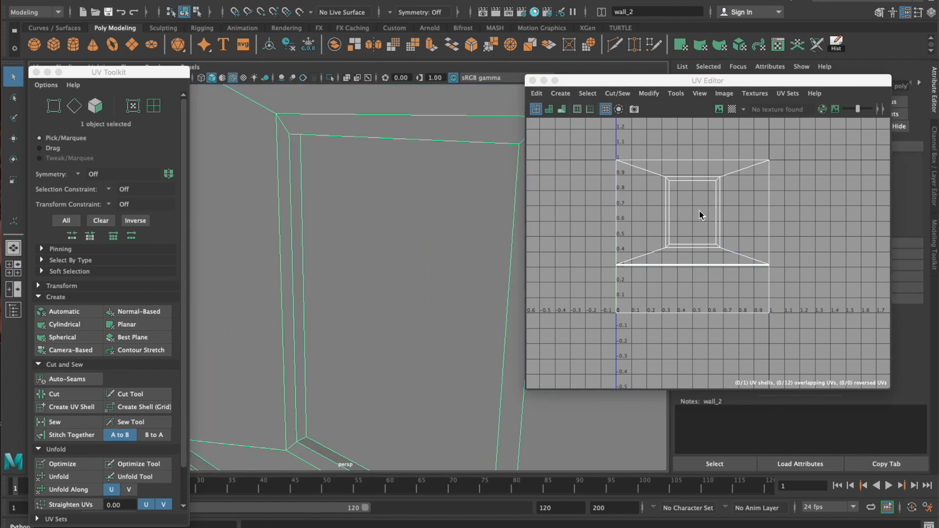
scroll(680, 208, "up", 6)
right_click_drag(305, 238, 296, 195)
left_click(302, 184)
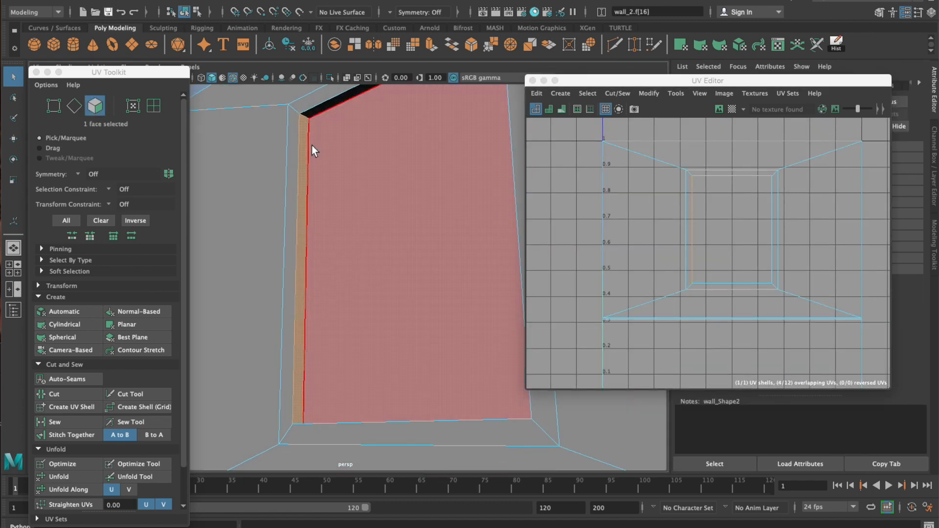
double_click(304, 116)
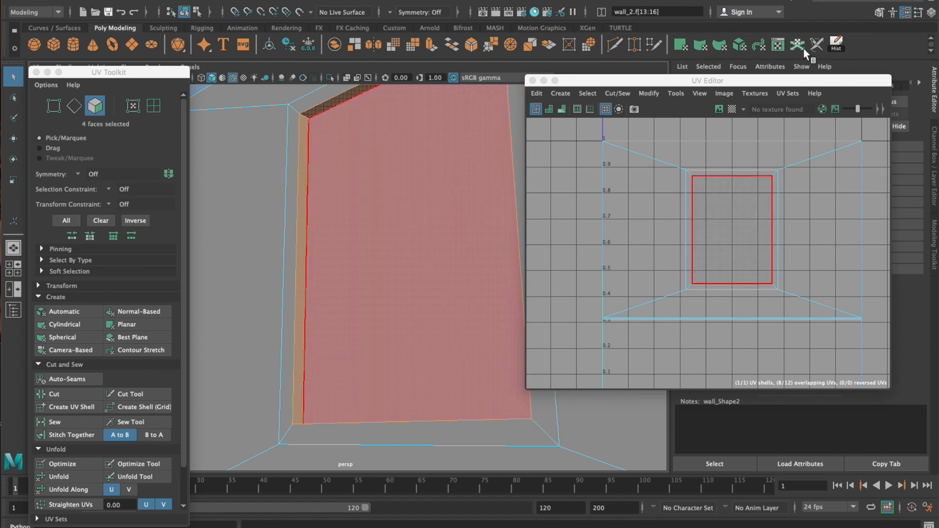
left_click(732, 109)
left_click_drag(332, 187, 215, 181, "alt")
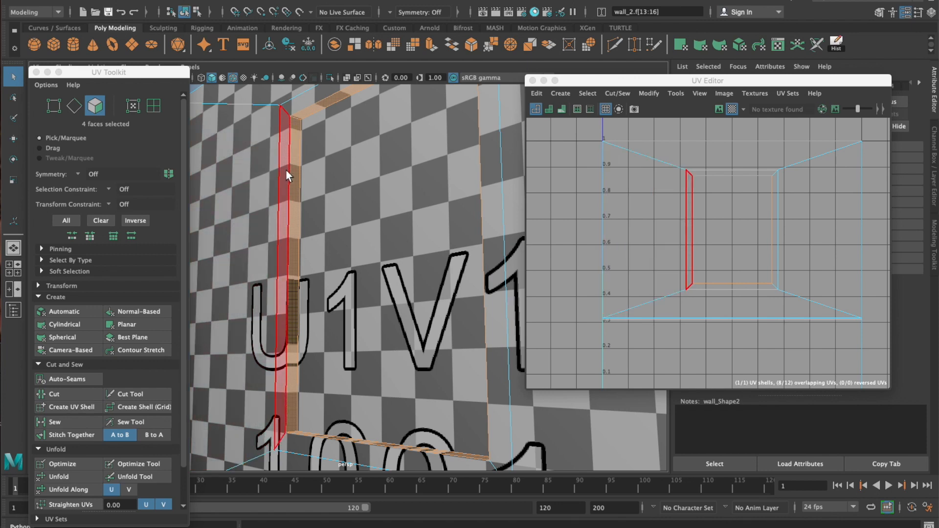
Select the UVs around the window frame and recess corners and unfold them
right_click_drag(669, 161, 702, 164)
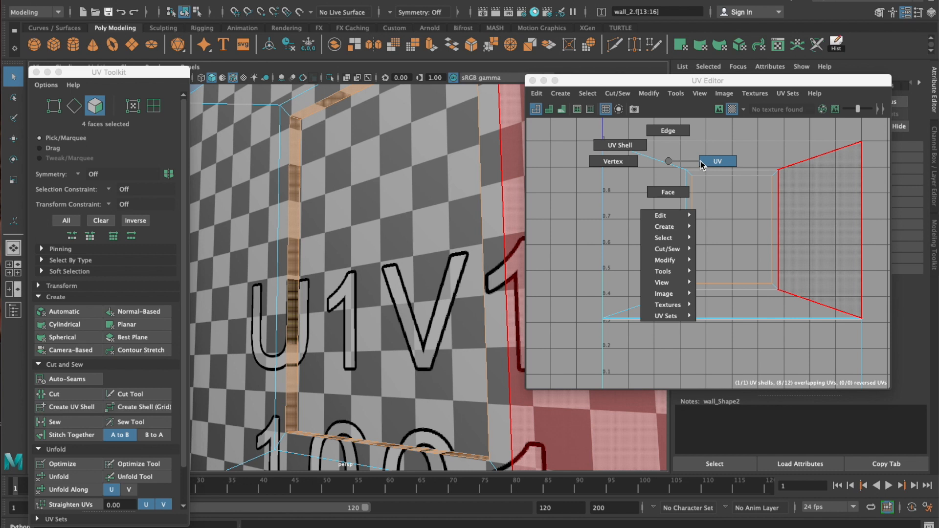
right_click_drag(702, 164, 702, 165)
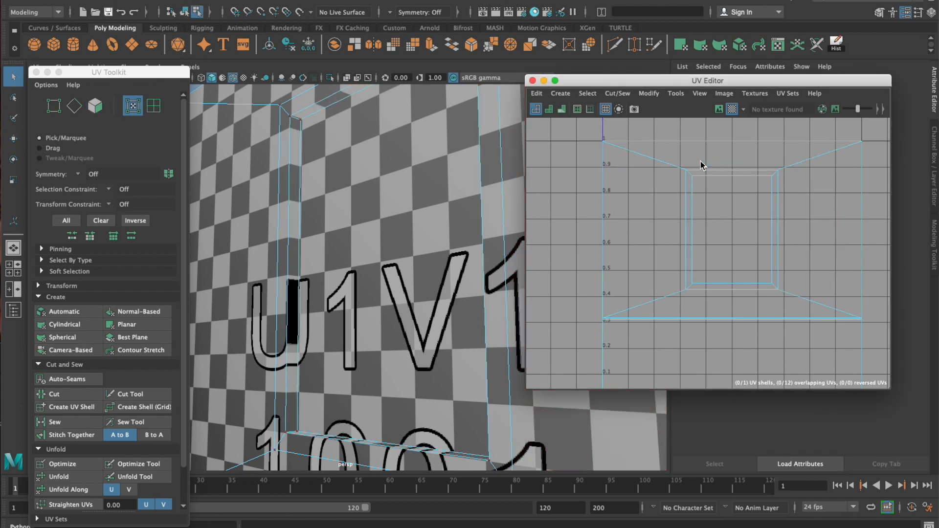
left_click_drag(774, 172, 816, 304)
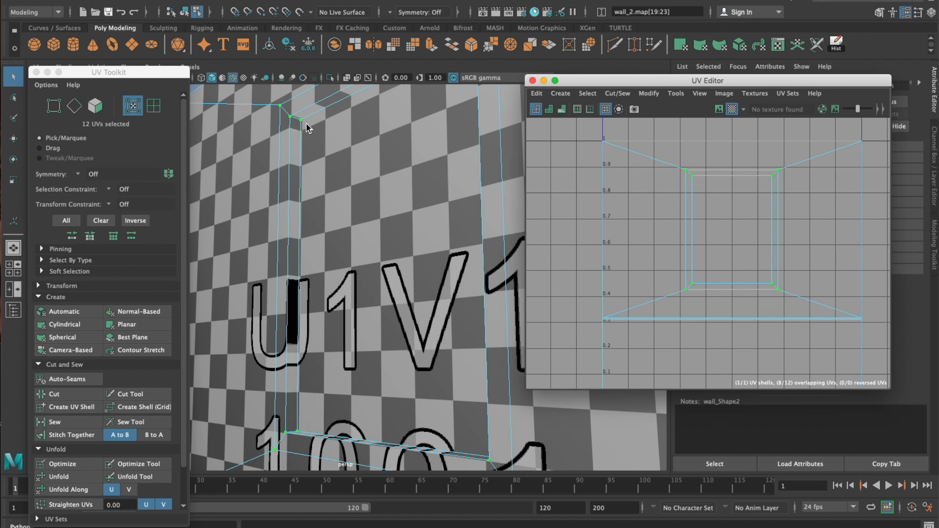
left_click_drag(300, 128, 377, 169, "alt")
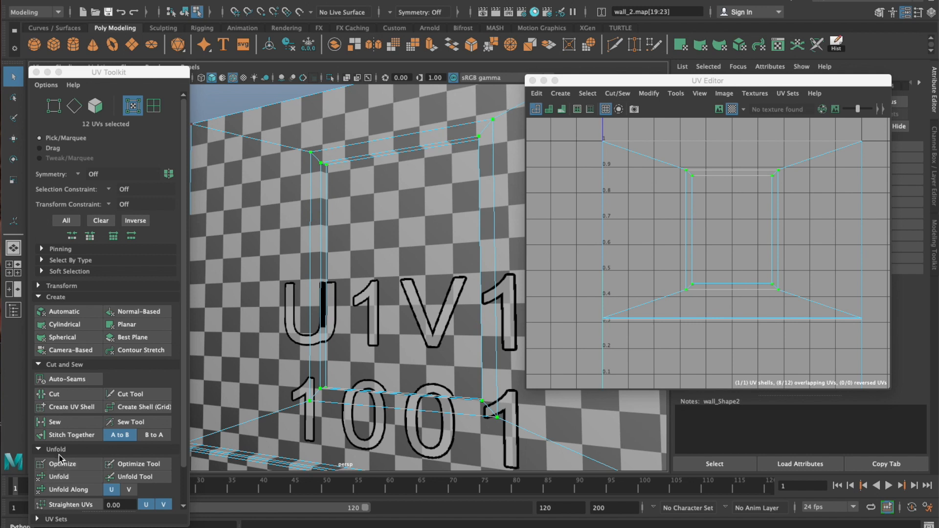
left_click(58, 477)
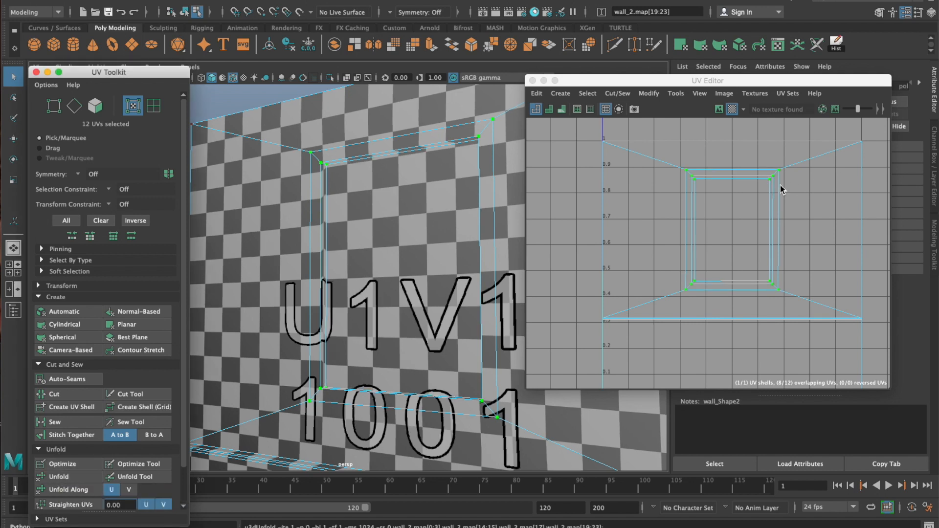
Examine the unfolded recess faces in the UV layout and on the model, and return the wall to object mode
scroll(742, 200, "up", 5)
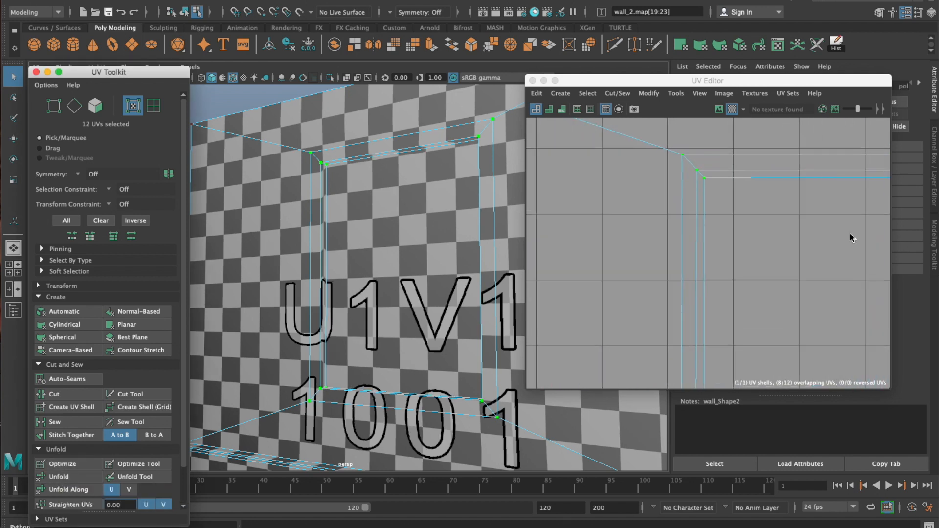
right_click_drag(600, 174, 612, 177, "ctrl")
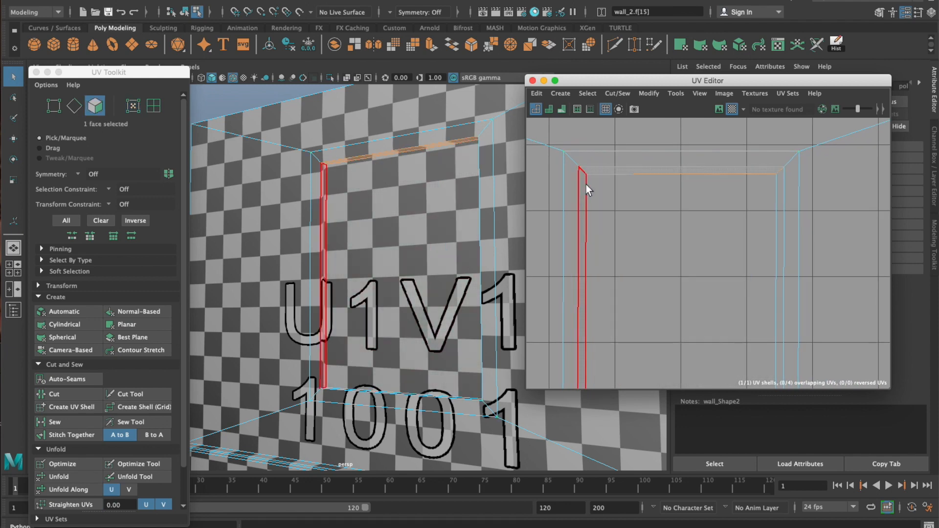
scroll(327, 202, "down", 5)
left_click_drag(342, 215, 395, 229, "alt")
right_click_drag(394, 202, 424, 192)
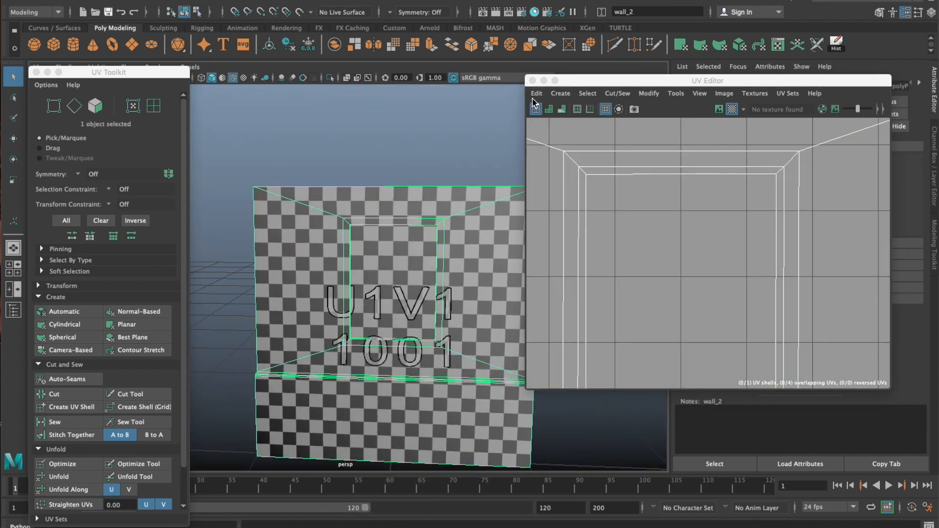
Turn off the checker map display and close the UV Editor
left_click(732, 109)
left_click_drag(708, 86, 767, 96)
left_click(591, 91)
left_click_drag(385, 236, 384, 203, "alt")
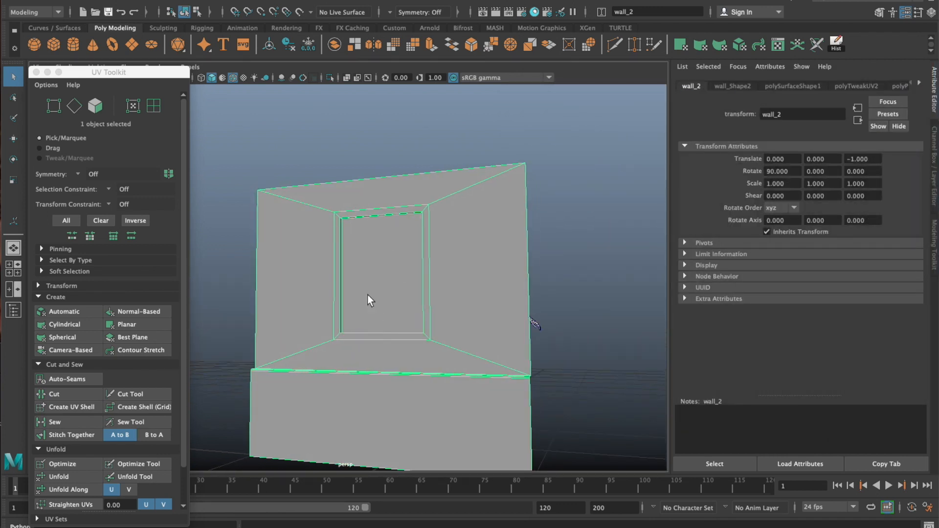
Close the UV Toolkit and extract the recessed window pane face from the wall as a separate object
left_click_drag(362, 267, 365, 259, "alt")
right_click_drag(365, 260, 399, 250)
left_click(399, 250)
scroll(373, 255, "up", 3)
left_click_drag(373, 254, 378, 235, "alt")
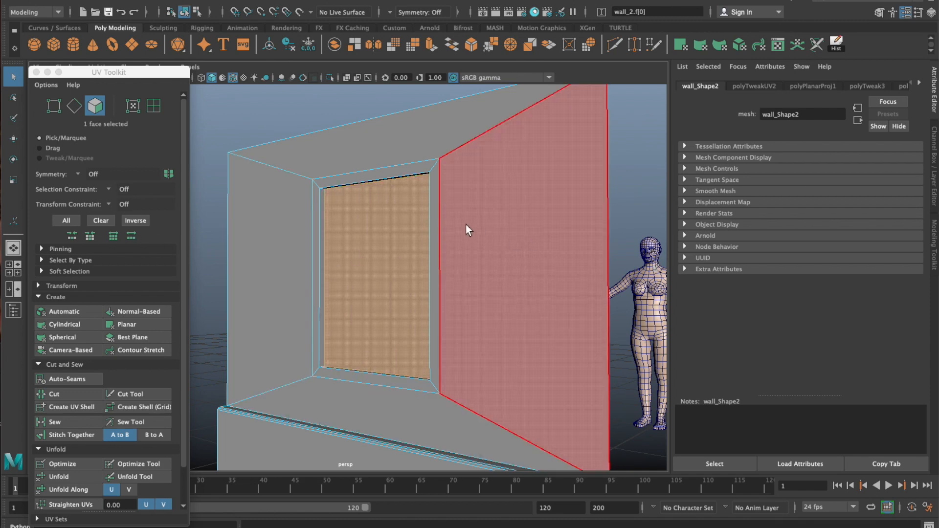
left_click(37, 71)
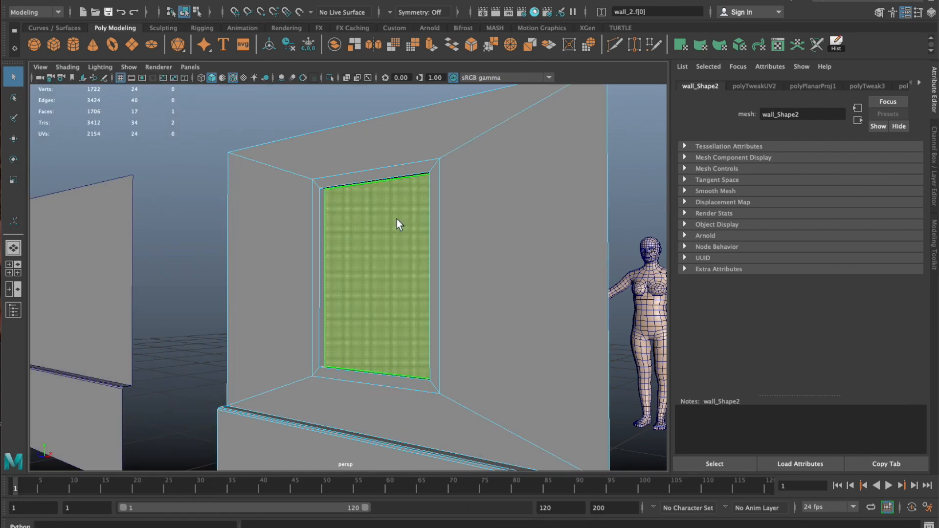
left_click_drag(398, 230, 416, 220, "alt")
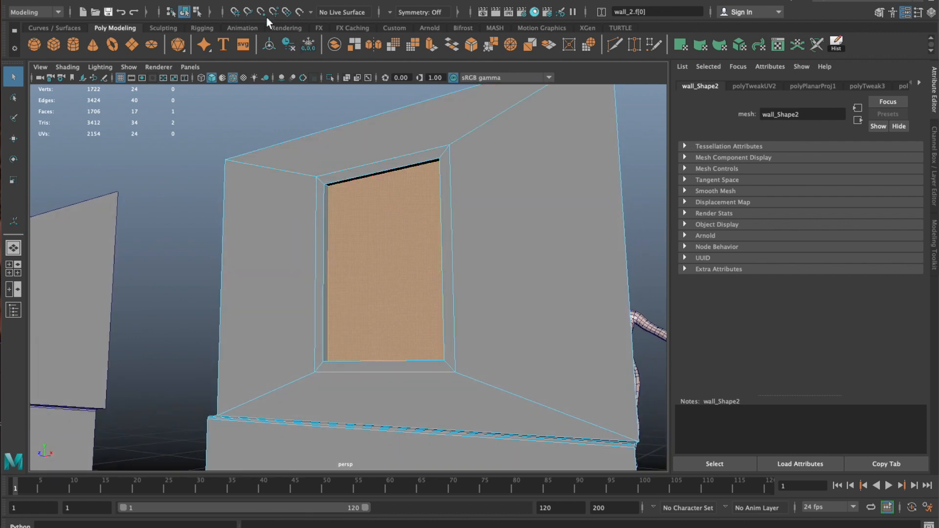
left_click(238, 2)
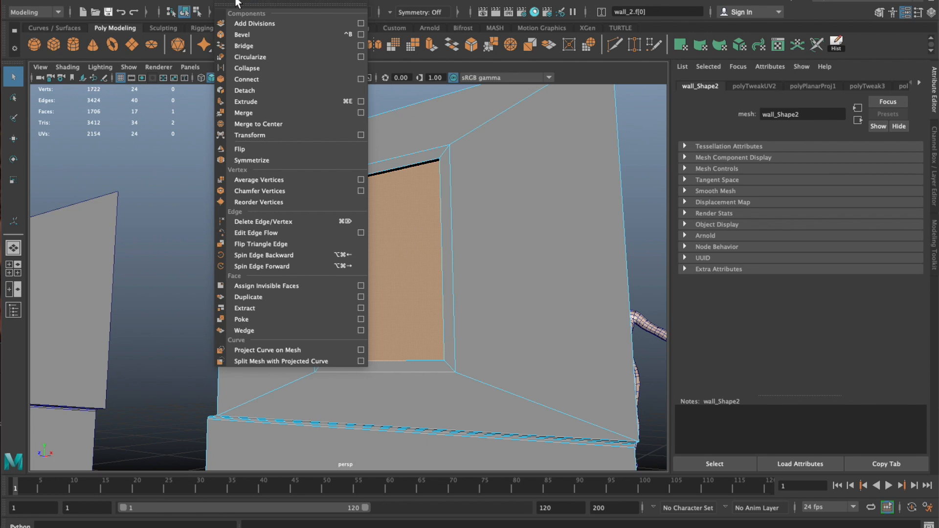
left_click(251, 312)
right_click_drag(409, 339, 431, 313)
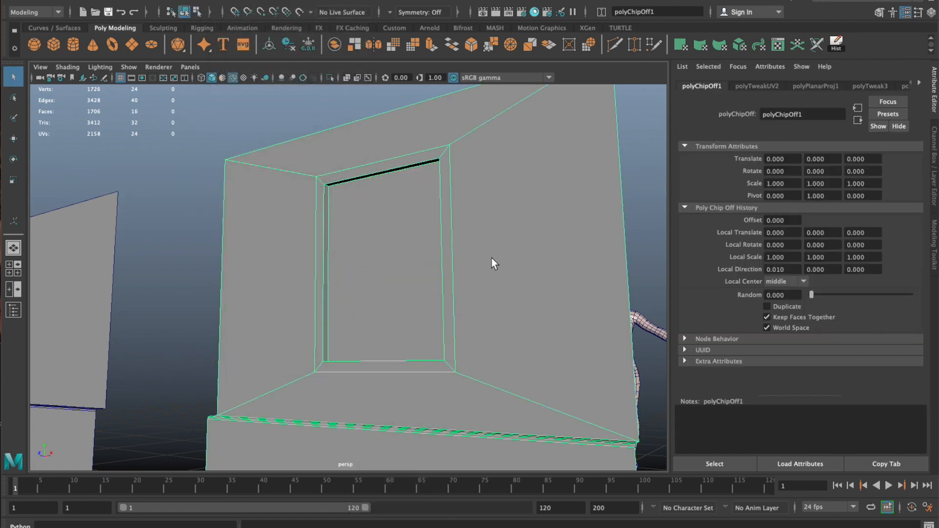
Move the wall frame away from the extracted pane to test their separation, and undo the move
left_click(491, 259)
scroll(422, 306, "down", 5)
key("w")
left_click_drag(372, 317, 490, 273)
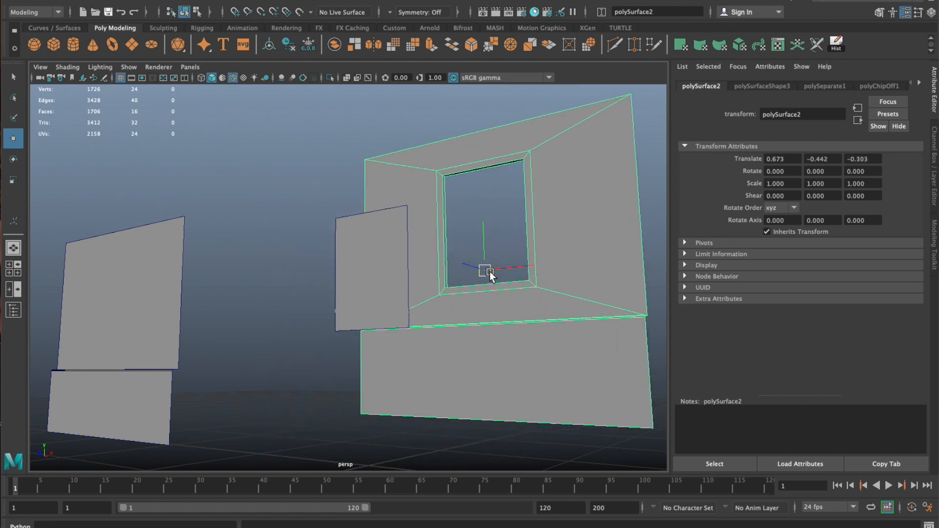
mouse_move(375, 266)
left_mouse_down("alt")
mouse_move(366, 256)
mouse_move(378, 272)
left_mouse_up("alt")
key("ctrl+z")
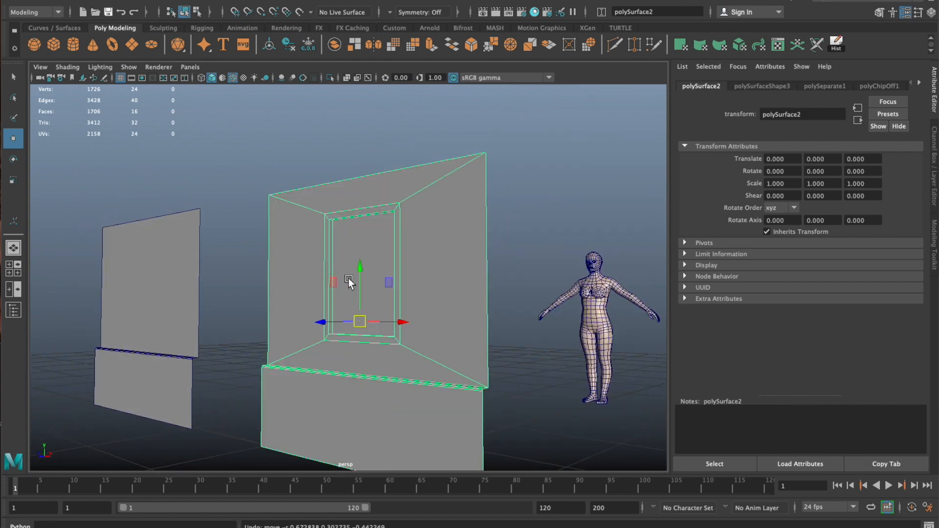
Add divisions to the extracted window pane to split it into four equal faces
left_click(347, 269)
scroll(308, 258, "up", 5)
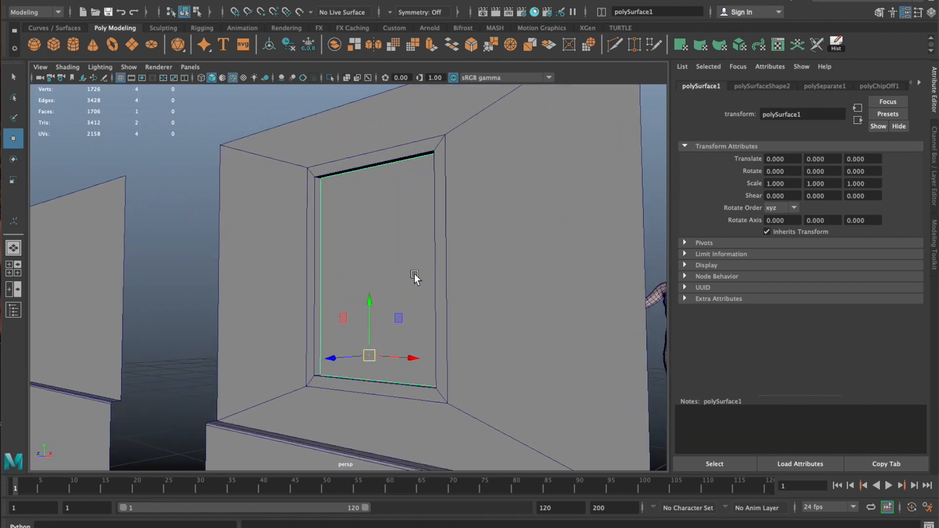
left_click_drag(414, 274, 422, 271, "alt")
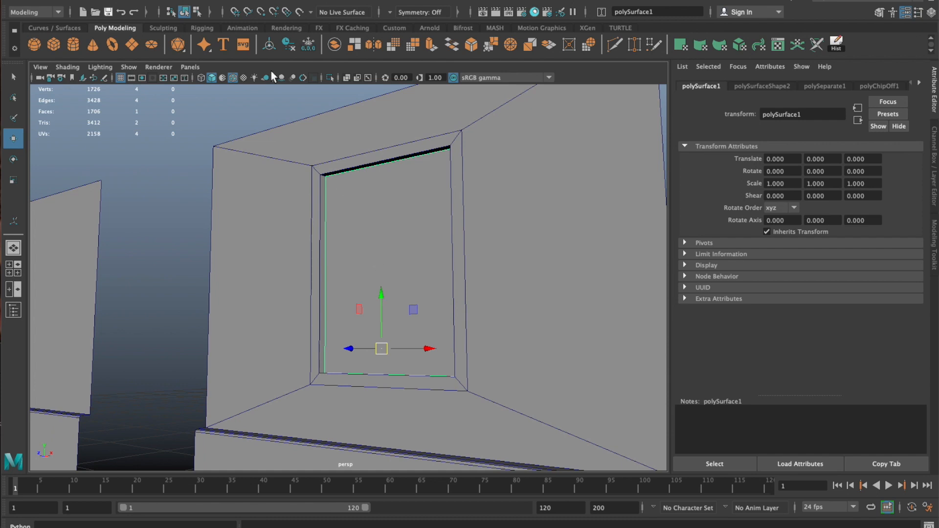
left_click(239, 3)
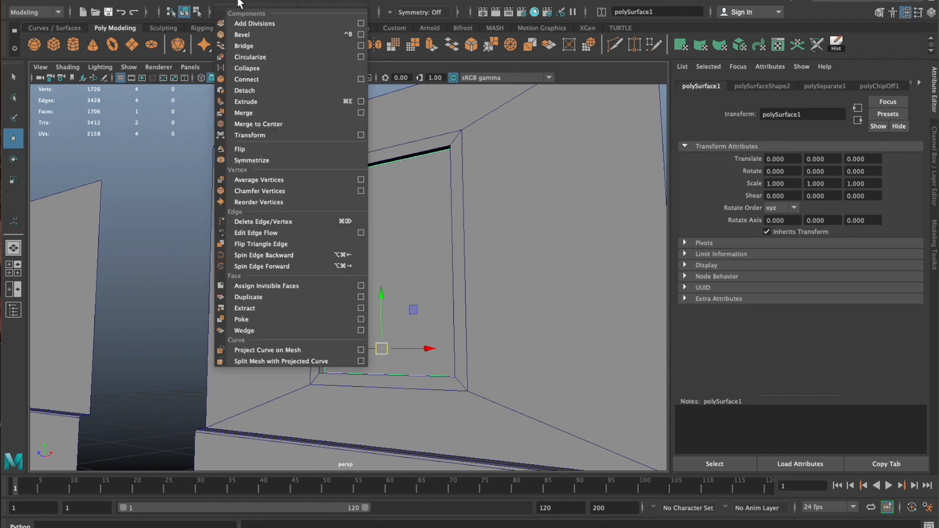
left_click(242, 27)
left_click(126, 218)
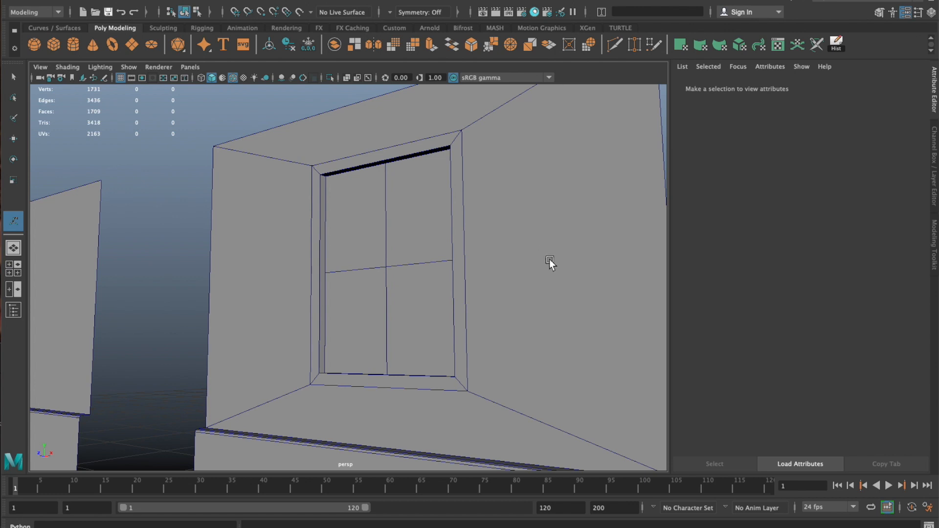
Select all four faces of the divided window pane and start an extrusion on them
left_click_drag(404, 237, 416, 218, "alt")
right_click_drag(422, 191, 419, 218)
left_click(436, 192)
left_click(369, 251, "shift")
left_click(372, 313, "shift")
left_click(438, 324, "shift")
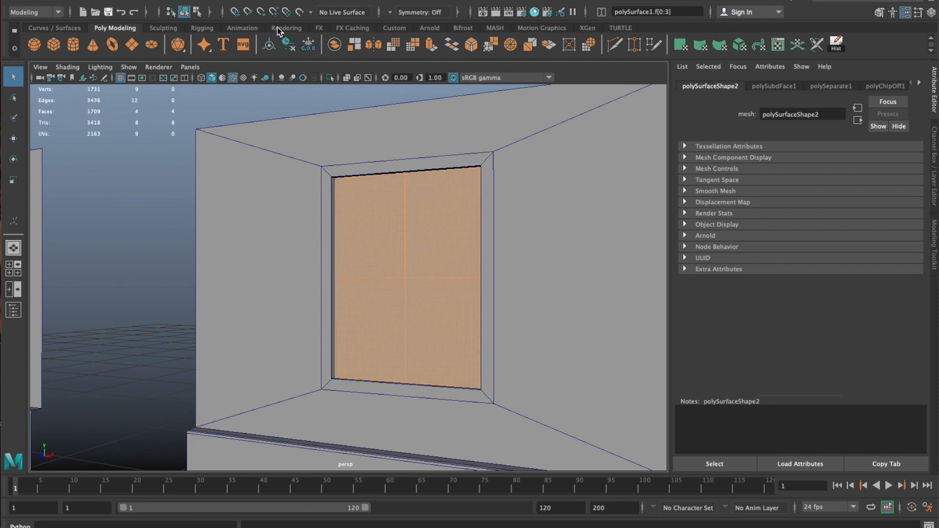
right_click_drag(149, 149, 145, 182, "shift")
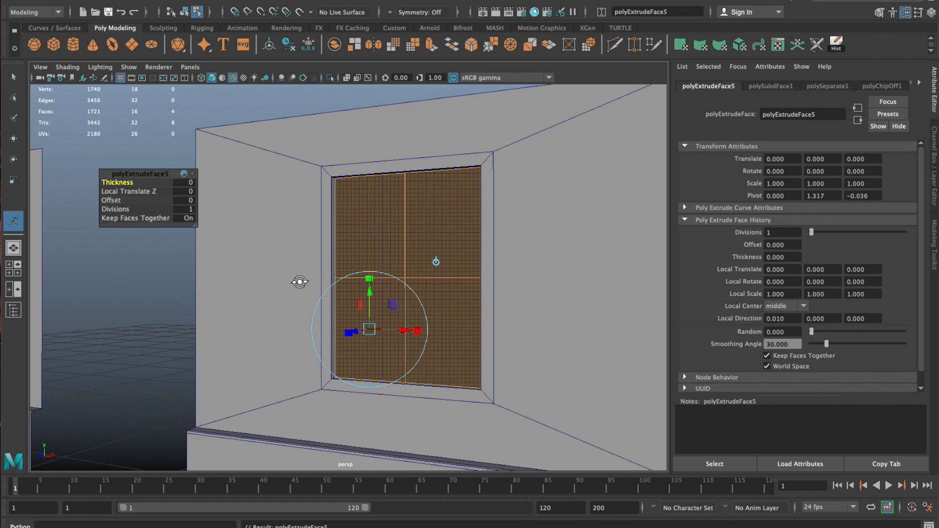
Try pulling the extruded pane faces outward as one block by about 0.534 along local Z, and undo it
left_click_drag(301, 280, 278, 289, "alt")
left_click_drag(323, 349, 218, 374)
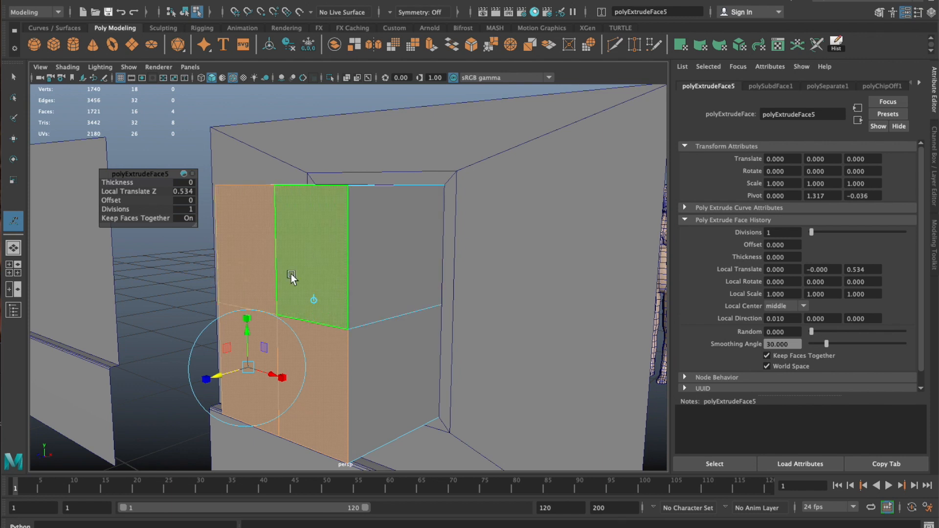
key("ctrl+z")
key("ctrl+z")
key("ctrl+z")
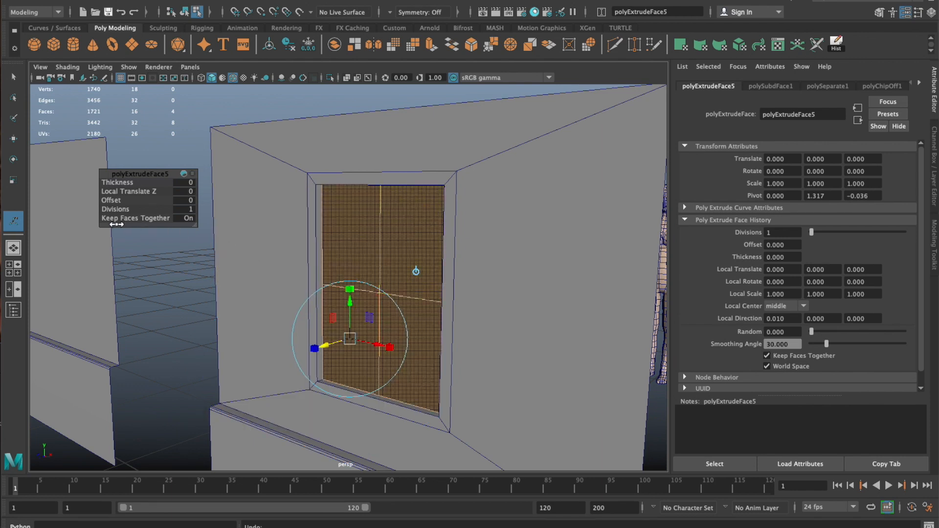
Turn off Keep Faces Together for the pane extrusion and set its offset to 2.8 to form window bars
left_click(187, 219)
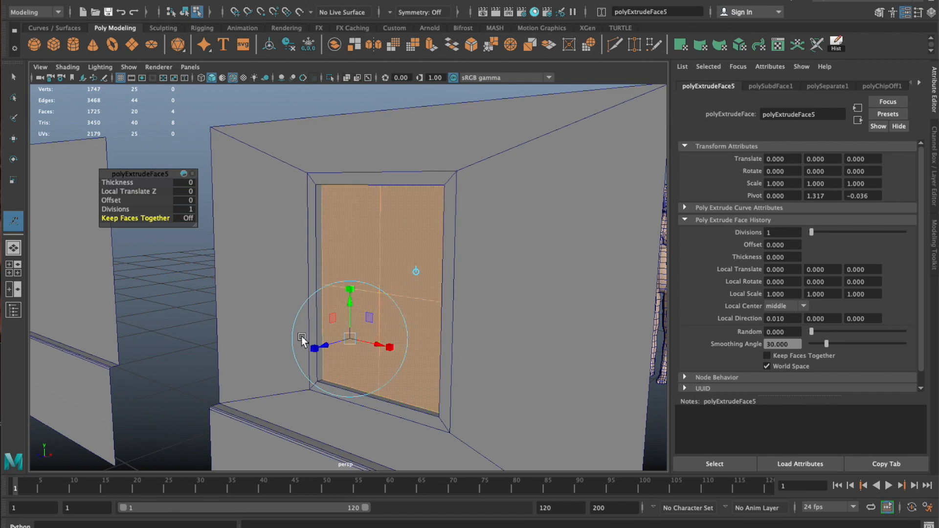
left_click(110, 200)
middle_click_drag(168, 277, 179, 294)
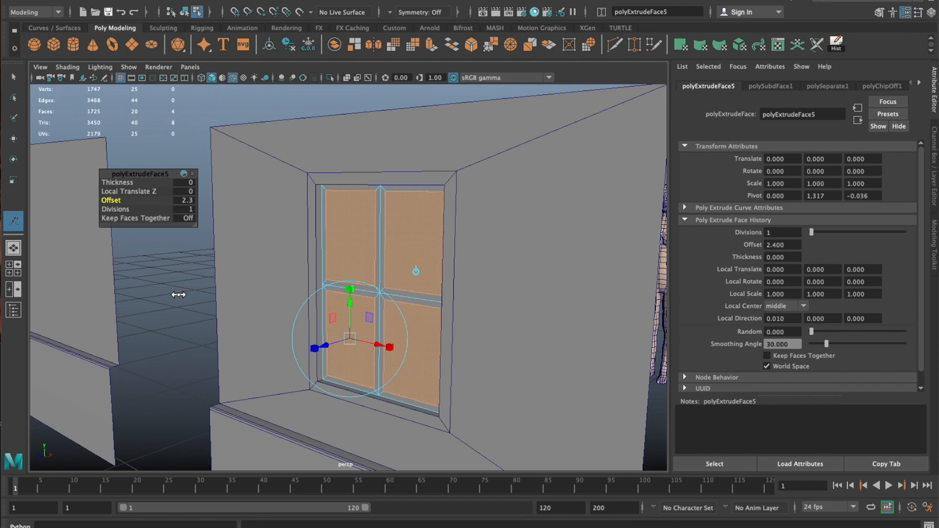
middle_click_drag(178, 293, 181, 290)
mouse_move(354, 272)
left_mouse_down("alt")
mouse_move(432, 253)
mouse_move(409, 273)
mouse_move(353, 281)
left_mouse_up("alt")
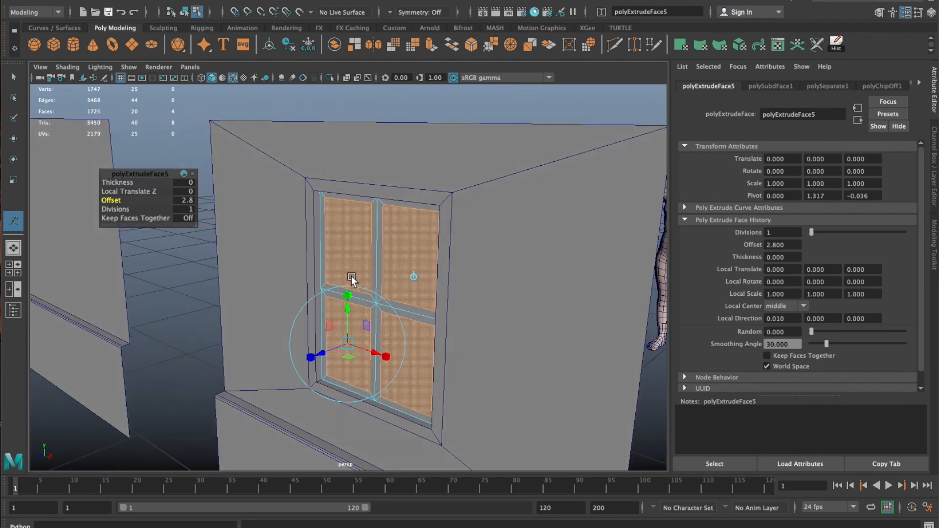
Extrude the four inset pane faces again and push them back along Z to recess the glass behind the bars
key("w")
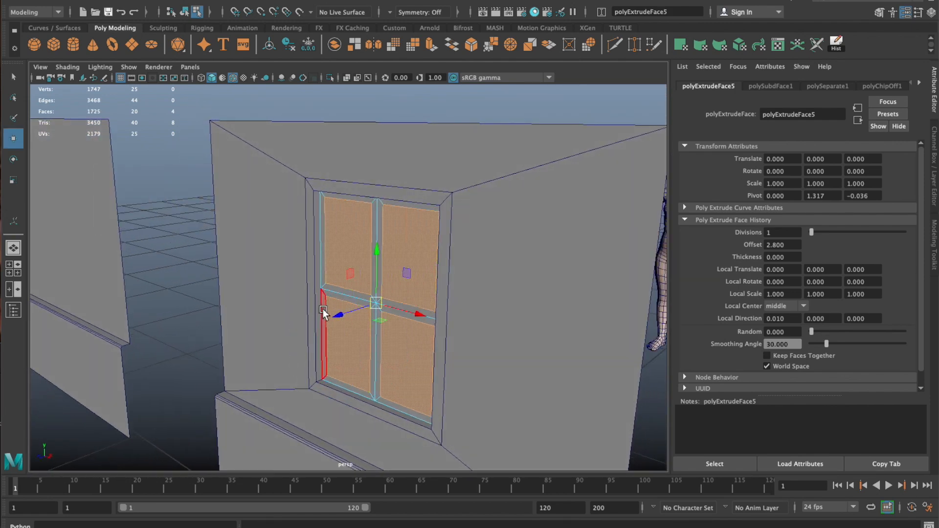
key("ctrl+e")
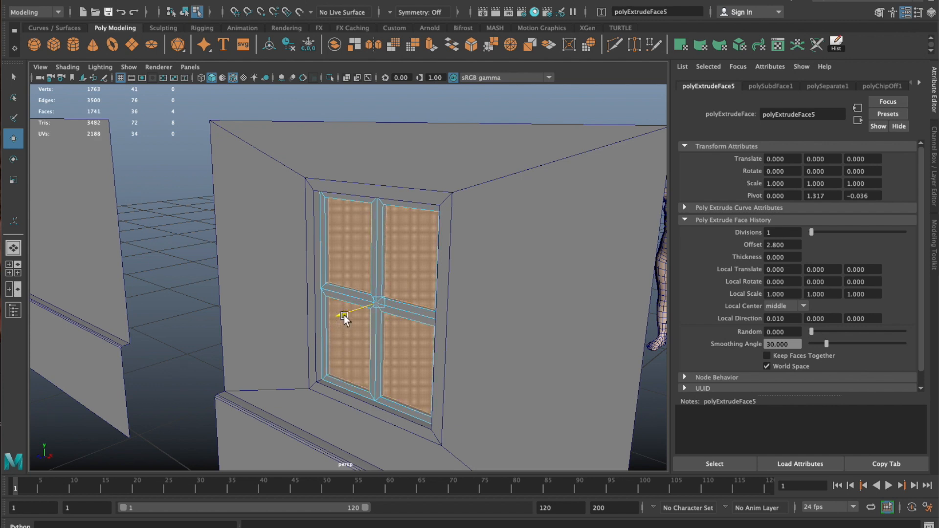
left_click_drag(344, 315, 346, 317)
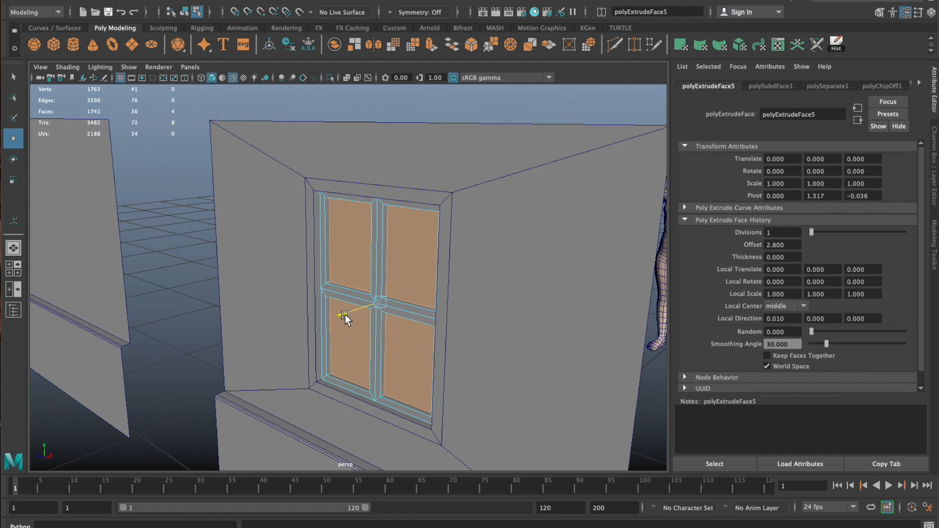
key("ctrl+e")
Return the window pane to object mode and select the whole pane object
right_click_drag(341, 209, 365, 194)
left_click(195, 183)
mouse_move(264, 207)
left_mouse_down("alt")
mouse_move(237, 196)
mouse_move(270, 198)
left_mouse_up("alt")
left_click(344, 205)
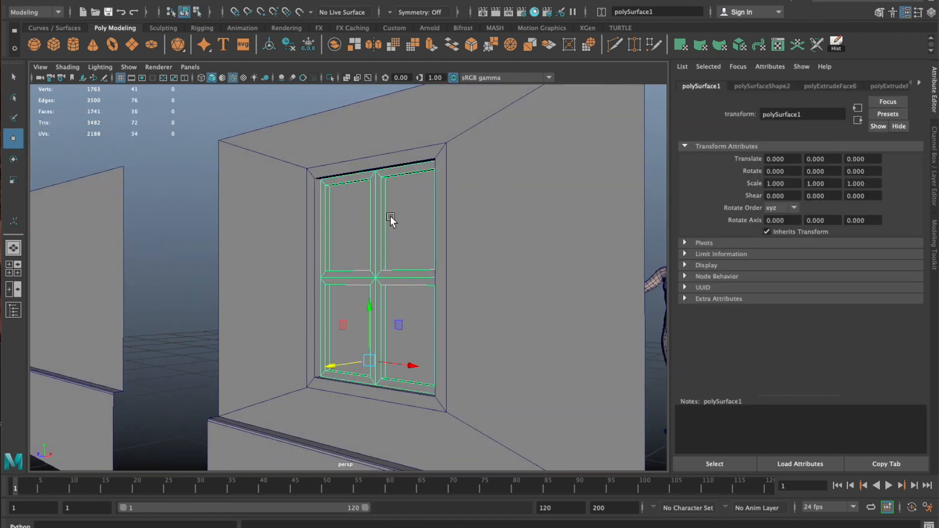
Try moving the window pane along Z, and undo the move
left_click_drag(335, 354, 362, 353)
key("z")
left_click_drag(404, 252, 331, 308, "alt")
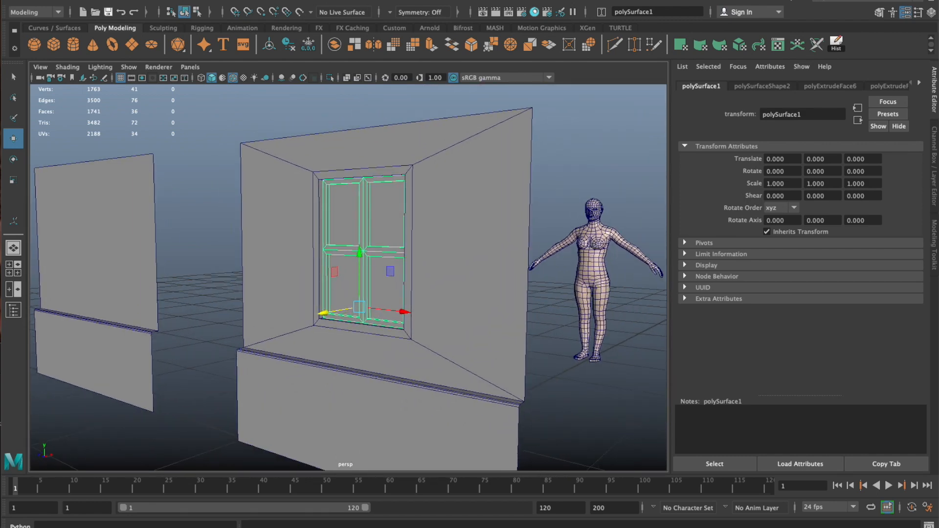
Open the UV Editor and apply a planar UV projection to the whole window pane
left_click_drag(811, 92, 654, 78)
scroll(425, 247, "down", 3)
scroll(739, 251, "down", 6)
scroll(801, 255, "up", 3)
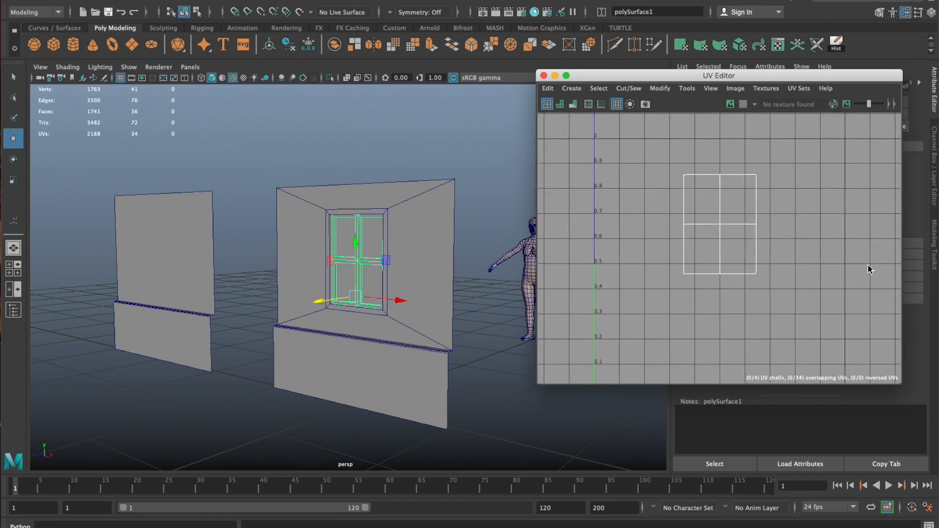
scroll(693, 213, "up", 2)
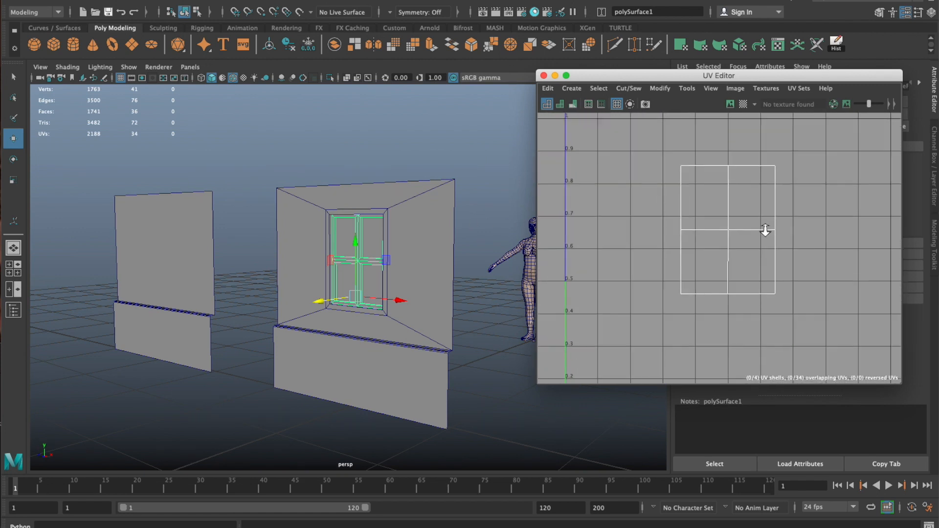
scroll(720, 198, "up", 1)
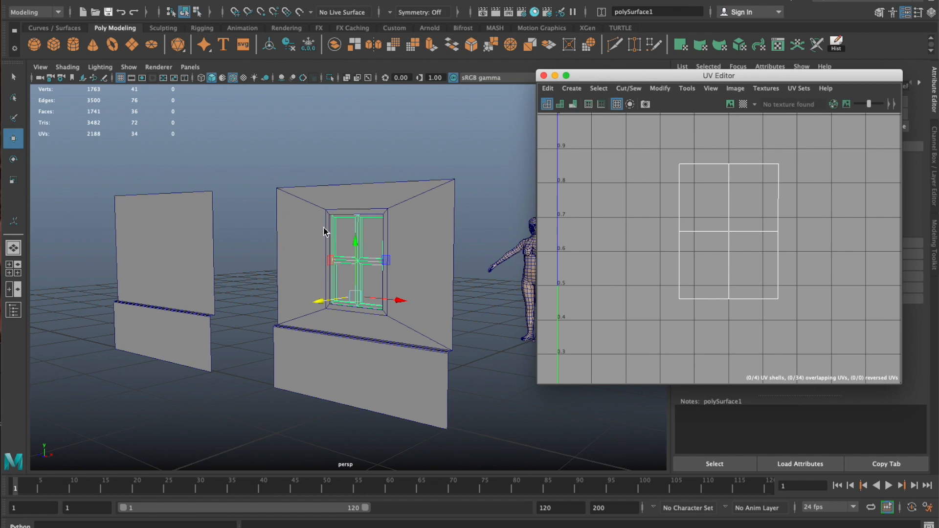
scroll(326, 235, "up", 3)
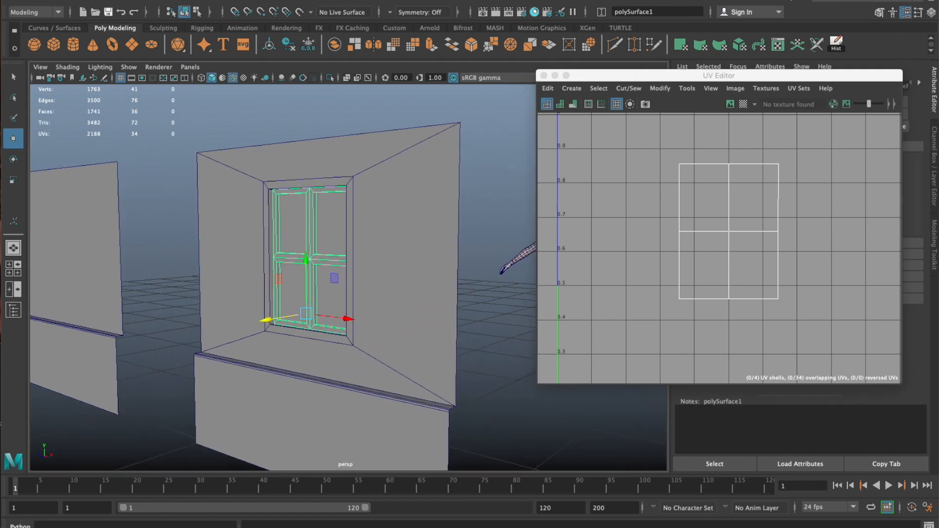
left_click_drag(530, 98, 169, 104)
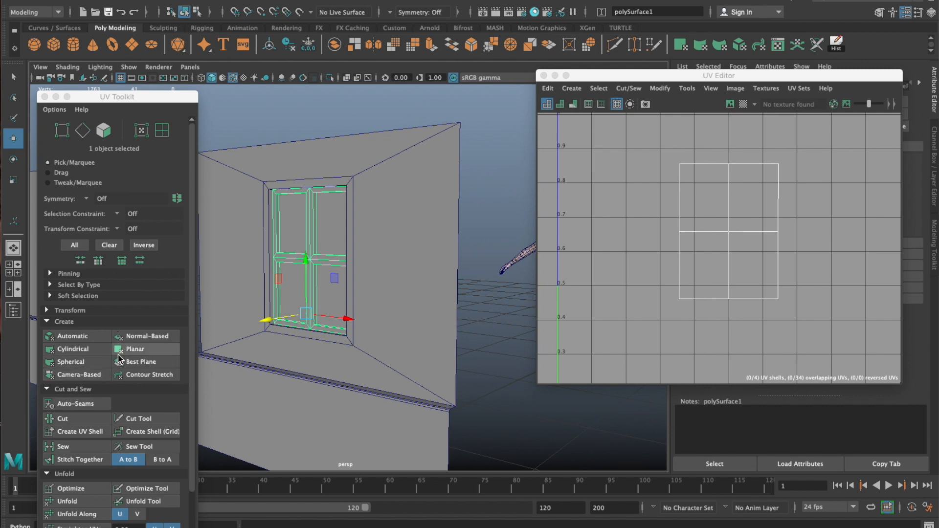
left_click(138, 350)
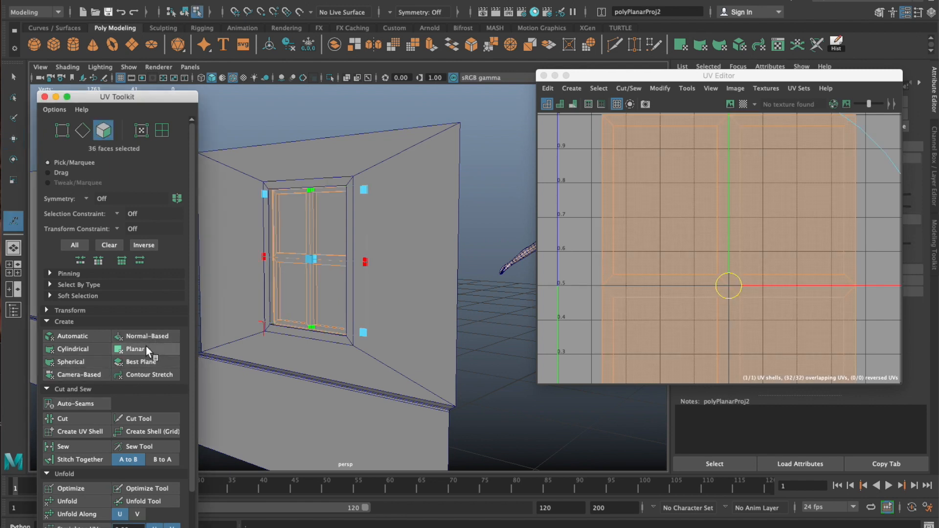
scroll(667, 215, "down", 3)
left_click(606, 177)
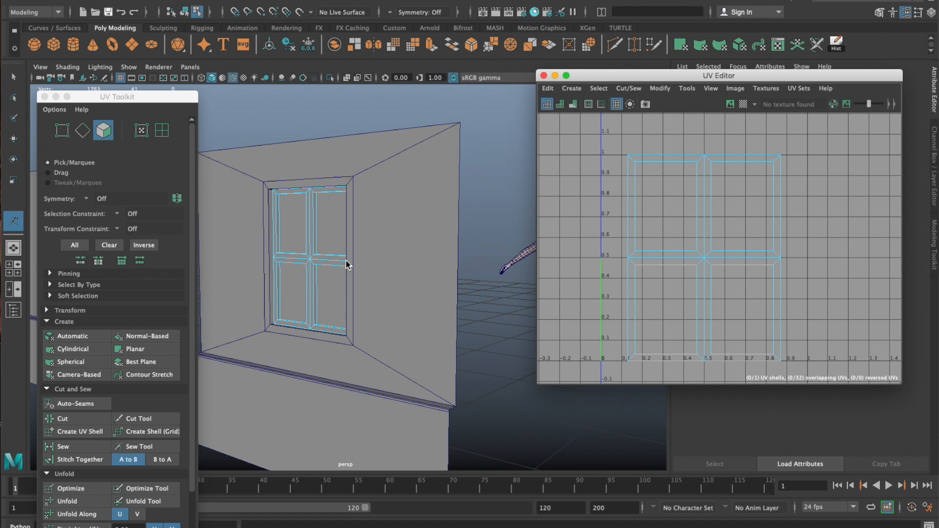
Select the window shell's inner UVs, leaving out its outer border, and unfold them
right_click_drag(645, 174, 680, 171)
scroll(671, 179, "up", 1)
left_click_drag(669, 218, 778, 357)
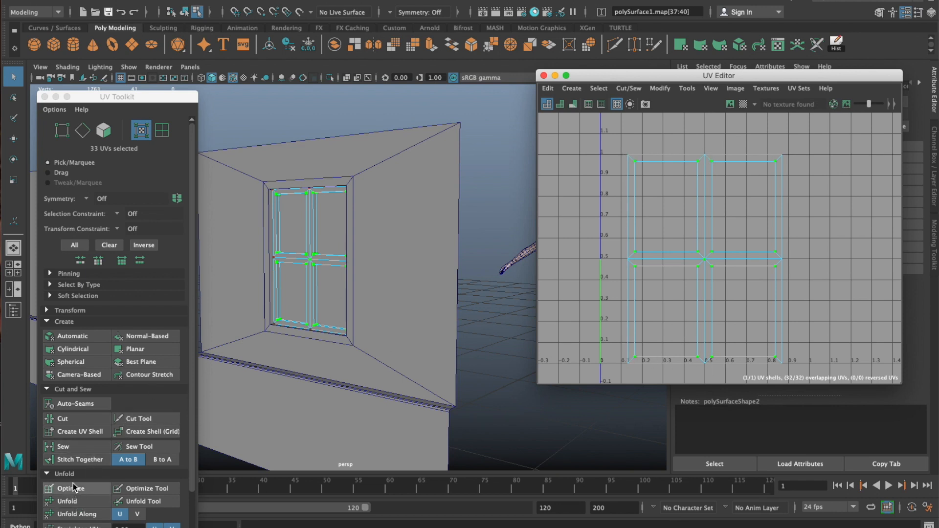
left_click(70, 502)
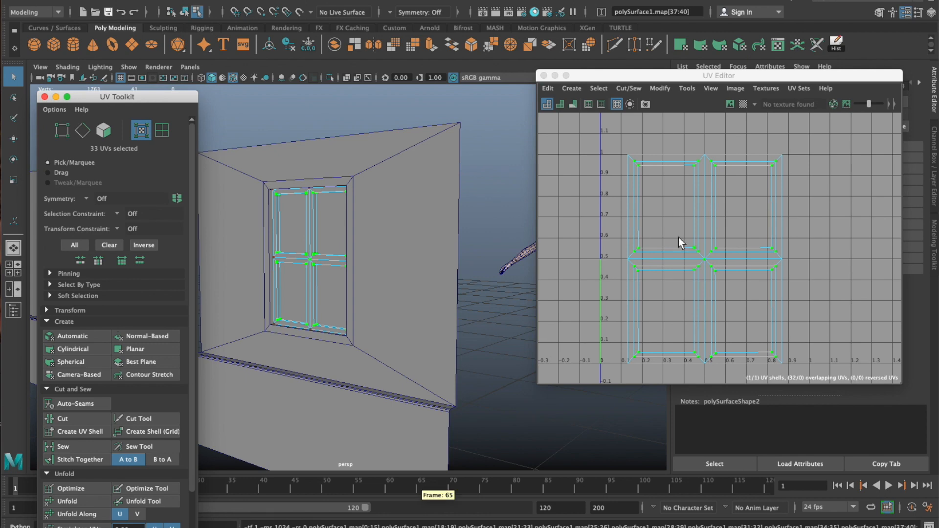
Check the unfolded faces around one glass pane in the UV layout, and return the window to object mode
scroll(620, 152, "up", 6)
key("ctrl+F11")
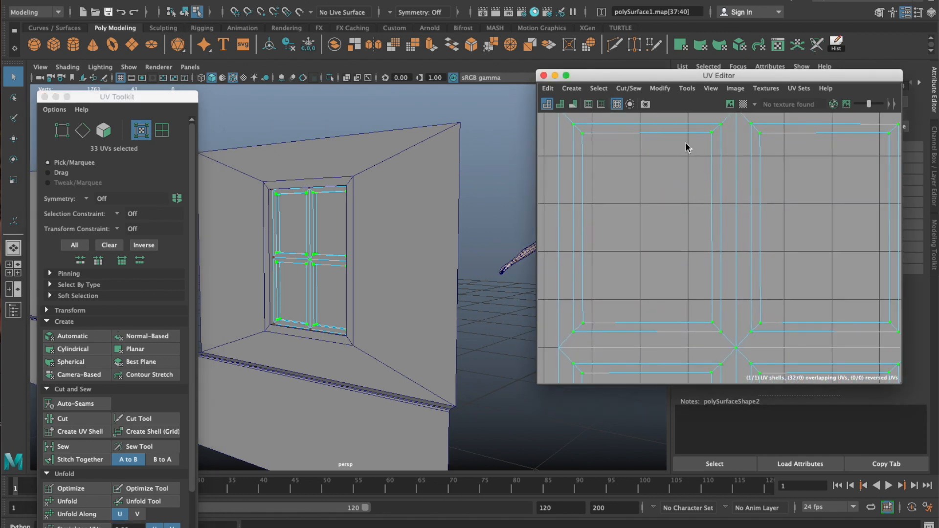
left_click(615, 128)
double_click(578, 138, "shift")
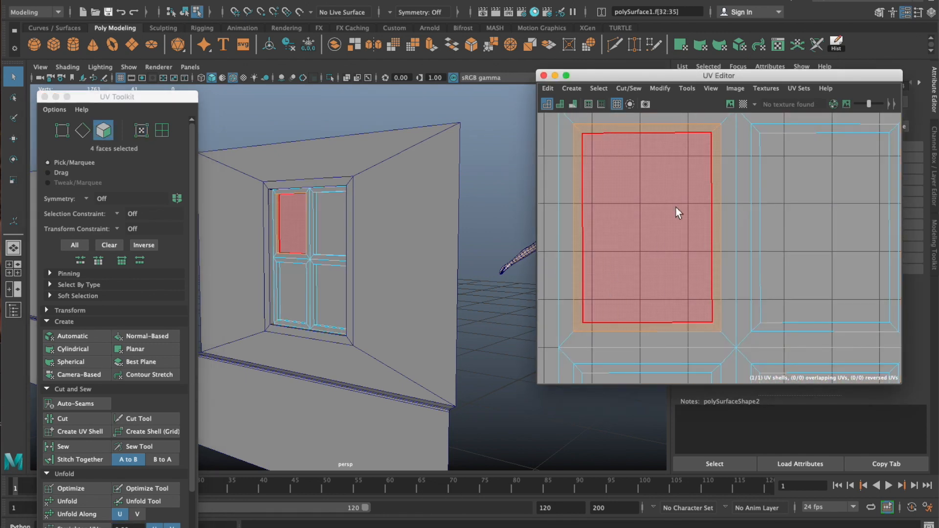
left_click_drag(298, 260, 297, 233, "alt")
right_click_drag(297, 233, 336, 216)
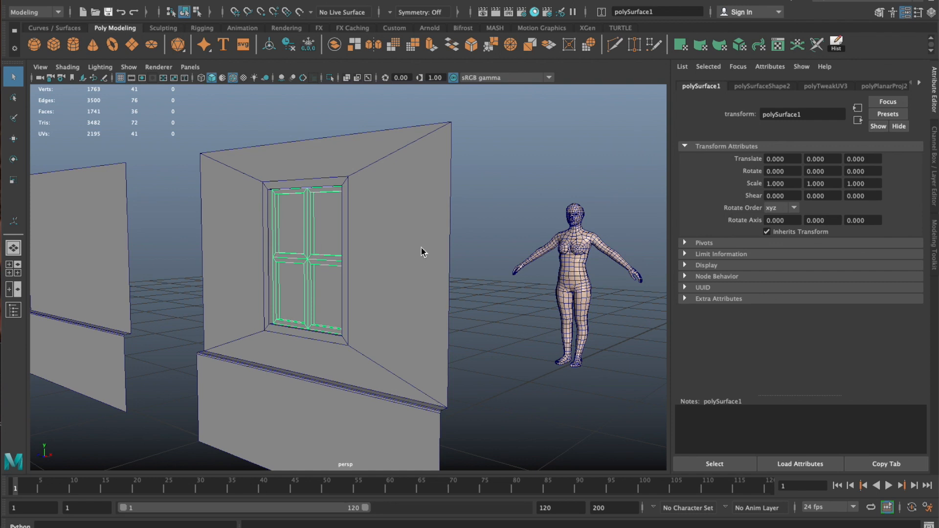
Rename the wall piece with the window opening as wallWindow_1
scroll(256, 278, "down", 3)
left_click(201, 263)
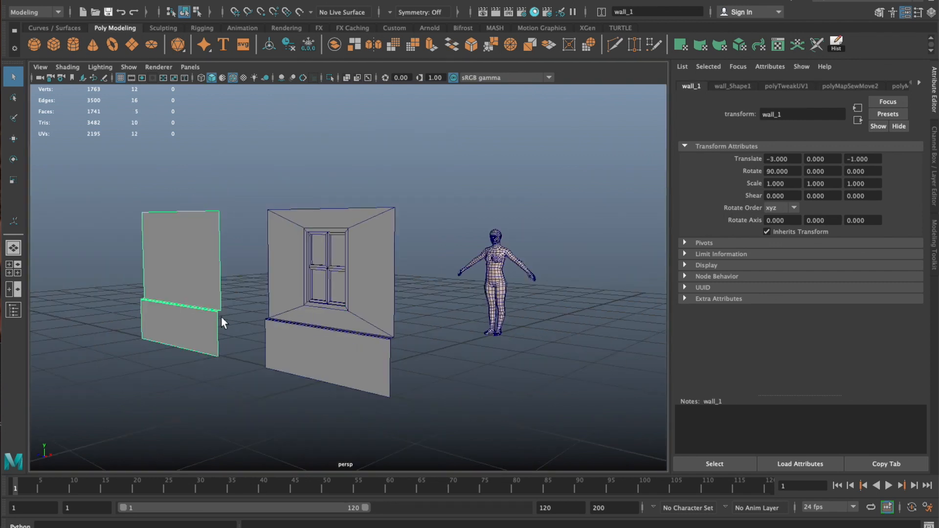
left_click_drag(221, 317, 234, 321, "alt")
left_click(322, 213)
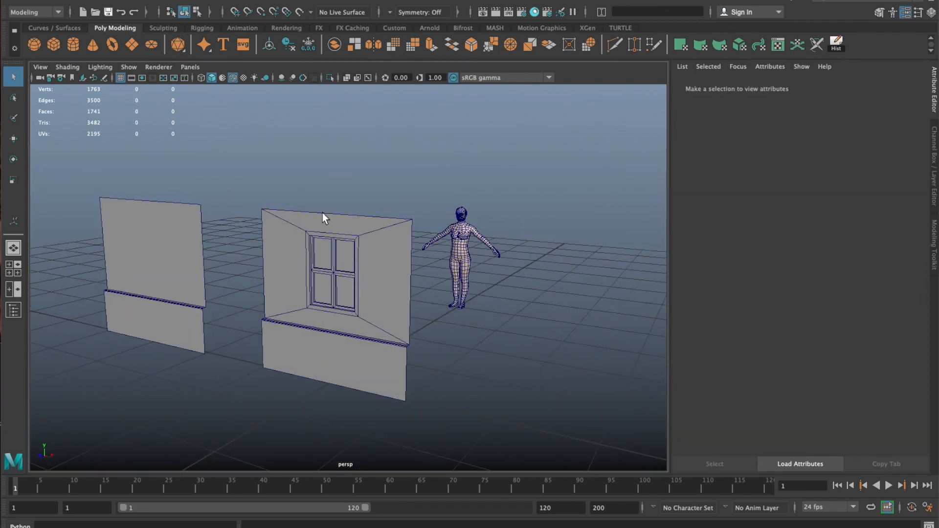
left_click(323, 225)
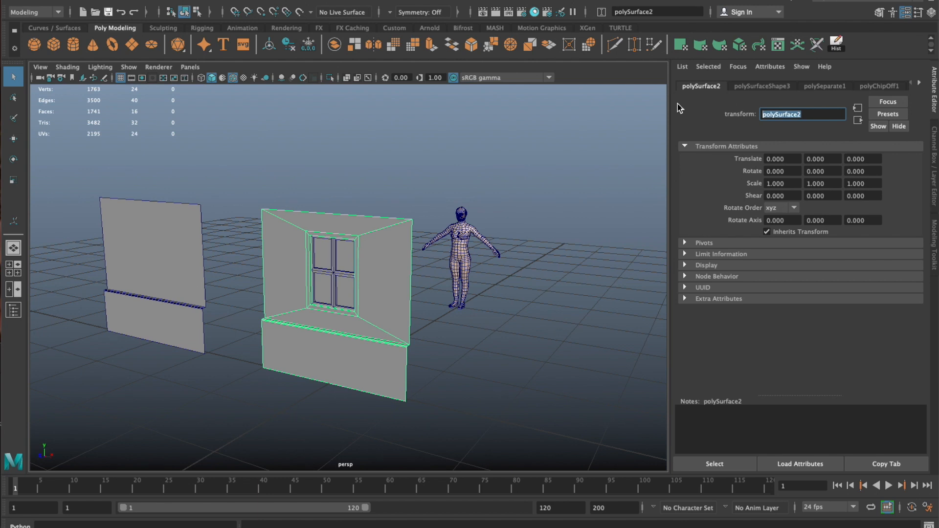
type("wallWindow_1")
key("Return")
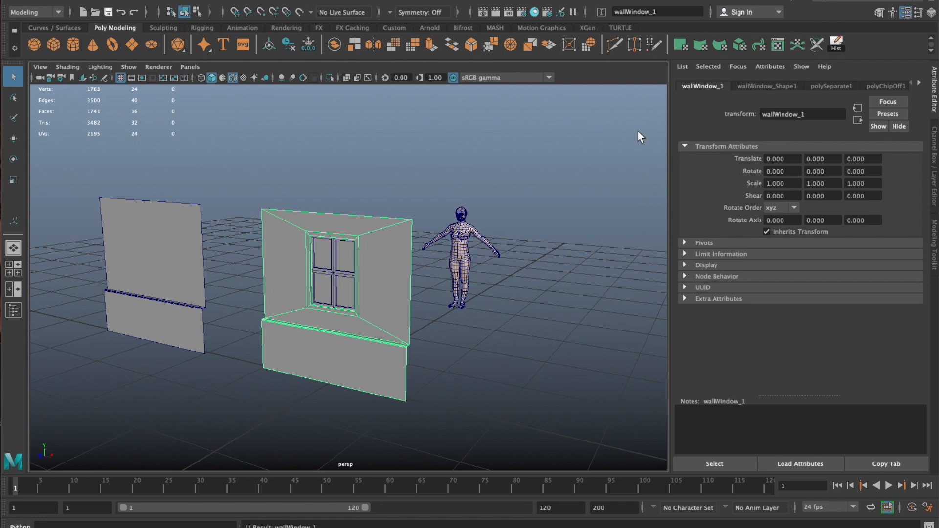
Rename the separate four-light pane object as window, and check the plain wall's name
left_click(334, 255)
double_click(802, 114)
type("window")
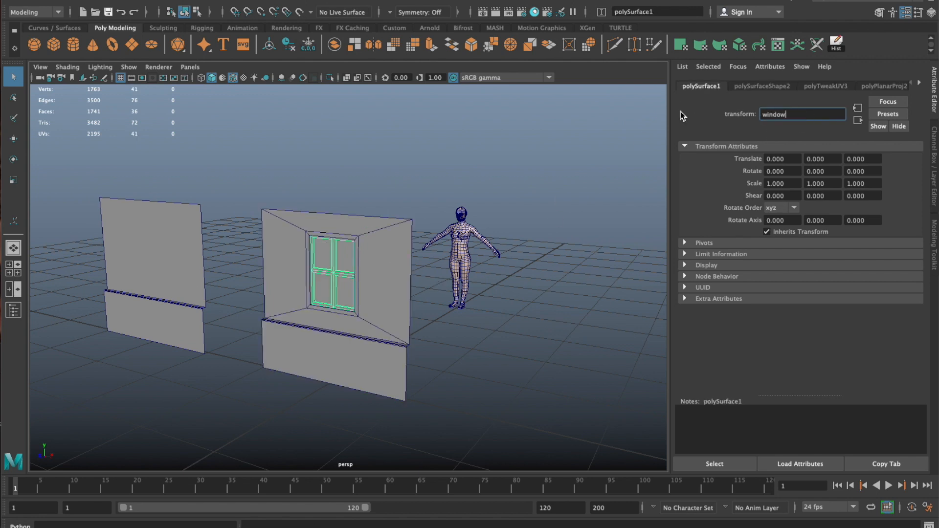
key("Return")
left_click(163, 253)
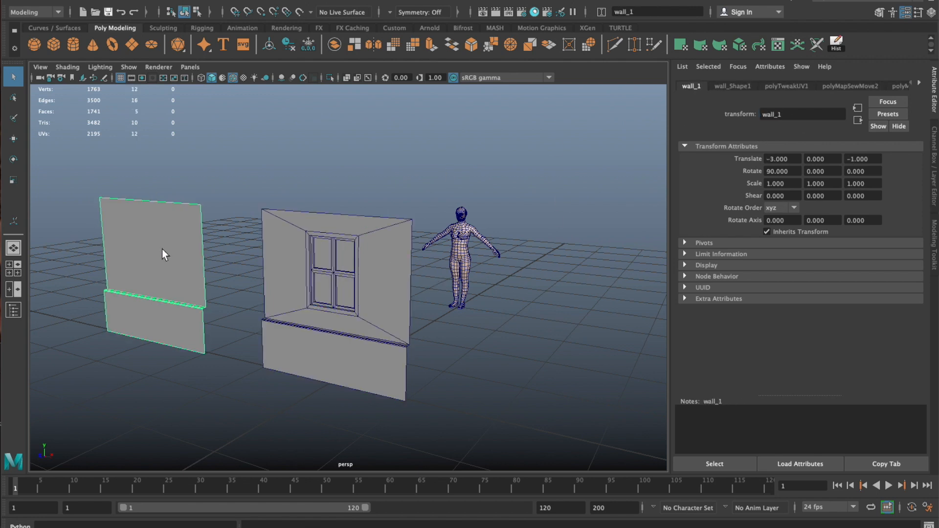
Select the window wall together with its window and move both along X to -6
left_click(374, 238)
middle_click_drag(374, 237, 440, 261, "alt")
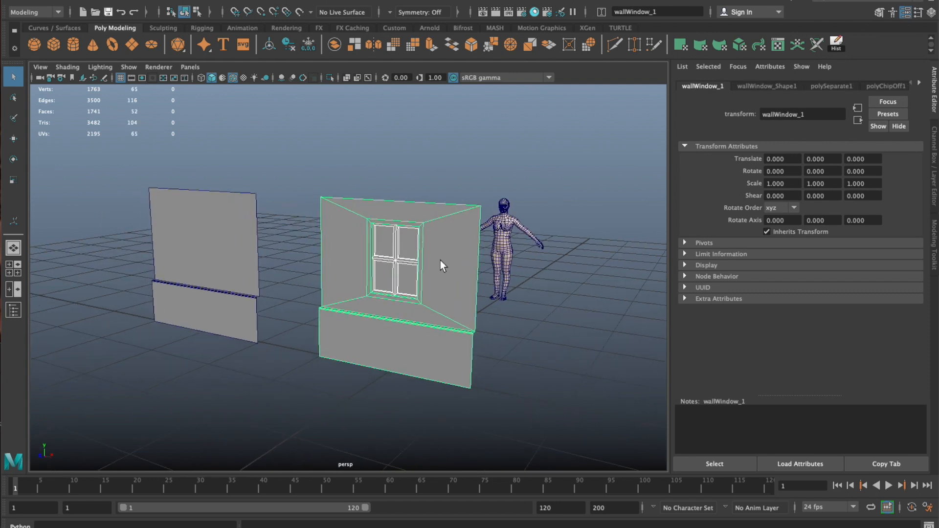
key("w")
left_click_drag(447, 294, 76, 255)
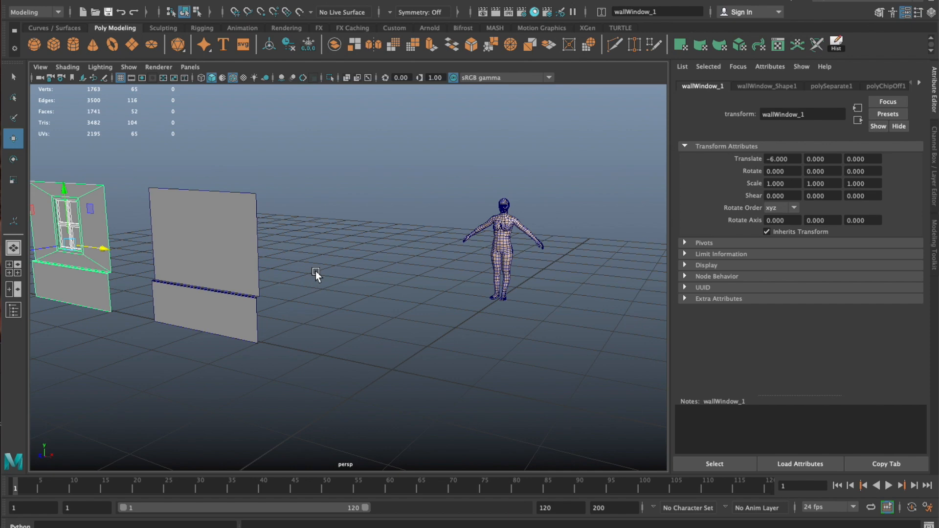
left_click(315, 271)
Duplicate the plain wall and move the copy along X with grid snapping into the space nearer the woman model
middle_click_drag(324, 273, 377, 277, "alt")
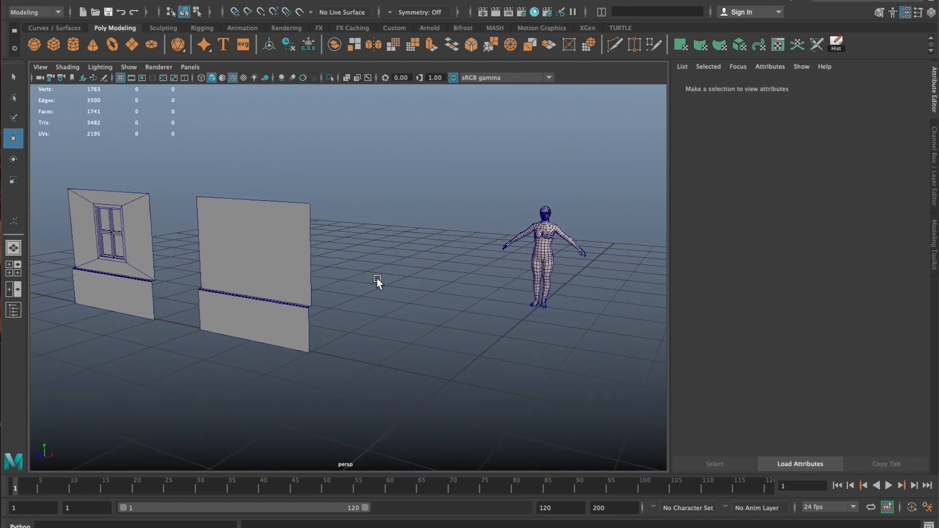
left_click_drag(377, 278, 339, 278, "alt")
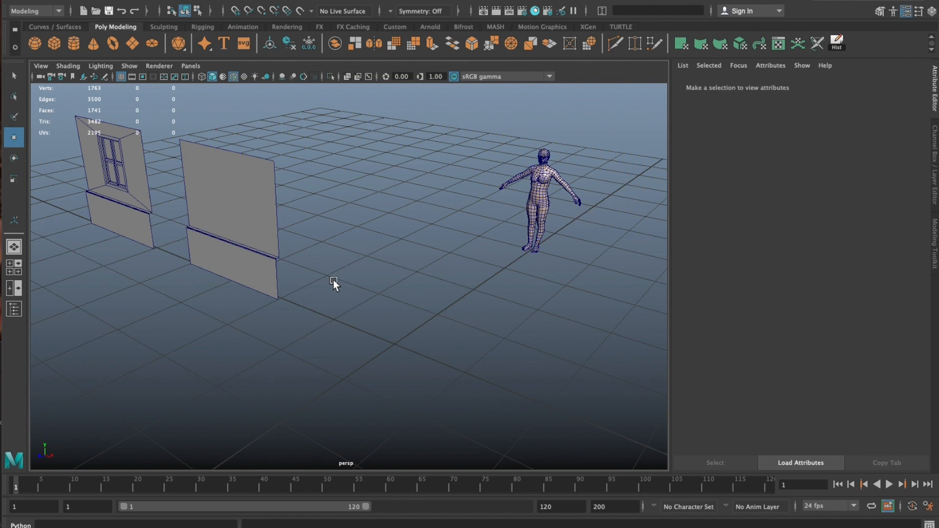
left_click_drag(342, 278, 257, 236, "alt")
left_click(242, 263)
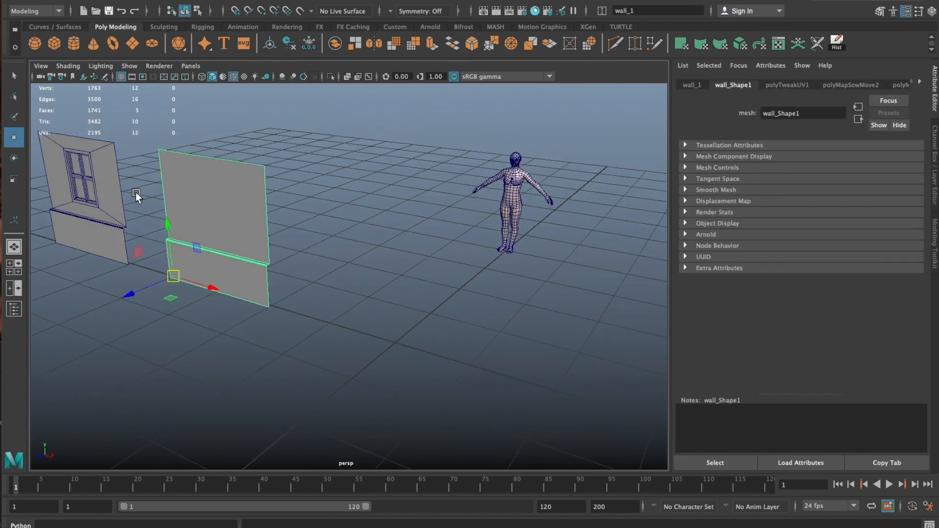
key("ctrl+d")
left_click_drag(214, 288, 372, 337)
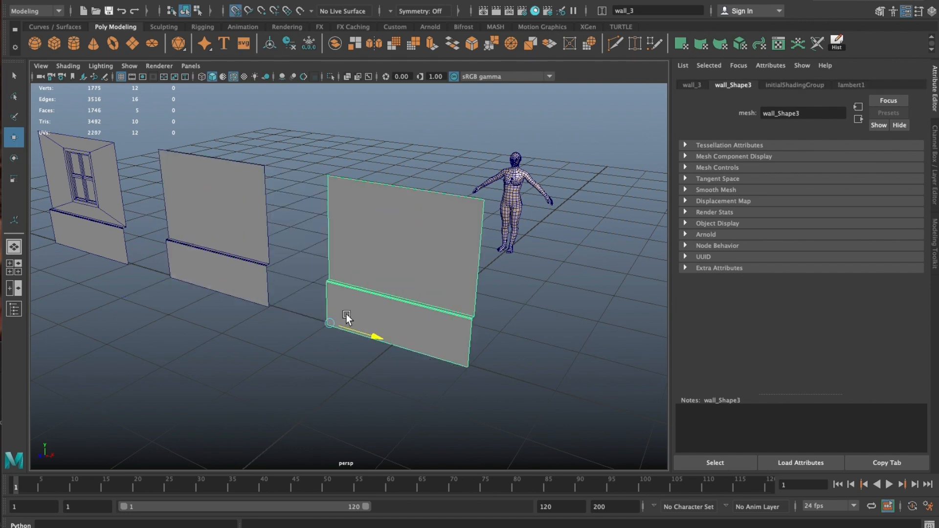
left_click_drag(456, 353, 313, 288, "alt")
scroll(468, 349, "up", 4)
scroll(487, 349, "down", 4)
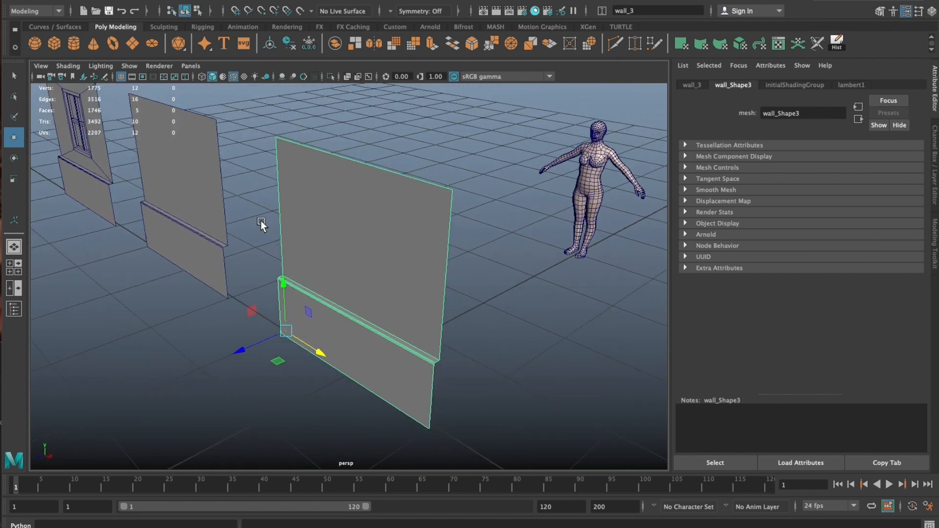
Create a polygon cube, set its pivot at the base, and snap it onto the grid floor at the new wall
left_click(261, 224)
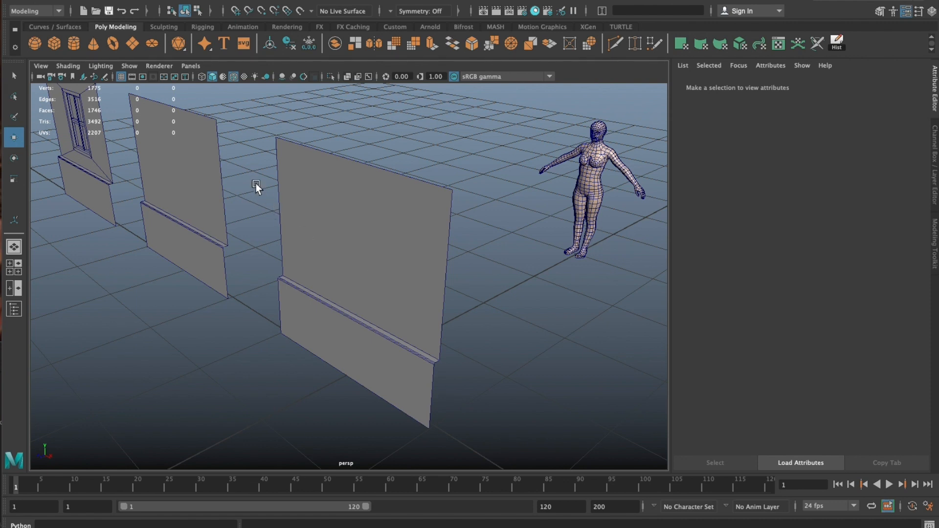
right_click_drag(255, 183, 251, 207, "shift")
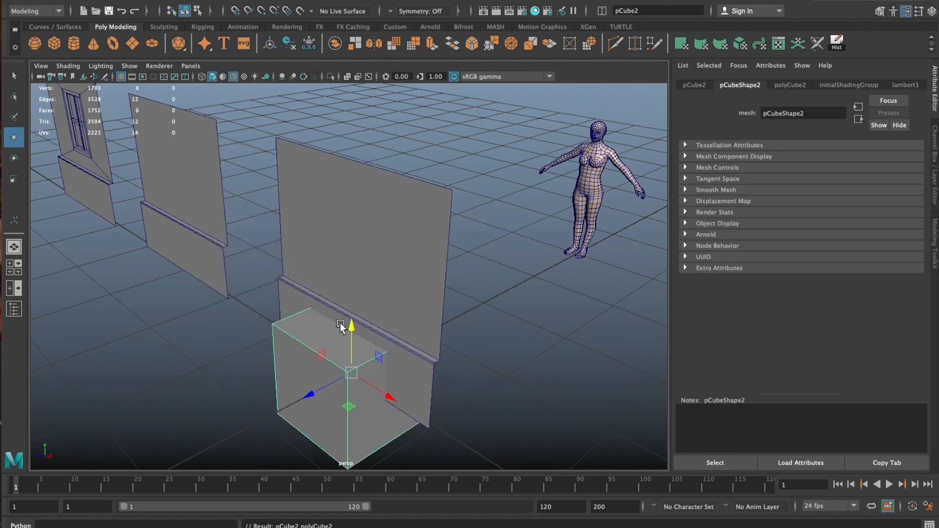
key("d")
key("v")
left_click_drag(350, 328, 373, 422)
key("x")
left_click_drag(353, 373, 329, 352)
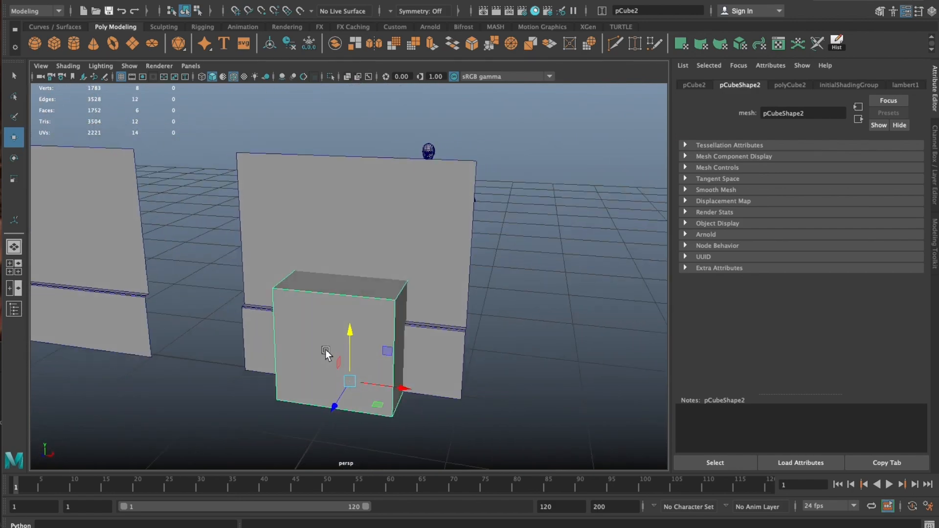
Move the woman reference model along Z with grid snapping so she stands at the cube beside the new wall
key("r")
left_click_drag(523, 251, 605, 193, "alt")
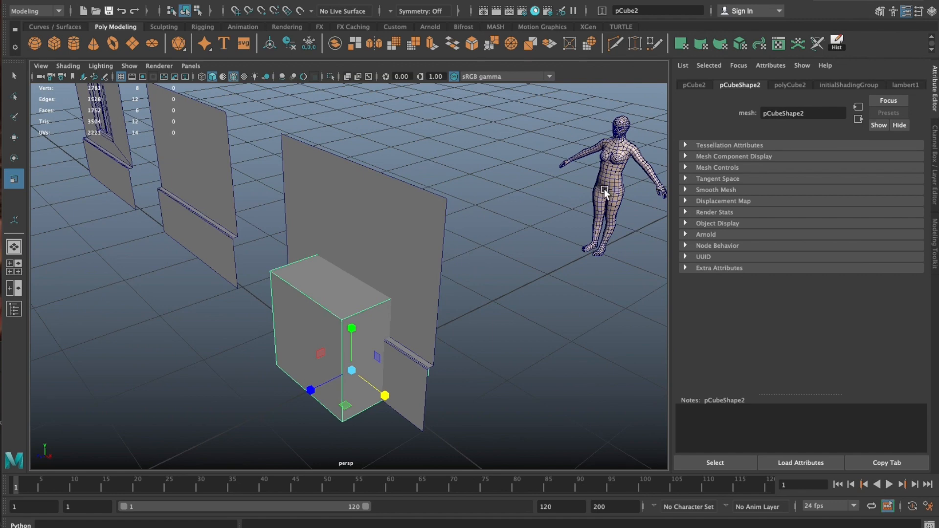
left_click(616, 193)
key("w")
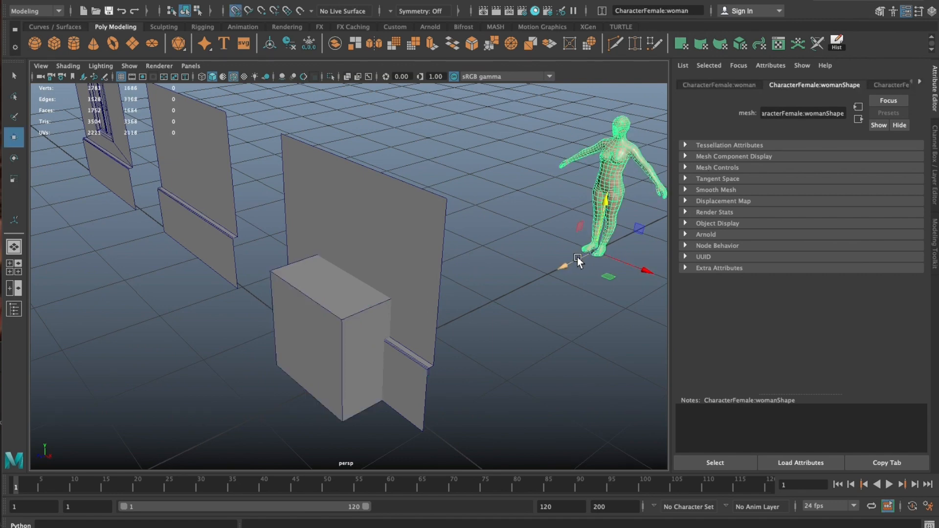
left_click_drag(581, 263, 367, 335)
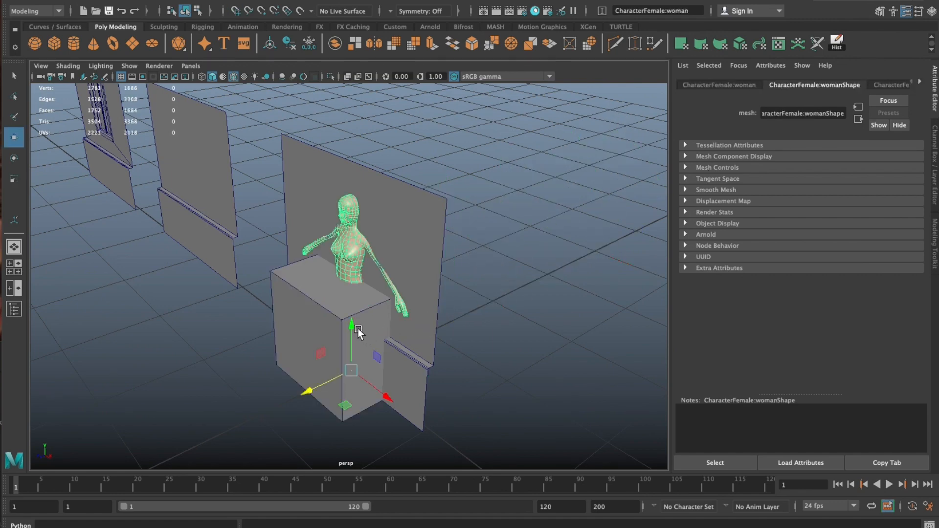
left_click_drag(307, 306, 417, 280, "alt")
Scale the cube into a thin upright door block sized to the woman reference model
left_click(346, 323)
key("r")
key("4")
key("f")
mouse_move(401, 391)
left_mouse_down()
mouse_move(386, 354)
mouse_move(395, 321)
mouse_move(368, 321)
mouse_move(380, 320)
mouse_move(362, 342)
left_mouse_up()
key("5")
mouse_move(317, 396)
left_mouse_down()
mouse_move(334, 385)
mouse_move(328, 389)
mouse_move(343, 342)
mouse_move(332, 185)
left_mouse_up()
Position the door block along Z into the new wall and move the woman reference model back behind that wall
key("w")
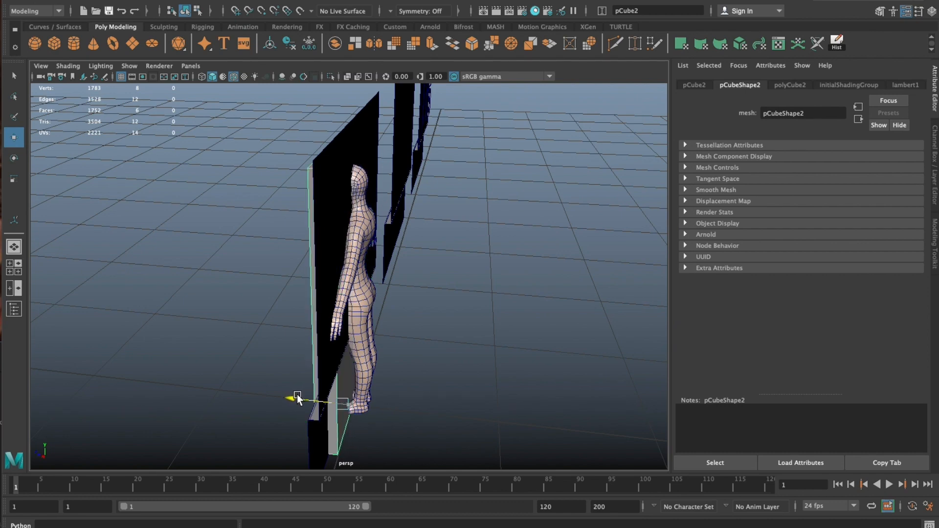
left_click_drag(314, 386, 418, 283, "alt")
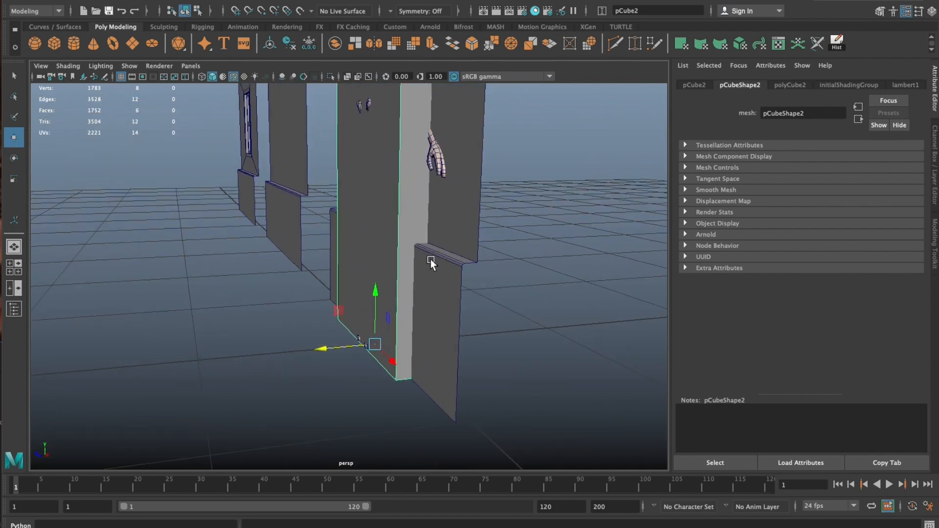
key("f")
left_click(418, 311)
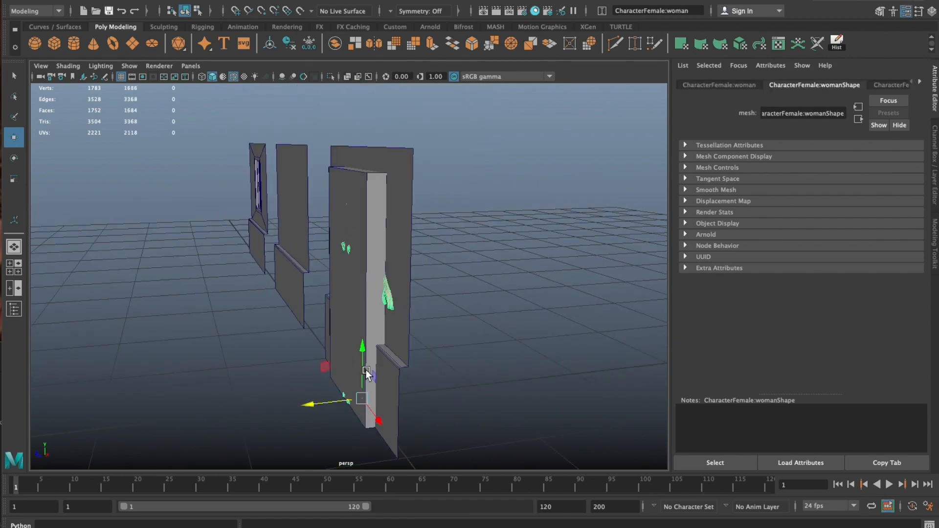
left_click_drag(319, 402, 641, 299)
left_click(442, 241)
left_click_drag(442, 241, 339, 184, "alt")
Delete the door block's back face and bottom face
left_click(346, 202)
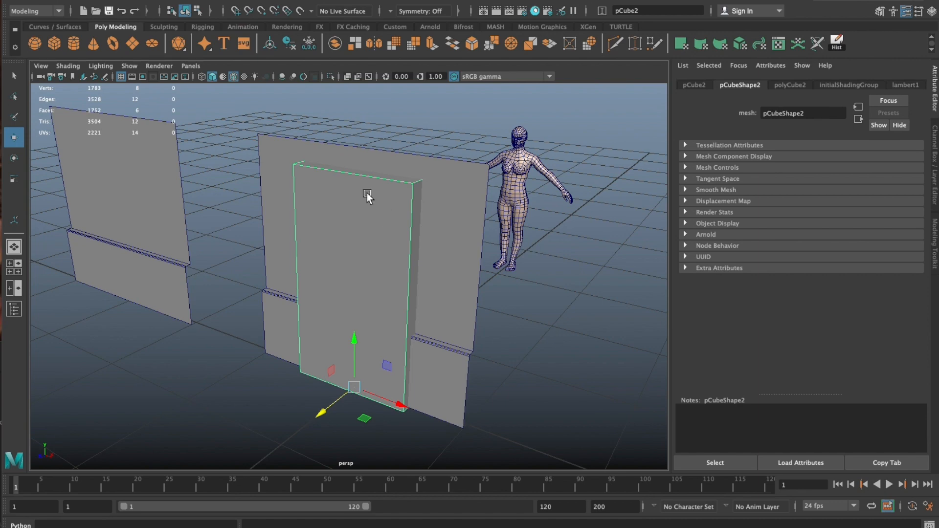
left_click_drag(355, 255, 453, 253, "alt")
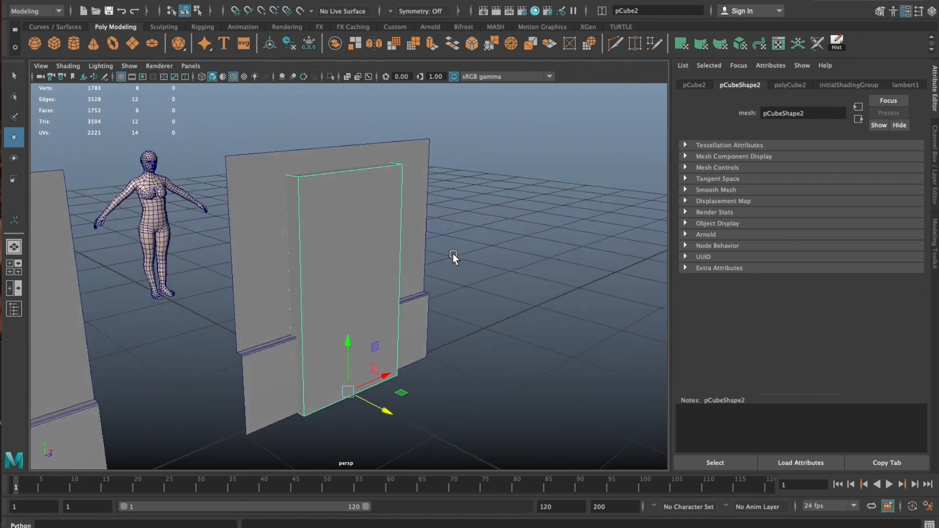
right_click_drag(468, 236, 413, 254)
left_click_drag(413, 254, 342, 221, "alt")
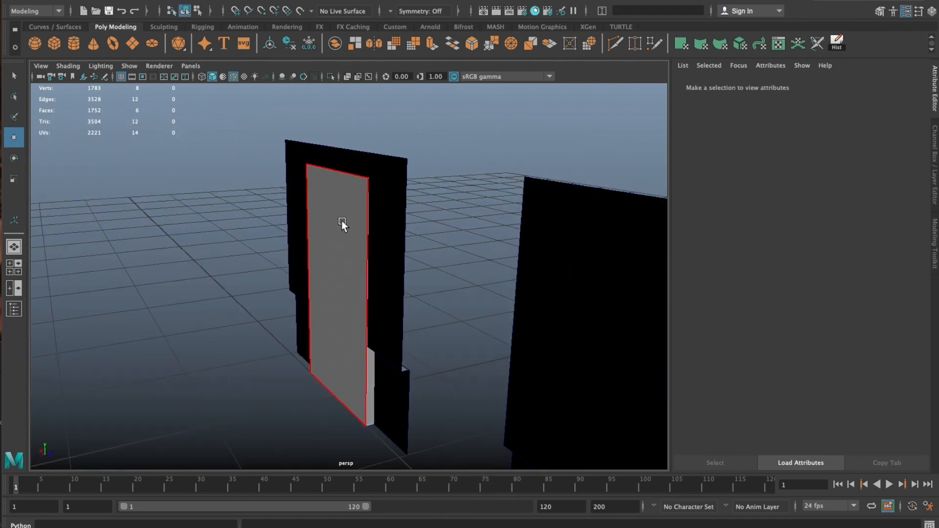
left_click(342, 222)
key("Delete")
left_click_drag(377, 199, 406, 192, "alt")
left_click(324, 348)
key("Delete")
mouse_move(338, 353)
left_mouse_down("alt")
mouse_move(432, 293)
mouse_move(341, 342)
mouse_move(327, 364)
left_mouse_up("alt")
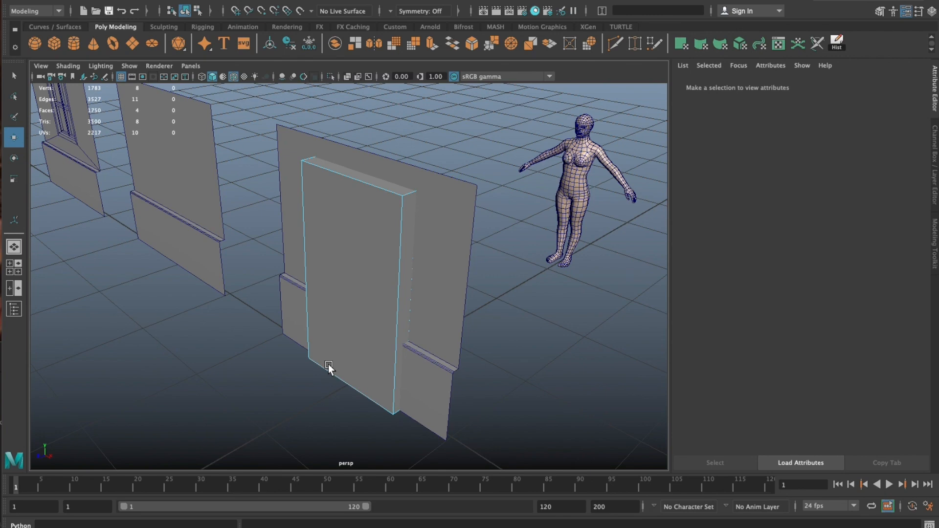
Extrude the door block's top and two side faces outward together, with a local translate Z of 0.148, to form the frame
left_click(350, 190)
left_click(409, 222, "shift")
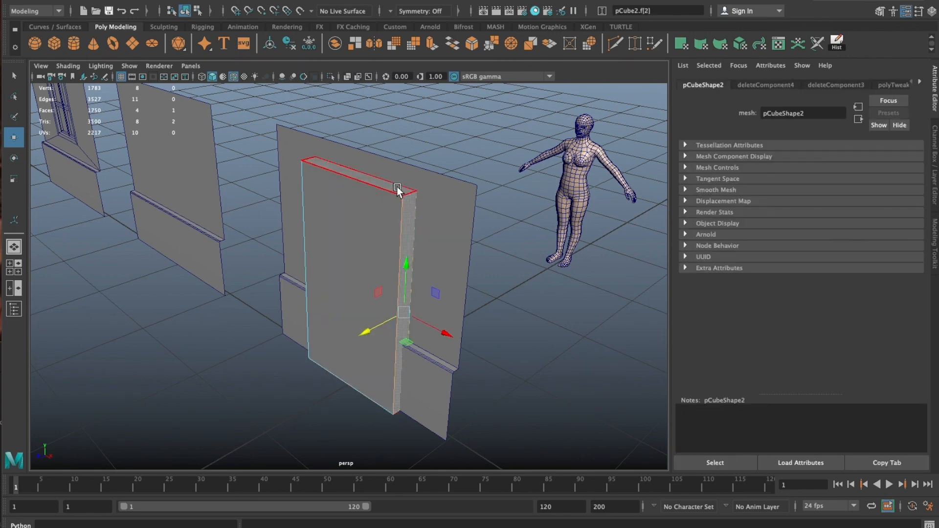
left_click_drag(301, 202, 365, 203, "alt")
left_click(283, 201, "shift")
left_click_drag(403, 236, 246, 183, "alt")
right_click_drag(186, 150, 184, 167, "shift")
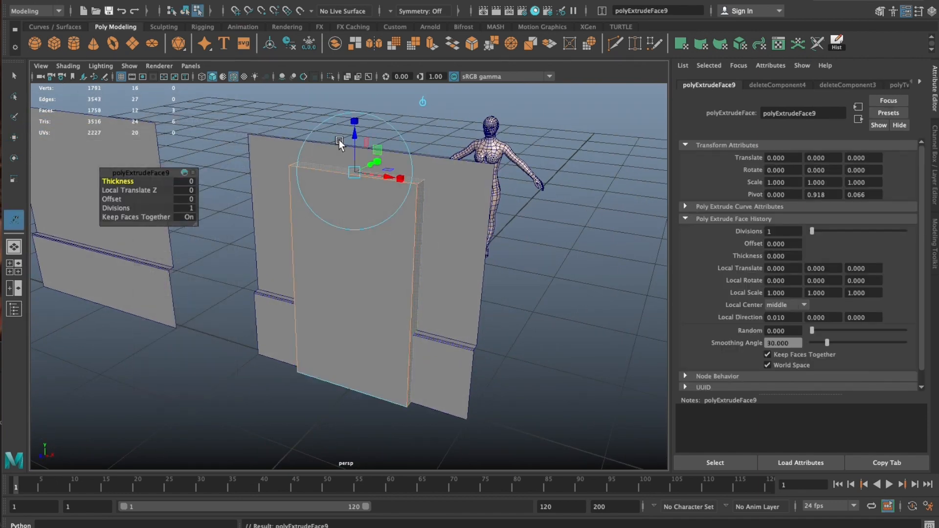
left_click_drag(357, 140, 360, 128)
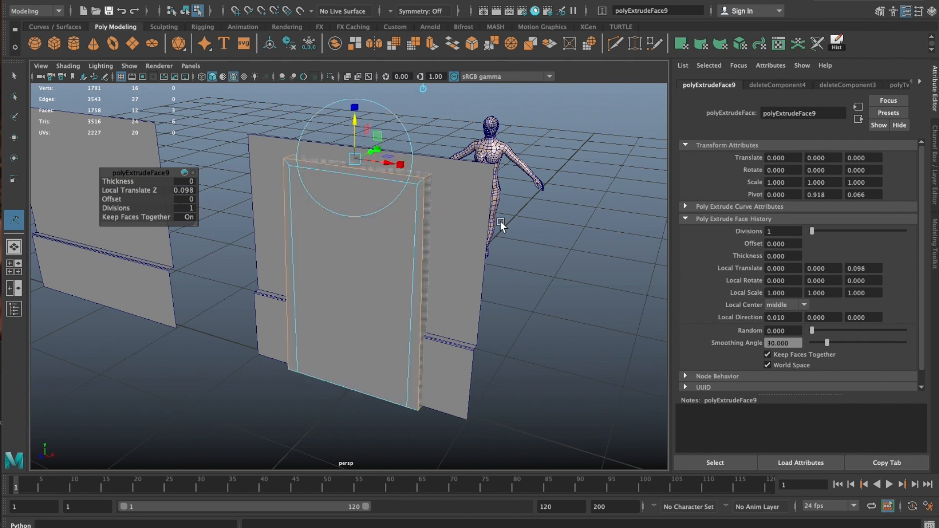
left_click_drag(355, 136, 419, 175)
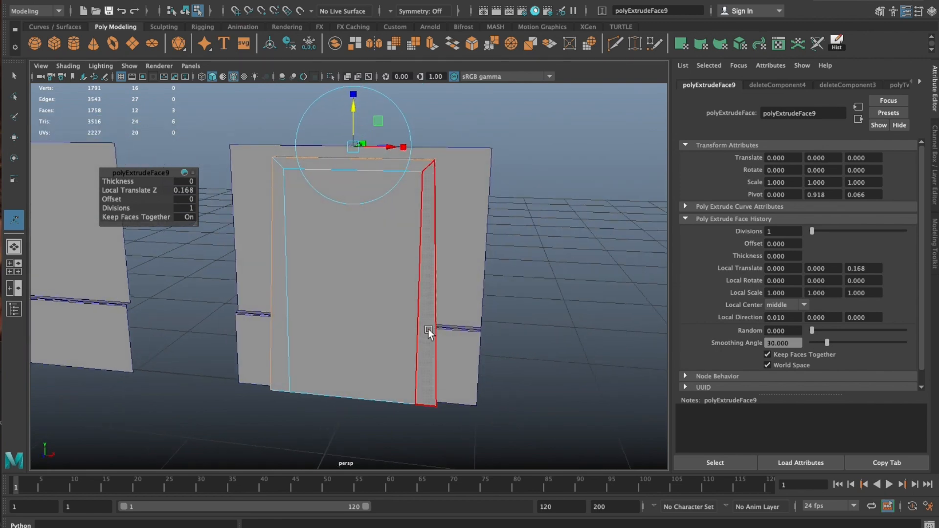
left_click_drag(355, 425, 285, 422, "alt")
left_click_drag(343, 422, 335, 404, "alt")
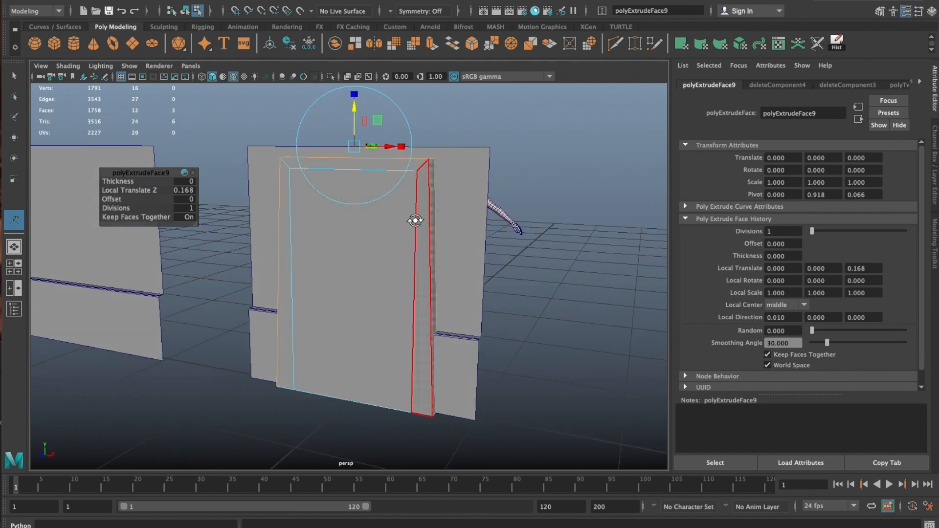
left_click_drag(415, 222, 415, 227, "alt")
left_click_drag(354, 108, 358, 114)
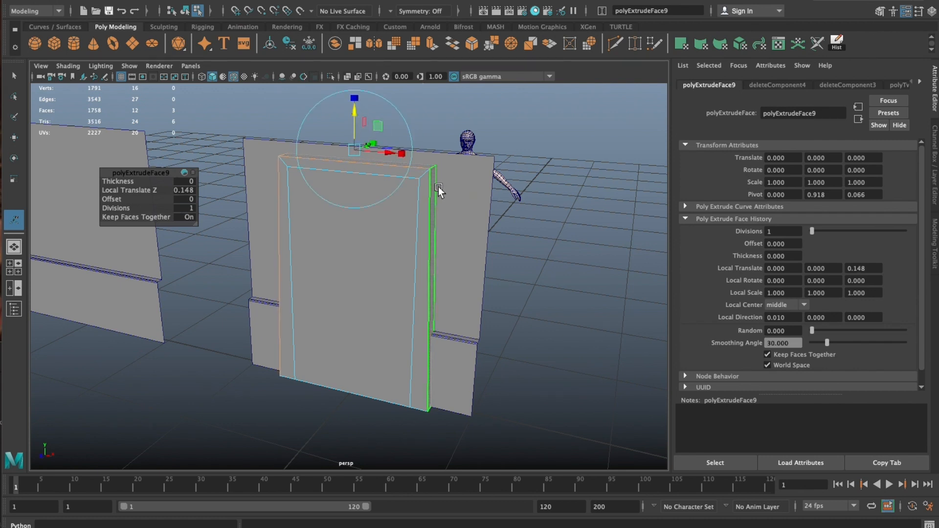
Flatten the frame's two outer side faces along X so that both sides stand straight
left_click(439, 219)
key("r")
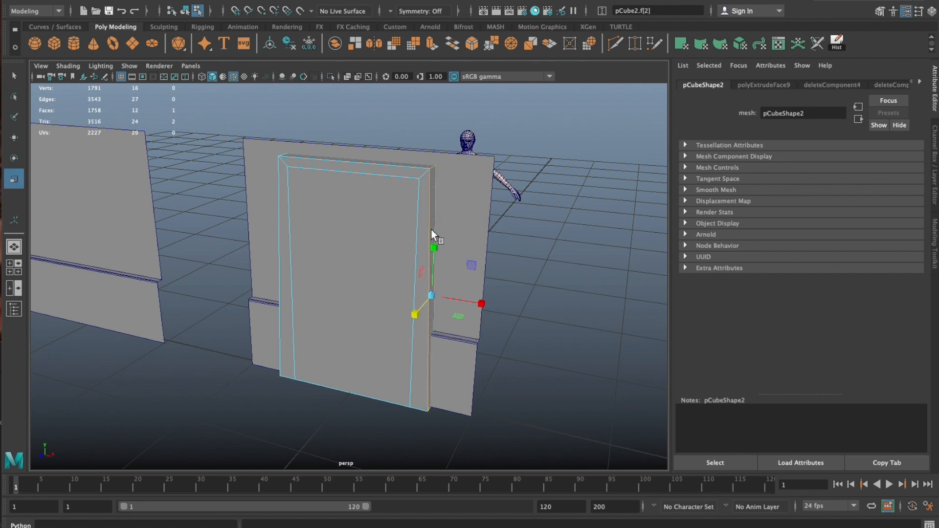
left_click_drag(487, 304, 434, 293)
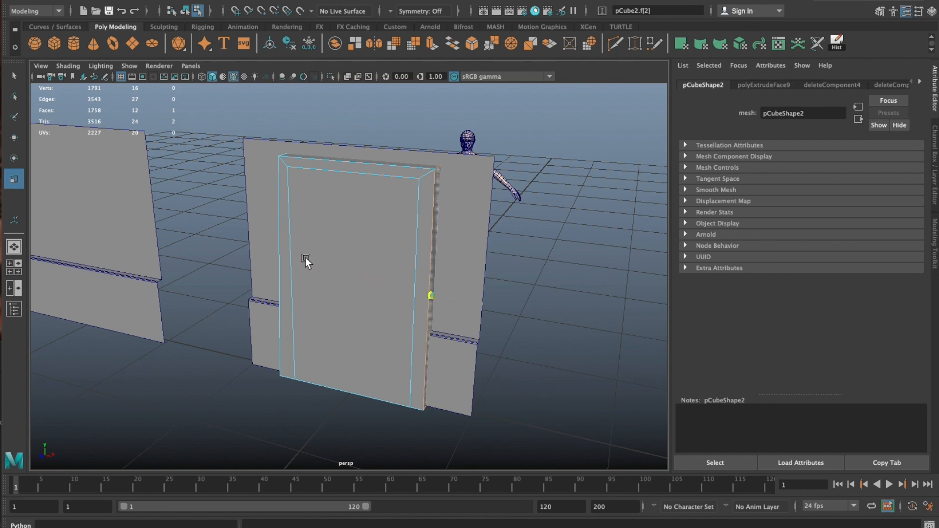
left_click_drag(485, 304, 432, 295)
left_click_drag(290, 233, 272, 223, "alt")
left_click(272, 223)
left_click_drag(323, 286, 10, 443)
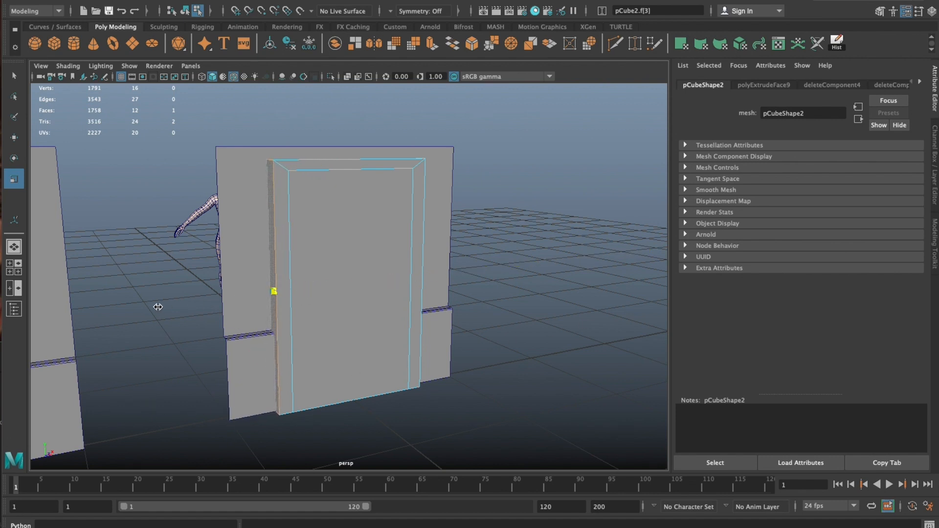
Raise the door frame's top outer face slightly
left_click_drag(294, 255, 281, 237, "alt")
left_click(380, 157)
key("w")
left_click_drag(357, 139, 359, 132)
Extrude the three front faces of the door frame forward so the frame stands out from the door, and return to object mode
left_click_drag(386, 227, 354, 224, "alt")
key("q")
left_click(399, 202, "shift")
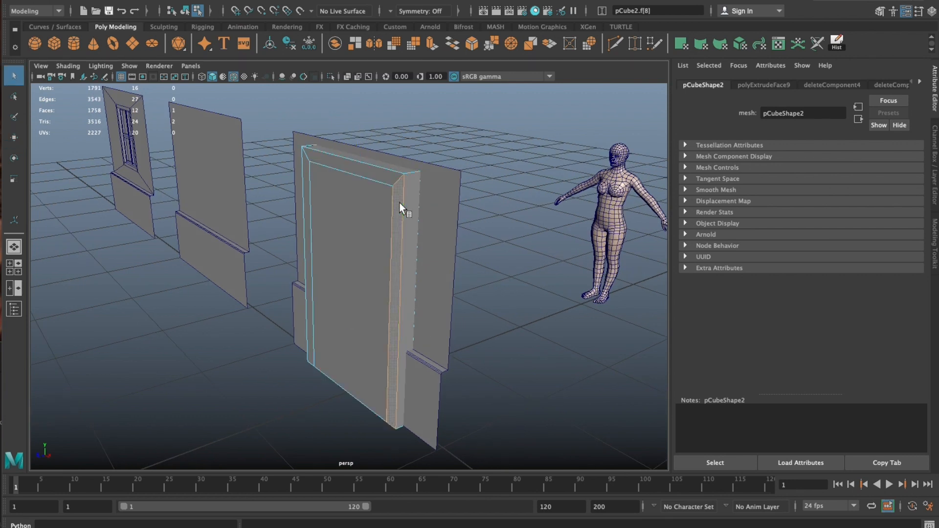
left_click(306, 178, "shift")
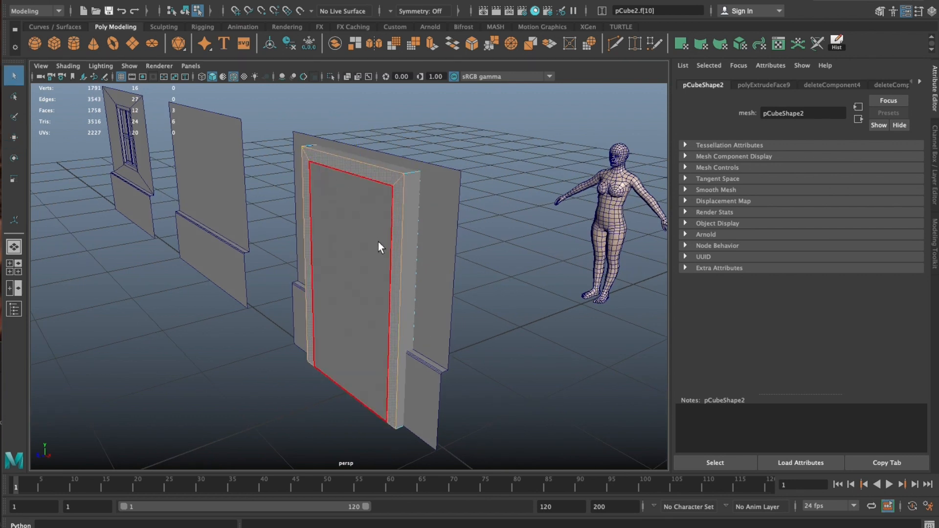
key("ctrl+e")
left_click_drag(346, 284, 307, 296)
right_click_drag(353, 198, 392, 160)
Insert three evenly spaced vertical edge loops through the door and its top frame using the multiple edge loops option
left_click_drag(394, 161, 429, 204, "alt")
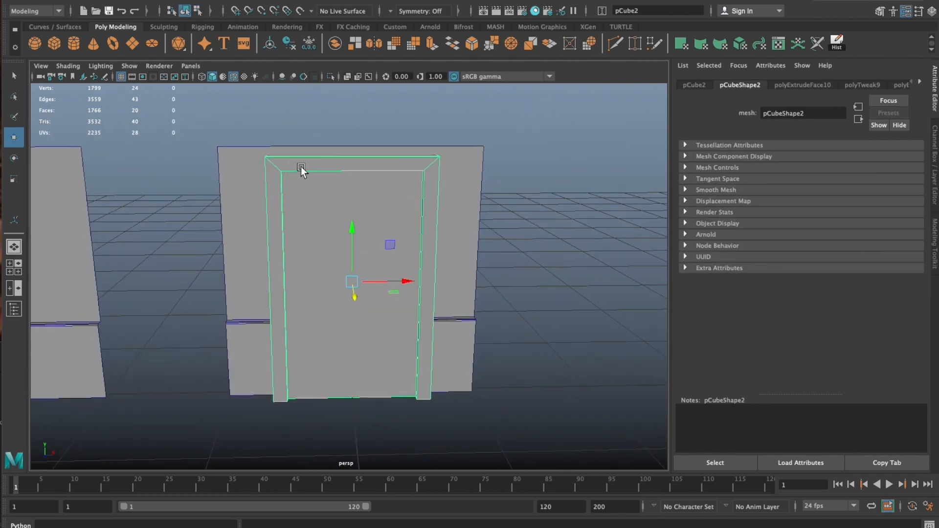
mouse_move(346, 172)
left_mouse_down("alt")
mouse_move(334, 174)
mouse_move(342, 172)
left_mouse_up("alt")
right_click_drag(359, 117, 334, 140, "shift")
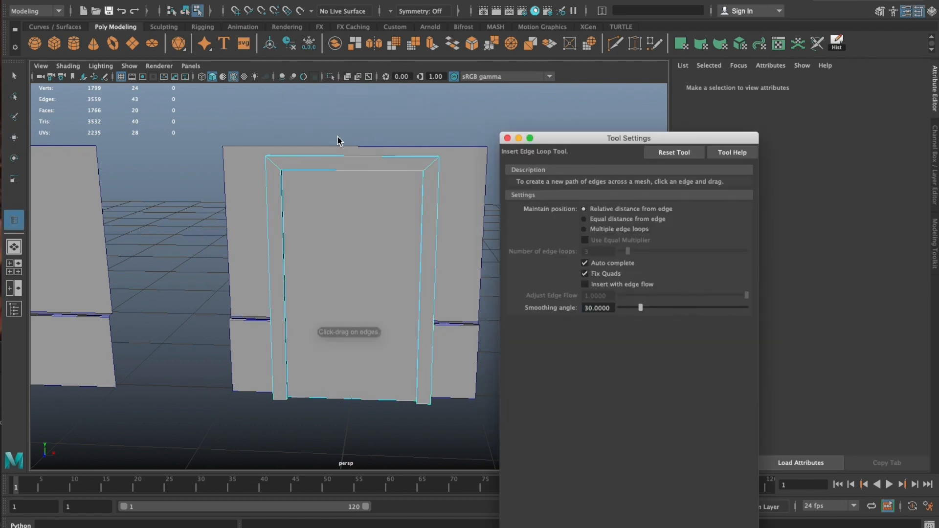
left_click(595, 231)
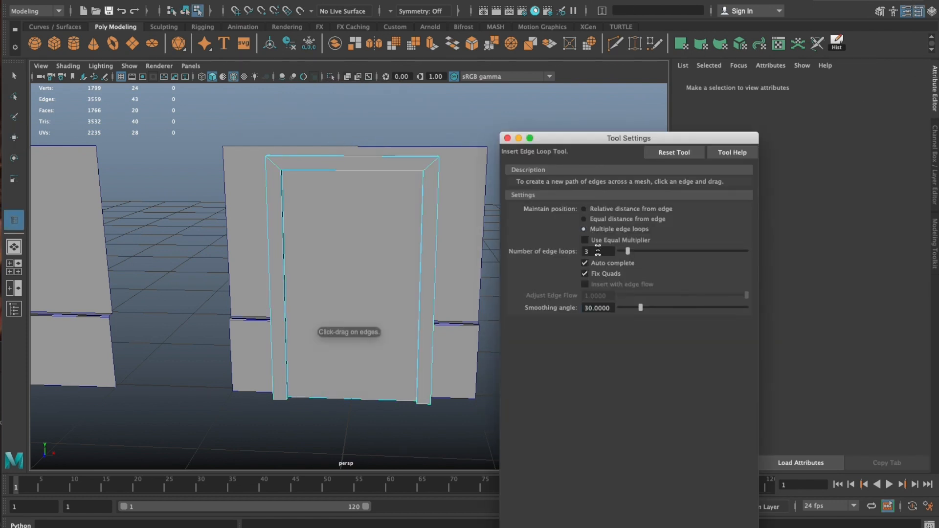
double_click(600, 251)
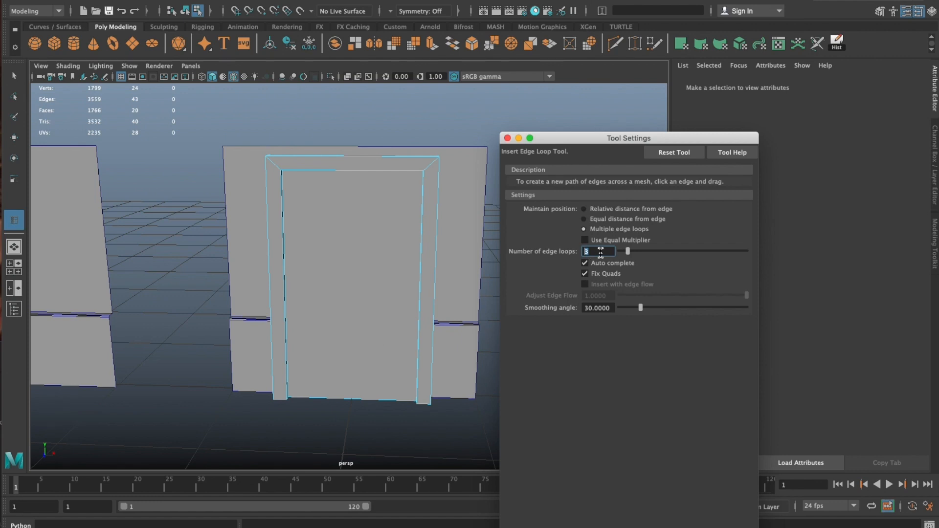
left_click(365, 171)
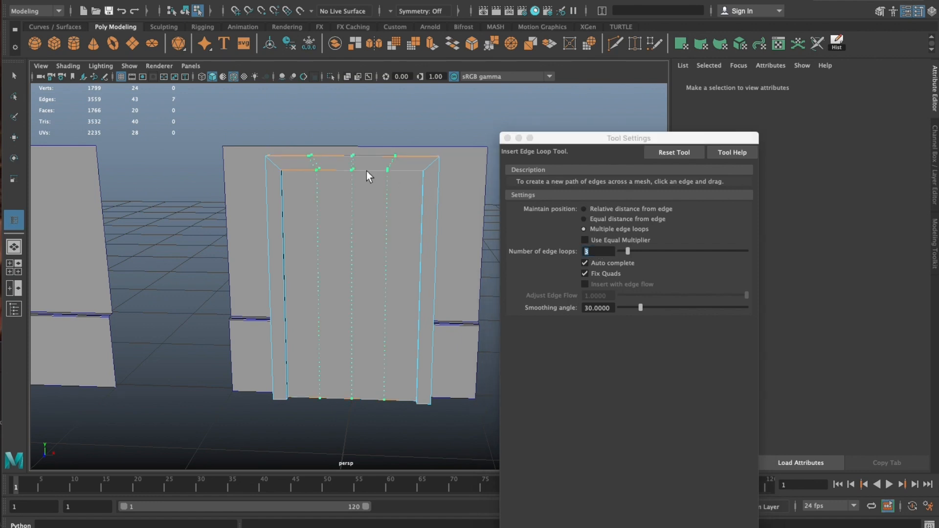
left_click_drag(551, 141, 938, 104)
left_click_drag(317, 209, 317, 171, "alt")
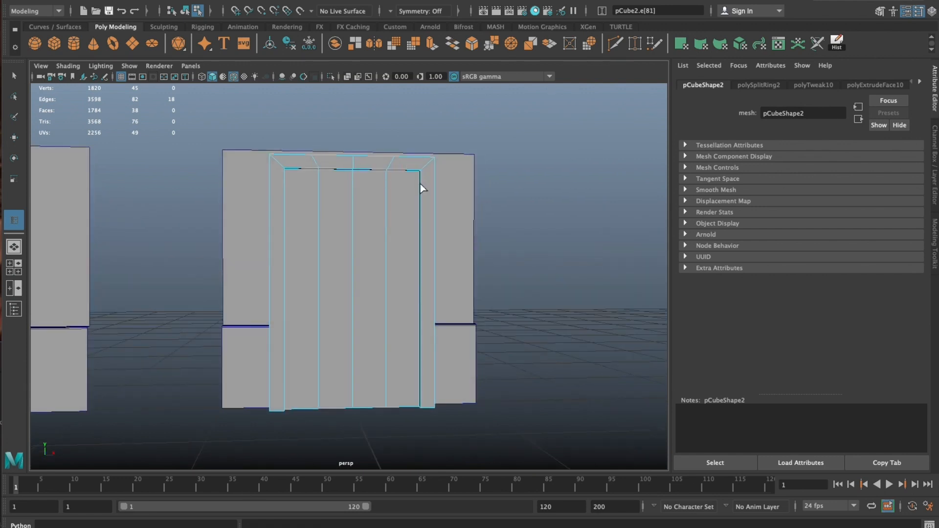
Lower the door frame's two upper corner vertex groups together to begin the arch
key("q")
right_click_drag(371, 198, 308, 193)
left_click_drag(233, 125, 294, 201)
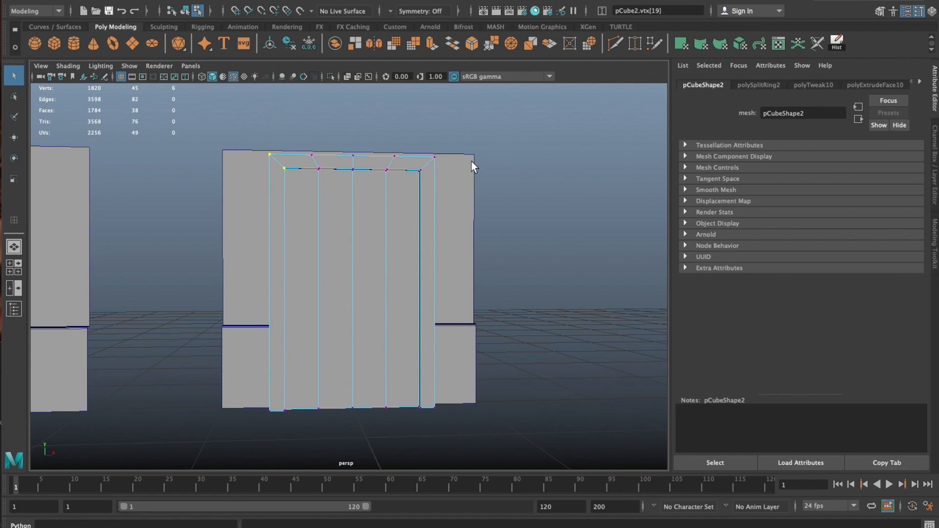
left_click_drag(427, 165, 360, 150, "shift")
key("w")
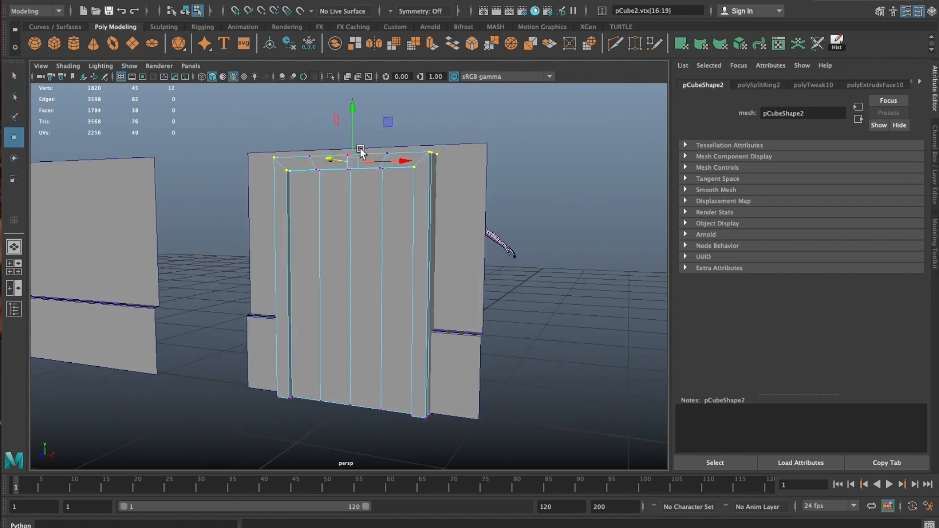
left_click_drag(356, 106, 417, 133)
Lower the vertices between the arch's peak and corners on both sides to round it, and return to object mode
left_click_drag(417, 132, 399, 149)
left_click_drag(289, 139, 324, 187, "shift")
left_click_drag(357, 119, 356, 131)
right_click(428, 169)
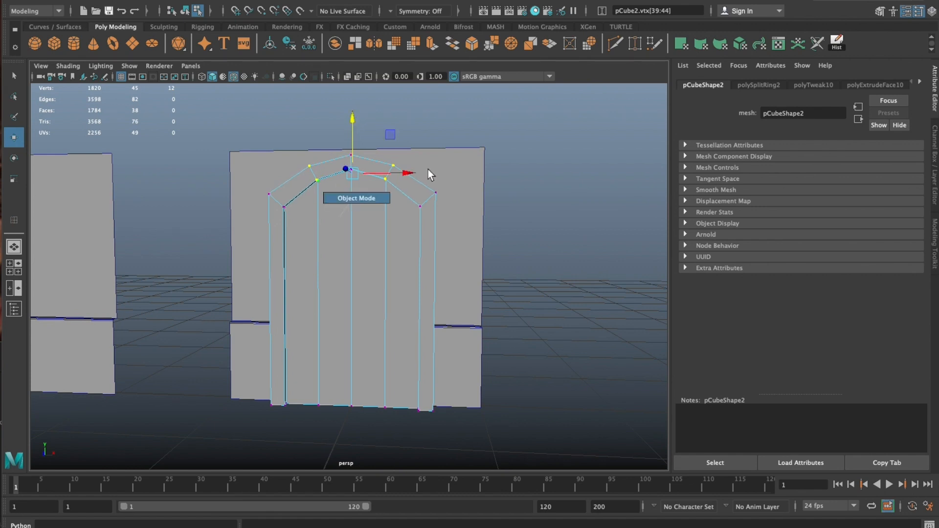
Examine the arched doorway and check how the existing window object is named
left_click(536, 178)
left_click_drag(536, 178, 483, 187, "alt")
left_click(566, 201)
left_click_drag(538, 307, 372, 231)
left_click(501, 272)
left_click(429, 211)
left_click(424, 230)
left_click(47, 181)
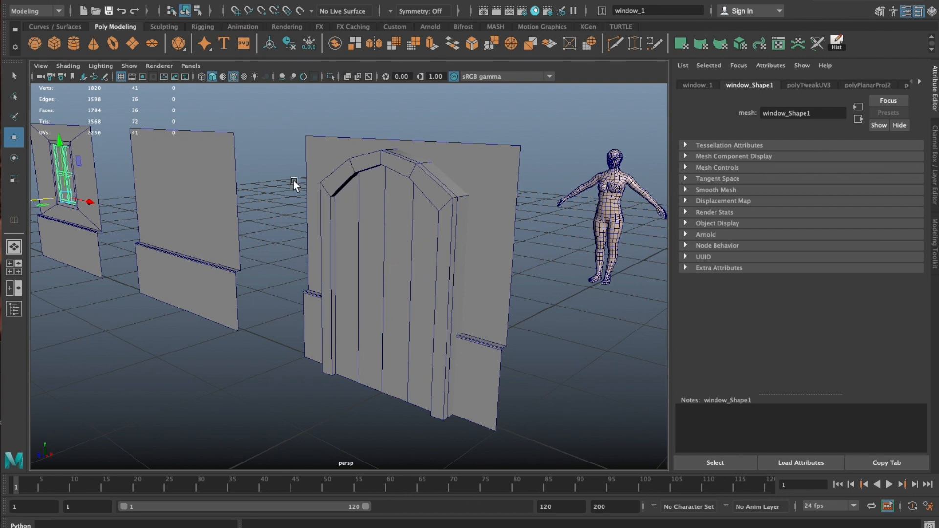
left_click(267, 171)
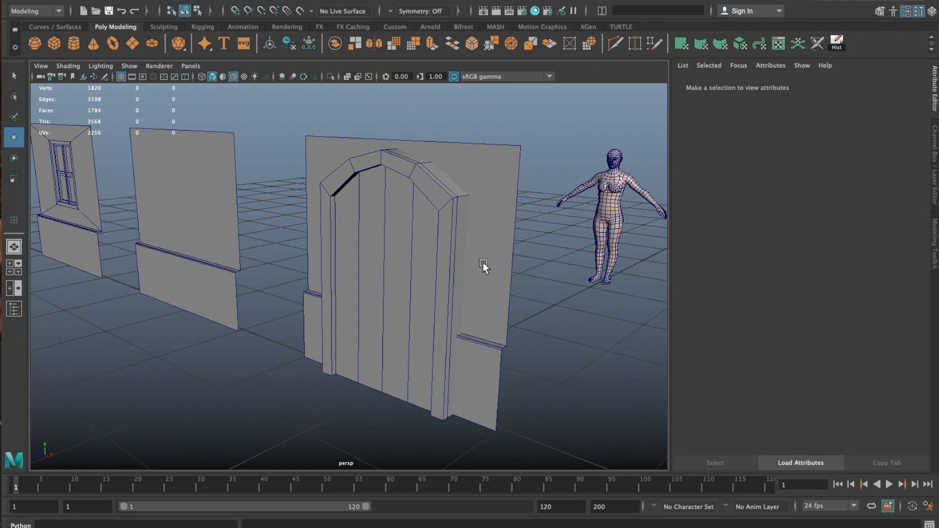
Rename the arched door object as doorFrame_1
left_click(458, 221)
left_click(704, 85)
left_click(793, 113)
type("doorFrame_1")
key("Return")
Rename the wall behind the door as wallDoor_1
left_click(499, 293)
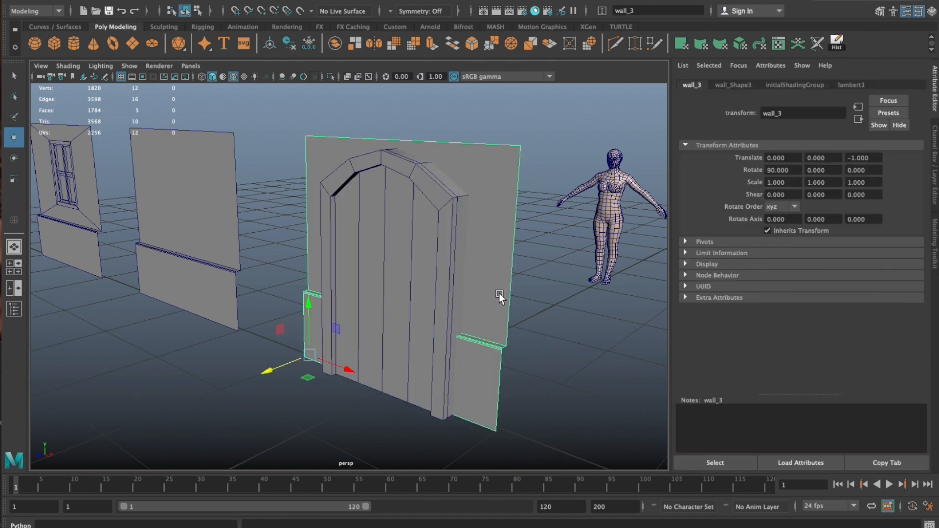
left_click(798, 112)
type("Door_1")
key("Return")
Move the door frame and its wall together along X past the window wall to the far end of the row
left_click_drag(379, 263, 249, 234, "alt")
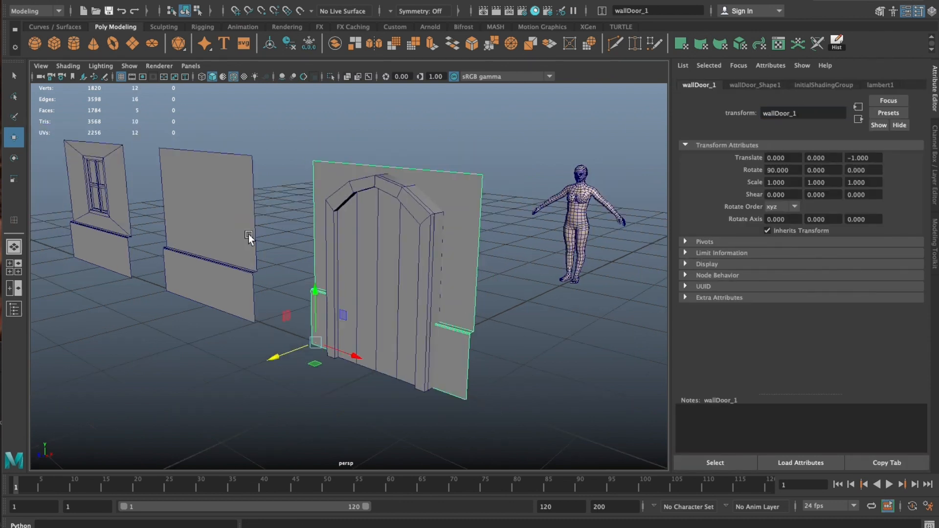
left_click(415, 245)
right_click_drag(415, 244, 430, 279, "alt")
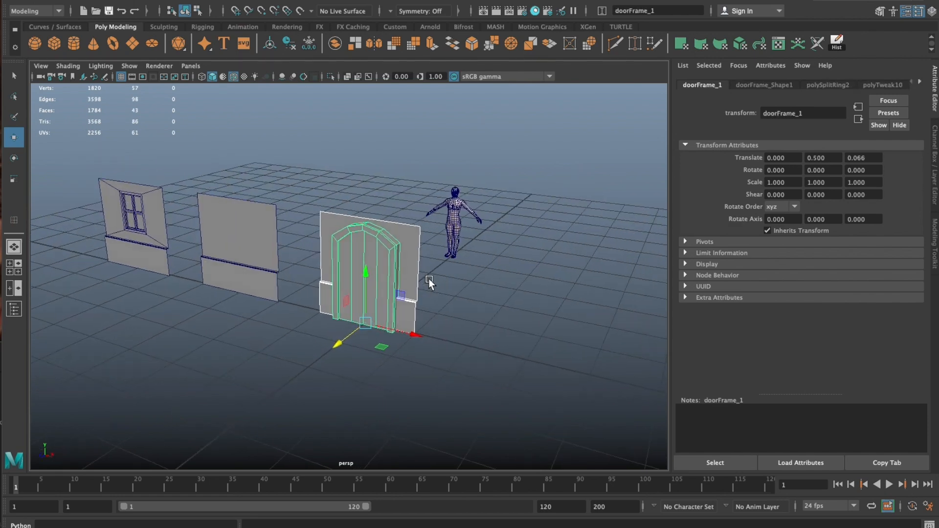
middle_click_drag(430, 279, 472, 307, "alt")
left_click_drag(478, 323, 348, 307)
key("ctrl+z")
left_click_drag(443, 319, 122, 268)
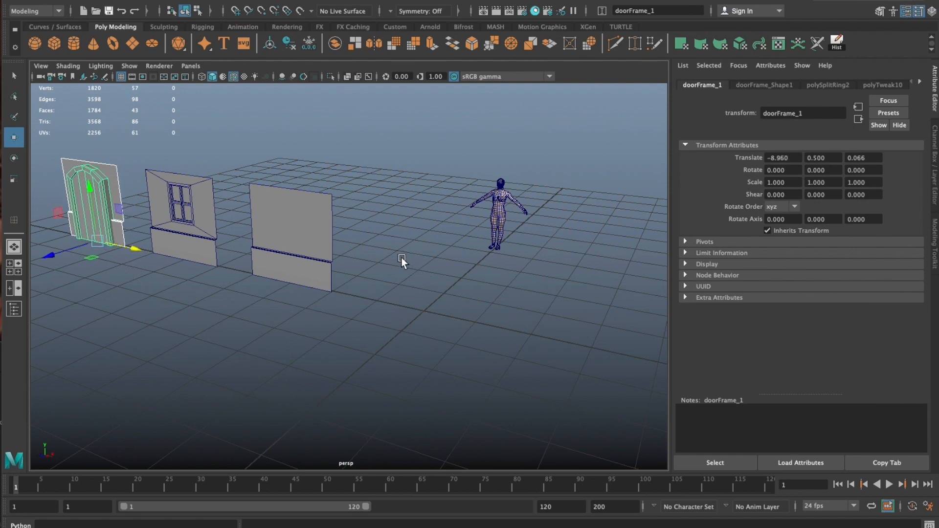
left_click(392, 249)
Duplicate the plain wall and move the copy along X to translate X 0, the free space nearer the woman model
middle_click_drag(318, 217, 354, 251, "alt")
left_click_drag(334, 243, 379, 243, "alt")
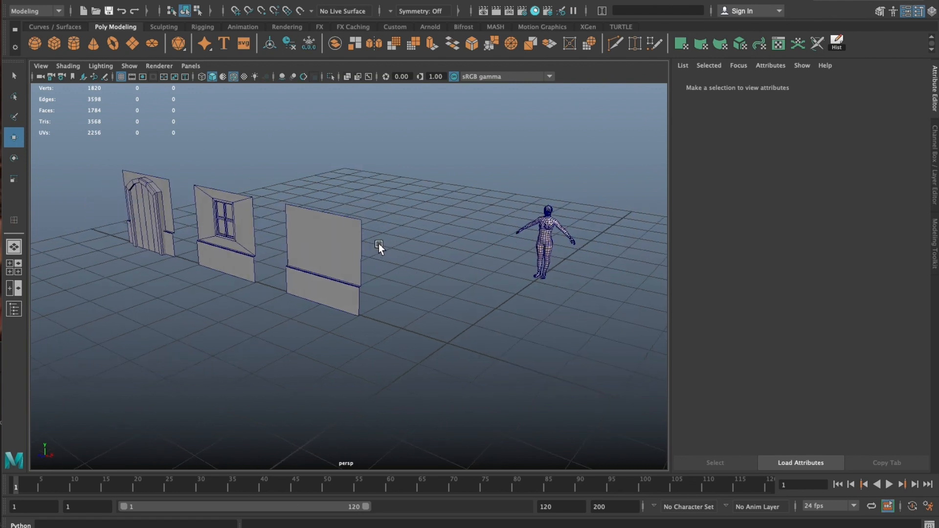
left_click(337, 236)
key("ctrl+d")
left_click_drag(333, 303, 531, 332)
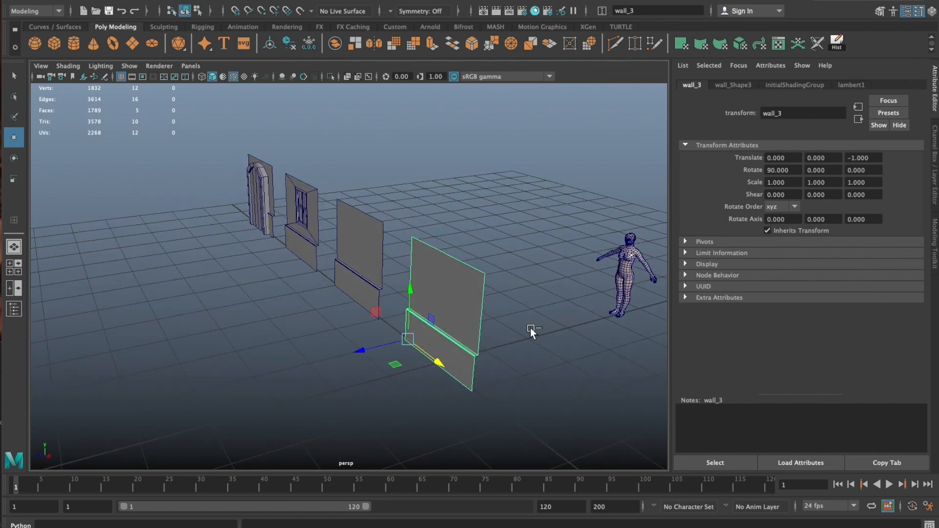
Duplicate the wall, rotate the copy about the vertical axis and snap it to the wall's end as a trial corner
key("e")
key("ctrl+d")
left_click_drag(412, 363, 475, 344)
key("w")
key("v")
left_click_drag(407, 342, 496, 272)
key("d")
key("v")
left_click_drag(496, 272, 493, 274)
left_click(509, 232)
Examine how the trim and lower panels of the two perpendicular walls meet at the corner
left_click_drag(509, 231, 433, 345, "alt")
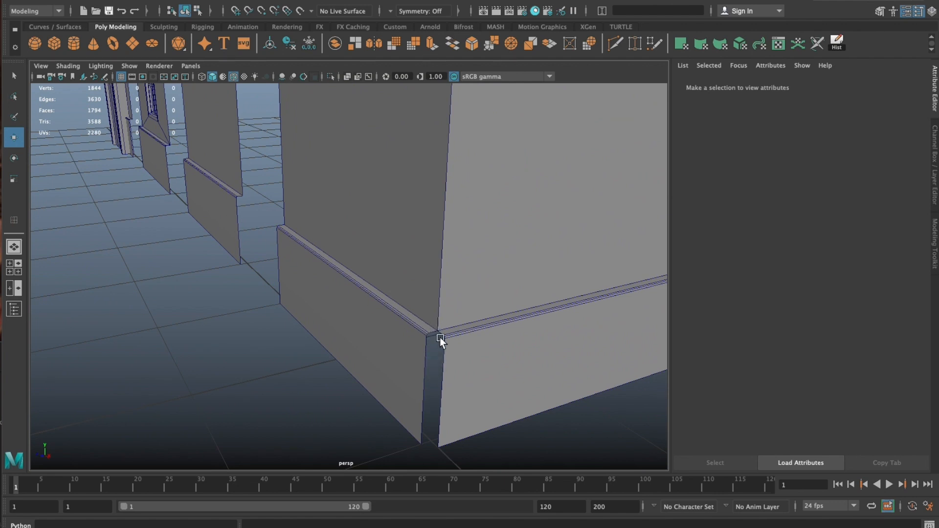
right_click_drag(440, 336, 392, 273, "alt")
left_click_drag(392, 273, 462, 302, "alt")
right_click_drag(462, 302, 488, 375, "alt")
left_click_drag(489, 375, 363, 307, "alt")
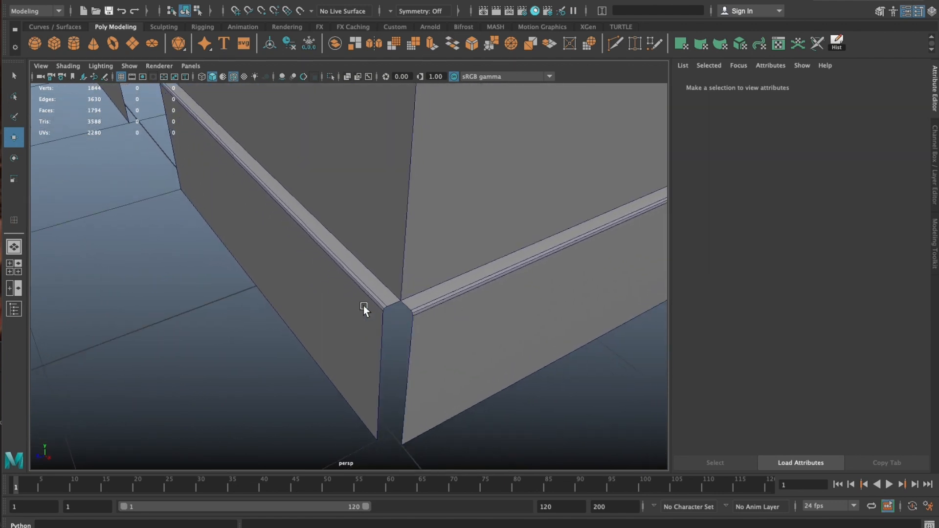
left_click(363, 306)
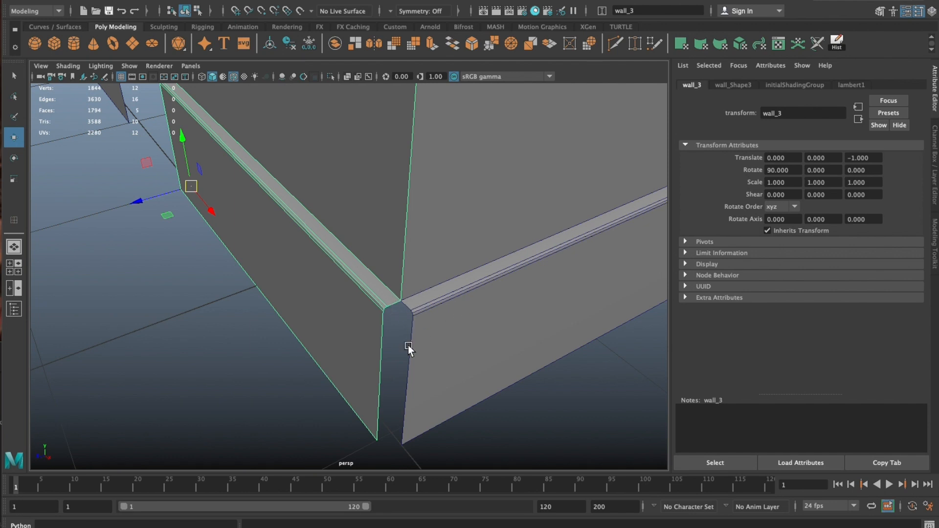
right_click_drag(407, 432, 398, 239, "alt")
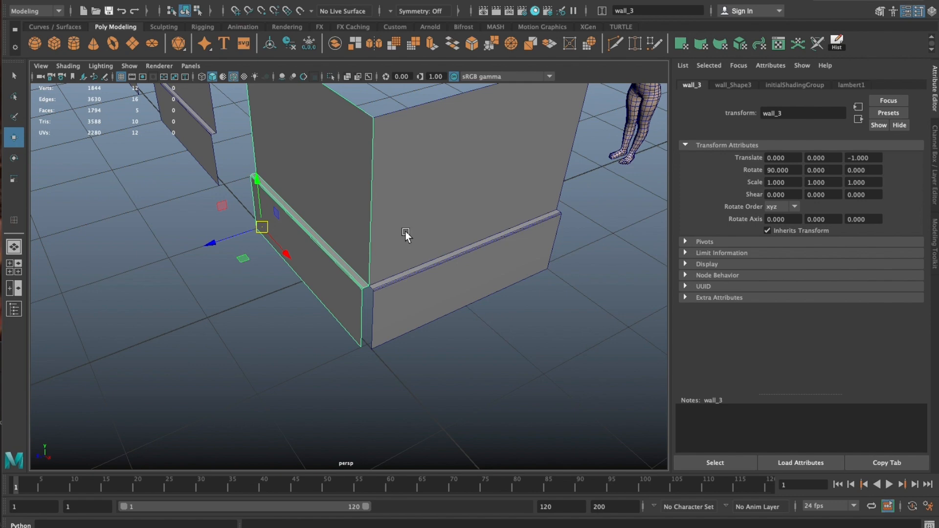
Delete the rotated trial wall that forms the corner
left_click(427, 132)
key("Delete")
left_click_drag(345, 191, 382, 268, "alt")
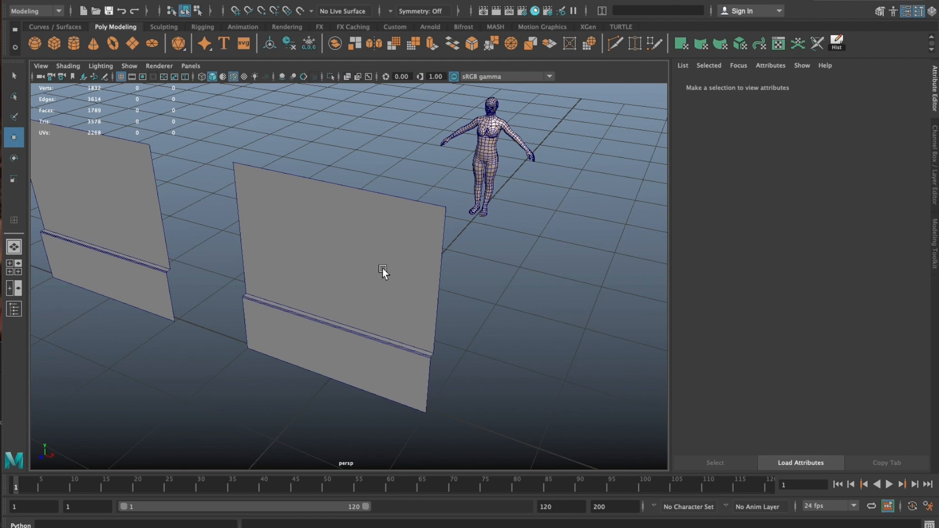
Center the pivot of the remaining wall copy and freeze its transformations
left_click(383, 268)
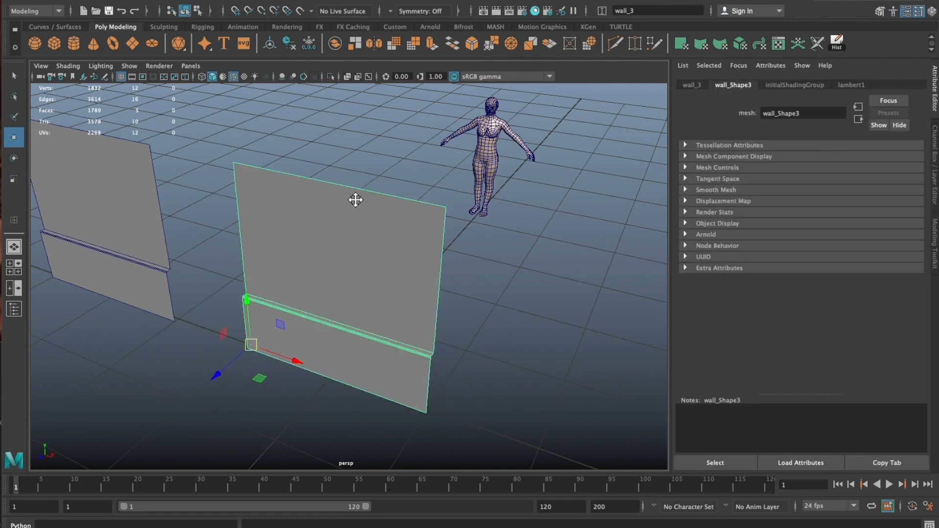
middle_click_drag(355, 198, 370, 193, "alt")
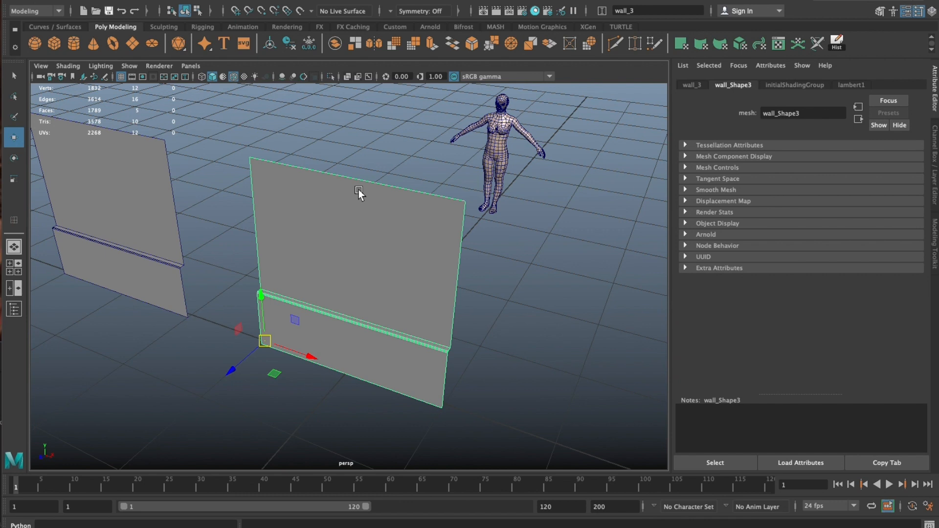
left_click(269, 45)
left_click(306, 47)
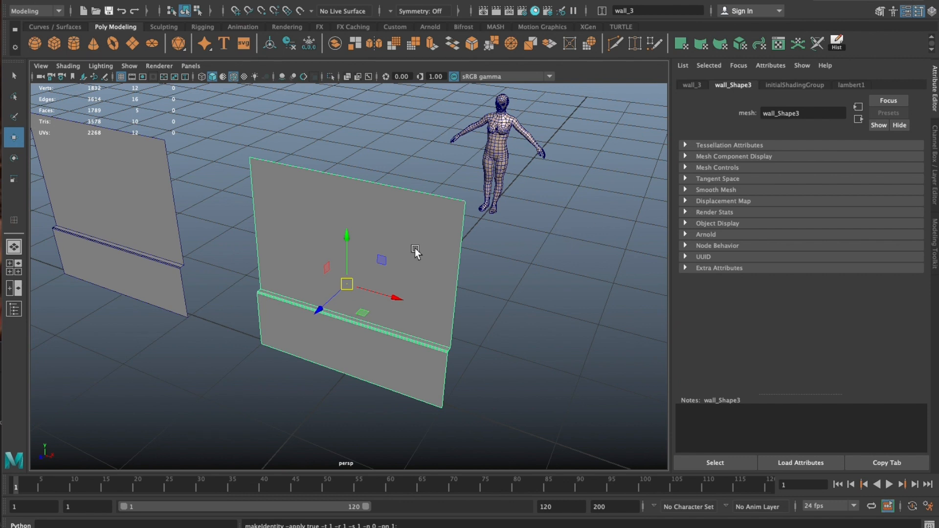
Mirror the wall copy across X with the mirror axis position set to Object
left_click(209, 3)
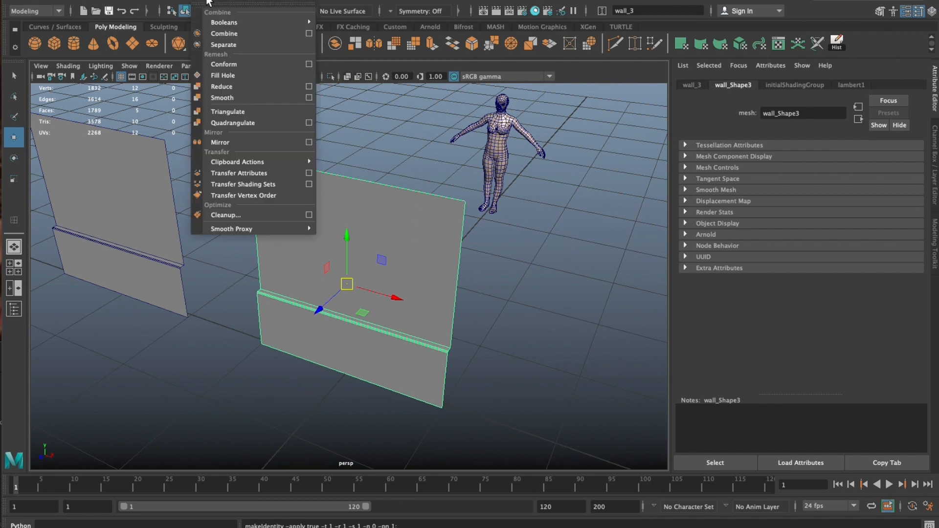
left_click(233, 145)
left_click_drag(333, 265, 342, 253, "alt")
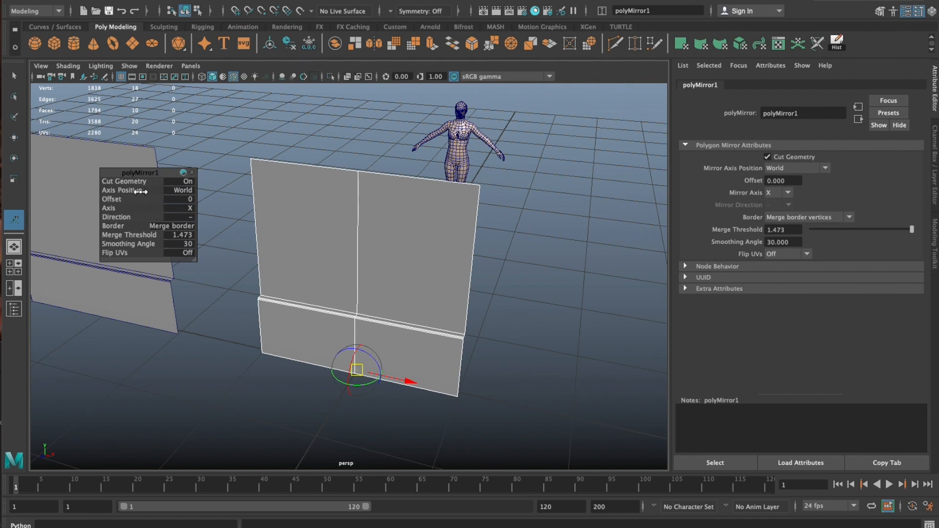
left_click(178, 190)
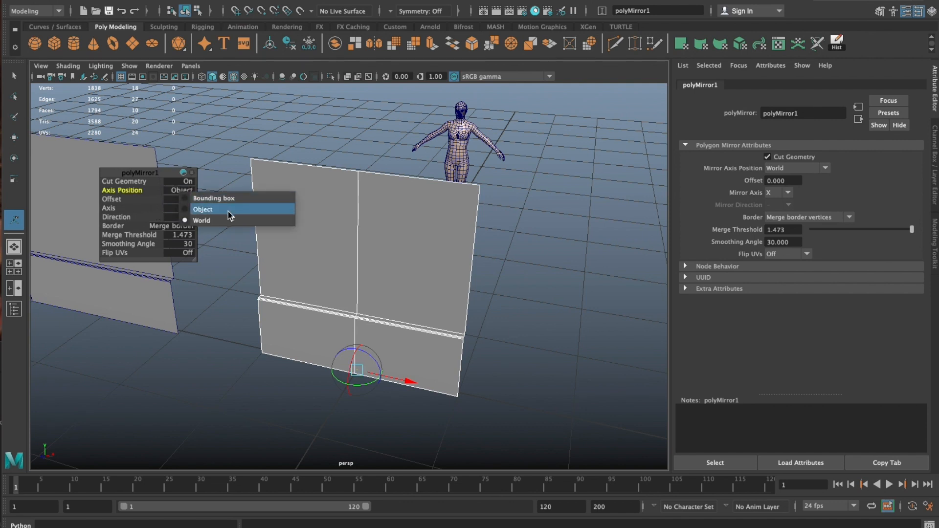
left_click(228, 211)
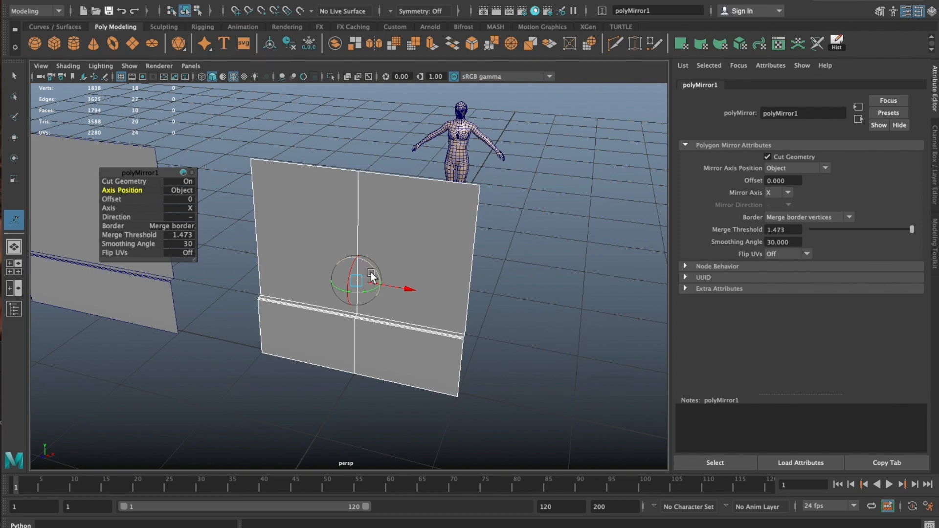
Set the mirror's merge threshold to 0.1
scroll(365, 259, "down", 4)
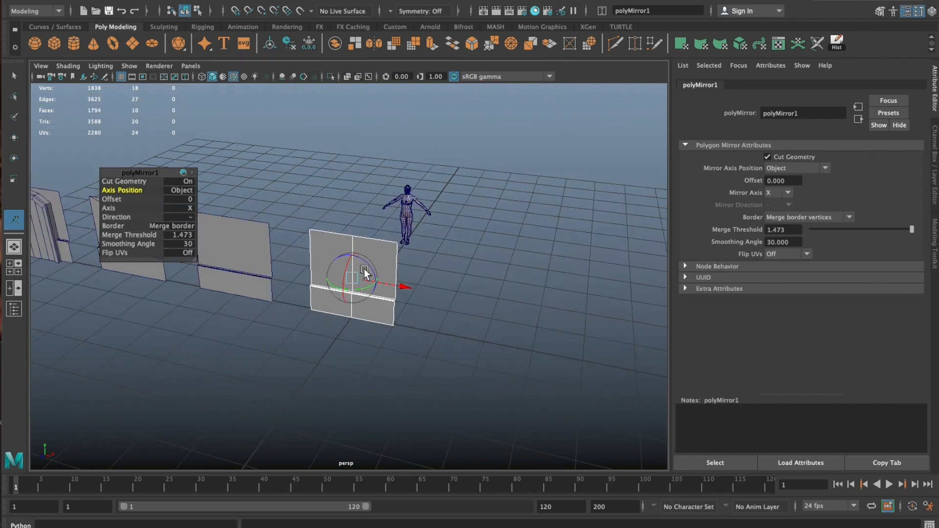
middle_click_drag(364, 268, 433, 271, "alt")
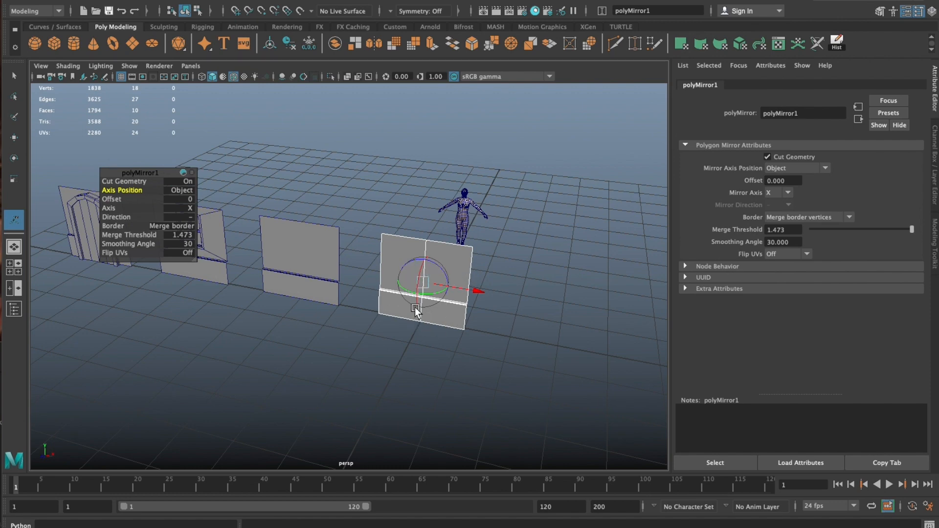
middle_click_drag(395, 295, 350, 273, "alt")
right_click_drag(349, 273, 518, 320, "alt")
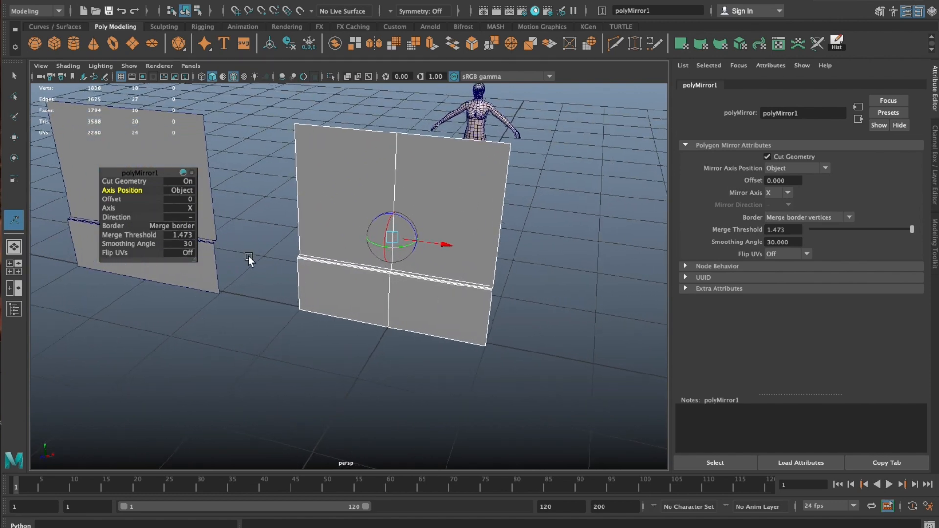
left_click(177, 235)
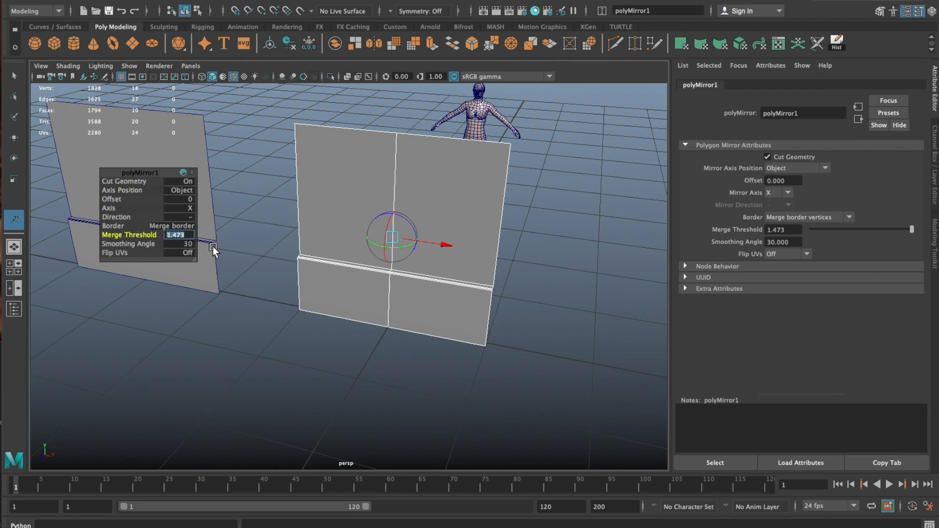
type(".1")
key("Return")
Try to fold the wall into a corner by rotating the mirror plane about the vertical axis, then undo the rotation
left_click_drag(533, 251, 469, 282, "alt")
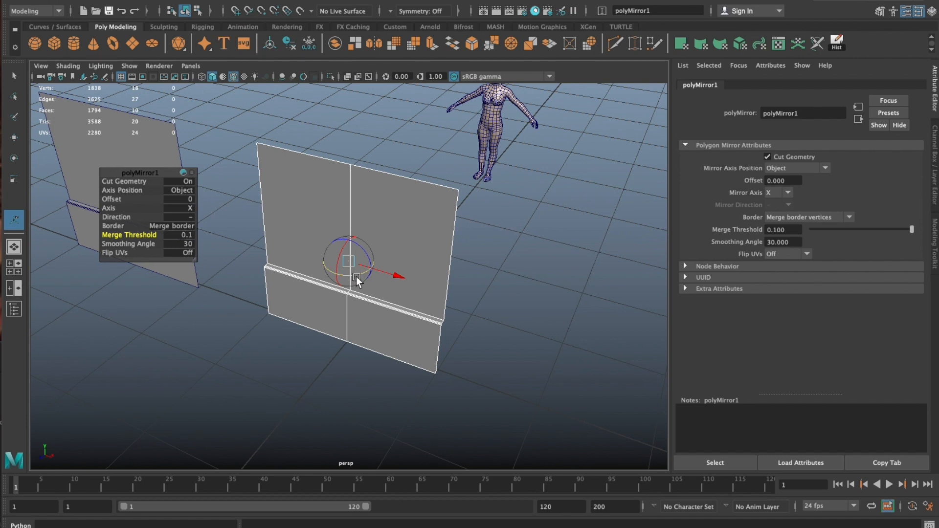
left_click_drag(350, 274, 323, 278)
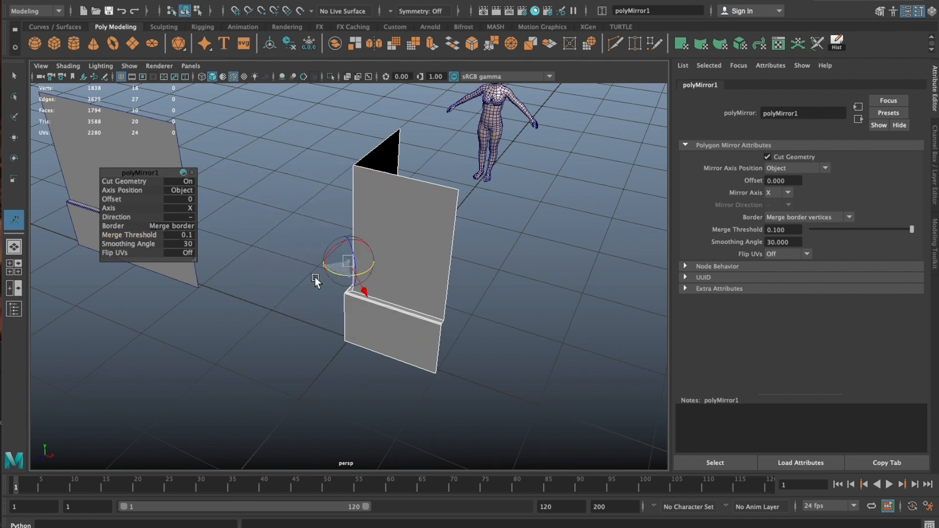
left_click_drag(377, 236, 457, 274, "alt")
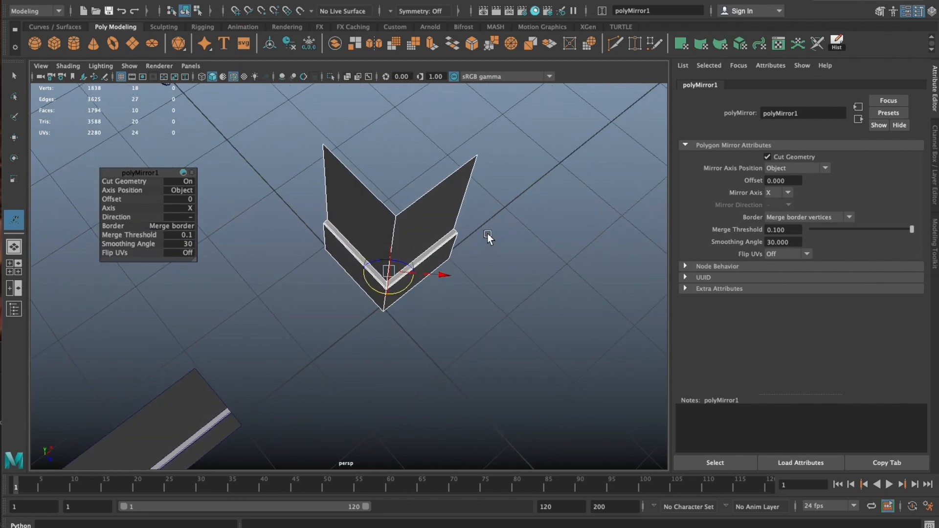
left_click_drag(435, 299, 373, 268, "alt")
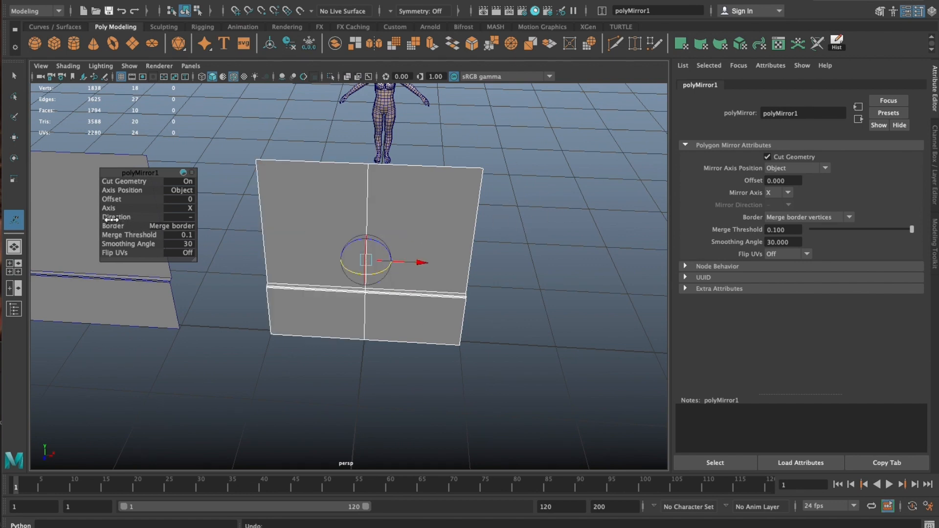
Set the mirror direction to + and rotate the mirror plane about the vertical axis to fold the wall into an outward corner
left_click(185, 219)
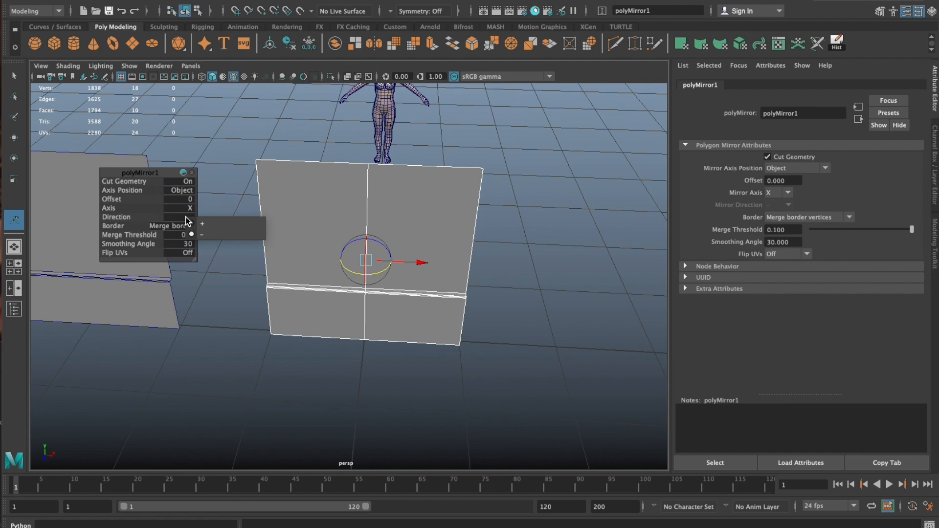
left_click(245, 230)
left_click_drag(405, 294, 391, 268, "alt")
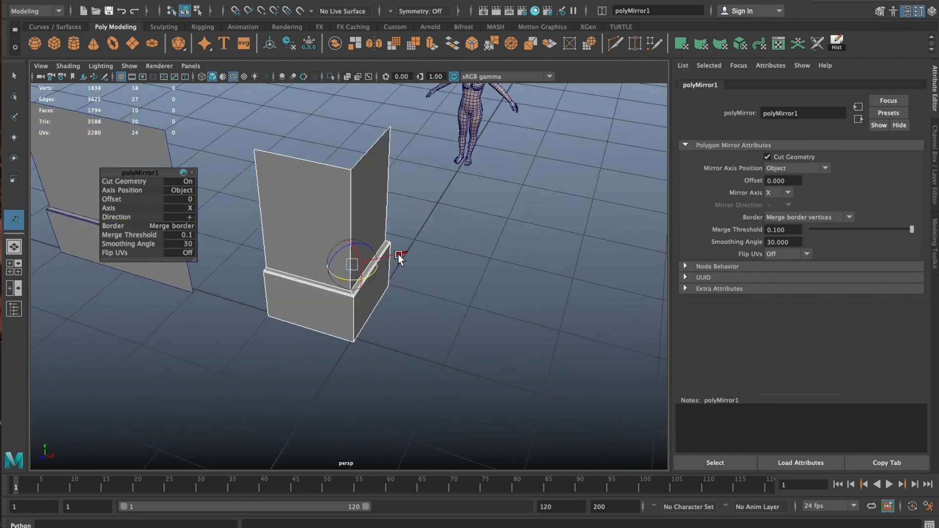
left_click_drag(475, 270, 372, 274, "alt")
In the top view, snap the end vertices of the corner piece's mirrored side to the nearest grid line along Z, then return to object mode
key("w")
key("space")
key("space")
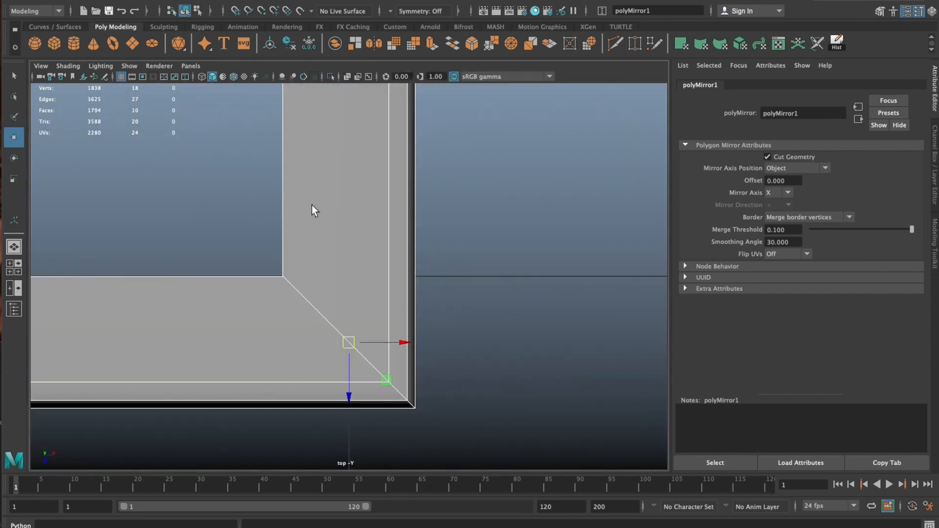
middle_click_drag(316, 209, 403, 235, "alt")
right_click_drag(403, 236, 94, 256, "alt")
scroll(94, 257, "down", 5)
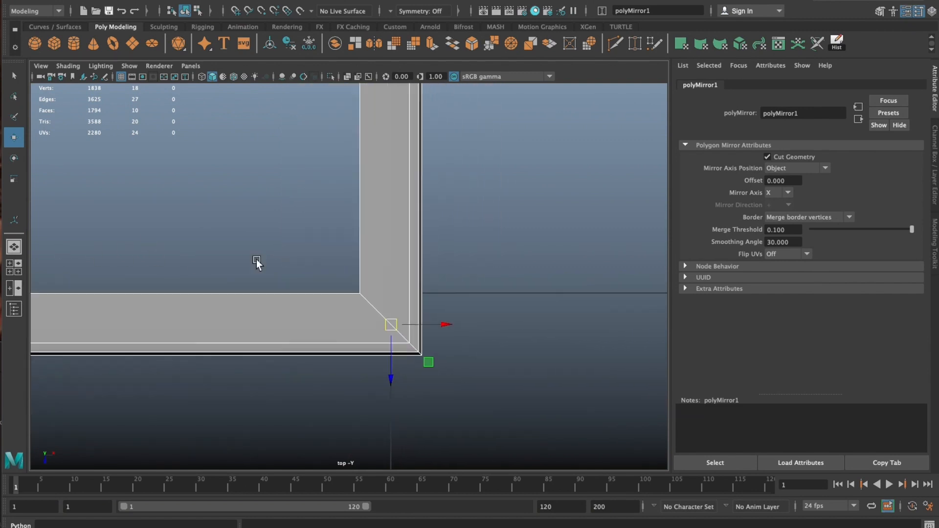
middle_click_drag(315, 261, 400, 287, "alt")
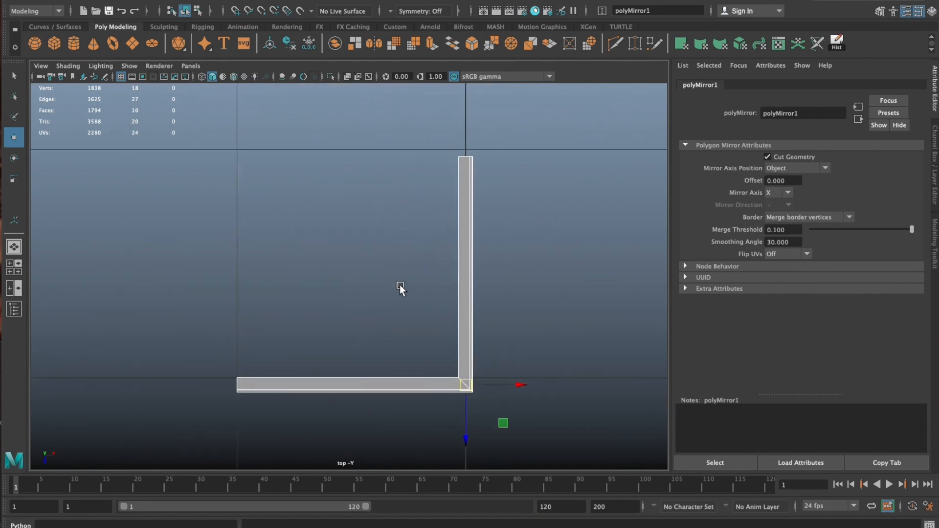
middle_click_drag(472, 165, 413, 173, "alt")
scroll(419, 201, "up", 1)
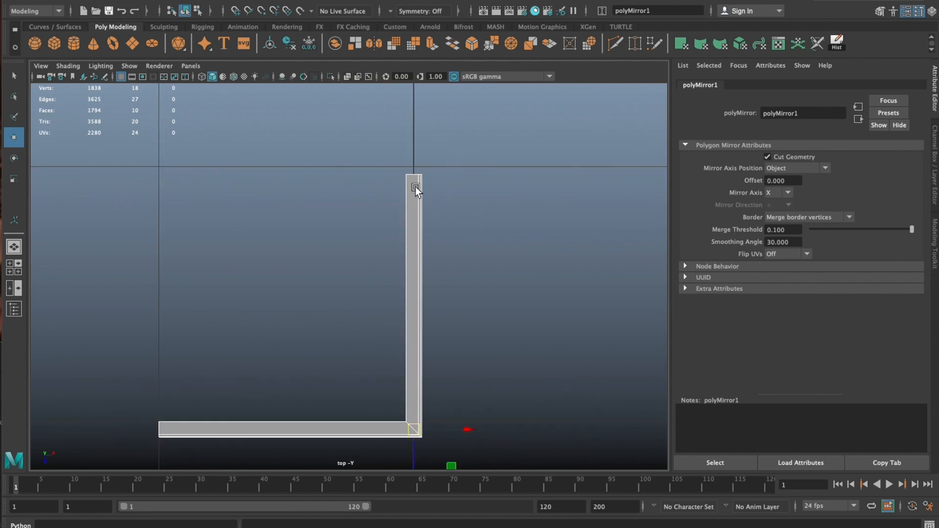
right_click_drag(416, 195, 352, 195)
left_click_drag(346, 155, 498, 206)
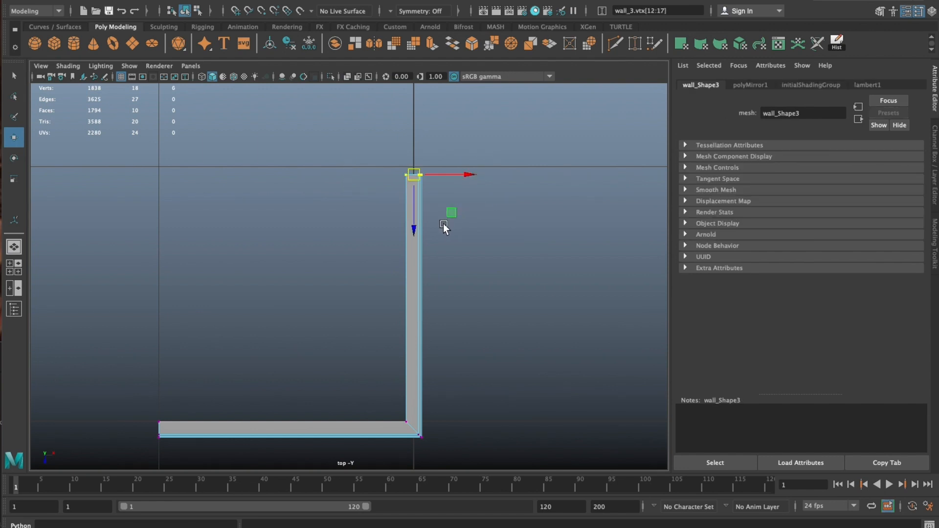
left_click_drag(418, 231, 418, 228)
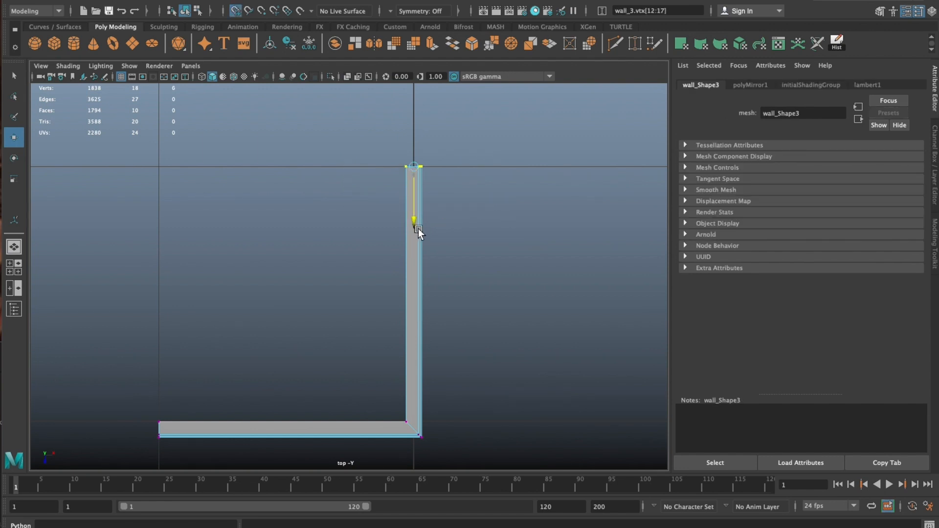
key("space")
key("space")
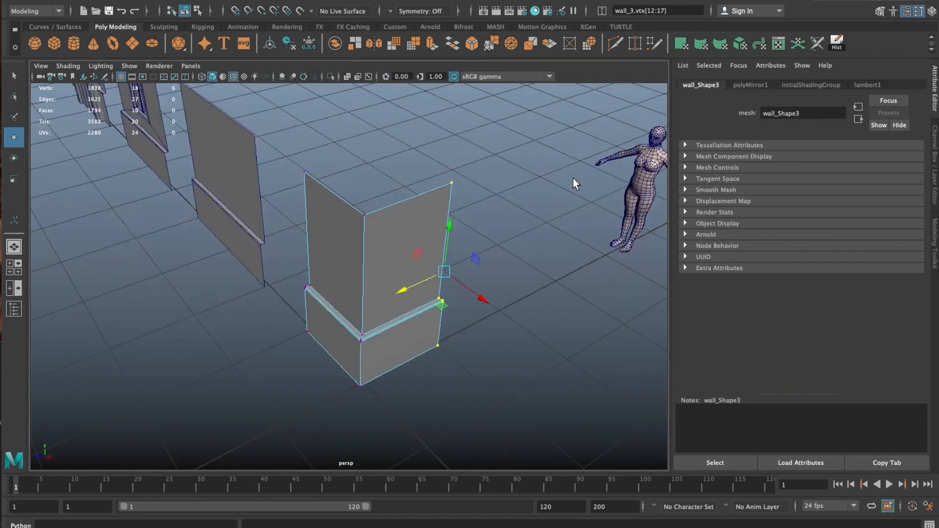
key("F8")
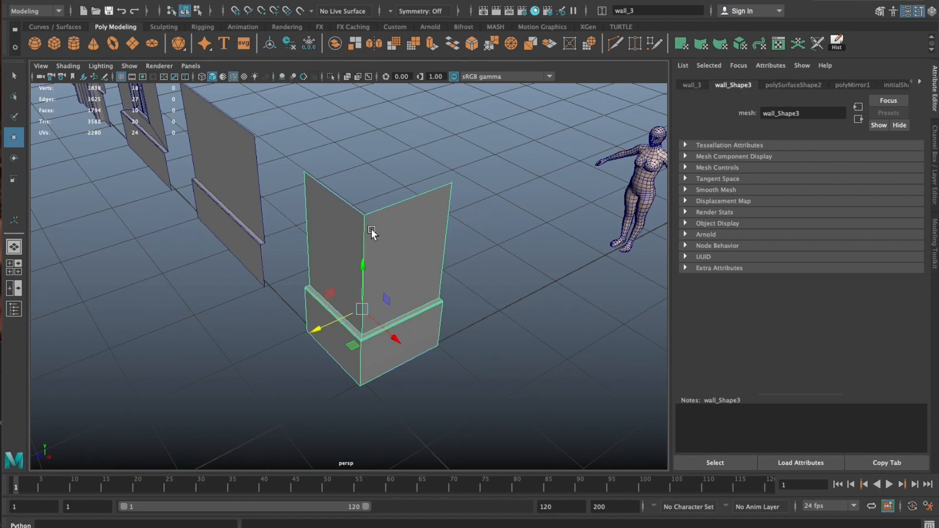
left_click(293, 179)
Move the neighbouring plain wall along X and snap it against the open end of the corner piece
left_click_drag(312, 230, 466, 243, "alt")
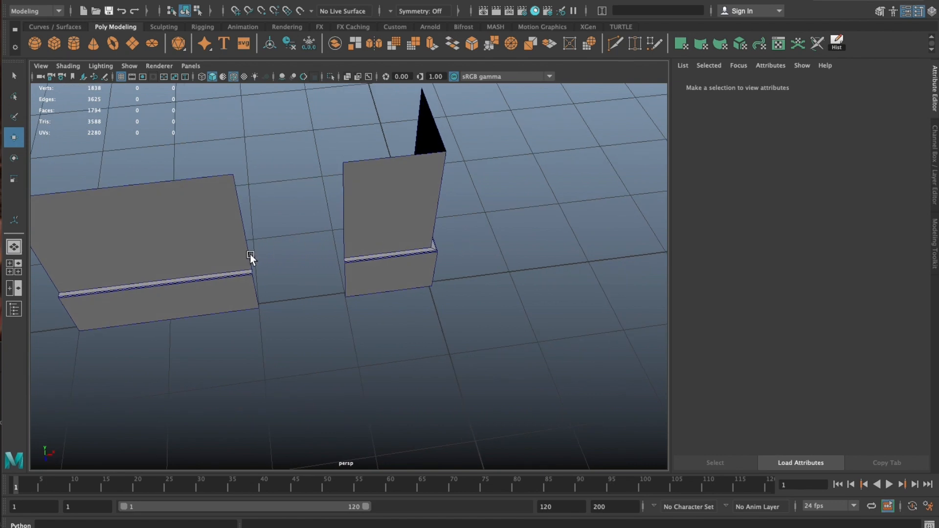
left_click(199, 295)
left_click_drag(126, 322, 361, 189)
left_click(381, 328)
Duplicate the plain wall, rotate the copy about the vertical axis and vertex-snap it to the corner piece's other end
left_click(314, 174)
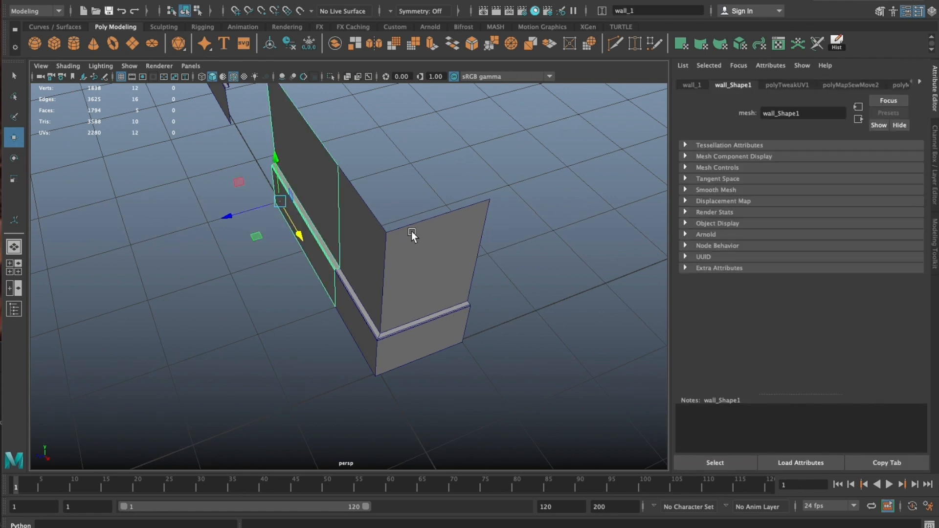
key("ctrl+d")
middle_click_drag(321, 212, 483, 353)
key("e")
left_click_drag(453, 384, 518, 360)
key("w")
scroll(460, 327, "up", 8)
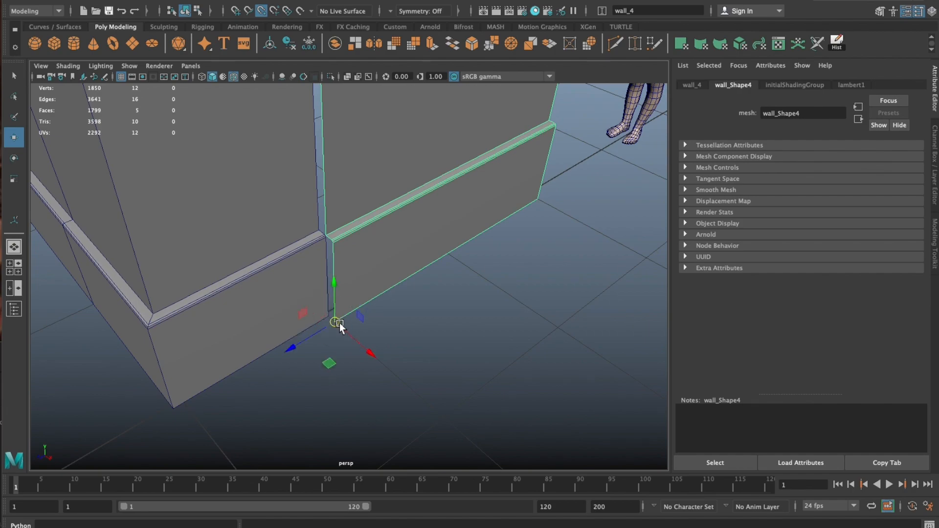
left_click_drag(340, 323, 335, 319)
left_click(430, 289)
left_click_drag(431, 290, 348, 269, "alt")
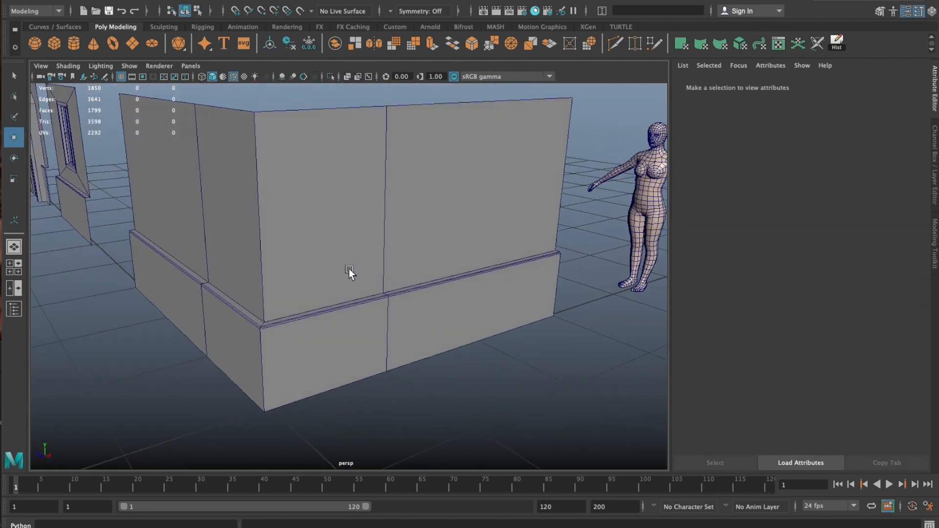
left_click_drag(325, 303, 262, 306, "alt")
left_click(355, 277)
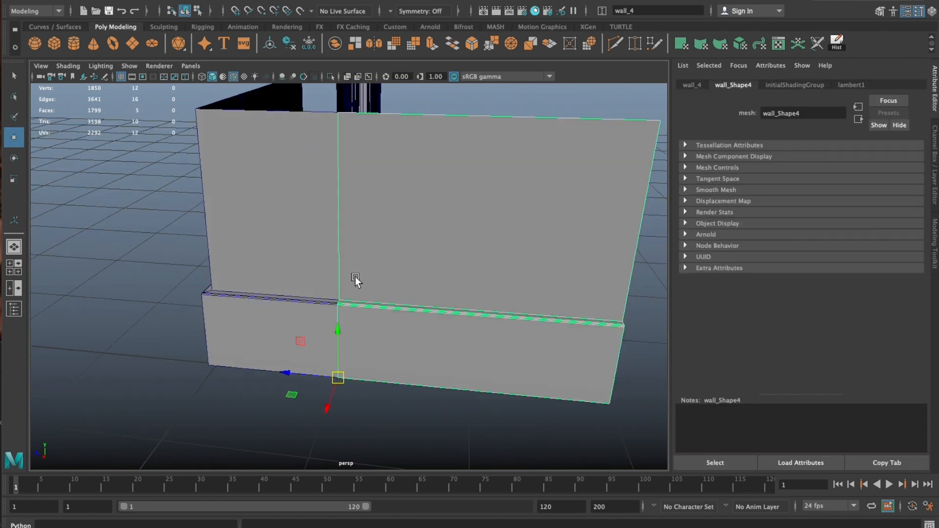
Check the seam with the corner piece, undo the rotated wall copy's slight Z shift and delete the copy
left_click(399, 407)
left_click_drag(398, 407, 430, 412, "alt")
left_click(339, 344)
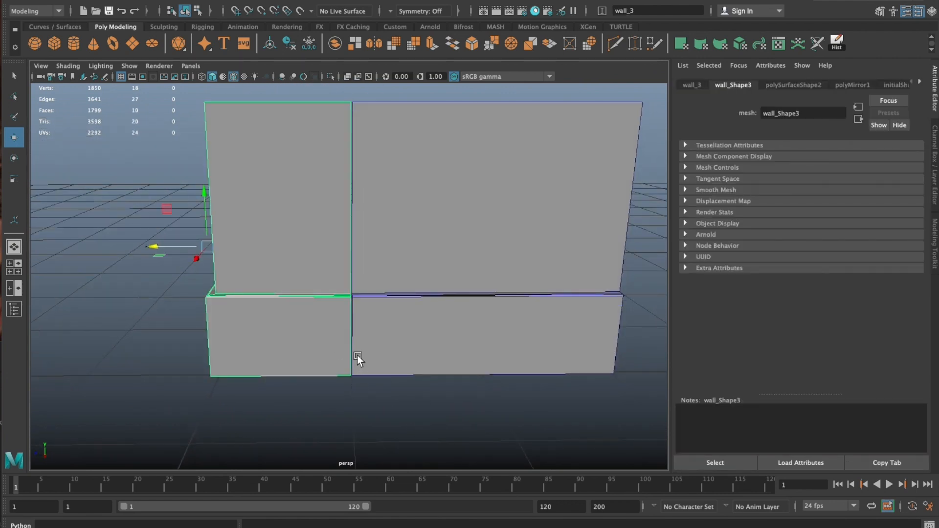
left_click(362, 377)
left_click(370, 346)
key("ctrl+z")
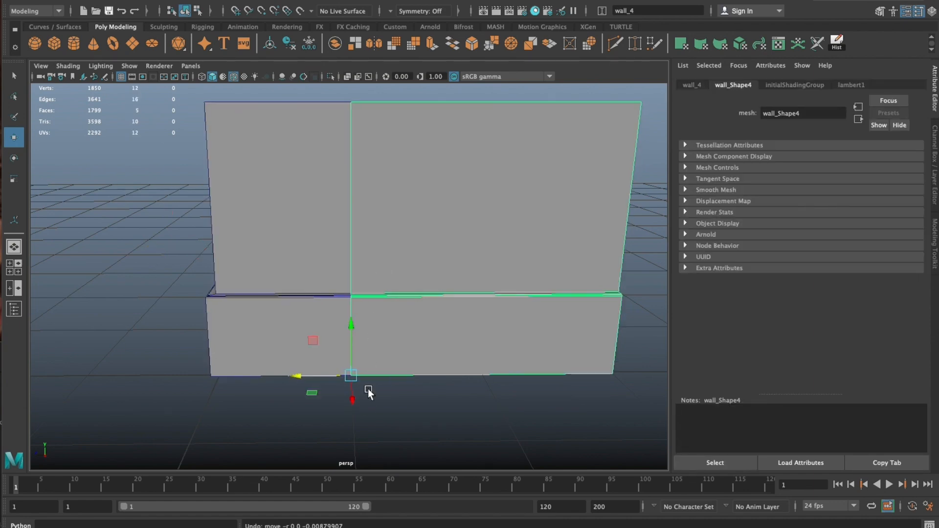
left_click_drag(366, 287, 417, 291, "alt")
key("Delete")
Rename the outward corner piece as corner
left_click(457, 262)
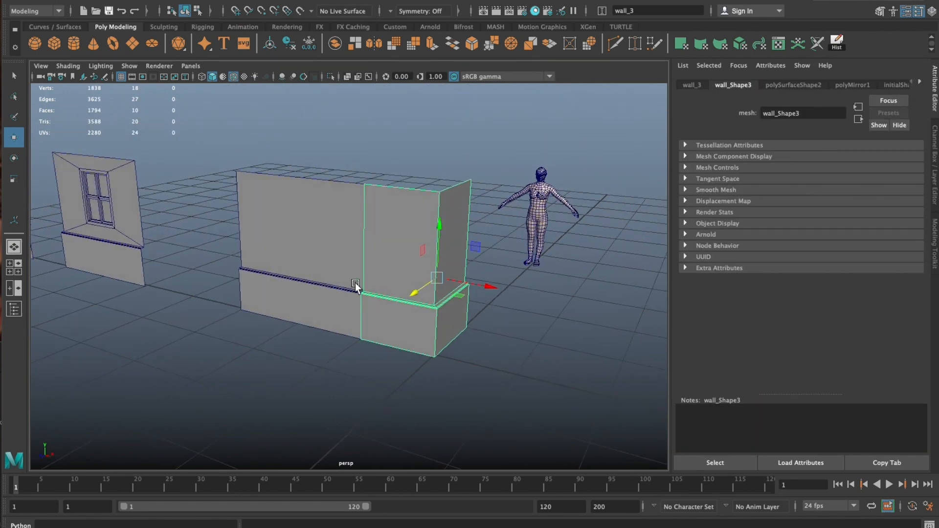
left_click(326, 288)
left_click(465, 266)
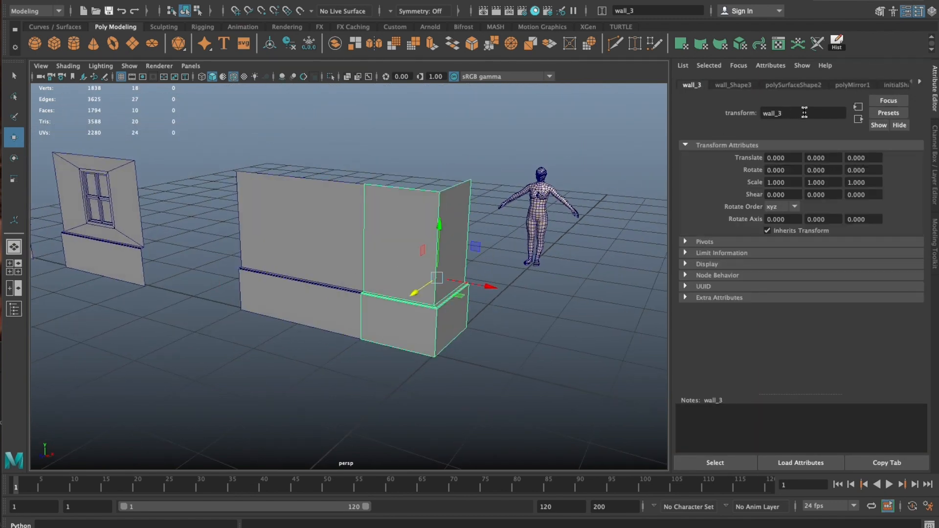
type("corner")
key("Return")
Check the object names of the plain wall, window wall and door pieces
left_click(348, 221)
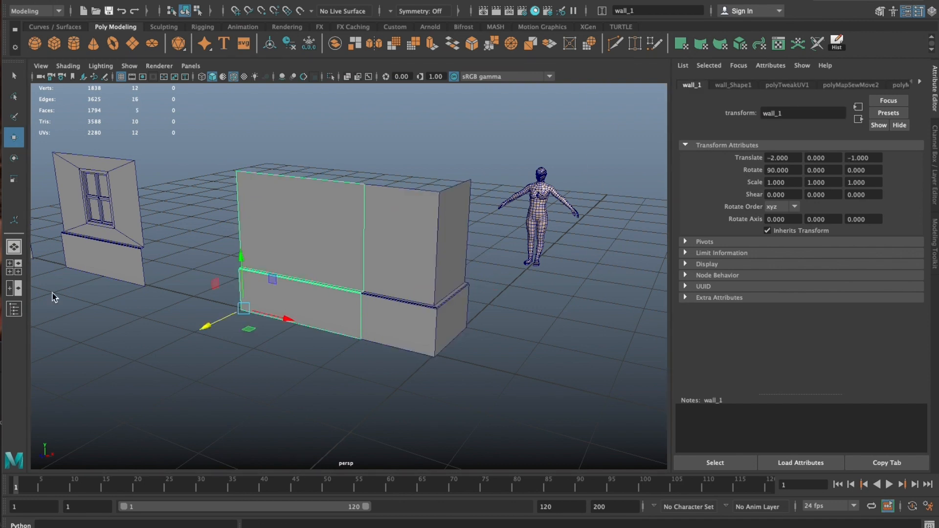
left_click(116, 224)
middle_click_drag(116, 222, 240, 222, "alt")
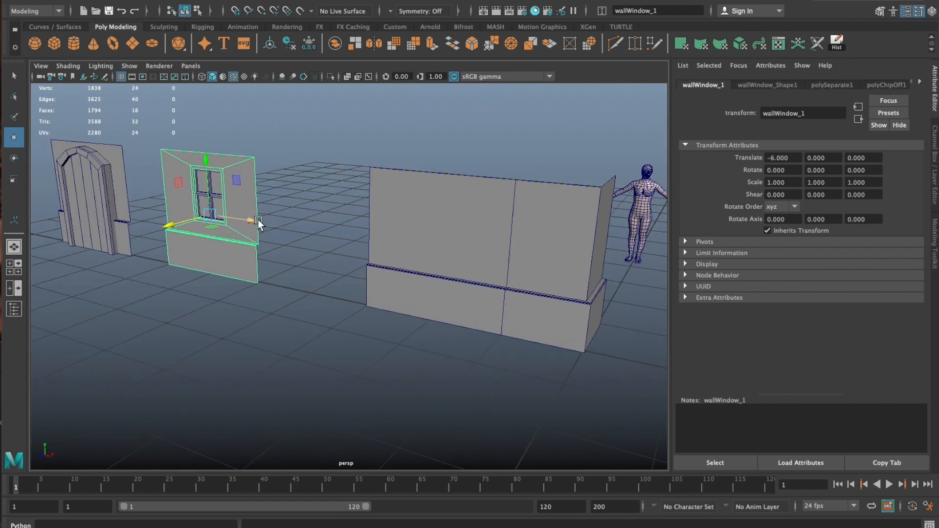
left_click(85, 186)
left_click(595, 238)
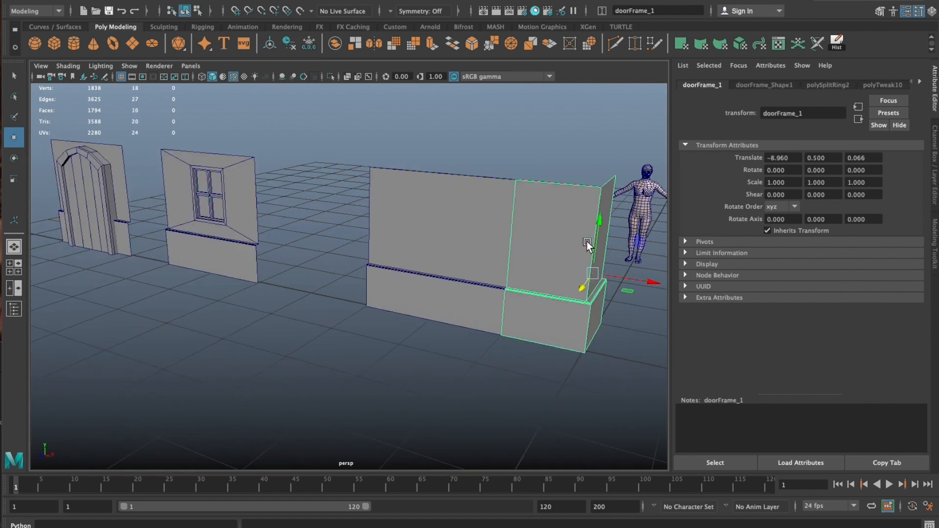
left_click(93, 167)
Open the UV Editor for the corner piece and arrange it so the piece and its UVs are both visible
left_click(596, 226)
middle_click_drag(596, 226, 486, 226, "alt")
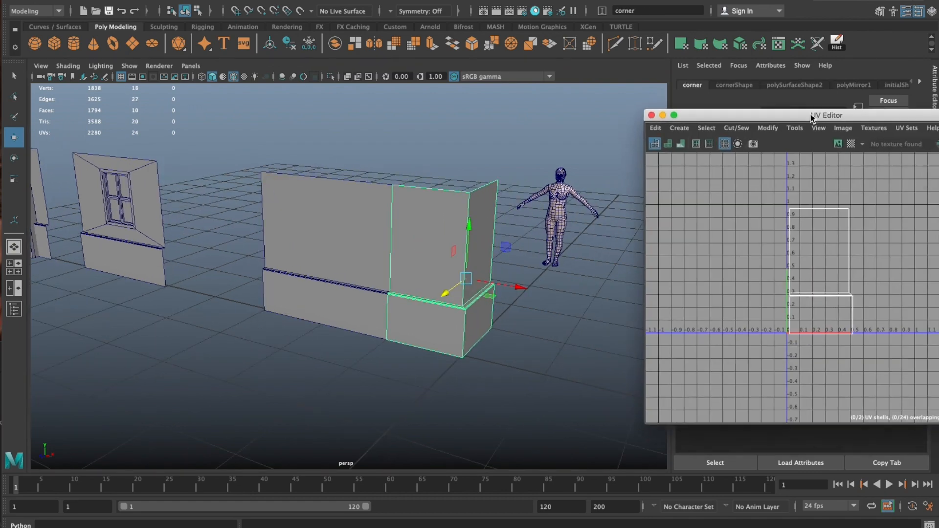
left_click_drag(811, 116, 694, 116)
middle_click_drag(488, 212, 315, 178, "alt")
right_click_drag(314, 178, 444, 234, "alt")
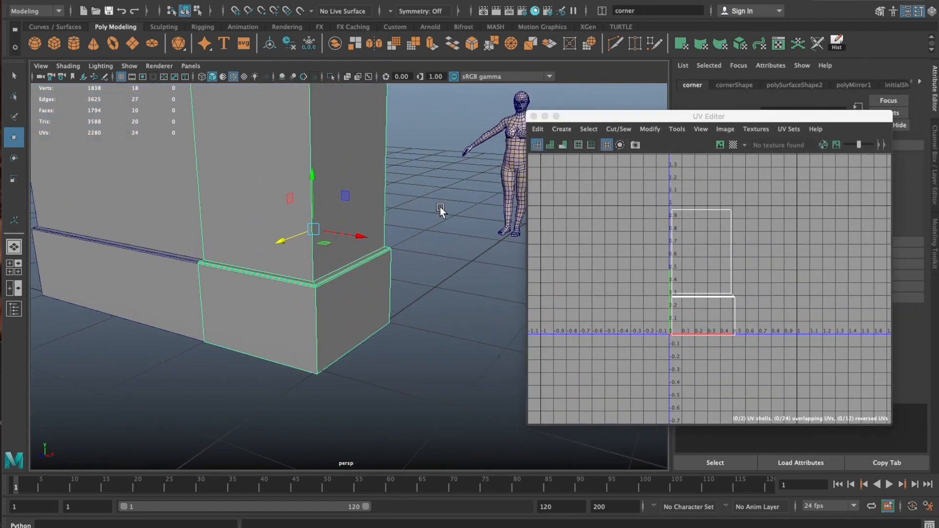
left_click_drag(443, 234, 433, 258, "alt")
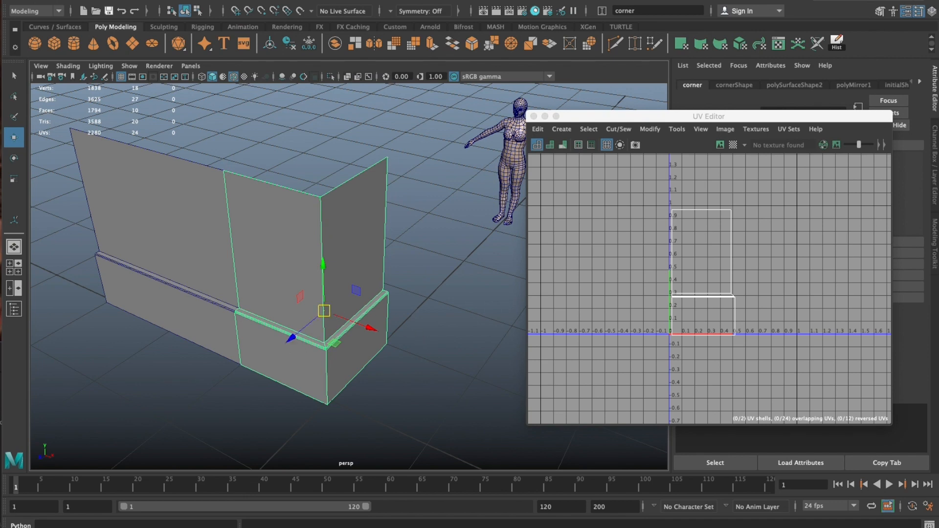
Apply a planar UV projection along the Z axis, fitted to the bounding box, to the whole corner wall piece
left_click_drag(937, 175, 148, 68)
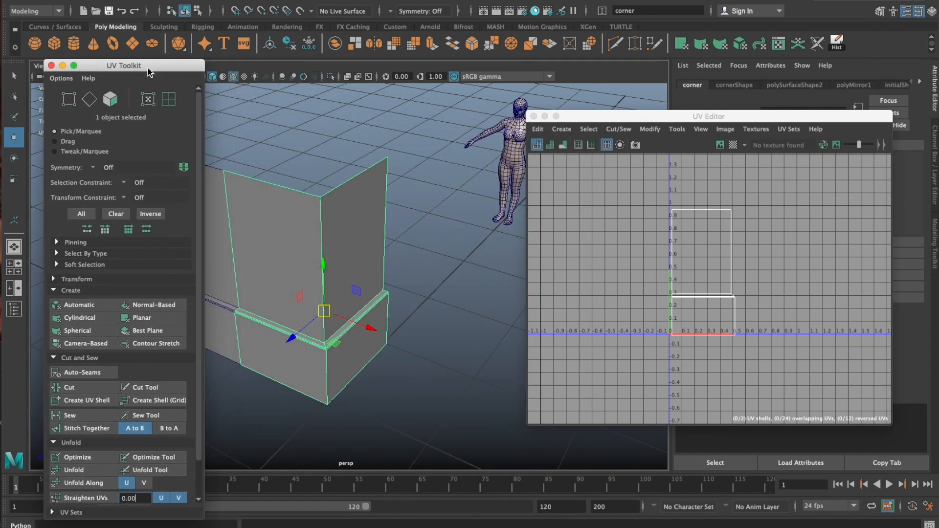
left_click(147, 320, "shift")
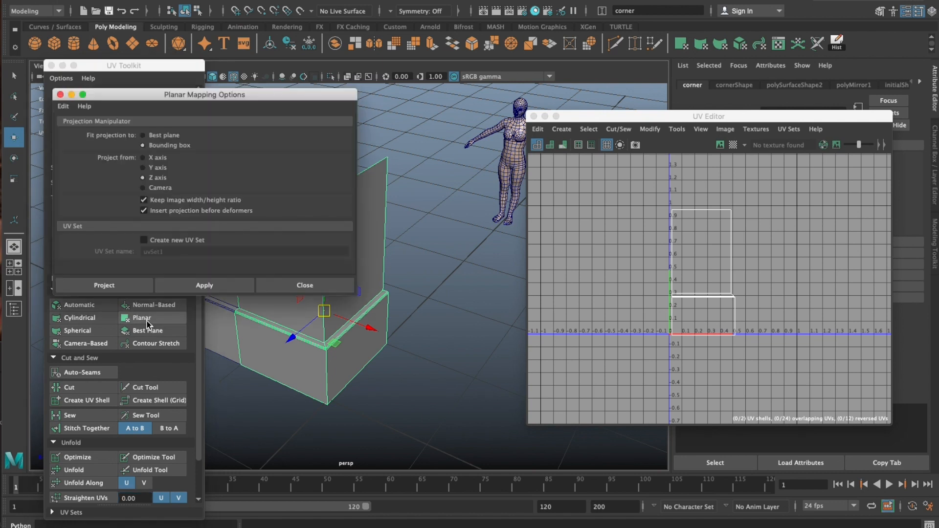
left_click(205, 285)
Select the side-facing half of the corner piece and planar-project those faces' UVs along the X axis
left_click_drag(270, 95, 113, 121)
right_click_drag(409, 135, 410, 171)
left_click_drag(425, 118, 350, 521)
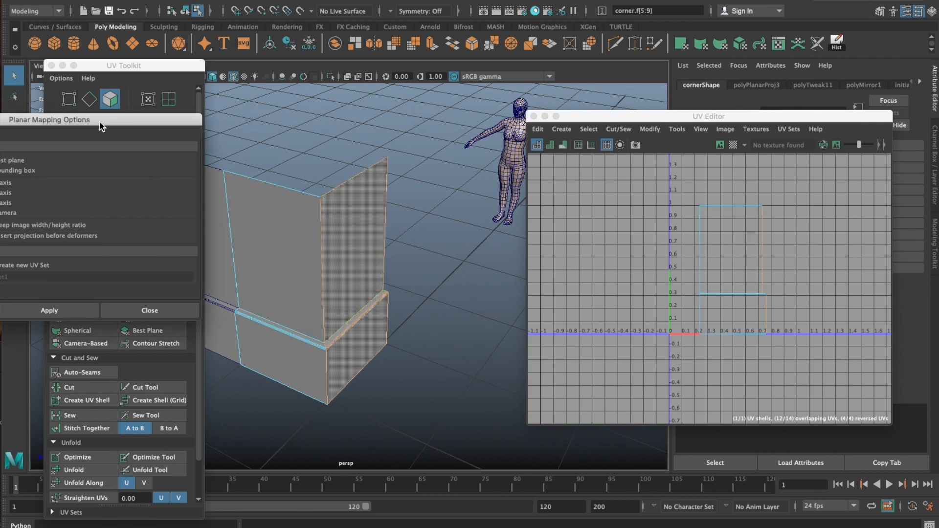
left_click_drag(99, 123, 225, 118)
left_click(145, 150)
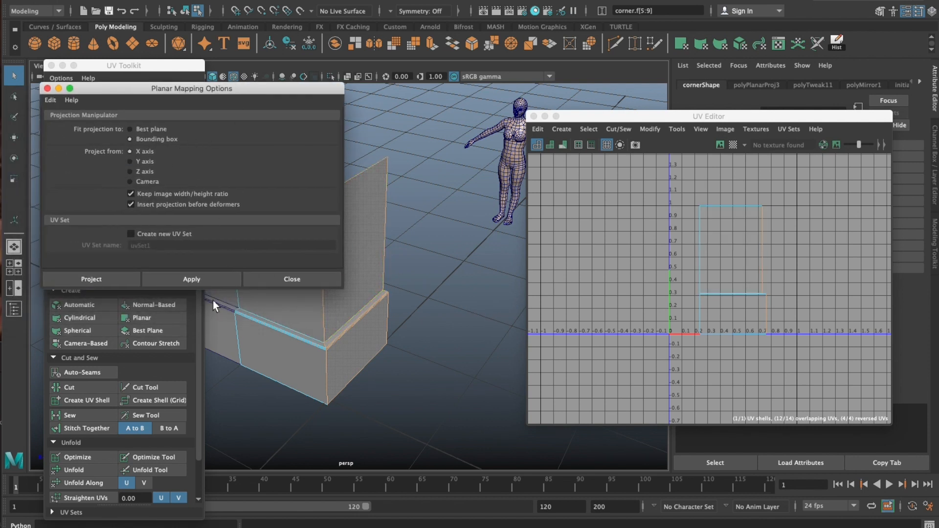
left_click(201, 279)
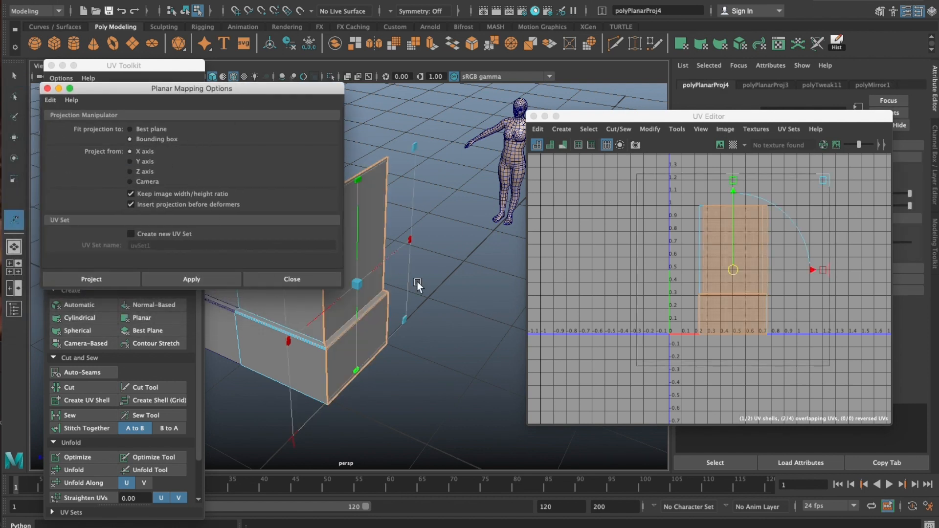
Move the side wall's UV shell horizontally clear of the front wall's shell and close the planar mapping options
left_click(764, 269)
key("ctrl+z")
left_click(801, 266)
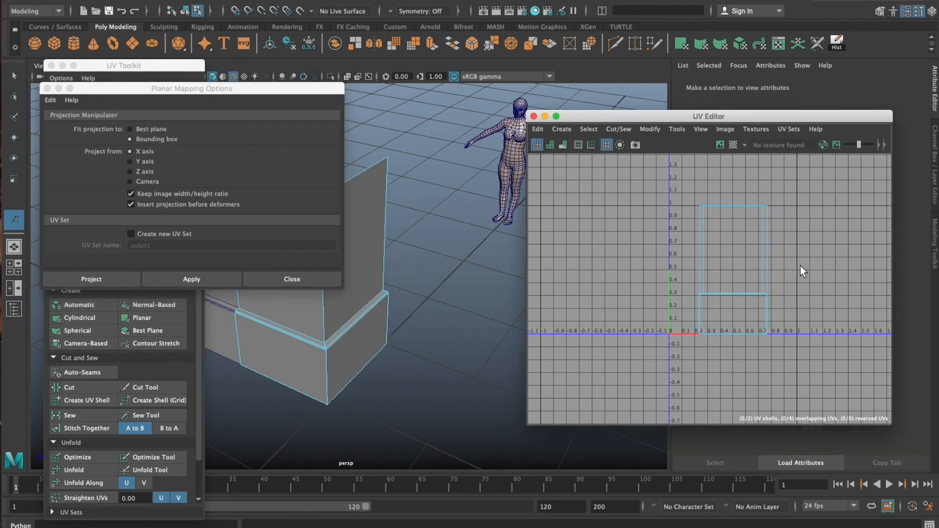
left_click(762, 260)
key("w")
left_click_drag(761, 265, 835, 261)
left_click(48, 88)
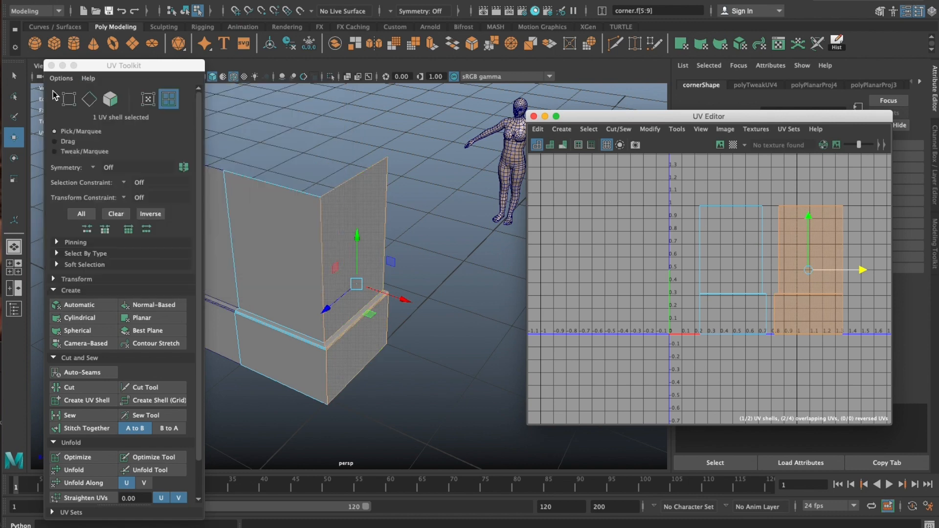
Select the eight trim UVs on the front wall's shell and unfold them
right_click_drag(733, 274, 799, 289, "alt")
middle_click_drag(798, 288, 667, 248, "alt")
left_click(629, 237)
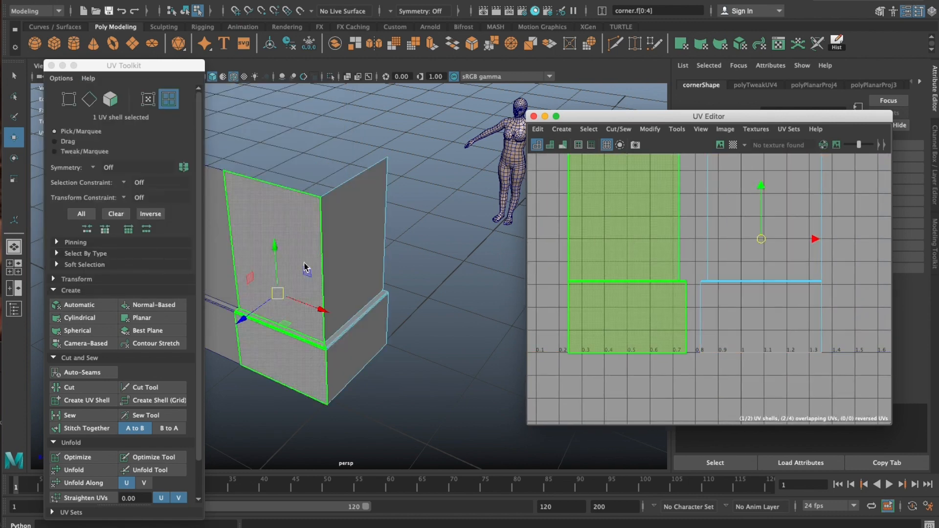
right_click_drag(245, 318, 350, 216)
right_click_drag(367, 320, 294, 313, "alt")
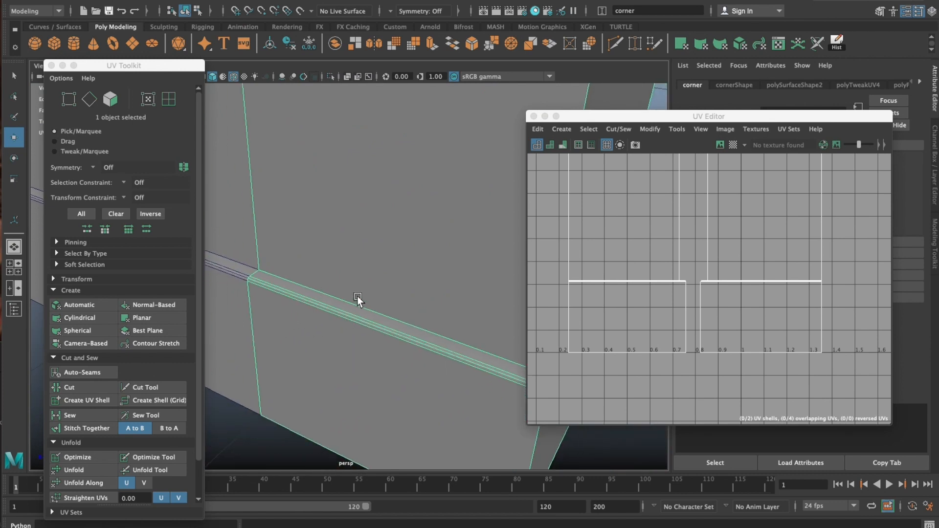
right_click_drag(356, 317, 676, 262, "alt")
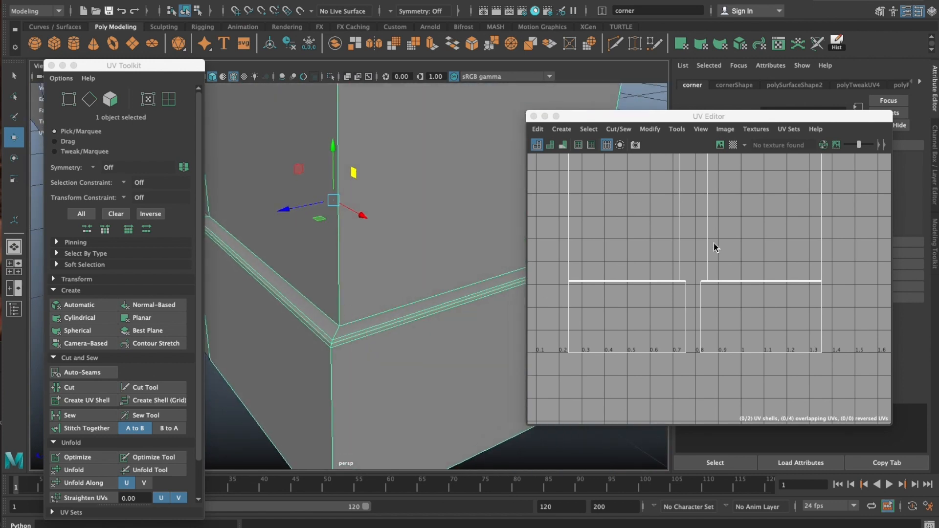
right_click_drag(581, 278, 577, 244)
left_click_drag(548, 263, 691, 298)
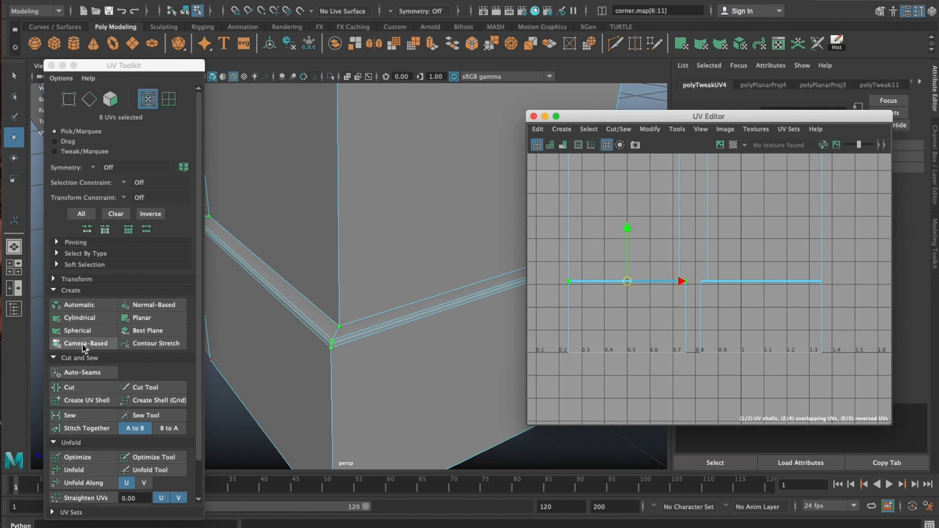
left_click(85, 471)
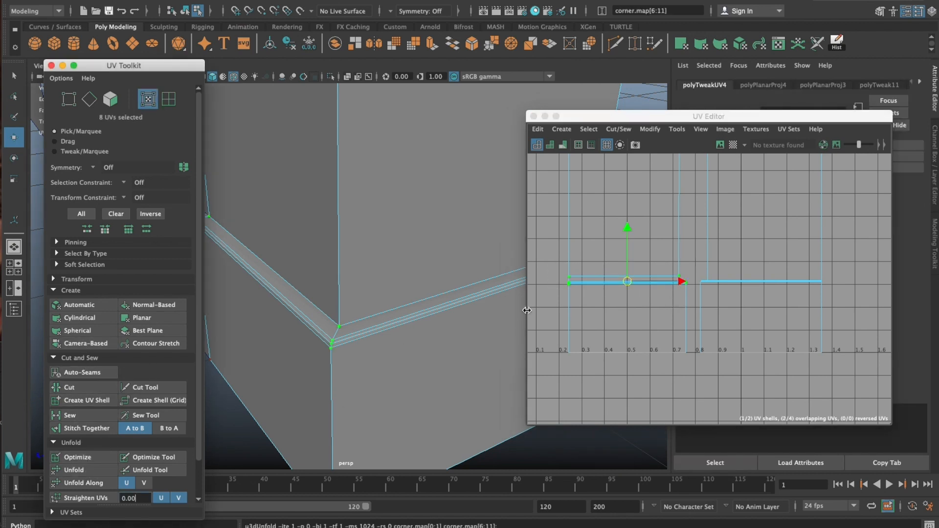
Unfold the eight trim UVs on the side wall's shell and return to object selection
left_click_drag(586, 309, 560, 274)
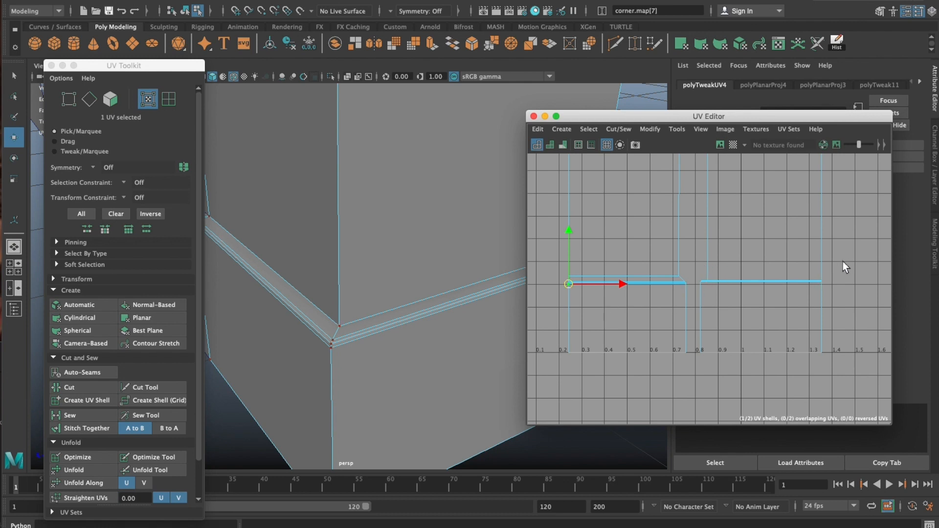
left_click_drag(718, 295, 693, 300)
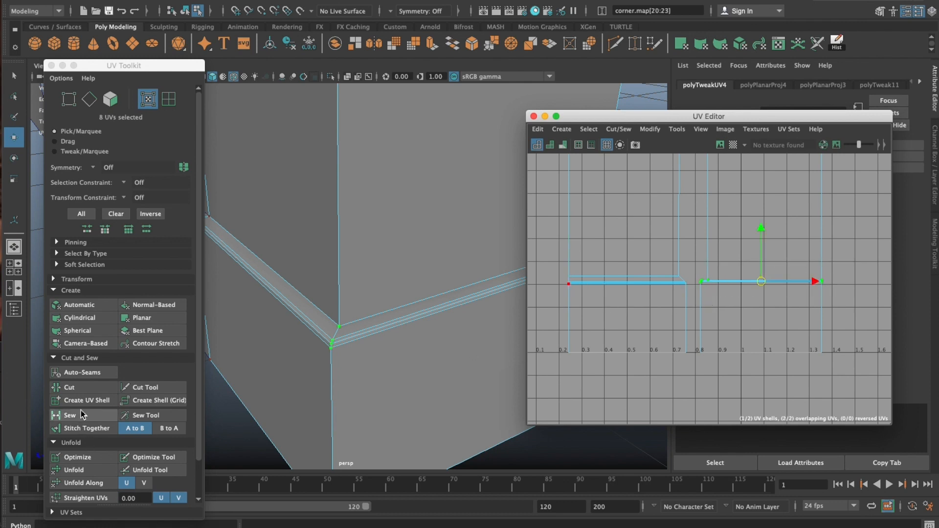
left_click(81, 474)
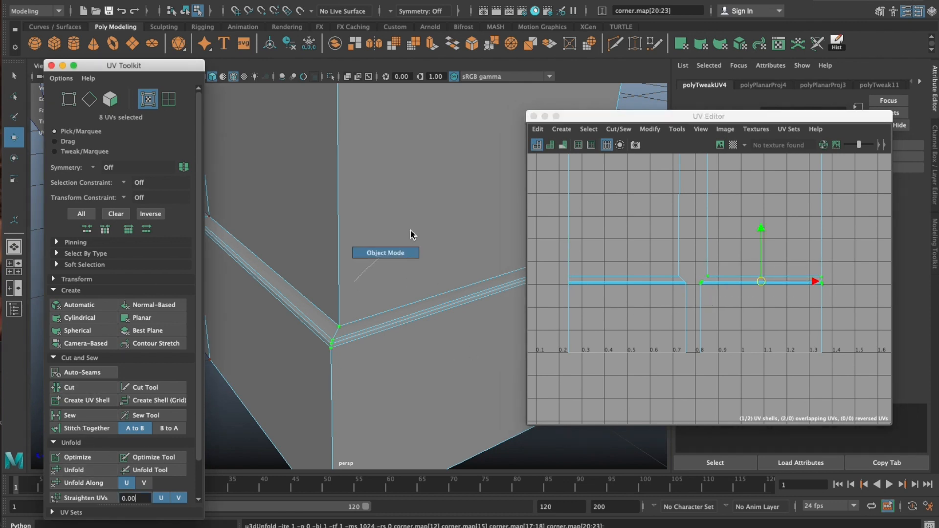
key("F8")
Preview the checker pattern on the corner piece to check for stretching, and turn it off again
left_click(734, 145)
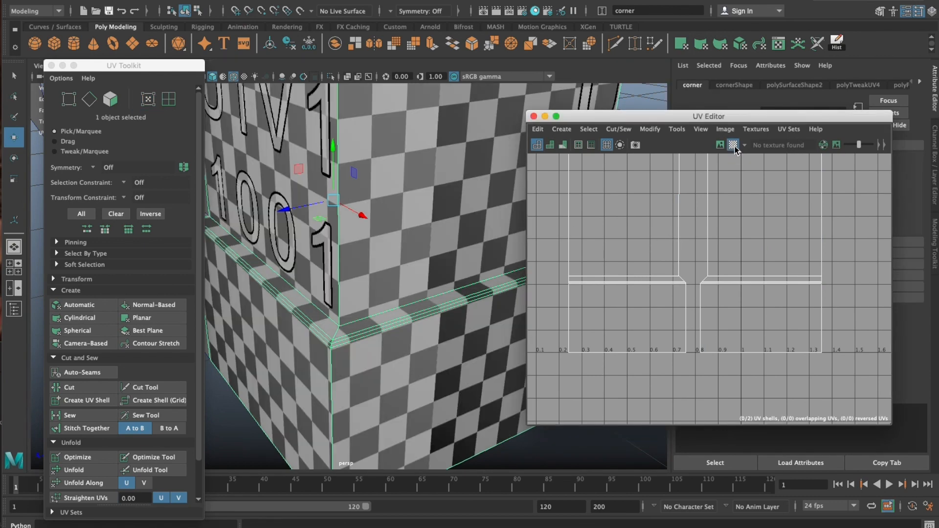
key("f")
left_click(738, 144)
scroll(680, 296, "down", 3)
Try to nudge the side wall's UV shell horizontally, and undo the move
right_click_drag(679, 295, 685, 247)
left_click(685, 246)
left_click(683, 326)
left_click(683, 330)
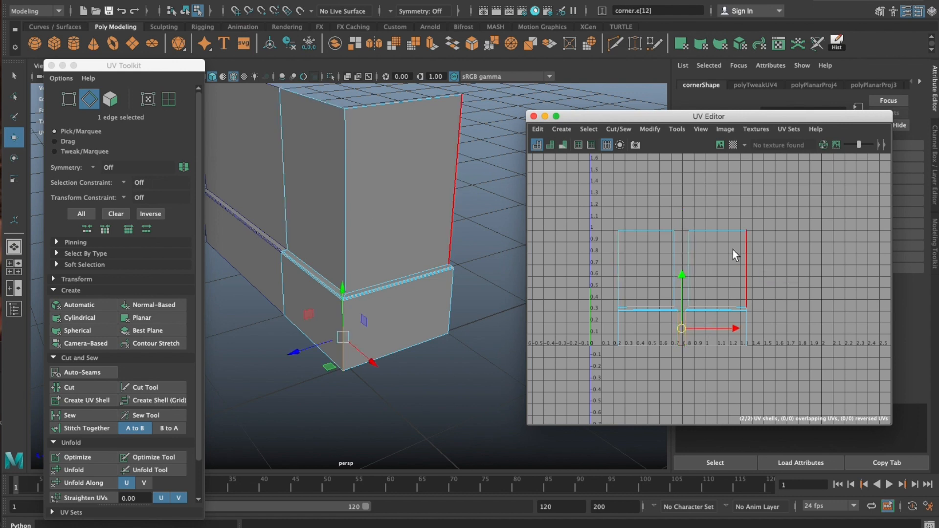
left_click(705, 252)
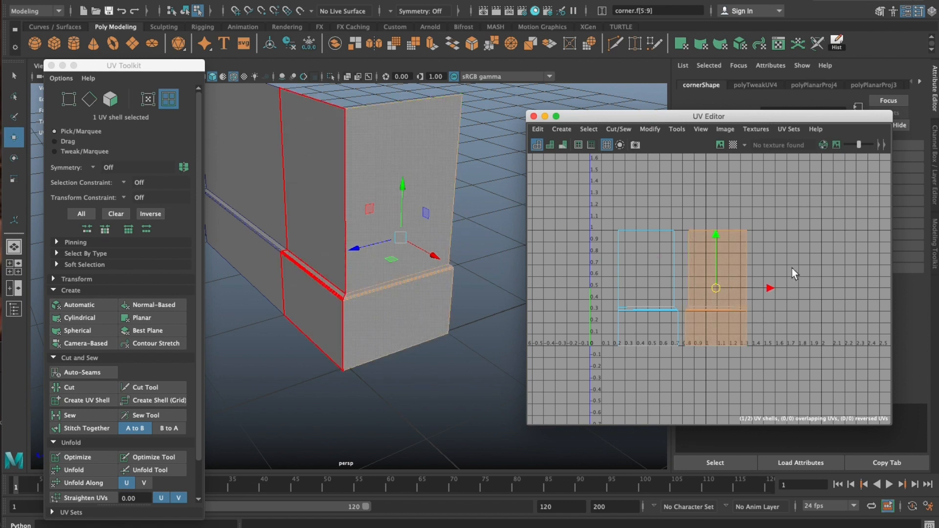
mouse_move(751, 283)
left_mouse_down()
mouse_move(805, 284)
mouse_move(756, 279)
left_mouse_up()
key("ctrl+z")
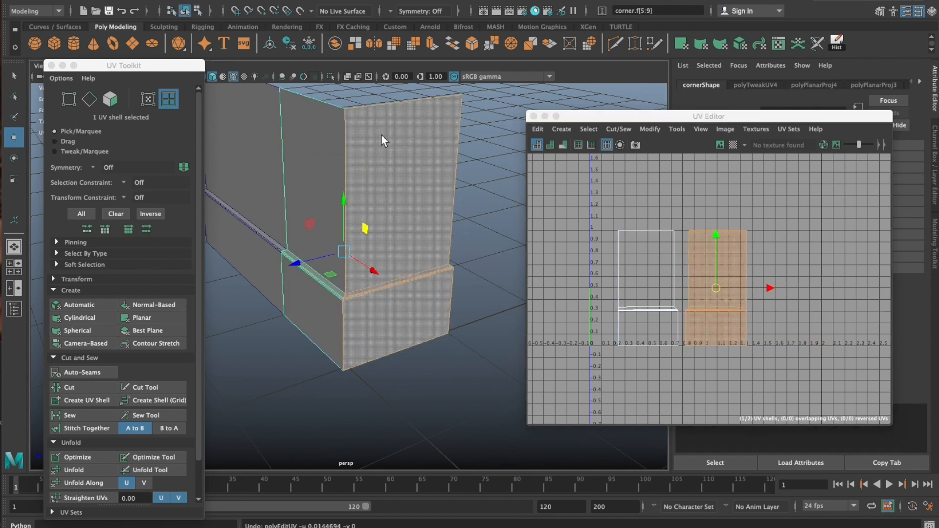
Return the corner piece to object selection and close the UV Toolkit and UV Editor
key("F8")
left_click(437, 177)
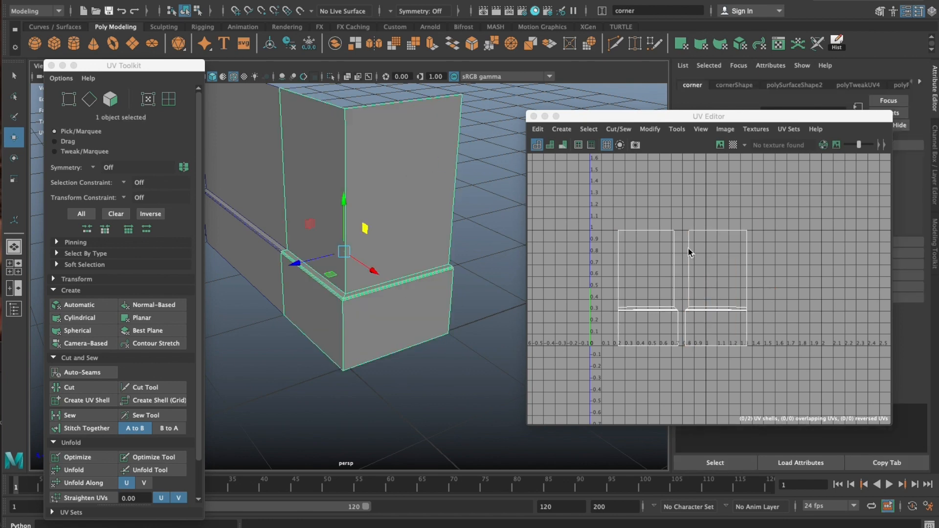
left_click_drag(378, 243, 373, 235, "alt")
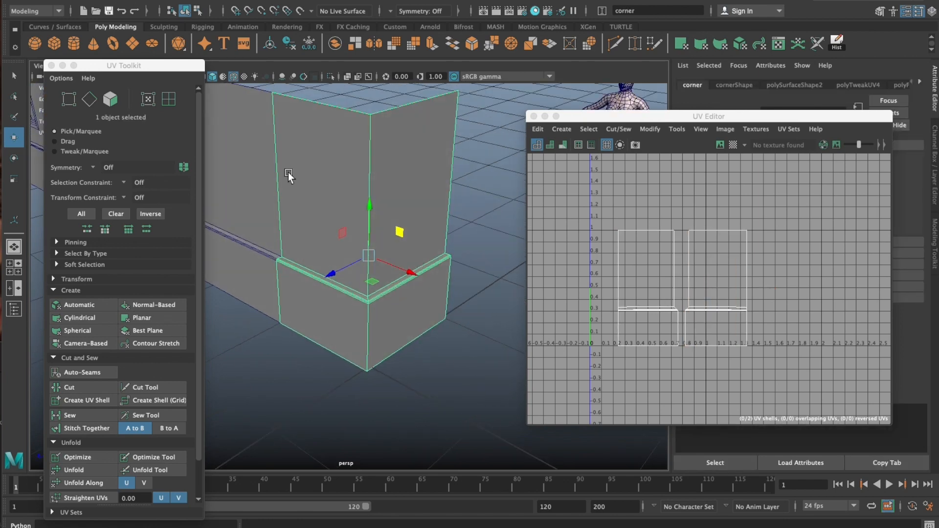
left_click(51, 65)
left_click(534, 117)
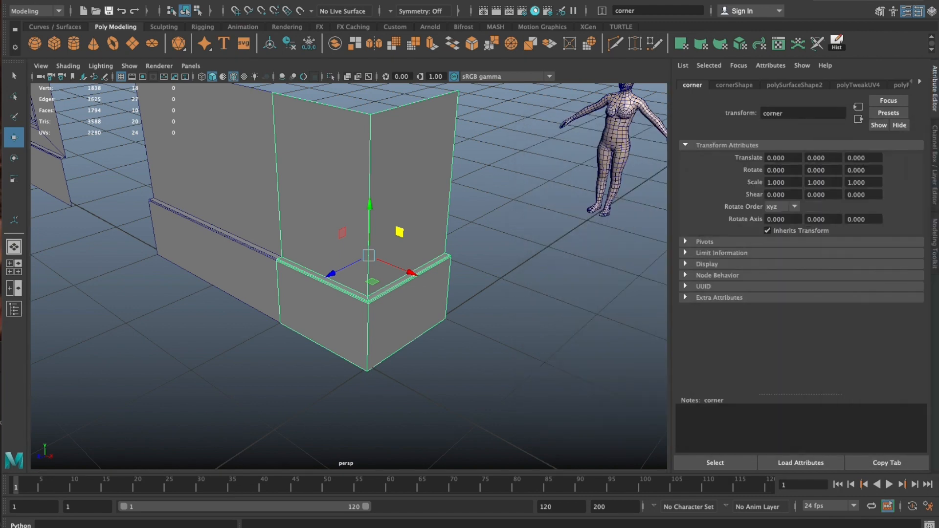
Select the door frame mesh and turn off its checker pattern display
middle_click_drag(253, 300, 591, 423, "alt")
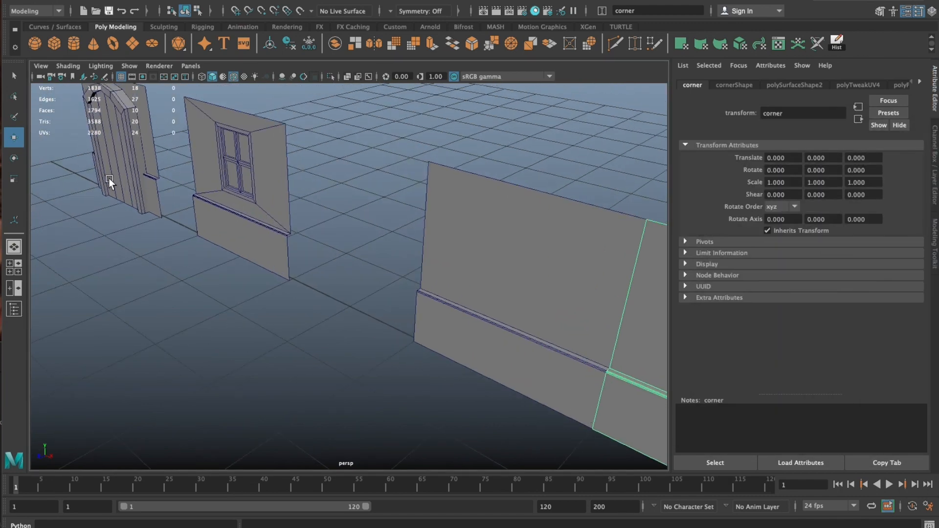
left_click(108, 179)
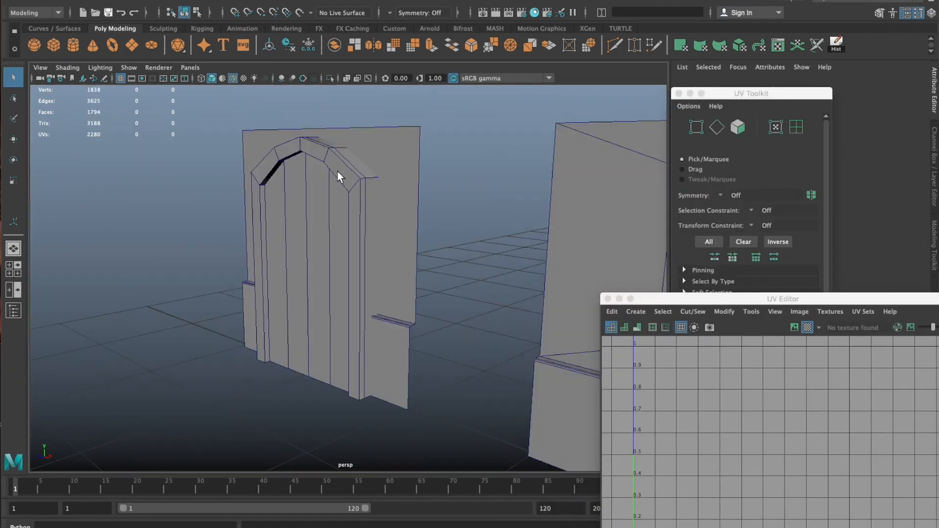
left_click(339, 177)
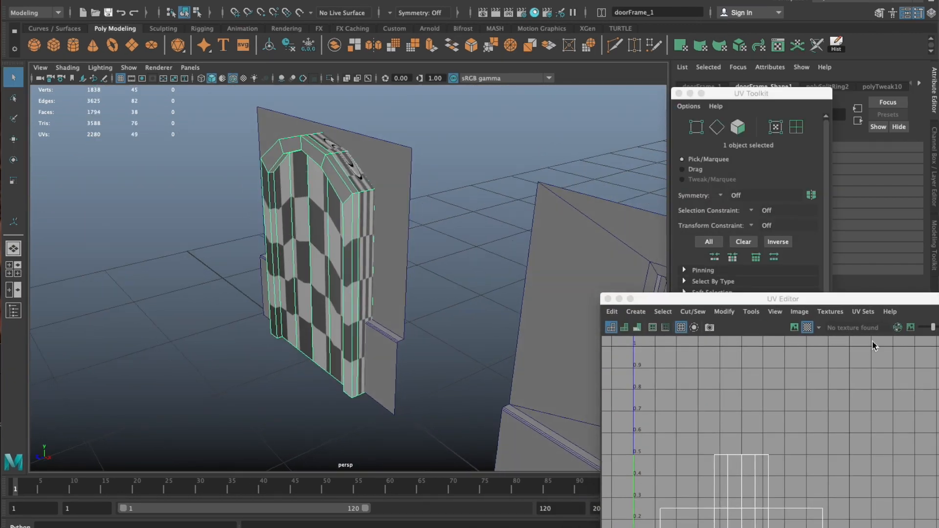
left_click(807, 328)
Delete the door frame's hidden faces: the seven along its back and those on its underside
right_click_drag(499, 153, 509, 174)
left_click_drag(510, 177, 369, 155, "alt")
left_click(182, 119)
left_click_drag(280, 236, 290, 204, "alt")
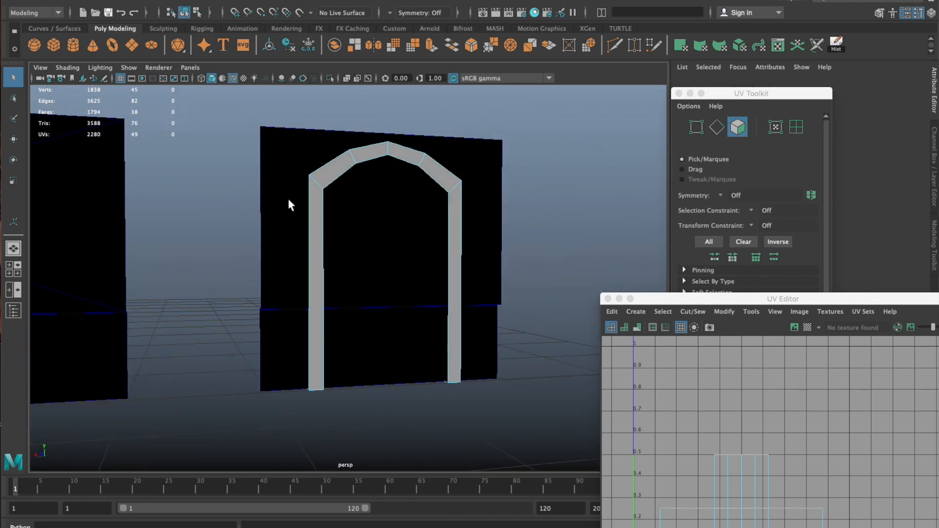
left_click(315, 222)
left_click(330, 169, "shift")
left_click(362, 161, "shift")
left_click(400, 157, "shift")
left_click(430, 169, "shift")
left_click(454, 188, "shift")
left_click(457, 205, "shift")
left_click_drag(433, 267, 377, 268, "alt")
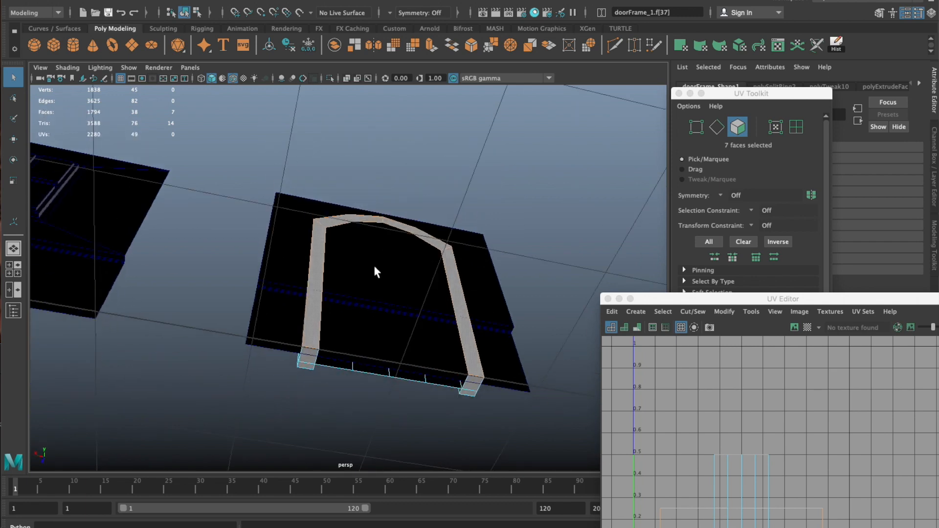
left_click(307, 364, "shift")
left_click(472, 385, "shift")
left_click(467, 391, "shift")
left_click(443, 385, "shift")
left_click_drag(435, 289, 487, 294, "alt")
left_click(308, 177, "shift")
left_click_drag(310, 177, 308, 245, "alt")
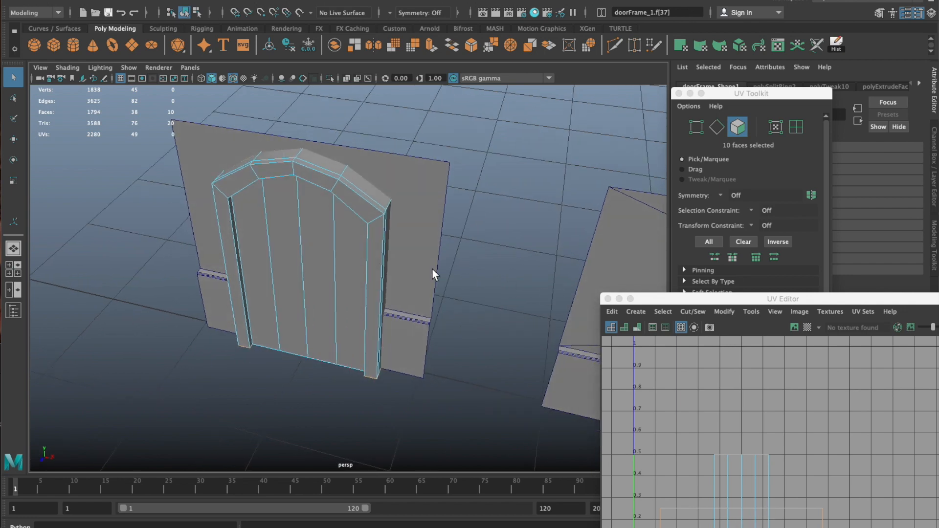
left_click_drag(315, 234, 517, 197, "alt")
key("Delete")
Delete the extra edge loop running along the outer side of the door frame near its front edge
left_click_drag(436, 234, 325, 244, "alt")
key("F10")
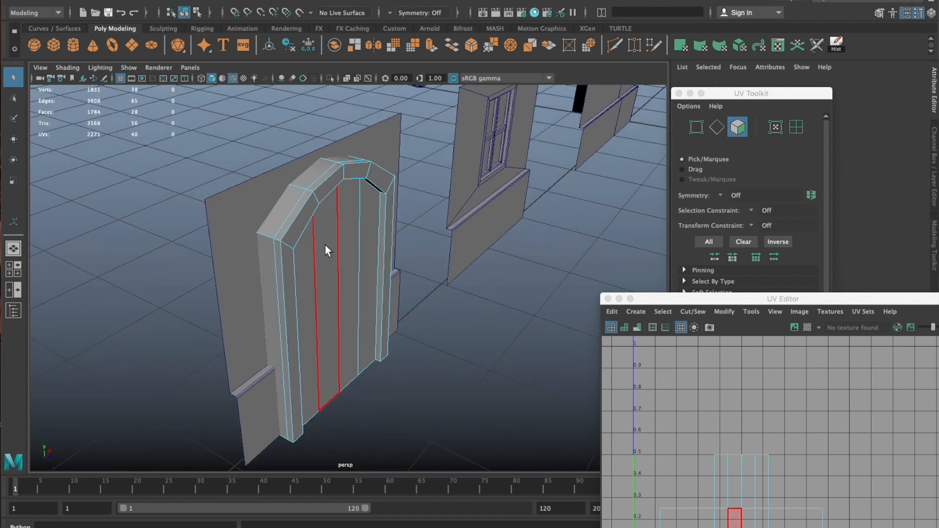
double_click(283, 223)
left_click_drag(284, 222, 301, 172, "alt")
key("4")
left_click_drag(376, 211, 331, 284, "alt")
key("5")
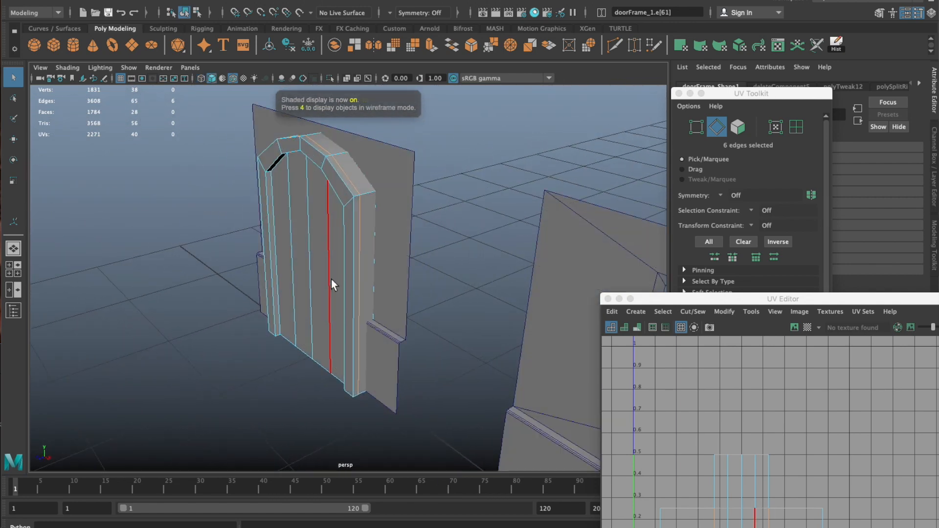
key("Delete")
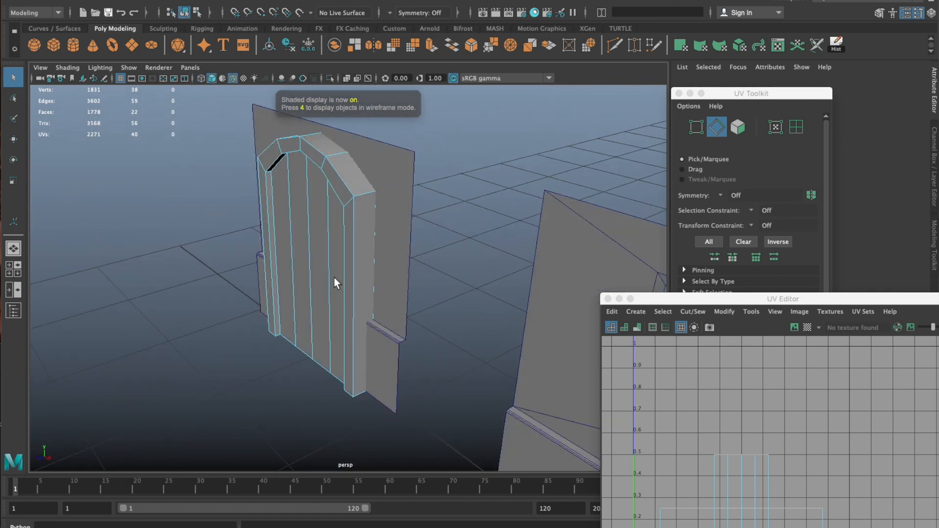
Check the arch for leftover vertices in vertex selection and undo the edge loop deletion
left_click_drag(331, 280, 312, 274, "alt")
right_click_drag(312, 274, 473, 319, "alt")
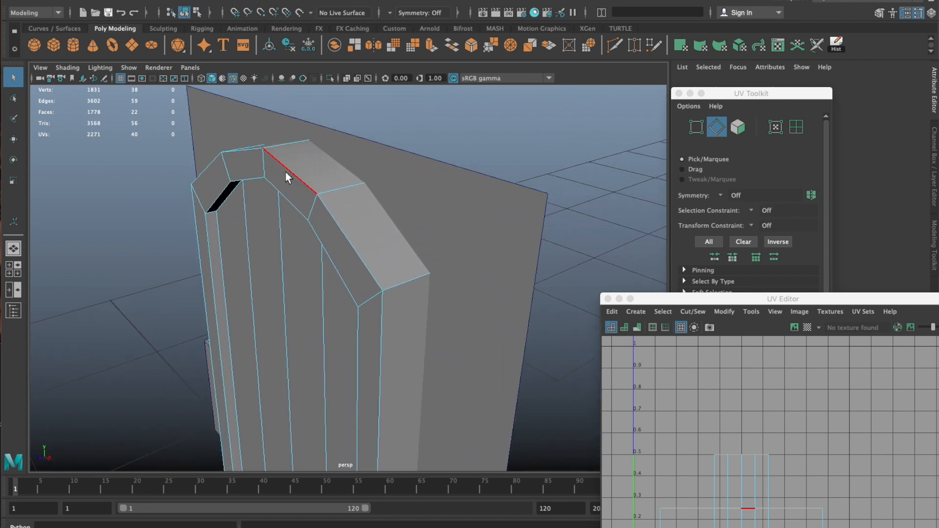
right_click(354, 200)
left_click(299, 199)
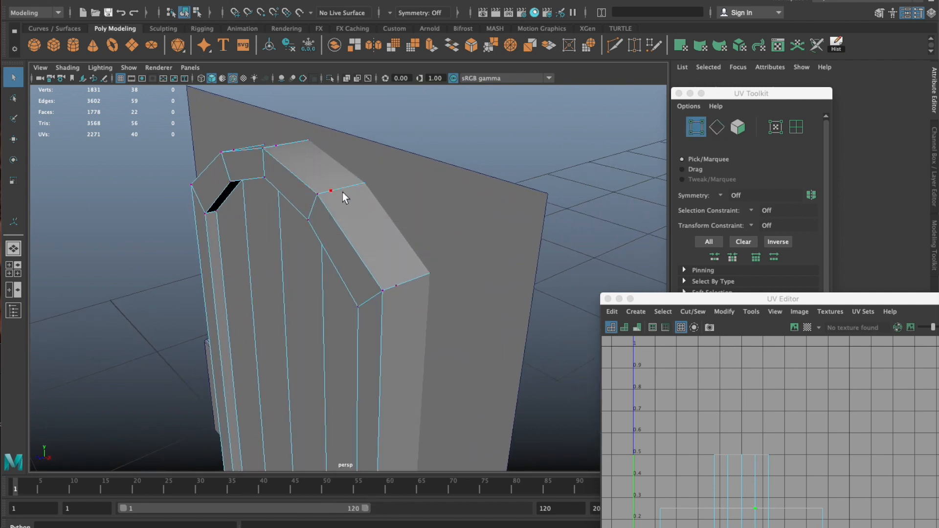
left_click(332, 191)
left_click(343, 201)
key("ctrl+z")
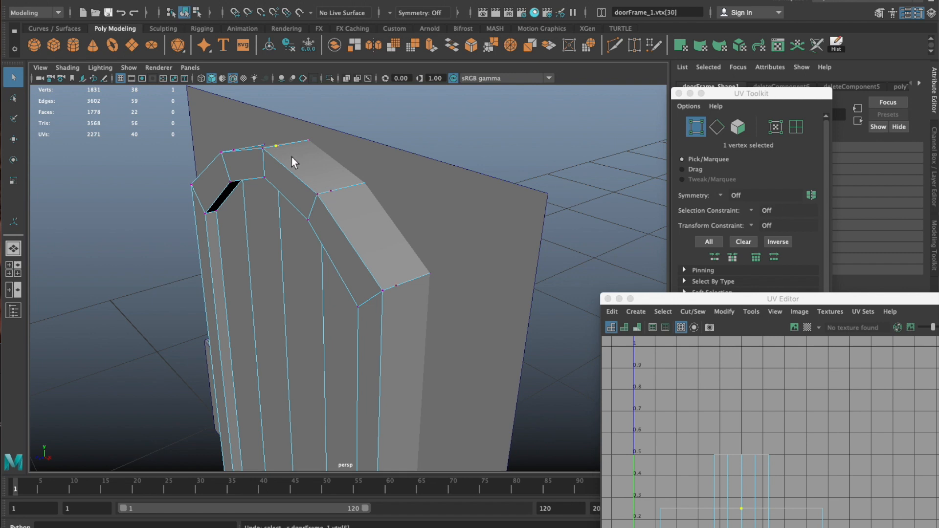
left_click(298, 175)
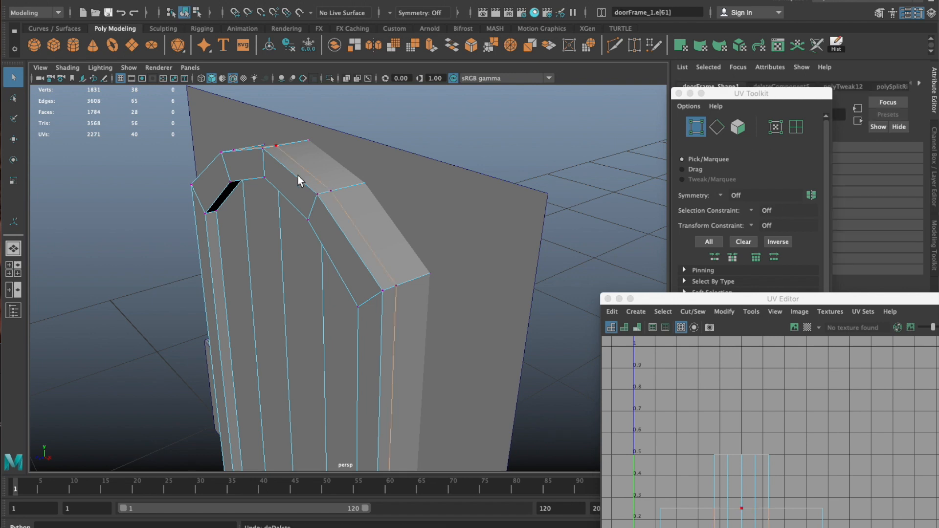
Delete the extra edge loop along the outer side of the door frame together with its vertices, and check in vertex selection
right_click_drag(353, 245, 347, 213)
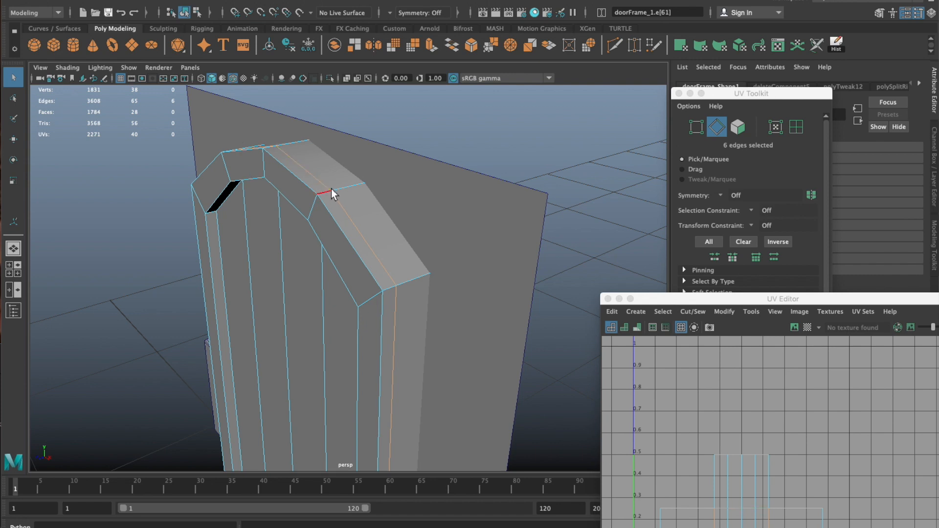
right_click_drag(331, 161, 267, 184, "shift")
right_click_drag(331, 186, 285, 184)
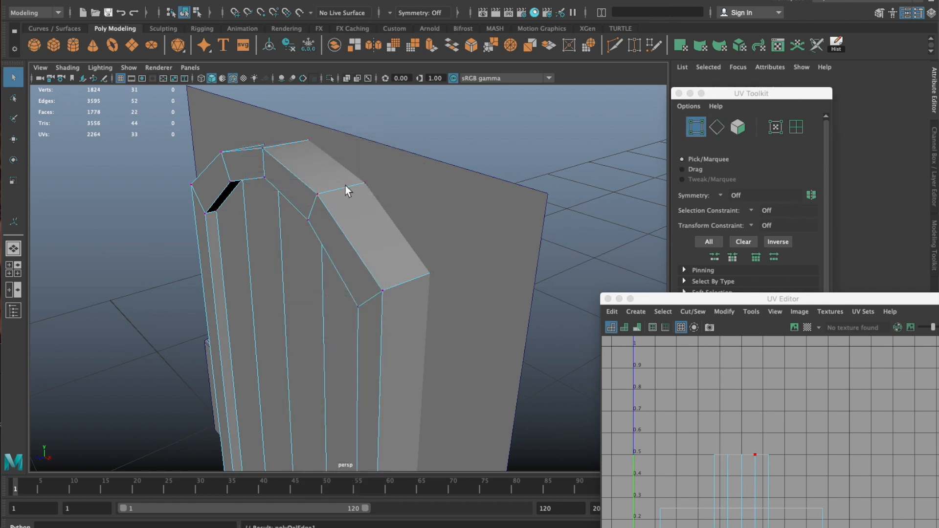
Select the four door panel faces inside the arch and extract them from the door frame as a separate object
scroll(379, 236, "down", 3)
left_click_drag(380, 237, 361, 234, "alt")
right_click_drag(361, 234, 371, 224)
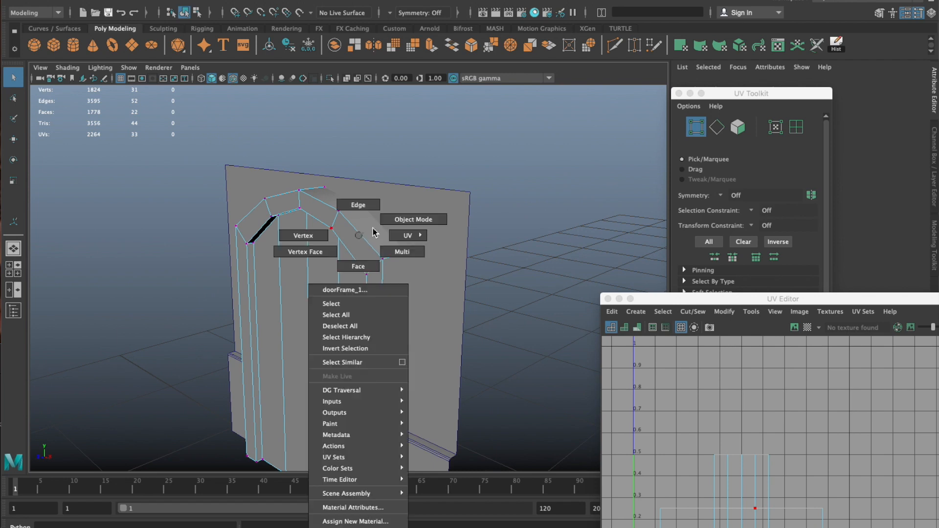
left_click_drag(371, 225, 357, 193, "alt")
right_click_drag(353, 187, 352, 215)
left_click(268, 220)
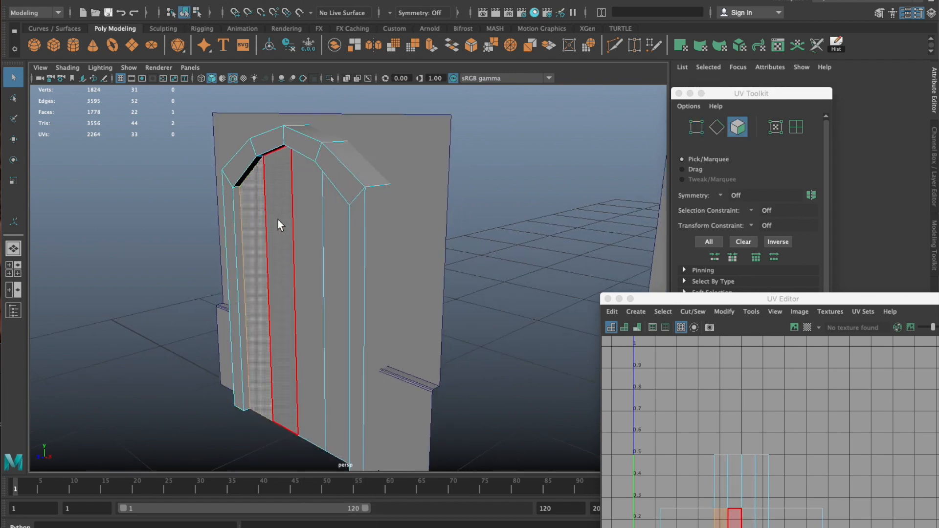
left_click(286, 220, "shift")
left_click(308, 222, "shift")
left_click(331, 227, "shift")
mouse_move(331, 227)
left_mouse_down("alt")
mouse_move(345, 227)
mouse_move(349, 213)
mouse_move(360, 232)
mouse_move(338, 238)
left_mouse_up("alt")
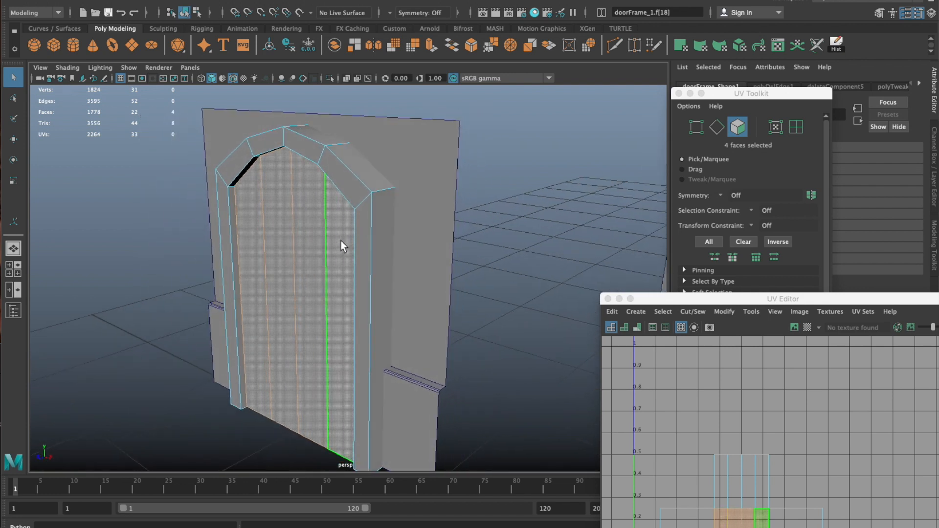
left_click(229, 1)
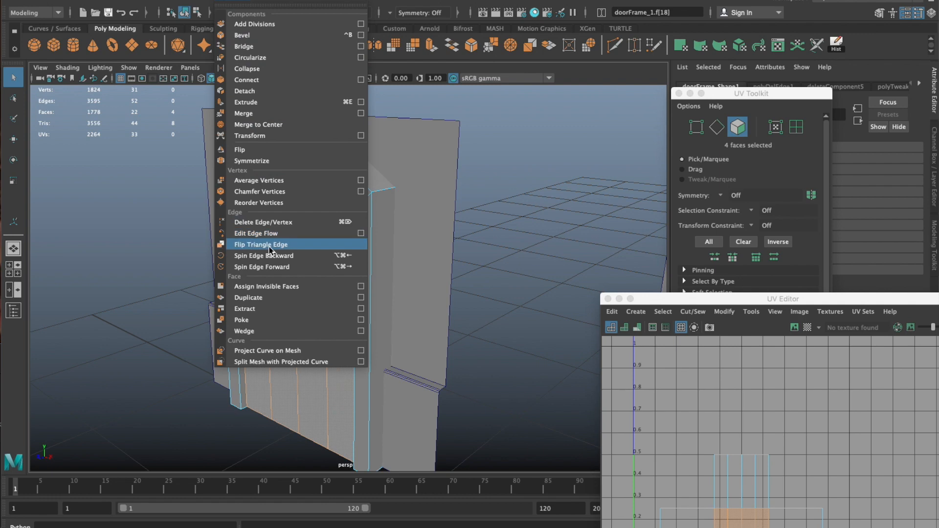
left_click(166, 260)
right_click_drag(310, 158, 321, 343, "shift")
key("q")
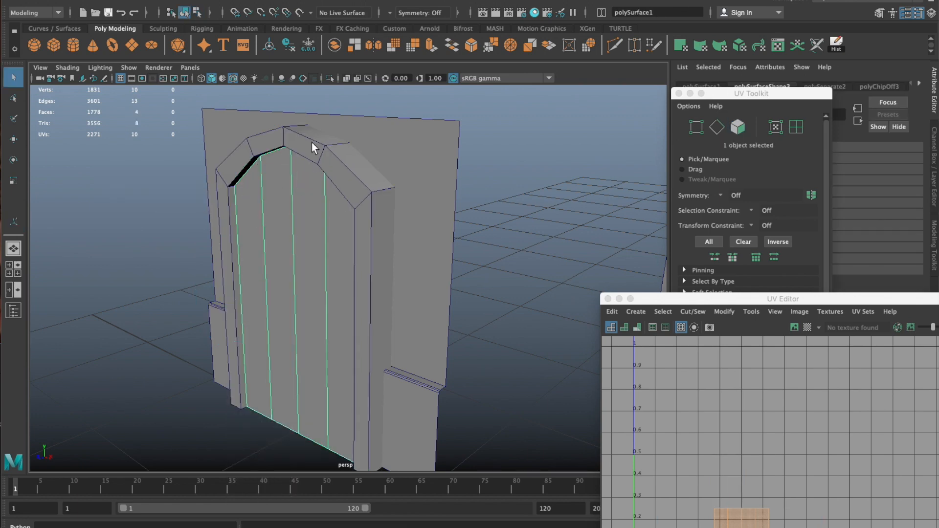
Planar map the extracted door panel from the Z axis, fitted to the bounding box with the image width/height ratio kept
left_click(295, 169)
left_click_drag(729, 299, 484, 119)
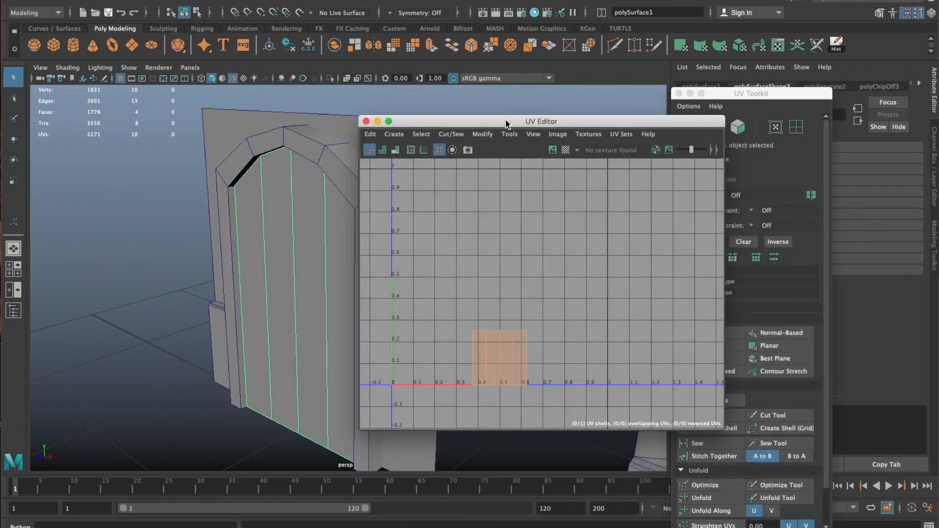
left_click_drag(569, 118, 517, 86)
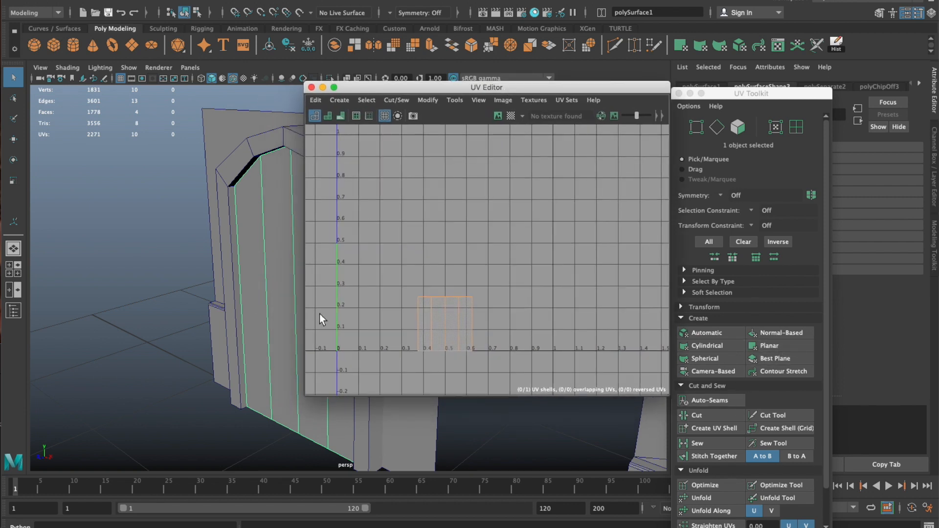
key("w")
left_click(775, 346, "shift")
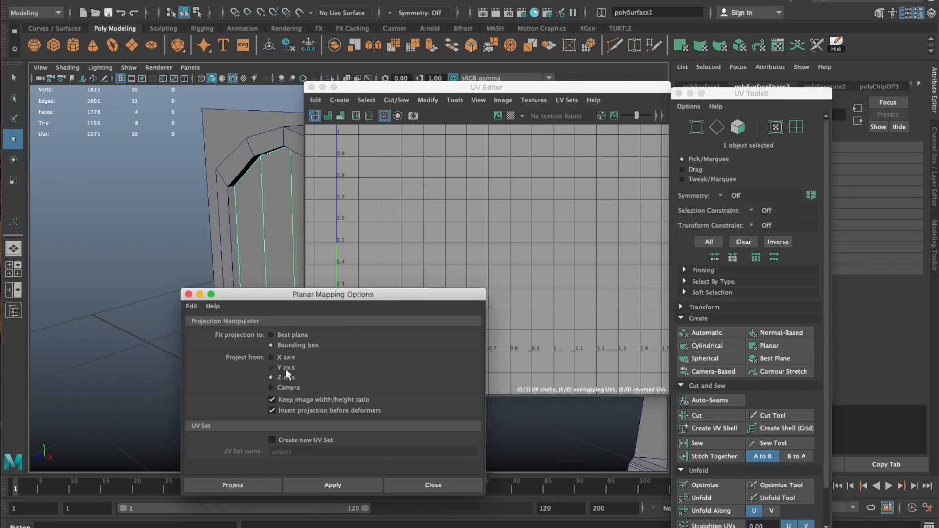
left_click(340, 481)
left_click(451, 483)
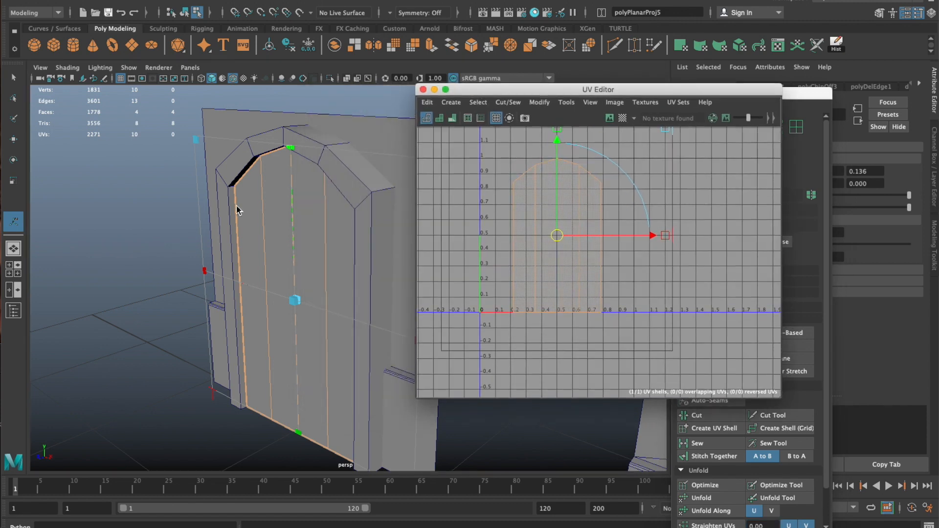
key("q")
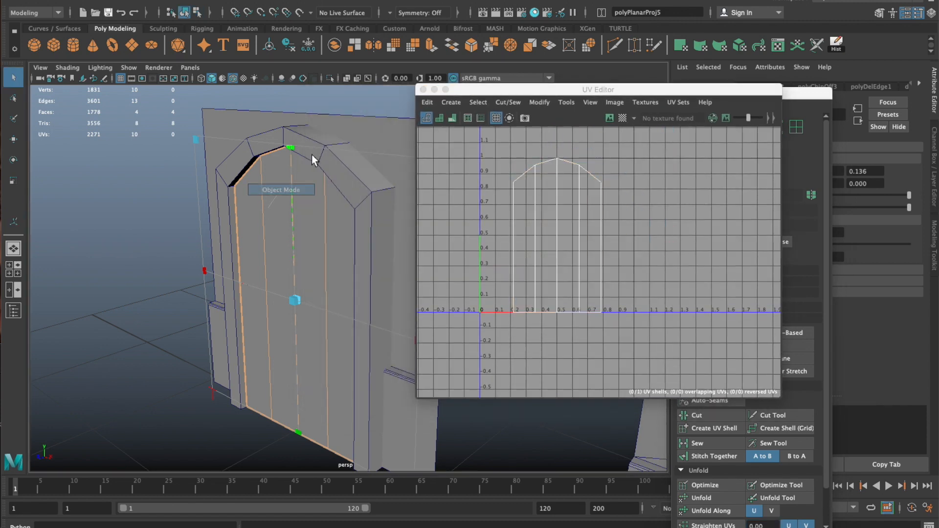
Planar map the door frame with the same projection settings, and check where the arch's outer faces lie in its UV layout
left_click(336, 158)
mouse_move(336, 158)
left_mouse_down("alt")
mouse_move(290, 158)
mouse_move(321, 158)
left_mouse_up("alt")
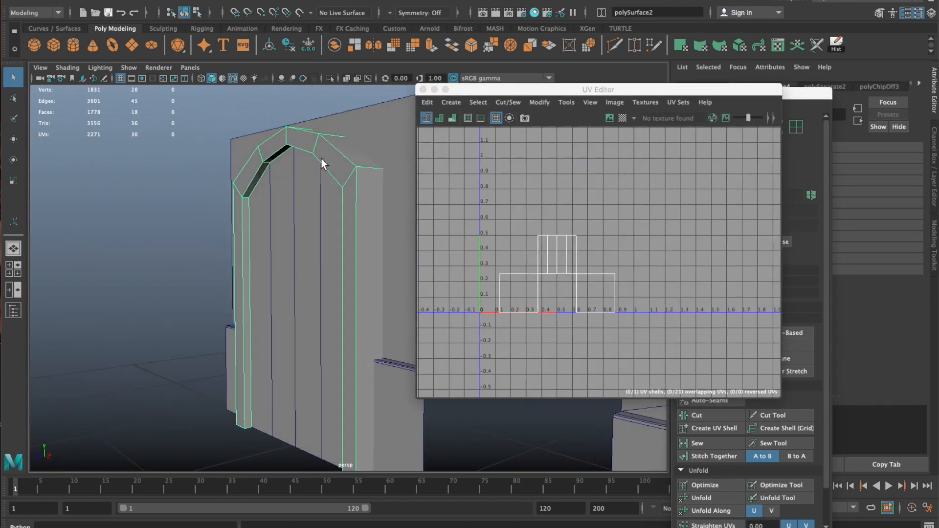
left_click_drag(519, 92, 405, 97)
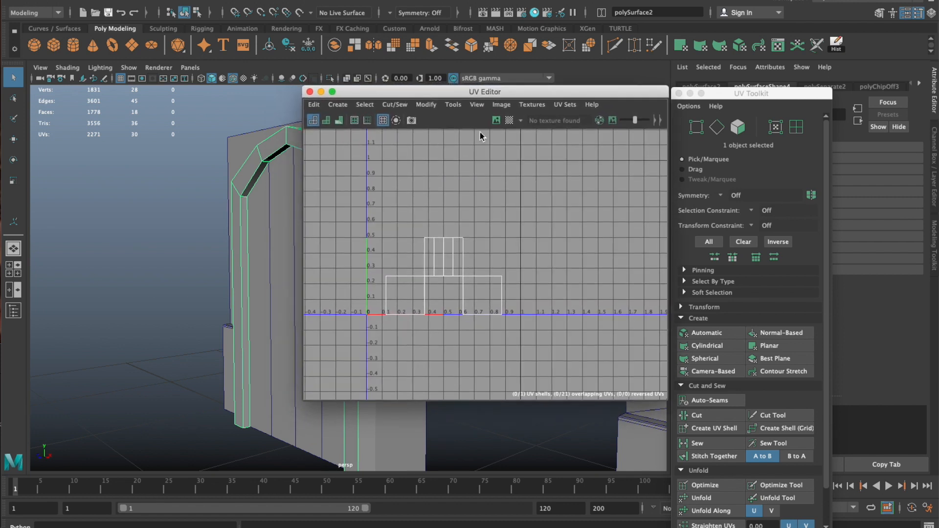
left_click(781, 352)
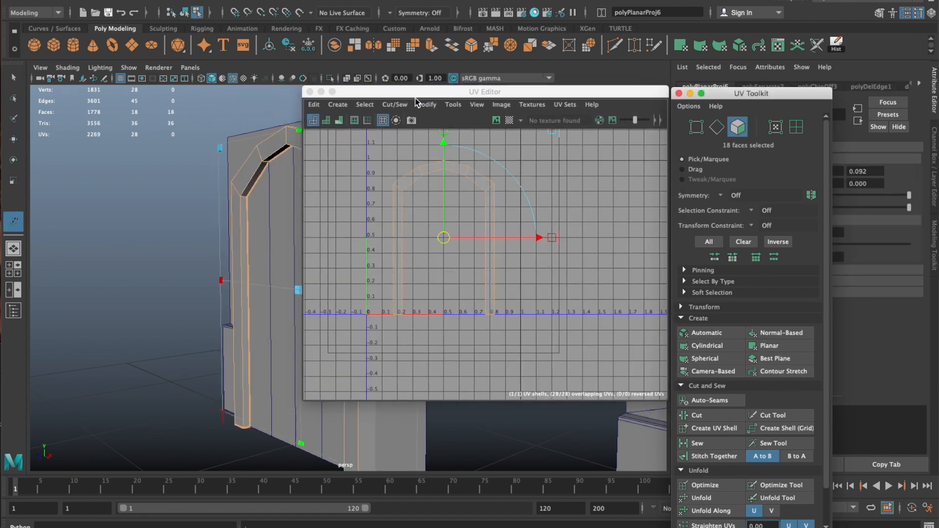
left_click_drag(418, 94, 573, 106)
right_click_drag(374, 177, 377, 185)
scroll(360, 153, "up", 3)
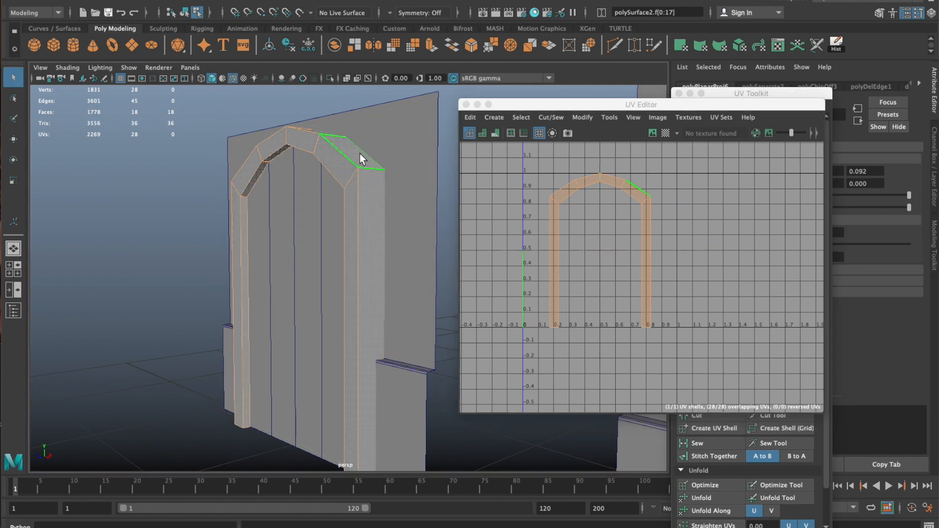
left_click(359, 154)
left_click_drag(360, 162, 357, 139, "alt")
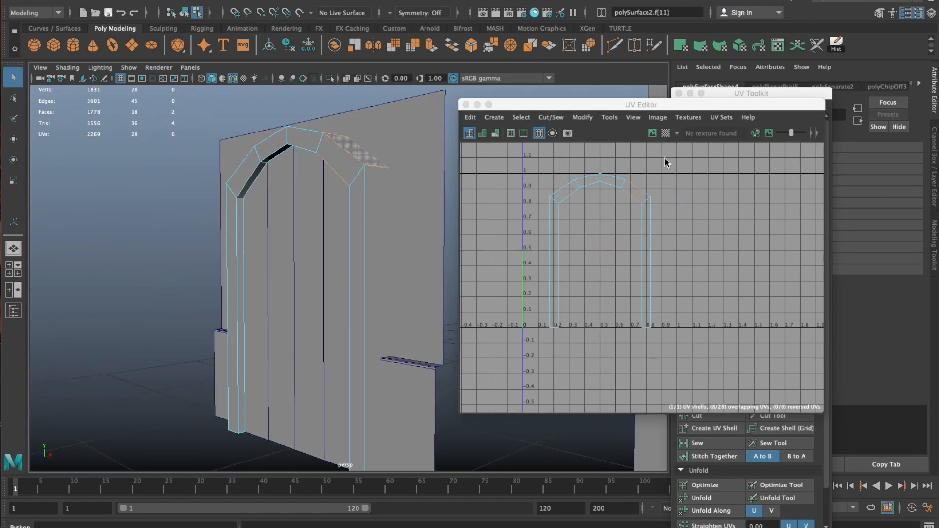
right_click_drag(334, 164, 342, 154)
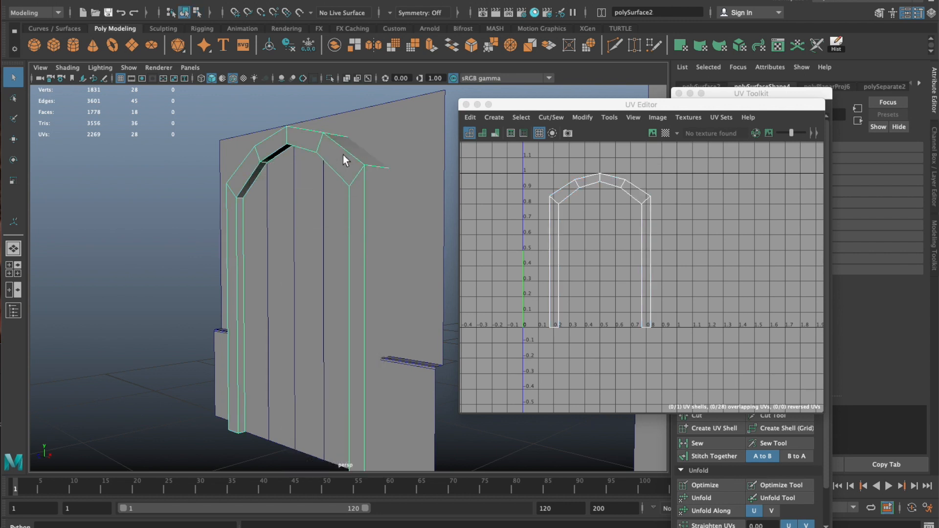
Try to unfold the door frame's whole UV shell with the Unfold3D method at 1 iteration, and inspect the layout
left_click_drag(577, 104, 430, 114)
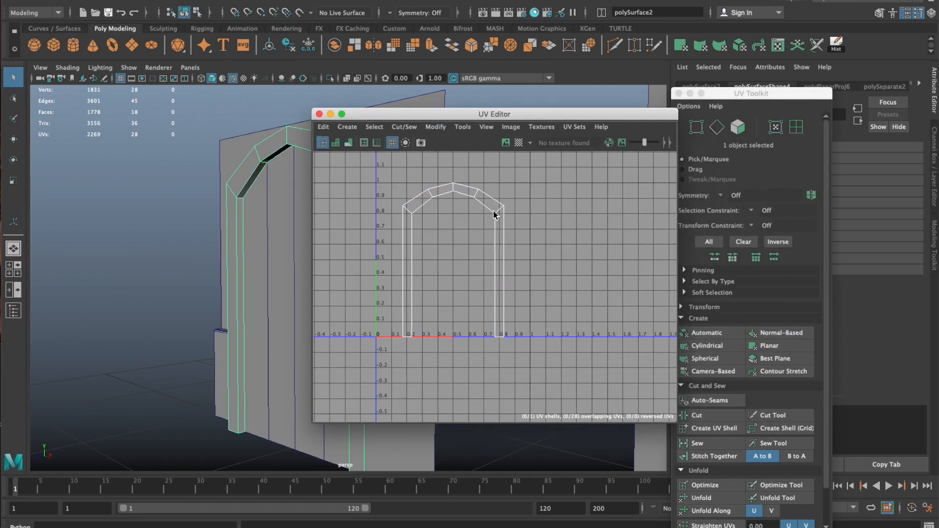
left_click(447, 193)
right_click_drag(566, 177, 437, 171, "shift")
left_click(192, 306)
left_click(215, 329)
left_click_drag(318, 293, 731, 245)
left_click(779, 436)
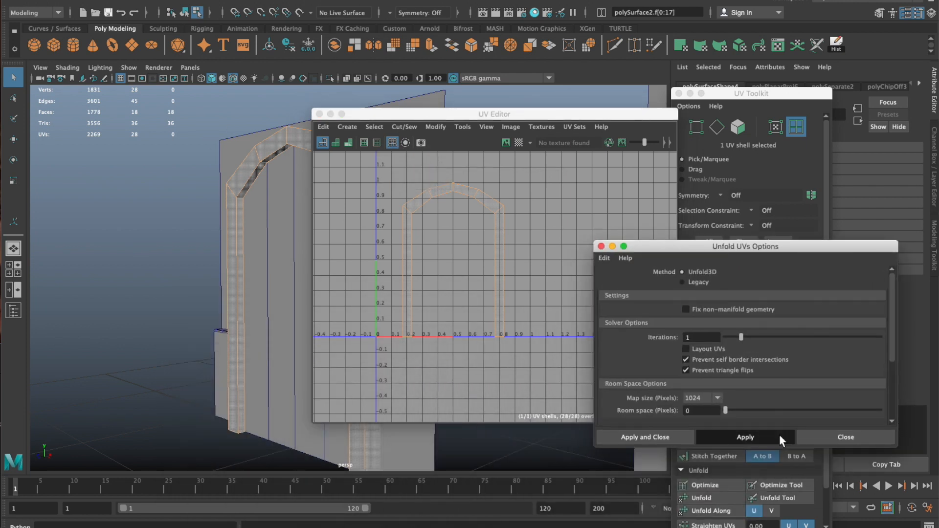
scroll(465, 191, "up", 5)
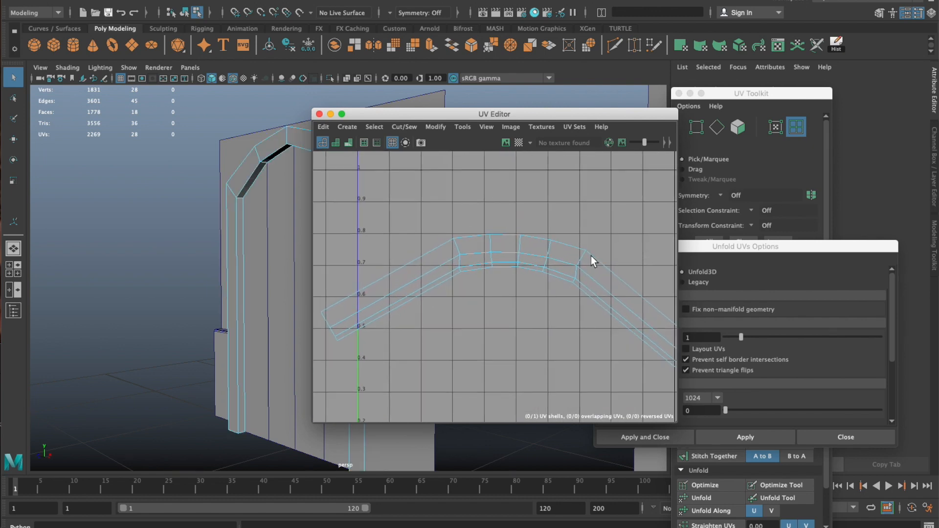
left_click(475, 191)
left_click(485, 181)
left_click(503, 203)
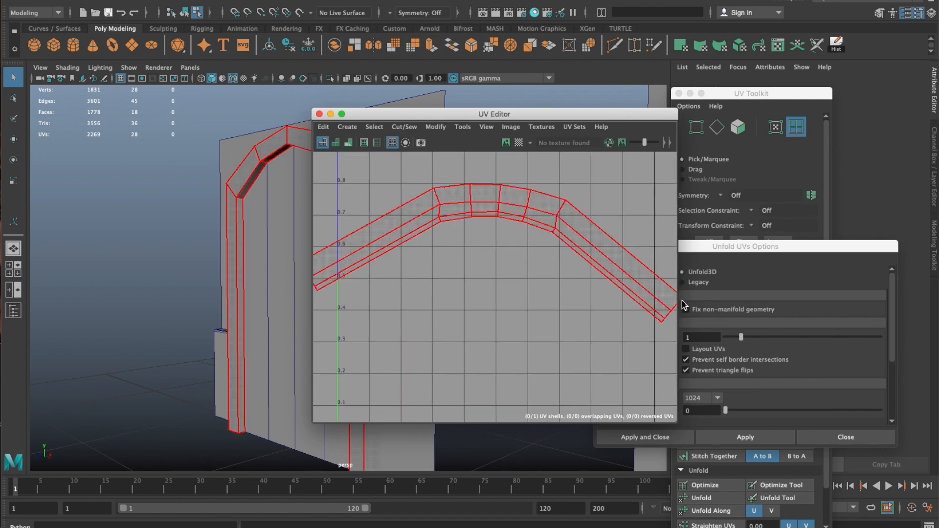
middle_click_drag(232, 213, 159, 200, "alt")
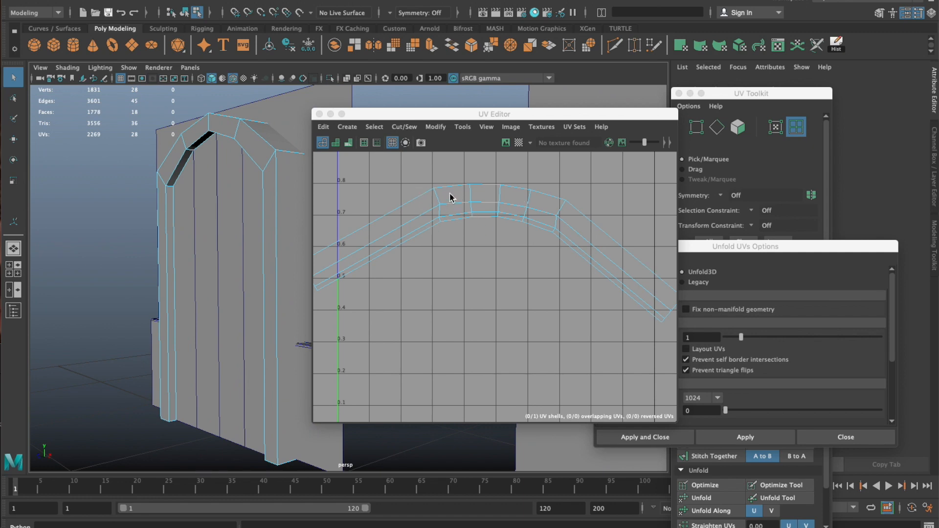
Undo the Unfold3D unfolding of the door frame's UV shell
key("super+z")
key("super+z")
key("super+z")
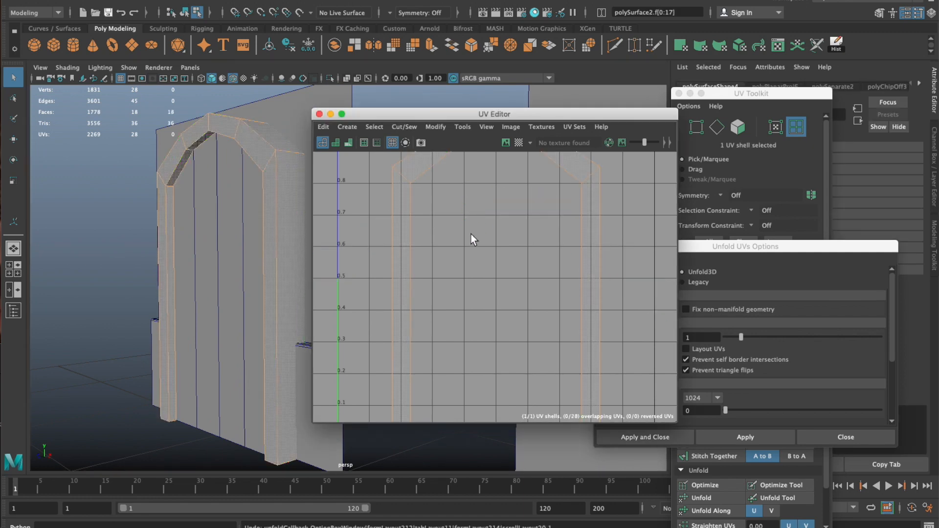
Set the unfold method to Legacy and clear the view of the door frame for selecting UVs
scroll(472, 239, "down", 2)
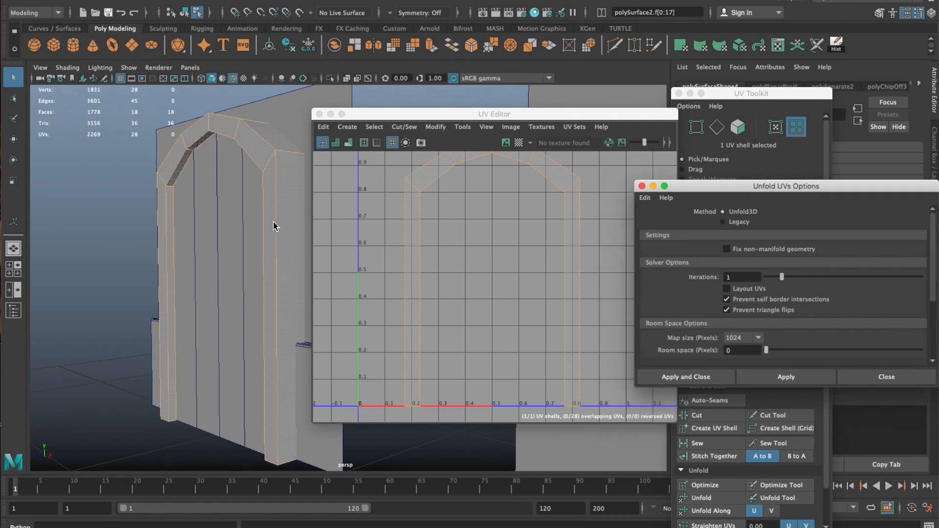
left_click(742, 224)
left_click(568, 274)
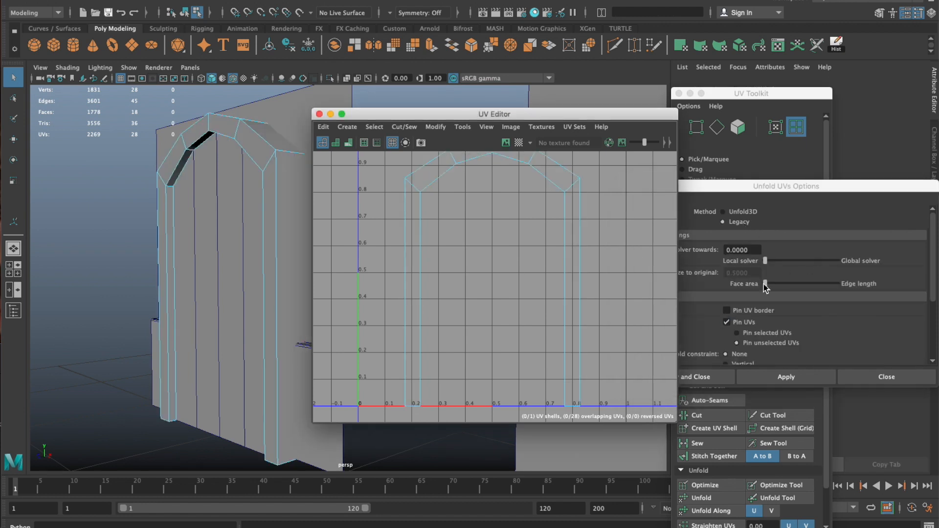
left_click(773, 185)
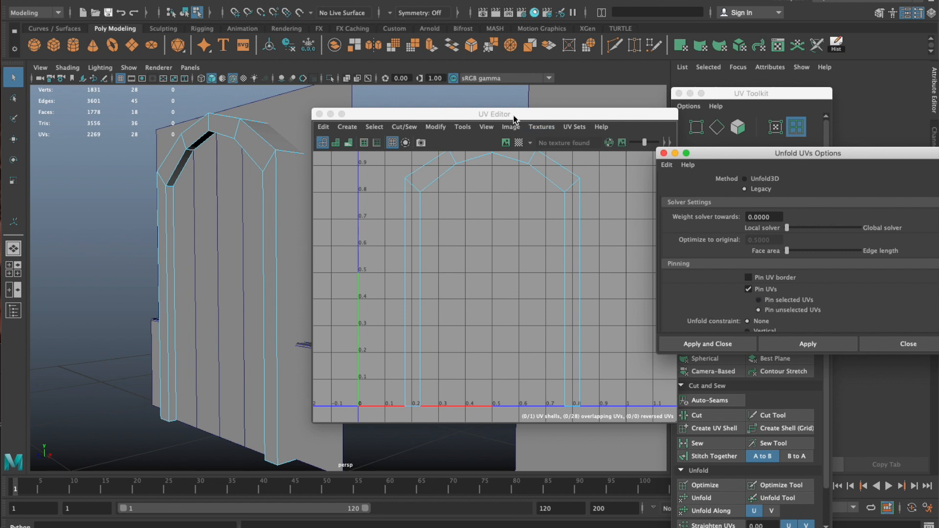
left_click_drag(515, 120, 623, 188)
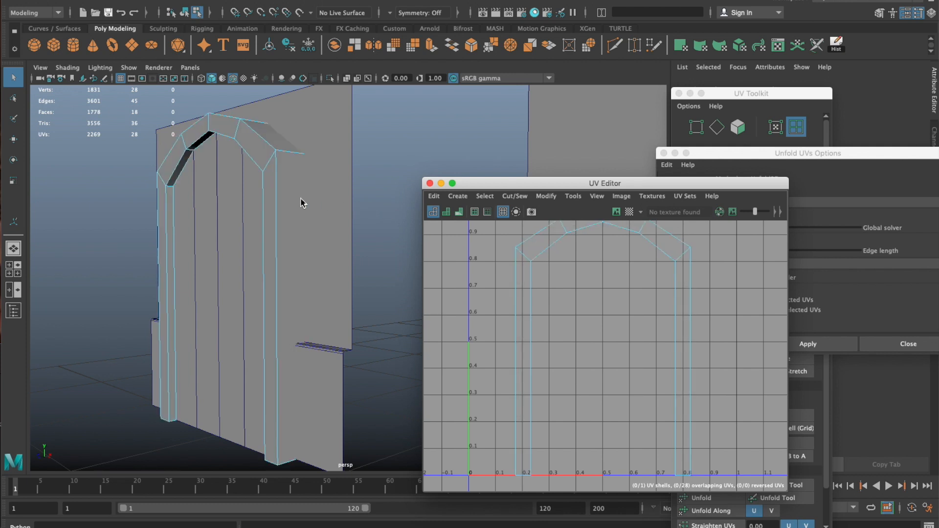
Select the UVs along the door frame's front outer edge, from one post's base over the arch to the other's base
right_click(256, 144)
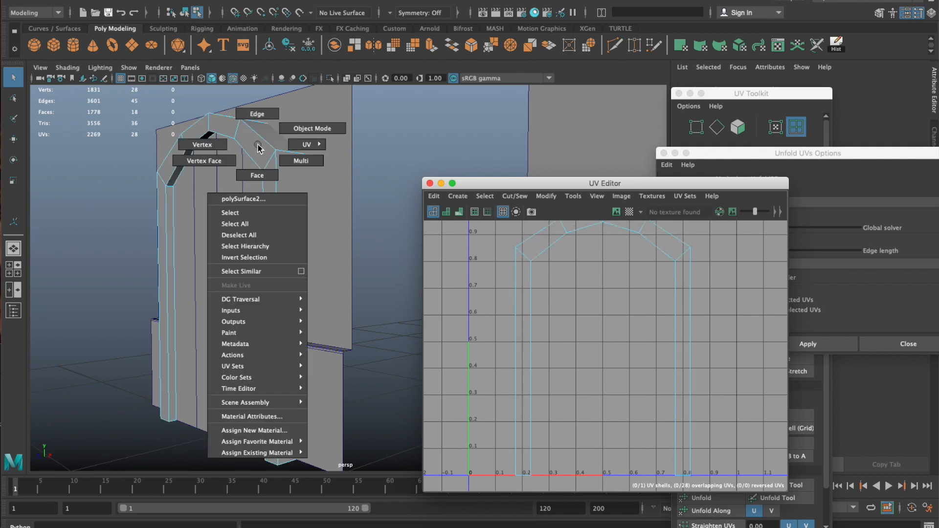
right_click_drag(253, 139, 350, 143)
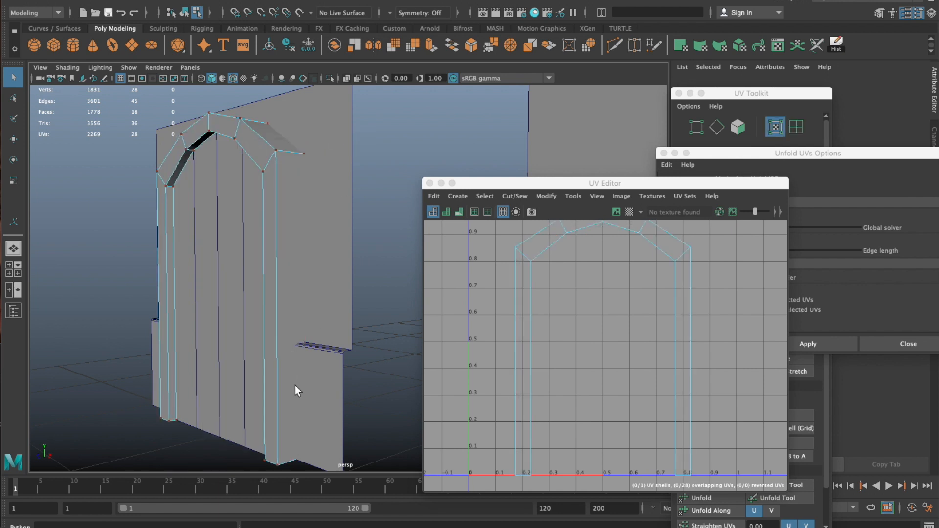
left_click(281, 462)
left_click(283, 157, "shift")
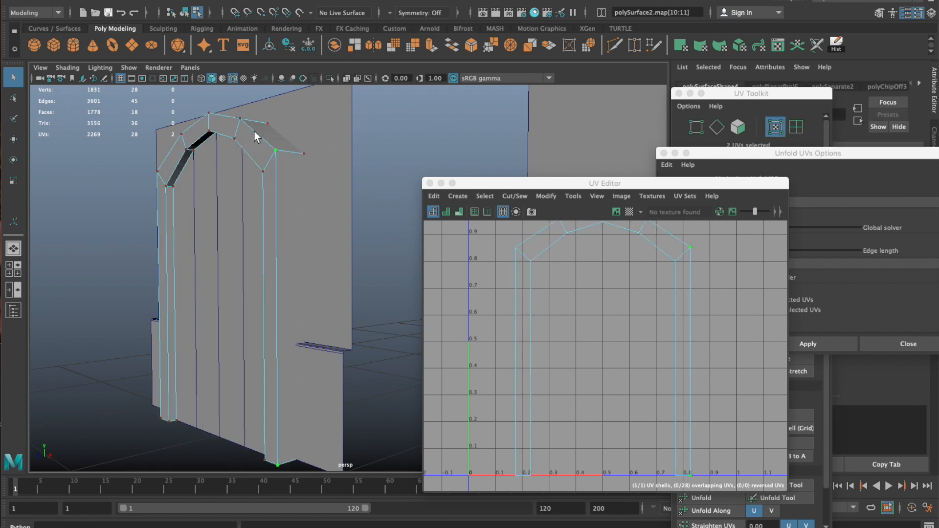
left_click(240, 119, "shift")
mouse_move(244, 123)
left_mouse_down("alt")
mouse_move(231, 143)
mouse_move(255, 131)
left_mouse_up("alt")
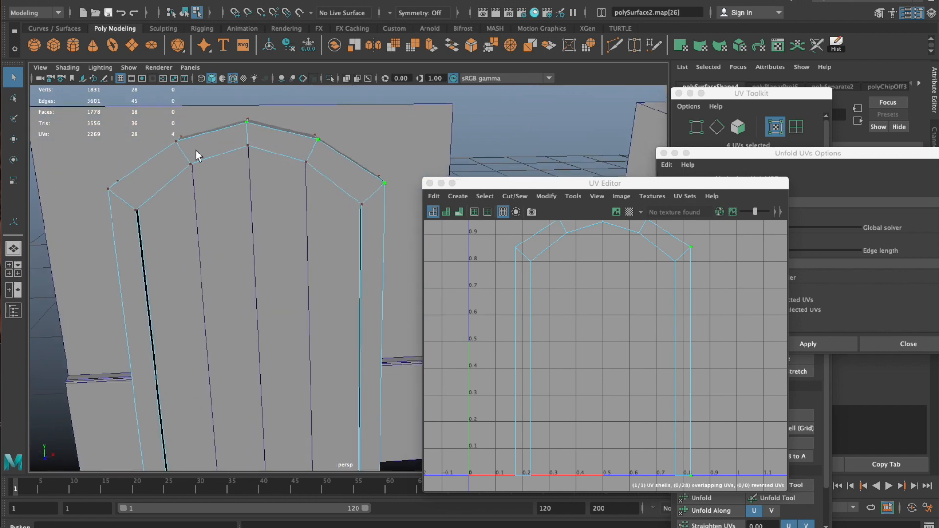
left_click_drag(166, 166, 247, 152, "alt")
left_click(173, 203, "shift")
left_click_drag(231, 272, 299, 318, "alt")
left_click(240, 389, "shift")
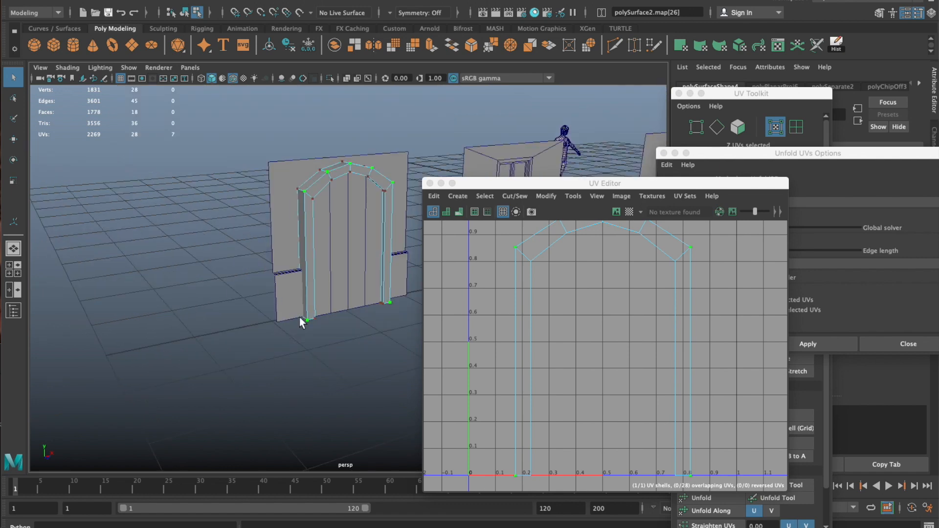
Try moving the selected outer-edge UVs of the door frame in the UV layout, and undo the move
right_click_drag(299, 318, 254, 345, "alt")
key("w")
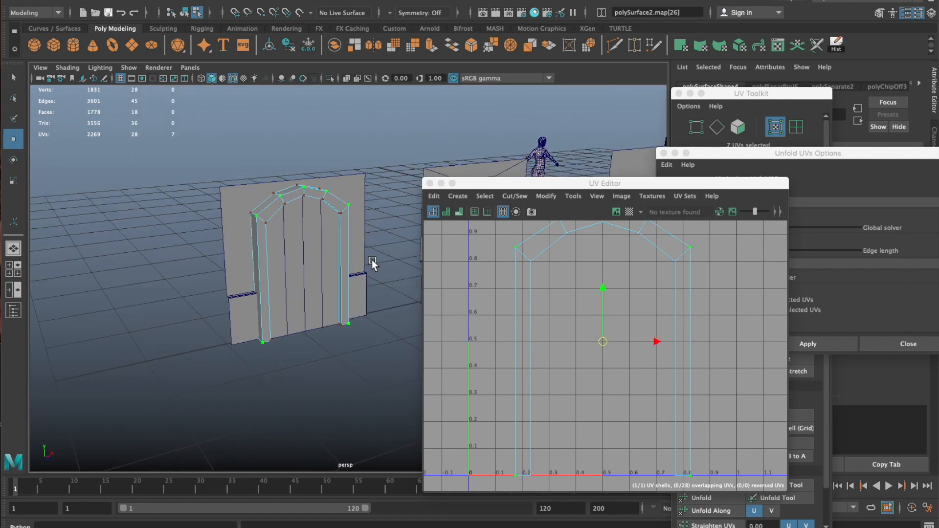
scroll(340, 239, "down", 6)
middle_click_drag(304, 245, 193, 203, "alt")
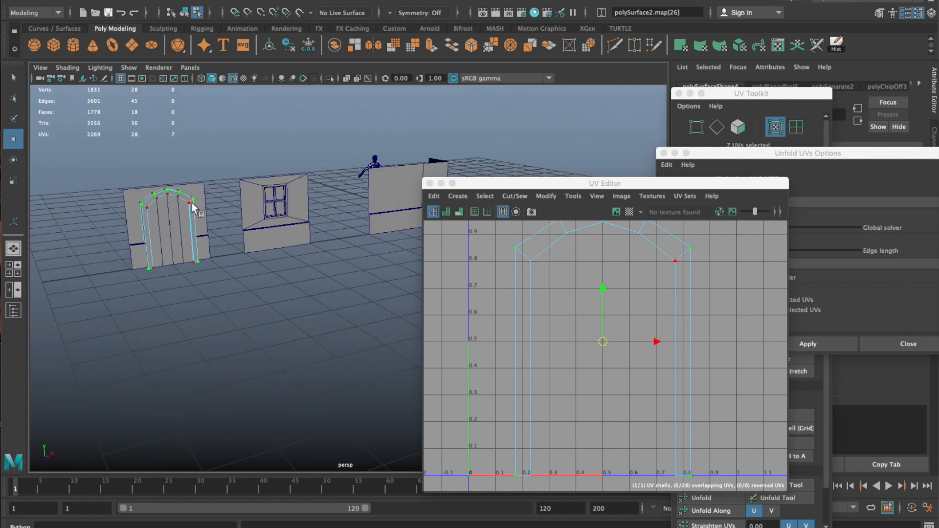
key("e")
key("w")
left_click_drag(189, 227, 289, 222, "alt")
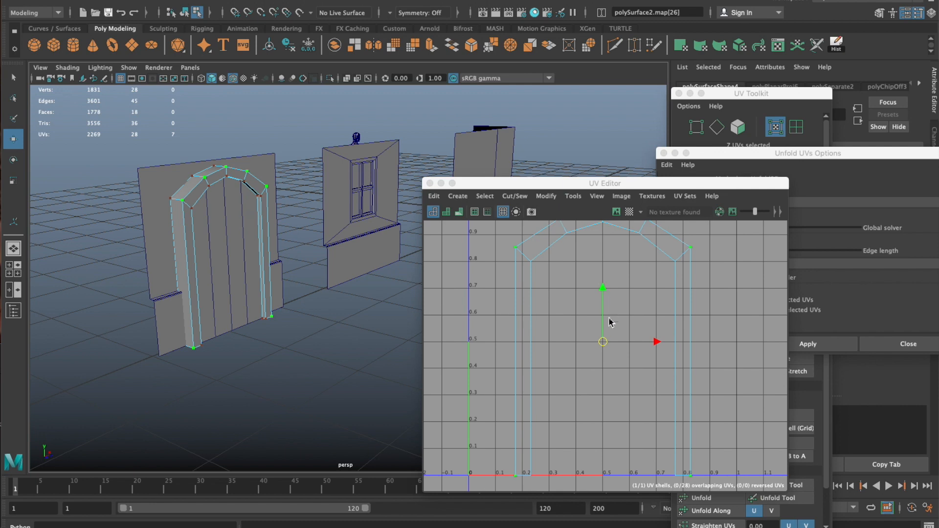
left_click_drag(603, 342, 645, 336)
key("ctrl+z")
Unfold the door frame's UVs with the Legacy method, pinning the selected outer-edge UVs
left_click_drag(563, 184, 399, 96)
left_click_drag(626, 404, 657, 460)
left_click_drag(785, 156, 694, 127)
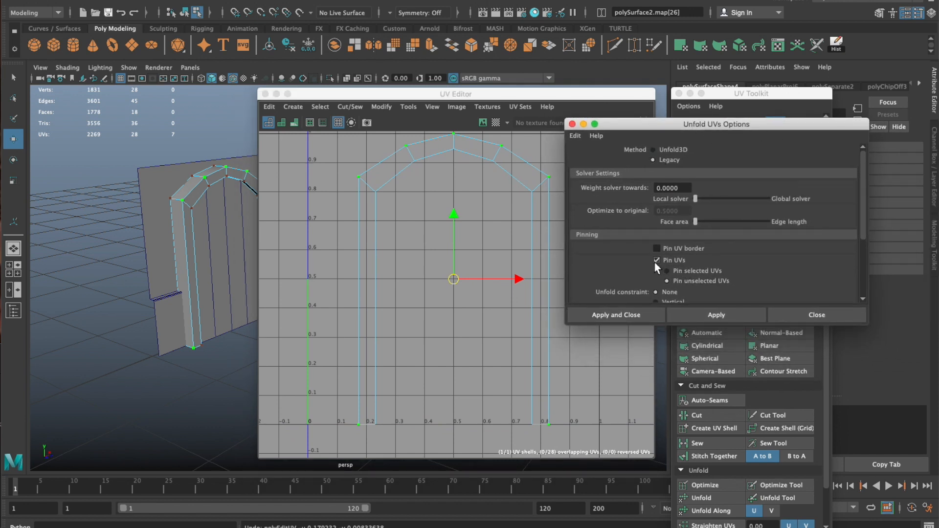
left_click(684, 270)
left_click(710, 314)
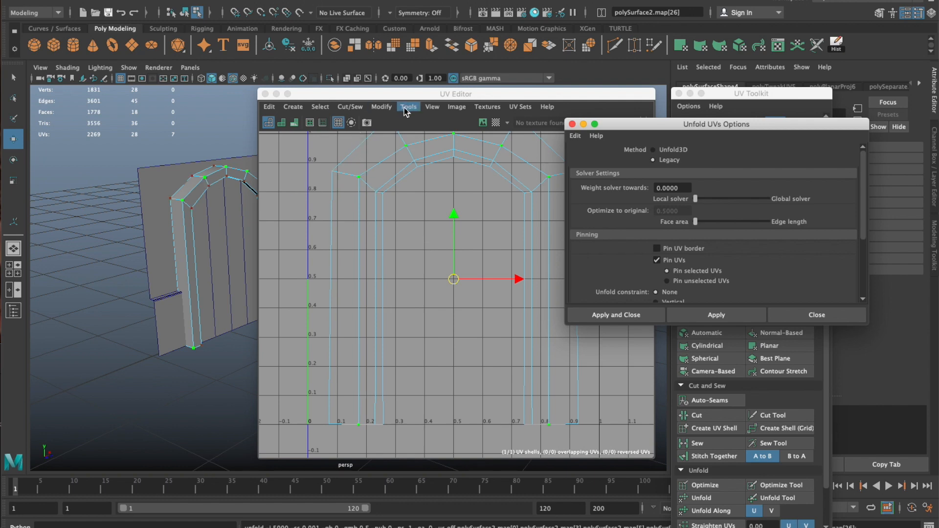
Display the checker pattern on the door frame and inspect it for stretching along the posts and arch
left_click(887, 102)
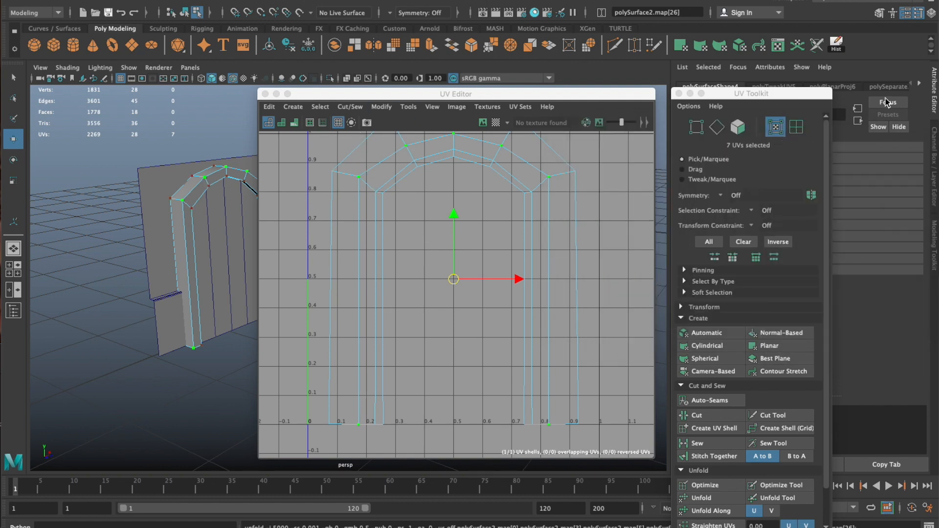
left_click(495, 122)
left_click_drag(485, 95, 635, 149)
left_click_drag(274, 206, 186, 172, "alt")
middle_click_drag(185, 171, 312, 224, "alt")
right_click_drag(312, 224, 387, 236, "alt")
middle_click_drag(323, 225, 268, 204, "alt")
mouse_move(269, 204)
left_mouse_down("alt")
mouse_move(219, 186)
mouse_move(220, 203)
mouse_move(199, 234)
mouse_move(256, 215)
left_mouse_up("alt")
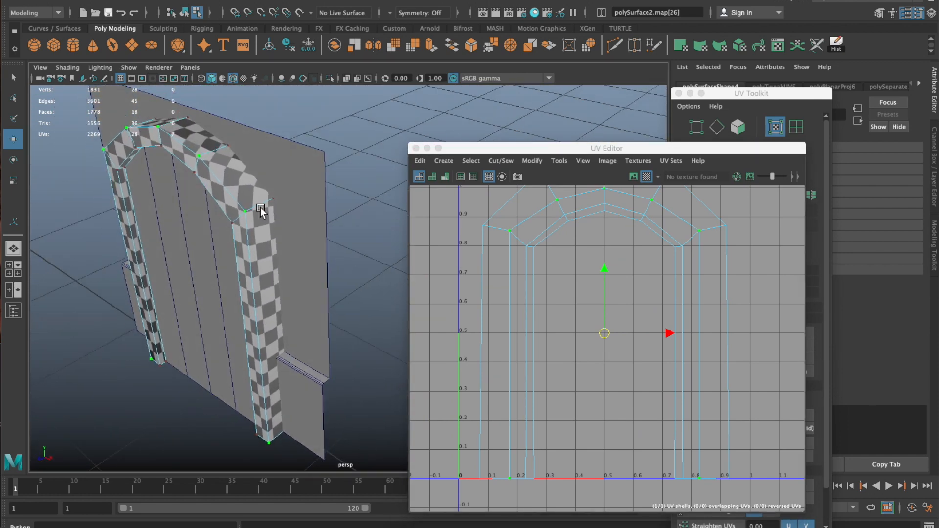
left_click_drag(257, 177, 301, 177, "alt")
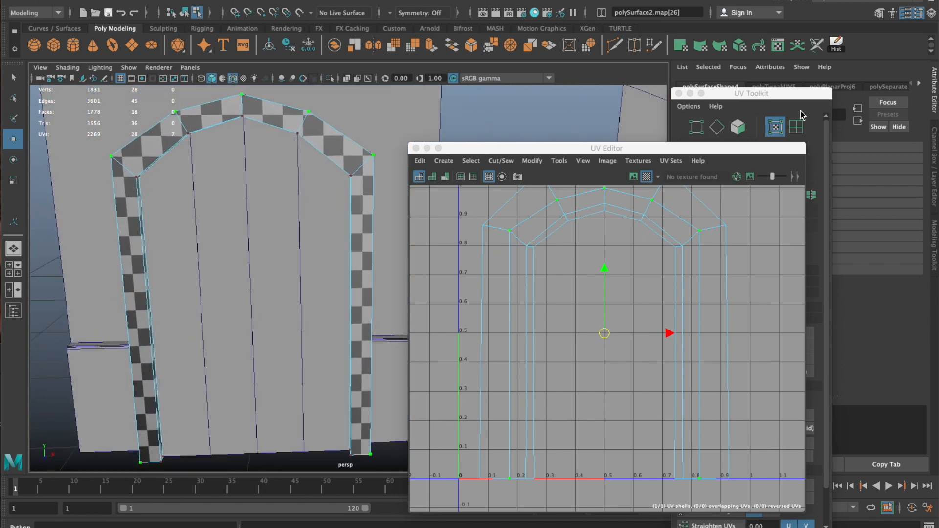
Turn off the checker display and close the UV Editor and UV Toolkit windows
left_click_drag(759, 149, 718, 122)
left_click(606, 150)
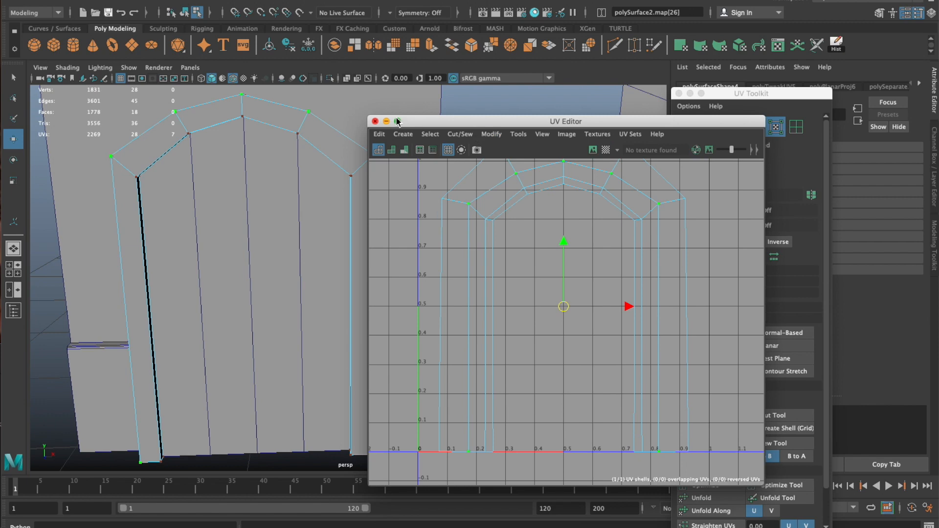
left_click(375, 122)
left_click(679, 94)
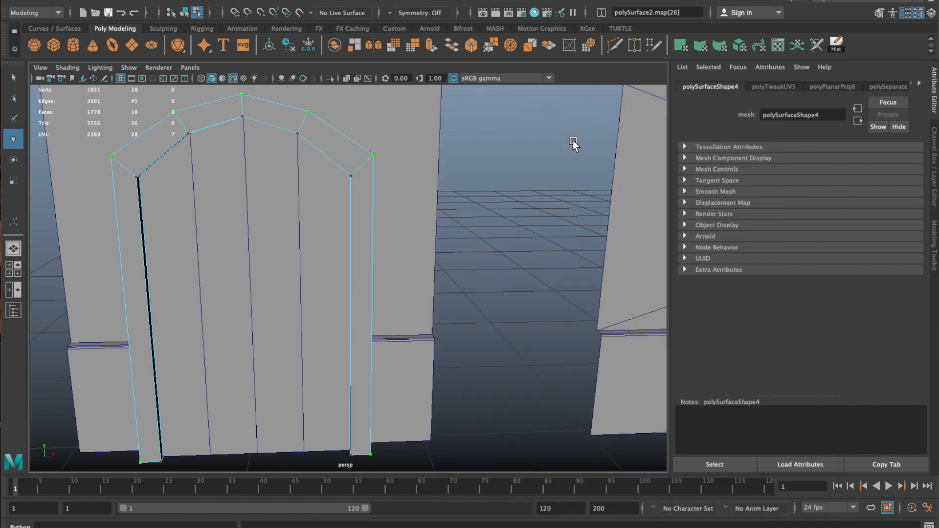
Return the door frame to object mode and move the plain wall's pivot to its lower corner, snapped to the grid
right_click_drag(300, 165, 349, 141)
left_click(530, 167)
scroll(529, 166, "down", 10)
middle_click_drag(529, 167, 348, 178, "alt")
left_click_drag(348, 178, 377, 195, "alt")
left_click(459, 246)
key("d")
key("x")
left_click_drag(433, 331, 372, 316)
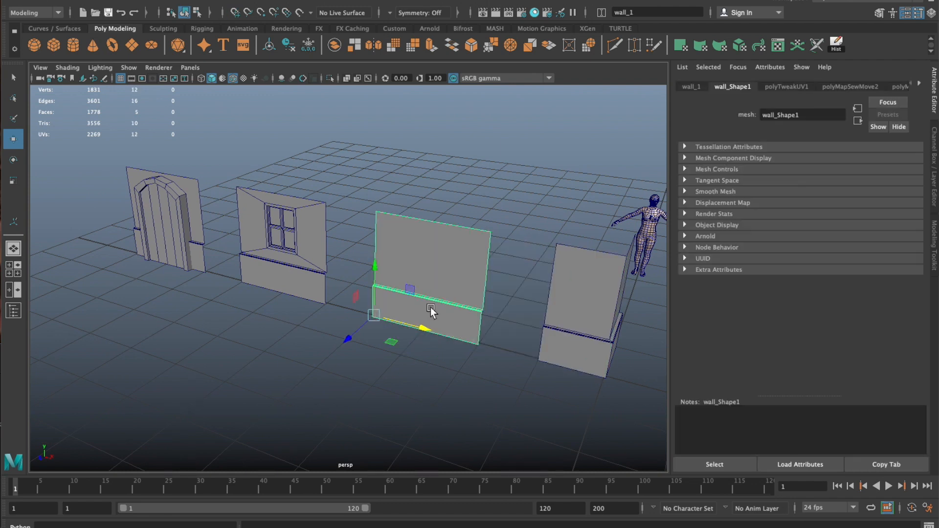
Move the corner wall piece to the far end of the row, beyond the door
left_click(530, 268)
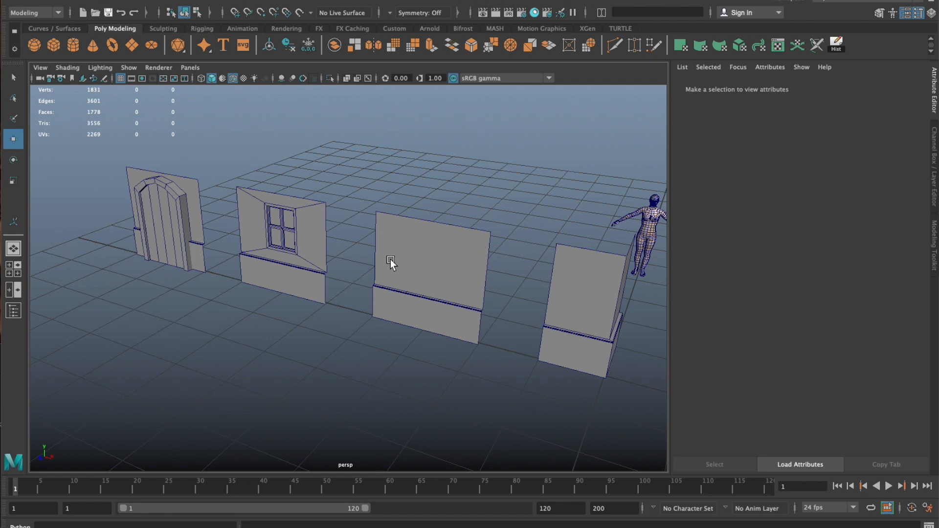
middle_click_drag(480, 269, 401, 250, "alt")
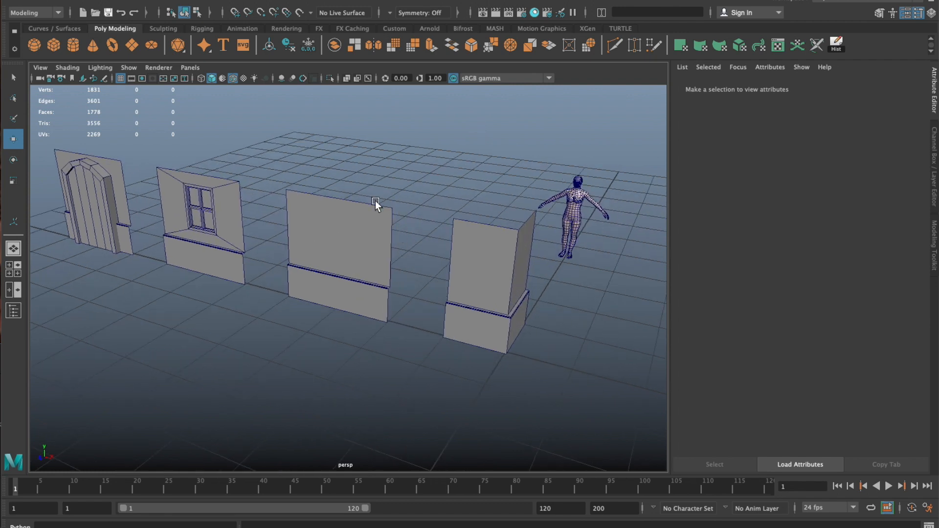
left_click_drag(372, 199, 339, 191, "alt")
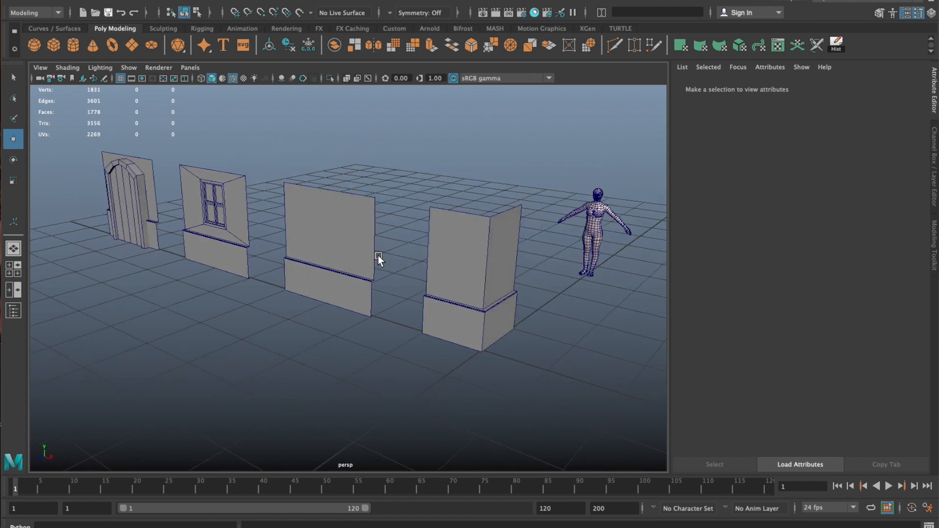
left_click(368, 237)
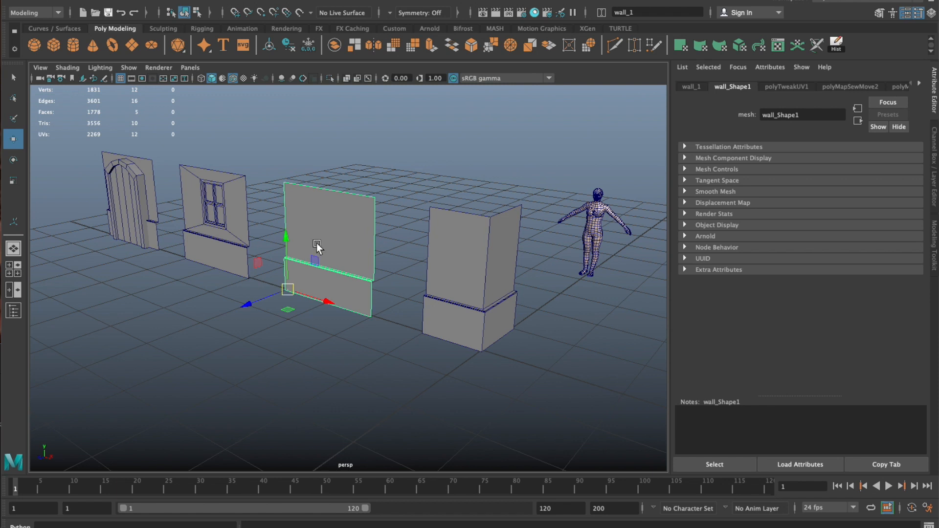
left_click(457, 295)
left_click_drag(458, 295, 29, 202, "alt")
Duplicate the plain wall and move the copy along the row into the space the corner piece occupied
left_click(393, 269)
key("ctrl+d")
left_click_drag(346, 305, 461, 315)
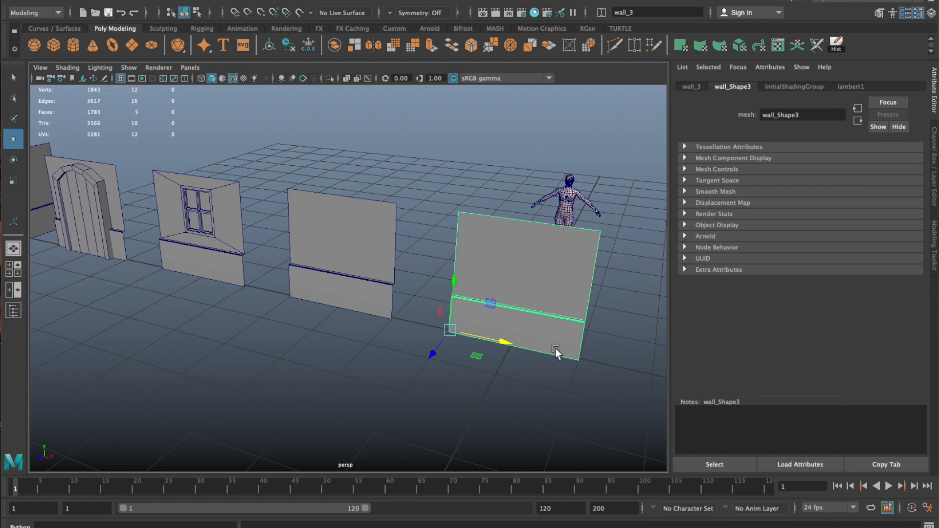
Shorten the duplicated wall by moving the vertices of its outer side inward, and return to object mode with nothing selected
right_click_drag(560, 333, 504, 329)
left_click_drag(612, 218, 572, 366)
left_click_drag(647, 309, 515, 313)
right_click_drag(499, 261, 511, 253)
left_click_drag(462, 268, 435, 287, "alt")
right_click_drag(435, 286, 324, 295)
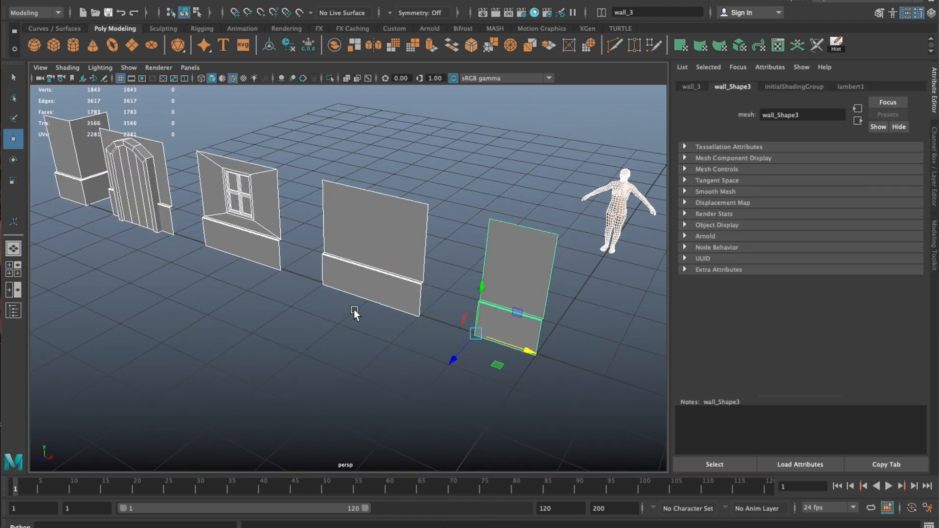
left_click(354, 310)
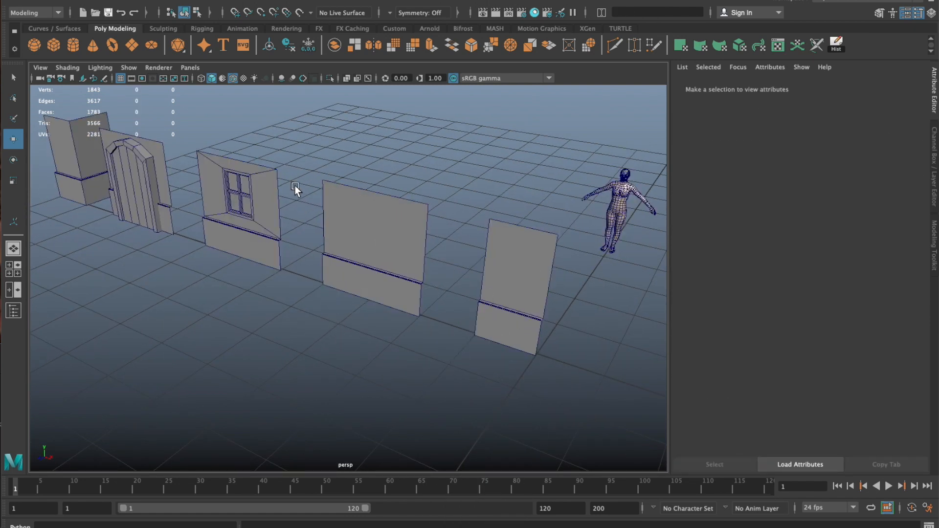
Rename the shortened wall's transform to wallShort_1
left_click(518, 270)
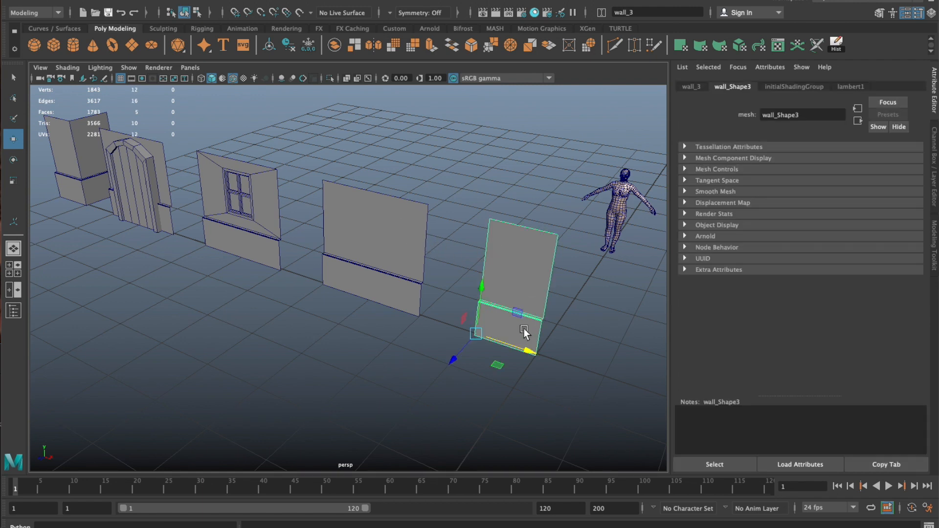
left_click(692, 88)
left_click(795, 115)
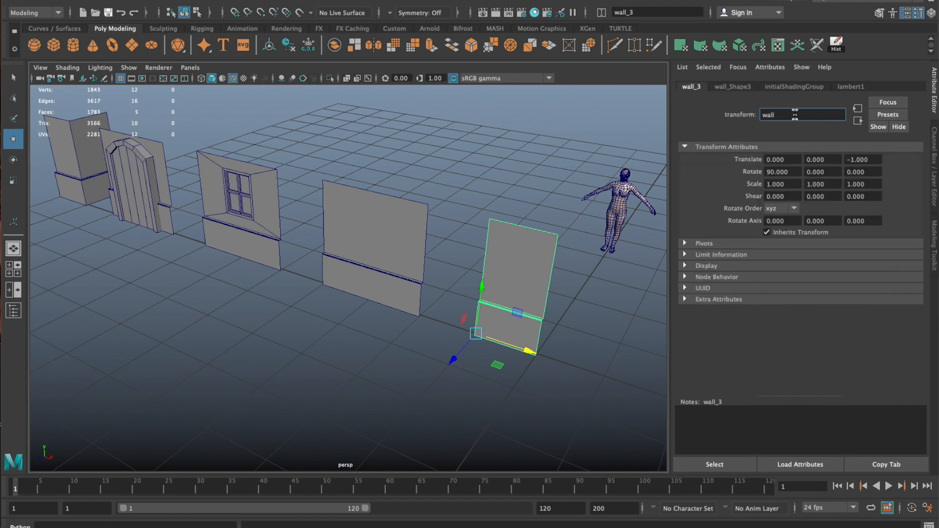
type("wallShort_1")
key("Return")
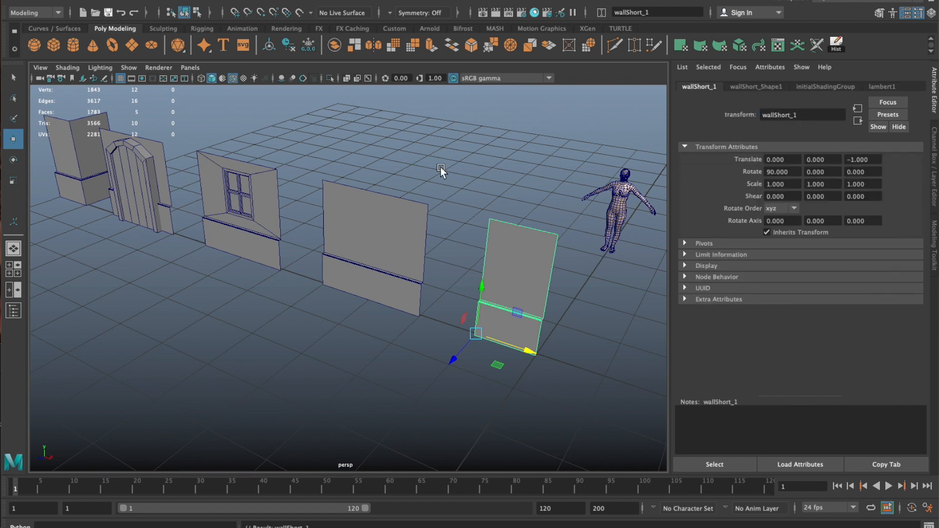
Move the short wall to the far end of the row, beyond the corner piece
scroll(501, 304, "down", 3)
key("x")
left_click_drag(509, 336, 69, 193)
left_click(344, 233)
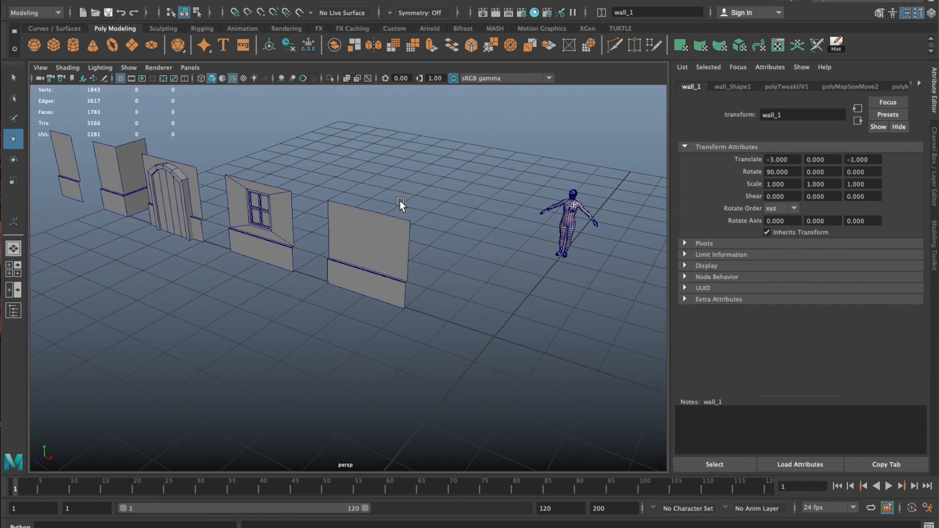
left_click(405, 203)
Extrude the plain wall's top edge upward to form a narrow horizontal strip
scroll(495, 247, "up", 6)
left_click(443, 231)
key("F10")
left_click(363, 153)
left_click_drag(364, 153, 292, 183, "alt")
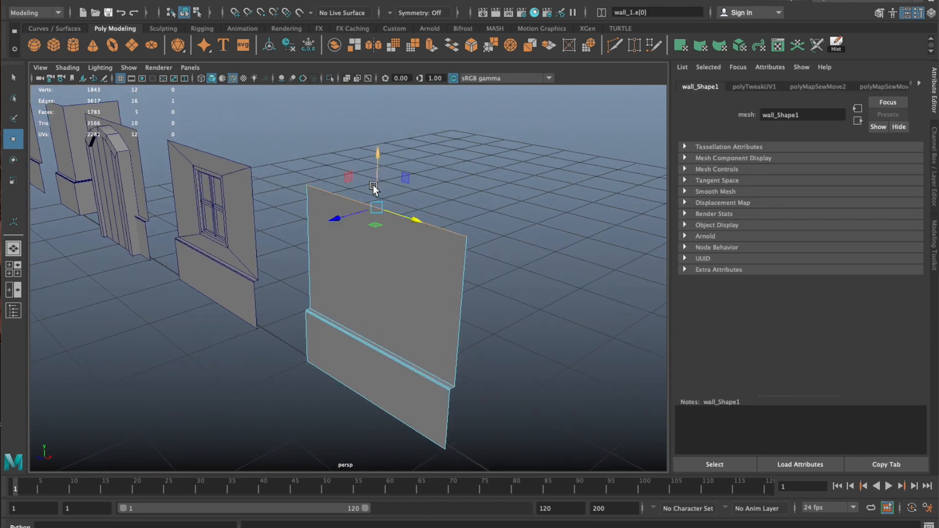
left_click_drag(381, 184, 392, 150, "shift")
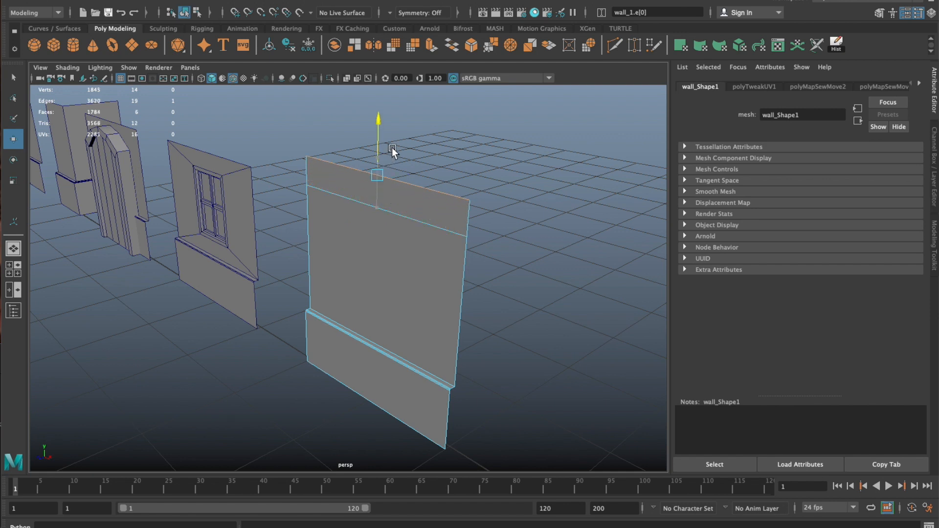
Extract the new strip face from the top of the plain wall and select it as a separate object
right_click_drag(486, 147, 482, 172)
left_click(439, 186)
right_click_drag(429, 123, 431, 304, "shift")
left_click(518, 219)
left_click(438, 252)
left_click(430, 208)
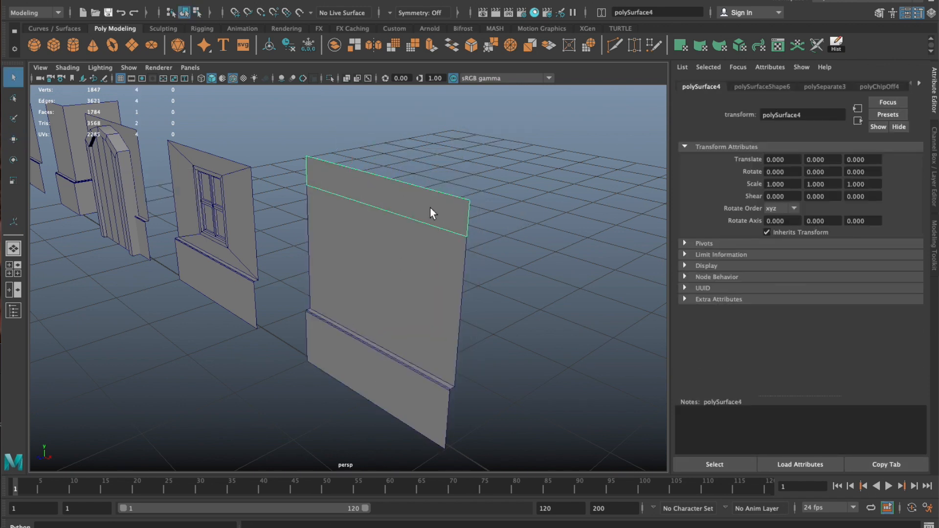
Try moving the extracted strip away from its place above the wall, and undo the move
key("w")
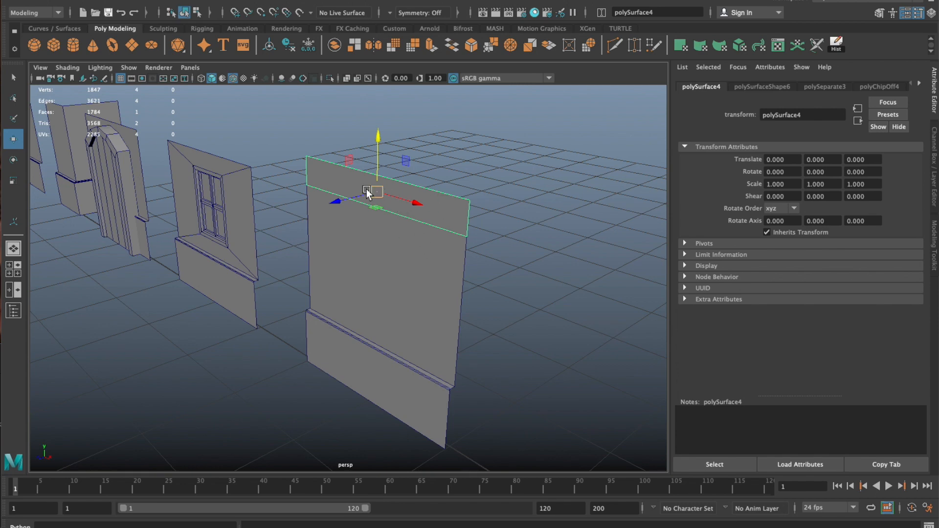
left_click_drag(530, 265, 498, 252, "alt")
left_click_drag(386, 168, 366, 217)
key("ctrl+z")
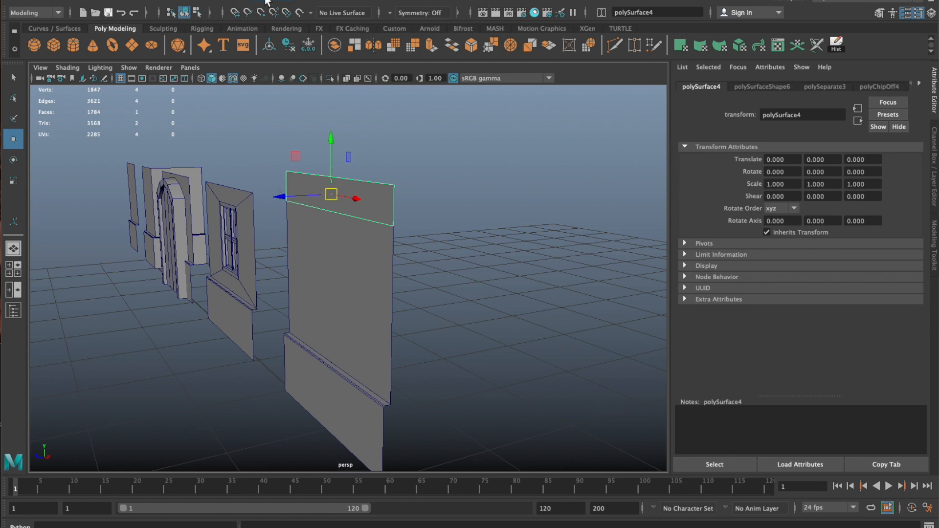
Insert three evenly spaced horizontal edge loops across the extracted strip, using the Multiple edge loops setting
right_click(475, 124, "shift")
right_click_drag(475, 124, 451, 142, "shift")
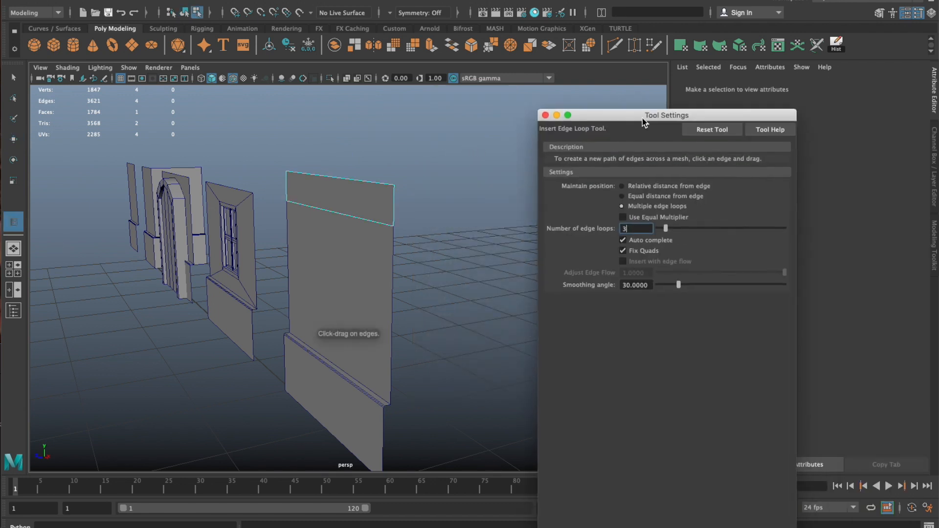
left_click(394, 199)
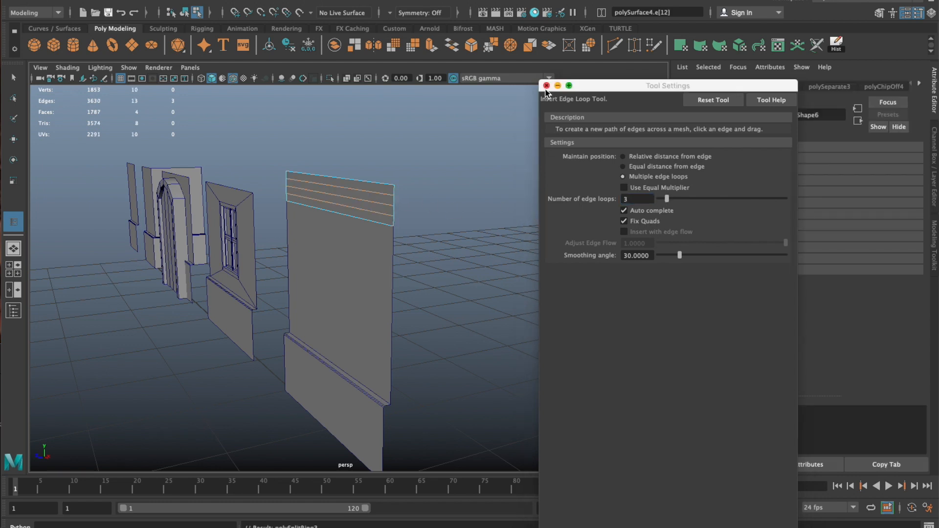
key("w")
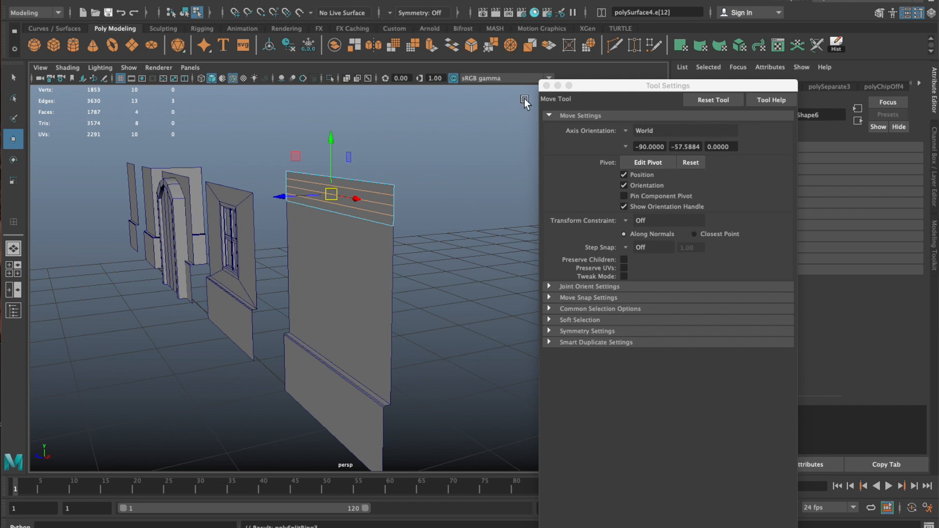
Extrude the strip's two lower face rows outward by about 0.084 to form a raised trim band
left_click(546, 86)
right_click_drag(409, 169, 409, 168)
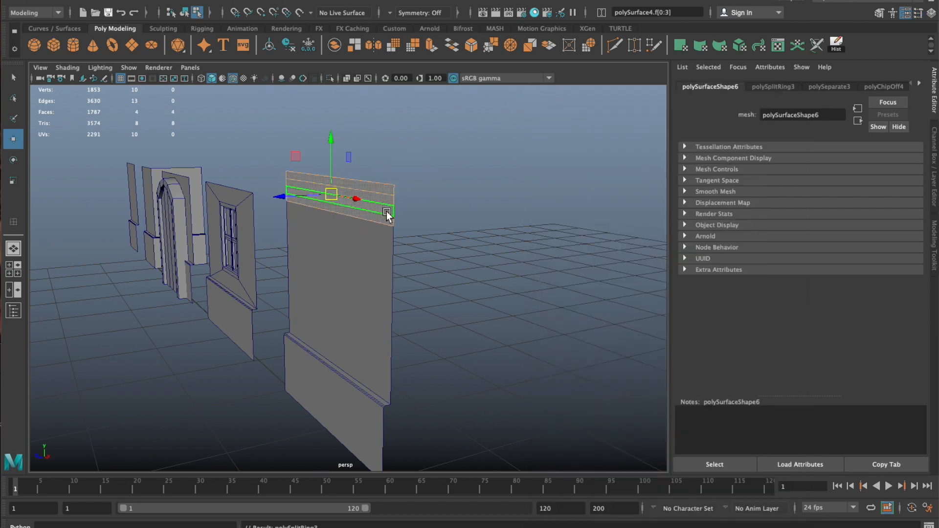
key("q")
left_click(387, 216)
left_click(389, 208, "shift")
right_click_drag(442, 198, 439, 223, "shift")
left_click_drag(303, 211, 437, 249)
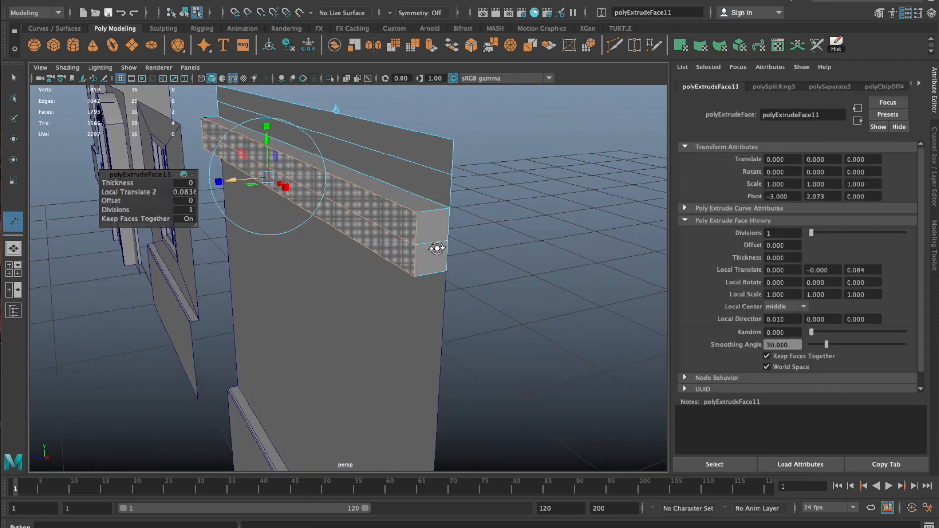
Move the upper and lower outer edges of the extruded band inward so the molding gets a slanted profile
right_click_drag(416, 225, 384, 213)
left_click(260, 166)
key("w")
left_click_drag(223, 157, 226, 156)
left_click(233, 165)
left_click_drag(228, 200, 234, 200)
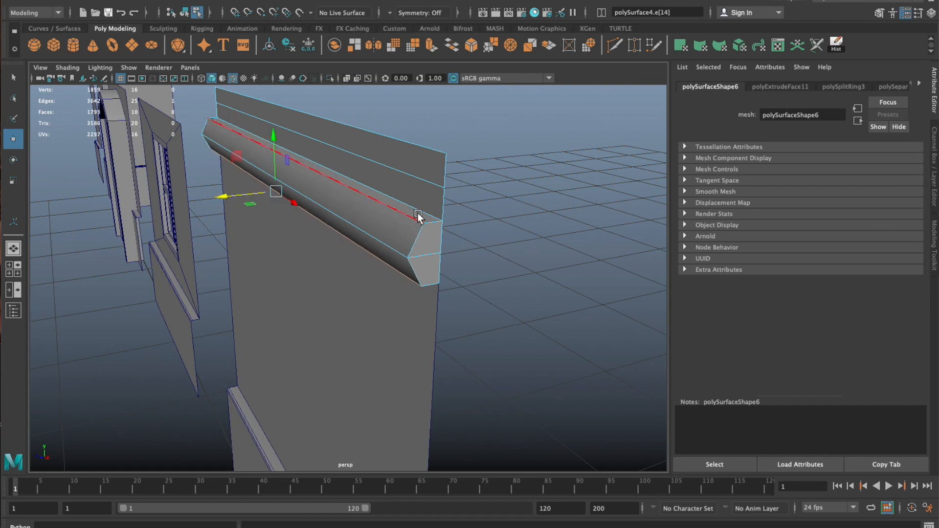
Delete the unneeded horizontal edge across the flat face above the molding
left_click(392, 184)
left_click_drag(431, 222, 473, 170, "alt")
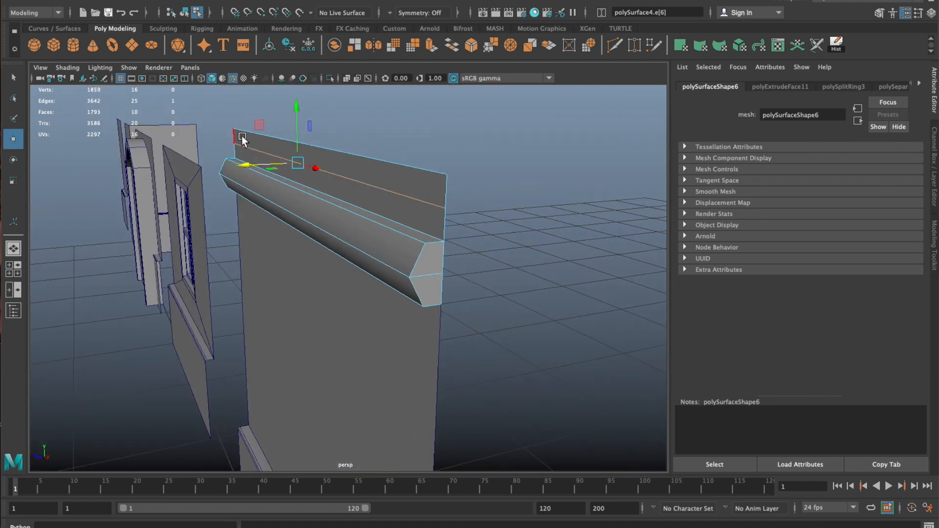
right_click_drag(508, 142, 462, 166, "shift")
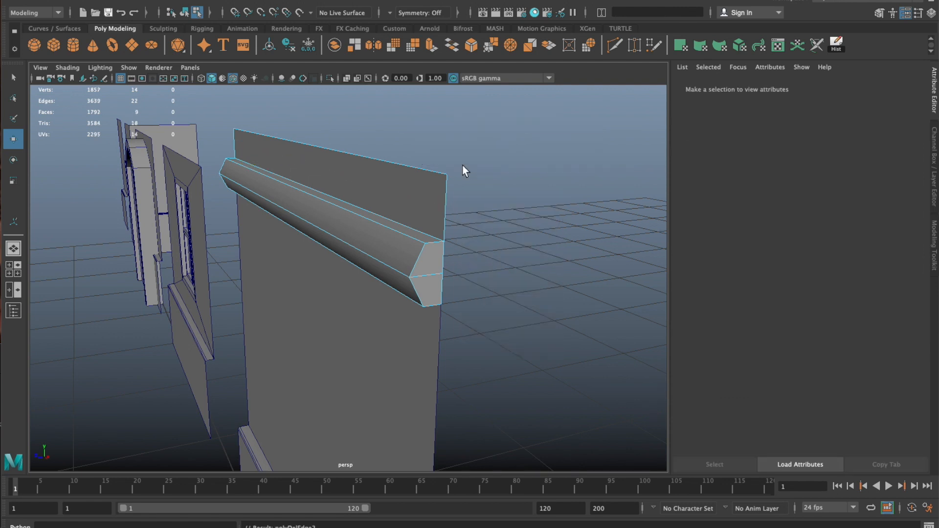
Delete the end cap faces at both ends of the molding so neighbouring trim pieces can join
left_click(443, 274)
left_click(432, 259)
key("q")
left_click(430, 291, "shift")
left_click_drag(430, 291, 495, 188, "alt")
left_click(473, 173, "shift")
left_click(472, 182, "shift")
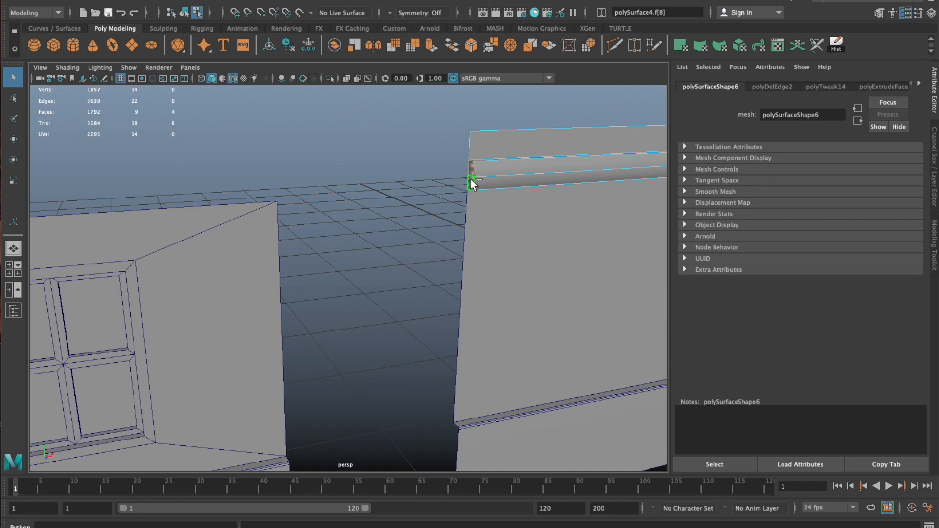
key("Delete")
scroll(477, 215, "down", 6)
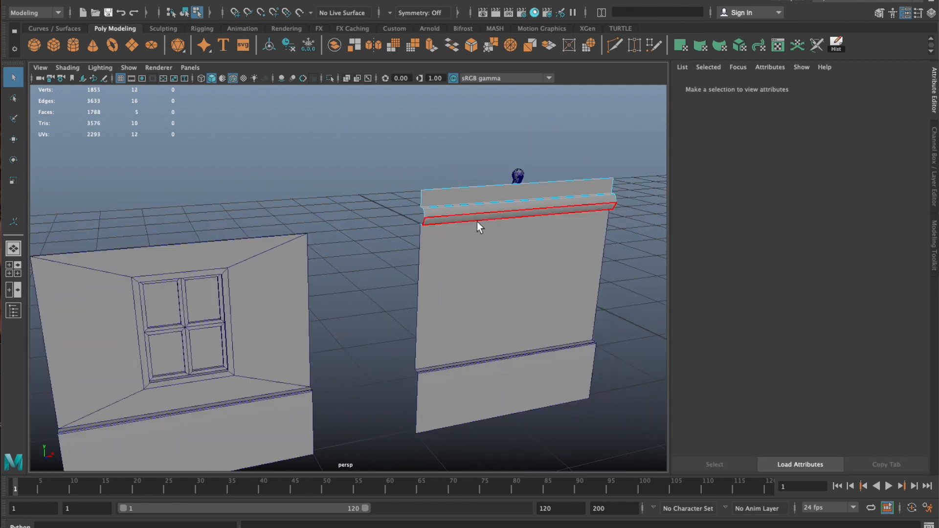
Select the whole trim object above the plain wall and rename it trimLong_1
middle_click_drag(508, 233, 418, 221, "alt")
left_click_drag(418, 221, 430, 192, "alt")
left_click(414, 207)
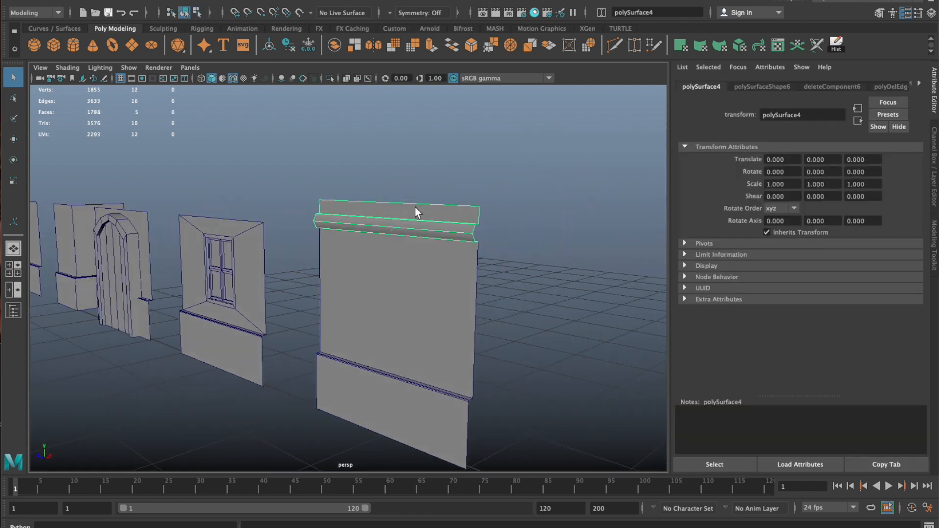
key("w")
left_click_drag(817, 115, 700, 125)
type("trim")
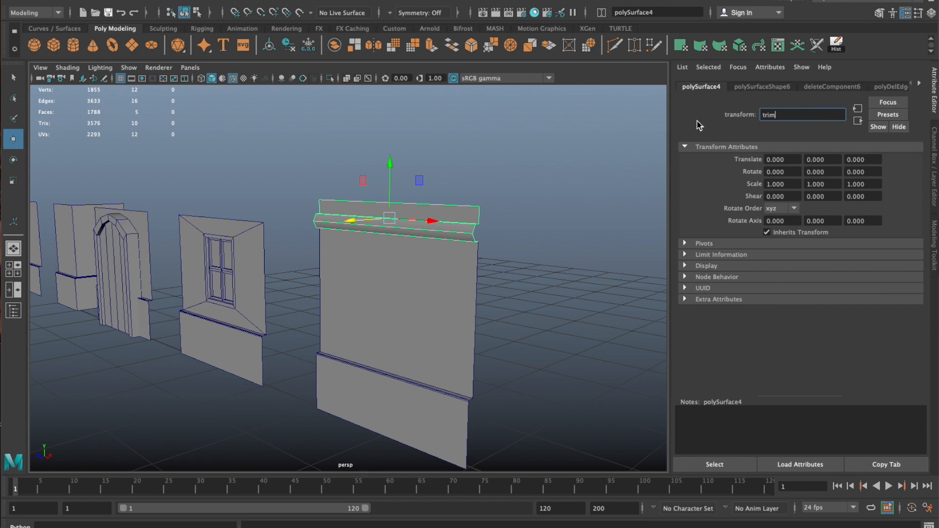
type("Long 1")
key("Return")
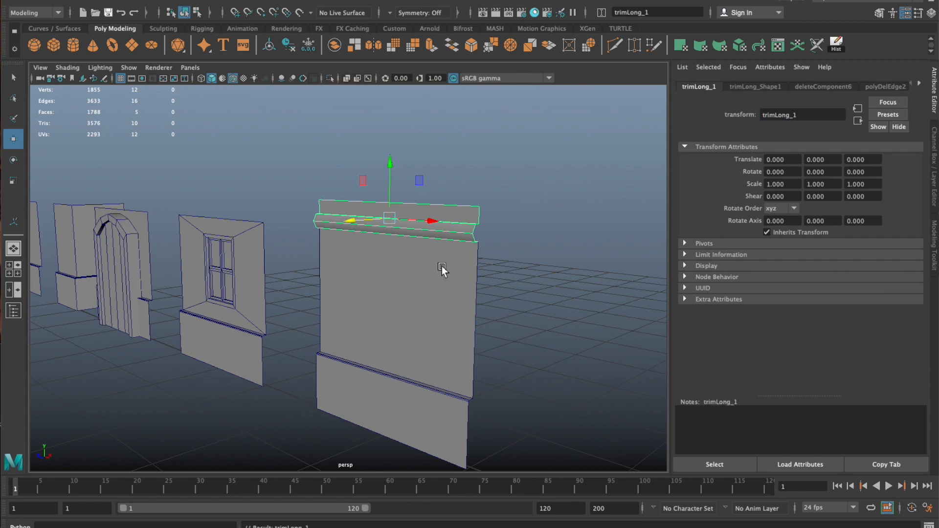
Move the trim off the plain wall to Z -0.854, duplicate it, and move the copy to X -10 toward the short wall
right_click_drag(442, 266, 377, 274, "alt")
left_click_drag(378, 274, 397, 279, "alt")
middle_click_drag(397, 278, 472, 290, "alt")
left_click_drag(474, 245, 130, 214)
key("ctrl+d")
key("f")
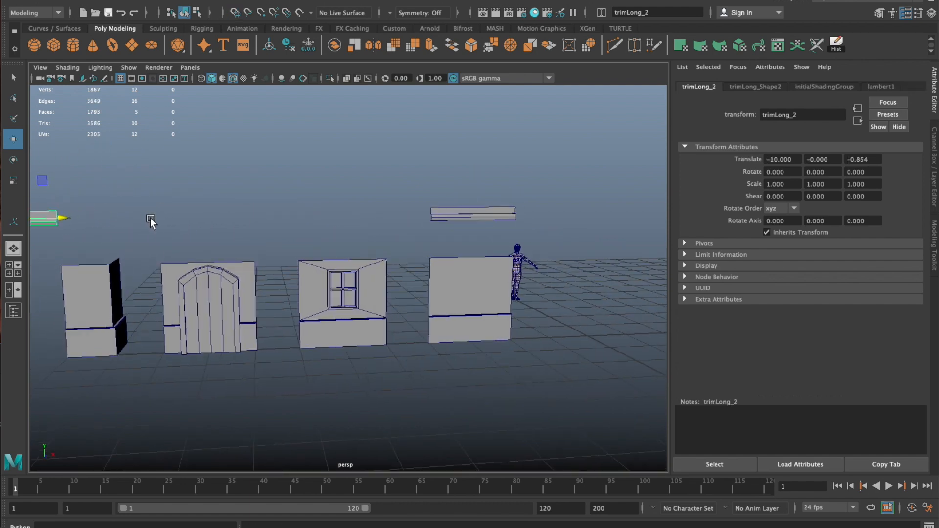
Shorten the duplicated trim to the short wall's width by moving its end vertices, and return to object mode
right_click_drag(337, 187, 297, 190)
left_click_drag(321, 205, 233, 232, "alt")
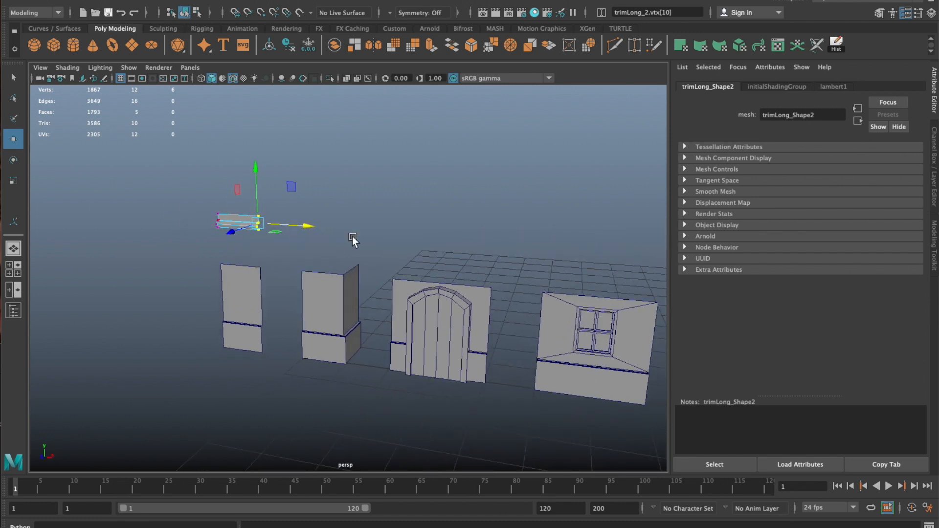
right_click_drag(223, 222, 259, 190)
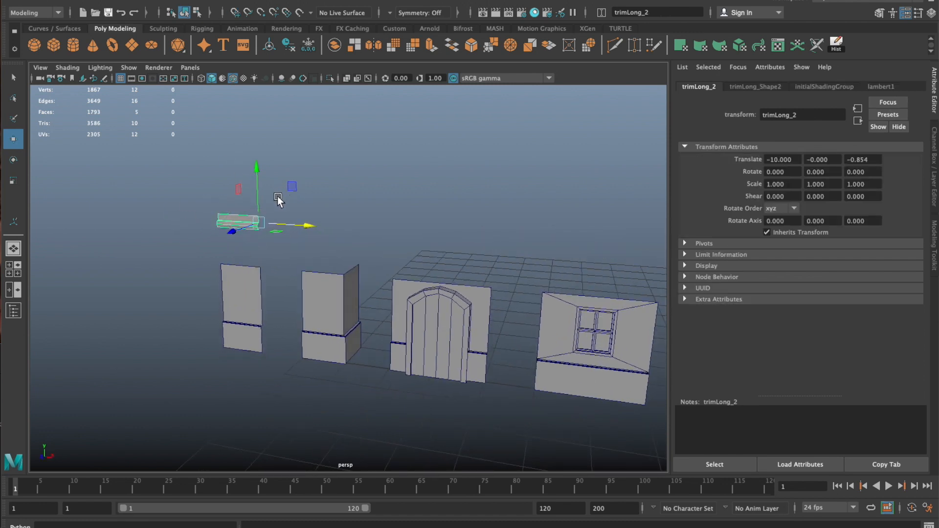
left_click(293, 202)
left_click_drag(299, 206, 322, 213, "alt")
right_click_drag(321, 213, 496, 263, "alt")
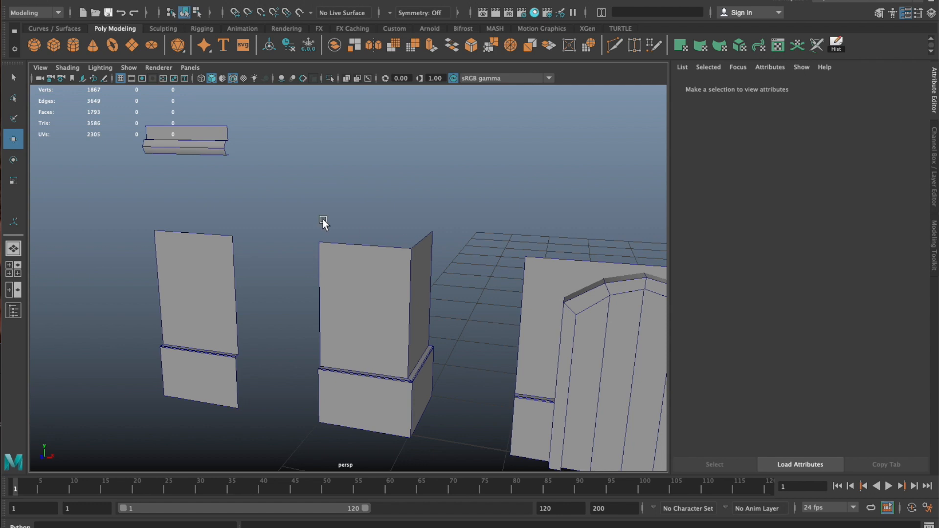
Duplicate the long trim and move the copy to X -8, above the corner wall
left_click(327, 236)
left_click_drag(327, 237, 339, 251, "alt")
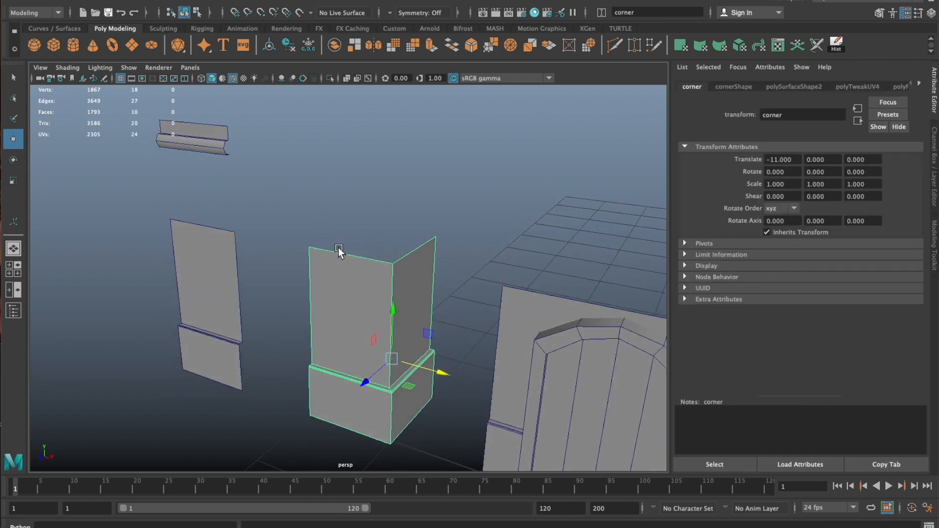
left_click(231, 162)
scroll(220, 154, "down", 5)
left_click_drag(221, 154, 292, 186, "alt")
scroll(292, 186, "down", 3)
left_click(583, 218)
left_click_drag(583, 218, 550, 230, "alt")
key("ctrl+d")
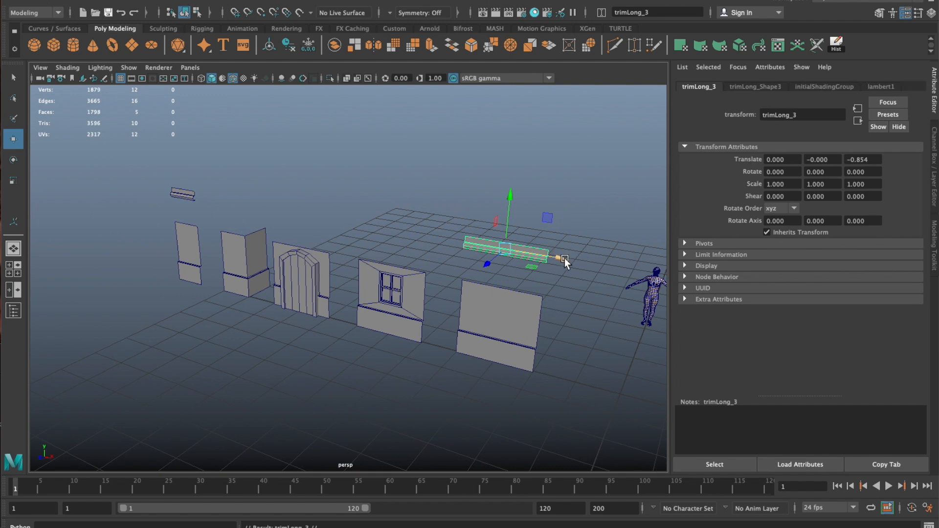
scroll(566, 263, "up", 5)
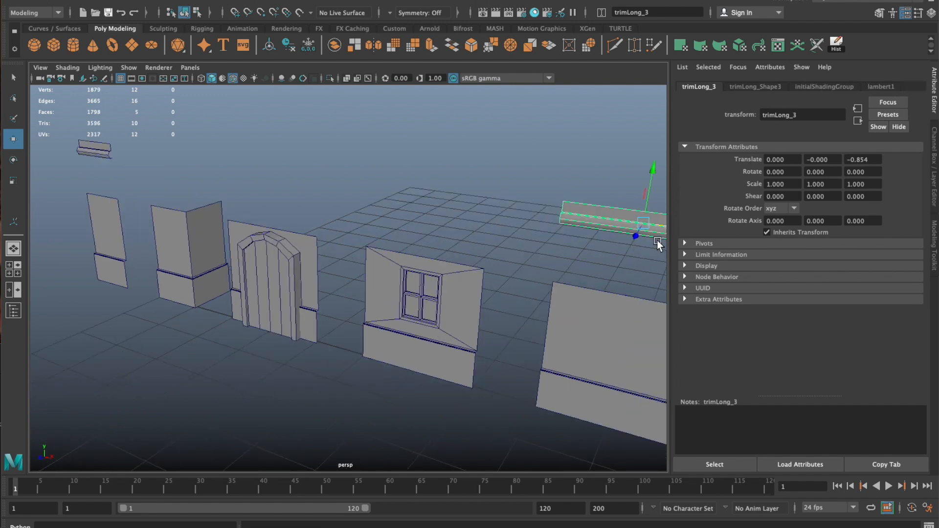
left_click_drag(660, 229, 189, 199)
key("f")
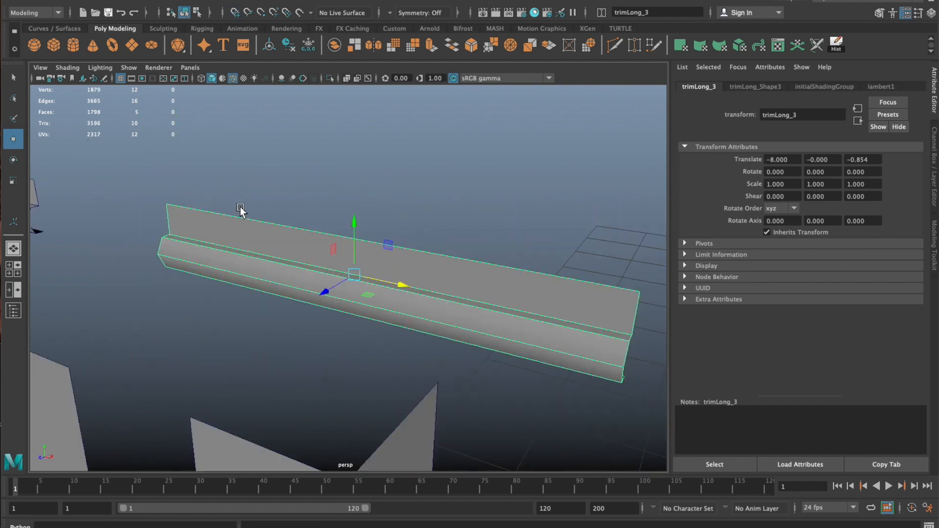
Center the pivot of the trim copy above the corner wall and freeze its transformations
scroll(265, 241, "down", 3)
left_click_drag(266, 242, 349, 356, "alt")
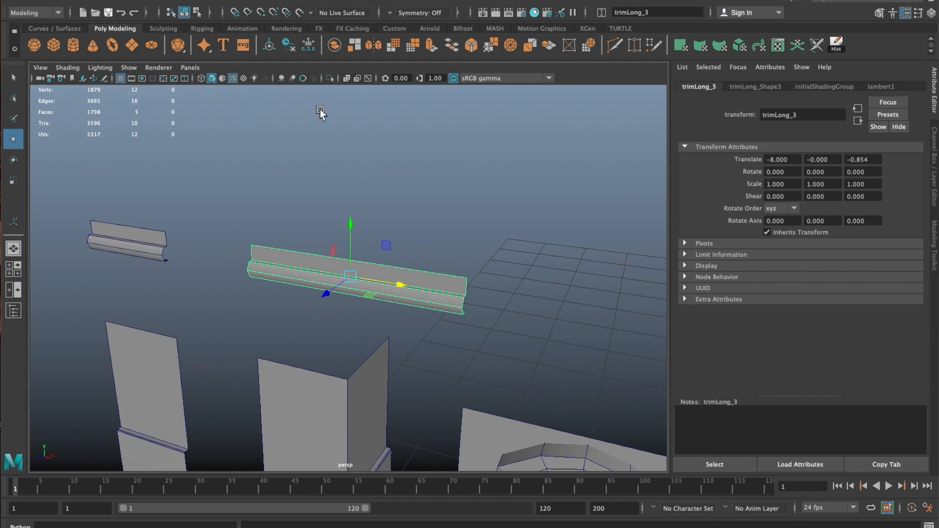
left_click(272, 48)
left_click(308, 48)
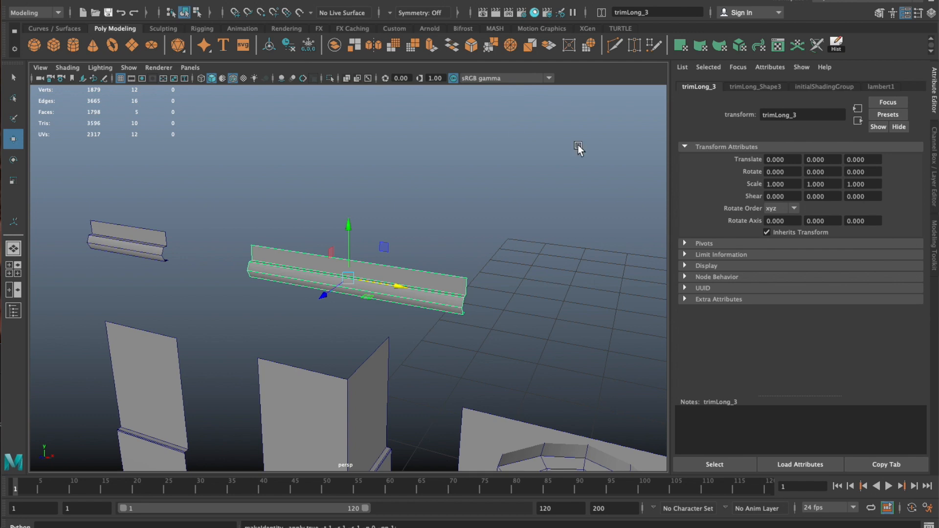
Mirror the trim copy along the X axis with the axis position set to Object
left_click(205, 4)
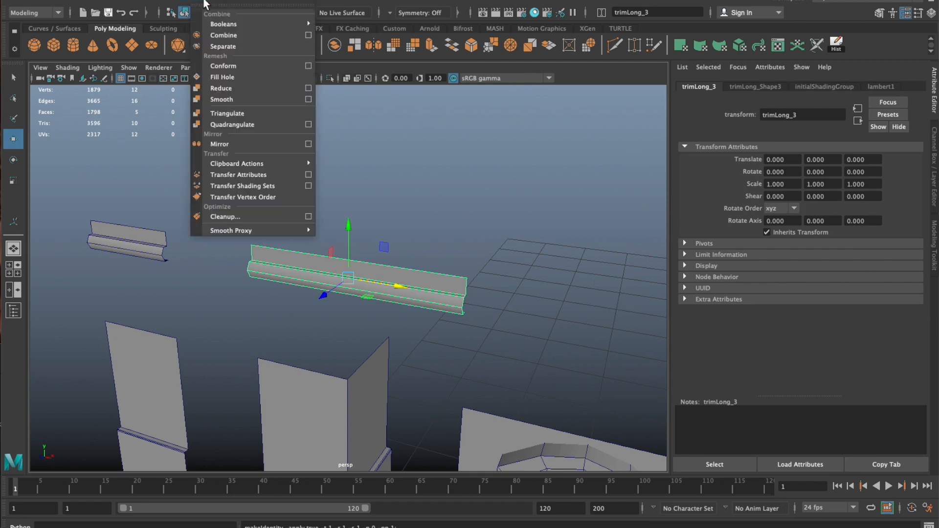
left_click(234, 144)
key("a")
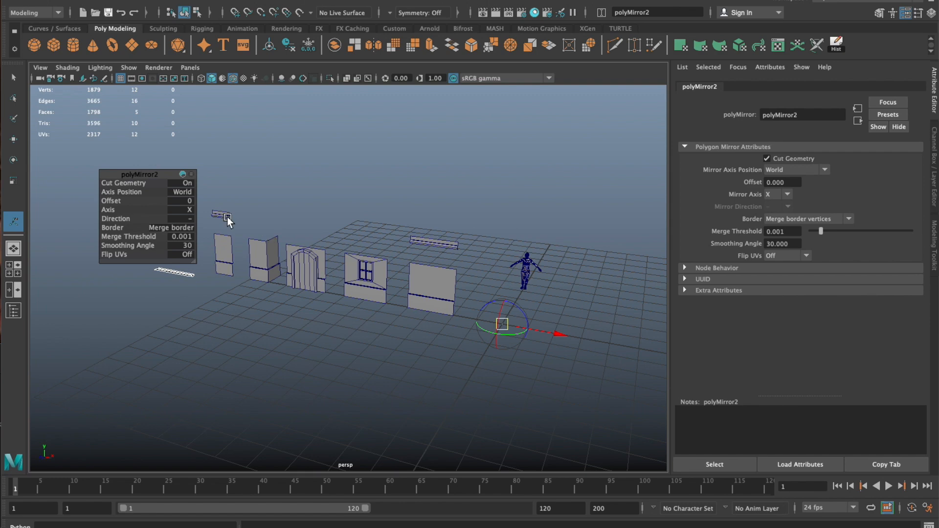
left_click(174, 190)
left_click(222, 211)
key("f")
right_click_drag(331, 190, 690, 281, "alt")
middle_click_drag(450, 184, 390, 210, "alt")
right_click_drag(390, 210, 416, 151, "alt")
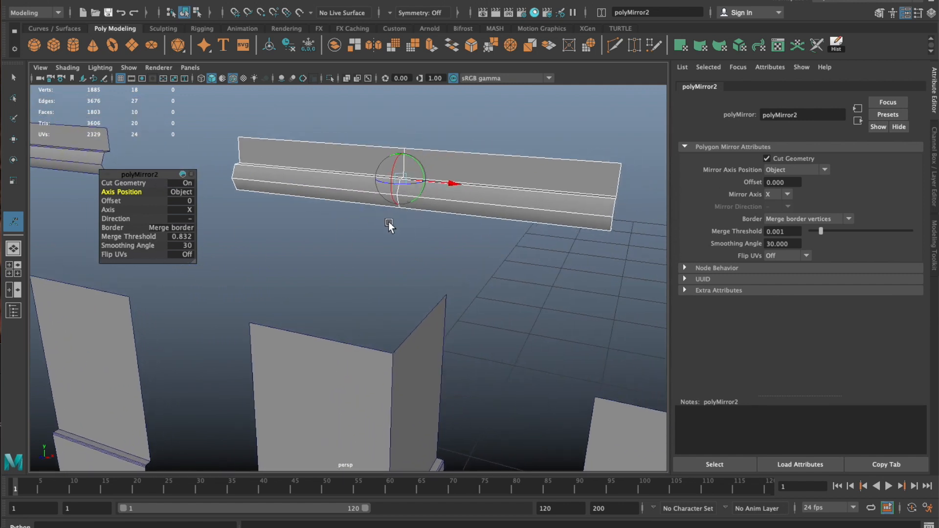
Set the mirror direction to + and rotate the mirror plane diagonally so the trim forms an L-shaped corner
left_click_drag(411, 203, 403, 230, "alt")
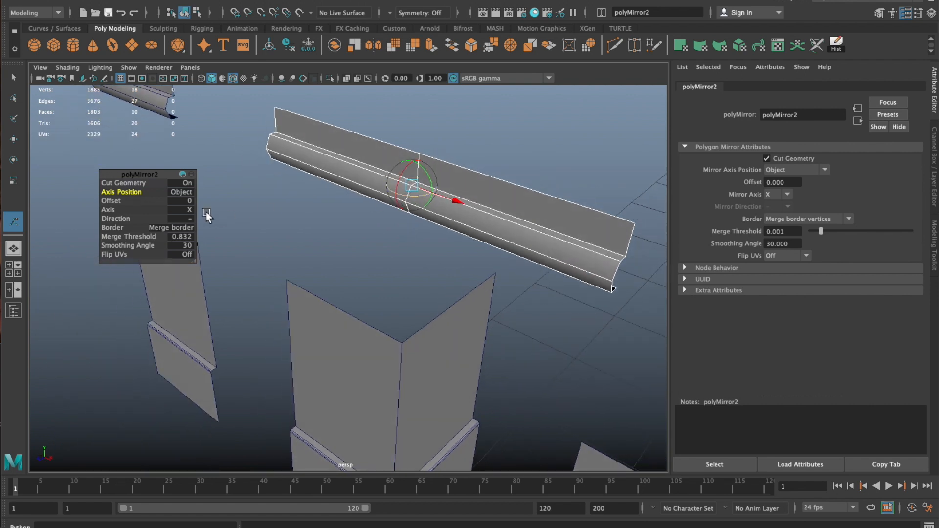
left_click(185, 221)
left_click_drag(186, 224, 365, 260)
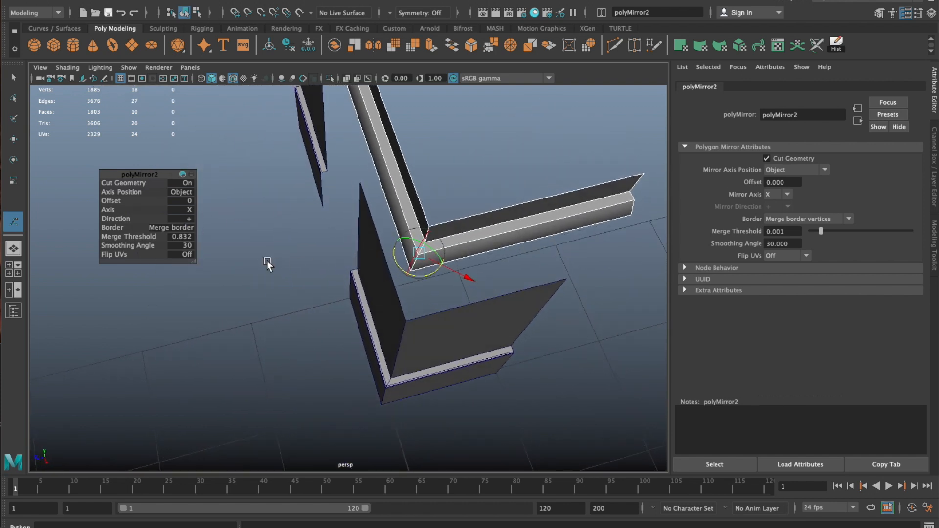
Try adjusting the merge threshold of the trim's mirror, and undo the adjustment
middle_click_drag(317, 264, 332, 267)
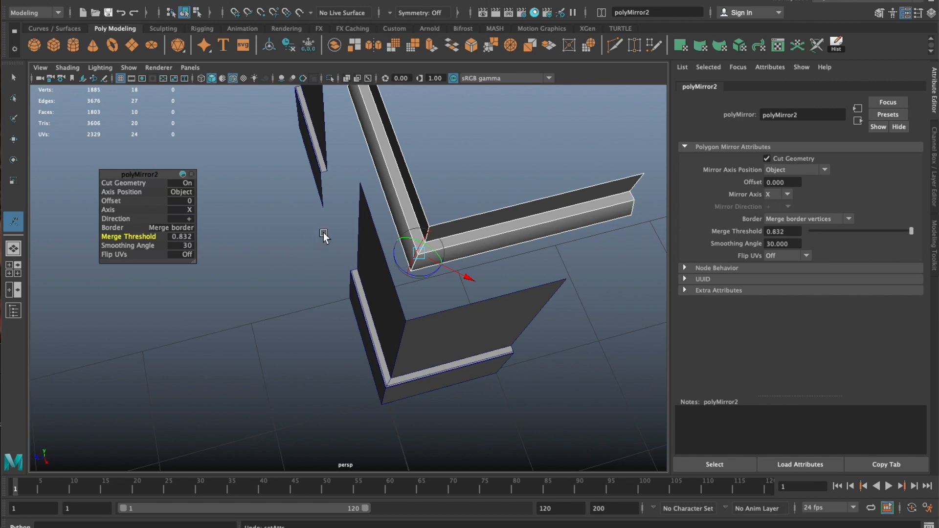
key("ctrl+z")
key("ctrl+z")
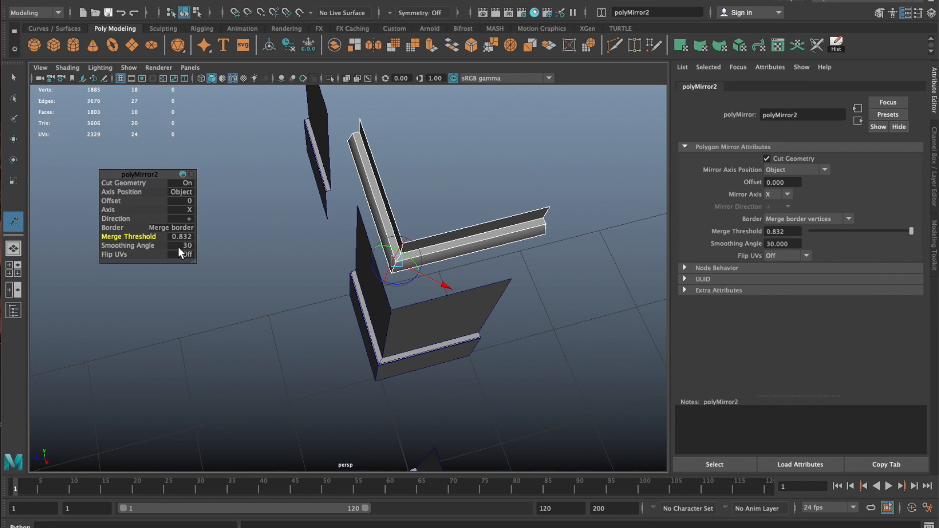
left_click_drag(321, 248, 402, 202, "alt")
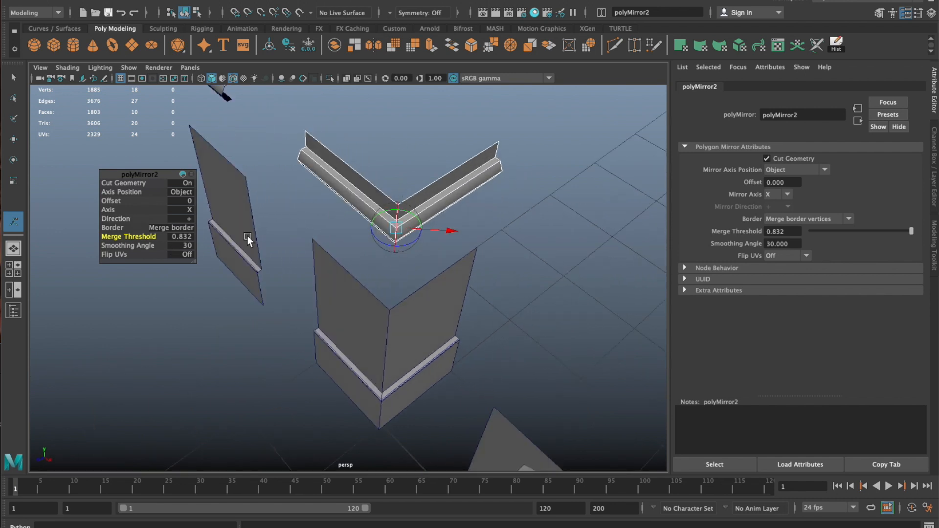
left_click(185, 237)
Leave the mirror operation, select the corner trim as an object and delete its construction history
right_click_drag(429, 202, 425, 161)
left_click(425, 160)
left_click(415, 200)
key("w")
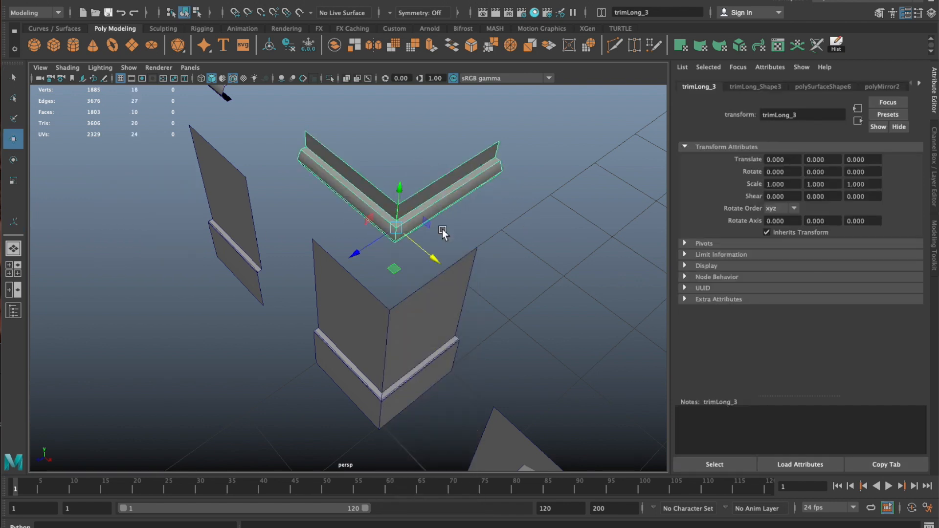
left_click_drag(442, 229, 469, 206, "alt")
left_click(289, 48)
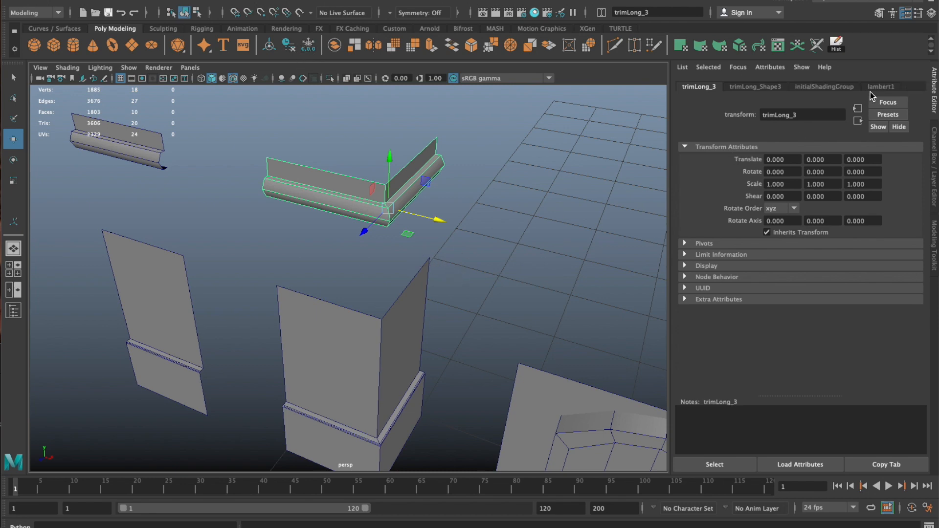
Try to vertex-snap the corner trim using a repositioned pivot, and undo the last move
left_click_drag(361, 213, 463, 153, "alt")
right_click_drag(311, 223, 382, 252, "alt")
key("d")
key("v")
left_click_drag(340, 236, 149, 207)
key("v")
key("ctrl+z")
Snap the corner trim's pivot to its lower inner corner and vertex-snap the trim onto the corner wall's top corner
left_click_drag(132, 298, 339, 294, "alt")
key("e")
key("d")
key("v")
left_click_drag(195, 248, 360, 318)
key("v")
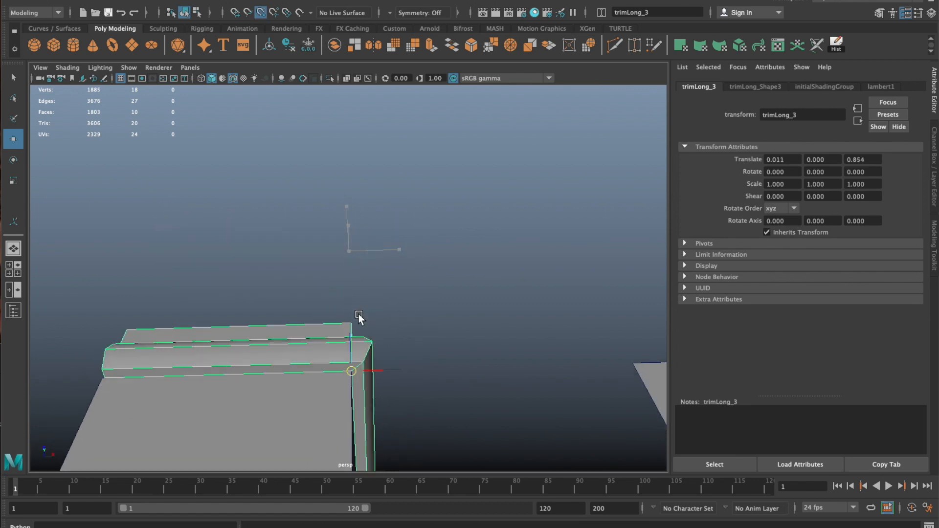
left_click_drag(373, 268, 392, 332, "alt")
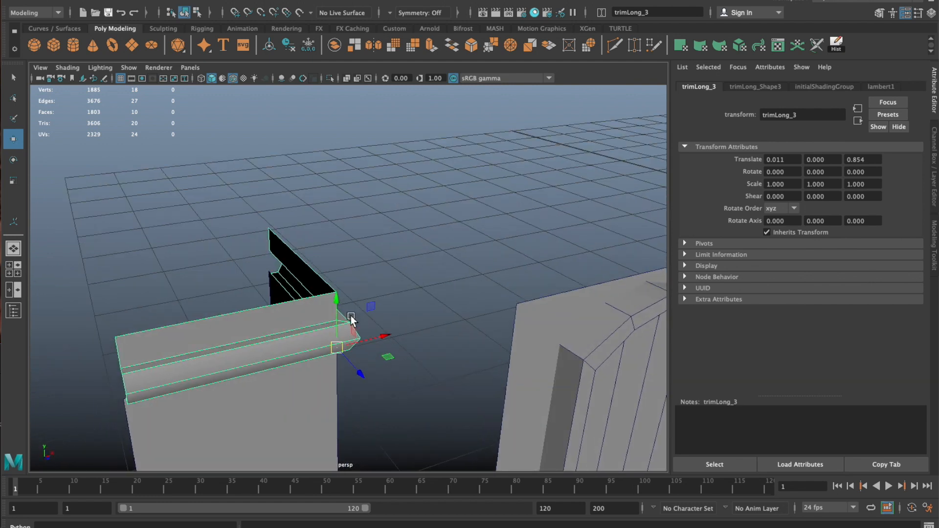
In the top view, grid-snap the end vertices of the corner trim's side arm to the end of the wall below
key("space")
key("space")
key("f")
right_click_drag(401, 237, 287, 237, "alt")
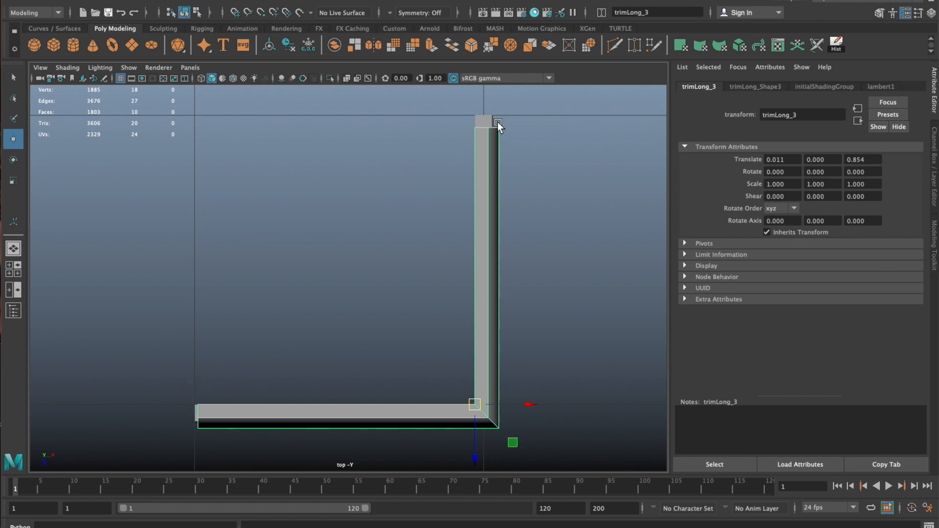
right_click_drag(557, 145, 504, 157)
left_click_drag(561, 106, 401, 192)
key("x")
left_click_drag(491, 181, 495, 174)
Grid-snap the end vertices of the corner trim's front arm to the wall's end, and return to the perspective view
left_click_drag(227, 388, 184, 477)
left_click_drag(247, 418, 241, 419)
key("space")
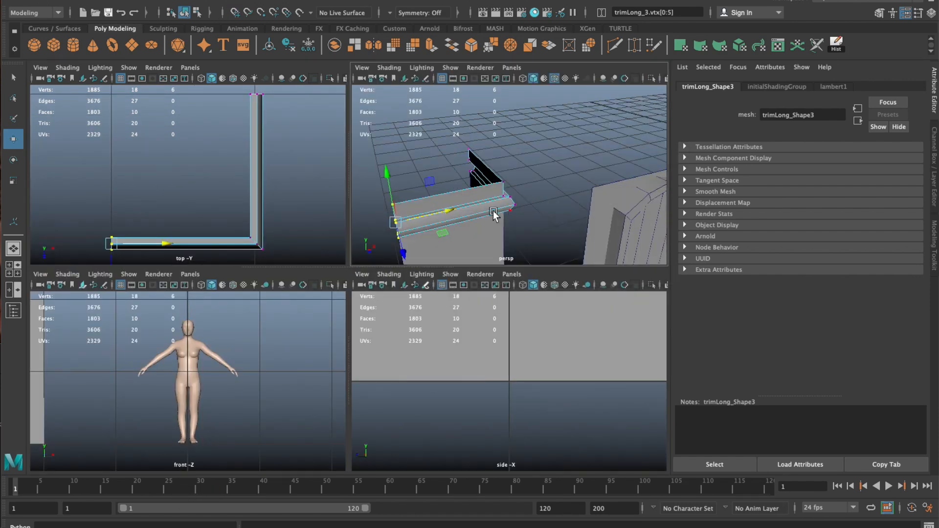
key("space")
left_click_drag(356, 280, 554, 261, "alt")
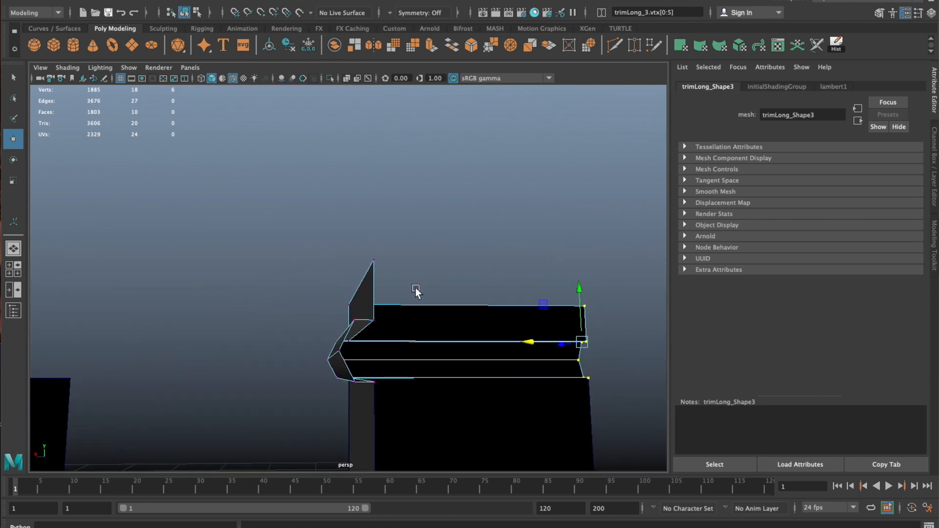
Inspect the corner trim's arm ends and mitred corner from several angles against the corner wall below
key("F8")
right_click_drag(365, 281, 363, 261)
left_click(366, 272)
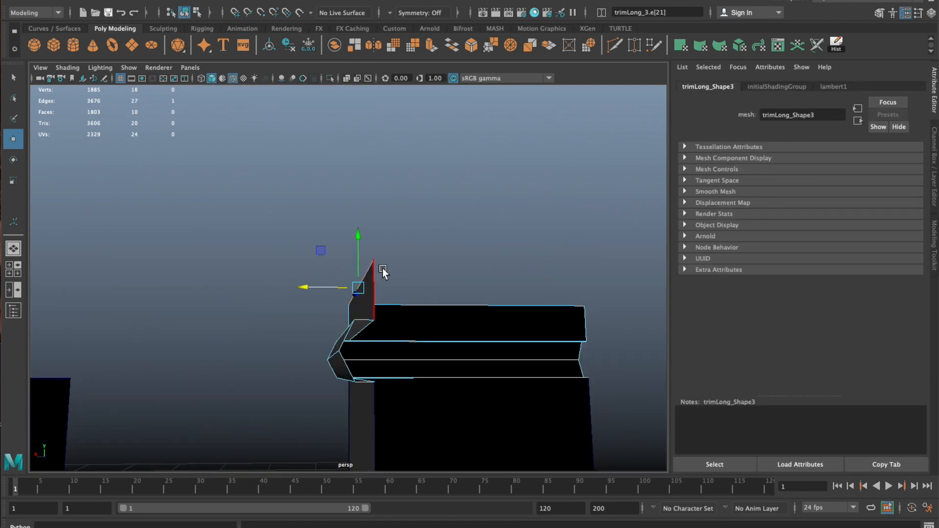
left_click_drag(374, 284, 458, 250, "alt")
left_click(411, 330)
left_click(458, 249)
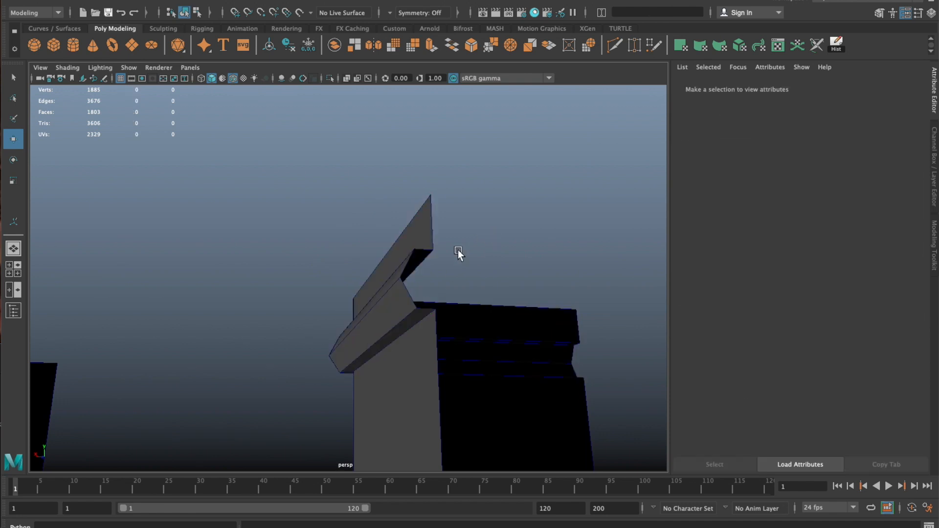
left_click(454, 291)
left_click(373, 275)
left_click_drag(374, 274, 454, 338, "alt")
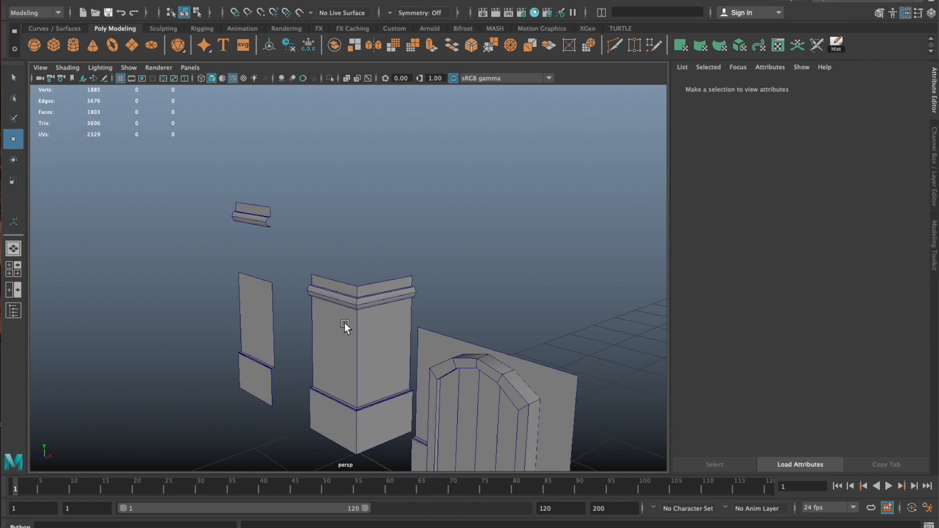
left_click_drag(334, 266, 310, 323, "alt")
left_click(339, 273)
left_click(360, 295)
left_click(286, 377)
left_click(389, 249)
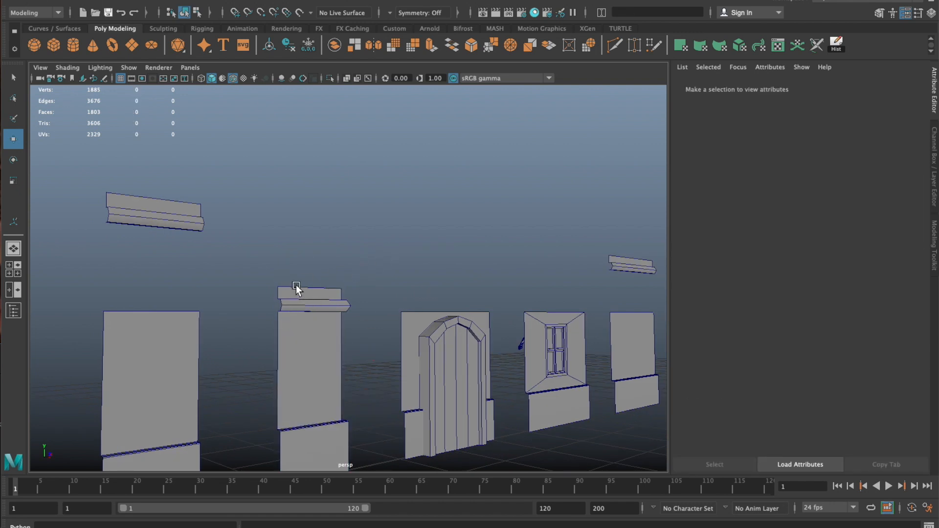
Try to move the corner trim's top edge along the depth axis, and undo the move
scroll(295, 289, "up", 6)
right_click_drag(275, 336, 274, 313)
left_click(183, 304)
left_click(183, 304)
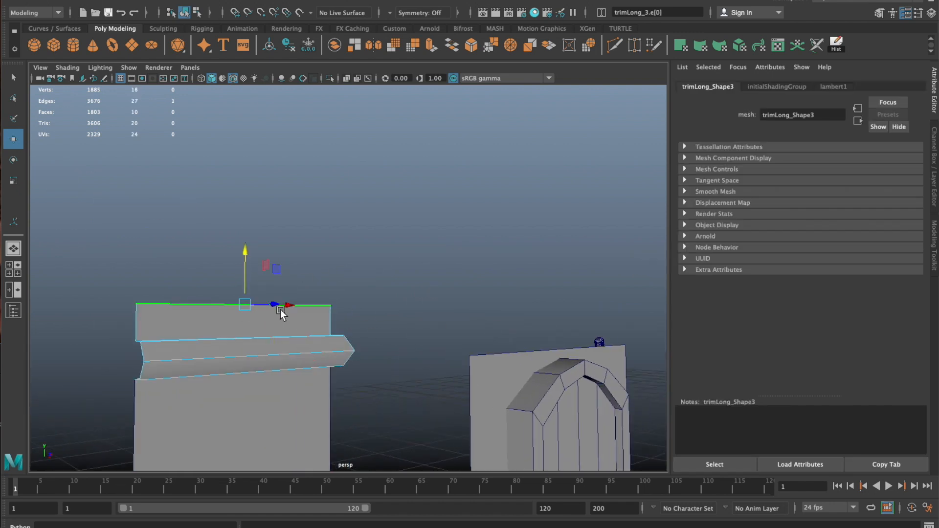
left_click_drag(279, 303, 320, 349)
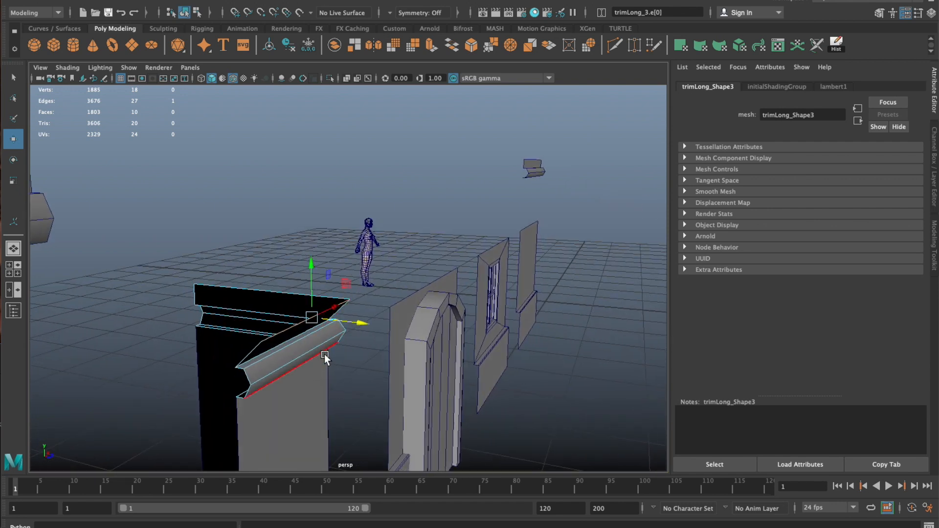
key("space")
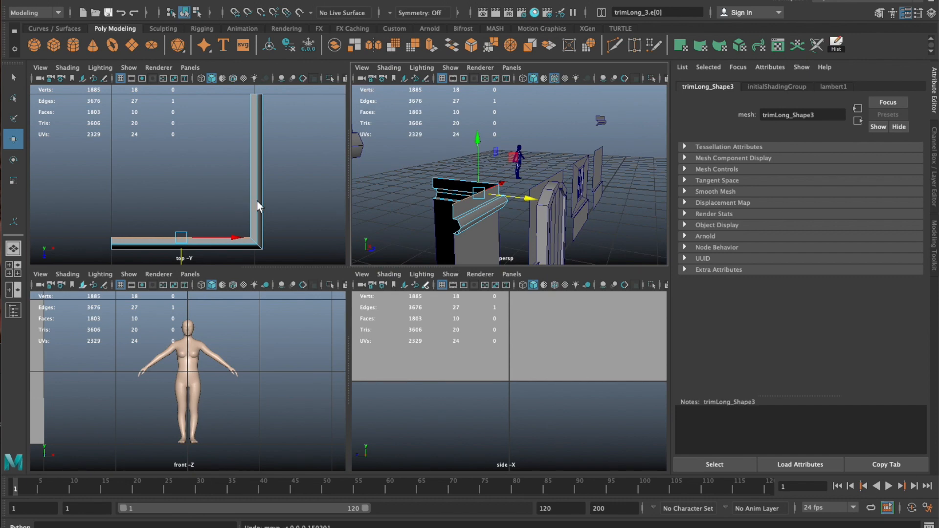
key("space")
Raise the corner trim back above the corner wall and rename it trimCorner_1
left_click(431, 260)
left_click_drag(430, 260, 360, 225, "alt")
key("f")
left_click(358, 233)
left_click(428, 216)
left_click(338, 185)
mouse_move(768, 115)
left_mouse_down()
mouse_move(801, 115)
mouse_move(782, 121)
left_mouse_up()
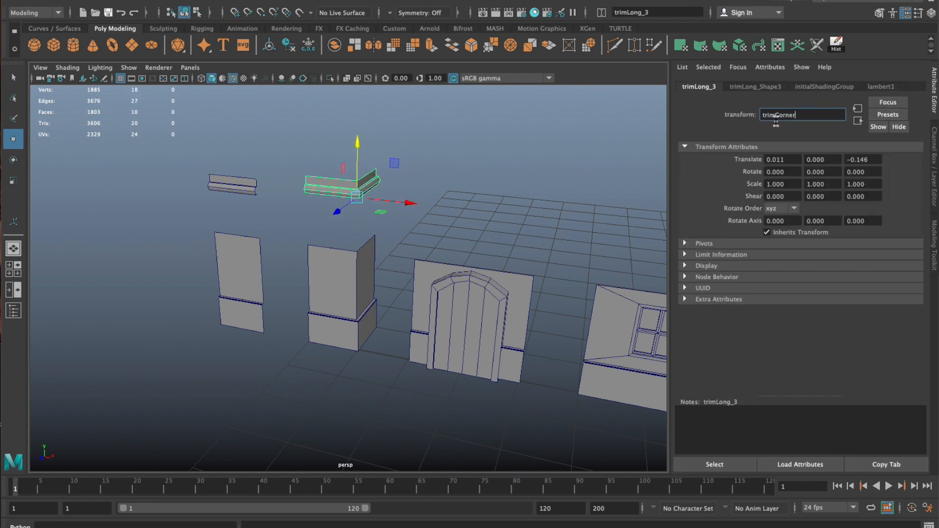
type("Corner_1")
key("Return")
Save the scene, accepting the student version notice
left_click(555, 203)
middle_click_drag(555, 203, 451, 245, "alt")
key("q")
key("ctrl+s")
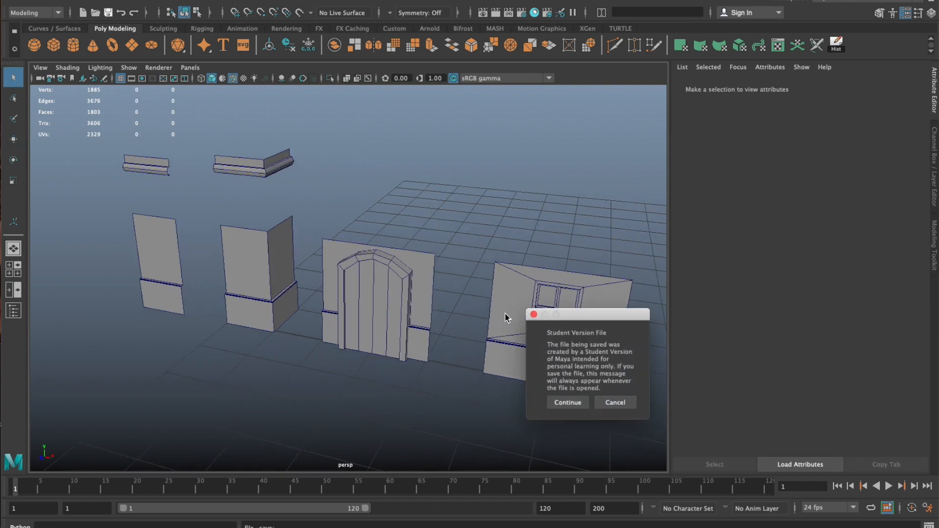
left_click(563, 401)
key("w")
Select the short trim piece and open the UV Editor with the UV Toolkit
scroll(484, 273, "down", 5)
left_click_drag(512, 296, 357, 271, "alt")
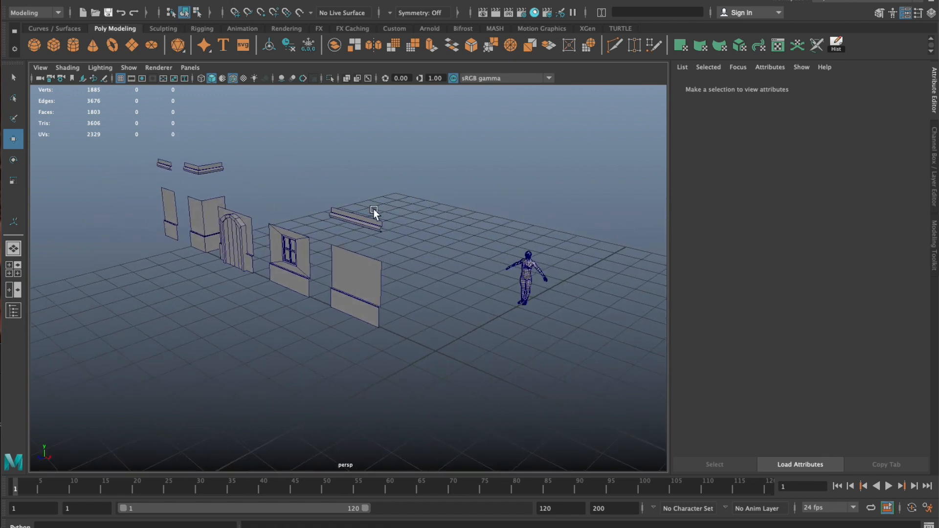
left_click_drag(297, 214, 394, 220, "alt")
scroll(394, 220, "up", 3)
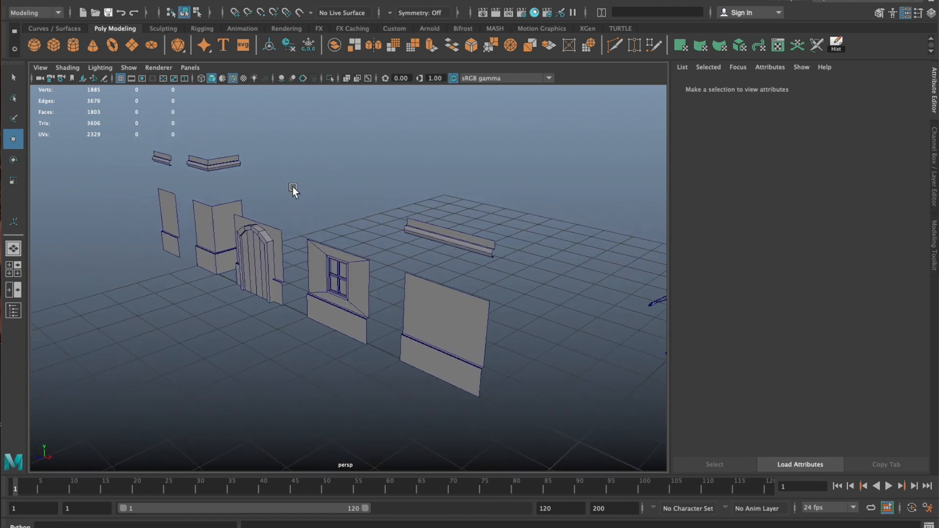
left_click_drag(301, 186, 335, 184, "alt")
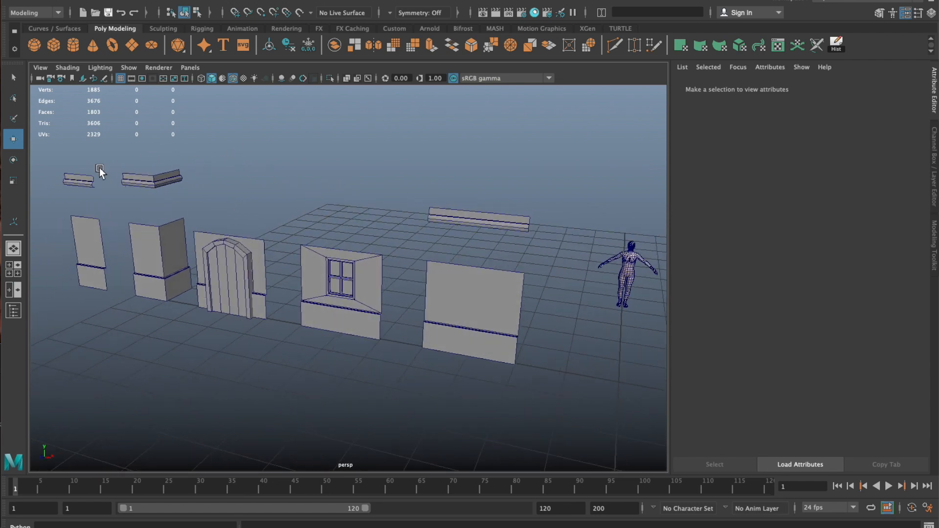
left_click_drag(100, 171, 83, 182)
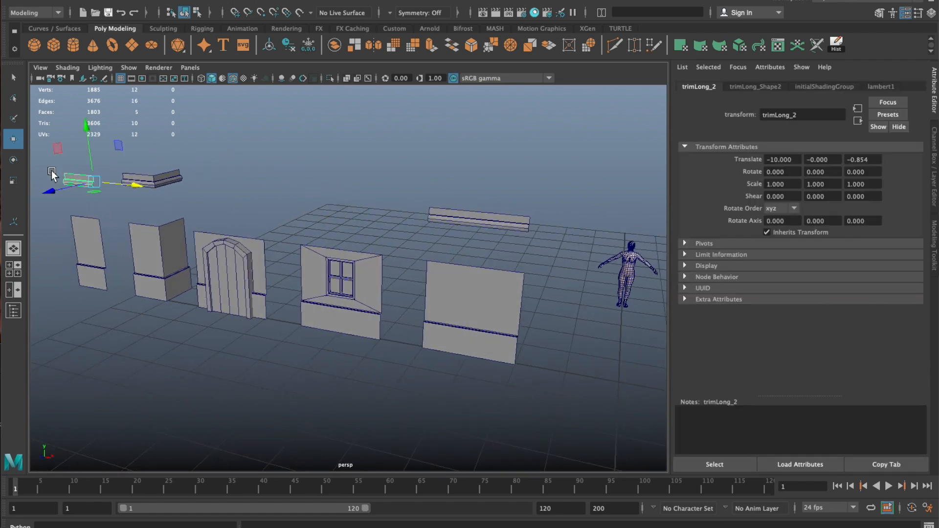
left_click(448, 2)
left_click(462, 11)
left_click_drag(704, 98, 781, 150)
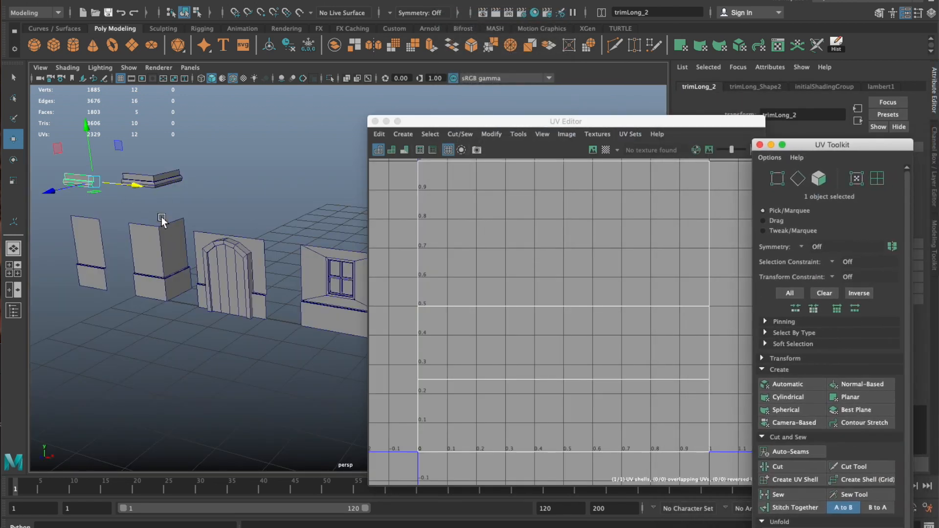
Apply an automatic UV projection to the short trim, keeping the piece visible beside the UV windows
key("f")
right_click_drag(165, 216, 71, 218, "alt")
middle_click_drag(282, 225, 42, 171, "alt")
left_click_drag(250, 225, 194, 205, "alt")
left_click_drag(702, 123, 629, 105)
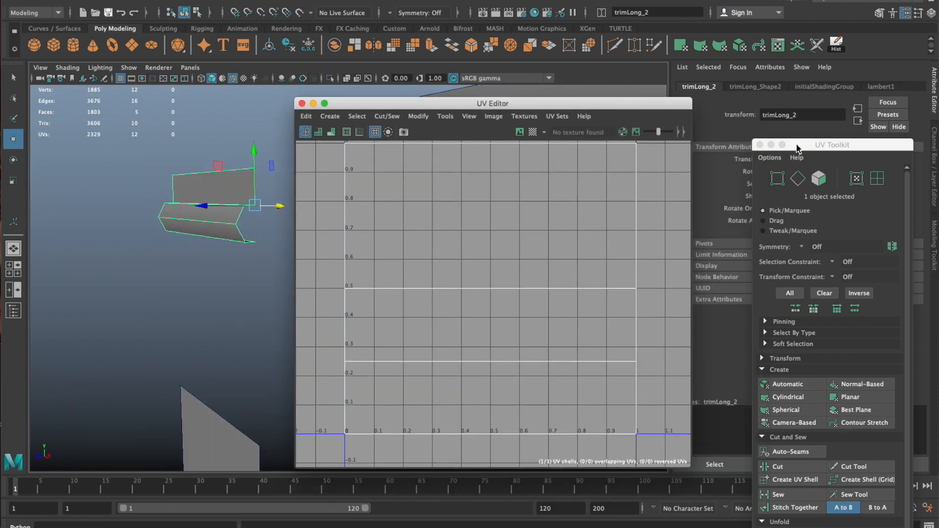
left_click_drag(796, 148, 774, 92)
left_click(782, 329)
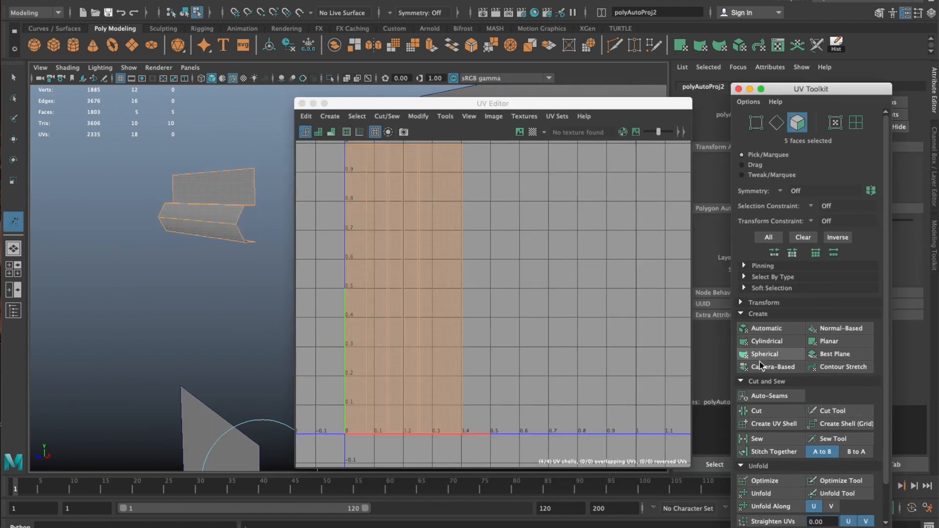
Move and sew the shared edges of the short trim's UV strips, leaving only the underside strip separate
right_click_drag(556, 300, 553, 293)
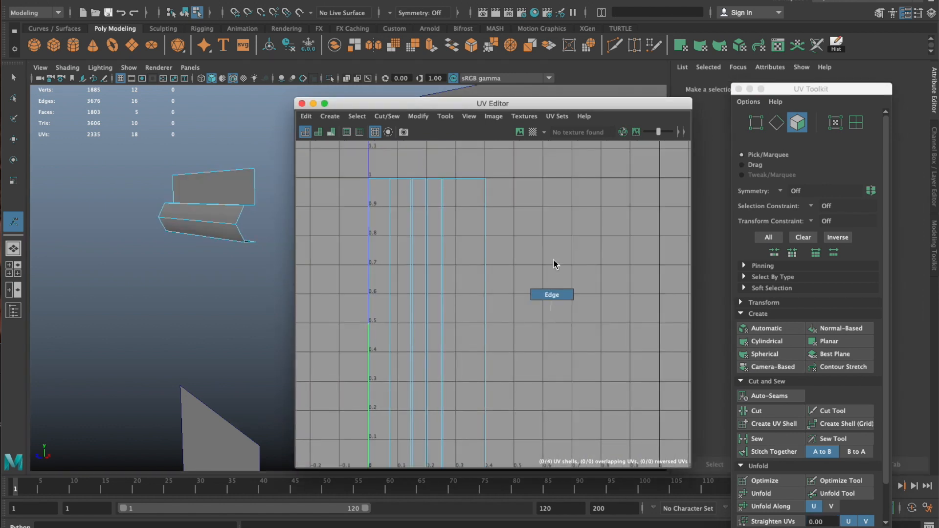
left_click(443, 230)
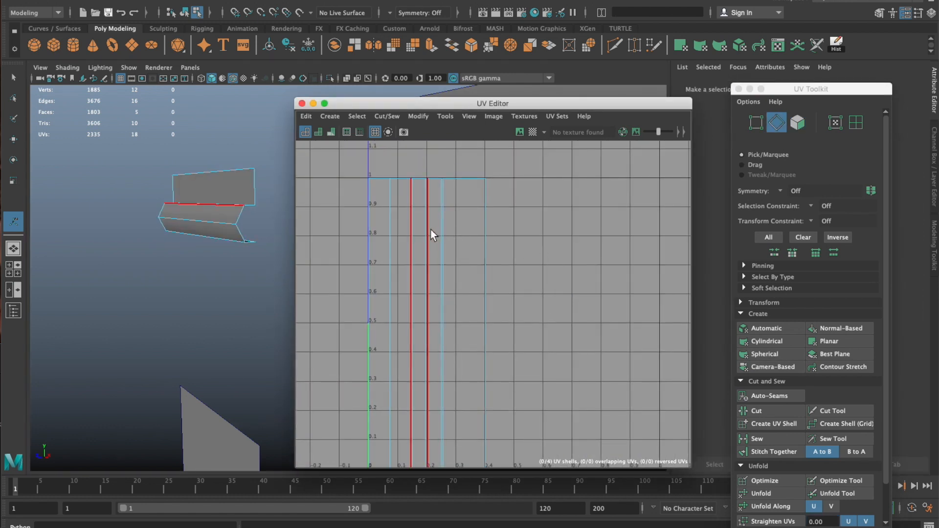
left_click(443, 223)
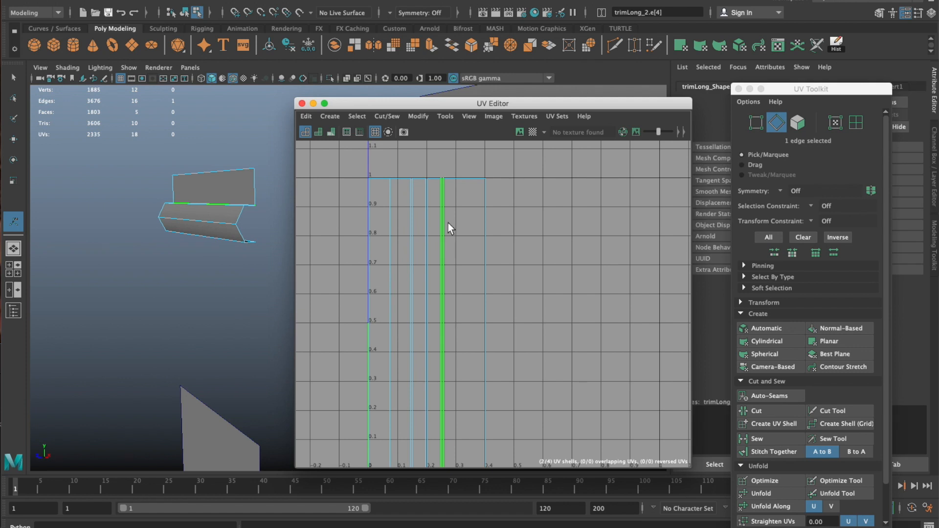
right_click(541, 291, "shift")
right_click_drag(541, 295, 540, 262, "shift")
left_click(430, 223)
key("w")
key("g")
left_click(414, 219)
key("g")
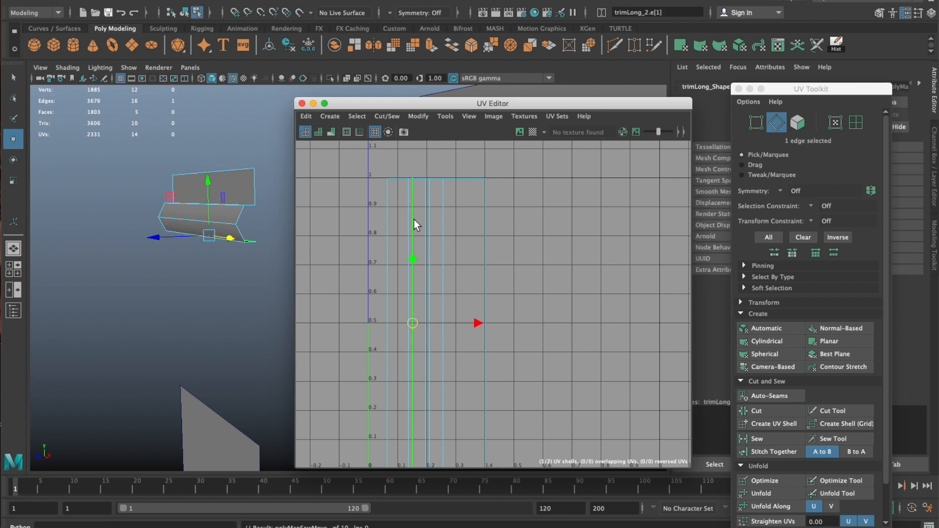
Move the large UV shell clear of the underside strip, then move and sew their shared edge into one shell
right_click_drag(408, 218, 395, 206)
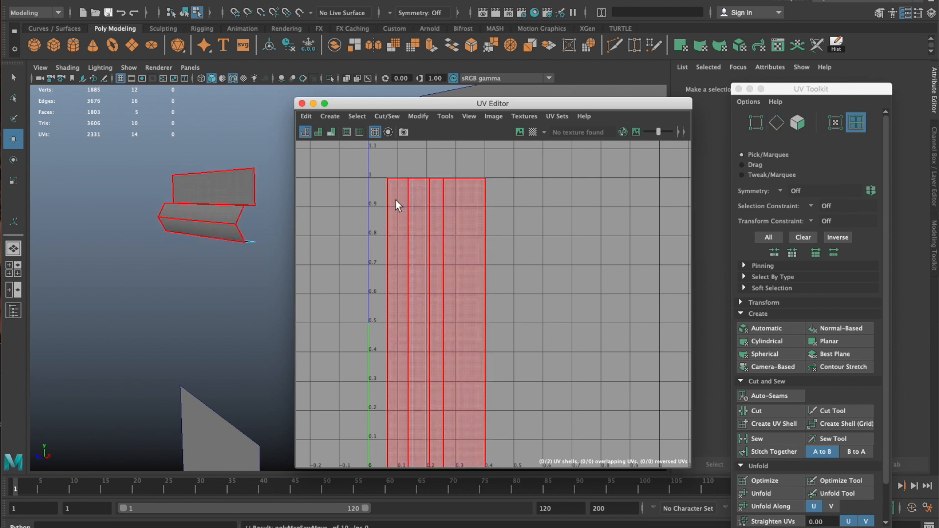
left_click(395, 206)
left_click_drag(497, 321, 550, 321)
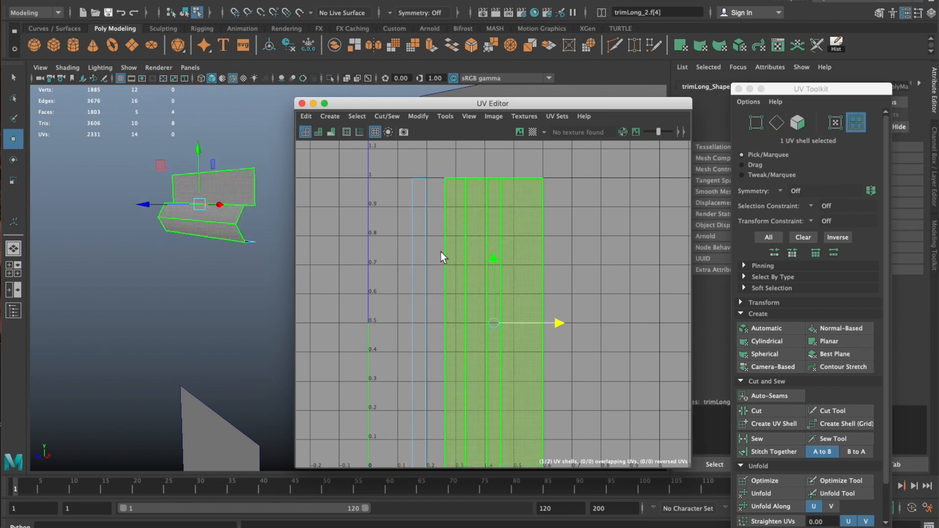
right_click_drag(441, 257, 431, 193)
left_click(501, 225)
right_click(516, 237, "shift")
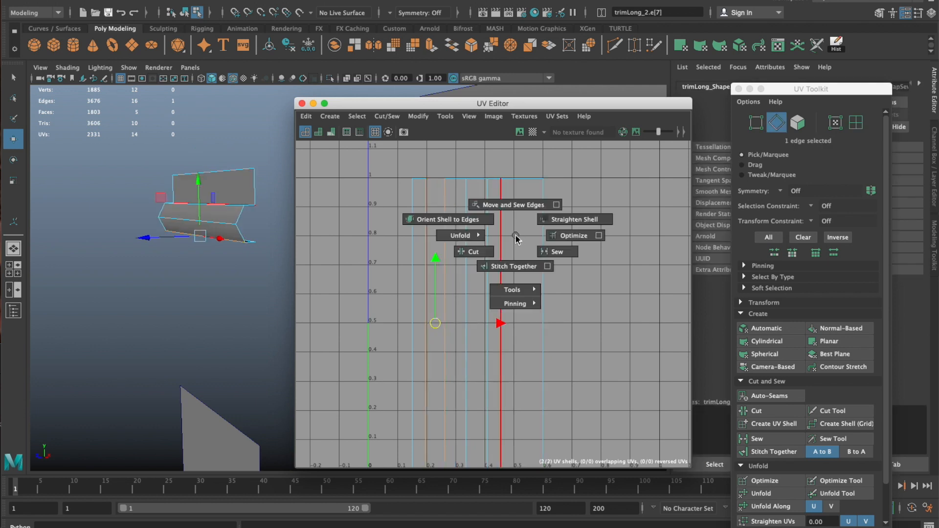
right_click_drag(515, 238, 511, 205, "shift")
scroll(543, 264, "down", 3)
Rotate the short trim's complete UV shell 90 degrees so its strips run horizontally
right_click_drag(541, 243, 533, 248)
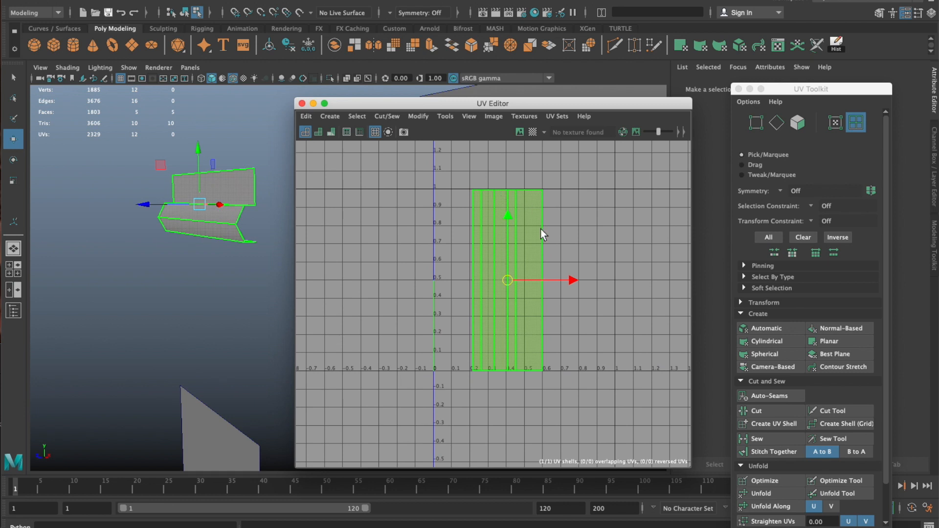
key("e")
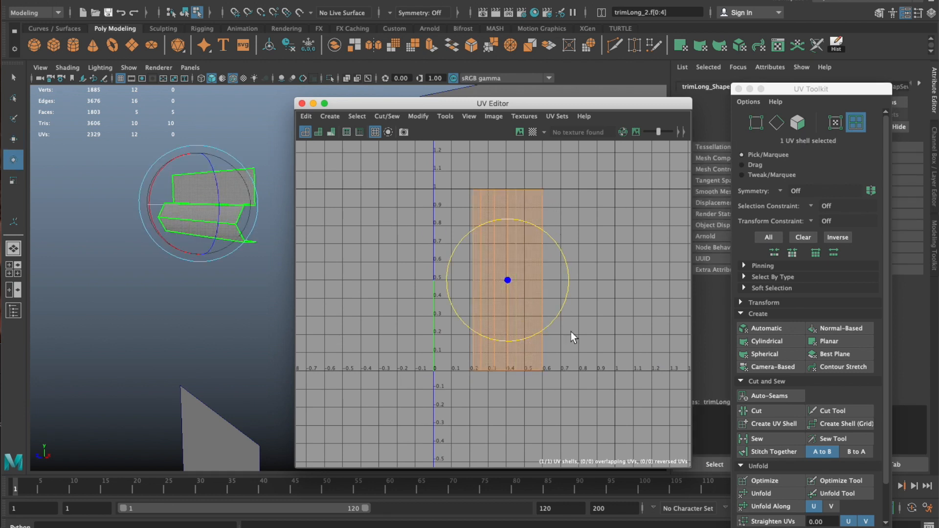
left_click_drag(566, 264, 477, 215)
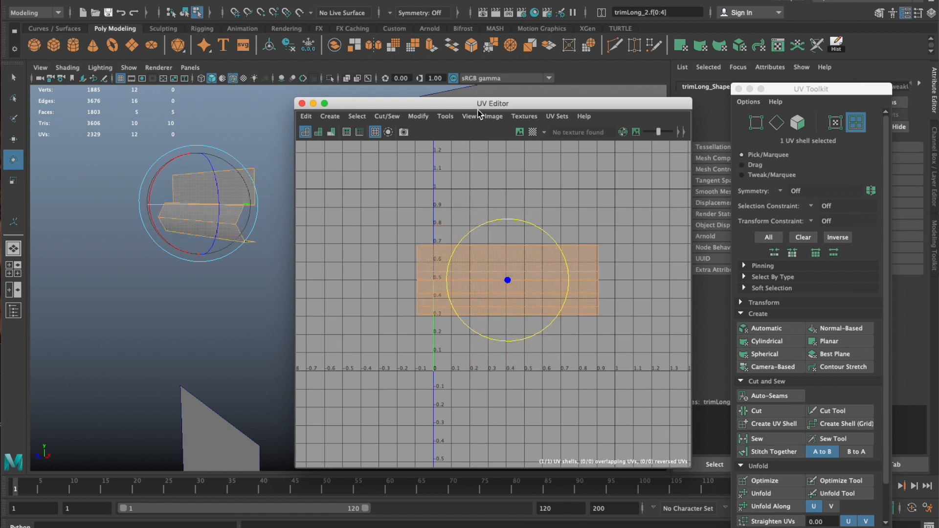
key("w")
Select the corner trim and bring up the UV Editor beside a close view of it
left_click(250, 140)
left_click_drag(225, 170, 260, 162, "alt")
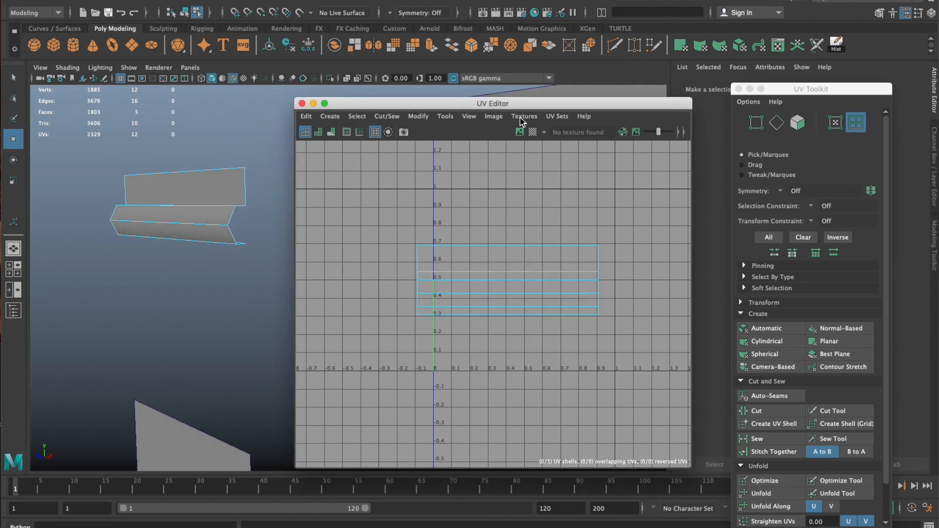
left_click_drag(482, 109, 680, 109)
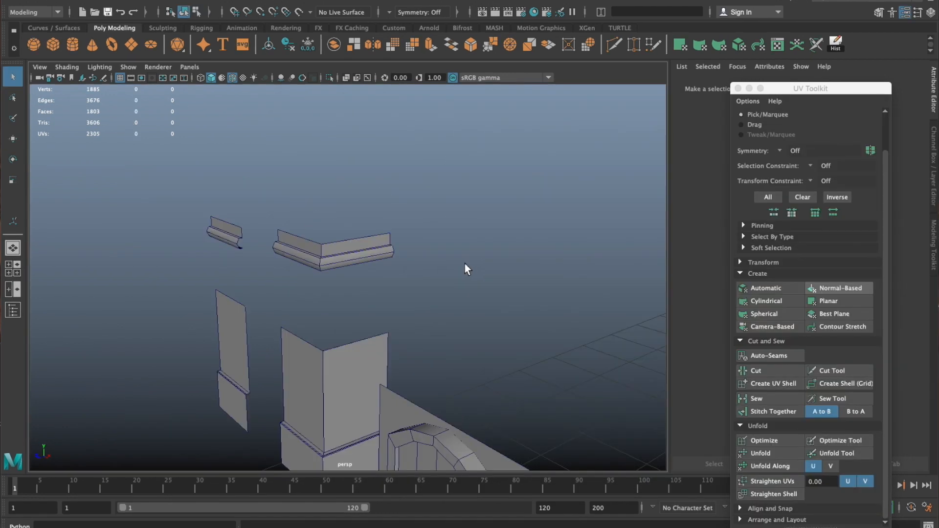
left_click_drag(363, 240, 360, 242)
key("w")
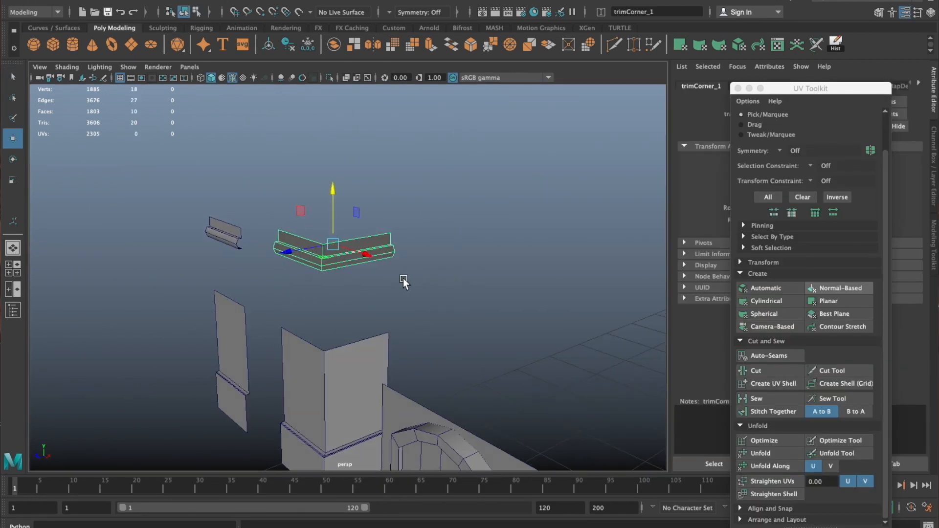
left_click_drag(403, 278, 382, 274, "alt")
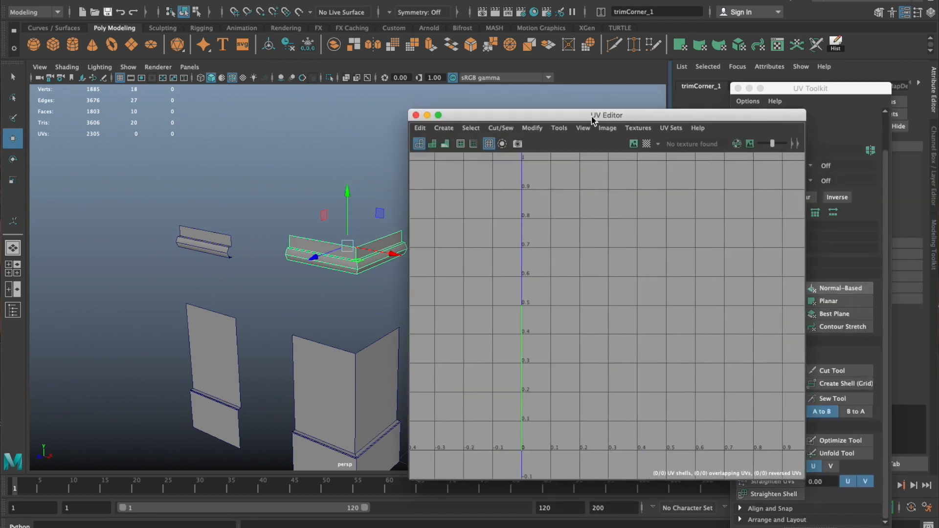
left_click_drag(607, 114, 663, 168)
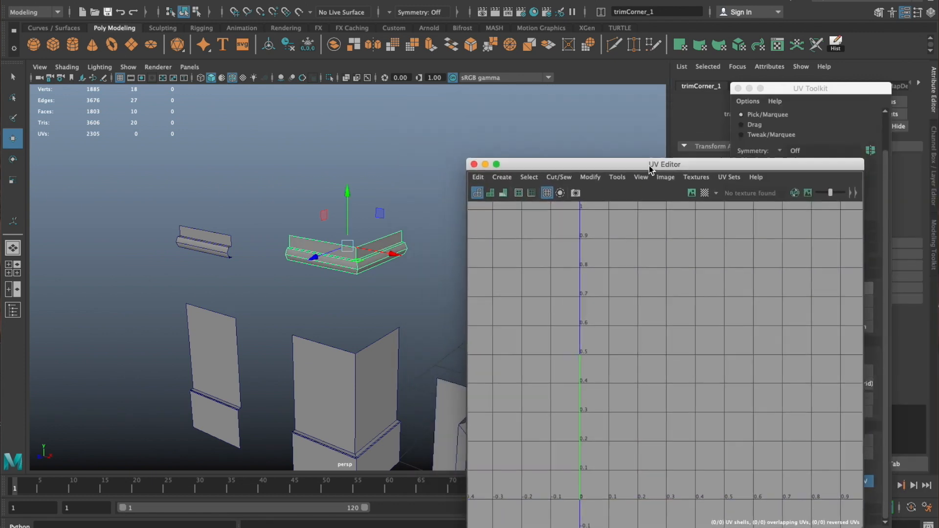
middle_click_drag(377, 186, 302, 165, "alt")
right_click_drag(301, 165, 392, 192, "alt")
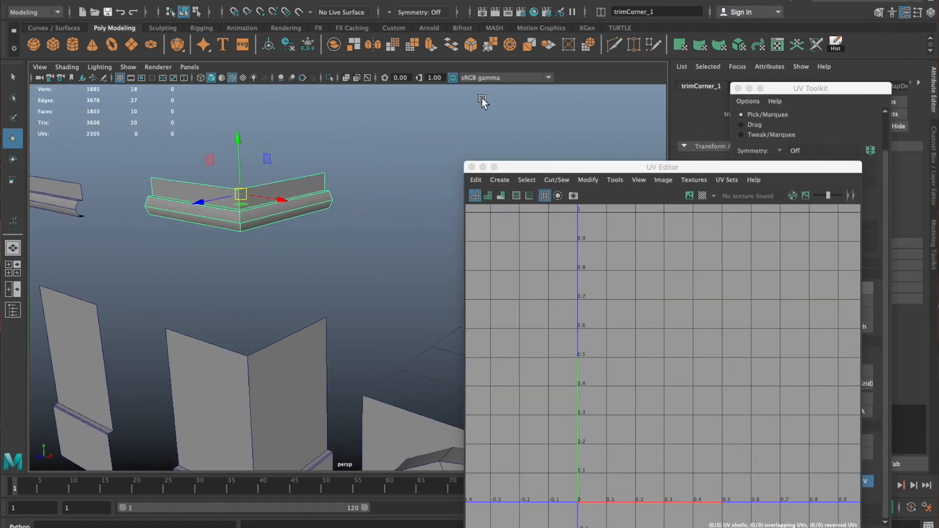
middle_click_drag(300, 388, 333, 260, "alt")
Apply an automatic UV projection to the corner trim and check which UV shell belongs to its underside
left_click_drag(755, 173, 600, 132)
left_click(766, 288)
left_click(557, 326)
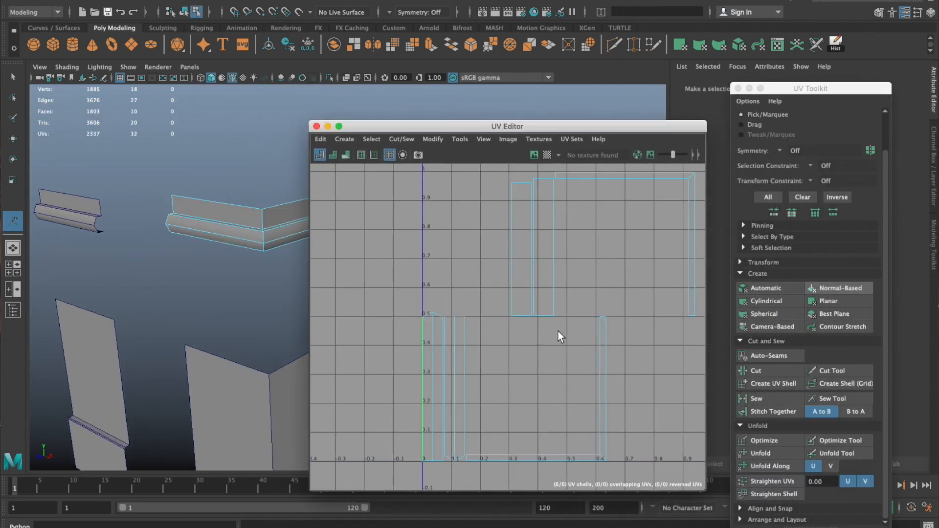
left_click(689, 185)
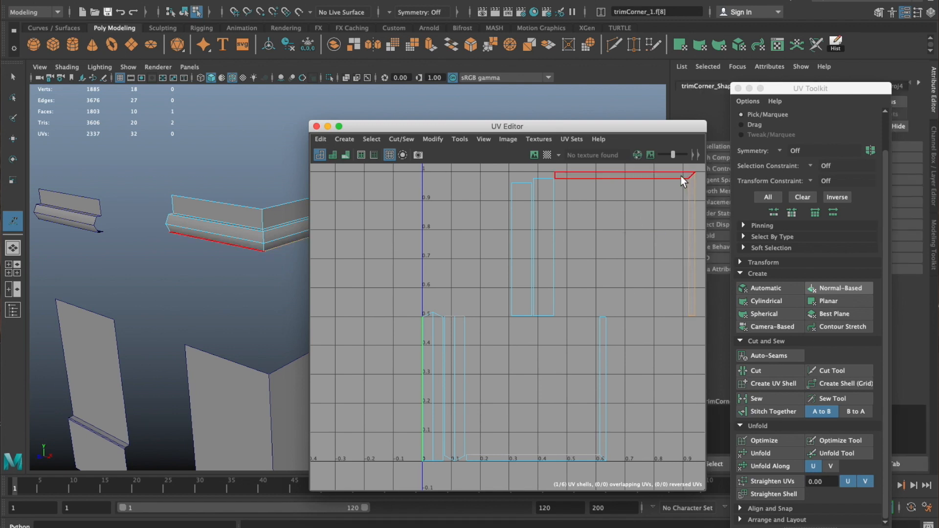
left_click(699, 179)
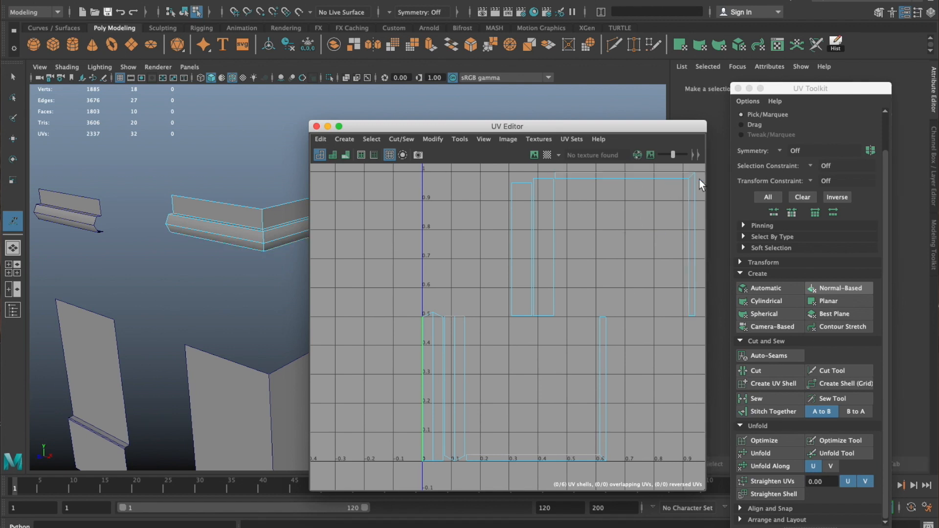
Cut the corner trim's two L-shaped UV shells apart at their corner edges and check the separated pieces
left_click(602, 458)
left_click(630, 450)
left_click(692, 273)
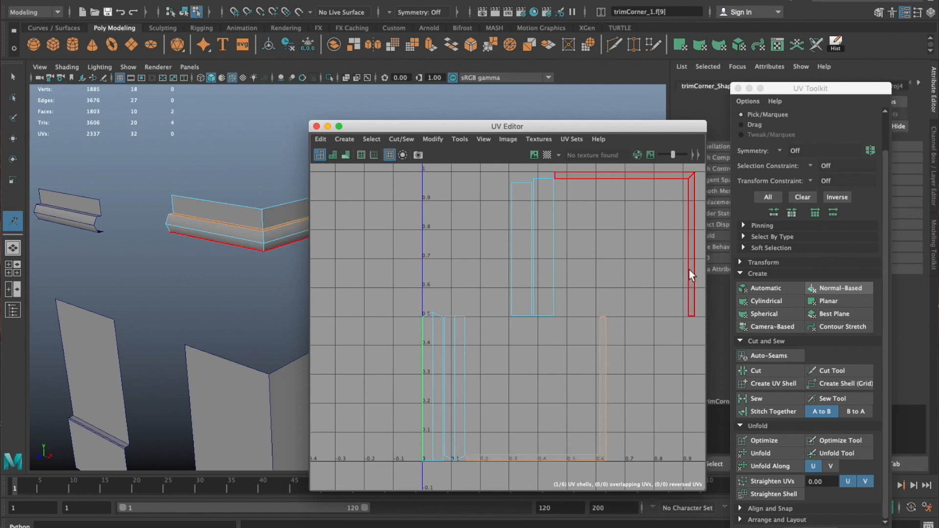
left_click(630, 342)
right_click_drag(631, 362, 634, 337)
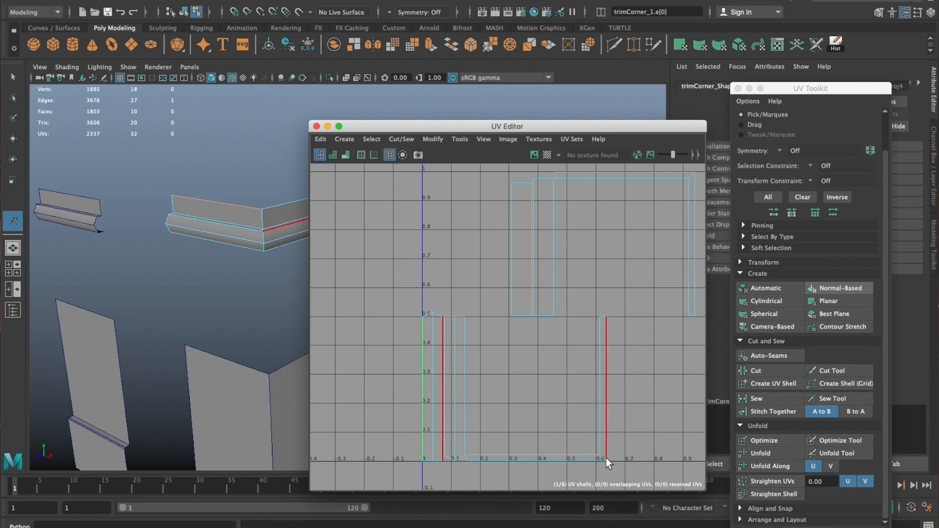
left_click(689, 197)
left_click(692, 177)
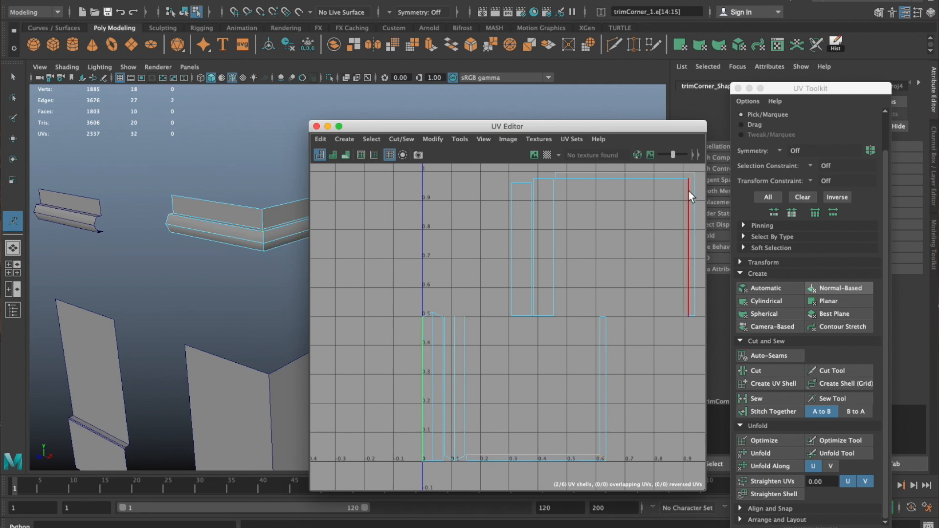
left_click(762, 377)
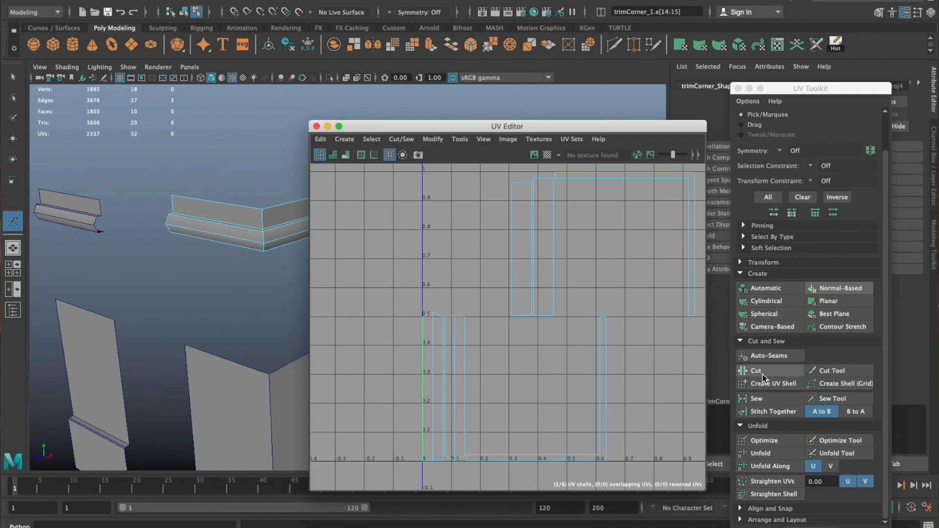
right_click(593, 205, "shift")
right_click_drag(592, 209, 566, 228, "shift")
right_click_drag(606, 260, 605, 342)
left_click(694, 245)
left_click(666, 264)
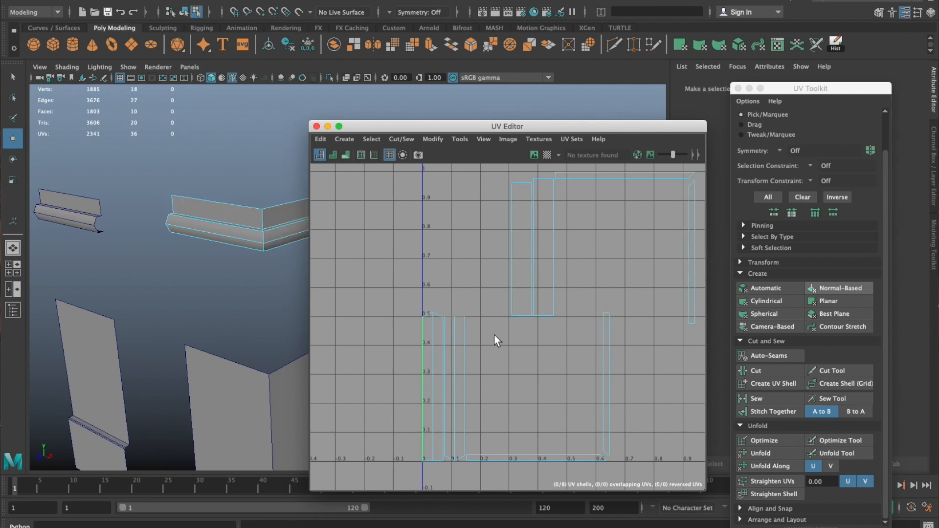
Move and sew the corner trim's first-arm strips onto its flat upper face, and move the combined UV shell aside
left_click(521, 211)
right_click_drag(607, 242, 610, 219)
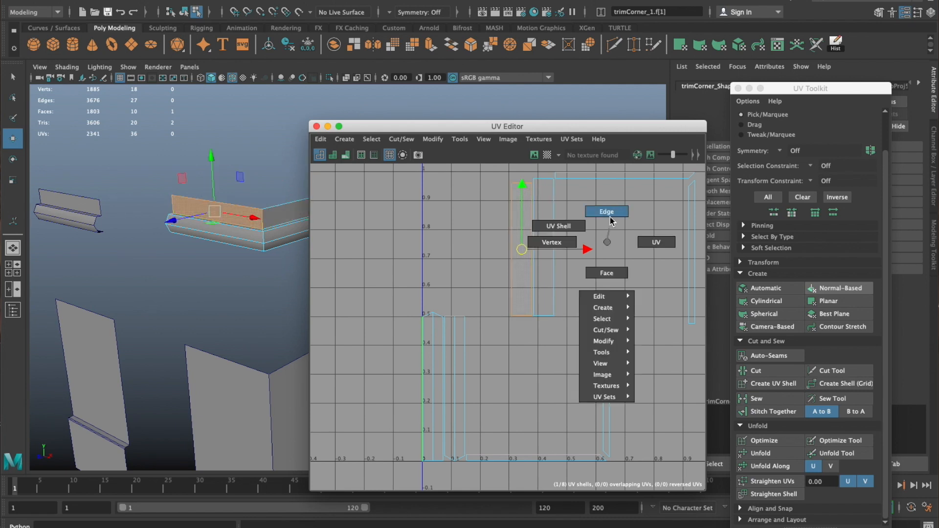
left_click(506, 213)
right_click_drag(571, 251, 570, 218, "shift")
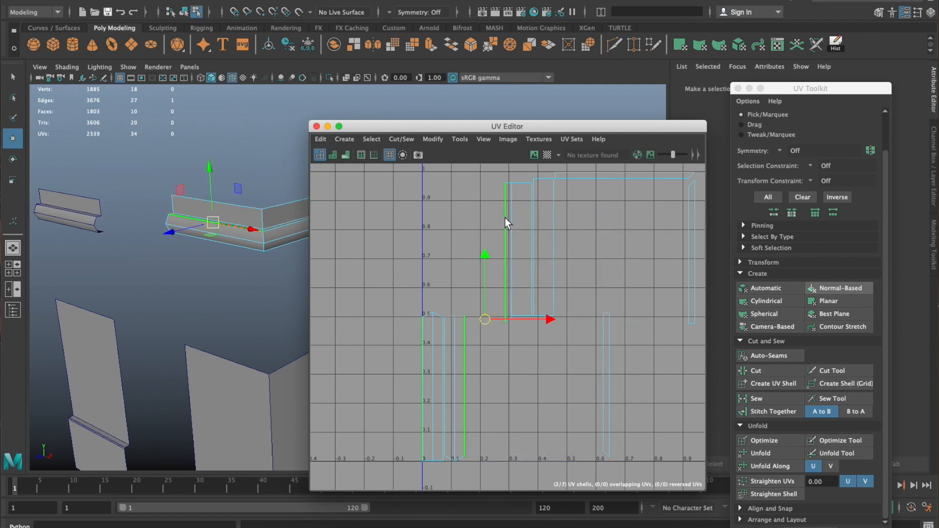
key("g")
right_click_drag(489, 218, 499, 219)
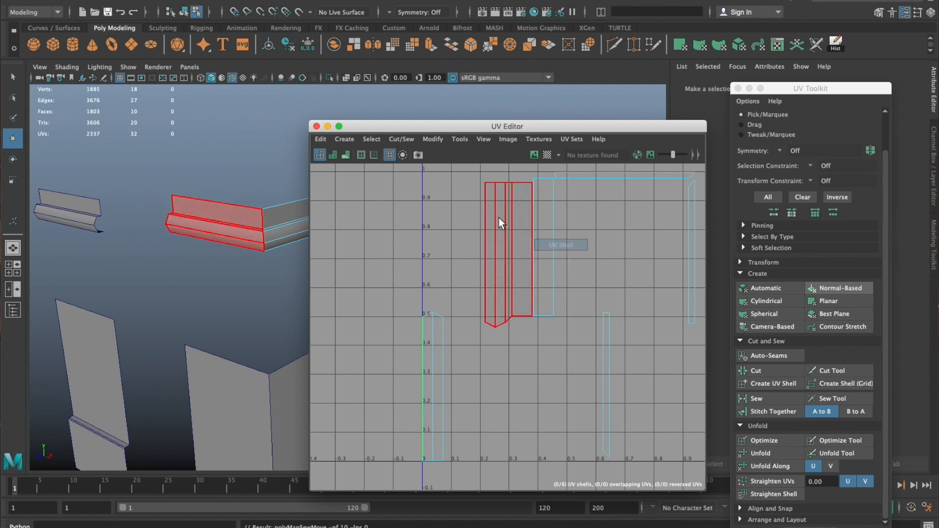
left_click(500, 220)
left_click_drag(506, 239, 436, 239)
Move and sew the corner trim's second-arm strips together along their shared long edges into one UV shell
left_click(474, 226)
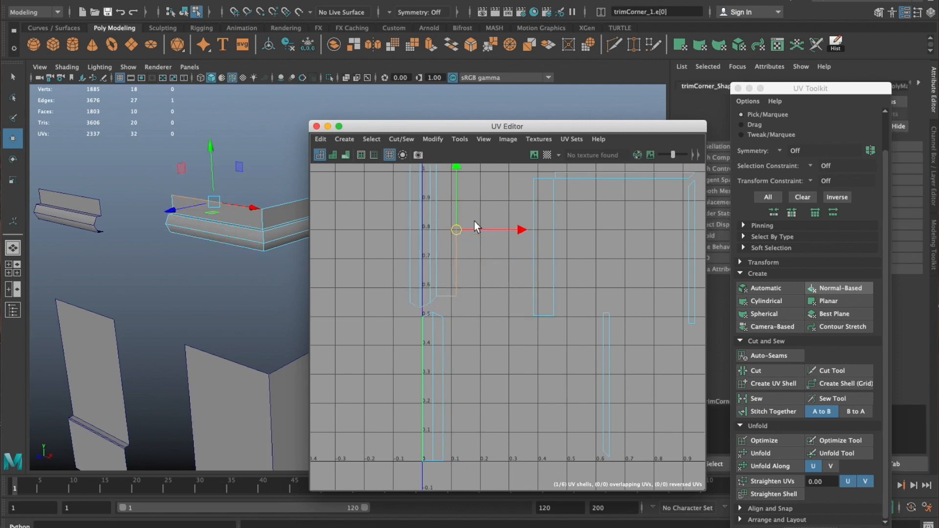
left_click(536, 207)
right_click_drag(580, 232, 588, 326, "shift")
left_click(610, 330)
key("g")
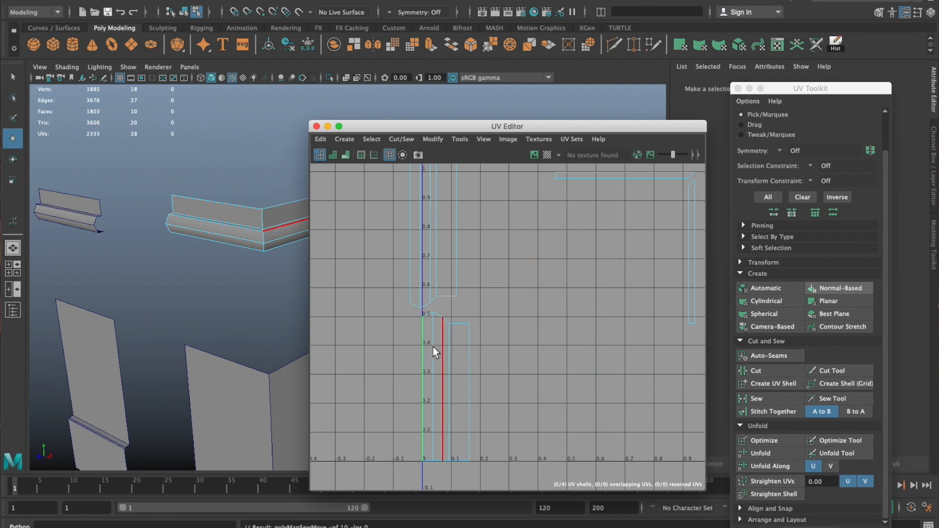
left_click(421, 347)
key("g")
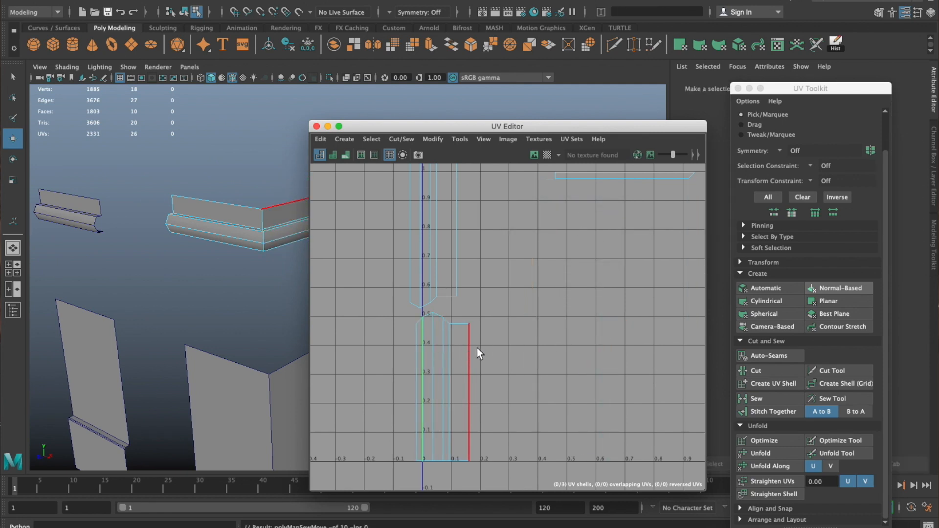
Move and sew the remaining loose strip onto the first arm's UV shell
left_click(411, 262)
key("g")
scroll(536, 318, "down", 3)
middle_click_drag(529, 337, 553, 315, "alt")
scroll(553, 315, "up", 2)
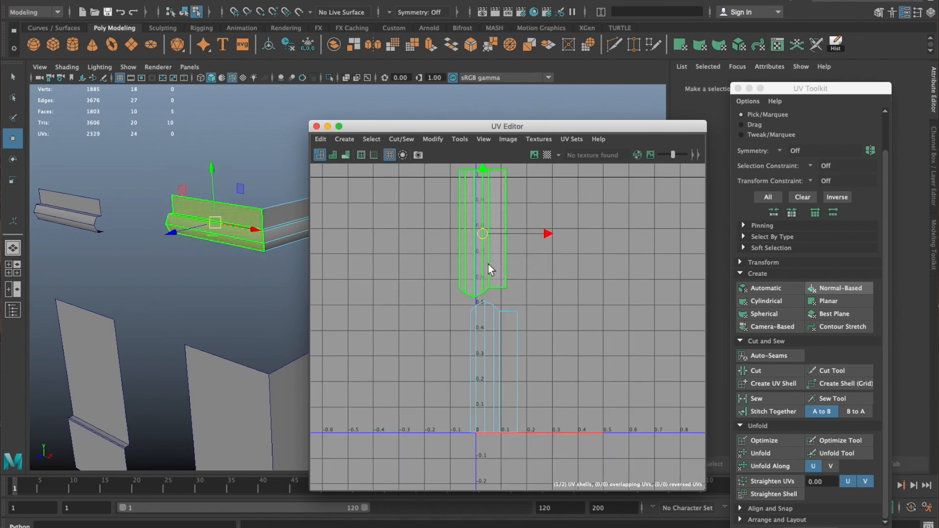
Move and sew the corner edges shared by the two arm shells to join them into one UV shell
left_click(498, 312)
right_click_drag(541, 309, 544, 287)
scroll(536, 298, "up", 3)
left_click(495, 290)
left_click(476, 284)
left_click(430, 284)
right_click_drag(618, 274, 620, 249, "shift")
scroll(549, 313, "down", 3)
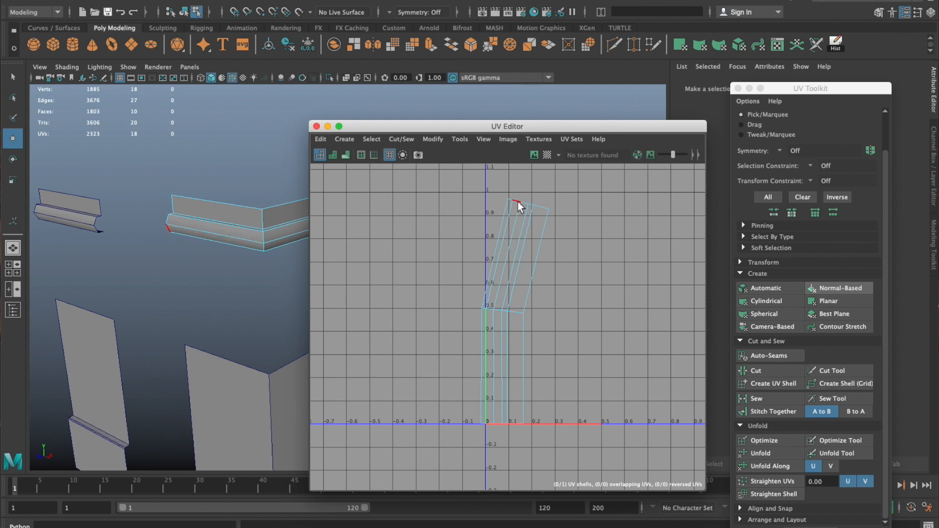
Reset the Unfold UVs options and unfold the corner trim's complete UV shell with the Unfold3D method
right_click_drag(512, 280, 541, 266)
left_click(526, 247)
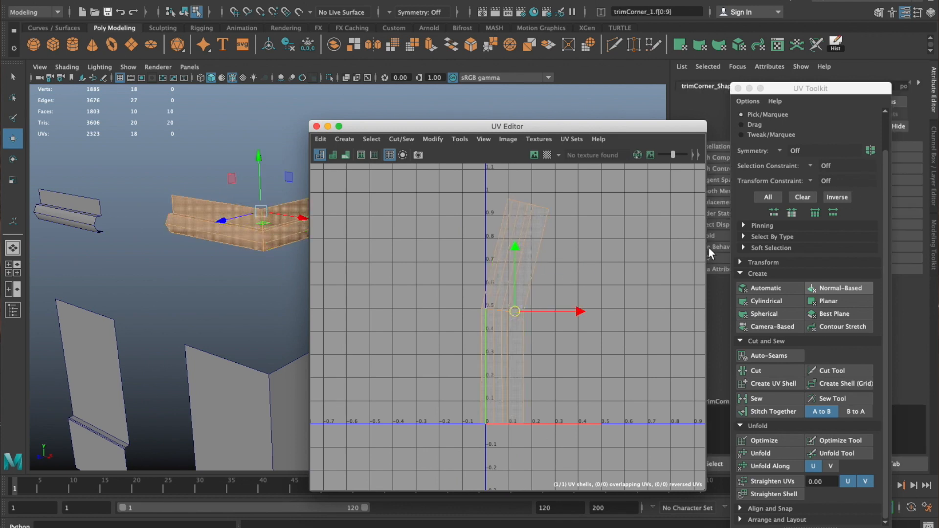
right_click_drag(631, 229, 484, 225, "shift")
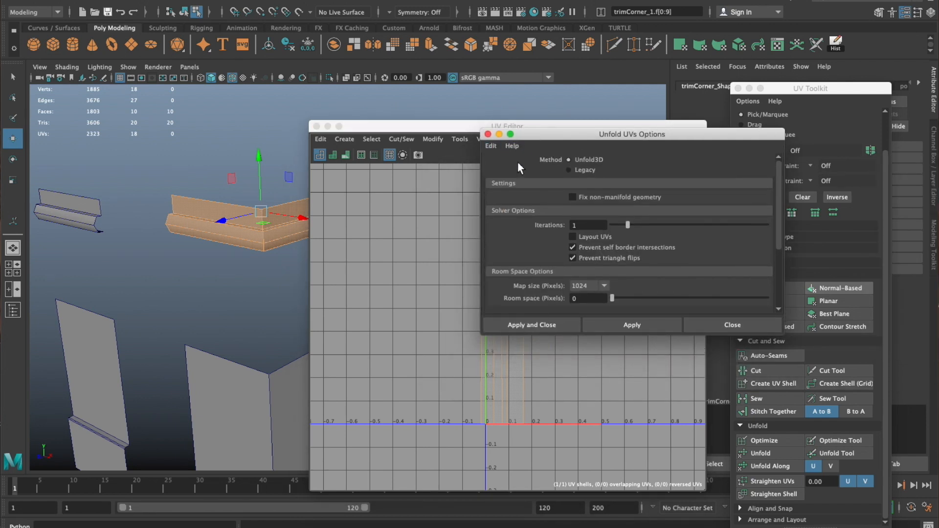
left_click(491, 146)
left_click(535, 168)
left_click_drag(572, 133, 739, 114)
left_click(821, 301)
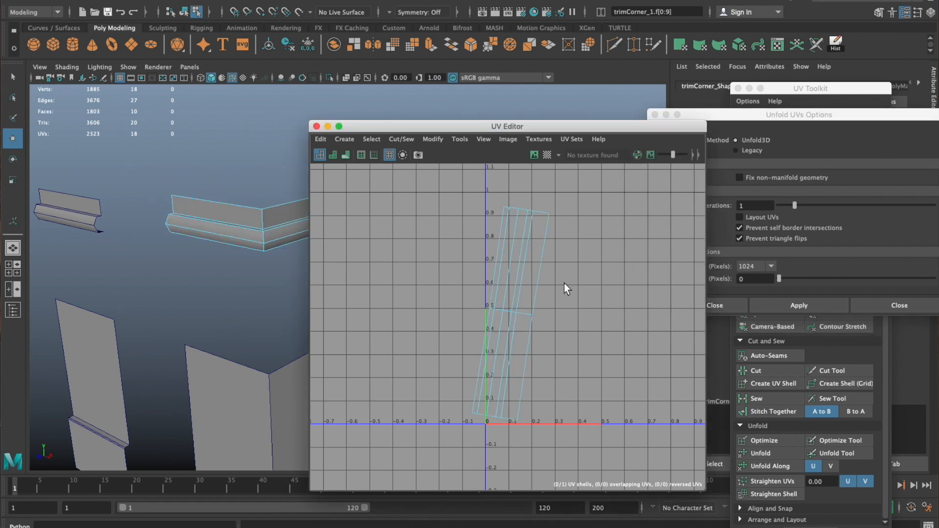
Rotate the corner trim's unfolded UV shell so its strips run horizontally
double_click(538, 227)
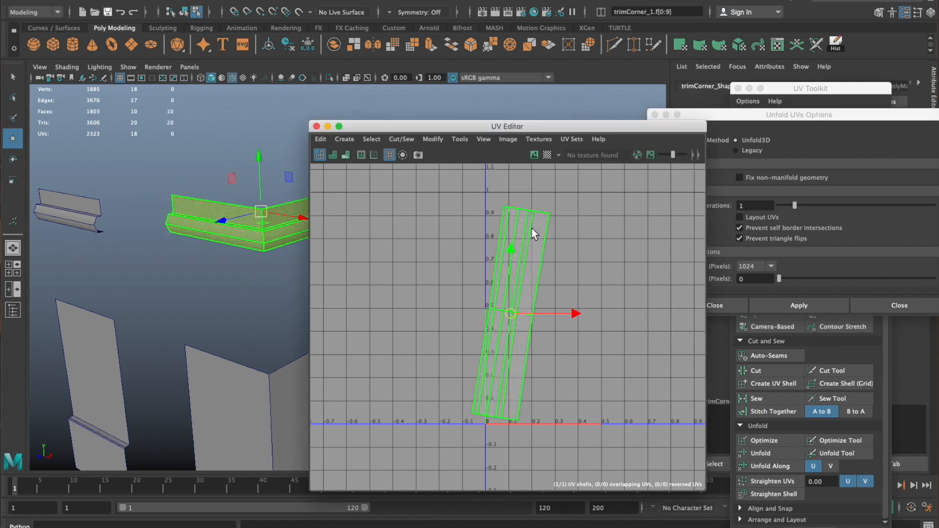
key("e")
left_click_drag(547, 269, 579, 333)
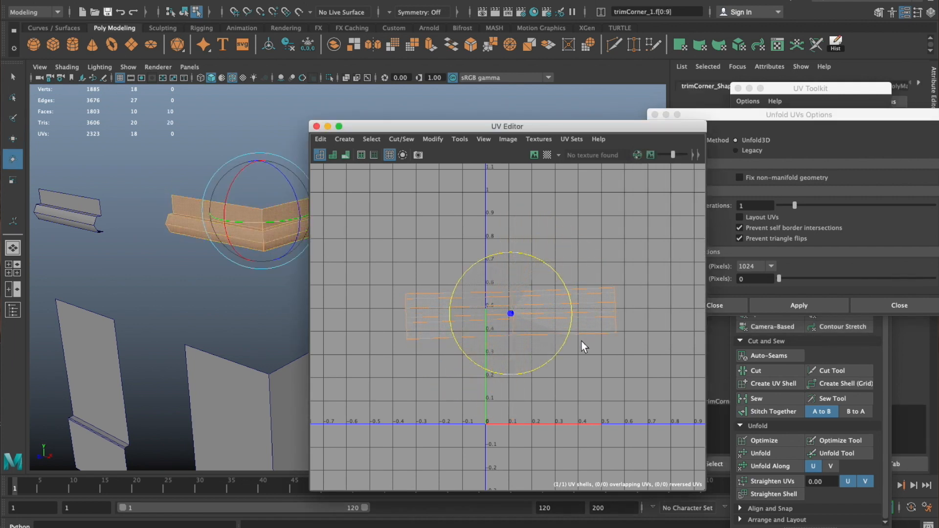
left_click(583, 345)
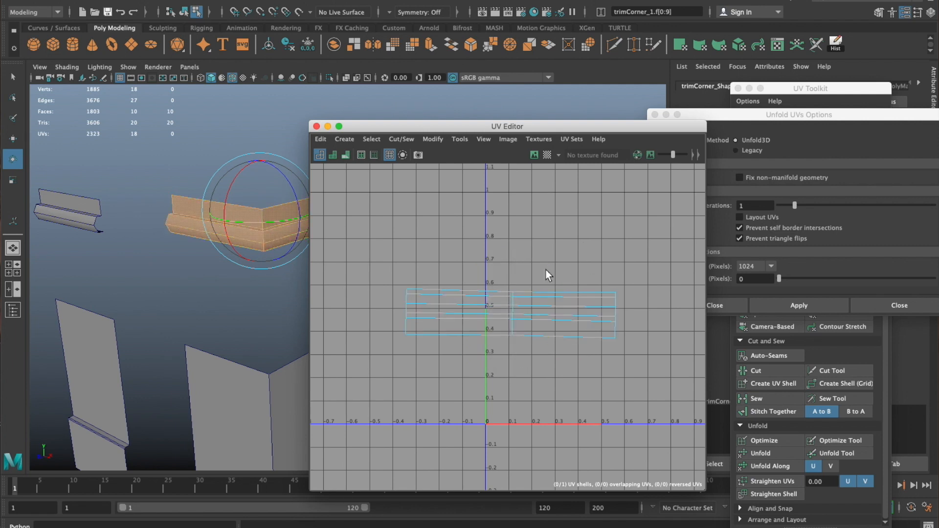
double_click(464, 296)
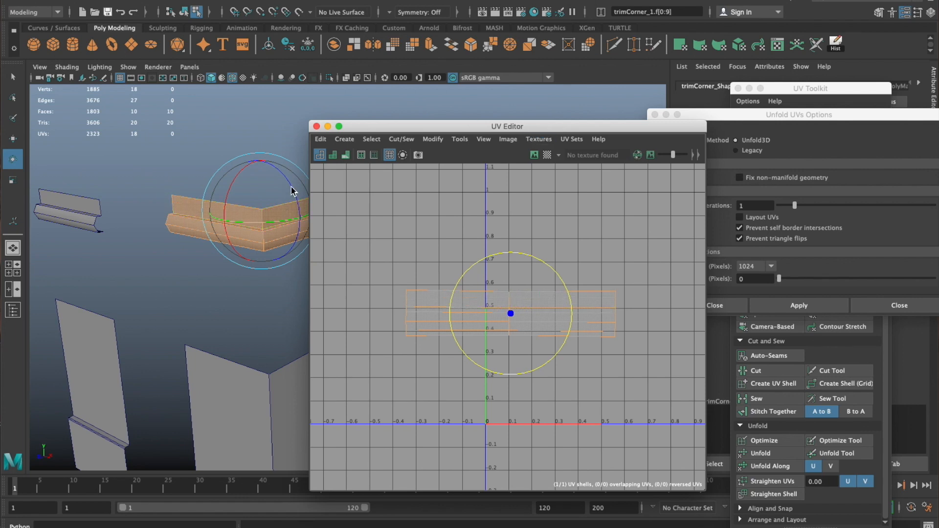
Return the corner trim to object mode and clear the UV windows away to show all the kit pieces
right_click_drag(263, 202, 275, 162)
left_click(288, 143)
left_click_drag(424, 130, 938, 113)
left_click_drag(775, 118, 938, 128)
left_click_drag(812, 92, 938, 93)
right_click_drag(595, 234, 339, 215, "alt")
left_click_drag(339, 216, 406, 228, "alt")
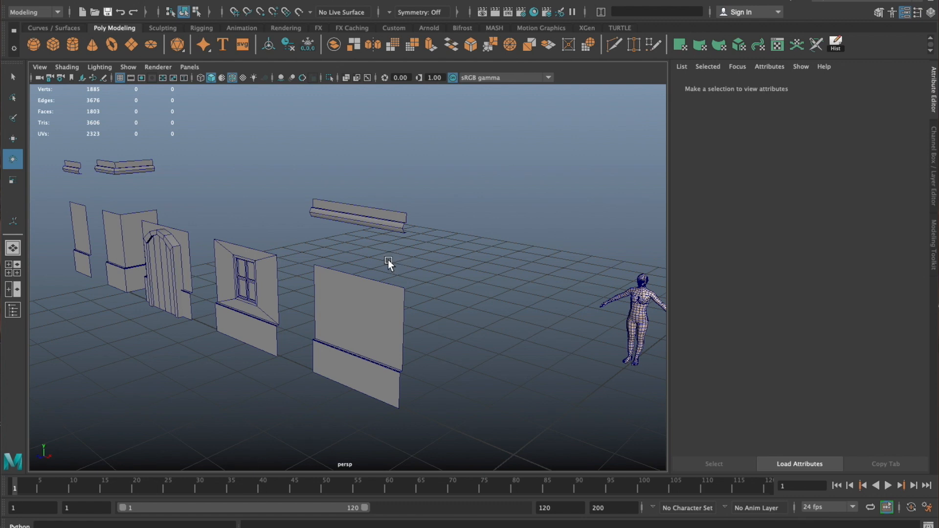
left_click(383, 221)
left_click_drag(491, 245, 341, 237, "alt")
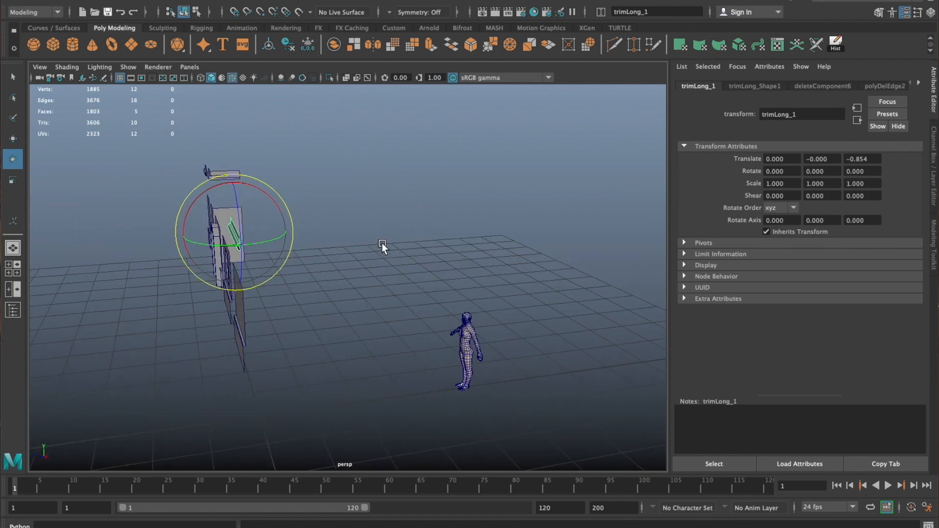
left_click(309, 226)
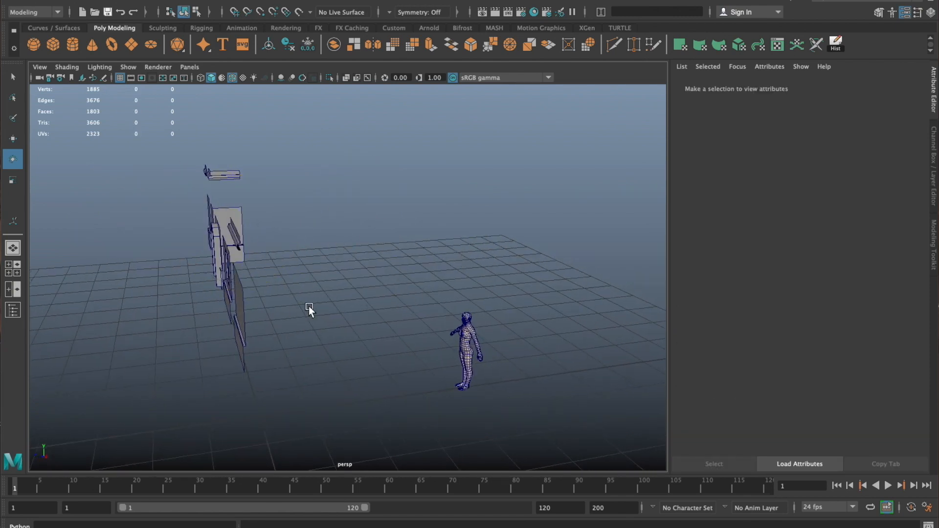
left_click_drag(309, 306, 339, 307, "alt")
right_click_drag(353, 312, 374, 325, "alt")
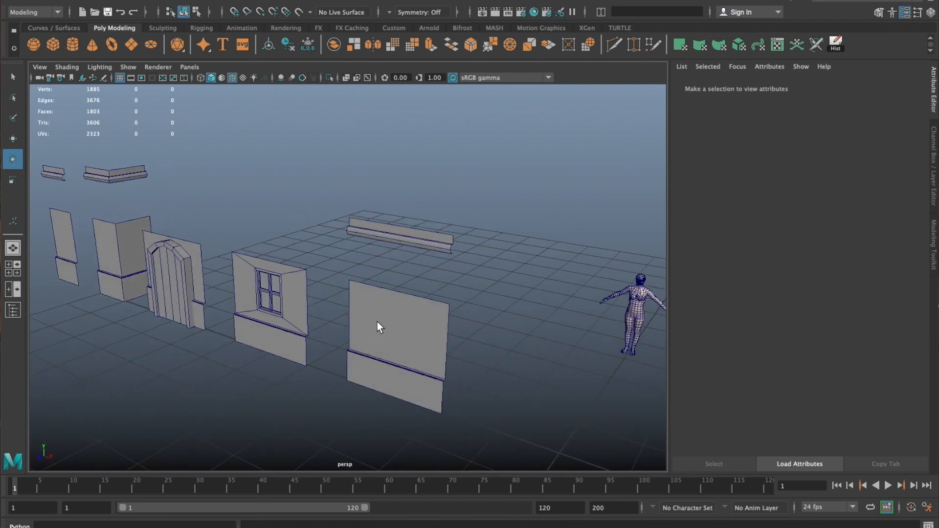
Snap the plain wall's pivot to its lower corner and snap the wall against the window wall's adjoining edge
left_click(378, 323)
left_click(280, 342)
key("w")
key("v")
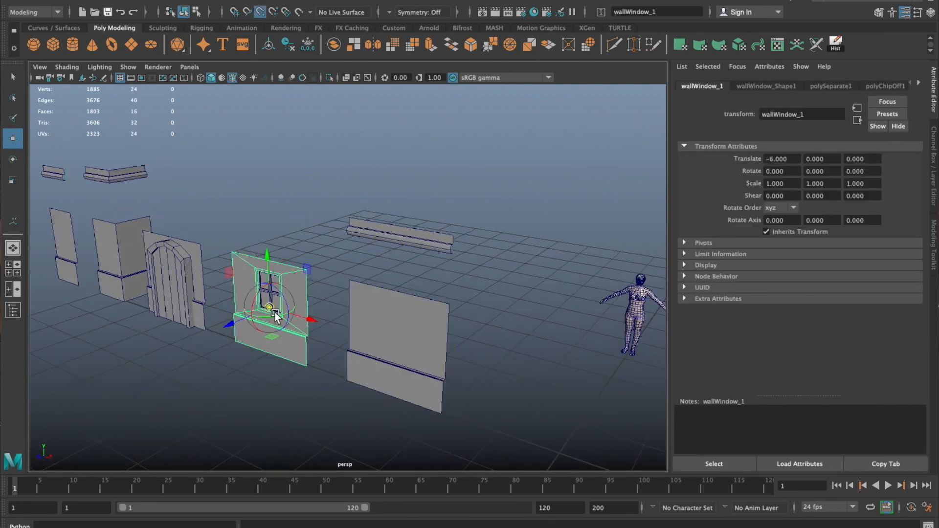
left_click(361, 345)
key("d")
key("v")
middle_click_drag(381, 362, 361, 374)
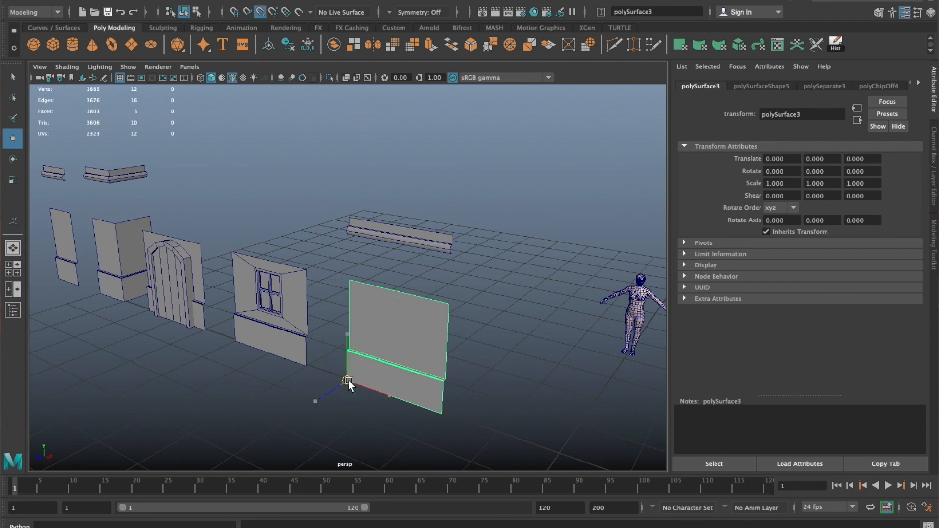
left_click_drag(351, 382, 242, 343)
Try to move the door wall against the window wall, and undo the move
left_click(195, 303)
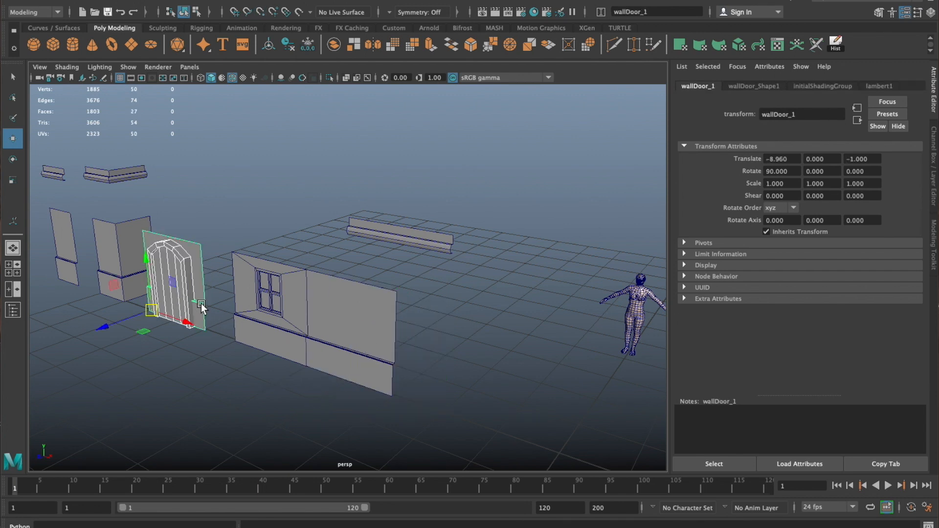
left_click_drag(183, 324, 194, 326)
key("ctrl+z")
left_click(227, 306)
scroll(355, 318, "up", 5)
left_click_drag(301, 292, 375, 337, "alt")
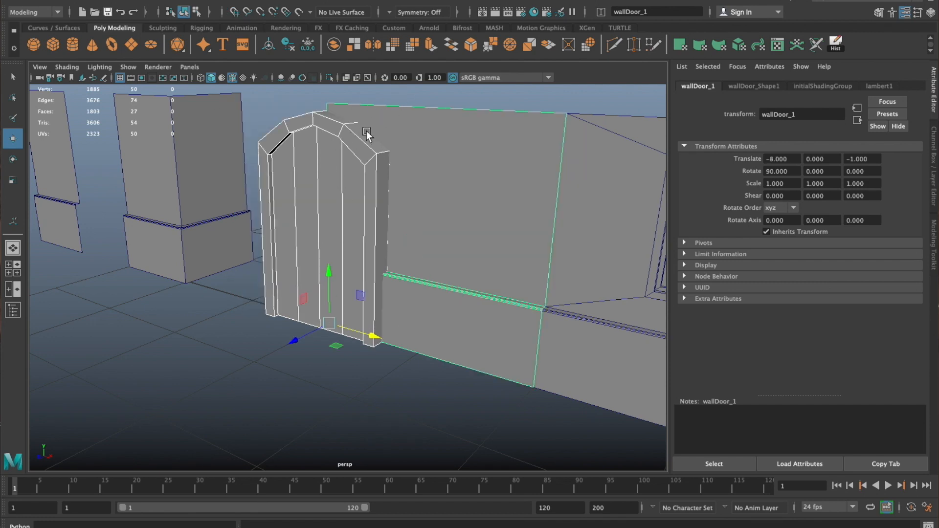
key("ctrl+z")
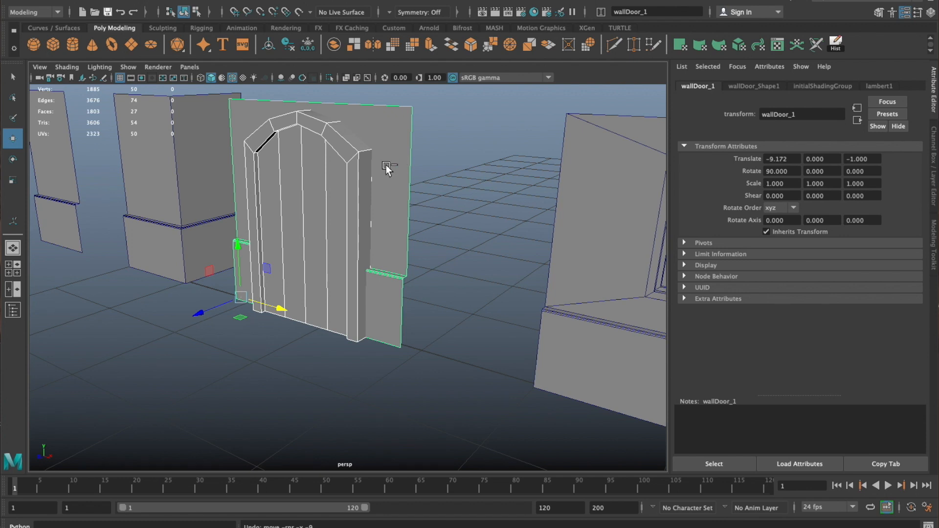
Group the door wall with its parts, move the group's pivot to its lower corner and snap it against the window wall
key("ctrl+g")
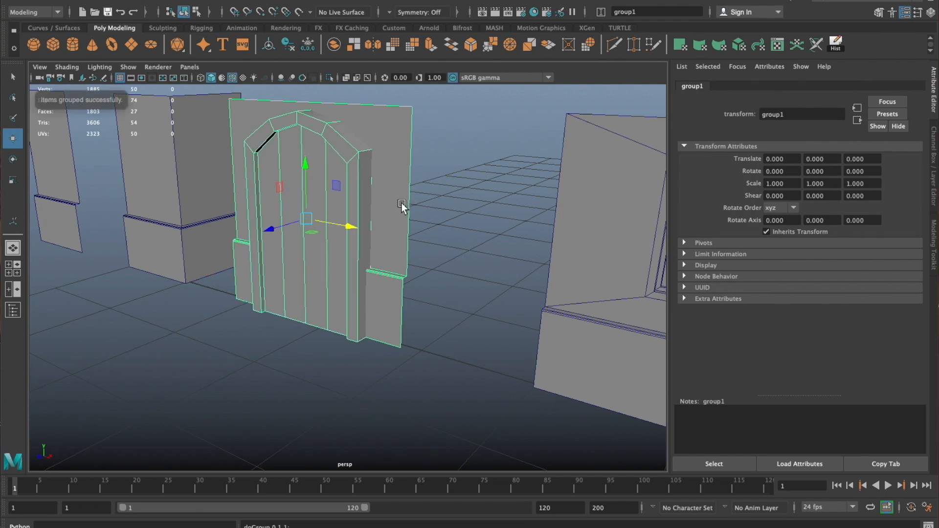
key("d")
left_click_drag(321, 222, 486, 376)
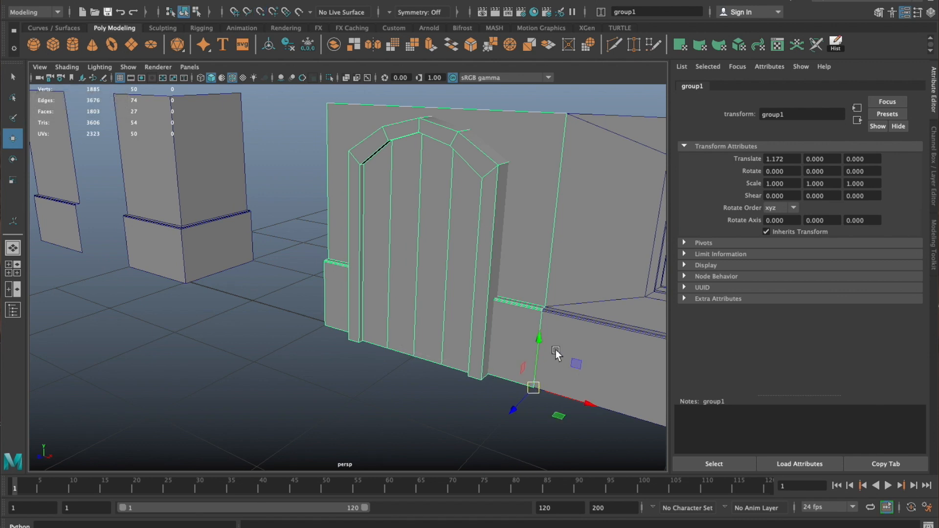
right_click_drag(588, 334, 462, 363, "alt")
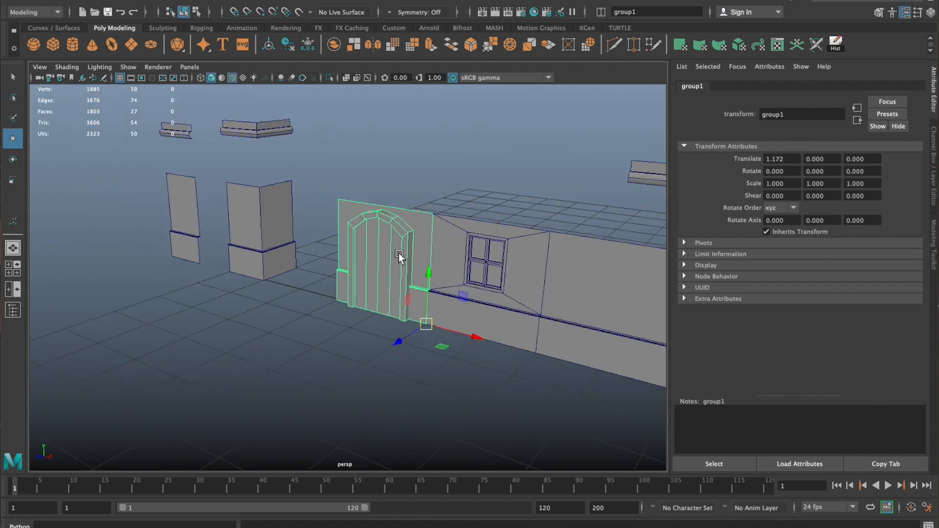
right_click_drag(348, 319, 376, 340, "alt")
left_click(382, 345)
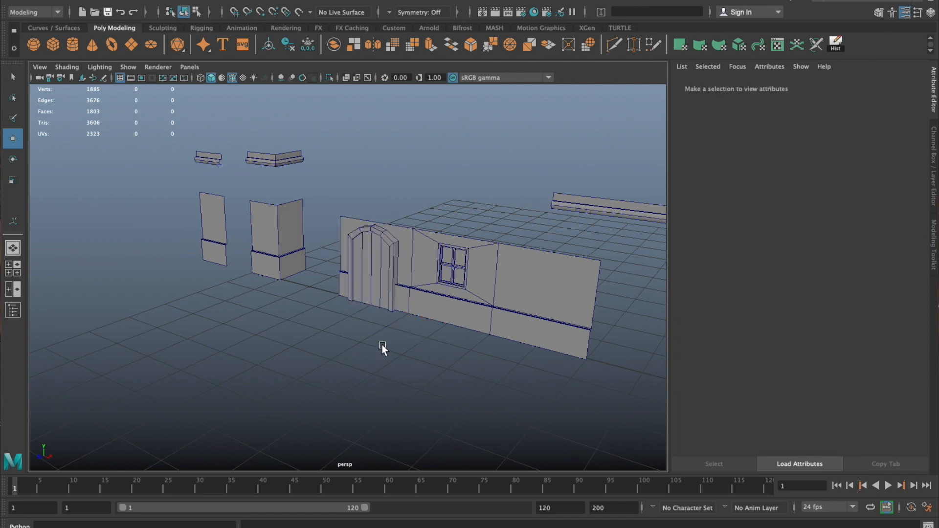
Snap the corner wall piece onto the free end of the plain wall
middle_click_drag(382, 345, 295, 312, "alt")
left_click(183, 226)
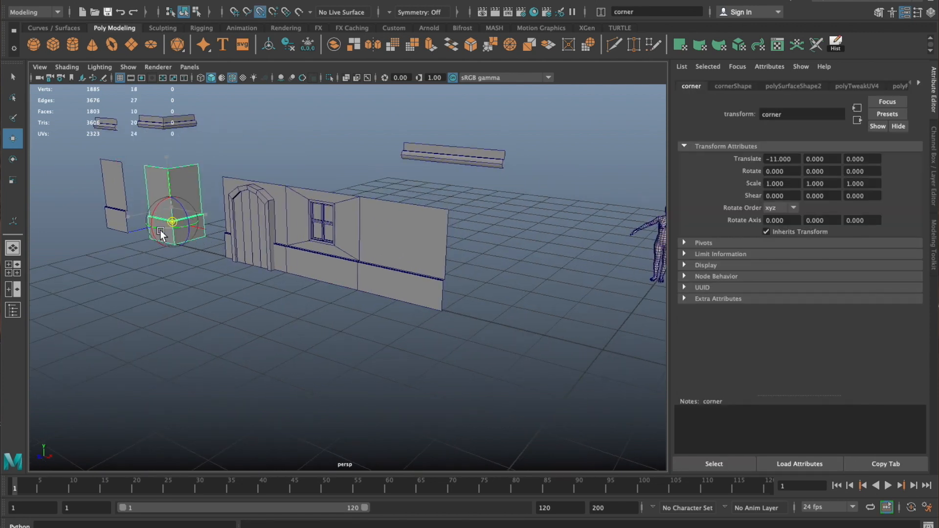
left_click_drag(150, 238, 458, 315)
left_click(131, 221)
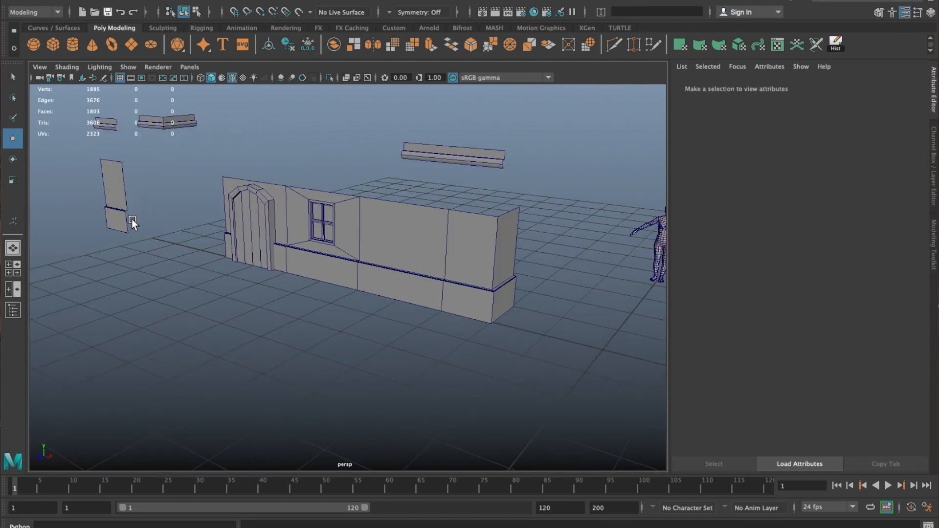
left_click_drag(288, 243, 189, 215, "alt")
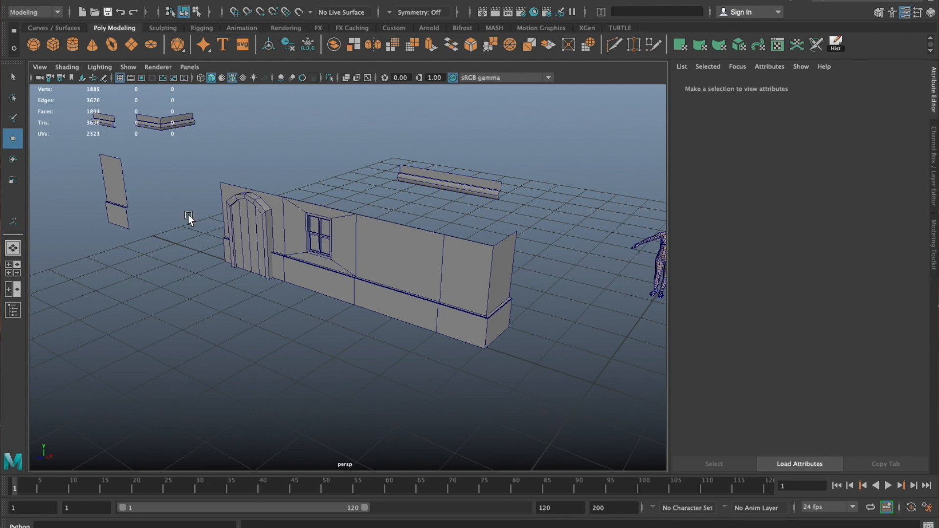
left_click(168, 127)
left_click(122, 185)
left_click(137, 181)
left_click(131, 198)
left_click(119, 117, "shift")
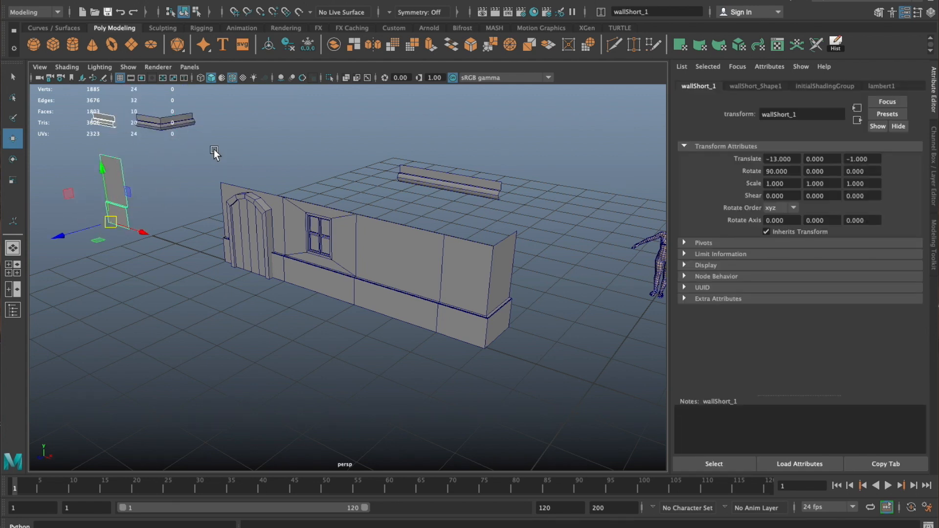
Move the long trim piece's pivot to its lower corner and snap the trim onto the top edge of the plain wall
left_click(430, 182)
left_click_drag(424, 189, 379, 257, "alt")
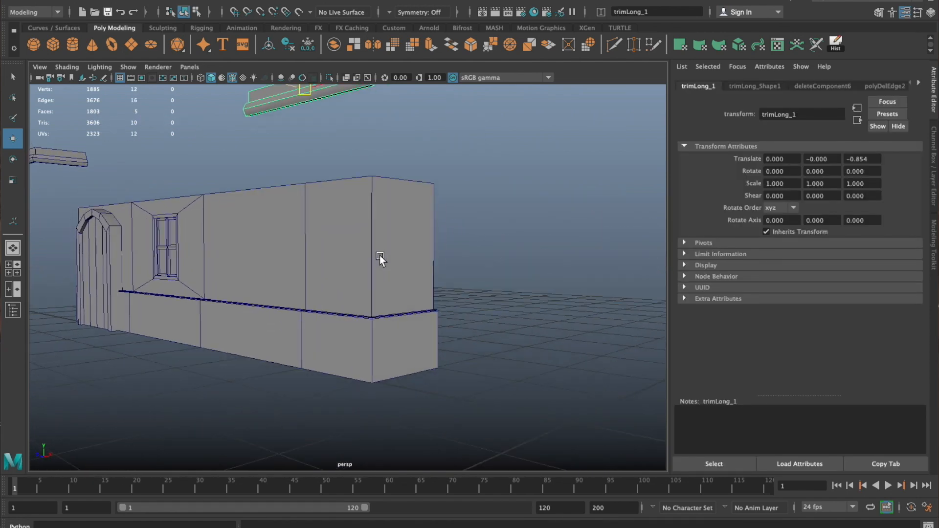
middle_click_drag(343, 156, 361, 240, "alt")
key("d")
key("v")
middle_click_drag(343, 192, 392, 212)
left_click(283, 227)
middle_click_drag(284, 227, 325, 225, "alt")
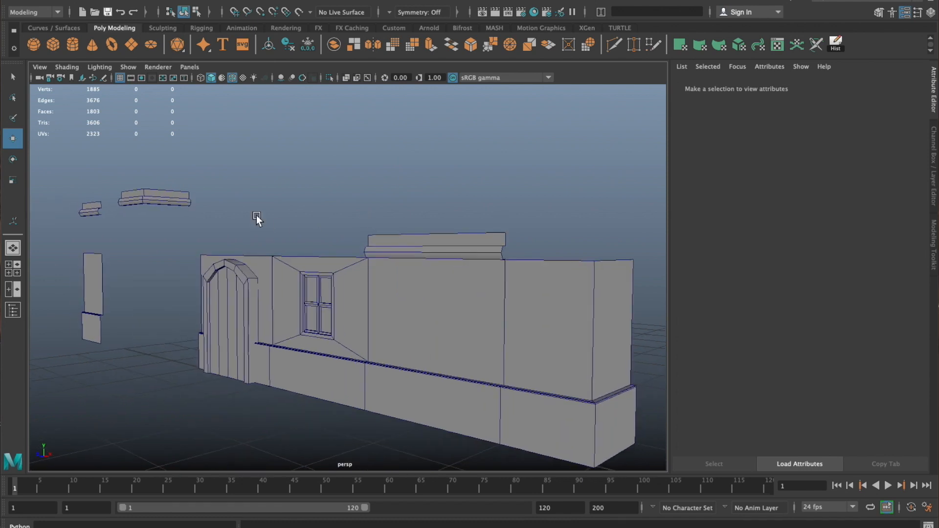
Move the corner trim piece's pivot to its lower end corner and snap the trim onto the top of the corner wall
left_click(164, 202)
left_click_drag(160, 210, 145, 201, "alt")
key("d")
key("v")
middle_click_drag(146, 202, 108, 205)
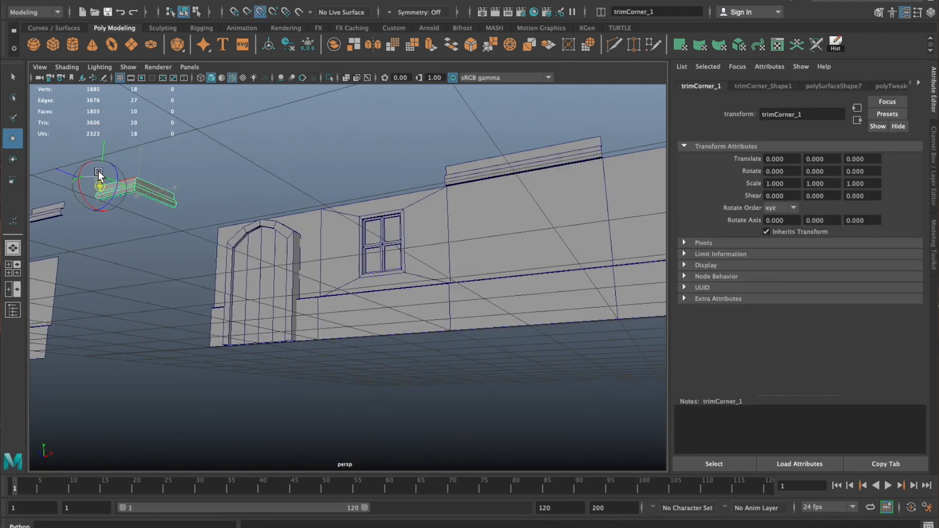
middle_click_drag(97, 220, 526, 126)
key("f")
left_click_drag(521, 161, 395, 223, "alt")
Try duplicating the long trim piece along the top of the window wall, and undo the duplication
left_click(424, 153)
left_click(318, 249)
key("ctrl+d")
key("ctrl+d")
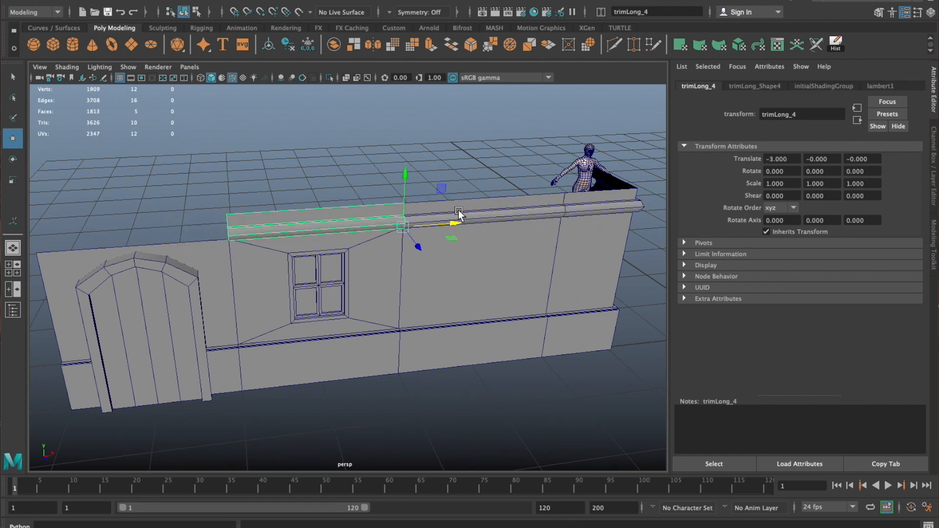
left_click_drag(457, 210, 414, 202, "alt")
key("ctrl+z")
key("ctrl+z")
left_click_drag(478, 174, 269, 242, "alt")
key("Delete")
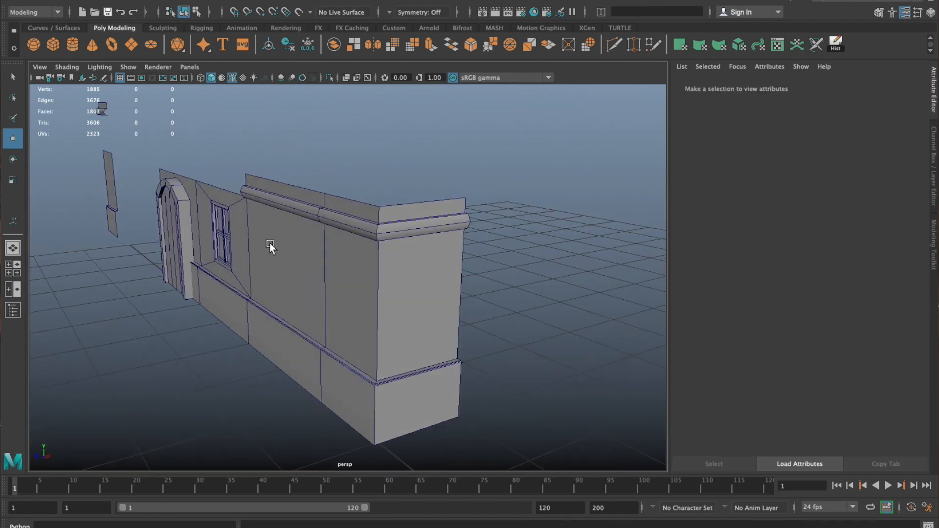
Duplicate the plain wall, snap the copy to the corner wall's free edge and rotate it to continue along the building's side
left_click(292, 245)
left_click_drag(254, 354, 489, 401)
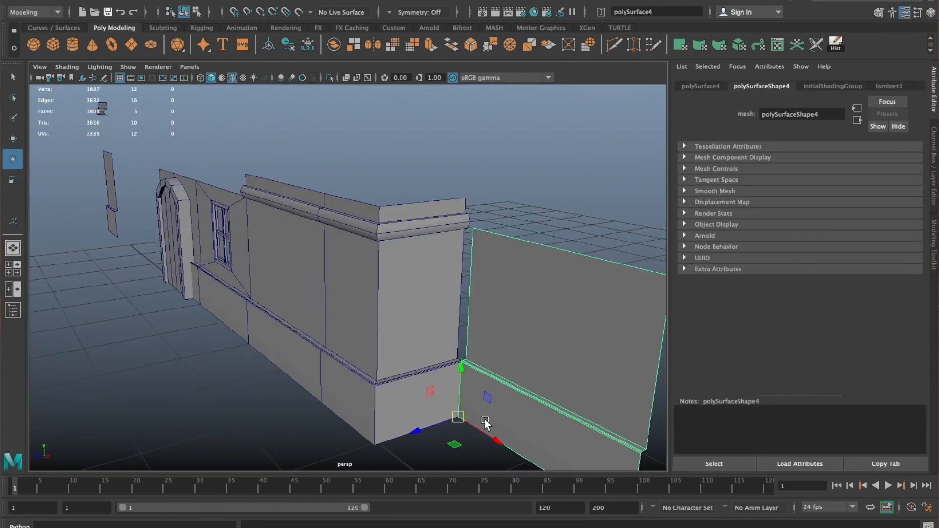
key("e")
left_click_drag(457, 443, 482, 334)
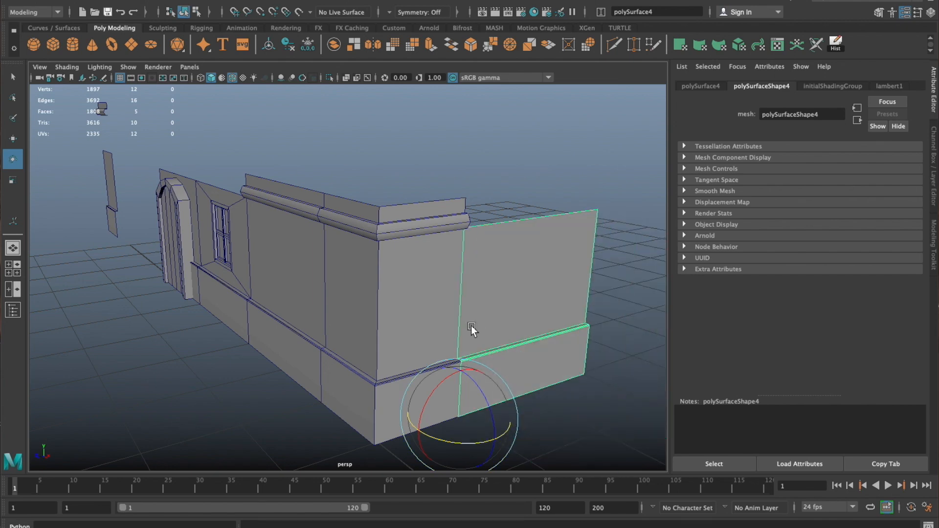
Duplicate the corner wall, snap the copy to the far end of the side wall and rotate it to turn the next corner
left_click(399, 374)
left_click_drag(398, 374, 351, 327, "alt")
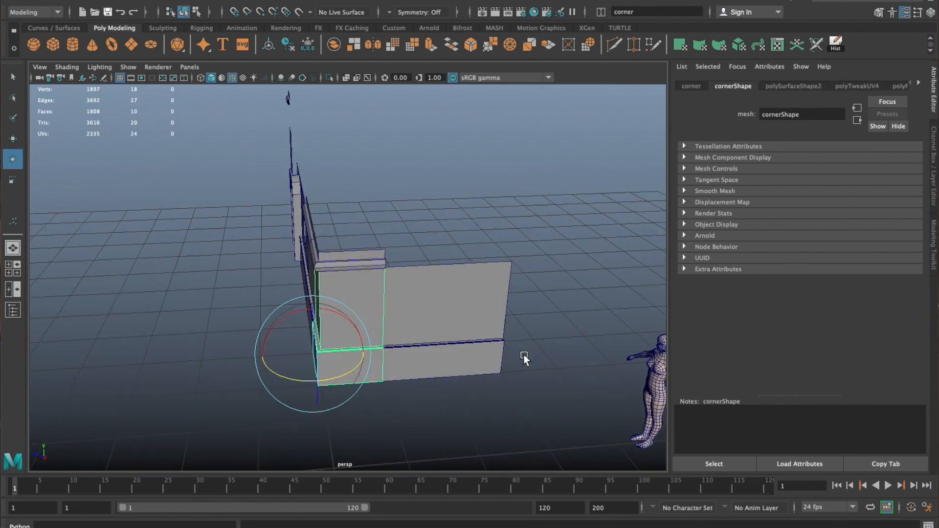
left_click_drag(530, 350, 462, 367, "alt")
left_click_drag(392, 362, 440, 359, "alt")
key("w")
key("ctrl+d")
left_click_drag(258, 349, 552, 403)
key("e")
left_click(466, 263)
left_click_drag(465, 263, 295, 254, "alt")
left_click_drag(520, 124, 556, 123, "alt")
left_click_drag(435, 135, 464, 159, "alt")
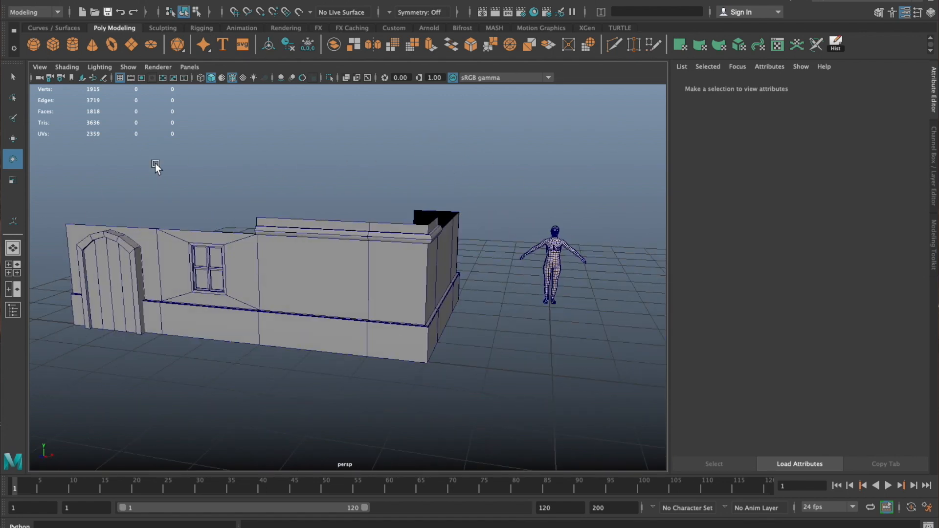
Examine how the corner wall and corner trim pieces line up with the grid, isolated in the top view
left_click_drag(596, 231, 450, 212, "alt")
key("w")
scroll(451, 213, "down", 5)
left_click(427, 190)
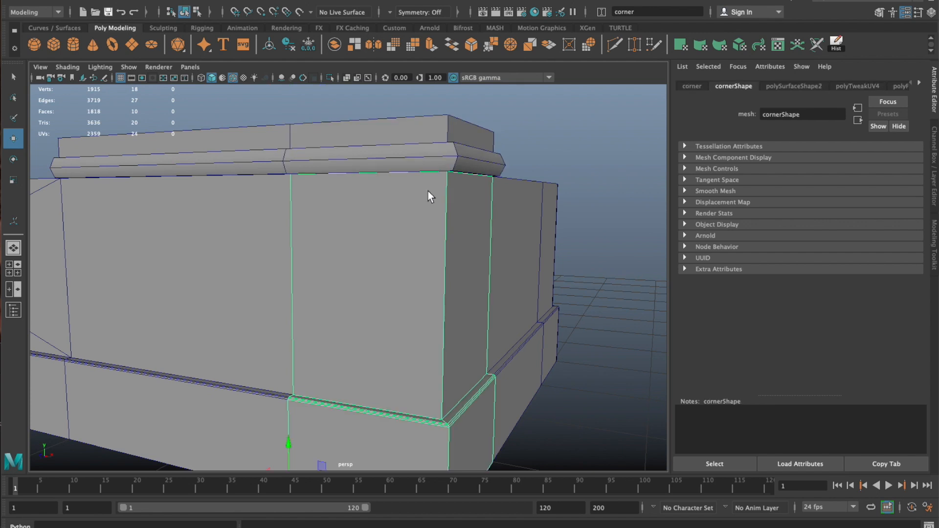
key("space")
key("space")
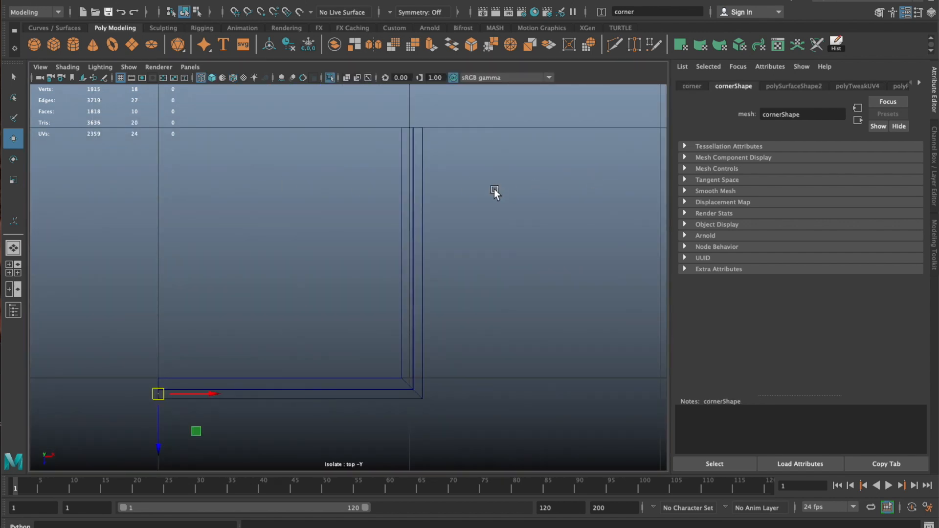
left_click(469, 204)
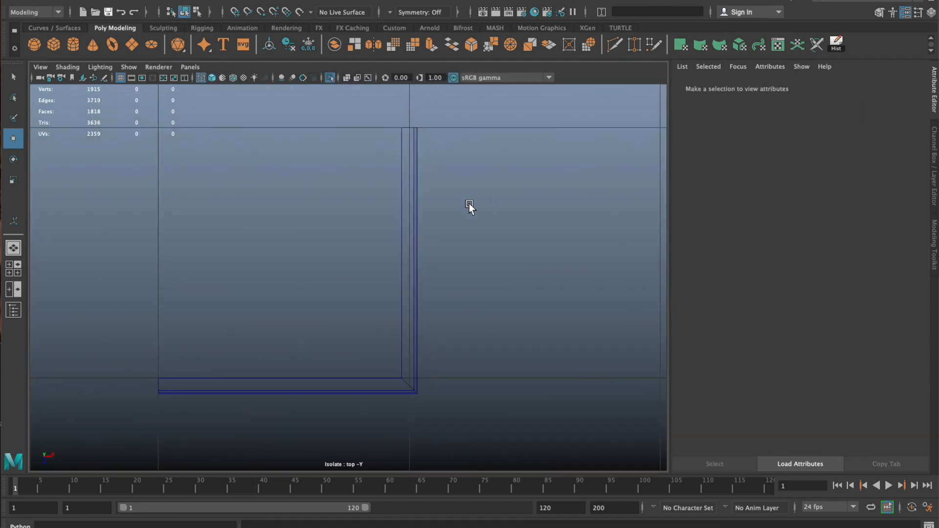
left_click_drag(371, 277, 161, 440)
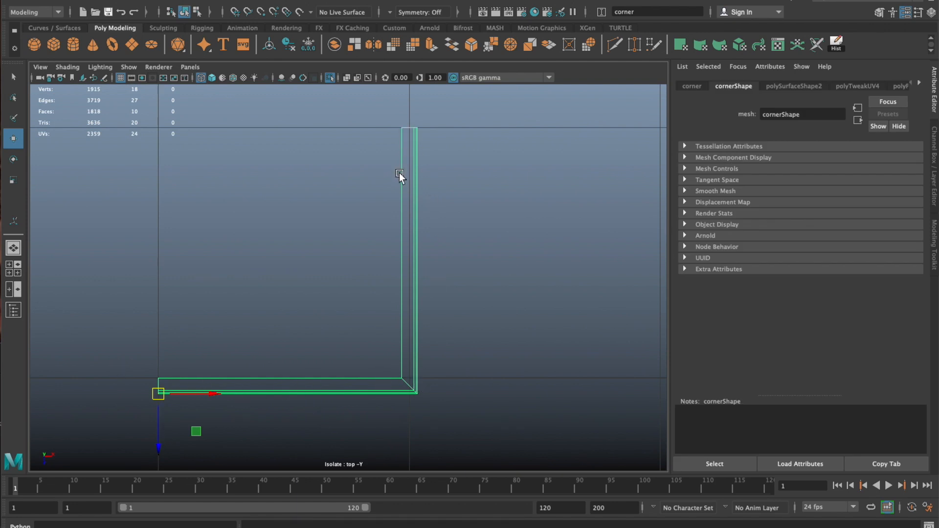
key("space")
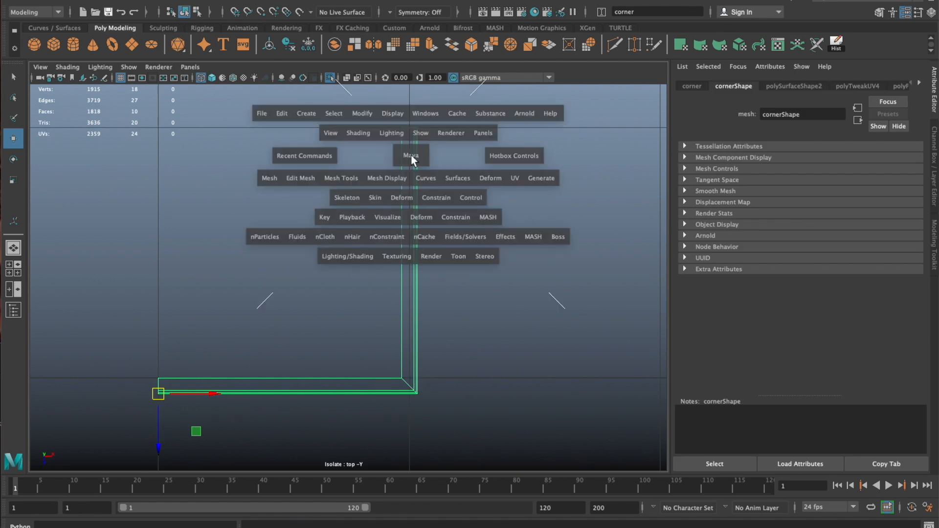
left_click(552, 114)
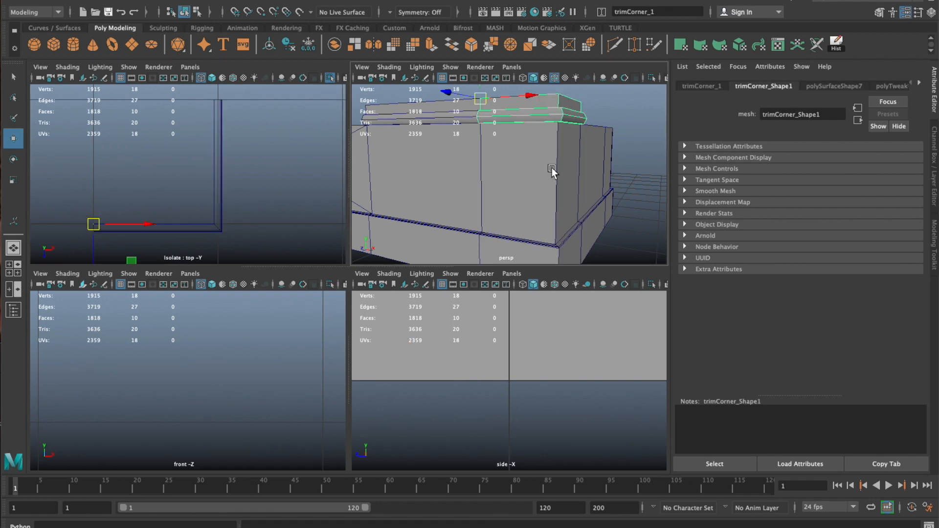
left_click(550, 146)
key("space")
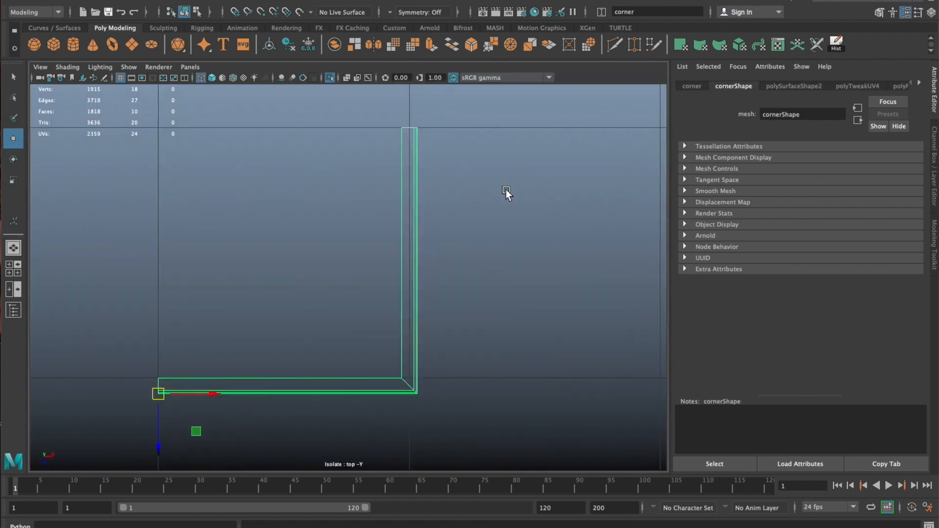
Select the vertices of the corner wall's side leg in the top view and snap them onto the grid line
right_click_drag(324, 142, 236, 134)
right_click_drag(321, 147, 275, 142)
left_click_drag(371, 111, 562, 448)
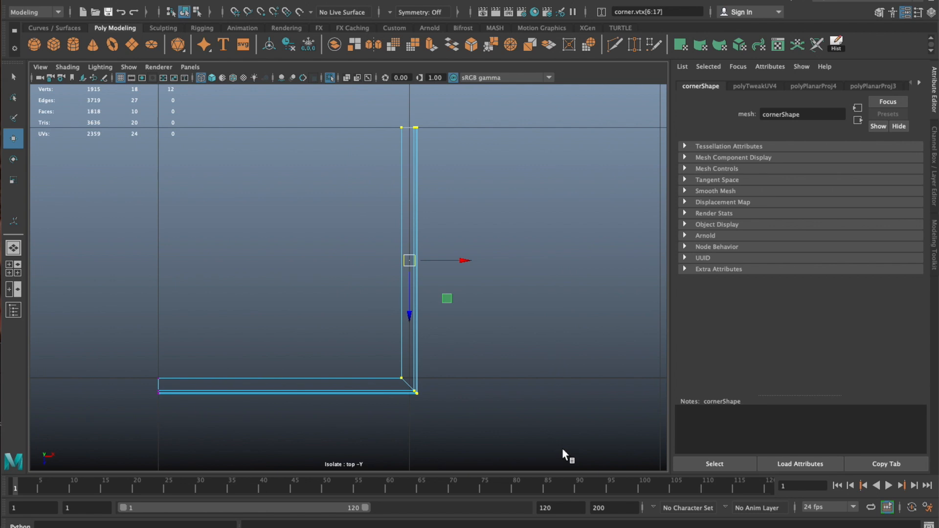
key("v")
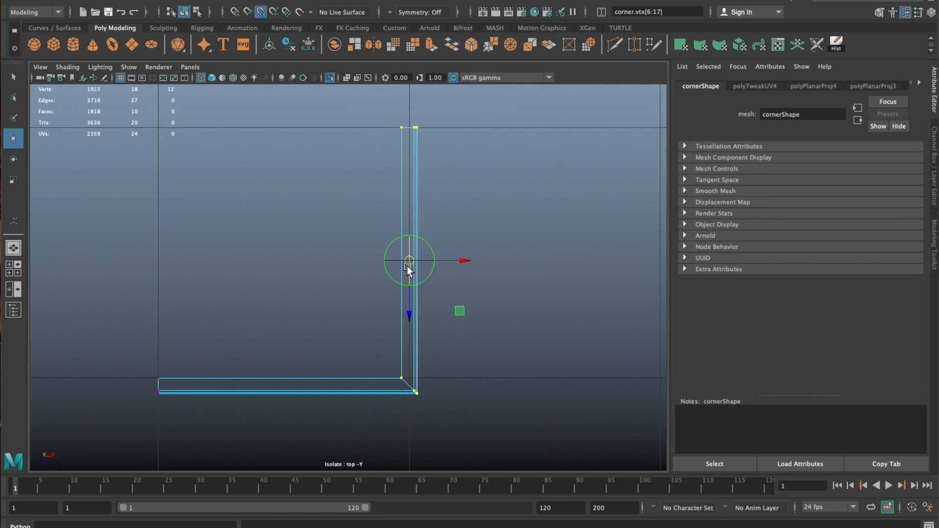
left_click_drag(407, 266, 398, 166)
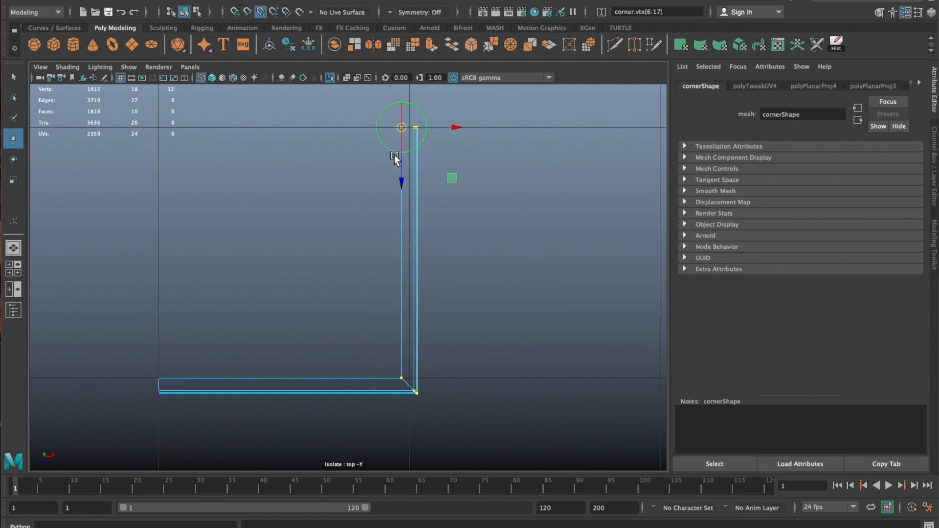
key("x")
left_click_drag(419, 129, 422, 131)
Examine the corner wall's shifted side leg against the grid and neighbouring pieces in the top view
middle_click_drag(403, 286, 383, 159, "alt")
right_click_drag(338, 172, 614, 290, "alt")
middle_click_drag(474, 197, 457, 246, "alt")
middle_click_drag(354, 251, 404, 264, "alt")
right_click_drag(404, 264, 130, 259, "alt")
middle_click_drag(191, 255, 329, 328, "alt")
right_click_drag(328, 327, 337, 218, "alt")
middle_click_drag(337, 218, 244, 357, "alt")
right_click_drag(458, 270, 472, 249)
Isolate the corner trim in the top view and snap the vertices of its side leg onto the grid line
key("space")
left_click(548, 110)
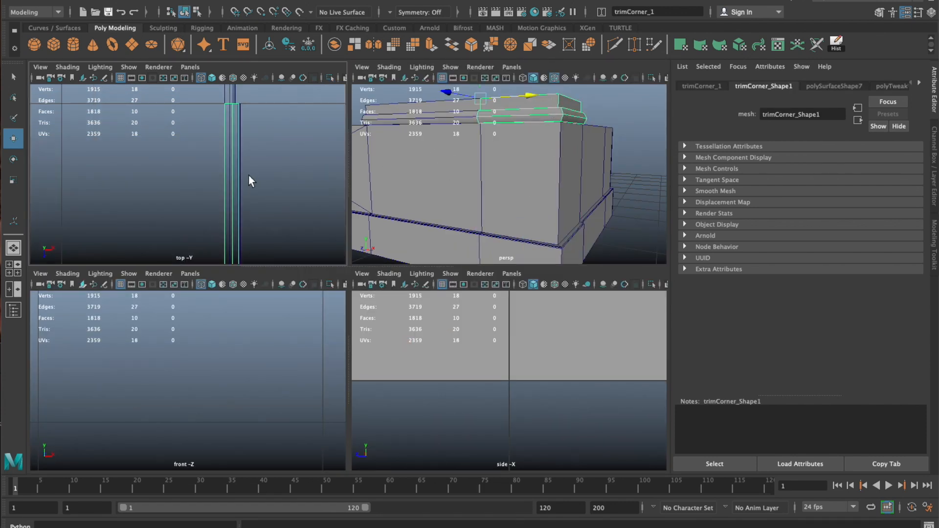
key("space")
key("f")
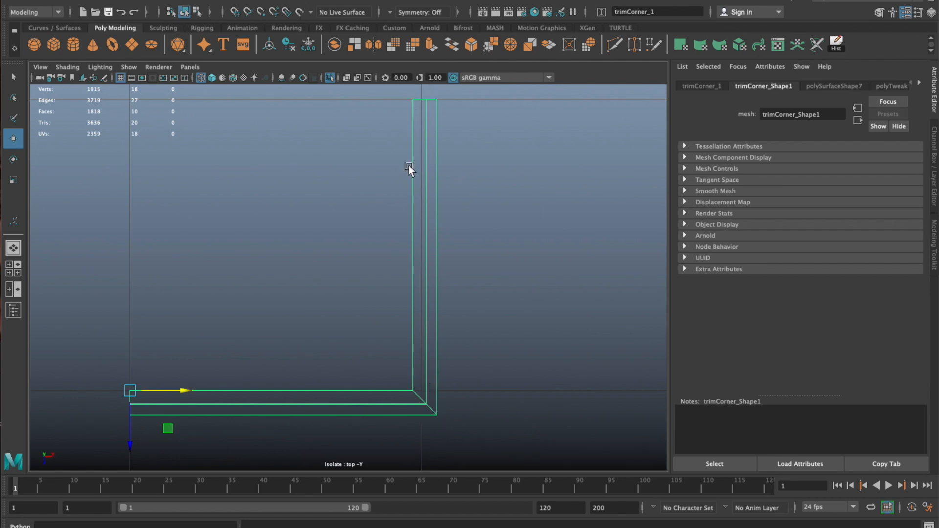
right_click_drag(391, 137, 350, 140)
left_click_drag(383, 93, 480, 119)
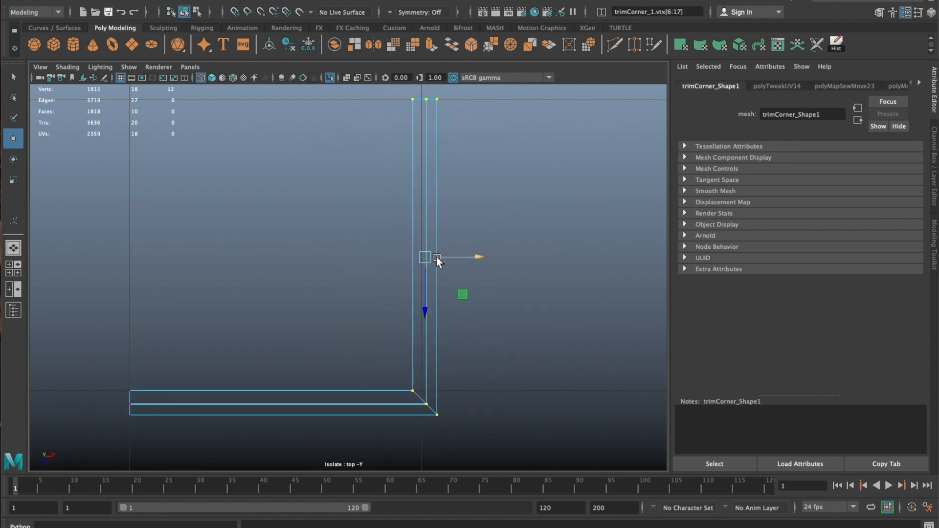
left_click_drag(420, 89, 403, 137)
key("x")
left_click_drag(431, 99, 437, 102)
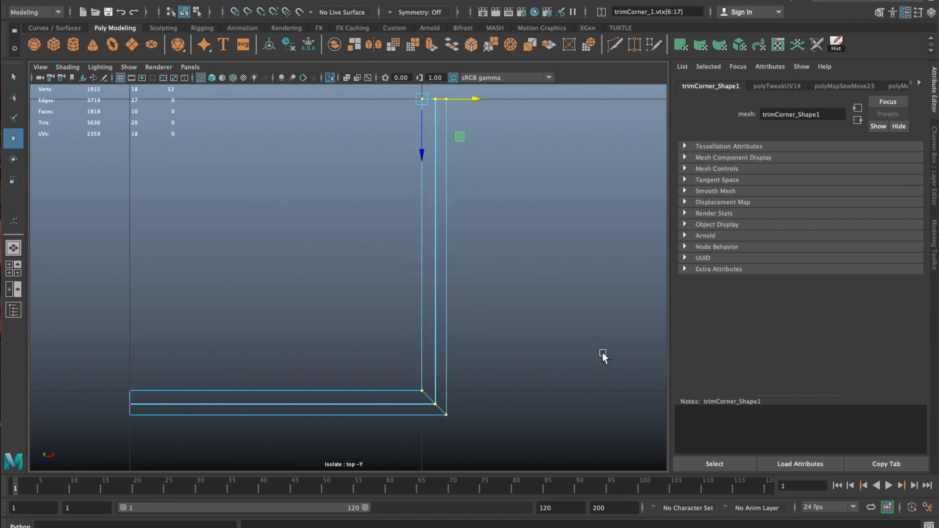
left_click(480, 281)
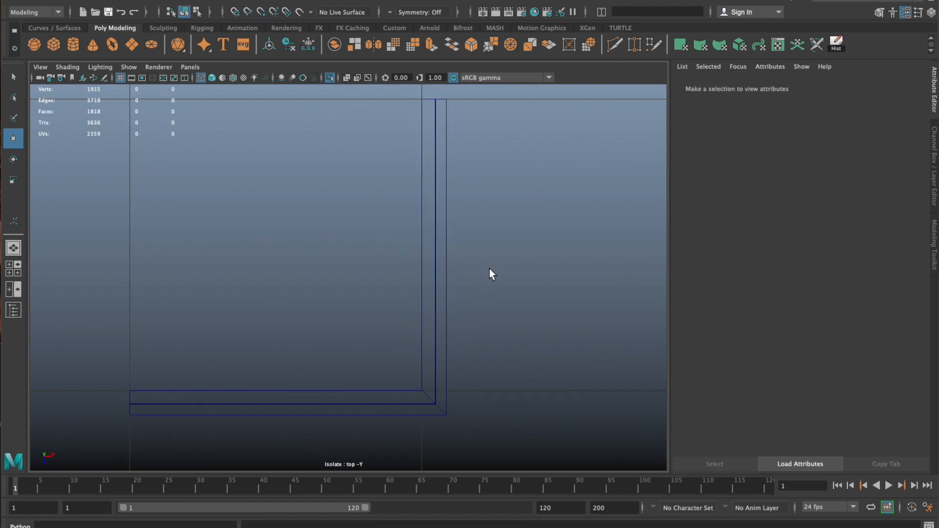
key("space")
key("space")
Snap the side wall's lower corner onto the adjusted corner wall's edge to close the gap between them
left_click_drag(539, 192, 373, 212, "alt")
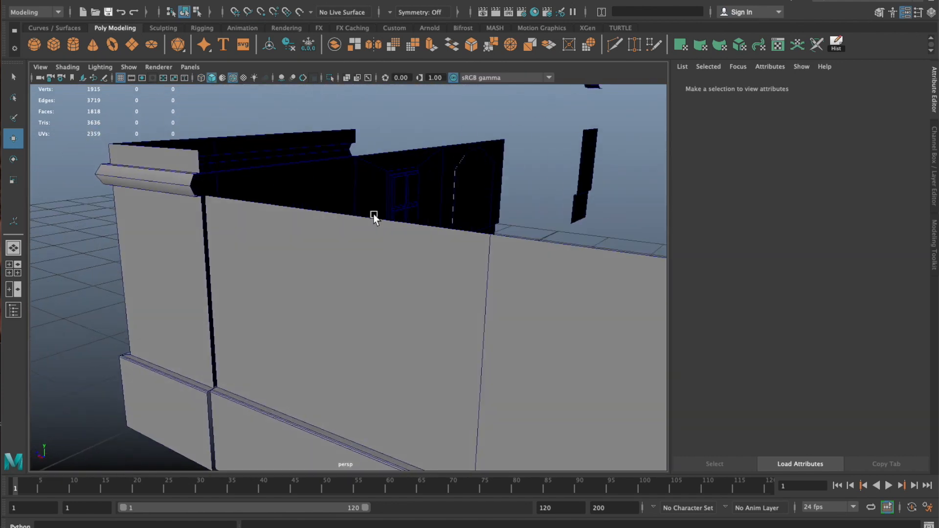
left_click(146, 178)
left_click(292, 300)
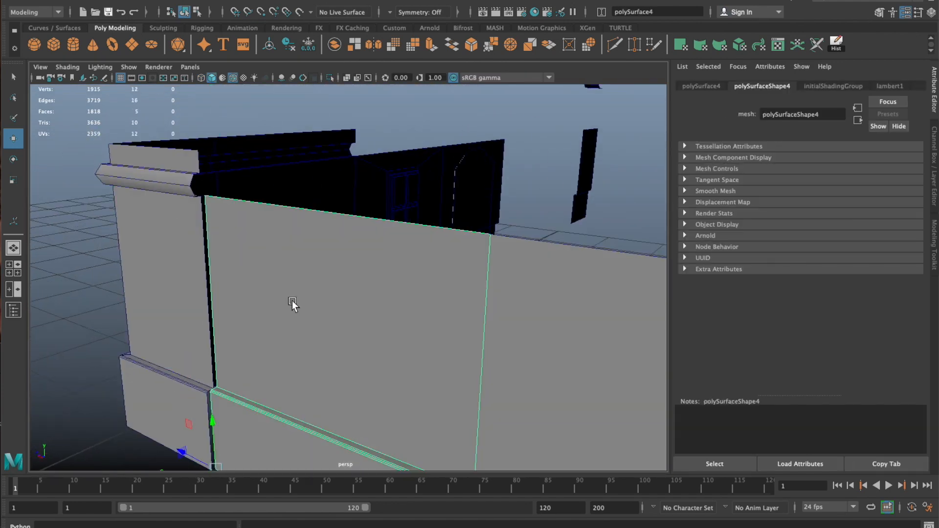
left_click_drag(292, 300, 312, 243, "alt")
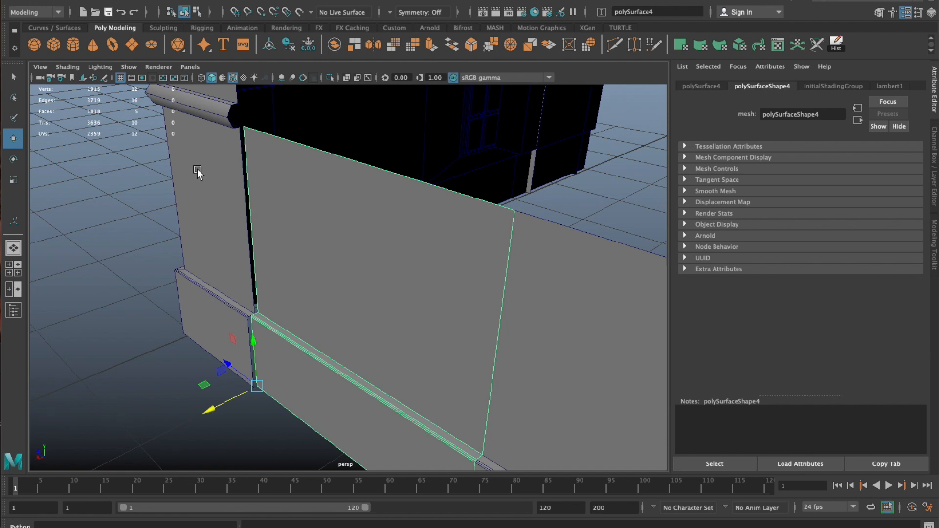
left_click(198, 172)
left_click(335, 245)
left_click_drag(257, 386, 259, 389)
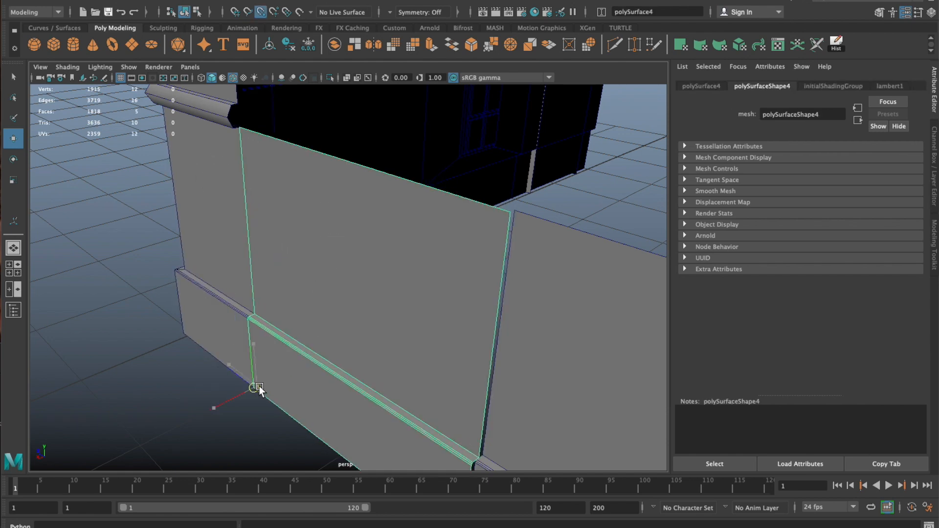
left_click(577, 394)
Examine the joined corner and side walls from outside the building
left_click_drag(577, 395, 520, 340, "alt")
left_click(550, 373)
left_click_drag(550, 373, 550, 304, "alt")
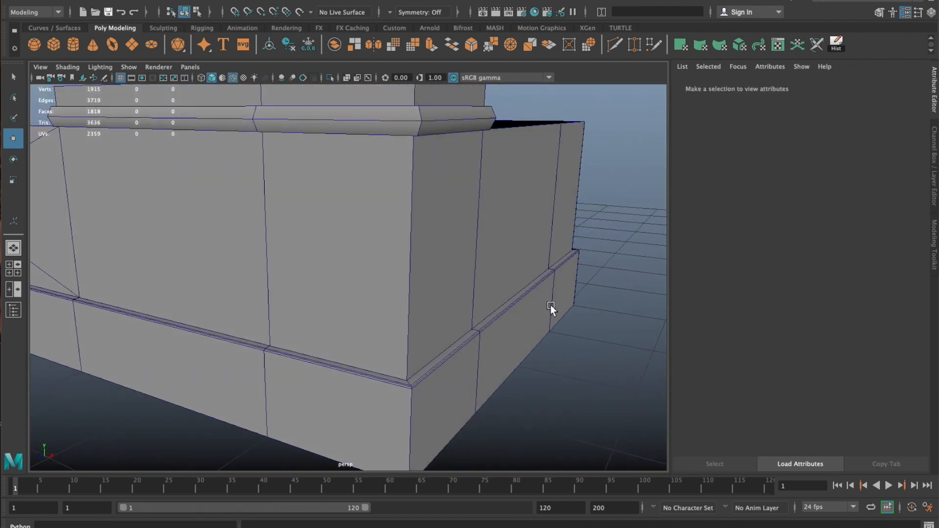
right_click_drag(550, 304, 422, 242, "alt")
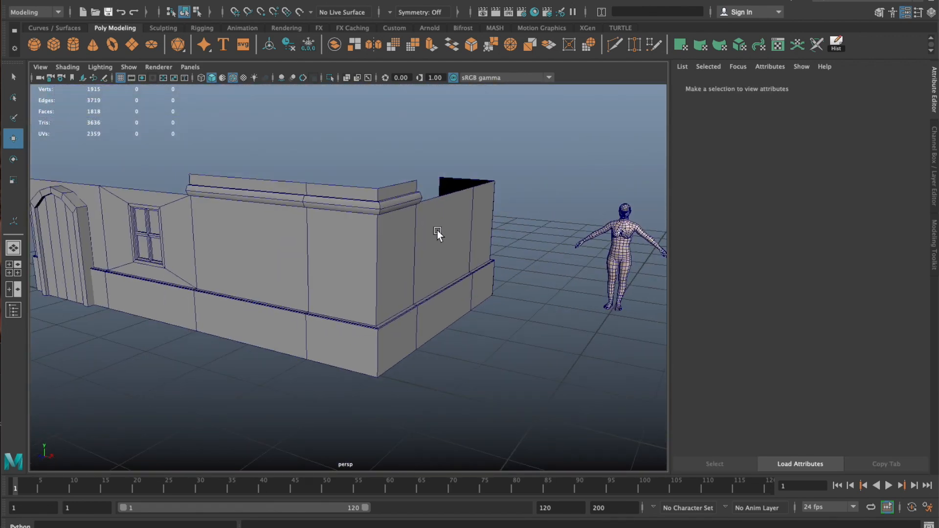
middle_click_drag(342, 209, 342, 216, "alt")
left_click_drag(343, 215, 440, 293, "alt")
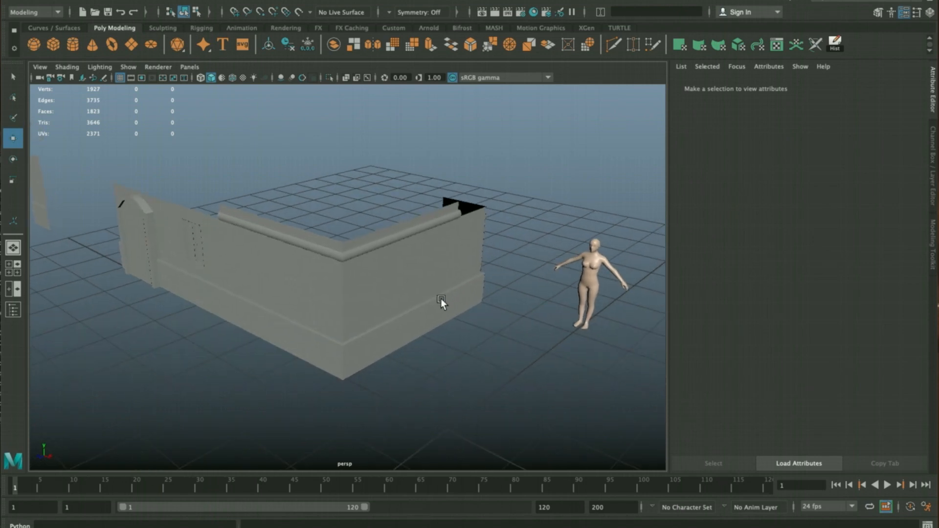
Create a polygon plane with width 2, height 2 and one subdivision in each direction
right_click_drag(521, 245, 487, 234, "shift")
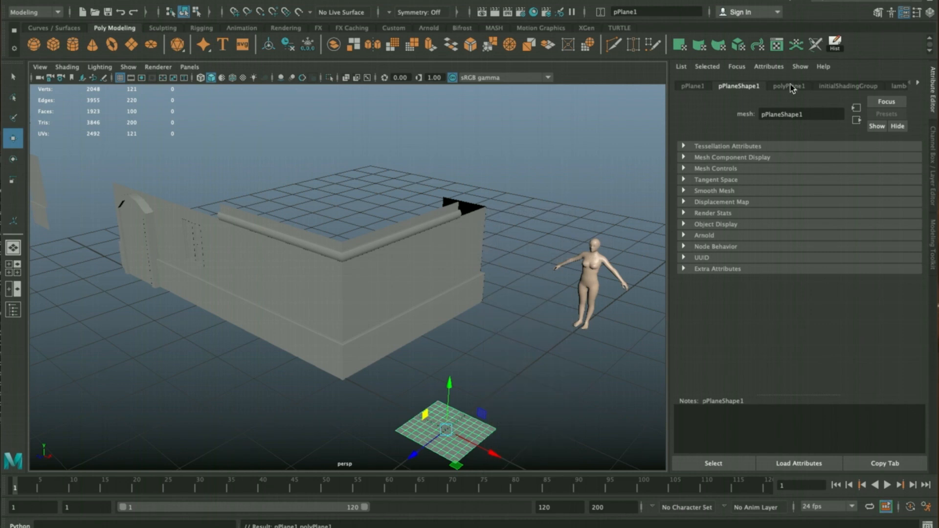
left_click(789, 86)
left_click(796, 159)
type("2")
key("Tab")
type("2")
key("Tab")
type("1")
key("Tab")
type("1")
key("Tab")
Raise the new plane above the ground beside the building's corner
middle_click_drag(392, 389, 389, 370, "alt")
left_click_drag(441, 365, 465, 323)
mouse_move(420, 304)
left_mouse_down("alt")
mouse_move(405, 316)
mouse_move(413, 313)
left_mouse_up("alt")
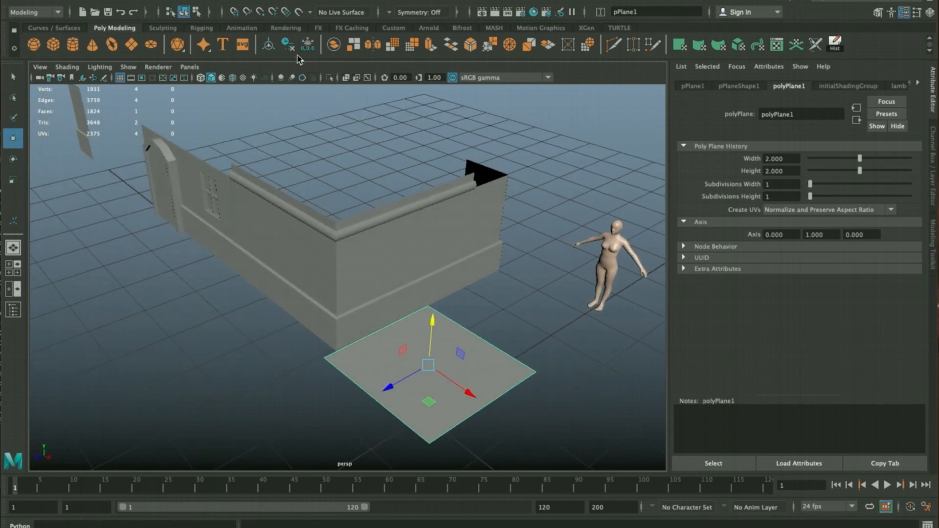
Set the plane's pivot to its corner, stand it upright and snap it onto the top of the building's corner trim
left_click(233, 79)
key("d")
left_click_drag(436, 368, 303, 265)
key("d")
key("v")
key("e")
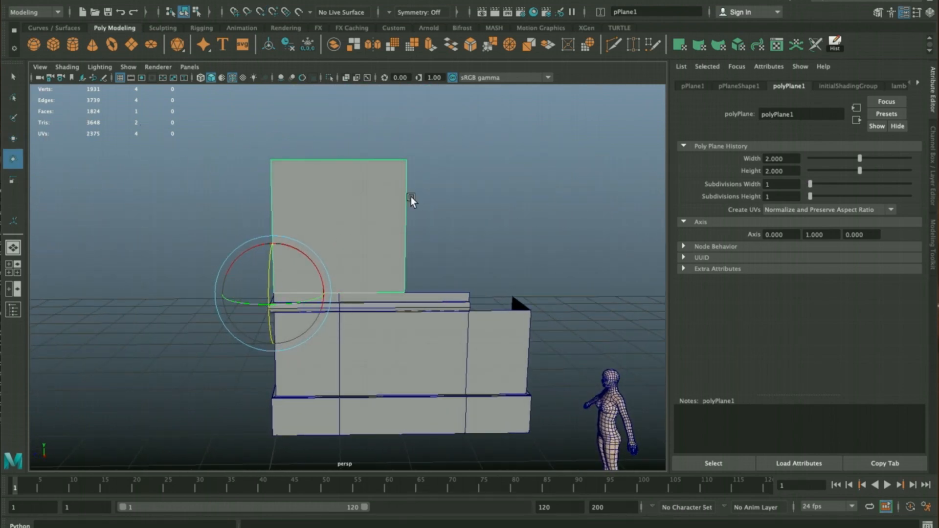
Snap the upright plane's upper outer vertex down onto its lower corner vertex to form a triangular gable
left_click_drag(248, 224, 328, 184, "alt")
right_click_drag(327, 183, 286, 165)
left_click(286, 165)
key("w")
key("v")
left_click_drag(271, 111, 266, 260)
key("q")
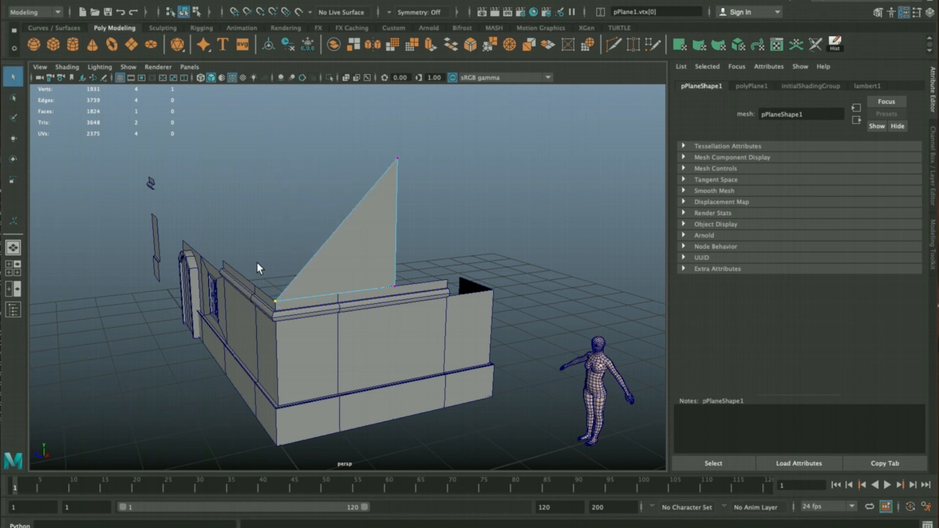
Merge the two overlapping vertices at the gable's lower corner and return to object selection
left_click_drag(237, 239, 304, 333)
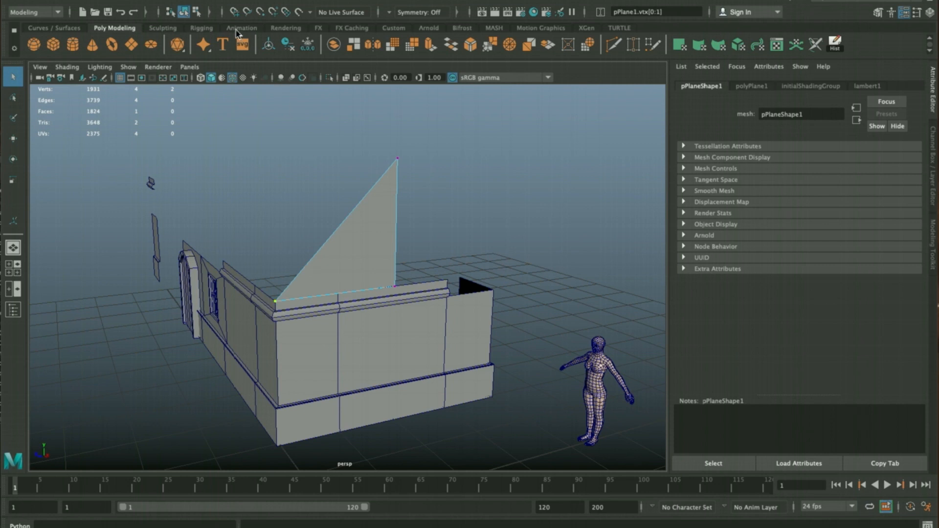
right_click(282, 161, "shift")
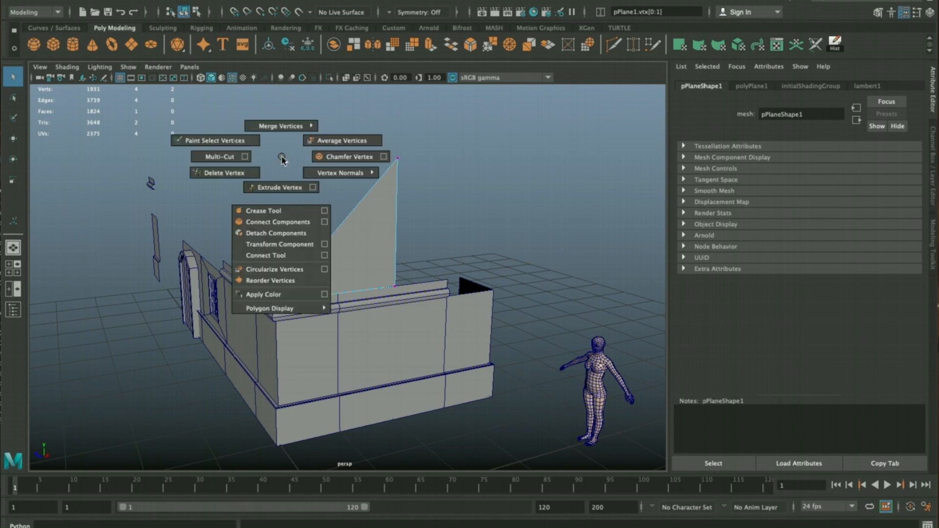
right_click_drag(279, 142, 272, 102, "shift")
left_click(289, 300)
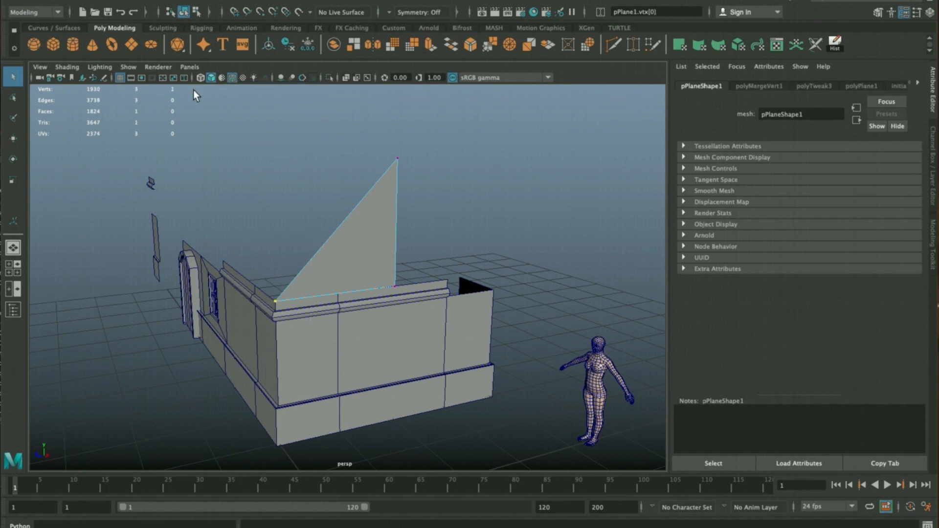
left_click_drag(339, 237, 354, 239, "alt")
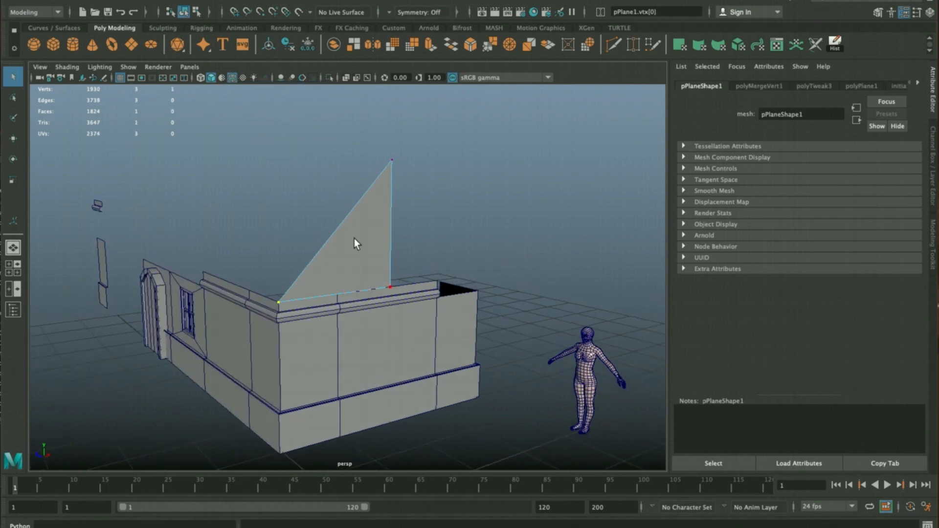
right_click_drag(354, 239, 426, 195)
left_click(439, 187)
left_click_drag(439, 188, 398, 165, "alt")
left_click_drag(332, 242, 365, 256, "alt")
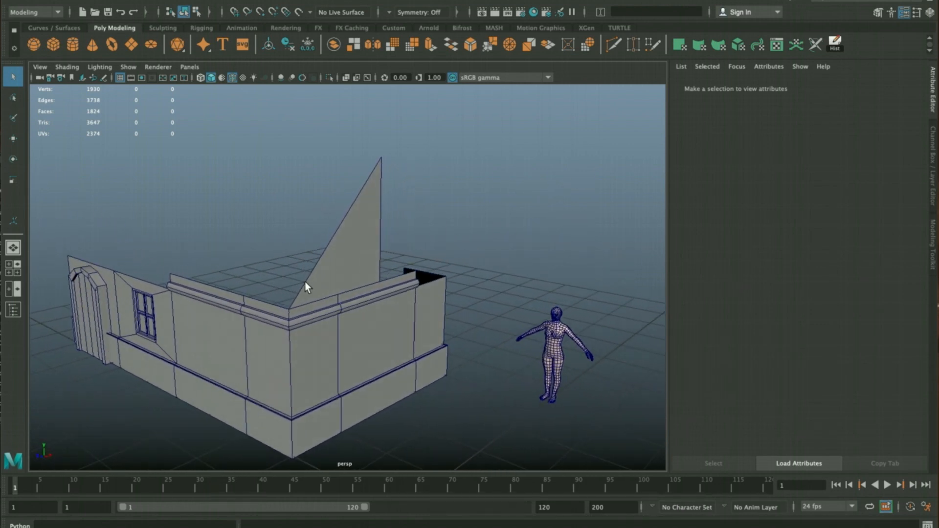
Extrude the gable's slanted edge along the door-side wall to the corner piece's seam to form a roof slope
middle_click_drag(268, 273, 310, 222, "alt")
left_click(373, 236)
right_click_drag(374, 210, 377, 178)
left_click(372, 172)
key("w")
key("ctrl+e")
left_click_drag(425, 186, 391, 190)
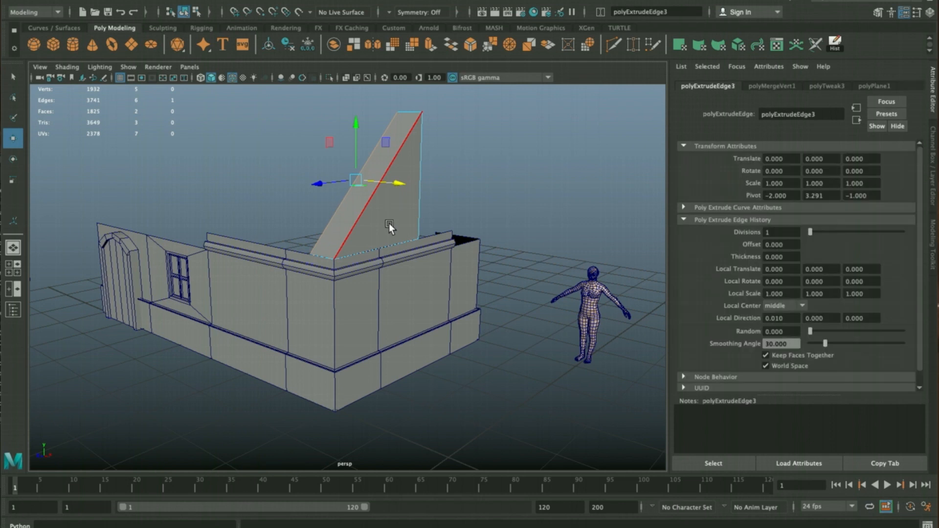
left_click_drag(389, 223, 420, 231, "alt")
left_click_drag(397, 181, 313, 196)
left_click_drag(317, 254, 320, 230, "alt")
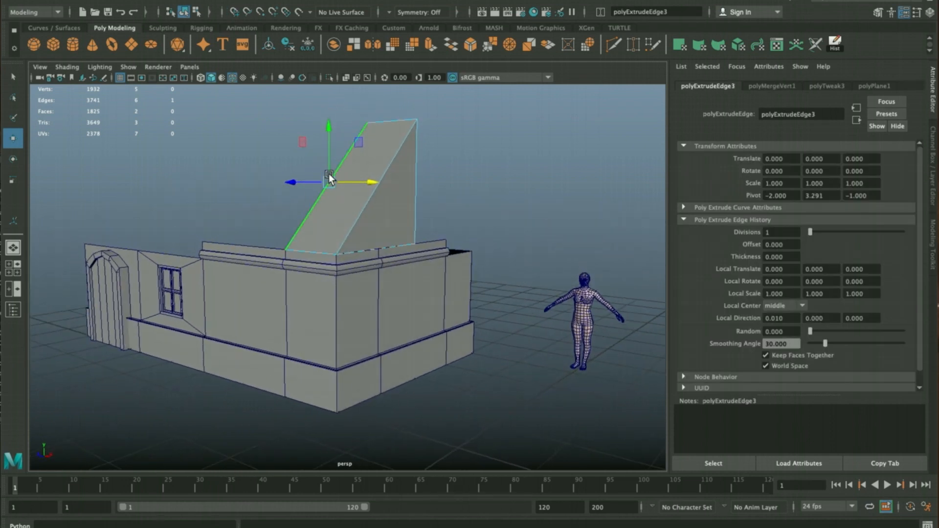
Extract the sloped roof face from the gable as a separate object and select it
key("q")
right_click_drag(350, 183, 350, 207)
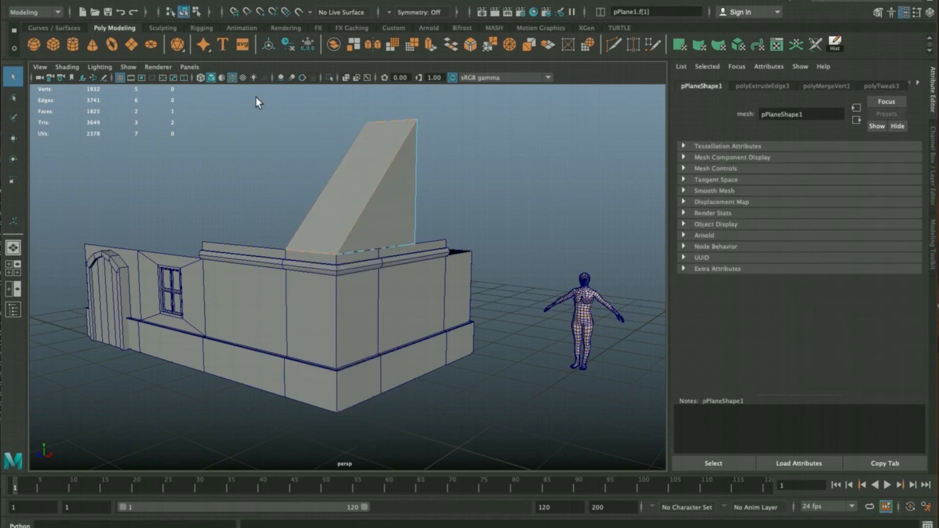
right_click_drag(299, 116, 305, 295, "shift")
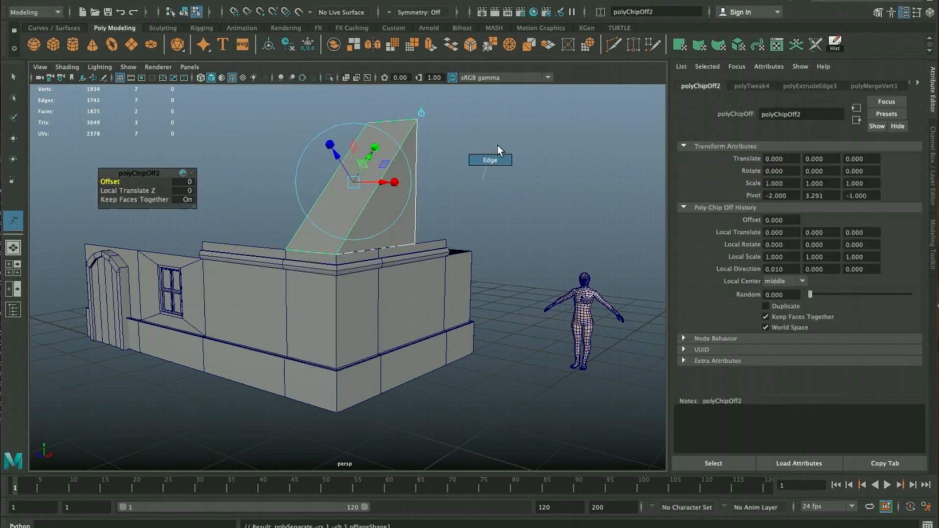
mouse_move(380, 151)
right_mouse_down()
mouse_move(401, 131)
mouse_move(384, 141)
right_mouse_up()
key("w")
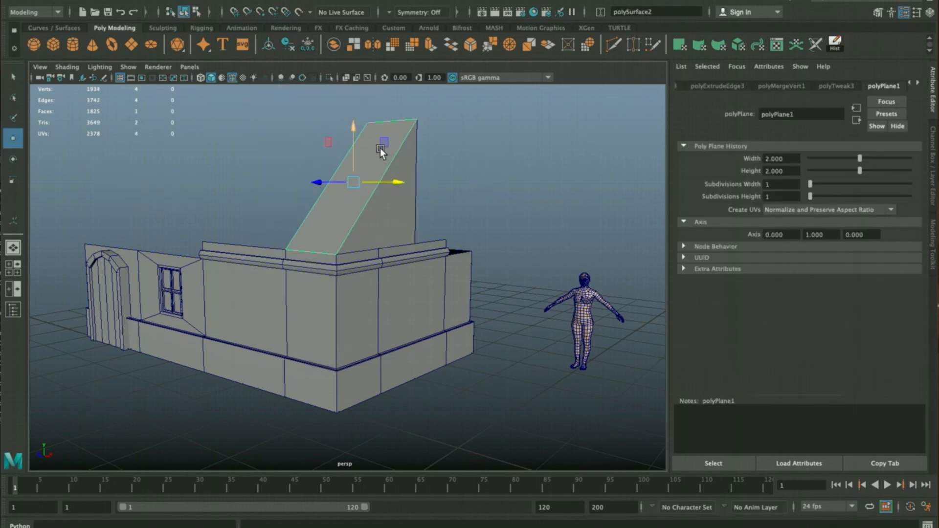
Duplicate the sloped roof piece and snap the copy's lower corner onto the window-side end of the wall trim
left_click_drag(380, 148, 340, 183, "alt")
left_click_drag(392, 154, 412, 119, "alt")
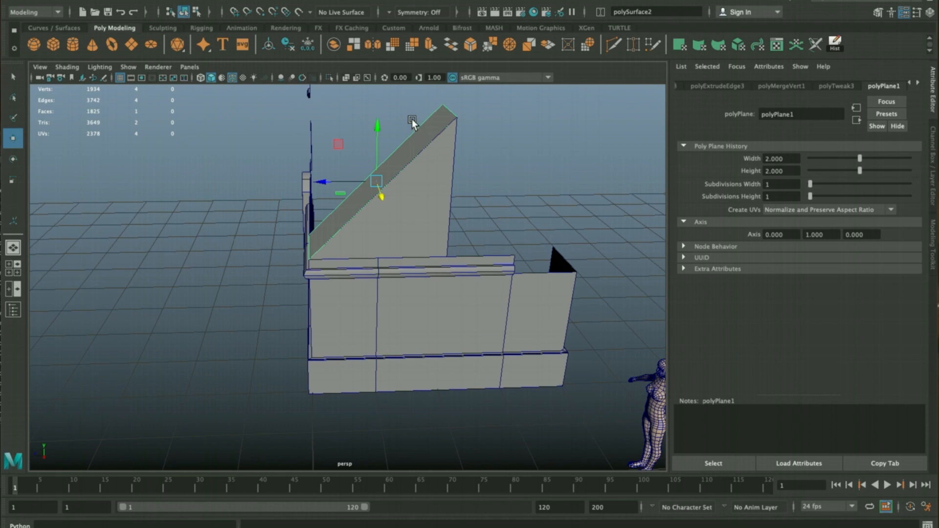
left_click_drag(527, 165, 399, 201, "alt")
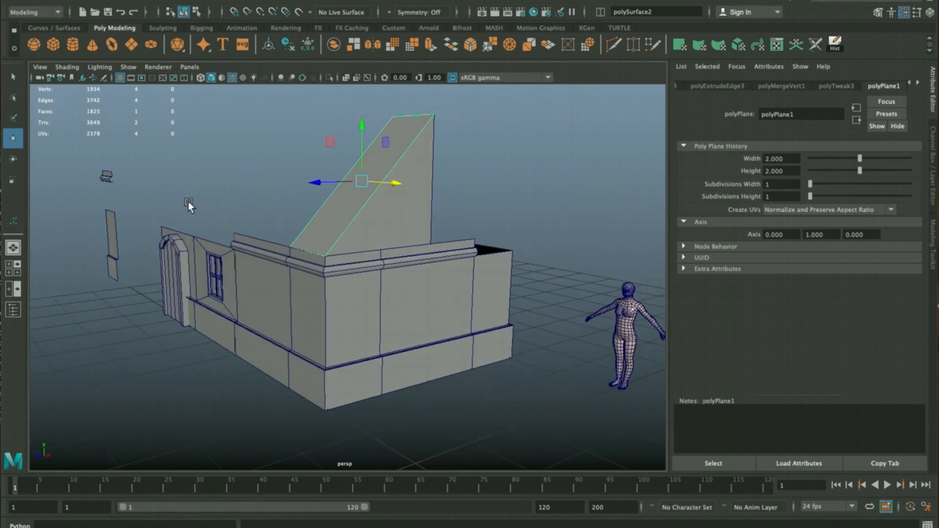
left_click_drag(198, 163, 368, 224, "alt")
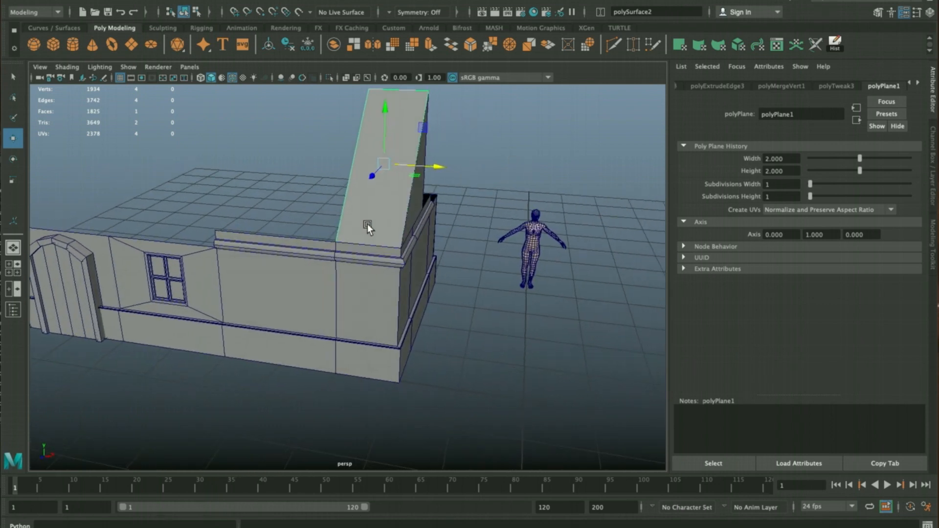
key("d")
key("v")
left_click_drag(384, 164, 229, 225)
key("x")
key("v")
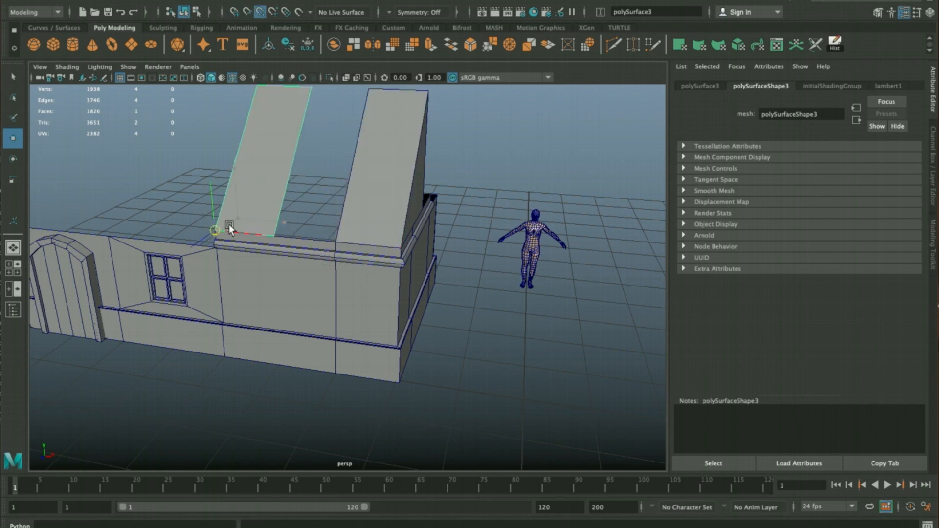
Widen the copied roof piece by moving its inner edge to meet the corner roof piece
right_click_drag(296, 131, 310, 151)
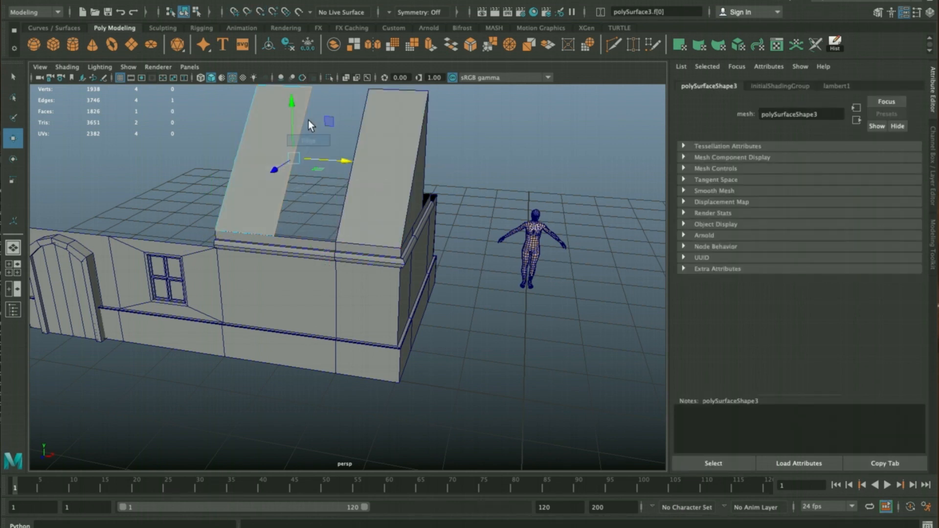
middle_click_drag(309, 142, 322, 183, "alt")
left_click_drag(321, 183, 335, 188)
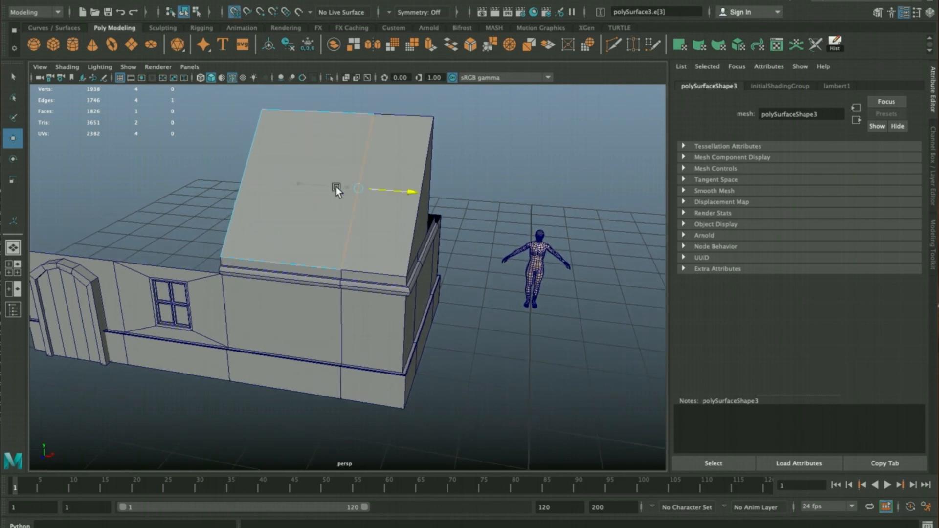
left_click_drag(447, 203, 333, 195, "alt")
left_click(276, 144)
right_click_drag(351, 189, 374, 171)
left_click(530, 159)
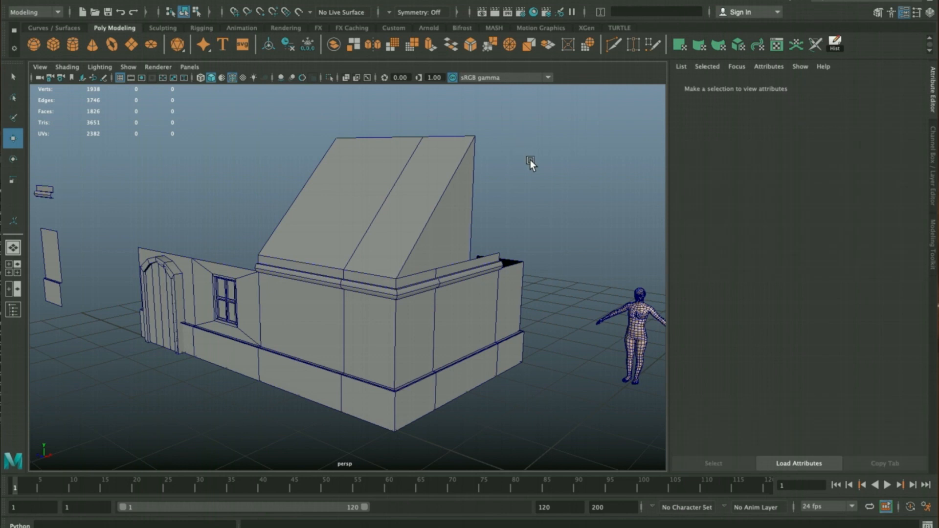
Examine the gable and the roof's lower edge above the trim at the building's corner
left_click_drag(530, 159, 505, 154, "alt")
left_click(453, 207)
key("q")
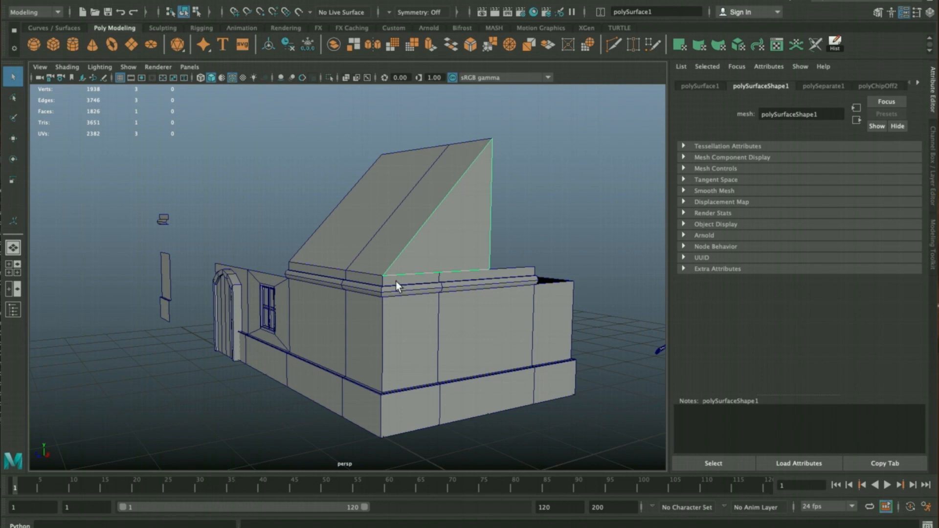
left_click_drag(404, 267, 450, 250, "alt")
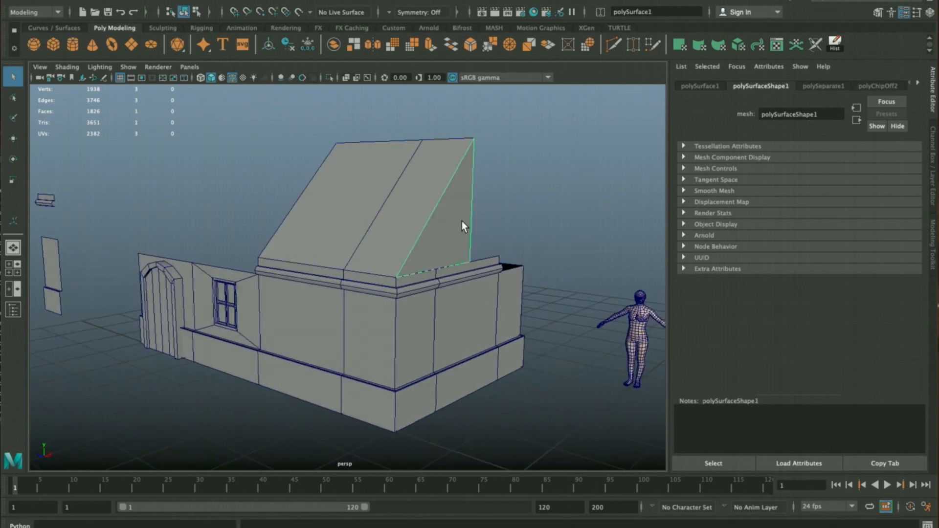
left_click(529, 225)
left_click_drag(529, 224, 466, 229, "alt")
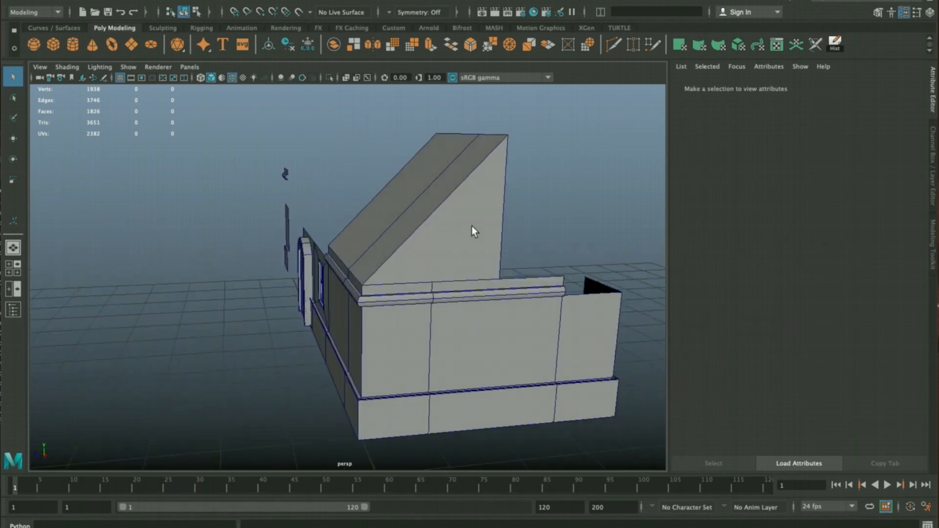
scroll(465, 228, "up", 5)
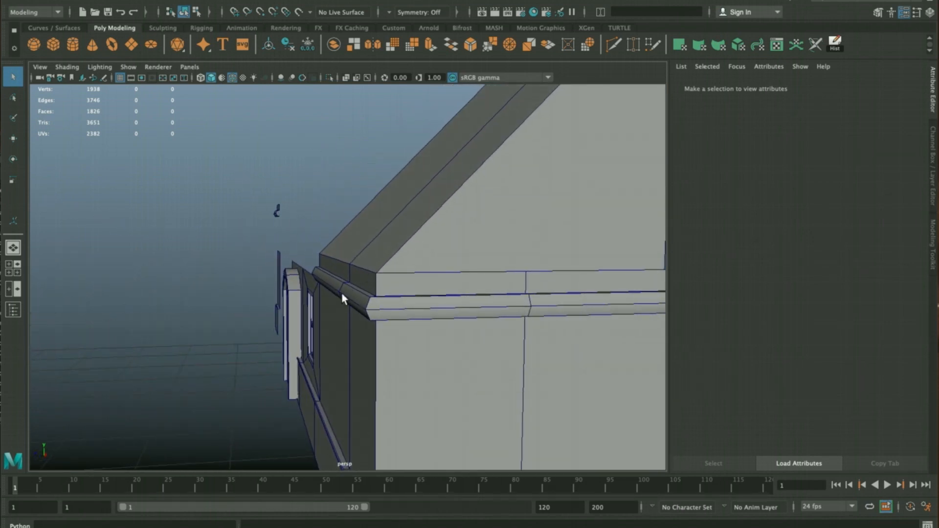
left_click_drag(353, 286, 392, 247, "alt")
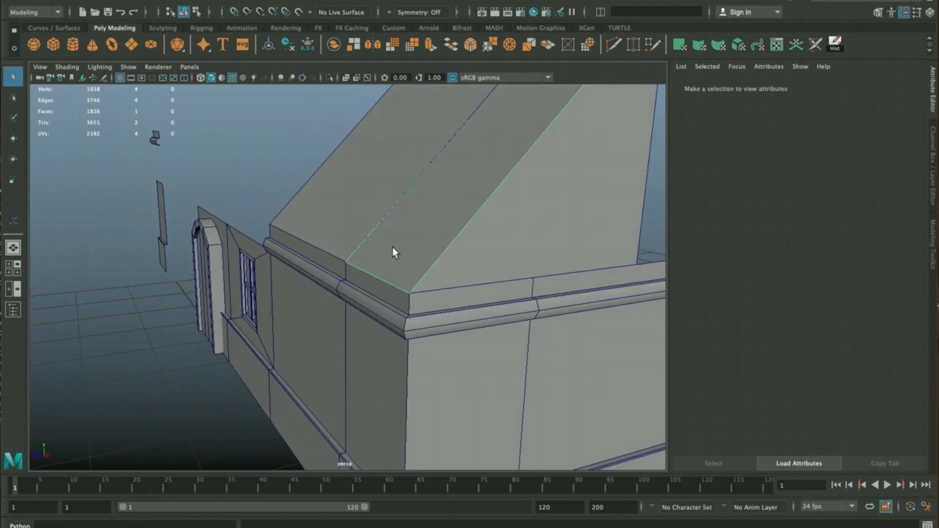
Extrude the corner roof piece's lower edge down past the trim as an overhang, with local translate Y 0.394 and Z -0.079
left_click(387, 253)
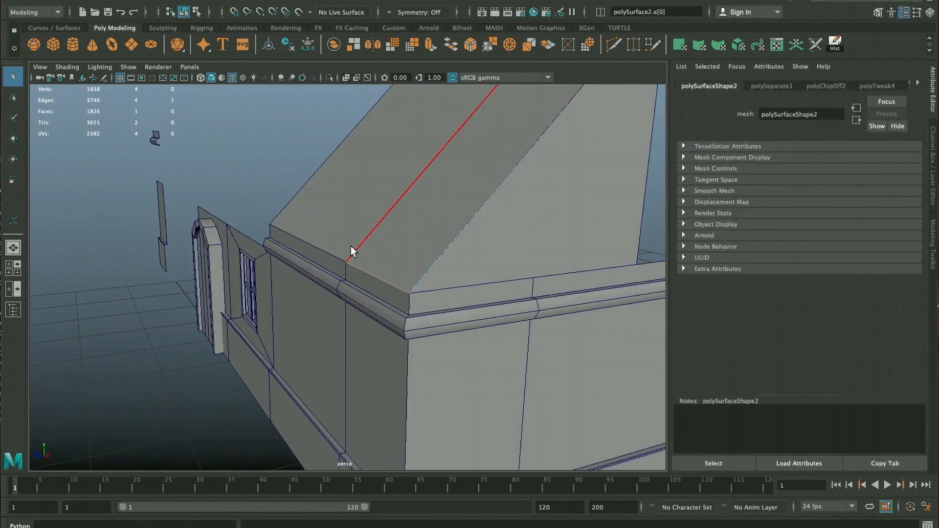
right_click_drag(269, 170, 264, 191, "shift")
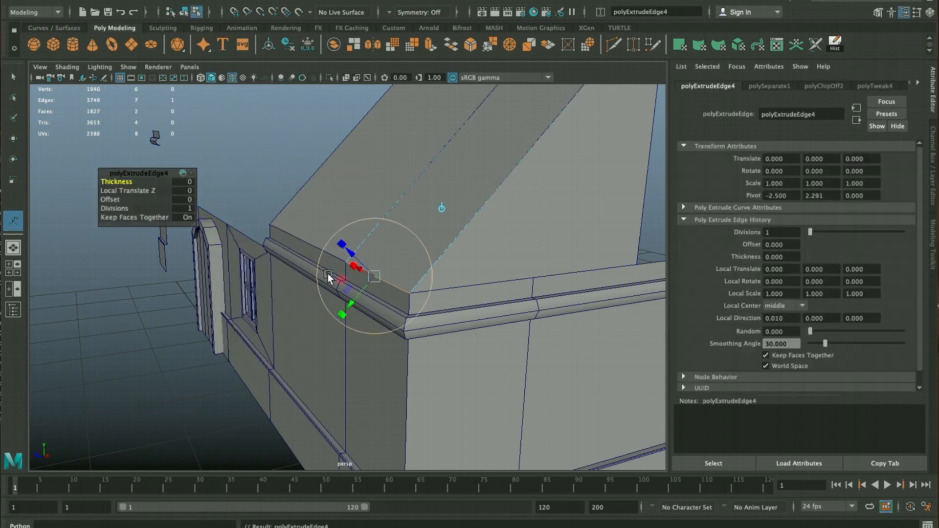
left_click_drag(342, 312, 301, 277, "alt")
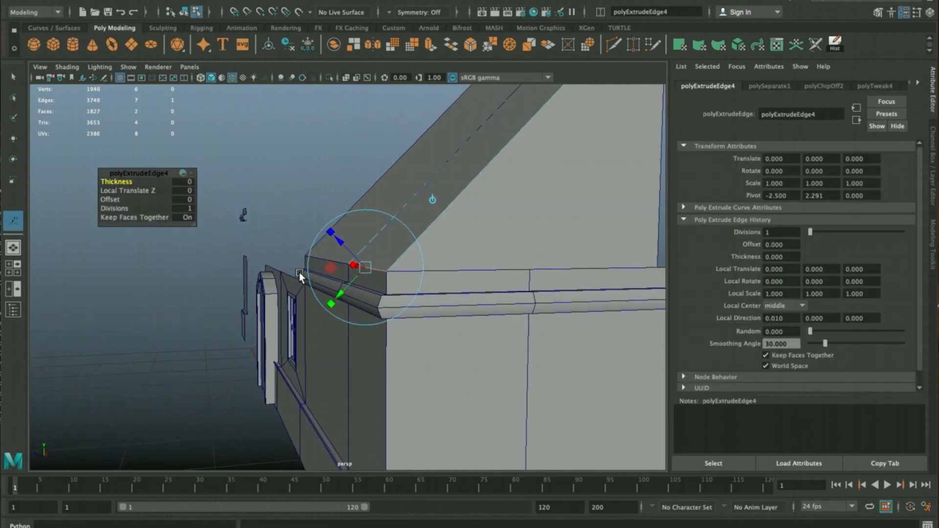
left_click_drag(331, 272, 301, 320)
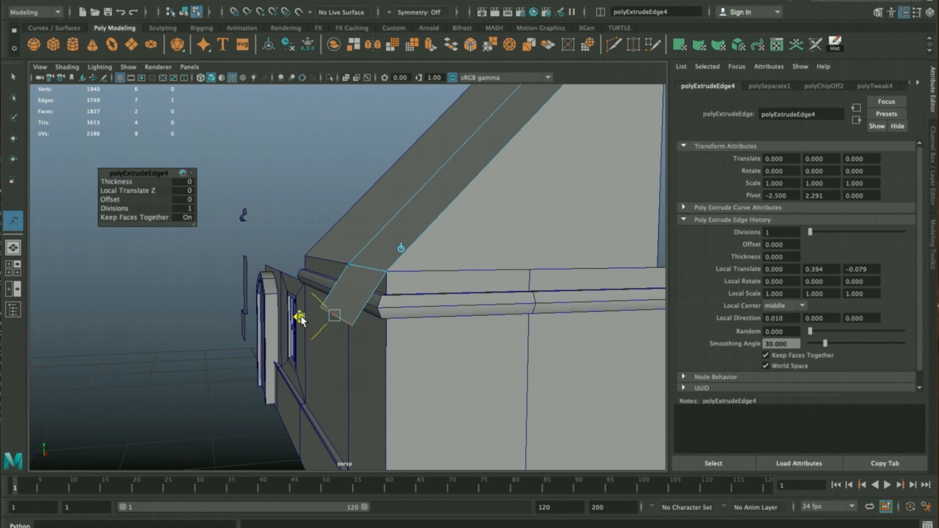
key("q")
left_click_drag(331, 305, 344, 290, "alt")
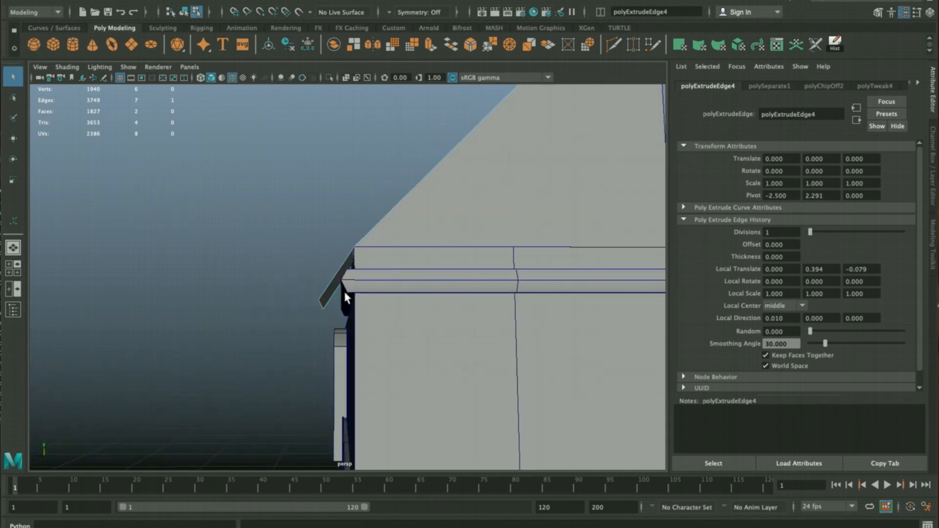
Extract the overhang face as a separate object and move its pivot to its upper corner by the roof seam
left_click_drag(336, 269, 372, 286, "alt")
key("F11")
left_click(374, 303)
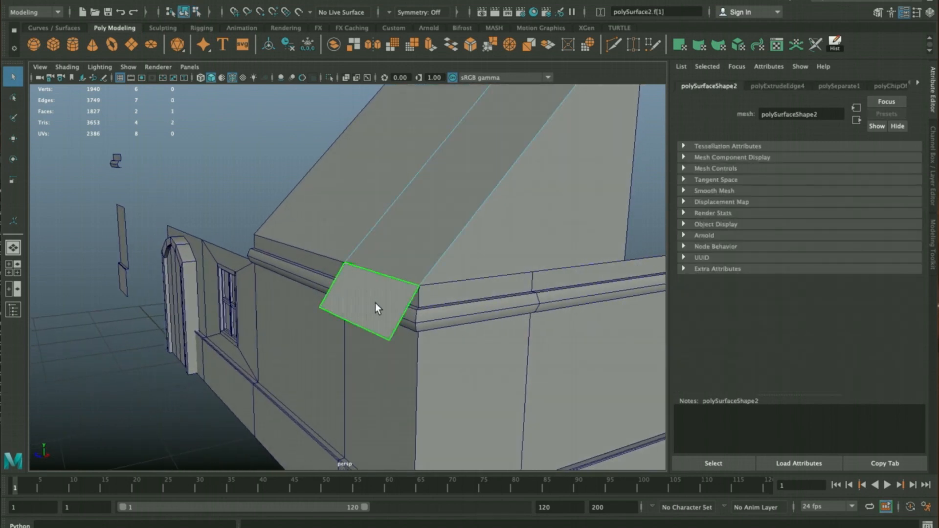
key("w")
right_click_drag(264, 164, 247, 343, "shift")
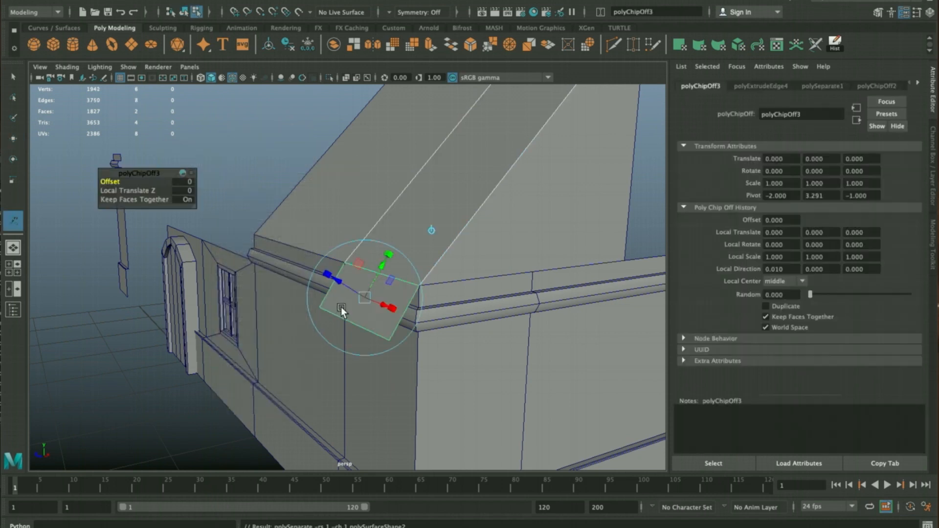
key("F8")
key("w")
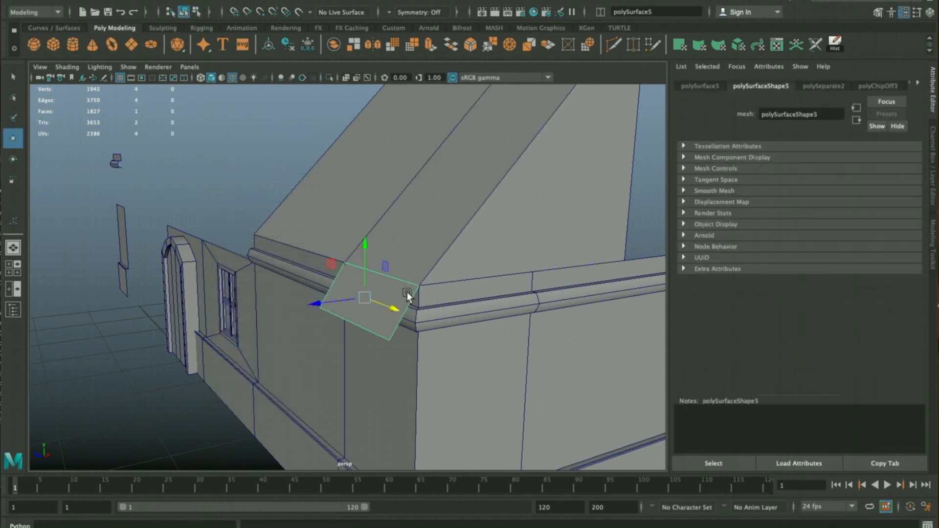
key("d")
left_click_drag(367, 298, 344, 262)
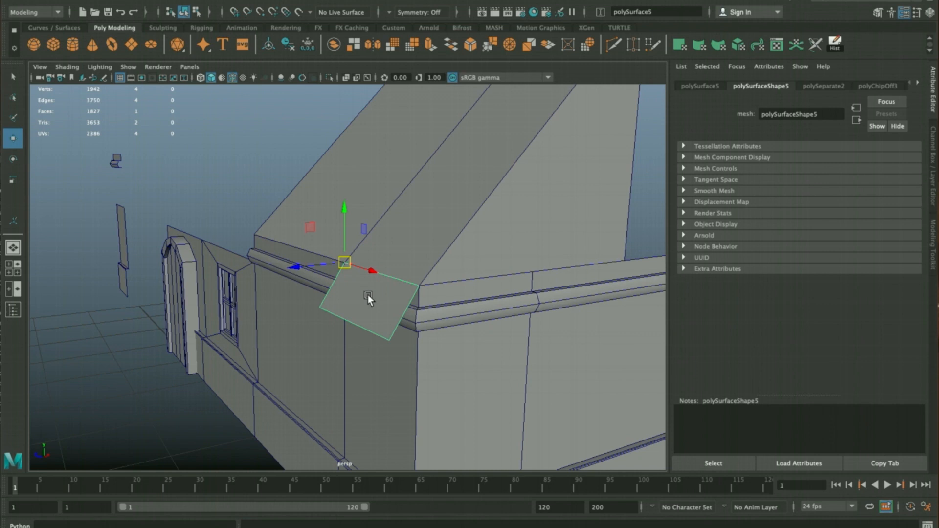
Extrude the overhang piece's face outward with local translate Z 0.038 to give it thickness
key("F11")
left_click(378, 307)
left_click_drag(395, 307, 310, 237, "alt")
right_click_drag(282, 192, 282, 211, "shift")
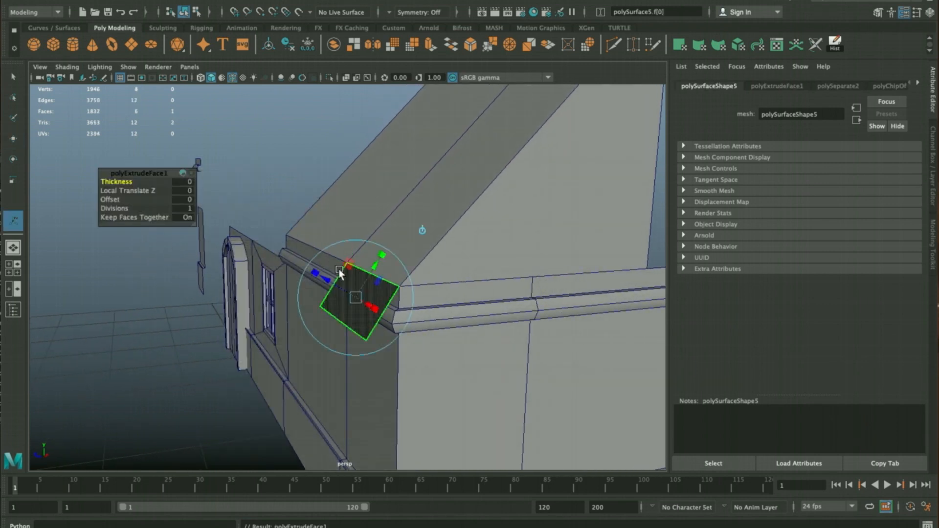
left_click_drag(323, 282, 340, 258)
key("q")
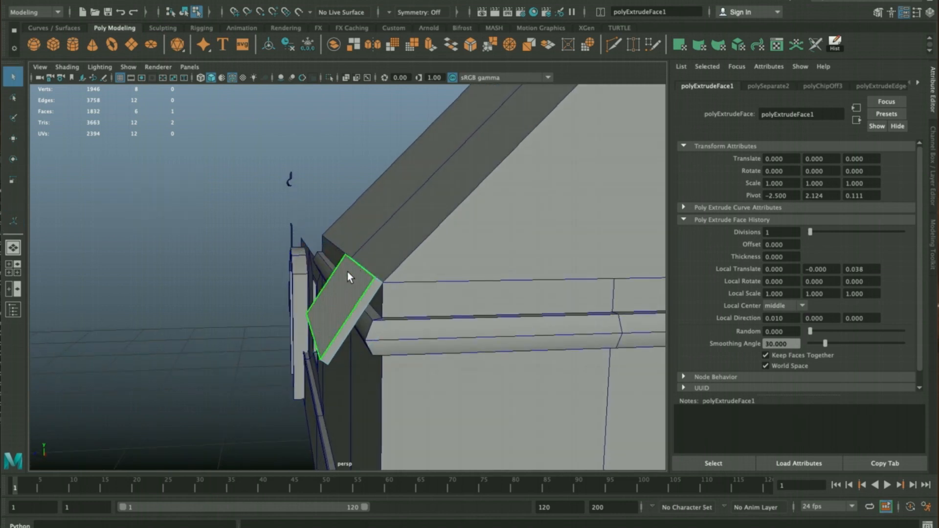
Reposition the overhang piece's lower inner edge vertically and along Z to reshape its bottom end
key("F8")
key("w")
left_click_drag(338, 277, 377, 300, "alt")
right_click_drag(333, 276, 355, 268)
left_click(342, 303)
left_click(357, 308)
left_click_drag(326, 266, 327, 272)
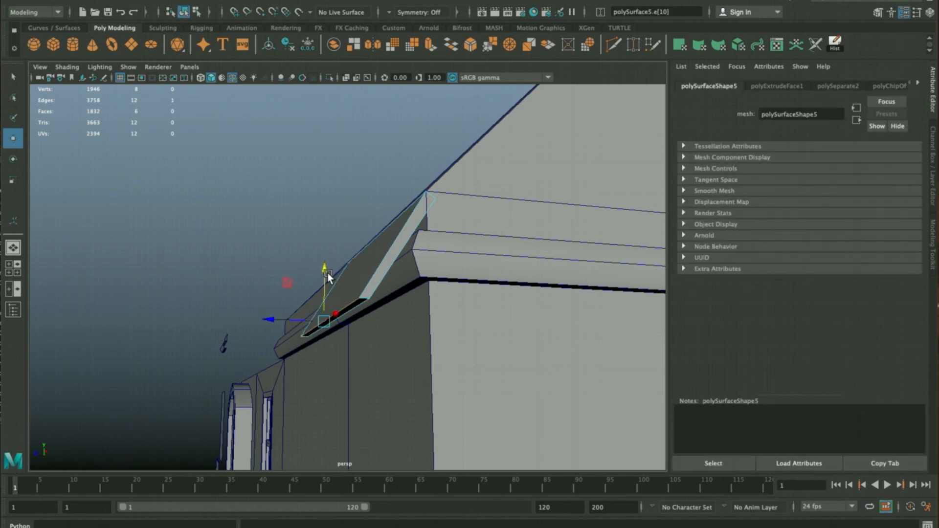
left_click_drag(293, 316, 377, 281)
Shift the overhang piece's upper inner edge along Z until it lies directly below the roof seam, flush with the gable wall
key("4")
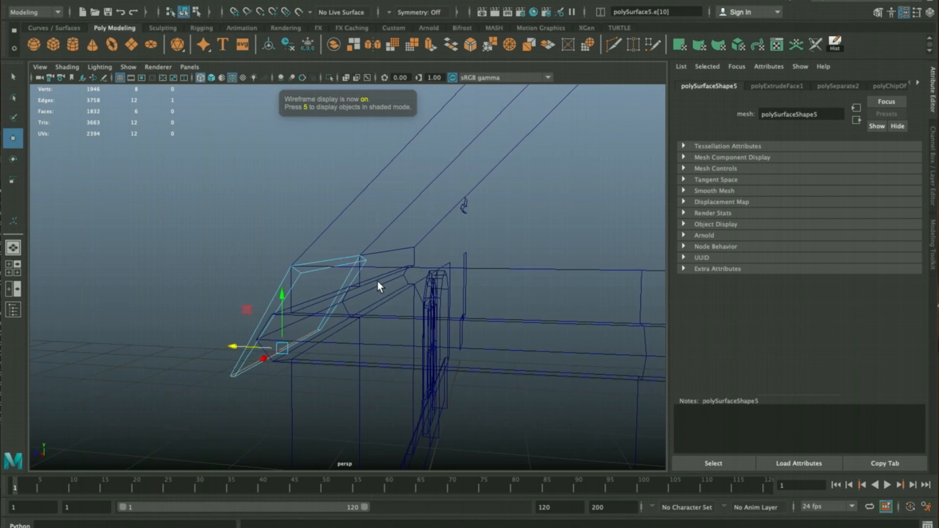
left_click(338, 265)
key("f")
key("5")
mouse_move(311, 271)
left_mouse_down("alt")
mouse_move(336, 267)
mouse_move(474, 299)
left_mouse_up("alt")
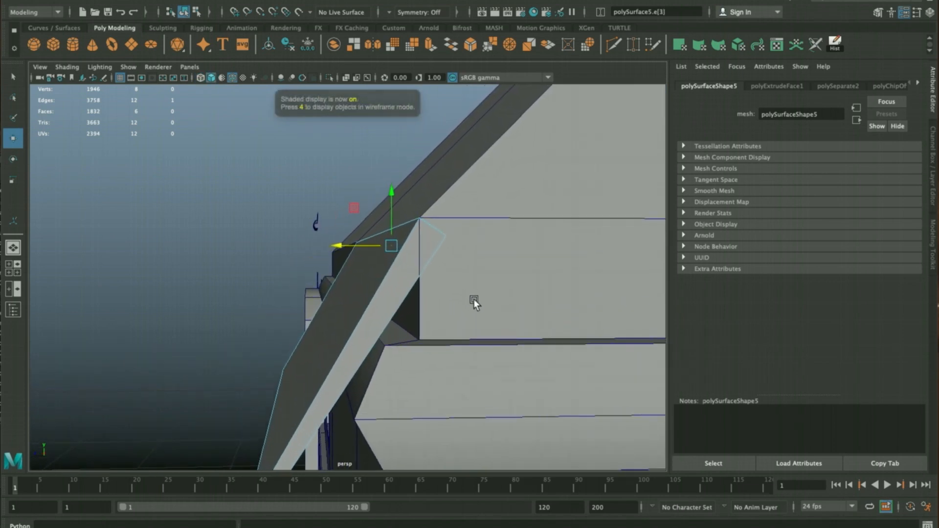
left_click_drag(442, 249, 418, 243, "alt")
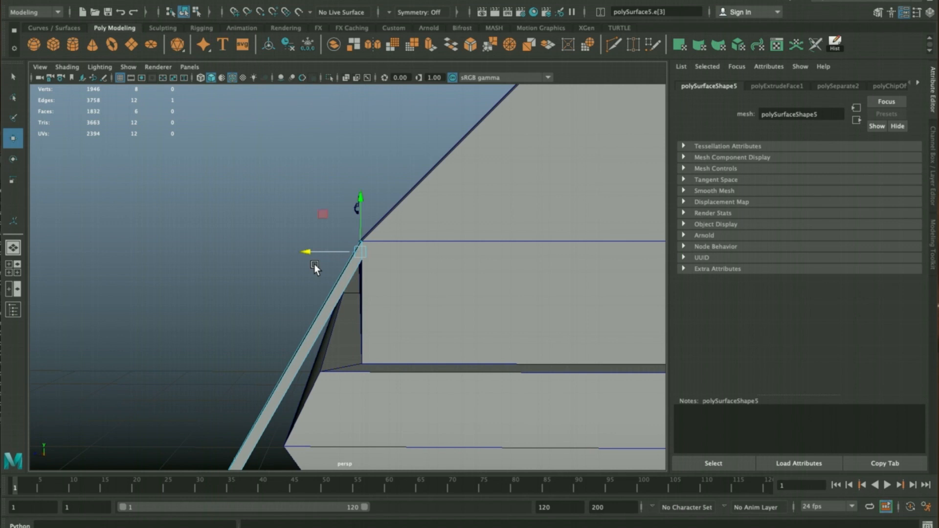
key("q")
left_click_drag(368, 254, 406, 208, "alt")
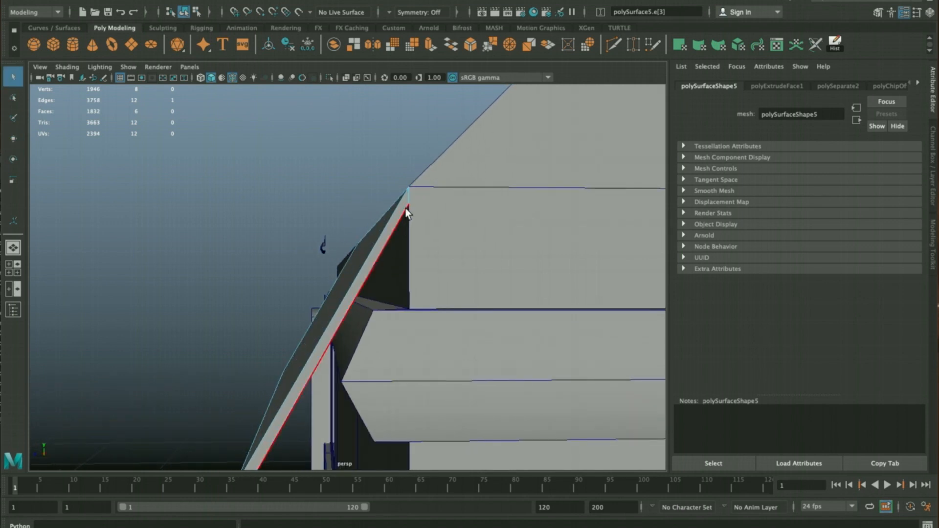
Select the overhang piece's narrow top face hidden against the roof seam and gable wall
right_click_drag(310, 161, 318, 179)
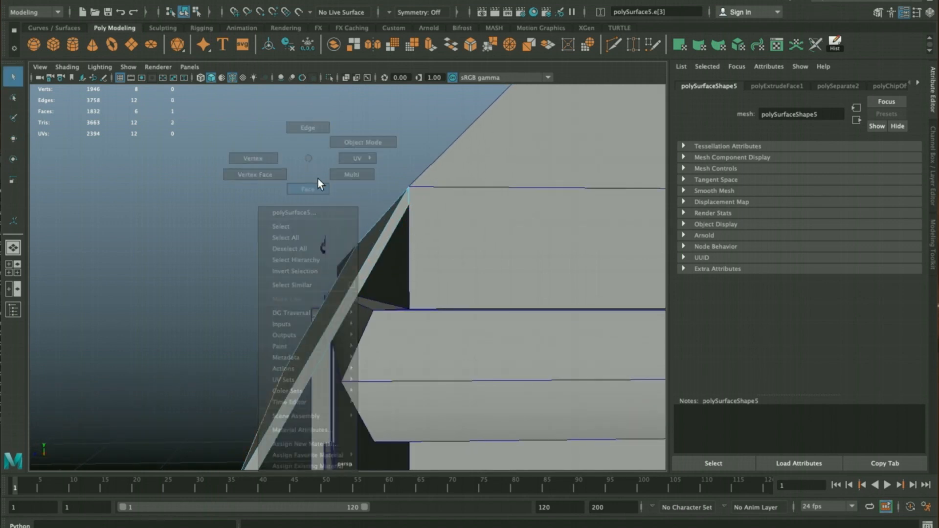
key("4")
left_click_drag(349, 187, 301, 266, "alt")
left_click(300, 275)
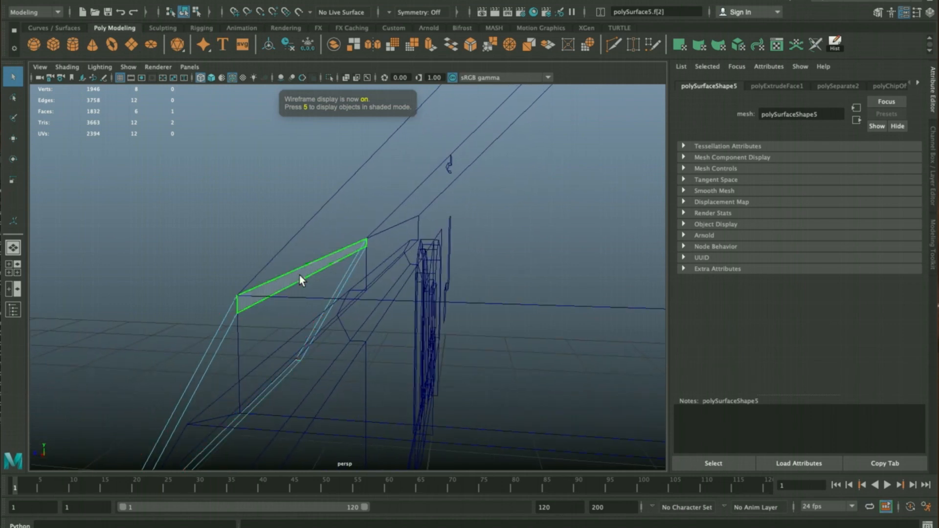
key("5")
key("f")
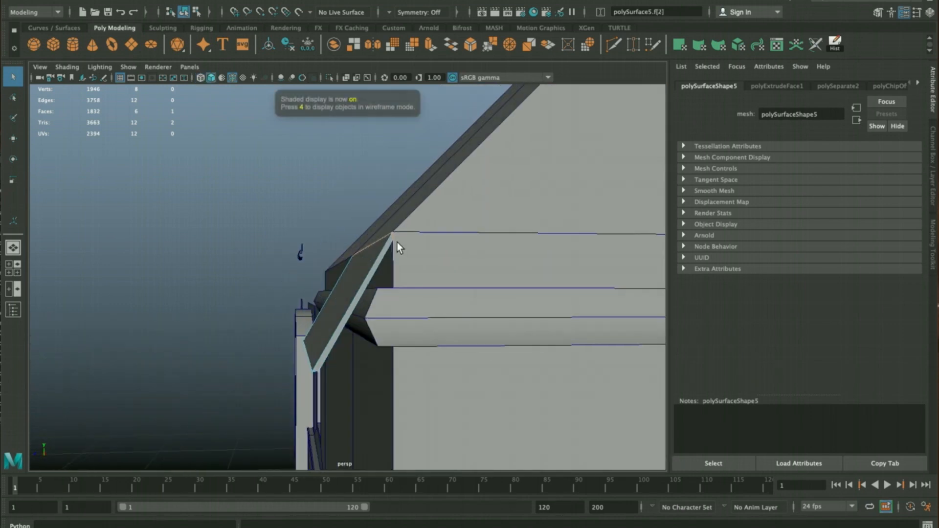
Delete the selected hidden face of the corner eave piece and return to object selection
key("Delete")
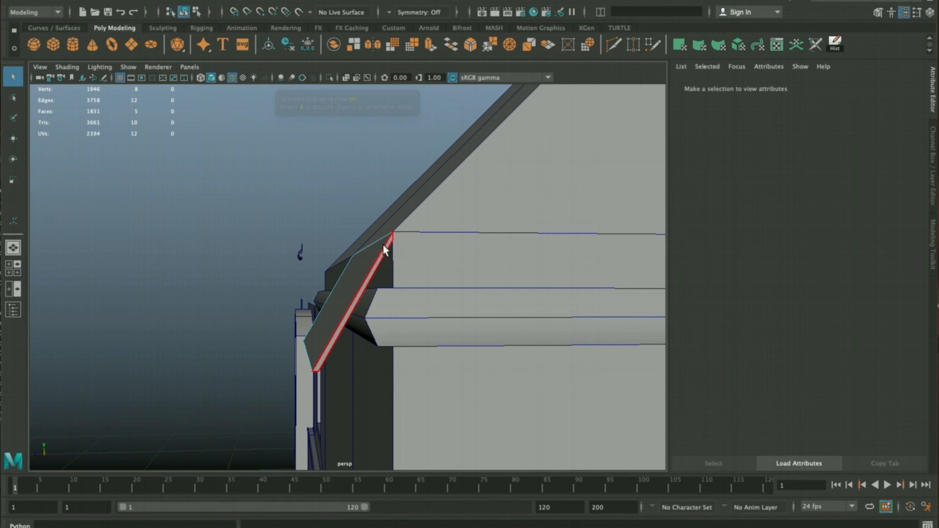
right_click_drag(370, 252, 353, 220)
left_click_drag(415, 226, 406, 285, "alt")
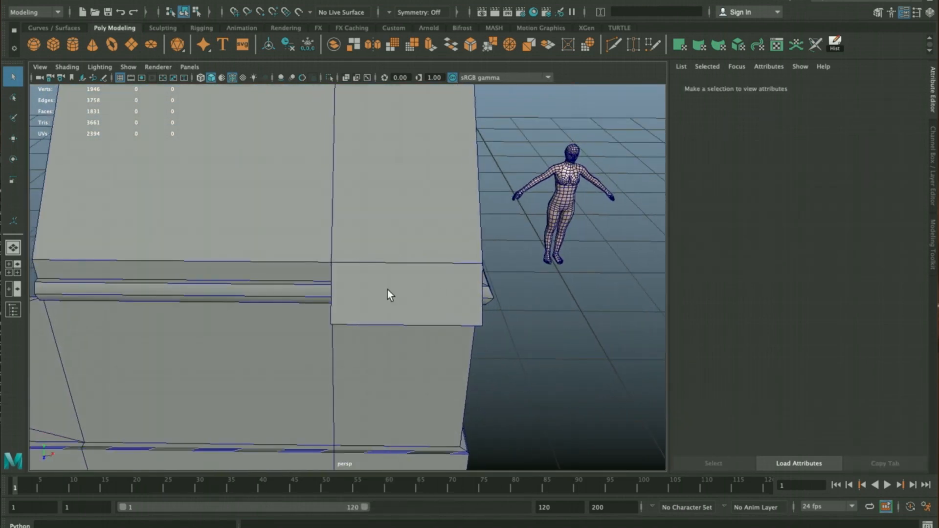
Duplicate the corner eave piece and snap the copy beside it along the roof's lower edge
scroll(406, 272, "down", 5)
left_click(366, 289)
key("w")
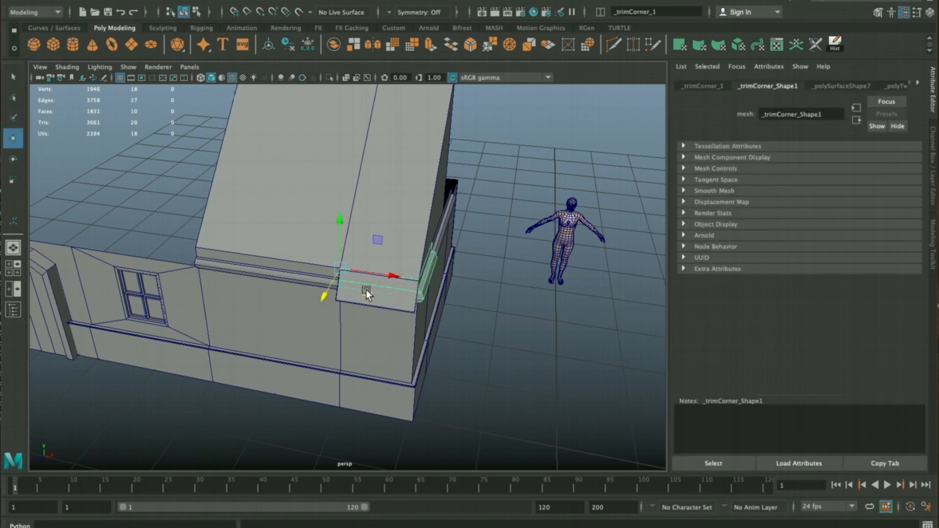
key("ctrl+d")
key("v")
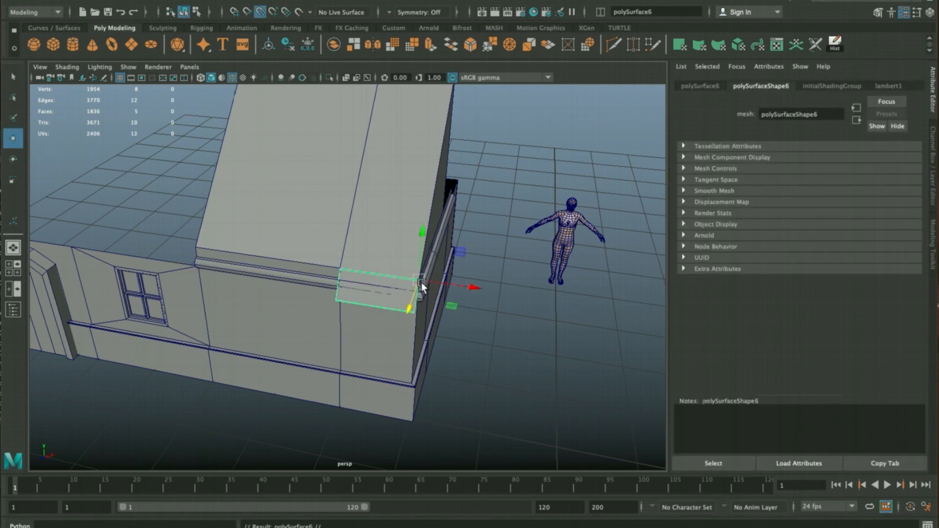
left_click_drag(417, 286, 333, 267)
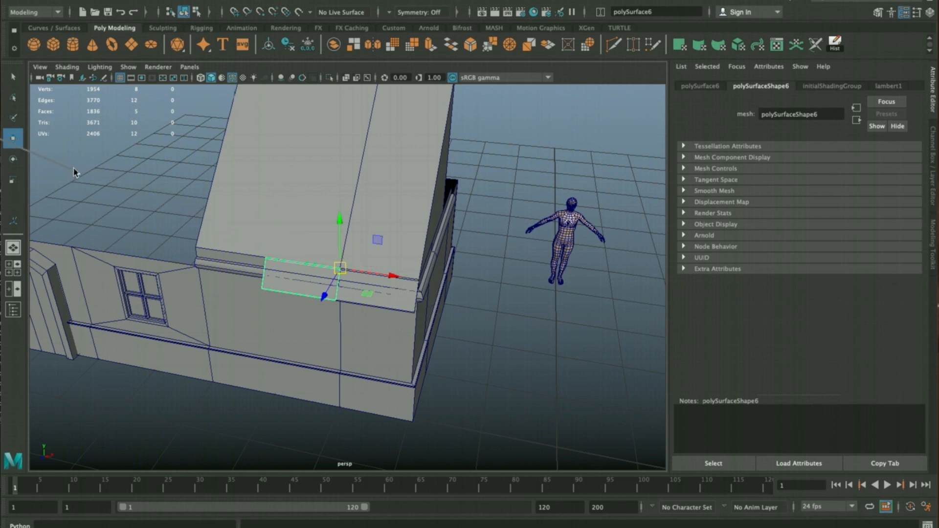
Widen the eave copy by moving its outer-end vertices to the far corner of the wide roof panel
key("F9")
left_click_drag(59, 177, 294, 269)
key("q")
right_click_drag(178, 204, 175, 225)
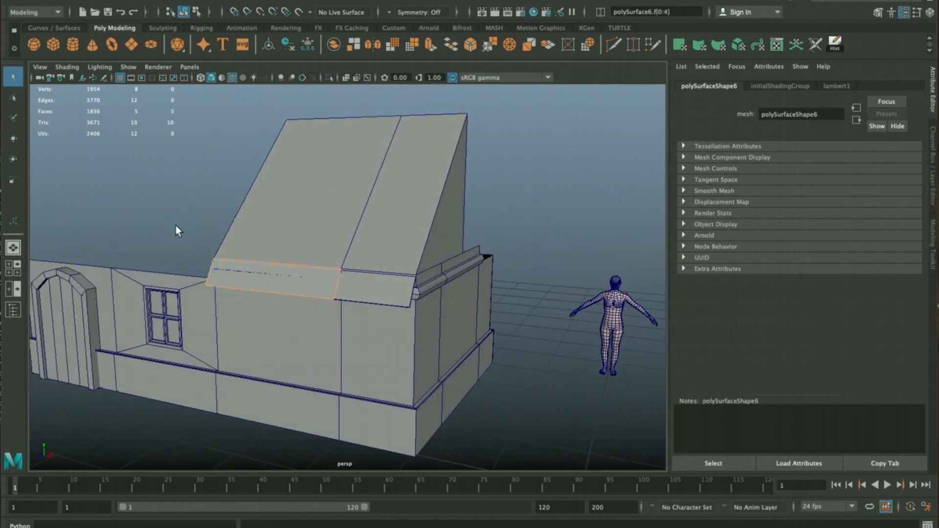
Delete the two end faces of the widened eave piece
left_click(368, 291)
left_click_drag(389, 290, 406, 301, "alt")
left_click(423, 317)
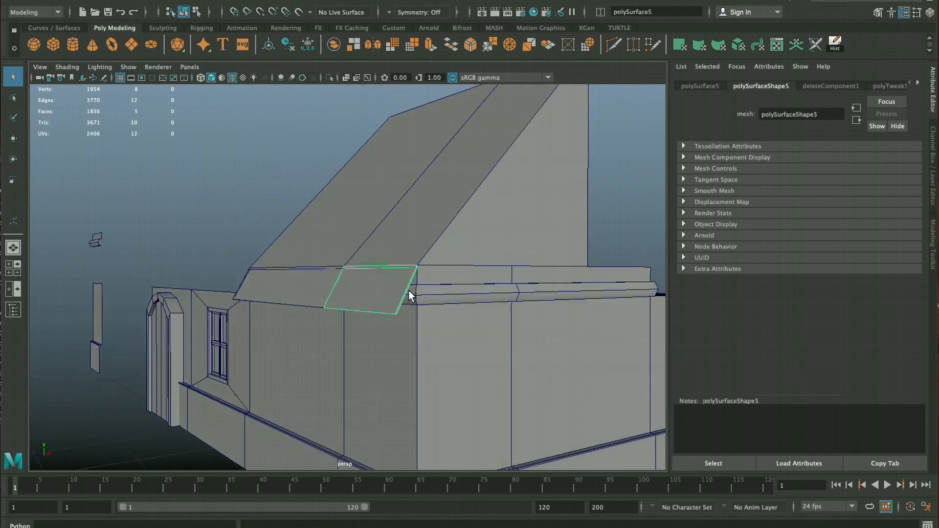
right_click_drag(377, 288, 575, 321, "alt")
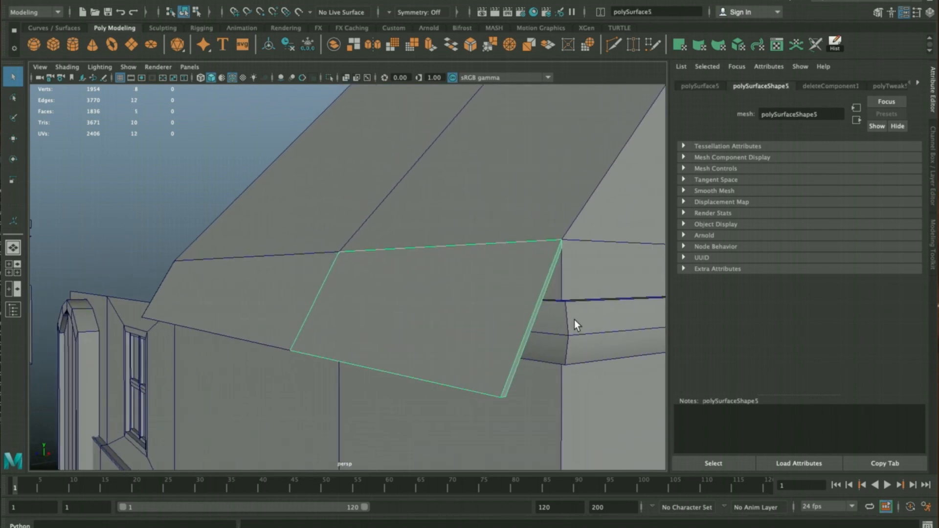
left_click(198, 288)
right_click_drag(198, 288, 306, 285, "alt")
left_click_drag(307, 286, 234, 259, "alt")
right_click_drag(176, 185, 175, 217)
left_click_drag(172, 206, 614, 259)
right_click_drag(613, 259, 565, 338, "alt")
left_click_drag(539, 179, 225, 367)
left_click_drag(397, 203, 372, 364)
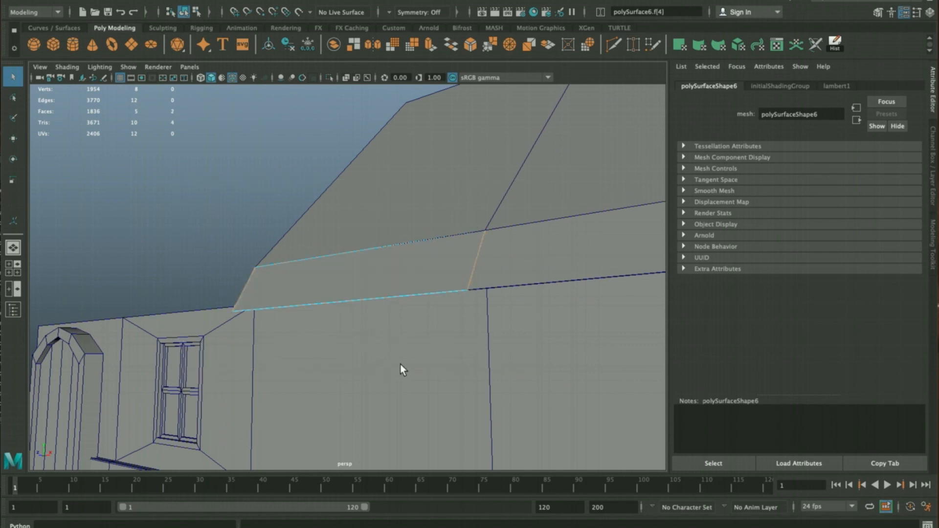
left_click_drag(320, 379, 457, 384, "alt")
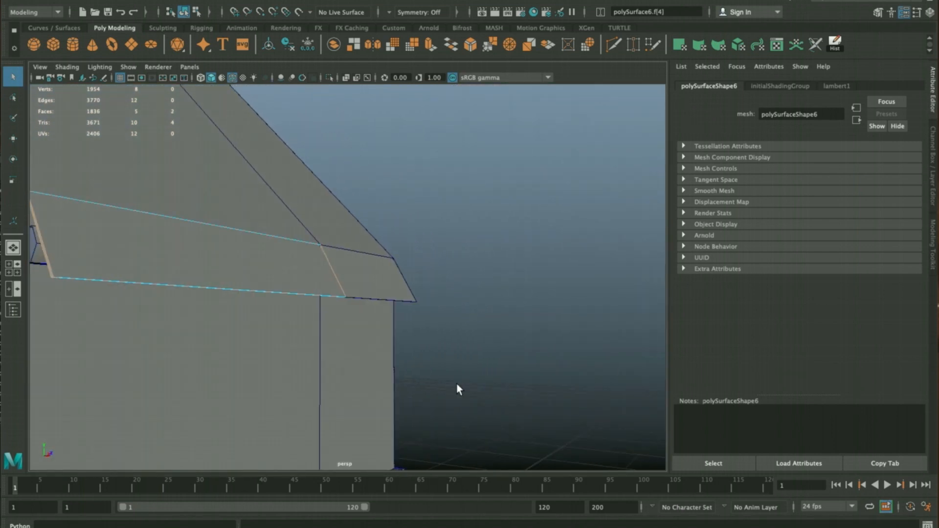
key("Delete")
Return to object selection and examine the joints between the eave pieces from both ends of the roof
left_click_drag(266, 306, 351, 310, "alt")
left_click(385, 259)
left_click_drag(455, 279, 56, 236, "alt")
right_click(450, 253)
left_click(359, 243)
left_click_drag(358, 244, 446, 289, "alt")
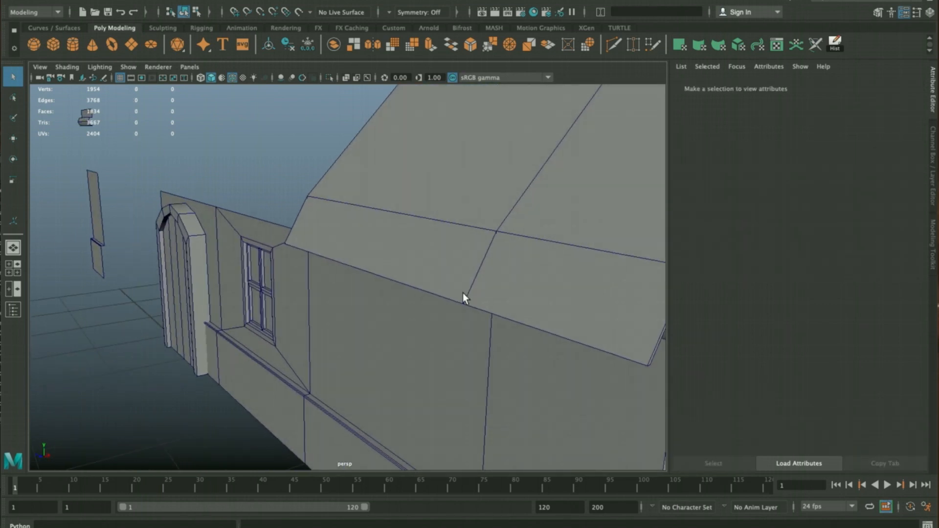
middle_click_drag(447, 289, 291, 315, "alt")
left_click_drag(290, 315, 383, 269, "alt")
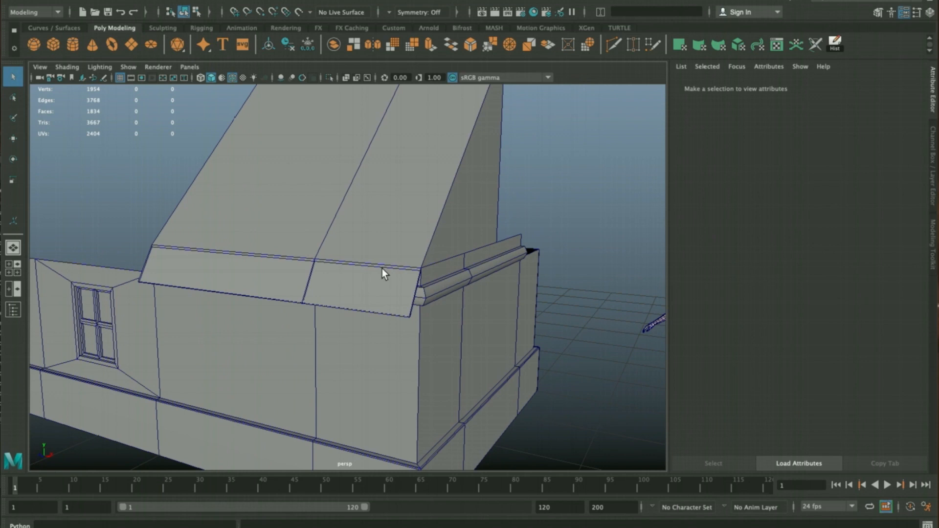
Extrude the sloped edge of the triangular gable outward to form an overhang strip along the roof
left_click(424, 208)
left_click_drag(424, 207, 407, 248, "alt")
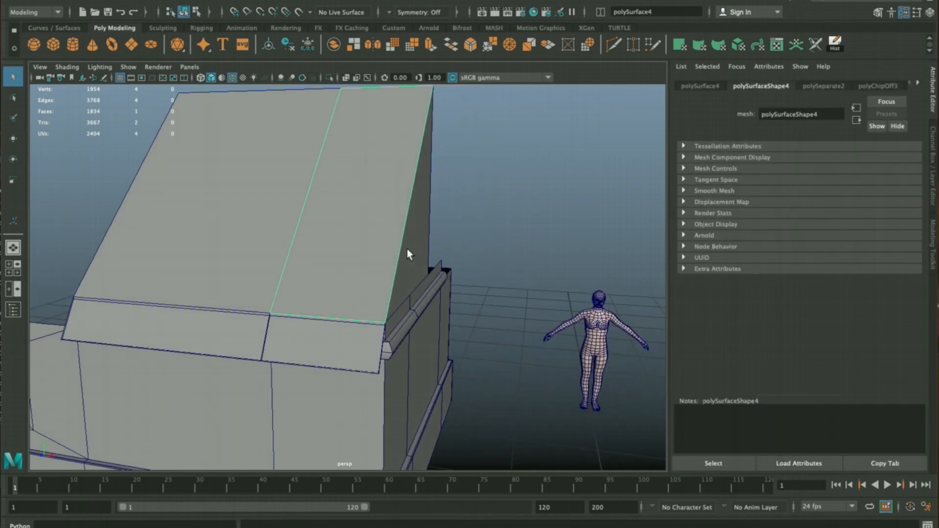
right_click_drag(413, 255, 418, 236)
left_click(407, 242)
key("w")
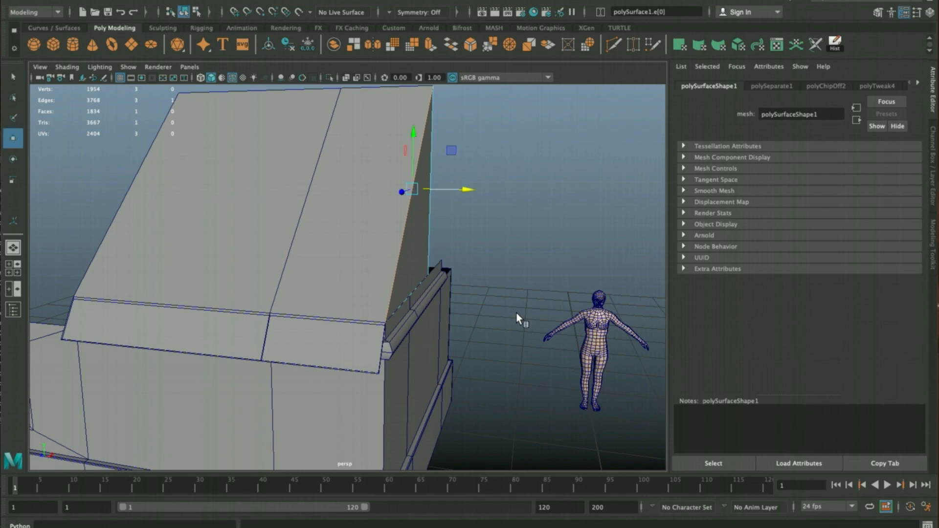
mouse_move(467, 189)
left_mouse_down("shift")
mouse_move(515, 194)
mouse_move(496, 217)
mouse_move(370, 203)
mouse_move(465, 207)
mouse_move(457, 184)
left_mouse_up("shift")
Extract the new overhang strip face from the gable as a separate mesh
right_click_drag(434, 168, 444, 190)
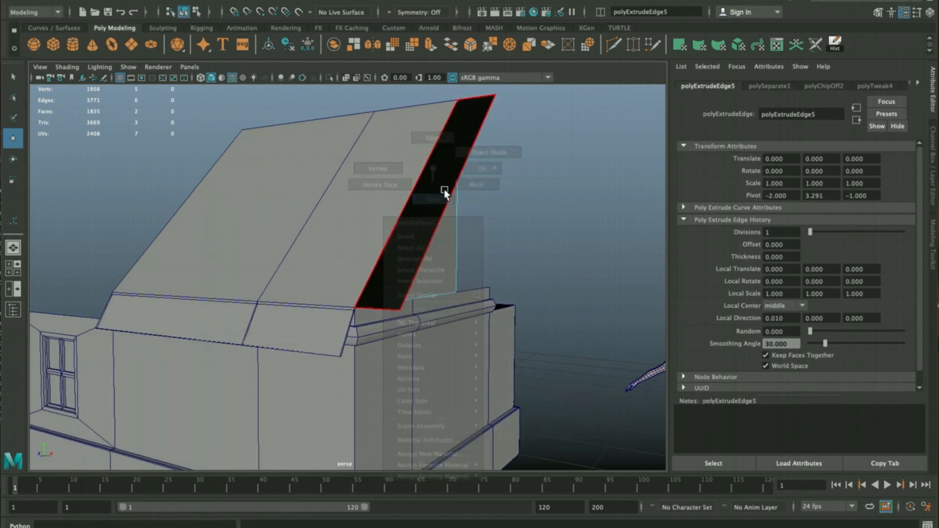
left_click(443, 192)
right_click_drag(517, 143, 520, 329, "shift")
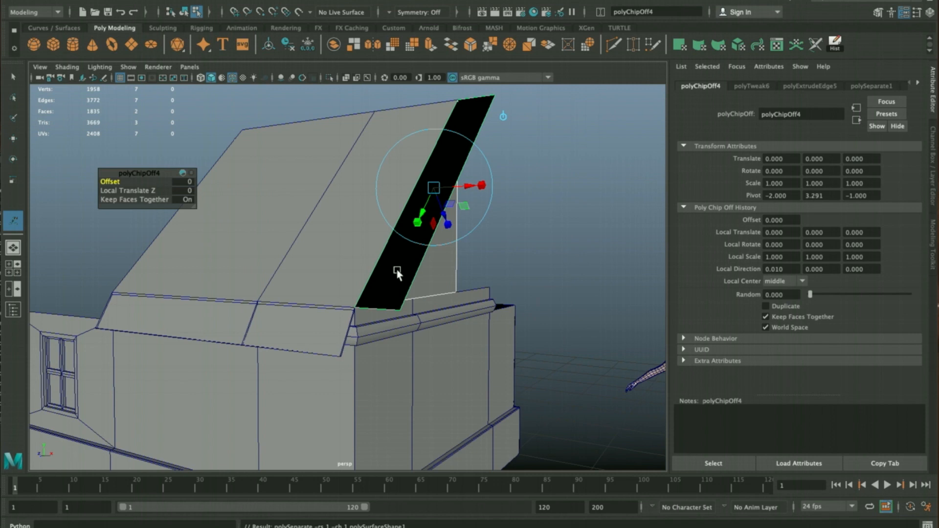
Extrude the detached overhang strip's face with a local Z translation of about 0.065 and deselect it
left_click(454, 157)
left_click(453, 157)
key("w")
key("F11")
right_click_drag(532, 162, 477, 189, "shift")
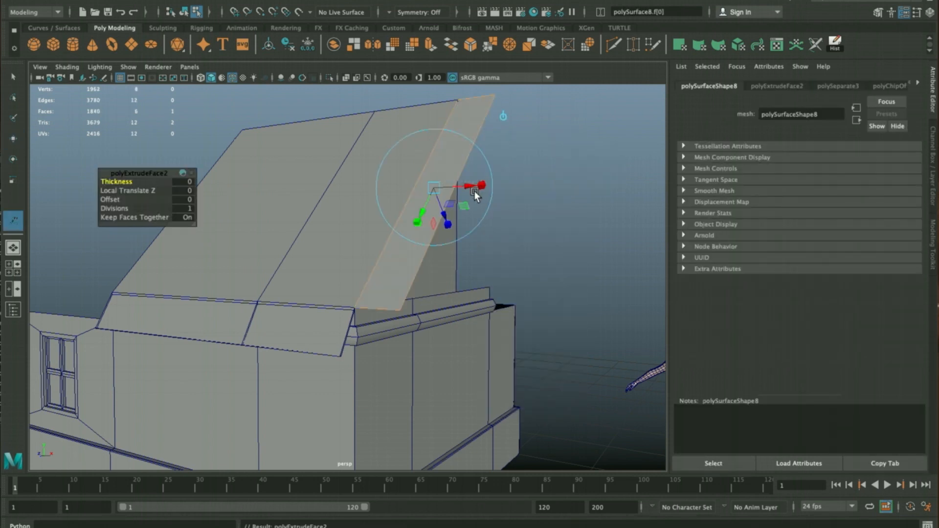
left_click_drag(446, 215, 448, 221)
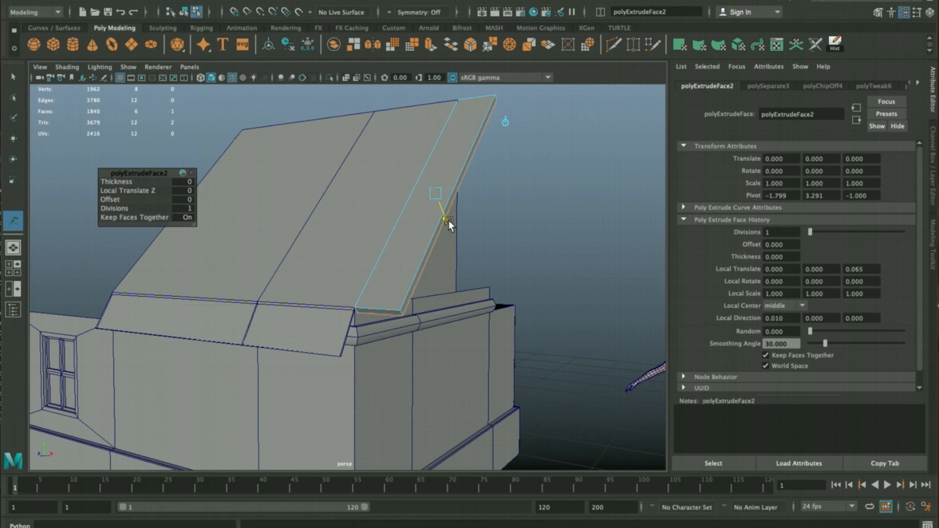
scroll(448, 221, "up", 5)
right_click_drag(461, 216, 589, 172)
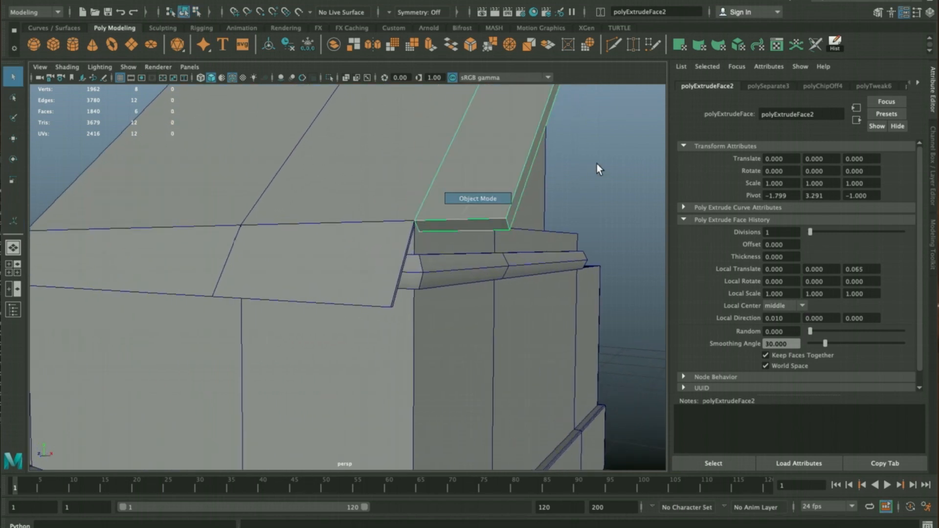
left_click(592, 169)
Duplicate the corner eave piece and place the copy against its outer end, extending past the wall corner
scroll(558, 183, "down", 3)
left_click_drag(558, 182, 304, 249, "alt")
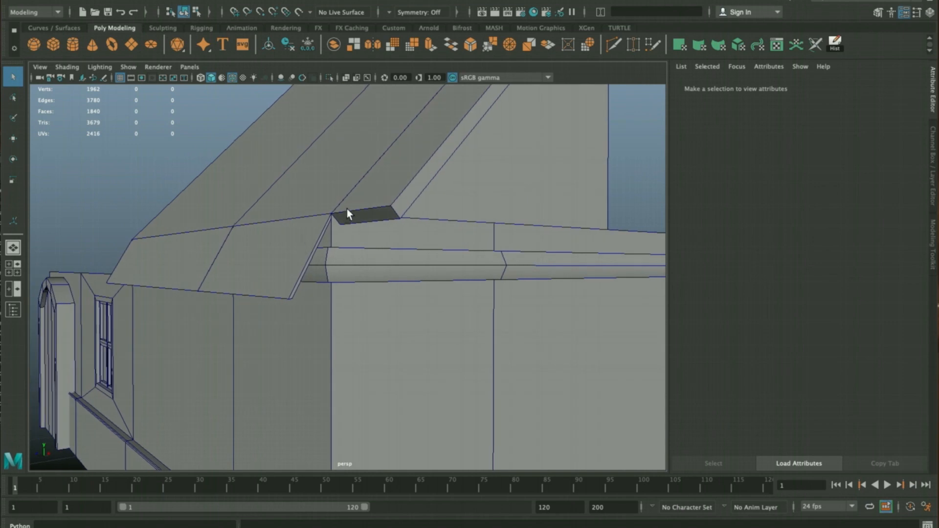
scroll(347, 210, "up", 6)
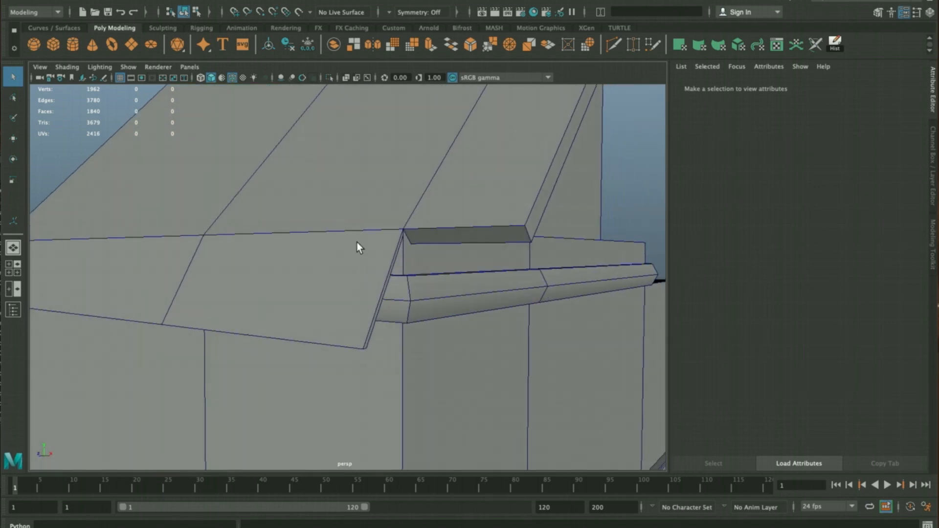
left_click(351, 250)
key("w")
scroll(351, 251, "down", 4)
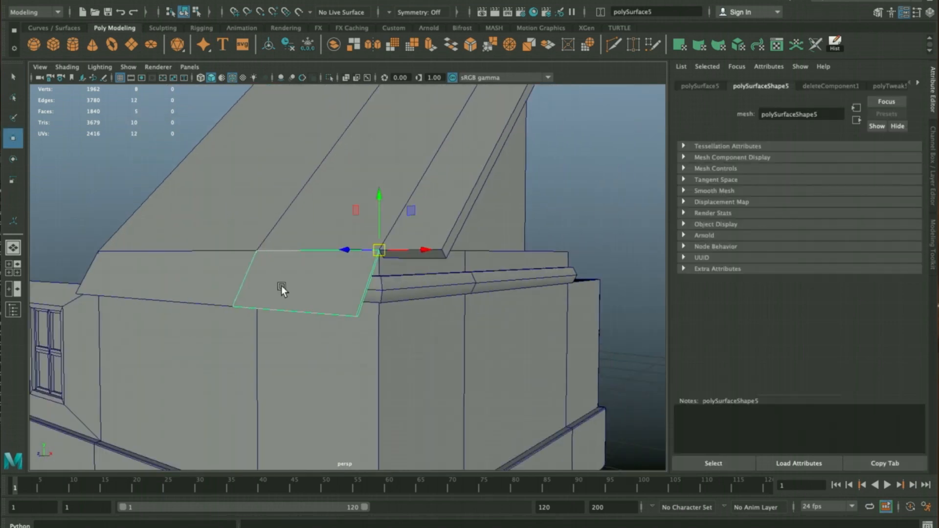
scroll(278, 262, "up", 4)
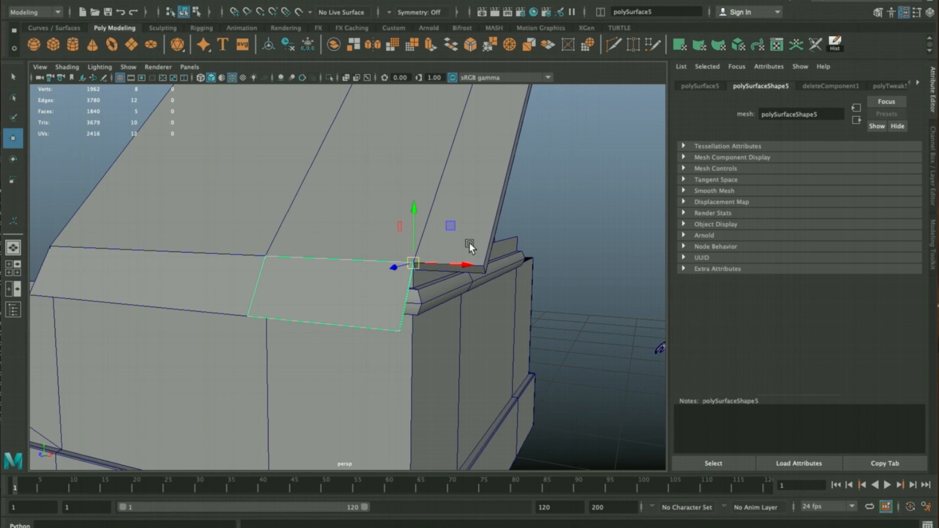
key("ctrl+d")
left_click_drag(442, 265, 421, 262)
key("v")
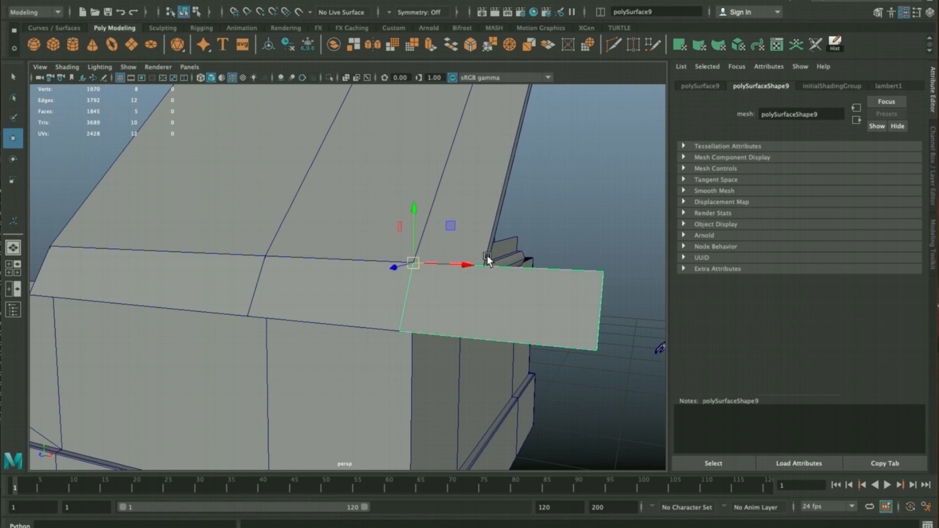
Shorten the new eave piece by snapping its outer-end vertices to the outer edge of the overhang strip
left_click(552, 230)
right_click_drag(589, 313, 532, 308)
left_click_drag(651, 408, 578, 255)
scroll(534, 252, "down", 3)
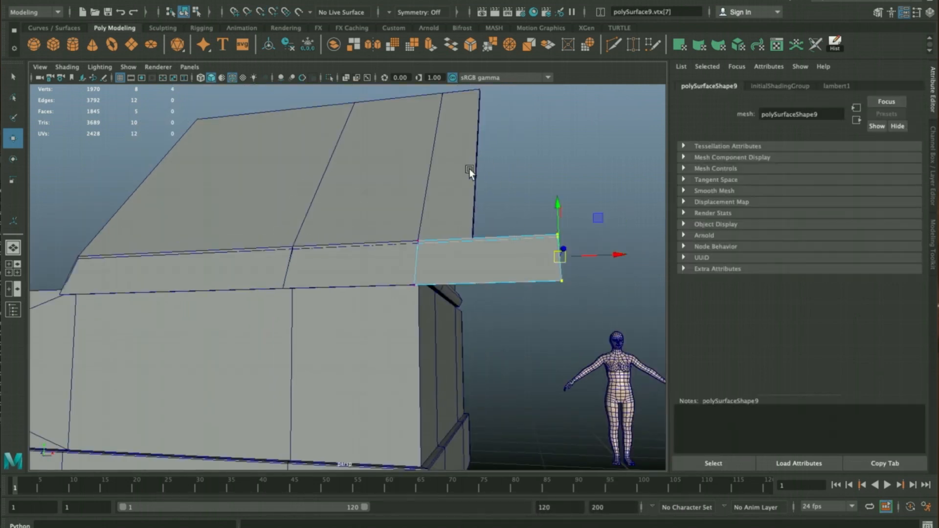
left_click_drag(602, 257, 519, 316, "alt")
key("e")
key("v")
key("w")
middle_click_drag(488, 306, 439, 293)
left_click_drag(439, 293, 423, 177, "alt")
key("v")
middle_click_drag(195, 131, 231, 125)
mouse_move(341, 177)
left_mouse_down("alt")
mouse_move(414, 166)
mouse_move(411, 182)
mouse_move(368, 204)
mouse_move(313, 183)
mouse_move(351, 181)
left_mouse_up("alt")
Try to move the new eave piece's edge where it meets the overhang strip, and undo the changes
left_click(389, 218)
right_click_drag(371, 236, 380, 192)
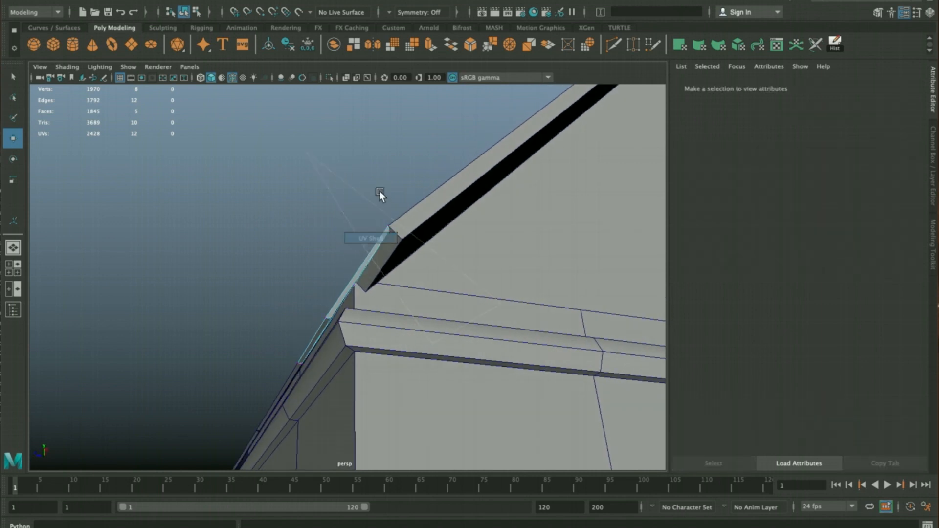
left_click(346, 289)
left_click(371, 229)
left_click_drag(406, 224, 357, 237, "alt")
left_click(368, 234)
right_click_drag(374, 219, 373, 222)
left_click(371, 236)
left_click_drag(371, 236, 349, 219, "alt")
left_click_drag(293, 268, 309, 268)
left_click(362, 225)
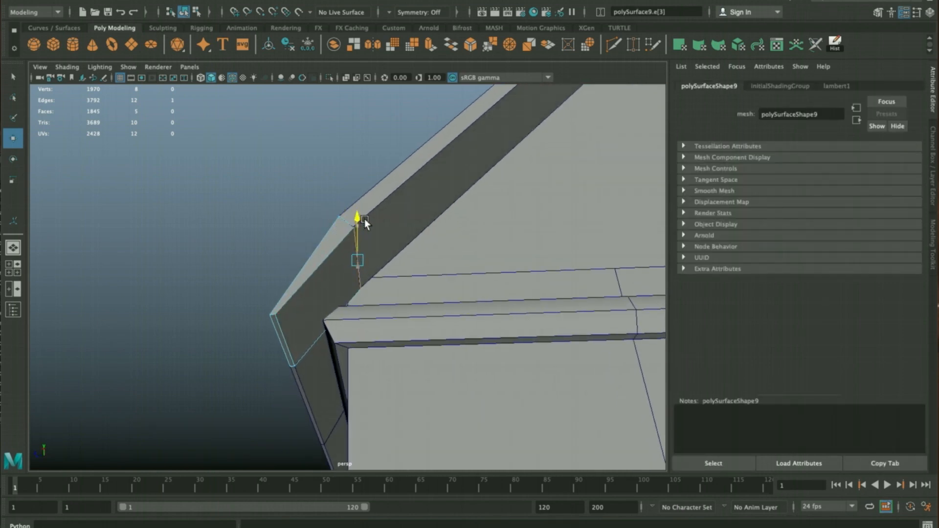
left_click_drag(369, 221, 450, 242, "alt")
key("ctrl+z")
key("ctrl+z")
Move the overhang strip's lower back edge up and outward, snapping it to the eave piece to close the gap
left_click(392, 246)
right_click_drag(390, 246, 388, 234)
left_click(380, 241)
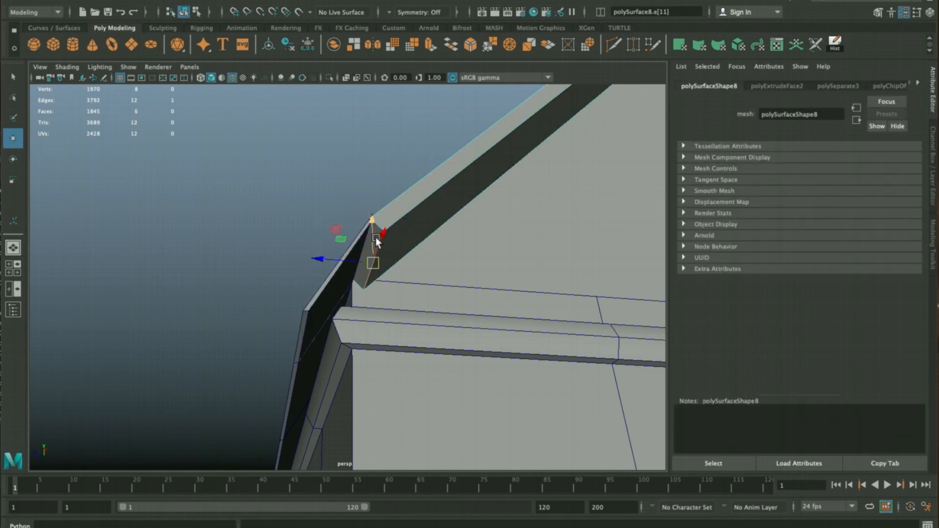
left_click_drag(375, 241, 374, 223)
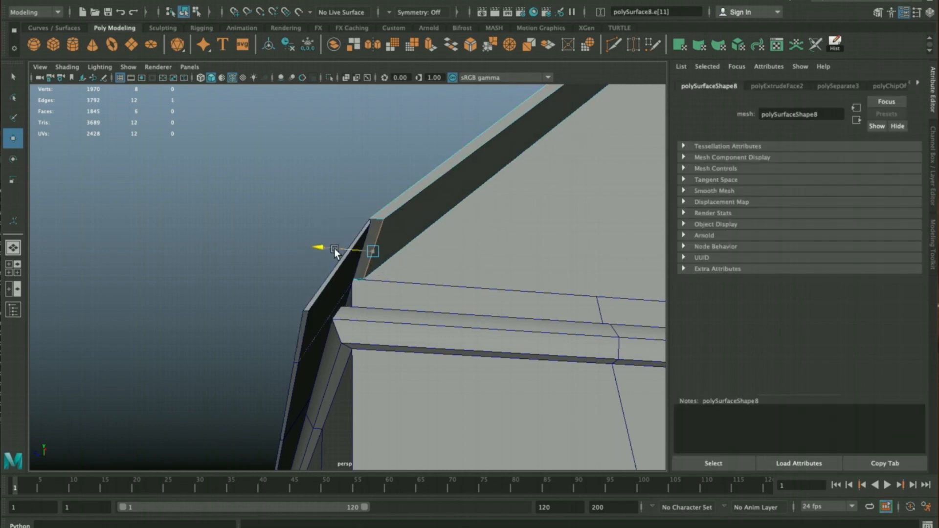
left_click_drag(335, 251, 324, 251)
left_click_drag(363, 209, 374, 175)
key("f")
key("v")
left_click_drag(370, 162, 363, 168)
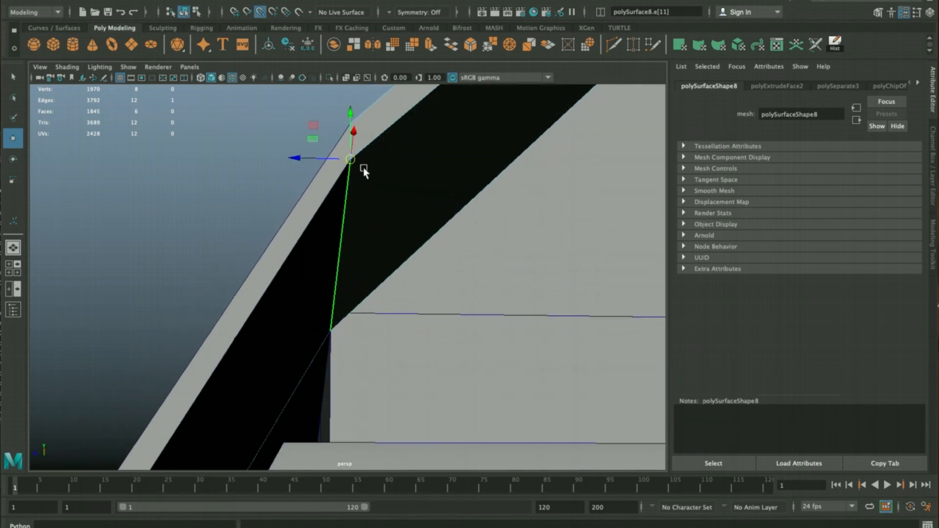
left_click(296, 163)
left_click_drag(297, 163, 415, 258, "alt")
key("q")
left_click(295, 279)
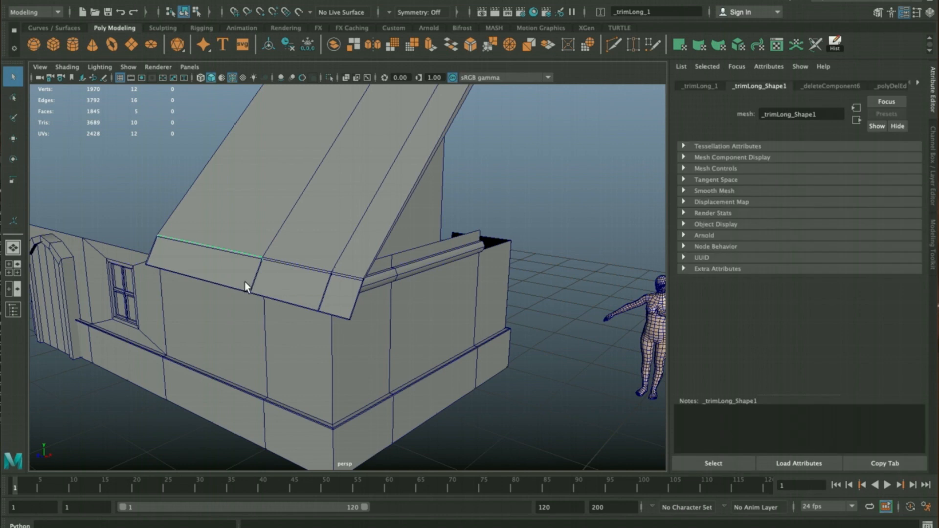
left_click(297, 227, "shift")
left_click(289, 291, "shift")
left_click(335, 306, "shift")
left_click(365, 262, "shift")
left_click(336, 225, "shift")
left_click_drag(448, 243, 309, 231, "alt")
Open the UV Editor for the wide roof panel and create its UVs with an Automatic projection
left_click(309, 230)
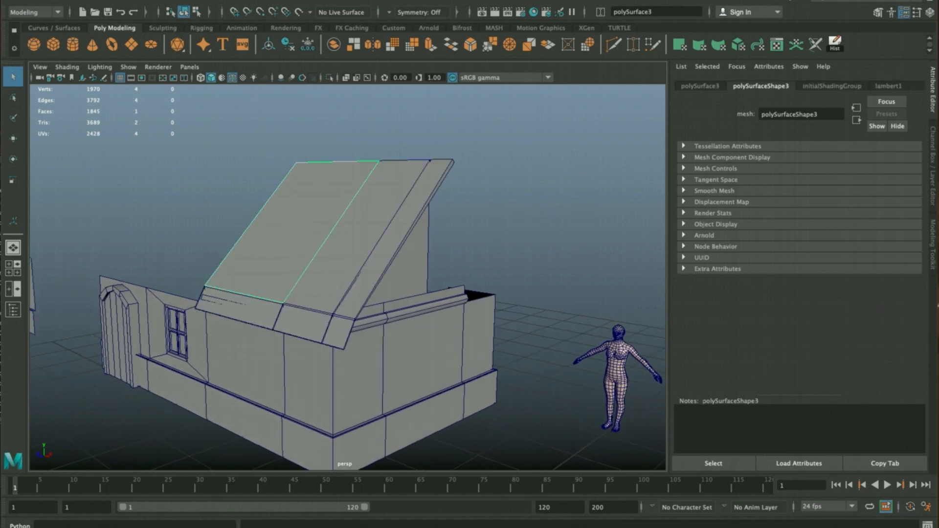
left_click_drag(351, 174, 325, 210, "alt")
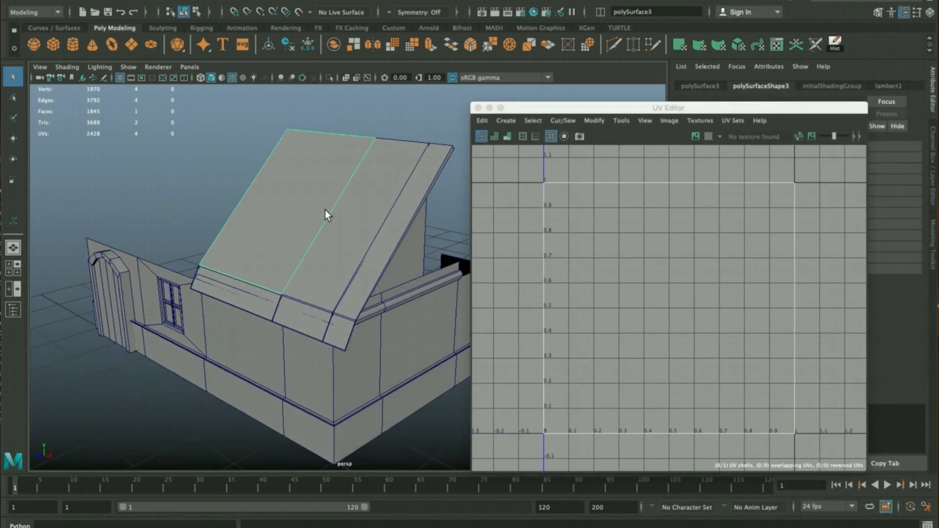
left_click_drag(752, 151, 162, 88)
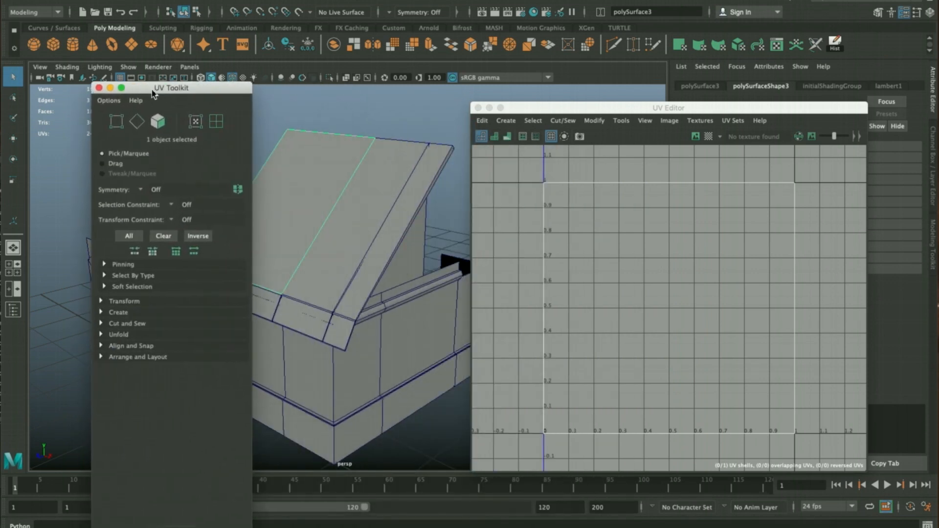
left_click(104, 312)
left_click(120, 327)
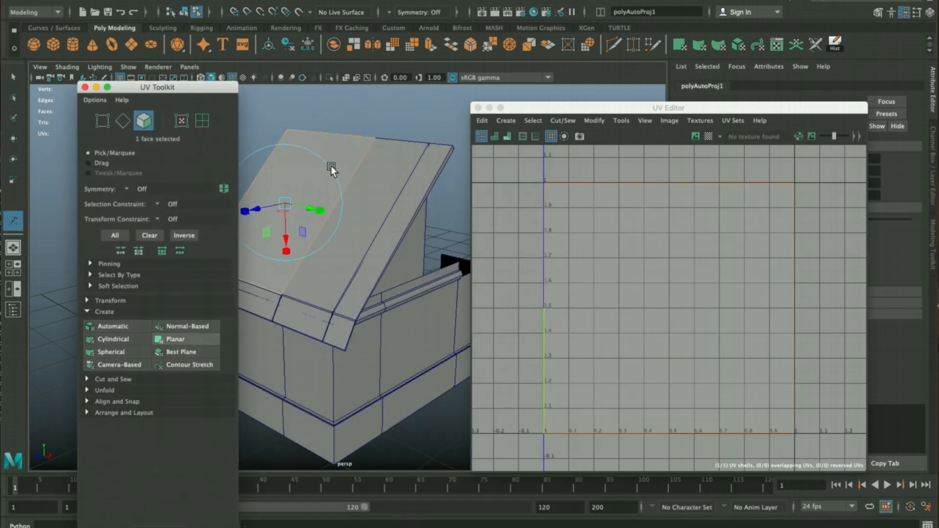
Turn on the checker map display for the wide roof panel's UVs
left_click(708, 136)
left_click_drag(325, 237, 417, 266, "alt")
right_click_drag(418, 266, 557, 299, "alt")
mouse_move(375, 285)
left_mouse_down("alt")
mouse_move(417, 287)
mouse_move(390, 296)
left_mouse_up("alt")
Delete the wide roof panel's construction history and recreate its UVs with an Automatic projection
right_click_drag(390, 296, 431, 274)
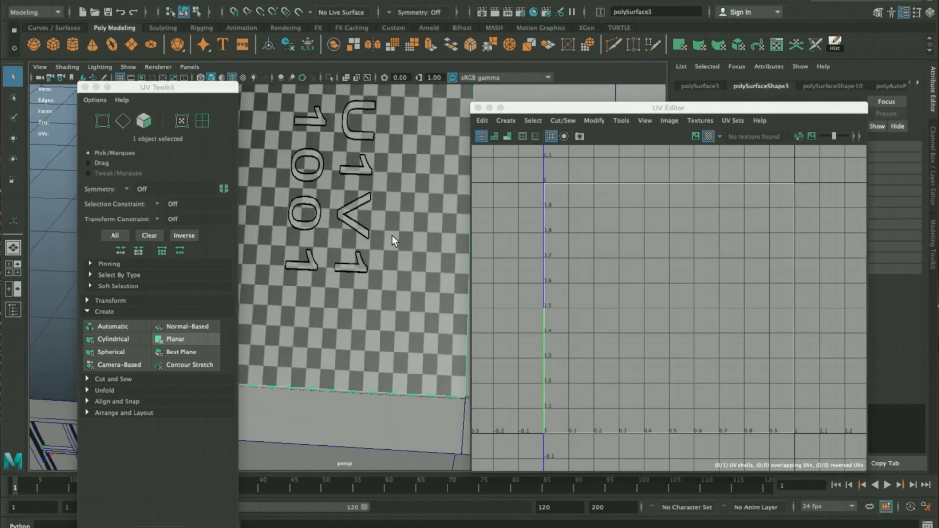
key("r")
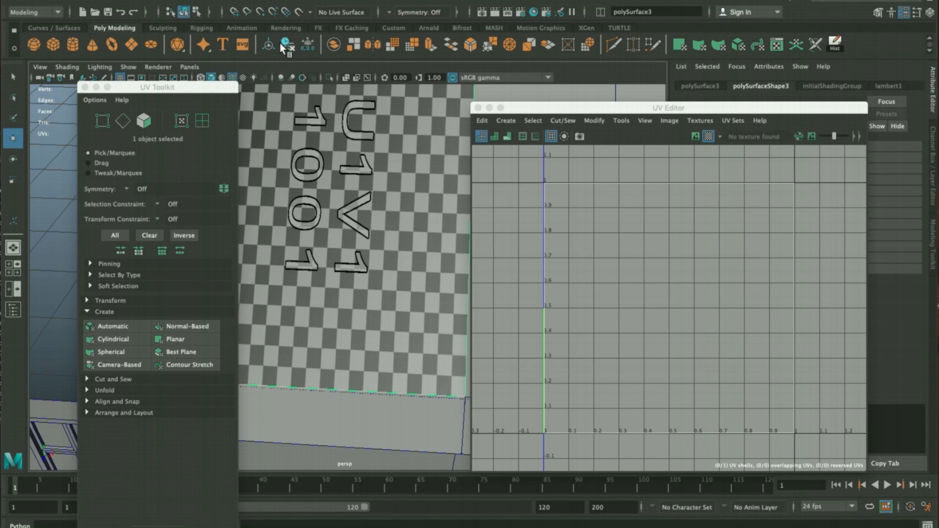
left_click(121, 331)
mouse_move(309, 257)
left_mouse_down("alt")
mouse_move(353, 235)
mouse_move(305, 230)
mouse_move(298, 245)
left_mouse_up("alt")
left_click_drag(383, 242, 274, 222, "alt")
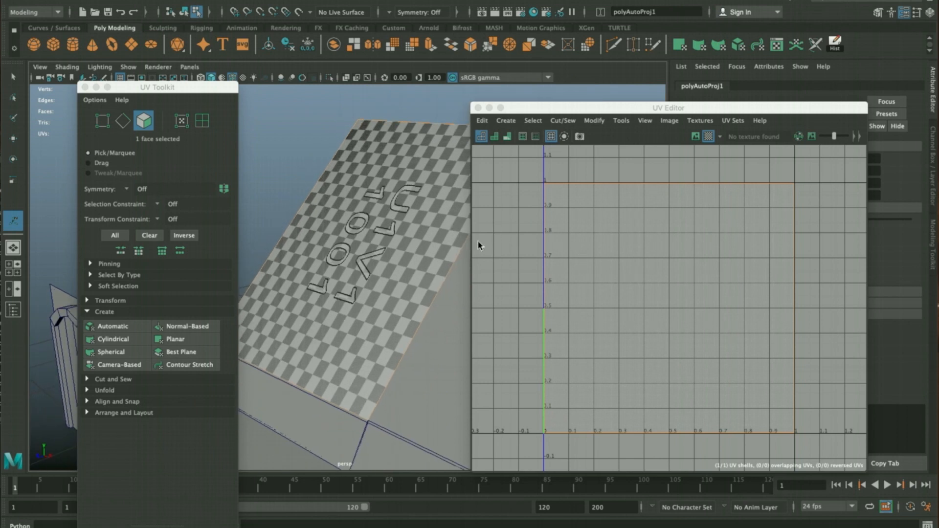
Try to unfold the wide roof panel's UVs with the default method and rotate the shell straight, and undo both changes
right_click_drag(699, 231, 567, 234, "shift")
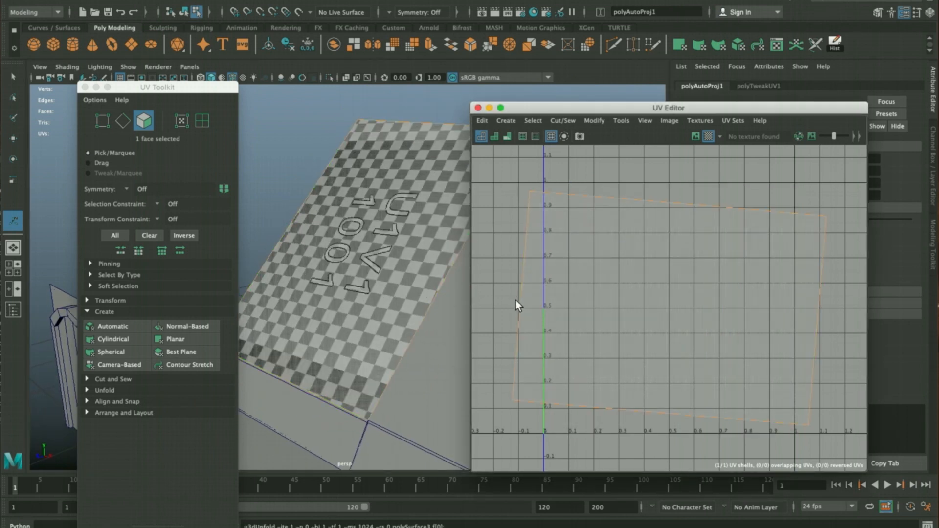
left_click(665, 165)
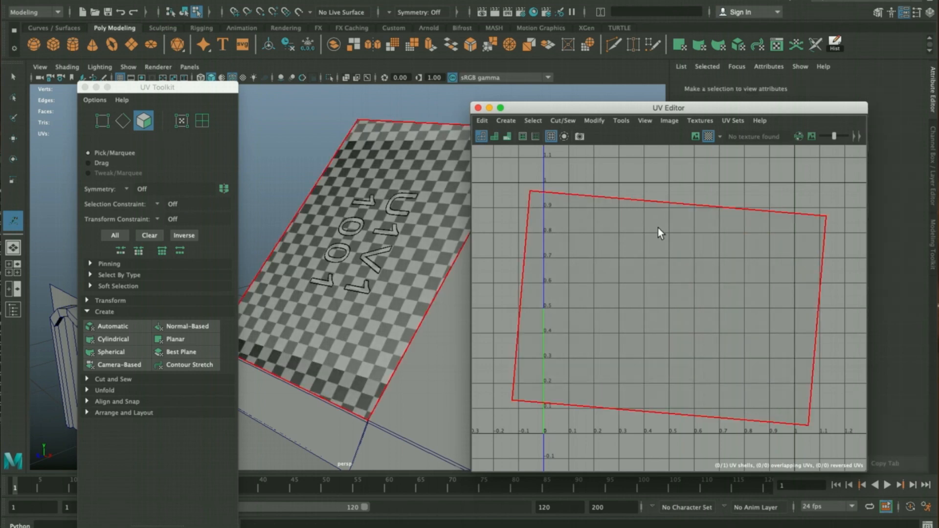
left_click(658, 228)
key("e")
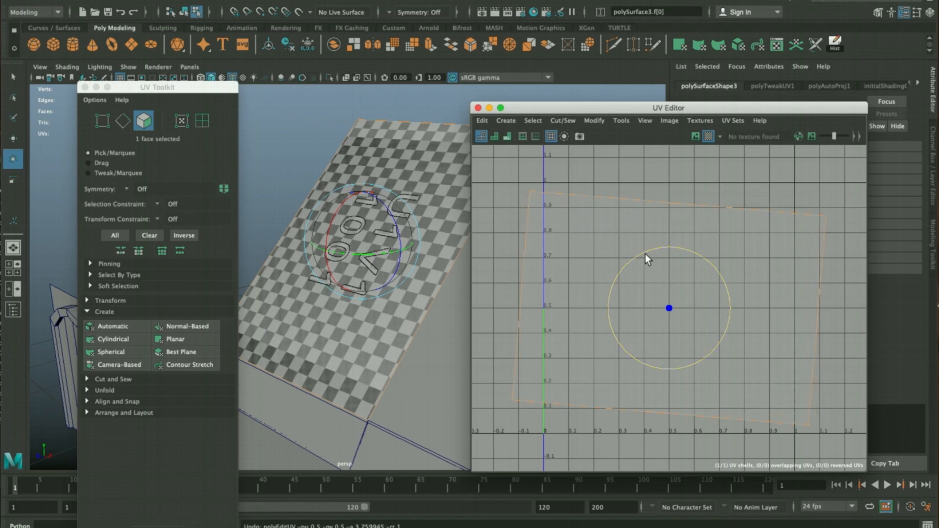
key("ctrl+z")
key("ctrl+z")
Open the Unfold UVs options and set the Legacy method with pinning of selected UVs
key("w")
right_click(636, 239, "shift")
right_click_drag(635, 239, 509, 236)
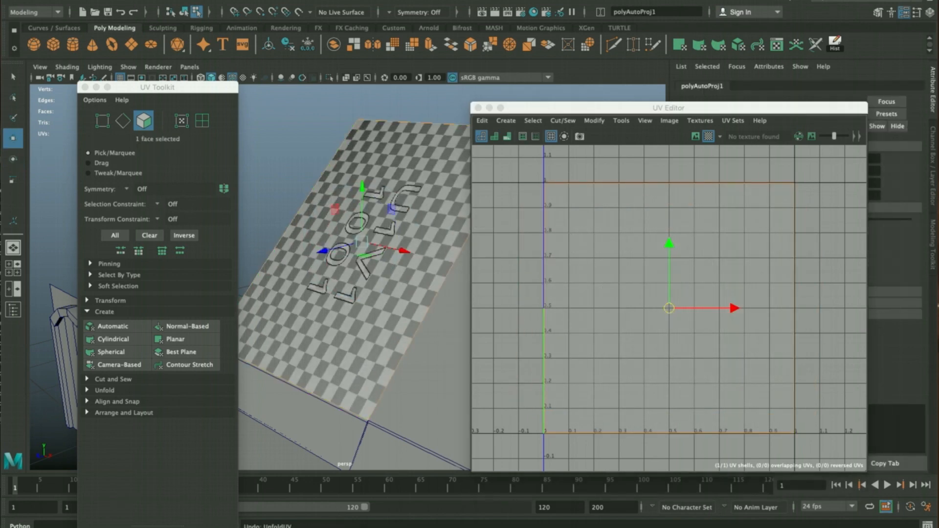
left_click_drag(195, 102, 157, 91)
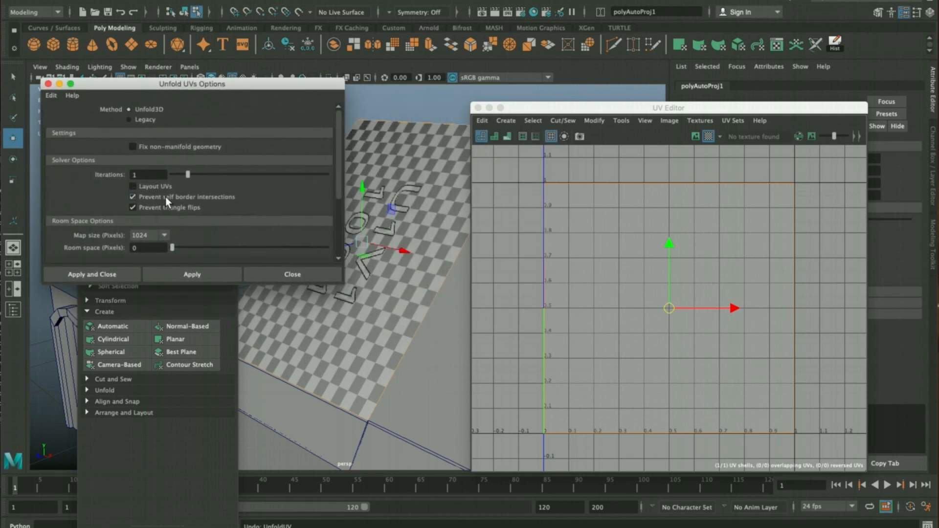
left_click(143, 119)
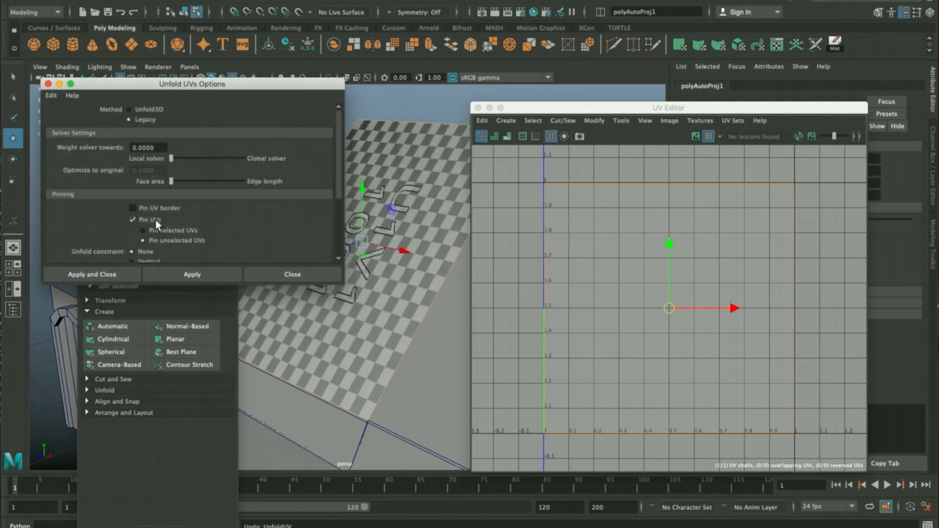
left_click(160, 231)
Select the two UVs on the V = 1 edge of the wide roof panel's shell and unfold the shell with them pinned
right_click_drag(636, 198, 593, 181)
left_click_drag(584, 164, 516, 443)
left_click_drag(362, 274, 450, 291, "alt")
left_click_drag(835, 164, 547, 222)
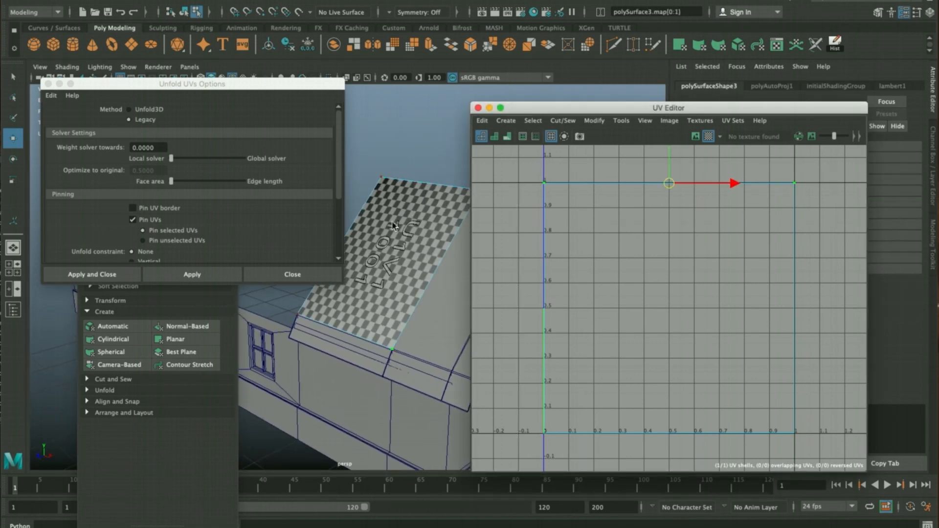
left_click_drag(435, 257, 424, 243, "alt")
left_click(161, 275)
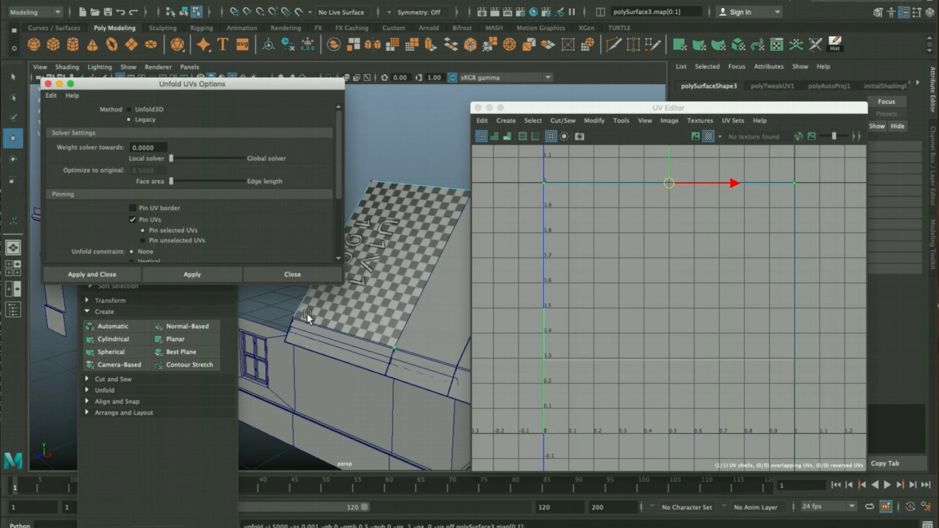
Rotate the wide roof panel's UV shell 90 degrees and move it to span about U -0.1 to 0.6
key("F11")
left_click(607, 224)
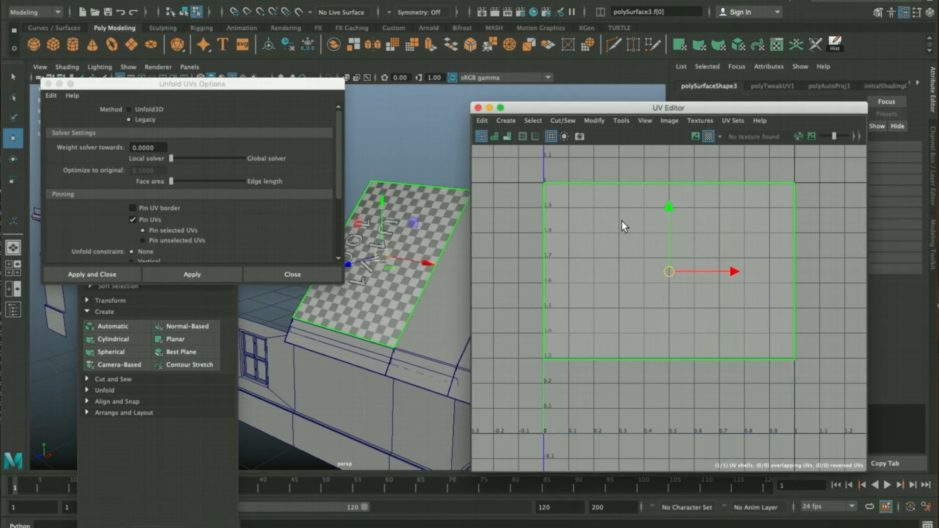
key("F10")
left_click(615, 190)
left_click(784, 216)
left_click(544, 217)
right_click_drag(555, 233, 543, 229)
left_click(582, 227)
key("e")
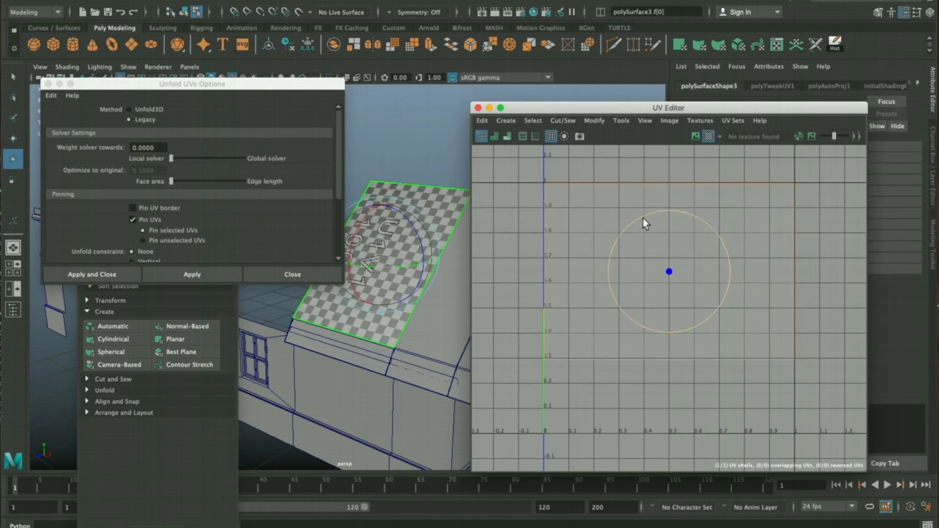
left_click_drag(685, 213, 740, 226)
key("w")
left_click_drag(676, 263, 610, 301)
key("F8")
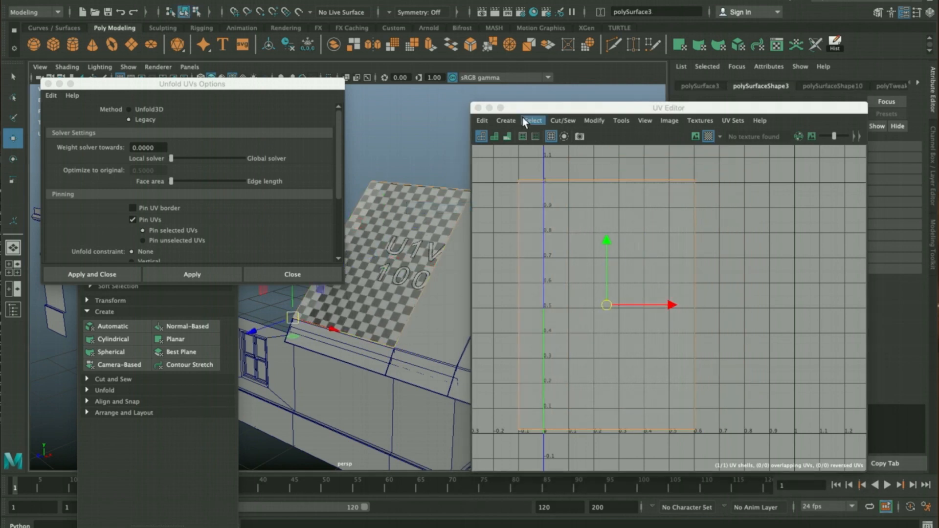
Select the narrow roof panel beside the wide one and create its UVs with an Automatic projection
left_click_drag(527, 114, 634, 115)
left_click(454, 157)
left_click(430, 212)
key("q")
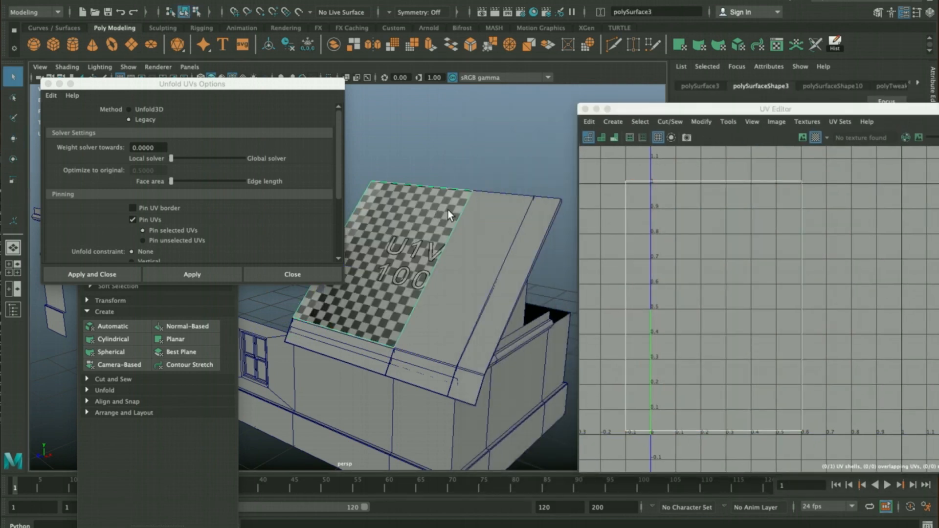
left_click(476, 213)
left_click_drag(483, 212, 491, 216, "alt")
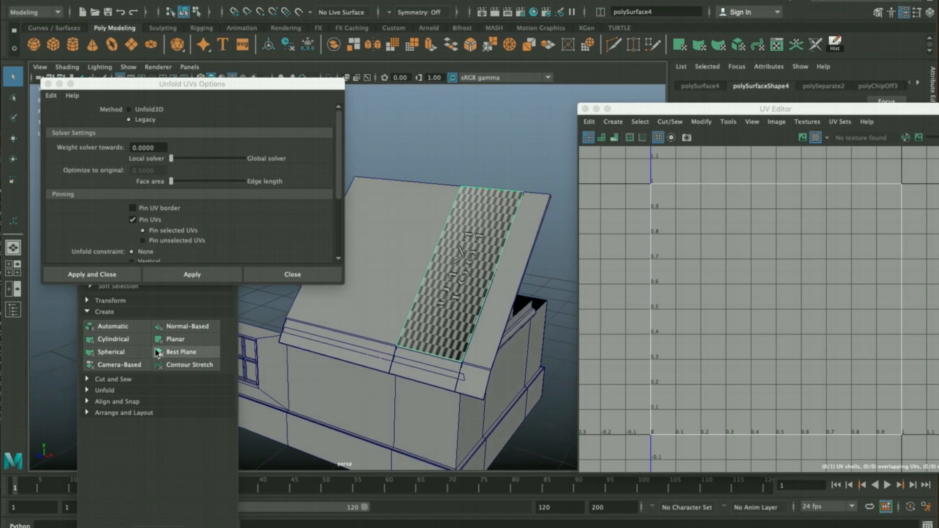
left_click(113, 331)
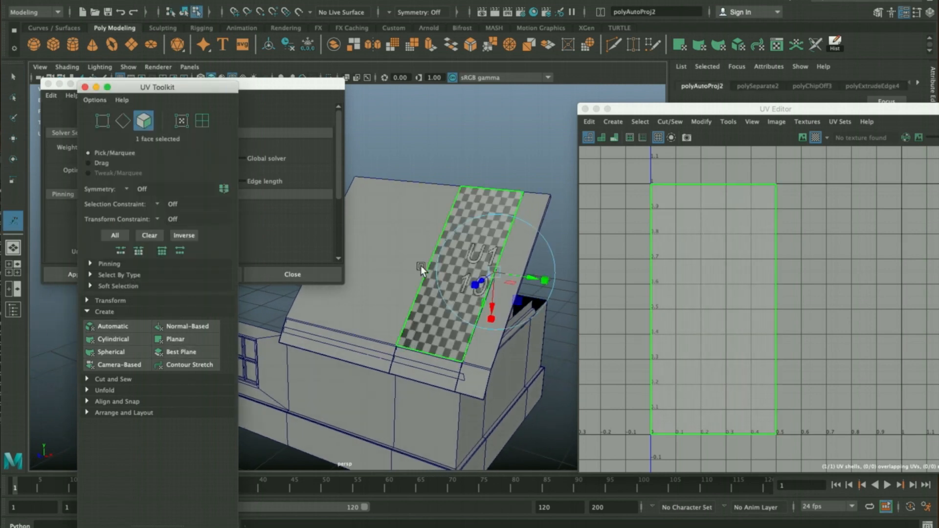
scroll(521, 286, "up", 5)
left_click_drag(522, 285, 512, 288, "alt")
Select the narrow roof panel's two UVs at U = 0 and unfold its shell with them pinned to match the wide panel
left_click(409, 221, "shift")
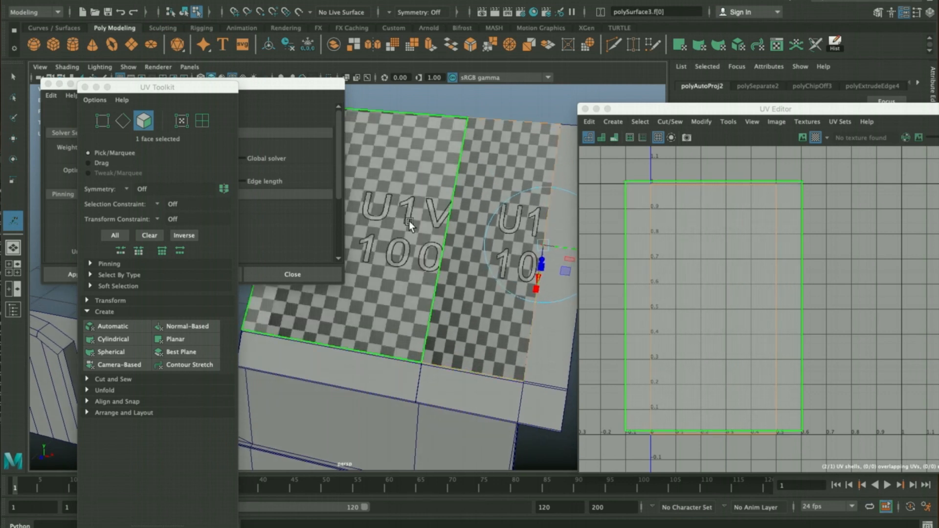
left_click(610, 204)
right_click_drag(656, 204, 696, 204)
left_click(650, 185)
left_click_drag(651, 454, 649, 453)
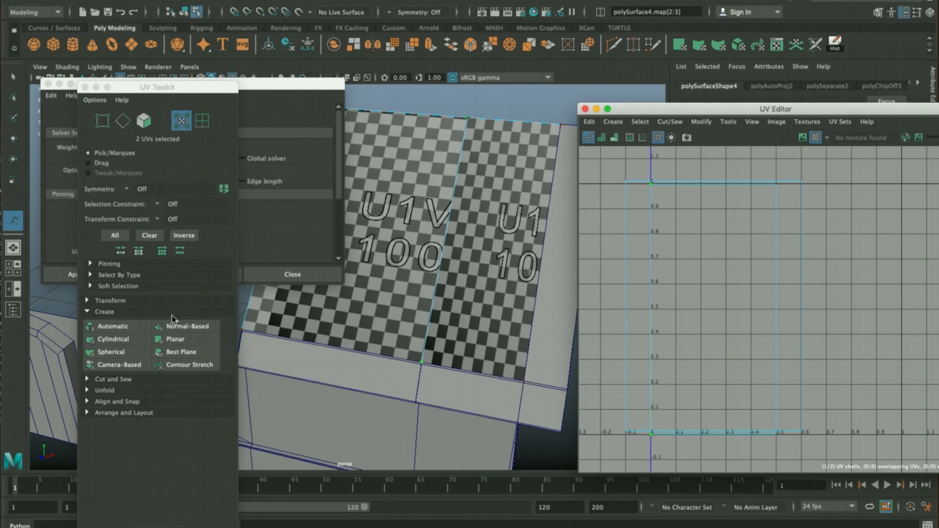
left_click(259, 84)
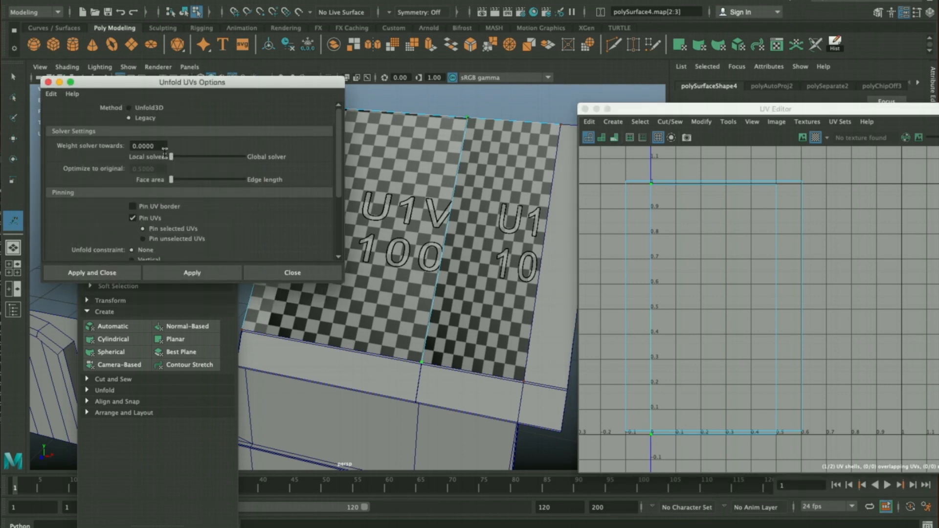
left_click(199, 272)
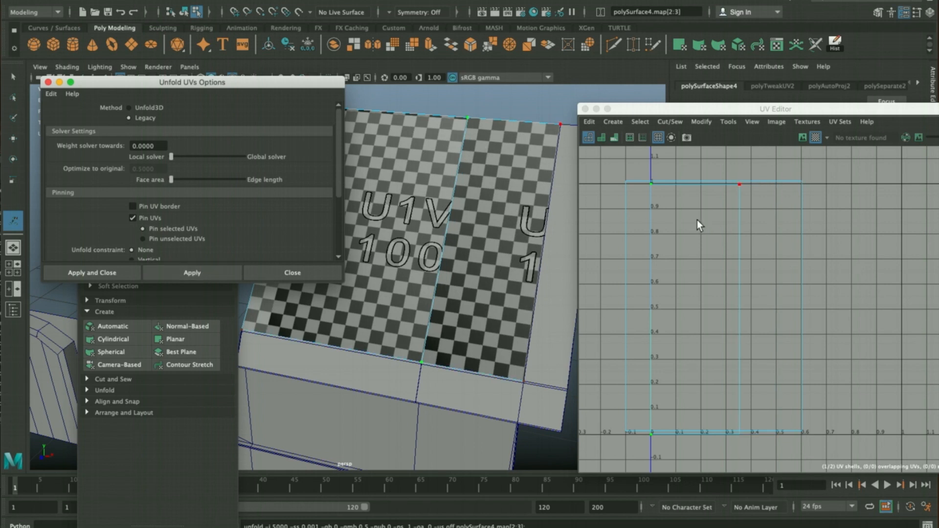
Delete the hidden inner face of the gable overhang strip
key("F8")
left_click_drag(636, 112, 766, 107)
left_click(586, 188)
left_click_drag(589, 192, 453, 133, "alt")
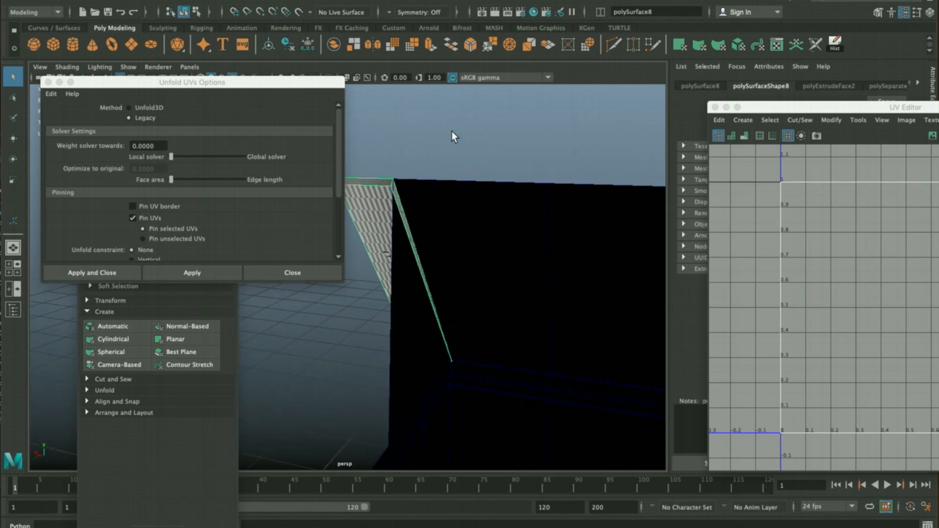
left_click(399, 194)
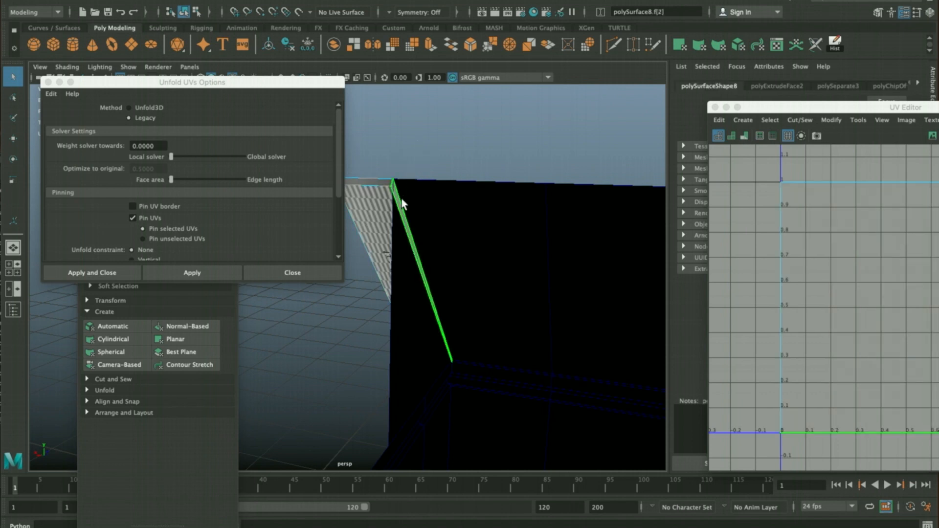
left_click(401, 195)
left_click_drag(401, 197, 454, 221, "alt")
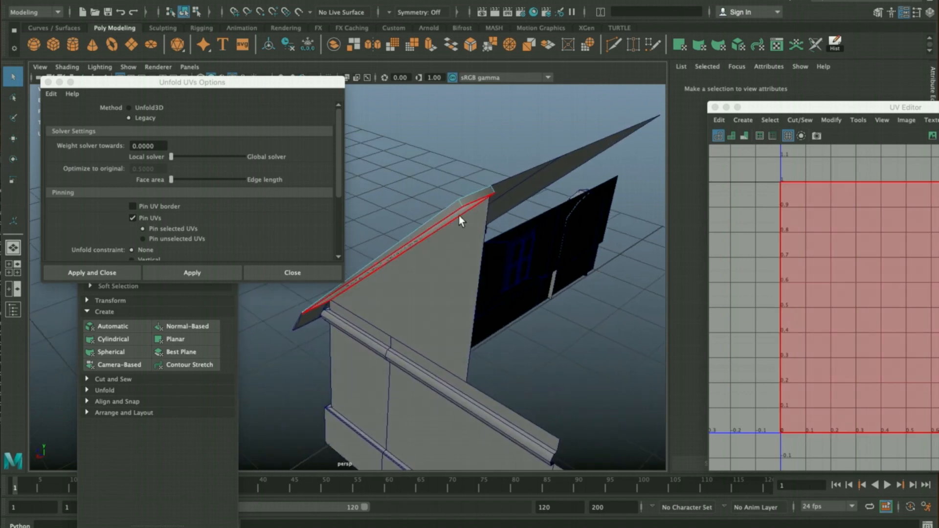
Delete the small upper end face of the gable overhang strip and move the Unfold UVs options out of the way
left_click(478, 198)
left_click_drag(498, 200, 530, 187, "alt")
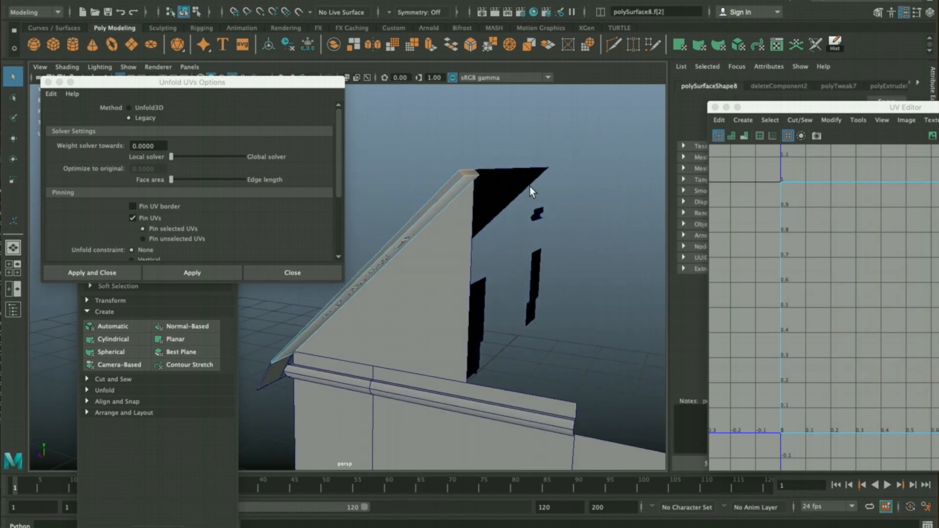
left_click(530, 186)
left_click_drag(529, 186, 467, 203, "alt")
right_click_drag(467, 205, 496, 171)
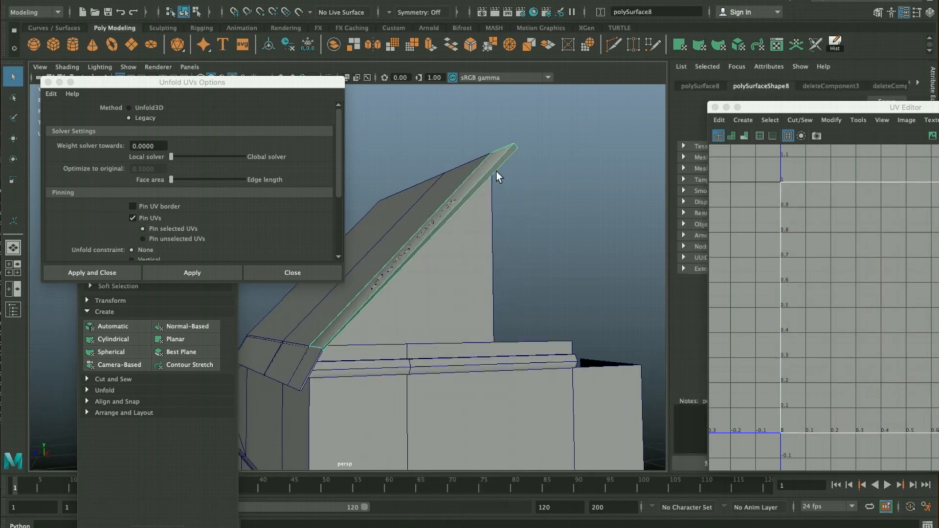
key("w")
left_click_drag(191, 83, 938, 147)
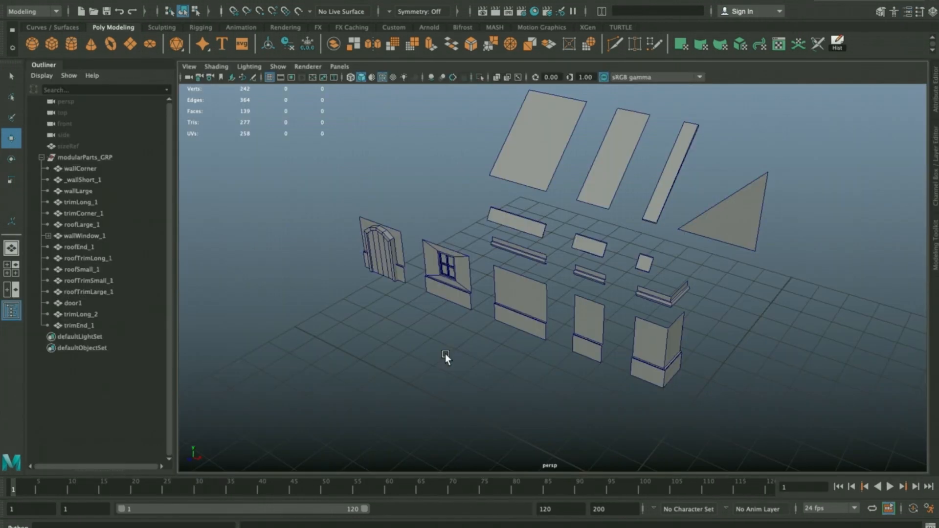
Examine the combined UVs of modularParts_GRP in the UV Editor
mouse_move(758, 286)
left_mouse_down("alt")
mouse_move(758, 323)
mouse_move(830, 310)
mouse_move(754, 300)
left_mouse_up("alt")
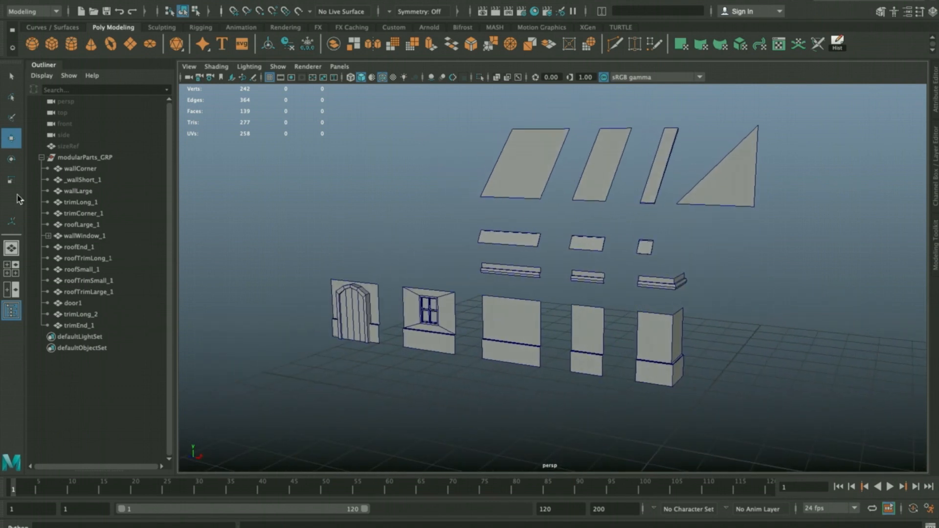
left_click(81, 156)
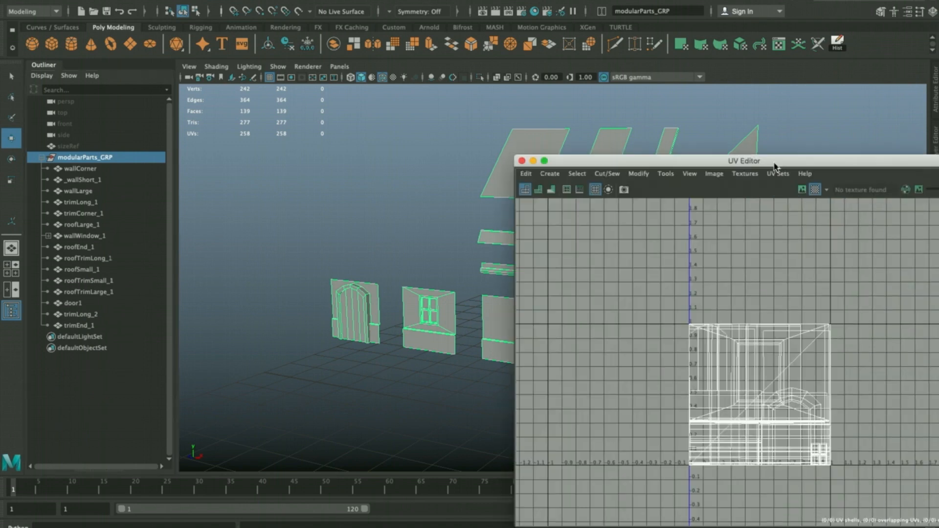
left_click_drag(774, 163, 673, 93)
scroll(676, 351, "up", 3)
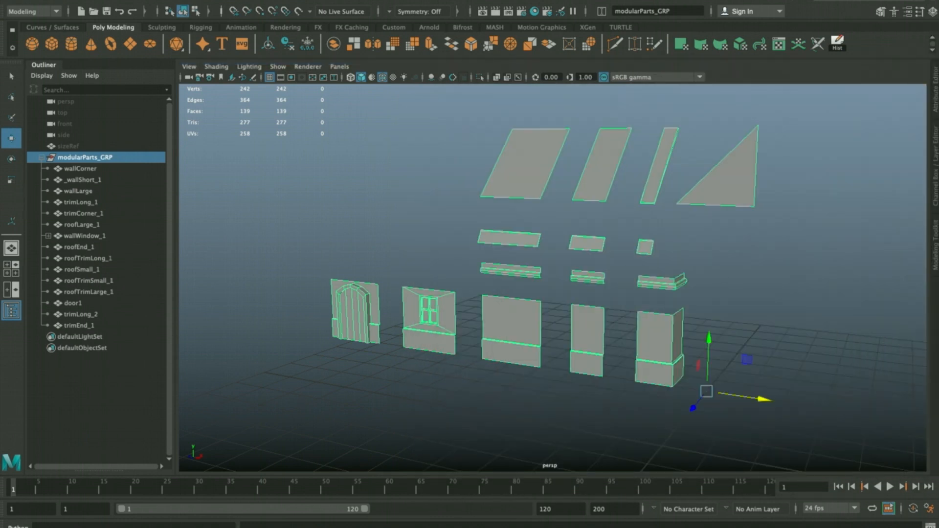
left_click(764, 234)
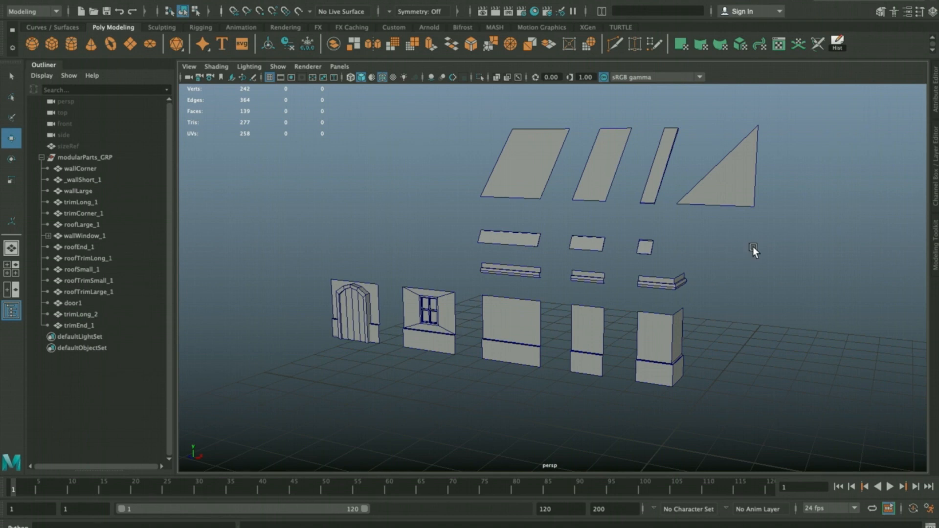
Examine the UV layouts of the individual door, window, wall and roof pieces with the checker map shown
left_click(381, 333)
left_click(441, 339)
left_click(490, 345)
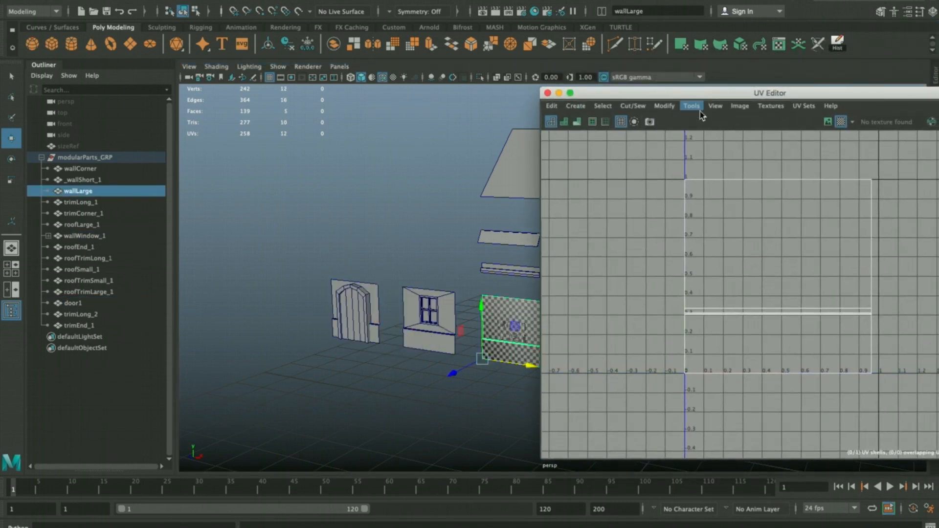
middle_click_drag(408, 249, 299, 218, "alt")
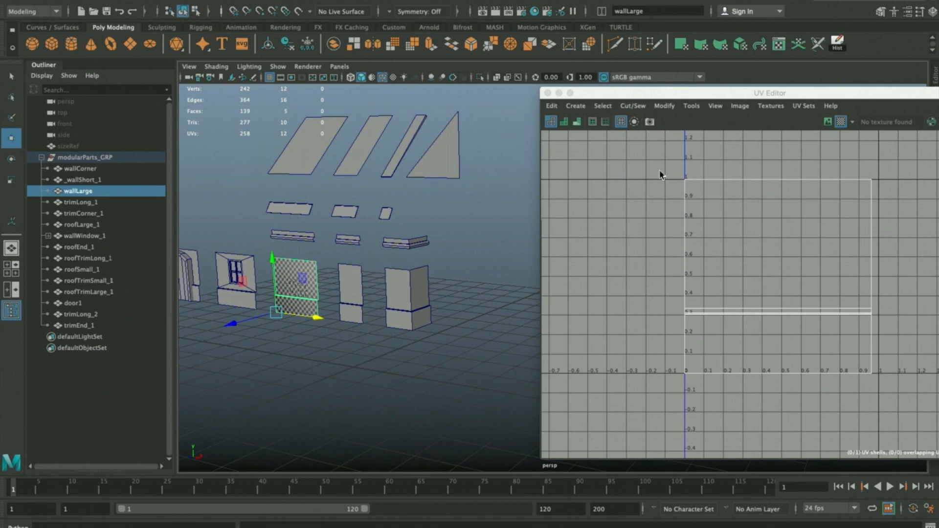
key("q")
left_click(418, 293)
left_click(344, 287)
left_click(430, 156)
left_click(389, 163)
left_click(336, 162)
left_click(313, 169)
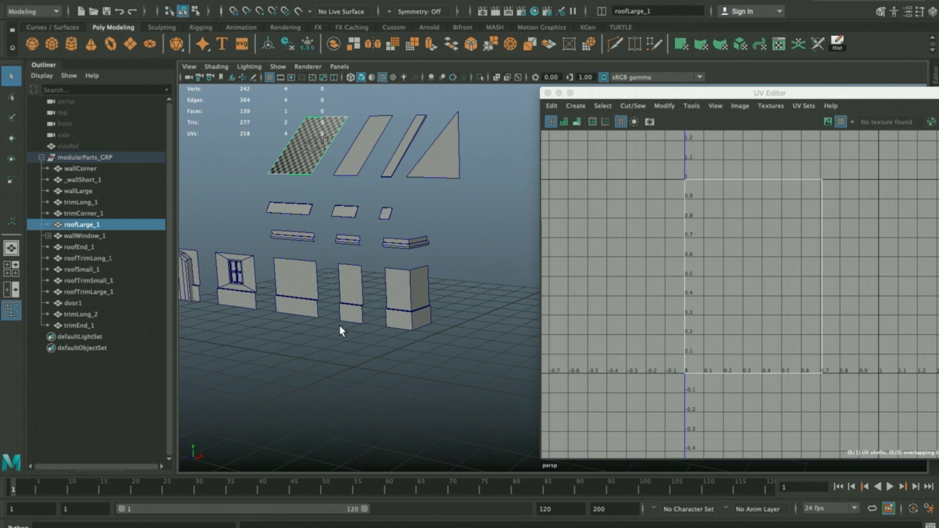
left_click(305, 295)
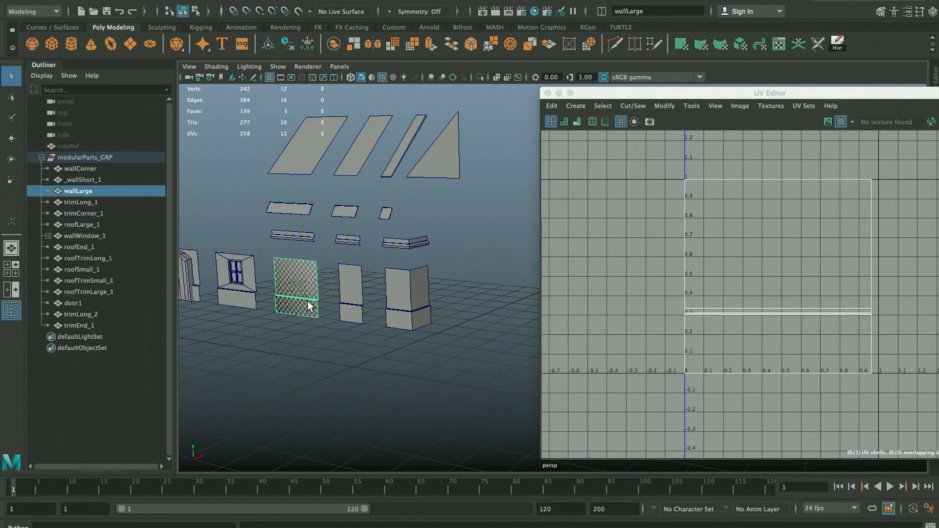
Hide the Outliner, frame wallLarge in the viewport and arrange the UV Editor beside the UV Toolkit's layout tools
left_click_drag(780, 91, 706, 86)
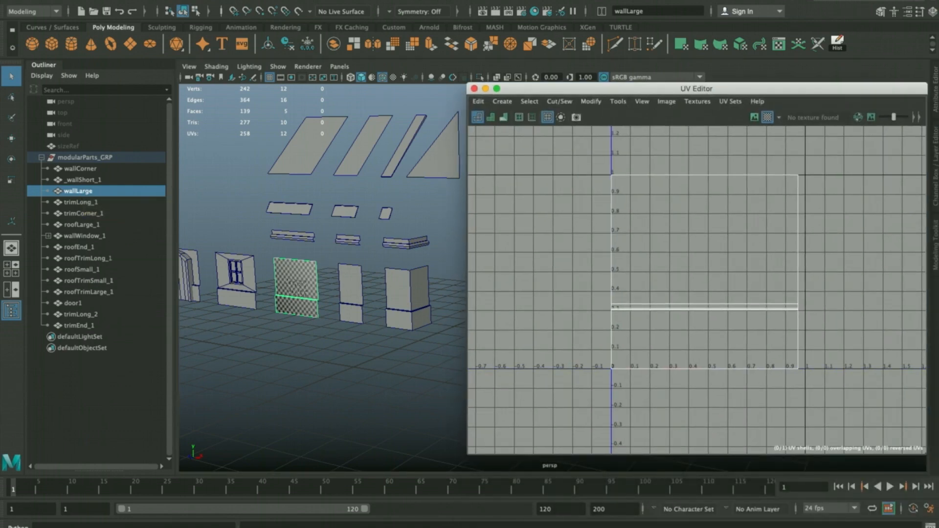
left_click(11, 311)
key("f")
middle_click_drag(296, 279, 241, 248, "alt")
scroll(241, 247, "down", 3)
left_click_drag(854, 90, 665, 84)
left_click_drag(938, 73, 890, 82)
left_click(790, 254)
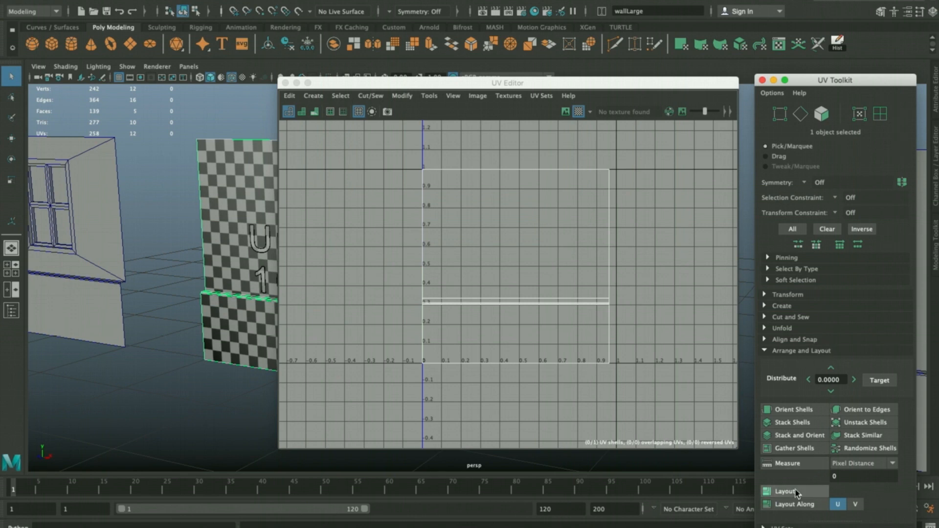
left_click_drag(380, 87, 394, 114)
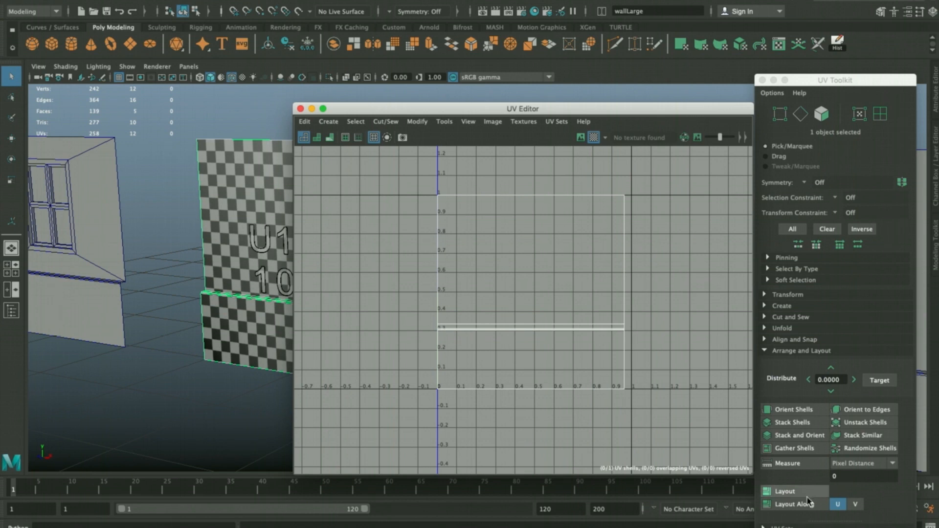
left_click(837, 502)
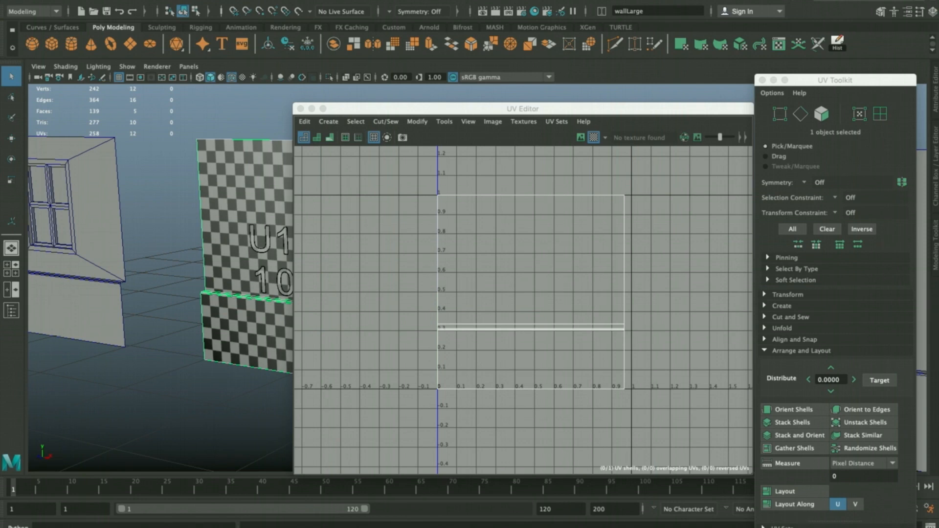
Try packing the UVs of wallLarge, _wallShort_1 and wallCorner together without overlap using the Unfold3D layout
left_click_drag(393, 108, 437, 330)
scroll(477, 258, "down", 3)
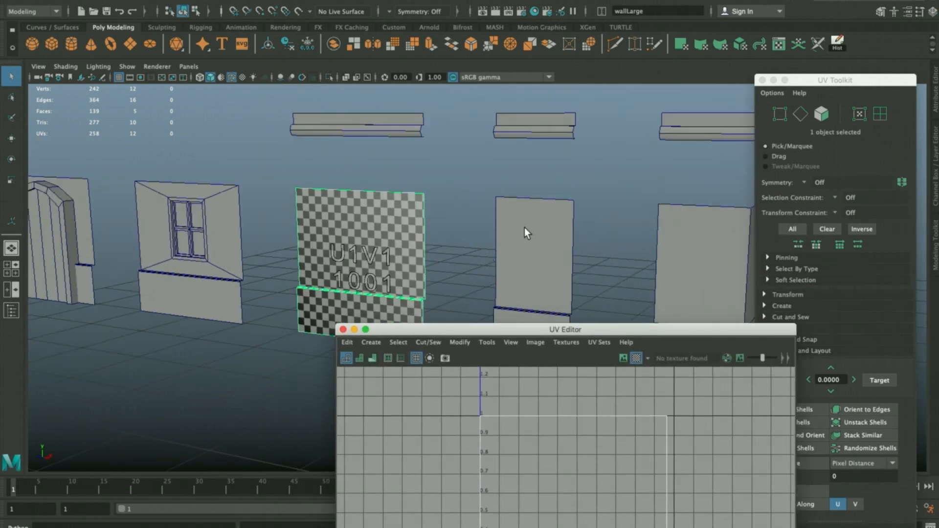
left_click(524, 227, "shift")
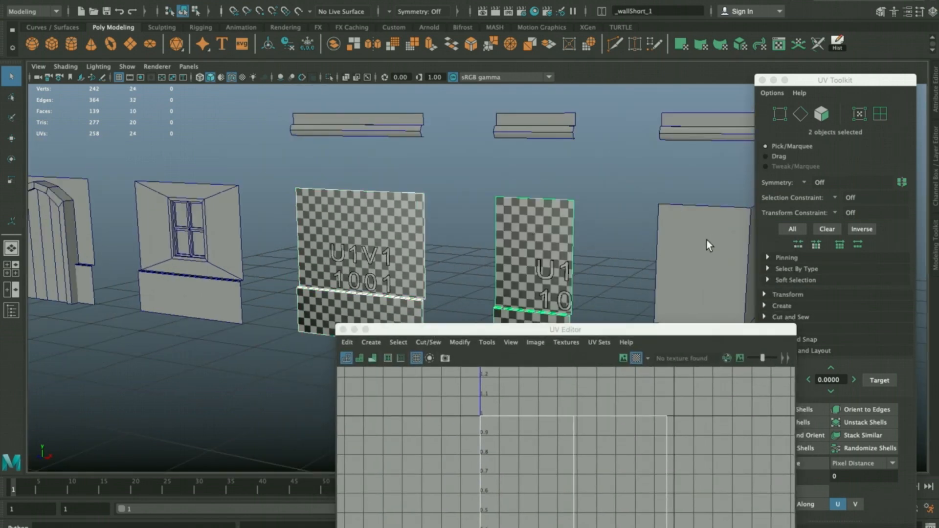
left_click(709, 239, "shift")
left_click_drag(616, 246, 473, 184, "alt")
left_click_drag(584, 336, 476, 133)
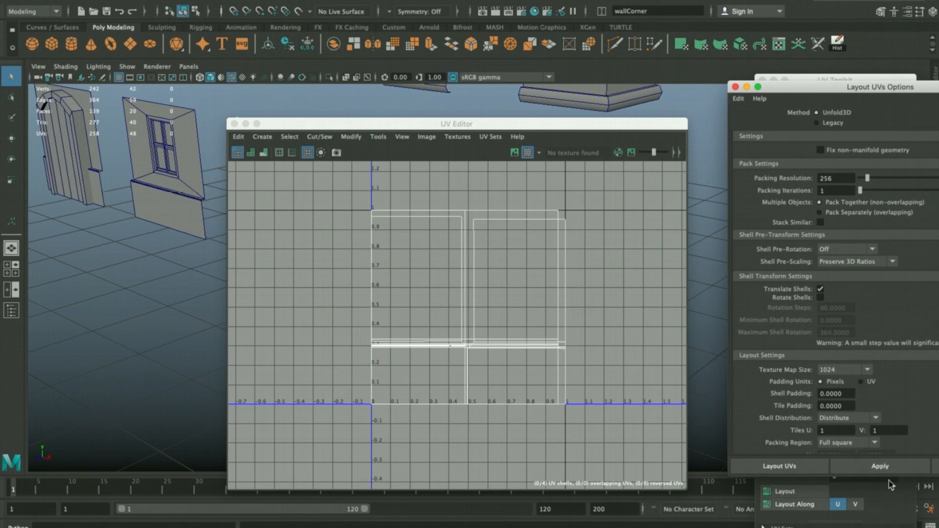
left_click(885, 467)
left_click(525, 260)
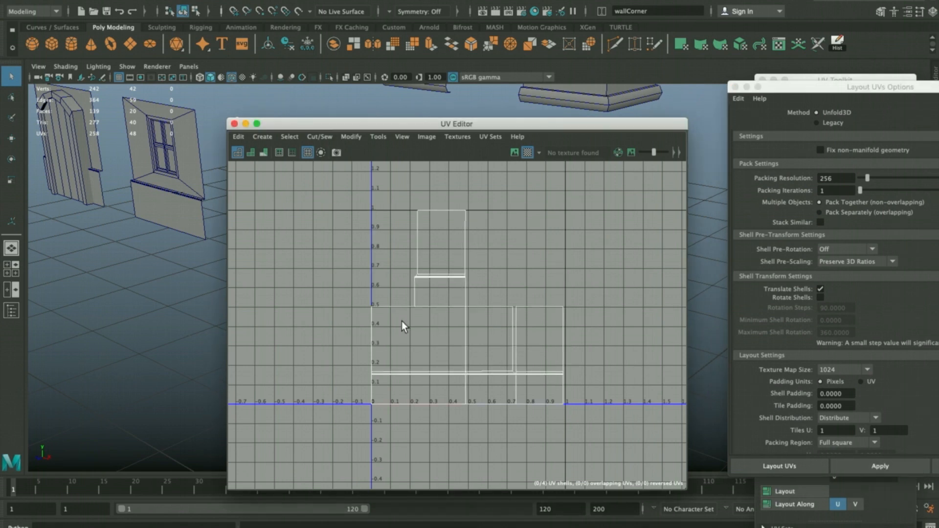
left_click_drag(432, 127, 508, 292)
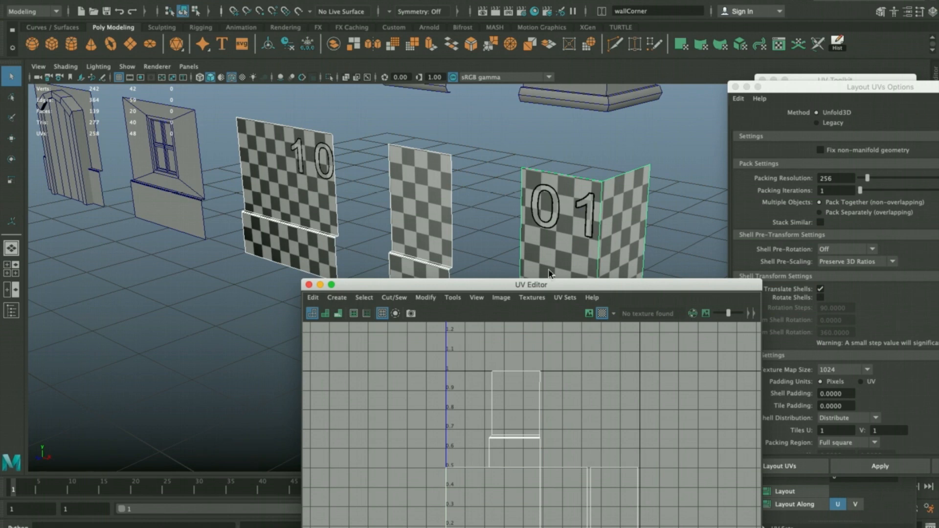
Select wallLarge and set the UV layout's texture map size to 2048
left_click_drag(543, 285, 344, 74)
left_click(292, 202)
left_click_drag(845, 93, 742, 61)
scroll(726, 262, "down", 2)
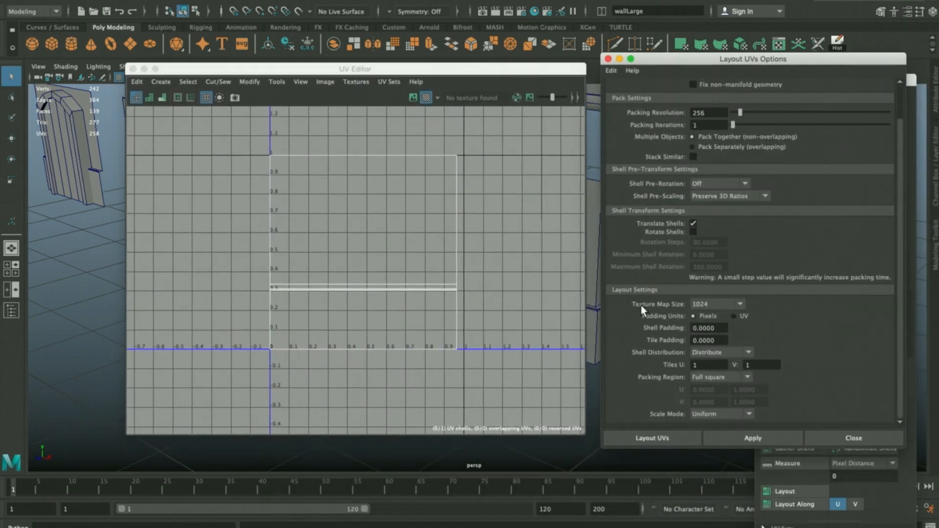
left_click(706, 305)
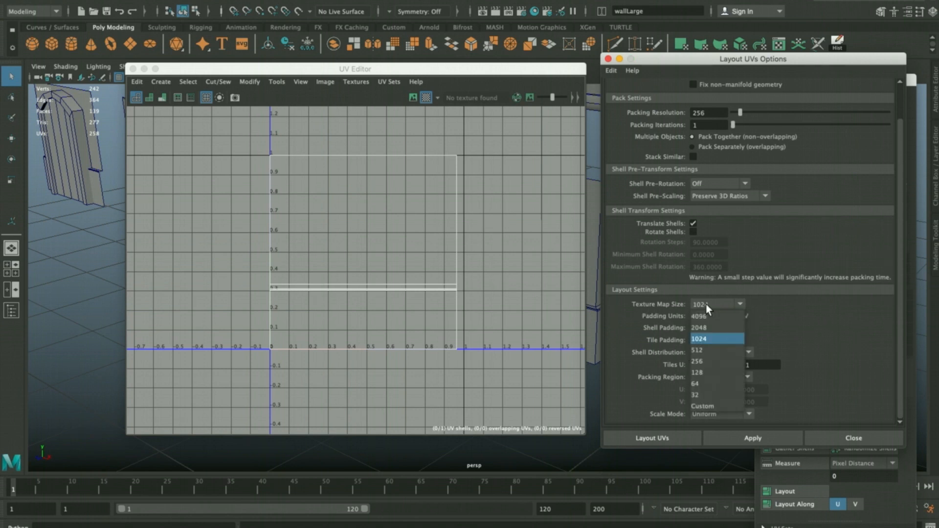
left_click(707, 316)
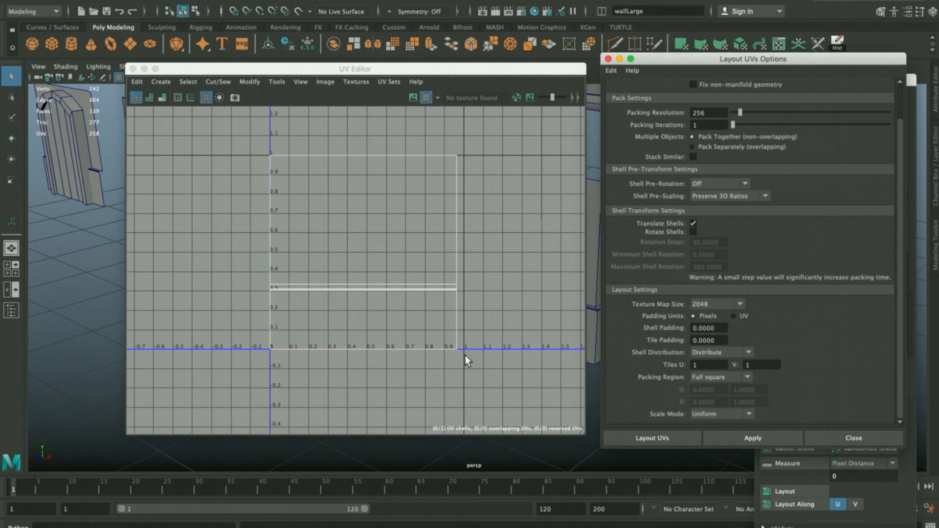
Lay out wallLarge's UVs with the packing region set to Top left
left_click(710, 378)
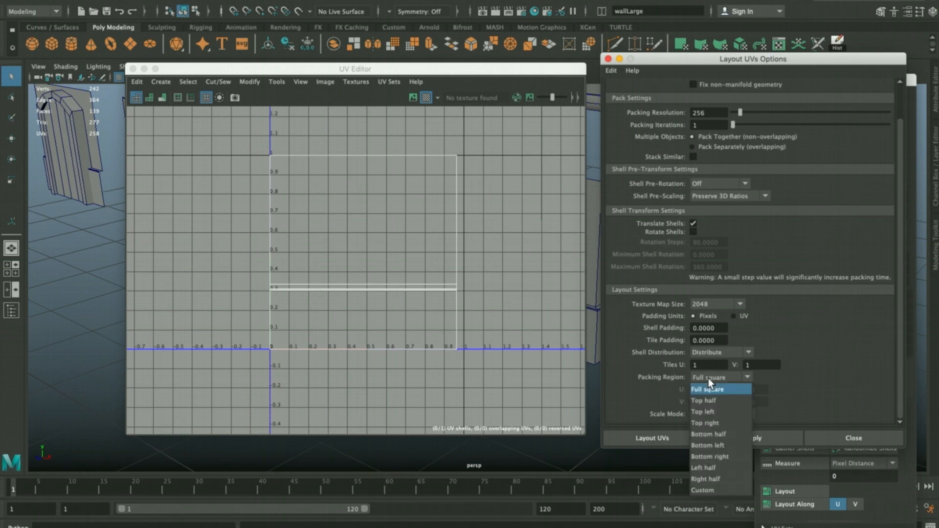
left_click(737, 413)
left_click_drag(406, 70, 468, 64)
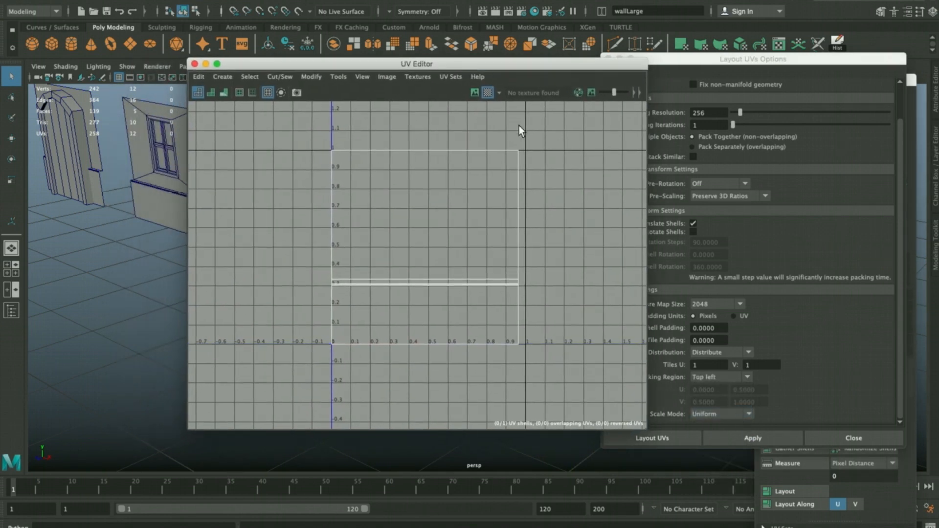
left_click(783, 439)
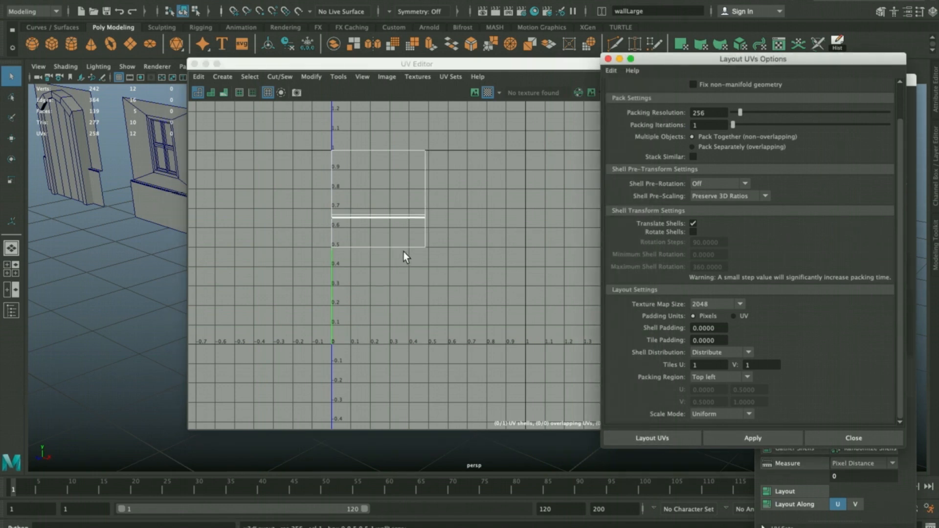
left_click_drag(381, 69, 428, 290)
Lay out wallCorner's UVs with the packing region set to Top right
left_click(561, 194)
left_click_drag(563, 290, 452, 101)
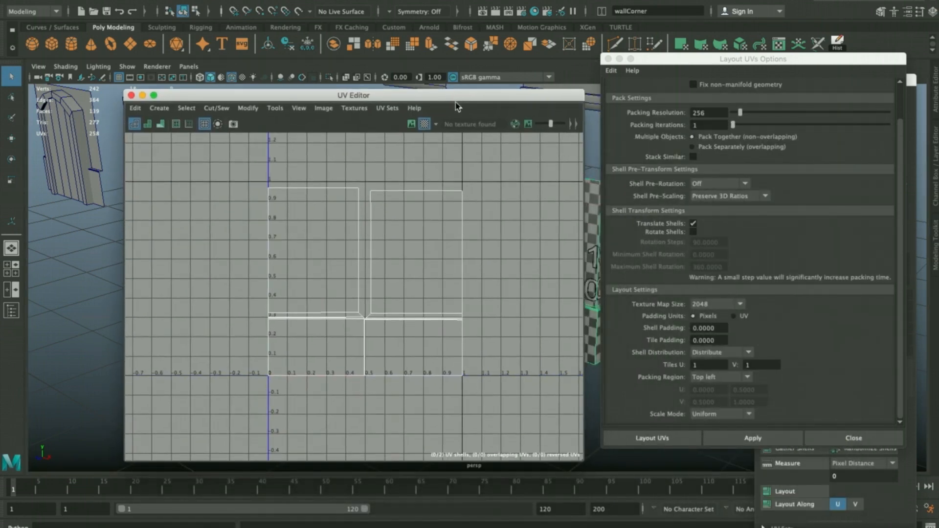
left_click(727, 377)
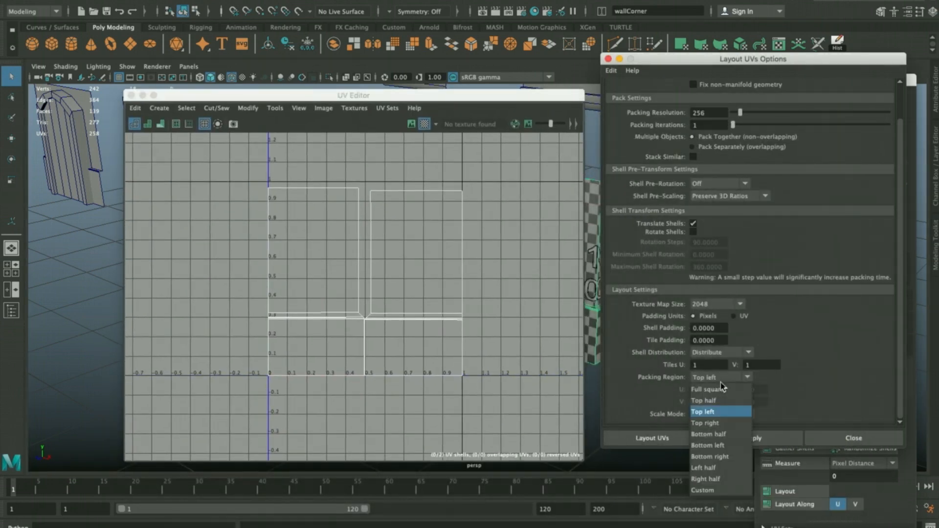
left_click(741, 424)
left_click(752, 439)
left_click_drag(463, 97, 459, 193)
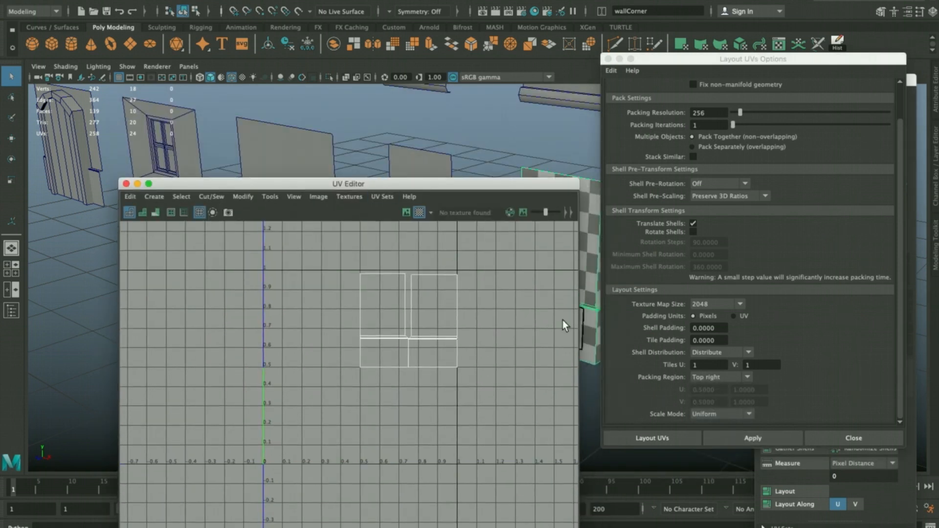
Compare the UV placement of wallLarge and wallCorner together in the UV Editor
left_click(292, 148)
left_click(529, 172)
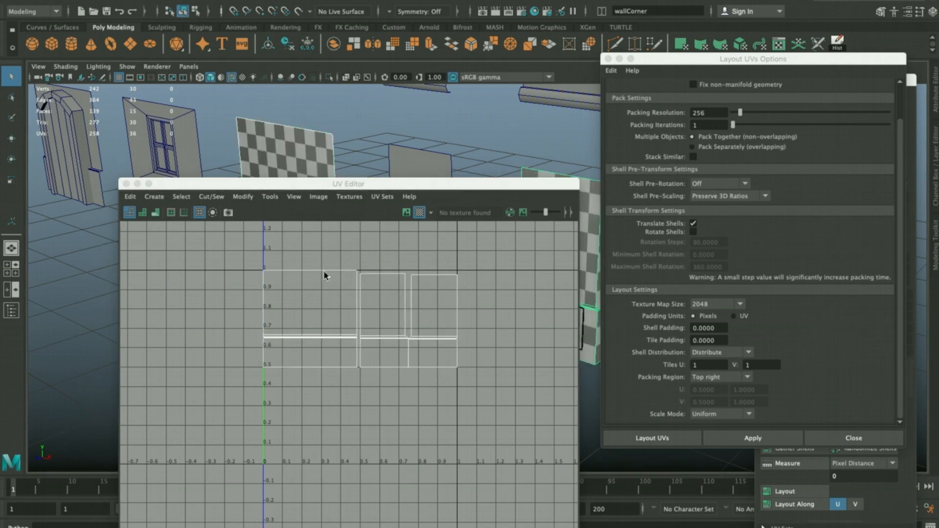
scroll(325, 264, "up", 5)
scroll(283, 313, "down", 5)
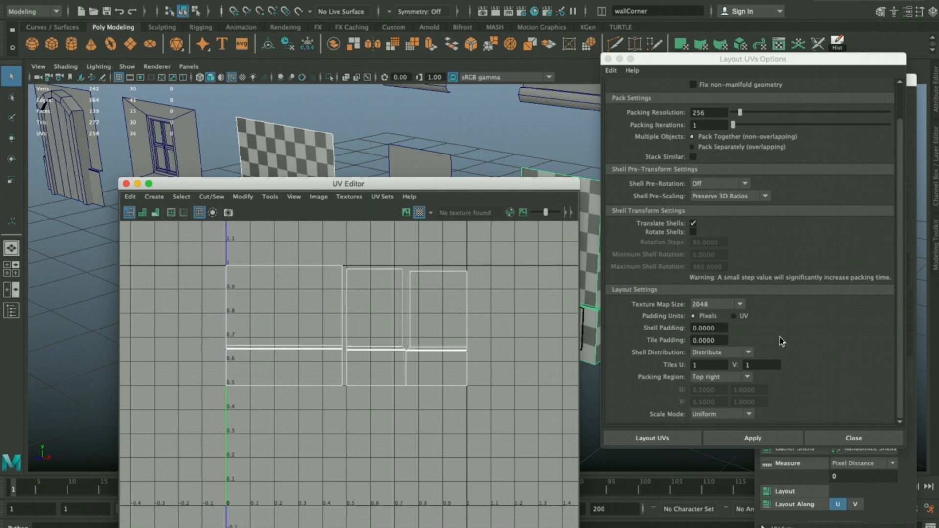
left_click_drag(435, 188, 690, 206)
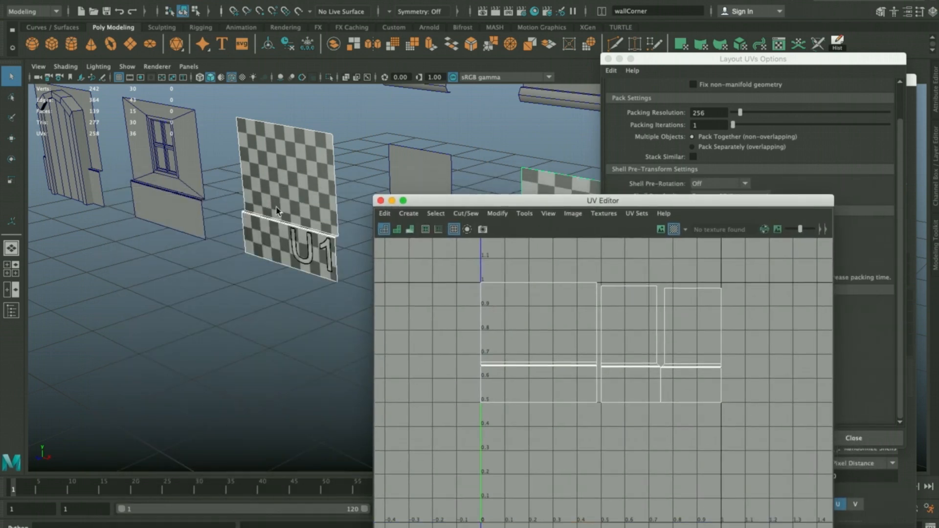
Lay out wallWindow_1's UVs with the packing region set to Bottom right
left_click(173, 208)
left_click(573, 214)
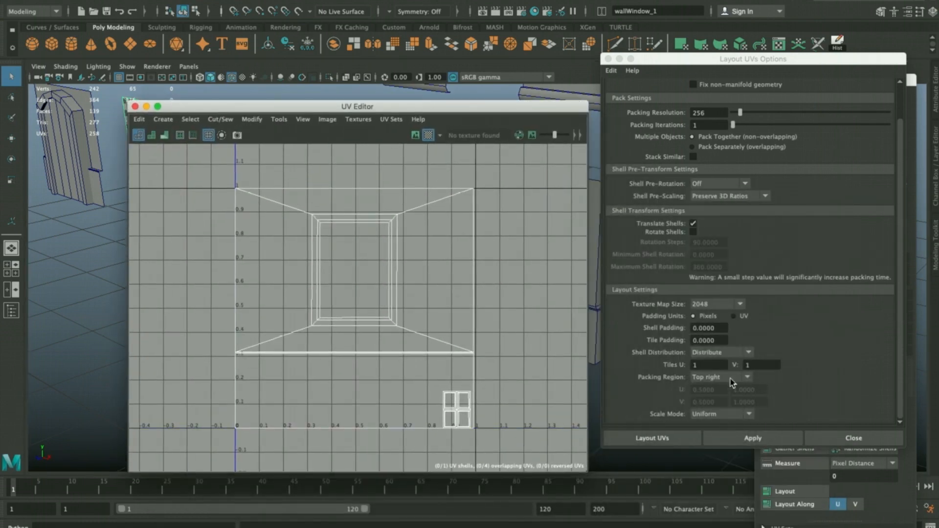
left_click(732, 378)
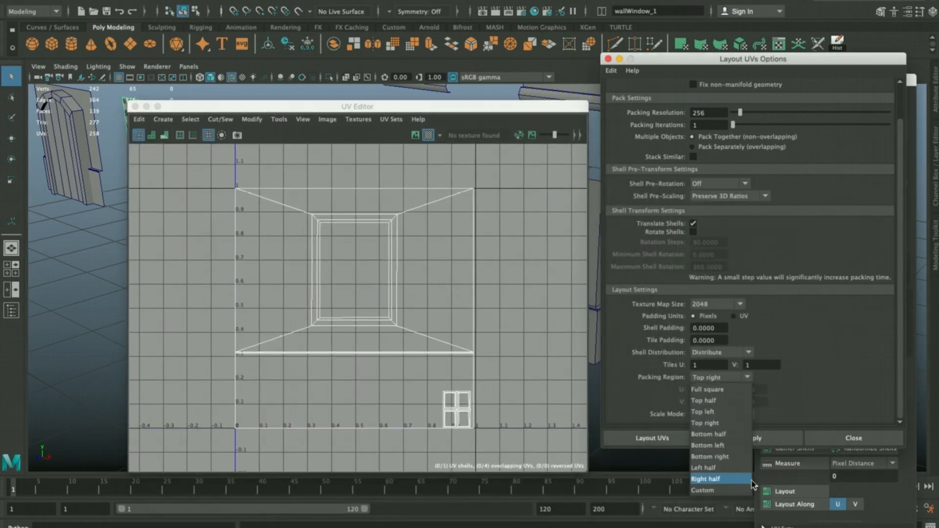
left_click(735, 457)
left_click(747, 441)
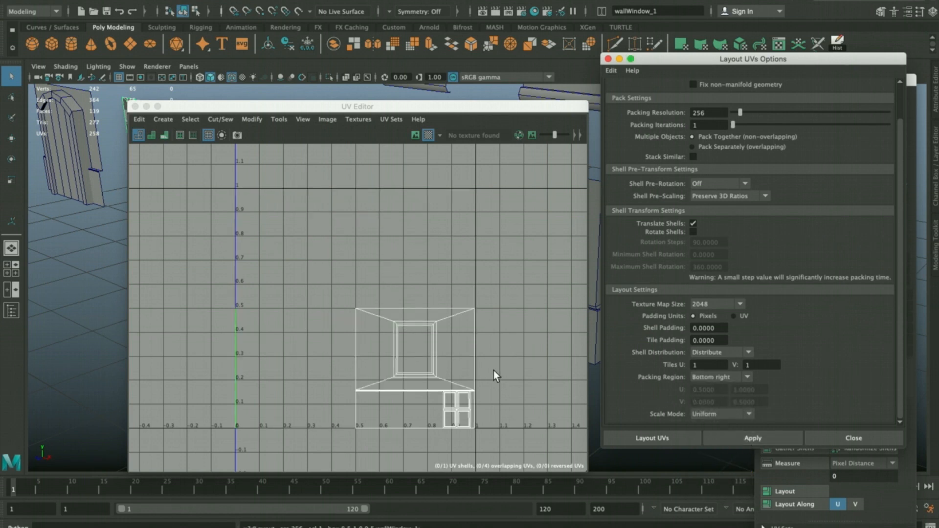
left_click(489, 401)
Apply the same Bottom right layout to the UVs of window_1 and _wallShort_1
left_click_drag(314, 101, 567, 149)
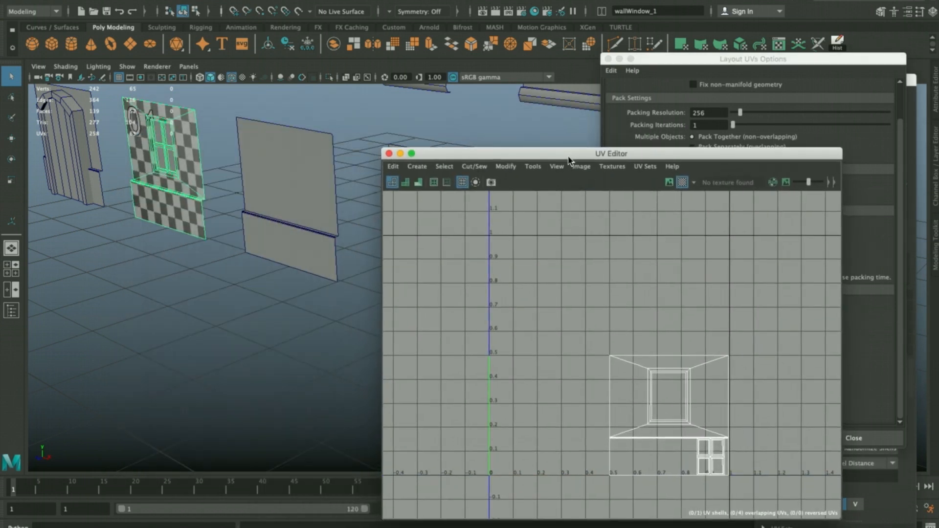
left_click(161, 153)
left_click(161, 154)
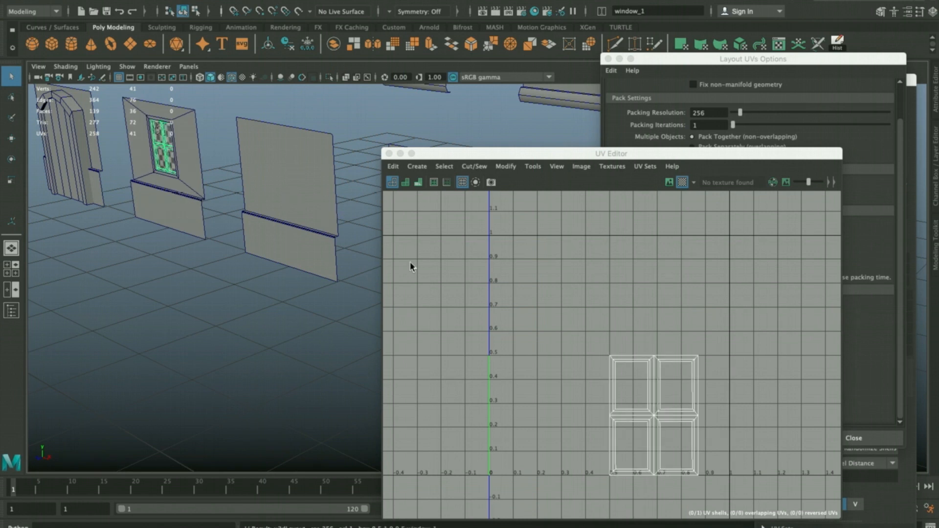
left_click(100, 169)
left_click_drag(457, 151, 341, 254)
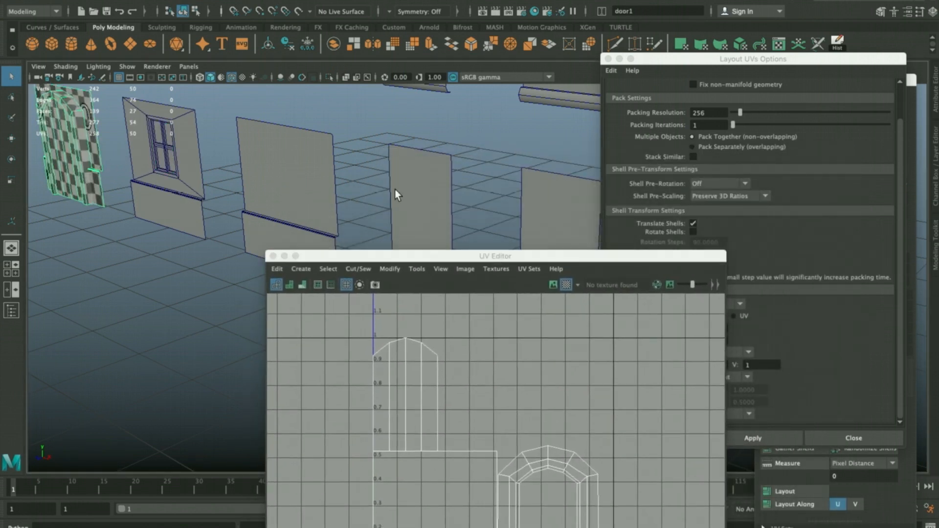
left_click(397, 194)
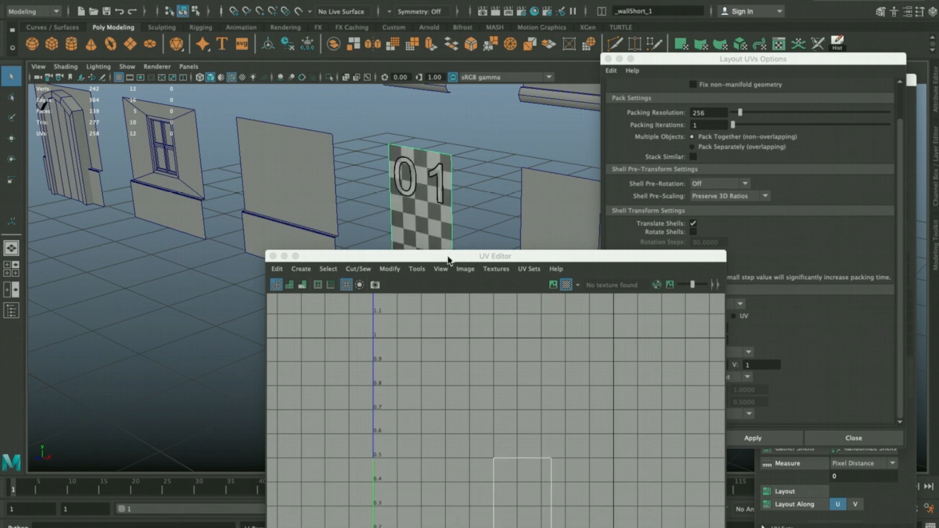
left_click_drag(448, 260, 446, 255)
Lay out door1's UVs with the packing region set to Bottom left
left_click(90, 164)
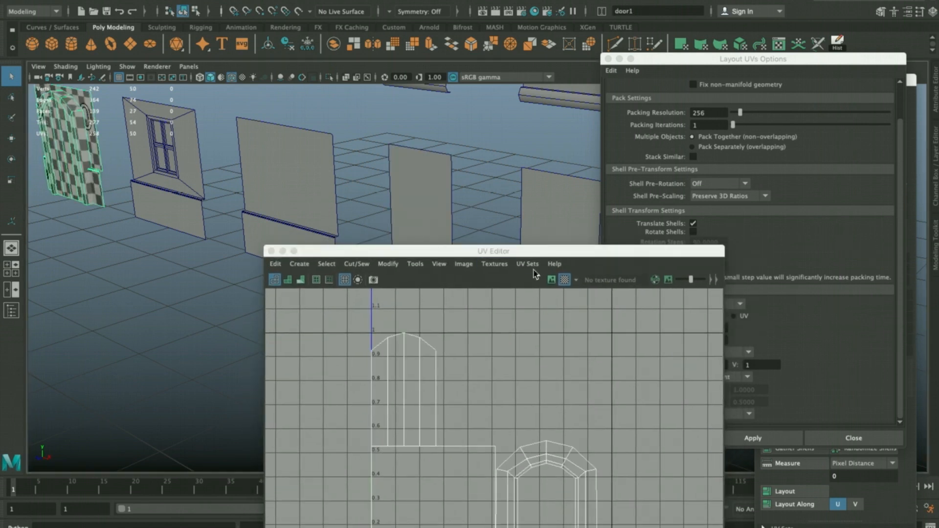
left_click_drag(533, 251, 408, 129)
left_click(718, 378)
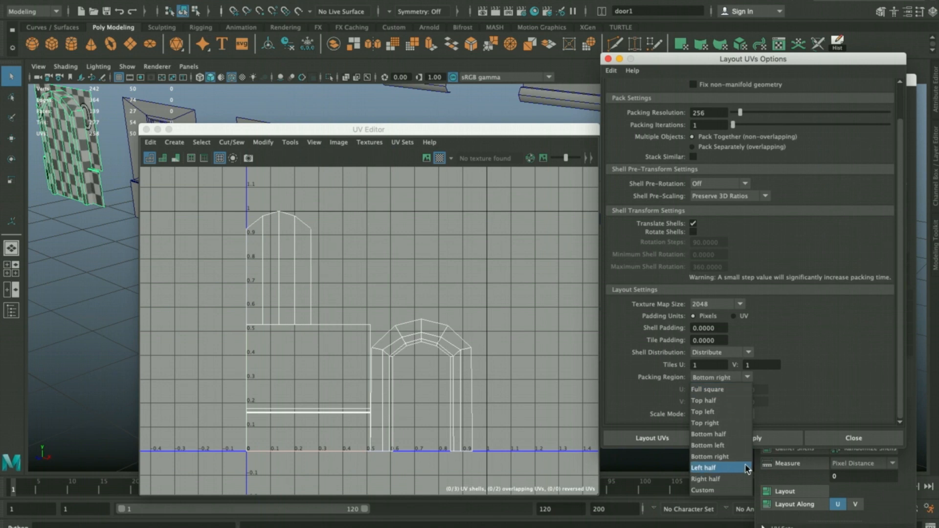
left_click(745, 445)
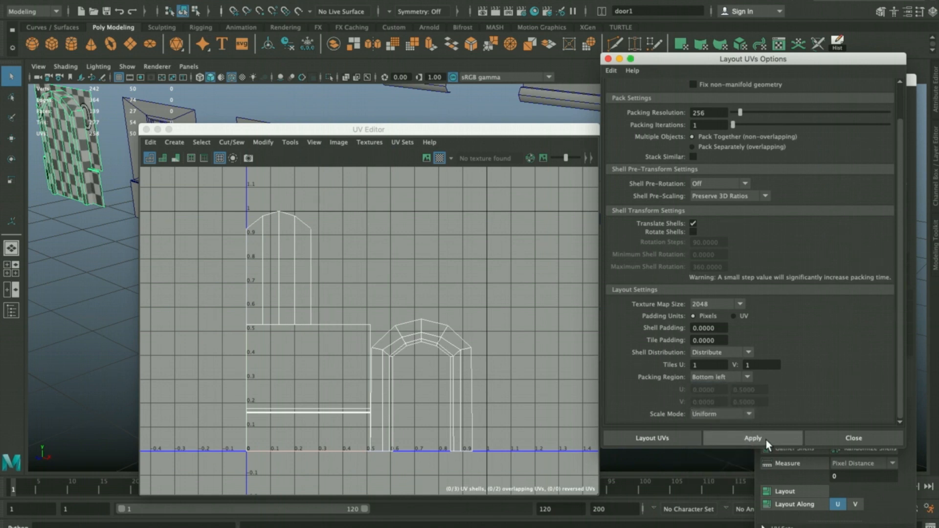
left_click(765, 440)
Examine door1's checker pattern up close and pick its wall and door frame shells to match them with the UV layout
left_click_drag(323, 129, 602, 104)
left_click(100, 187)
middle_click_drag(126, 203, 198, 212, "alt")
scroll(283, 243, "up", 5)
scroll(284, 243, "down", 2)
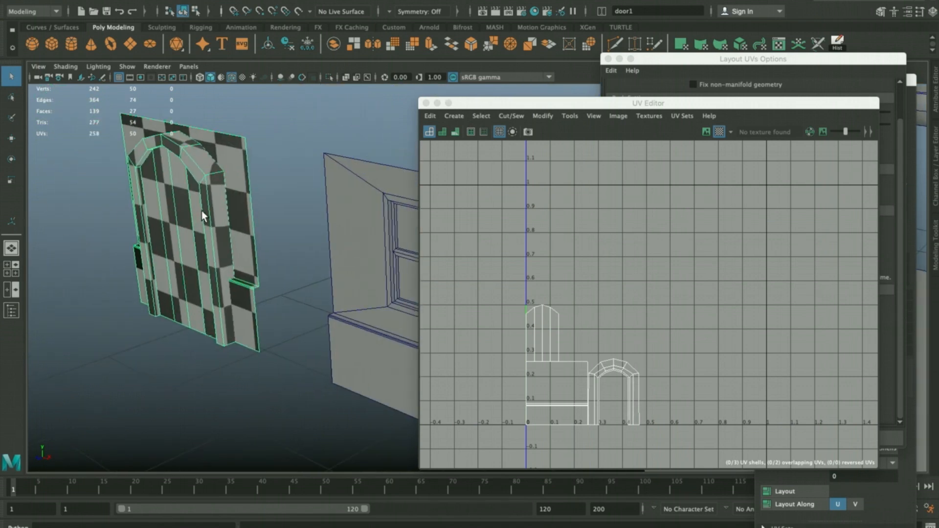
left_click(582, 382)
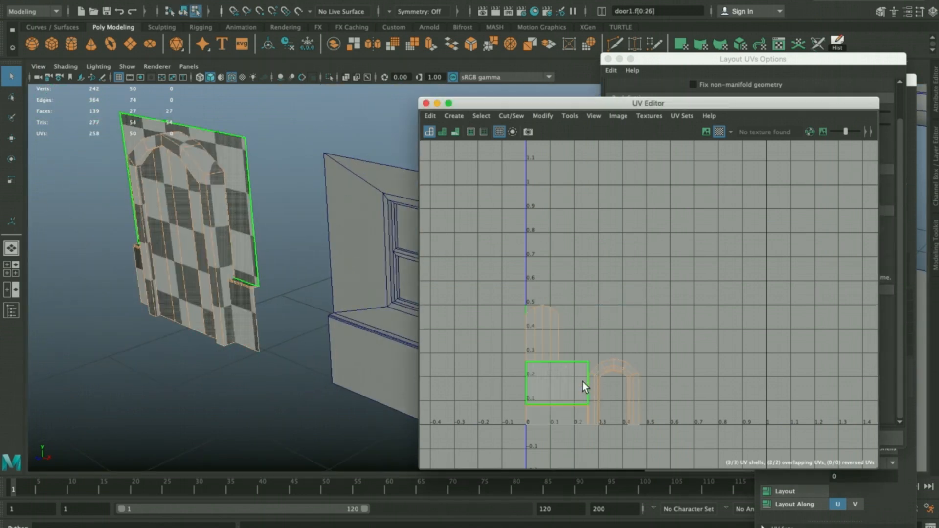
left_click(580, 384)
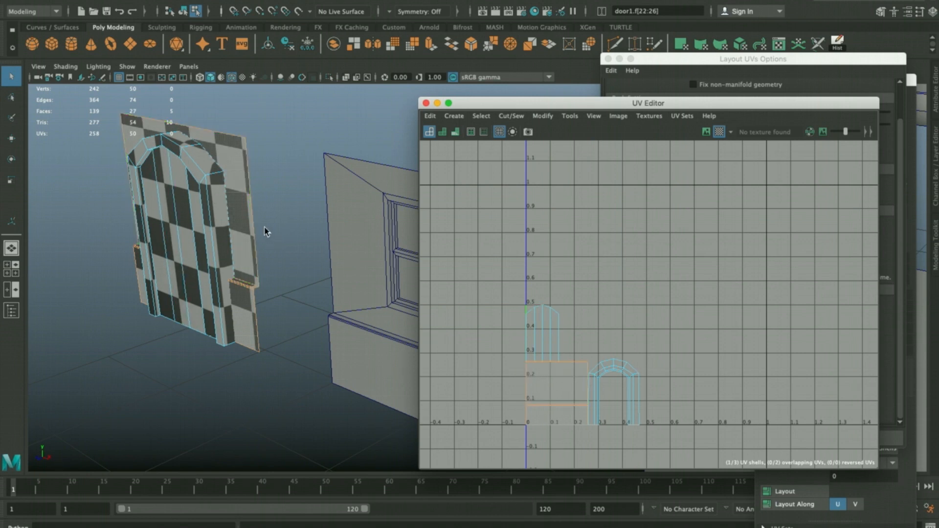
double_click(213, 192)
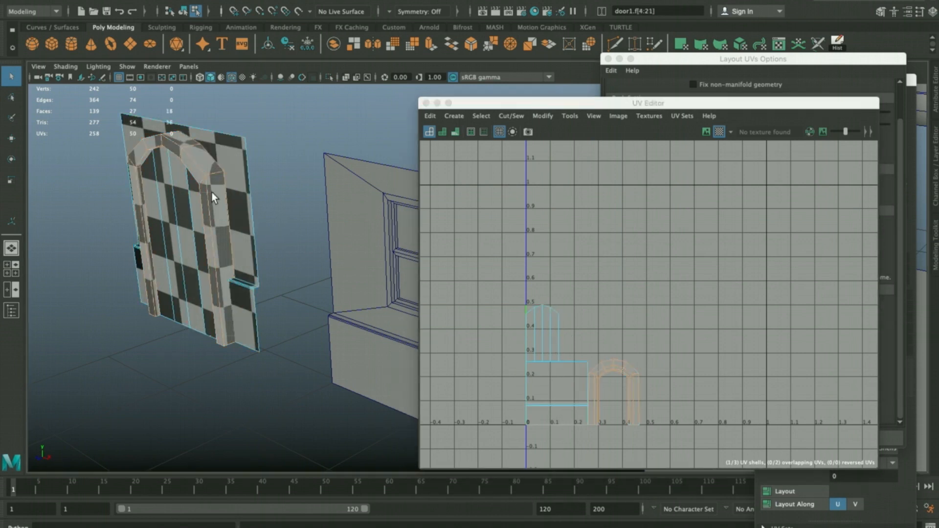
Lay out door1's wall shell on its own in the Bottom left packing region
double_click(171, 215)
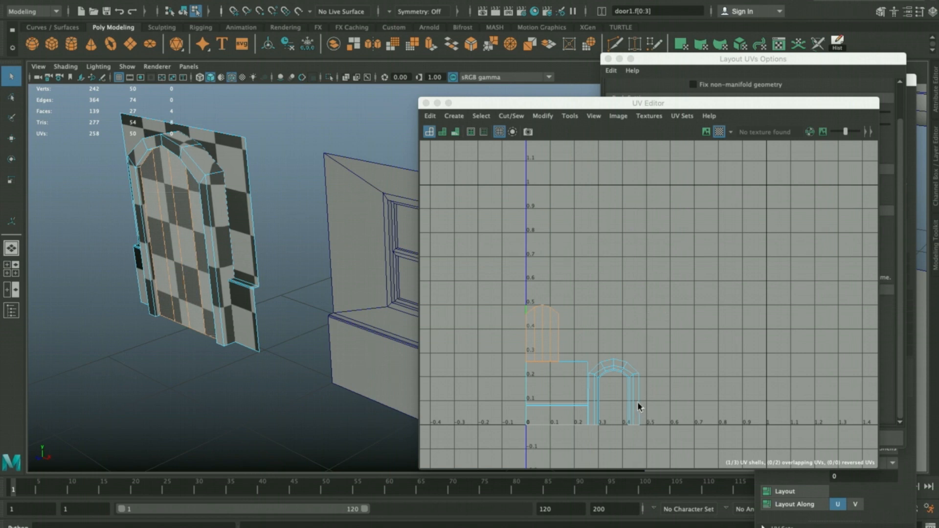
double_click(234, 165)
left_click_drag(210, 150, 239, 250, "alt")
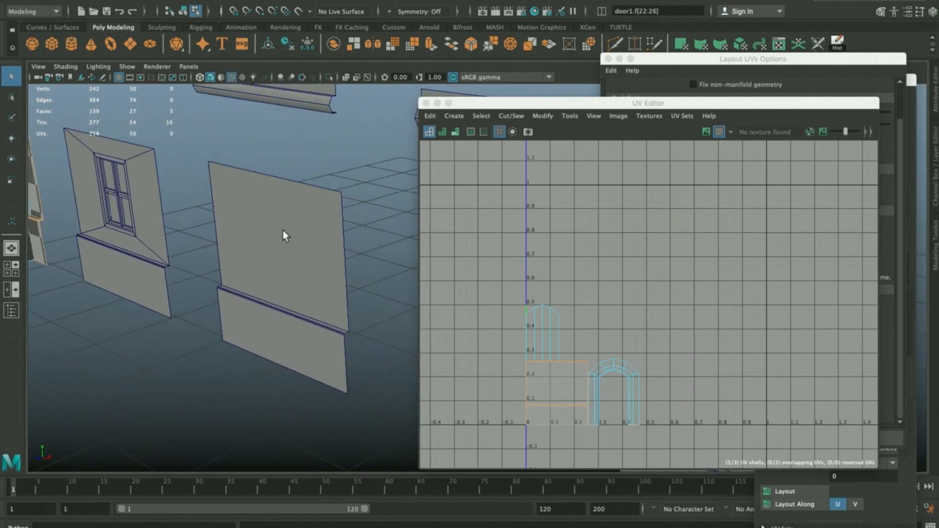
left_click_drag(506, 104, 226, 59)
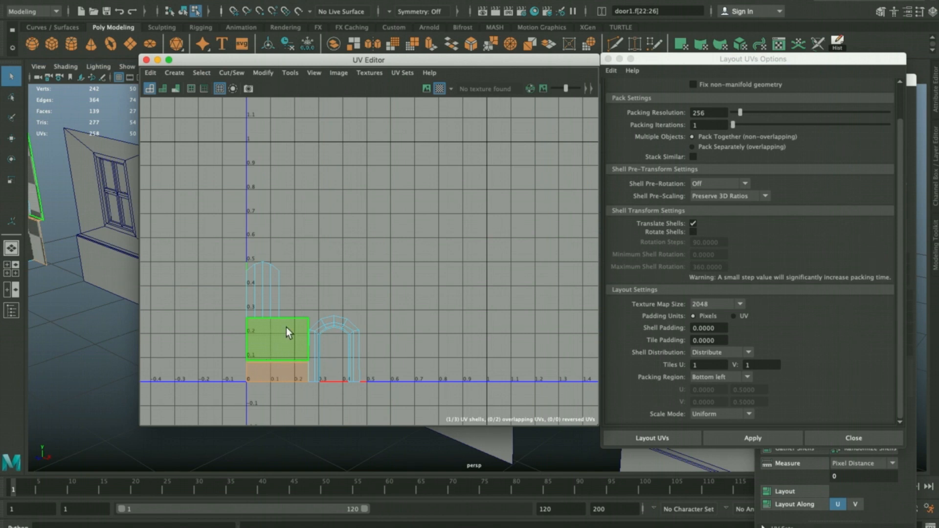
left_click(762, 438)
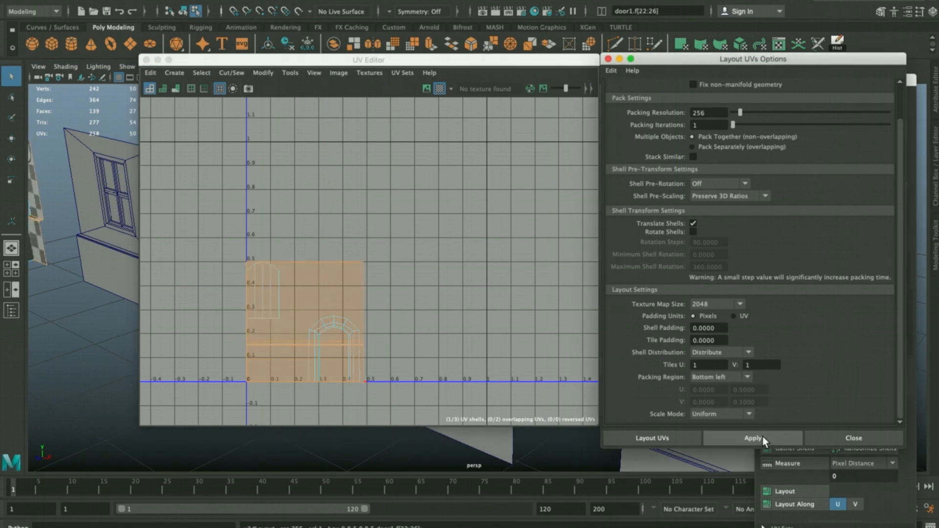
Repeat the Bottom left layout separately for door1's arched frame shell and its door panel shell
middle_click_drag(278, 269, 340, 254, "alt")
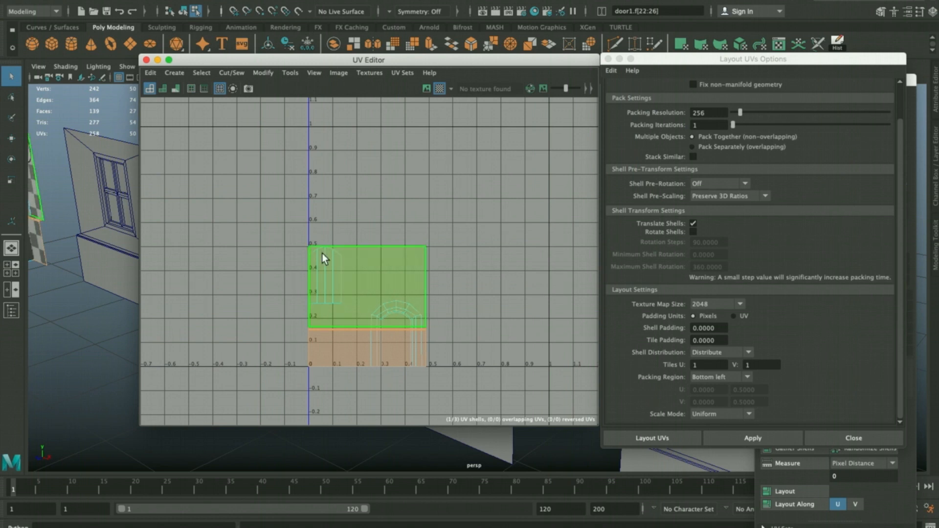
left_click(421, 354)
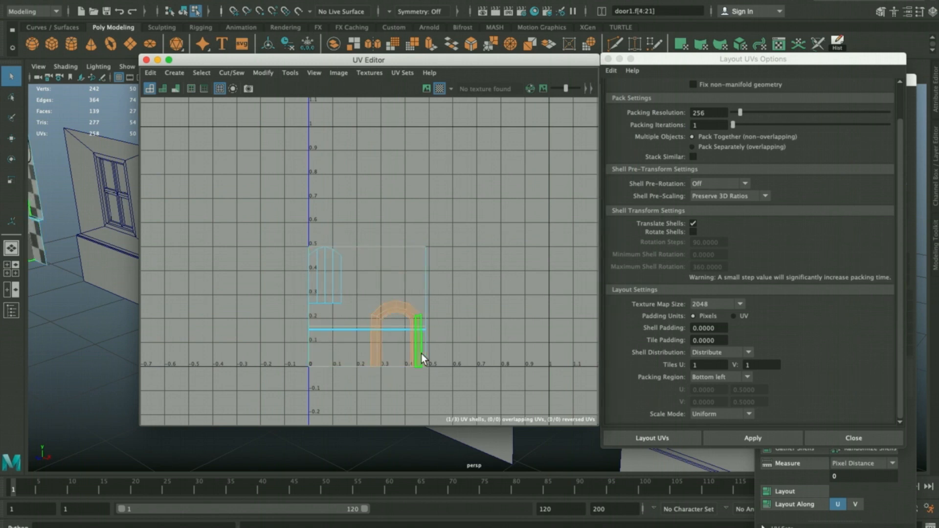
left_click(321, 254)
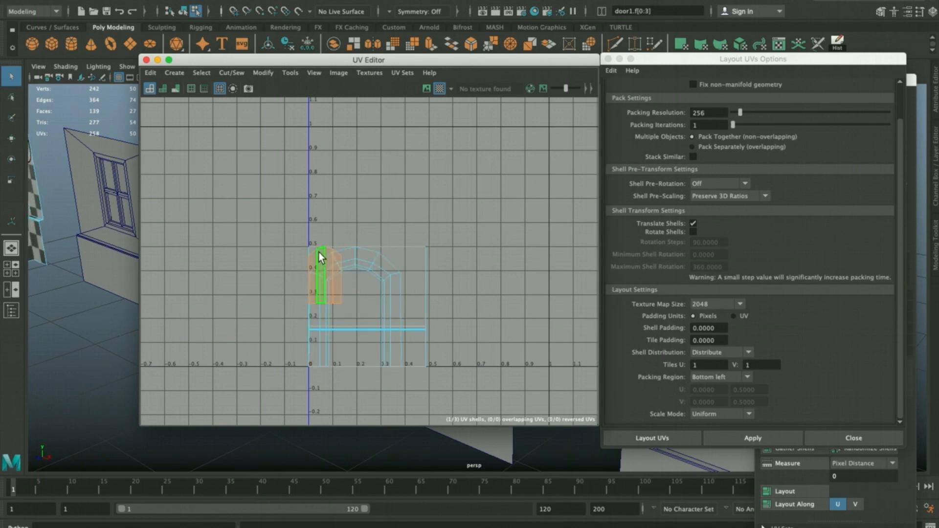
key("g")
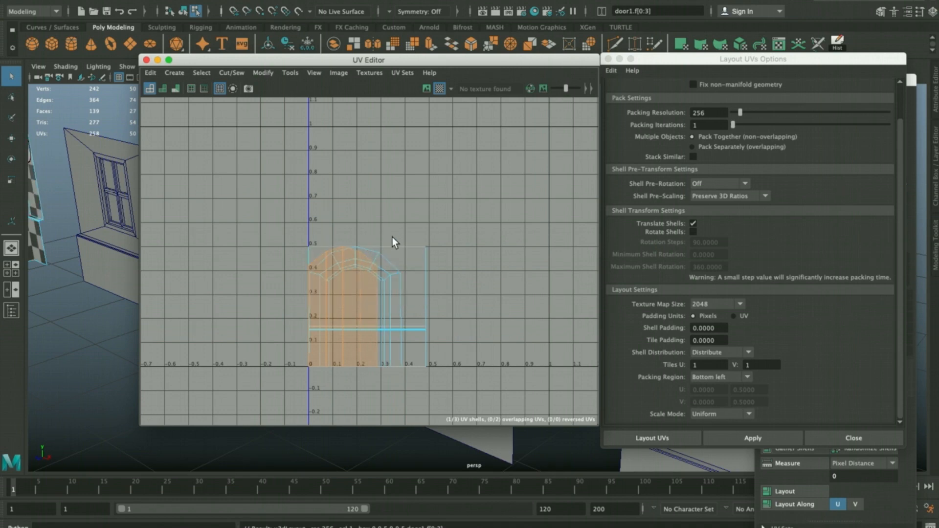
Select the wall corner, short wall, large wall and window wall pieces together to show their UVs
left_click_drag(364, 60, 722, 105)
middle_click_drag(211, 239, 221, 216, "alt")
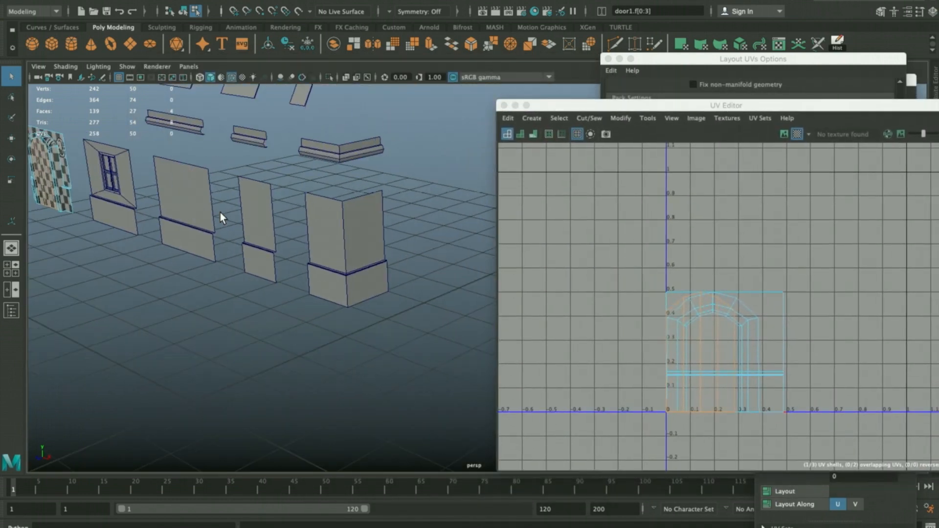
left_click(336, 230)
key("F8")
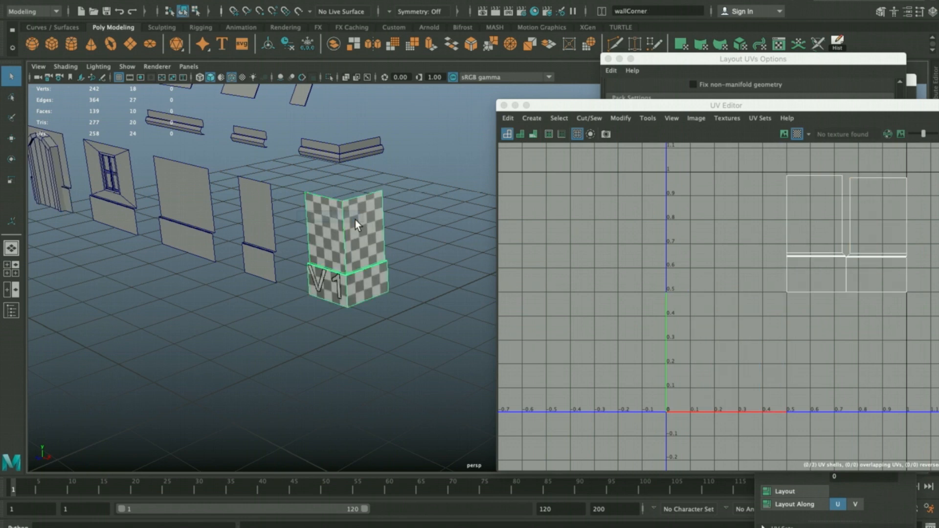
left_click(260, 219, "shift")
left_click(194, 203, "shift")
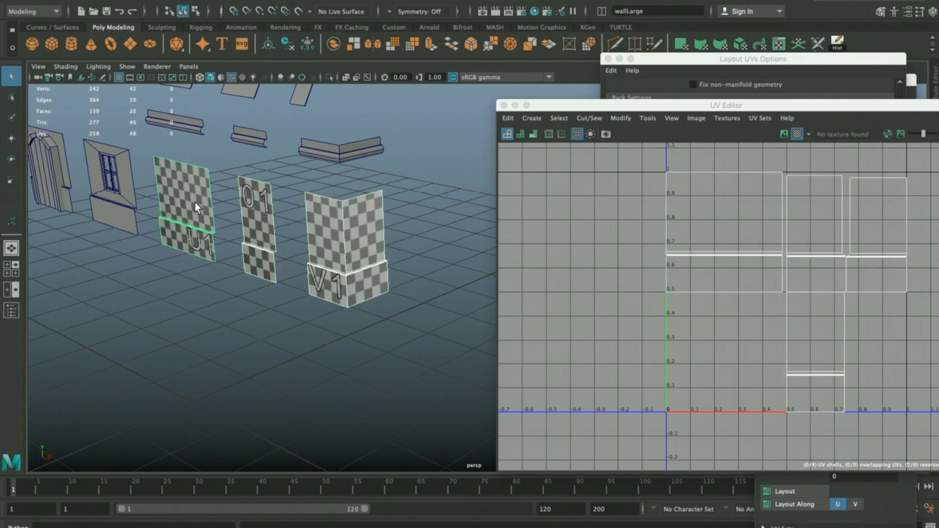
left_click(130, 191, "shift")
Shift wallWindow_1's wall UV shell by -0.5 in U so it spans about U 0 to 0.5
left_click(809, 345)
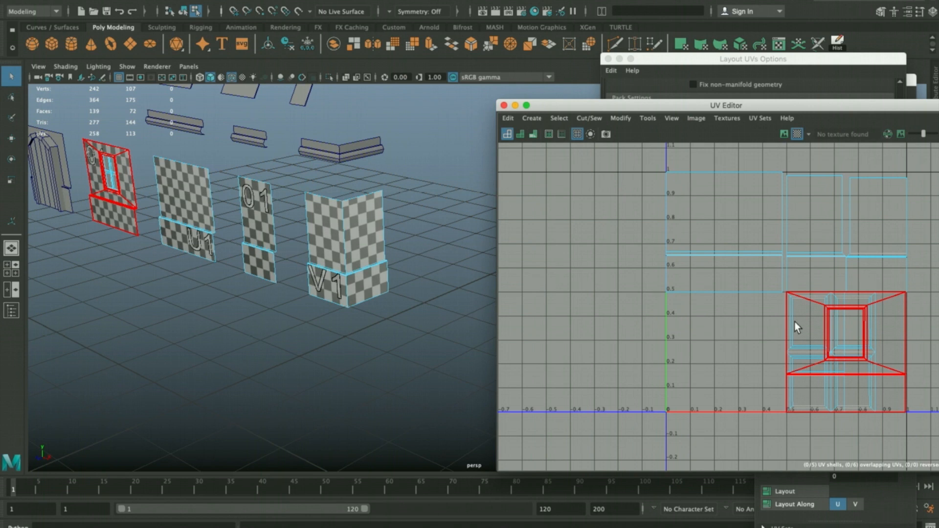
left_click(876, 323)
key("Left")
key("Left")
key("Left")
key("Left")
key("Left")
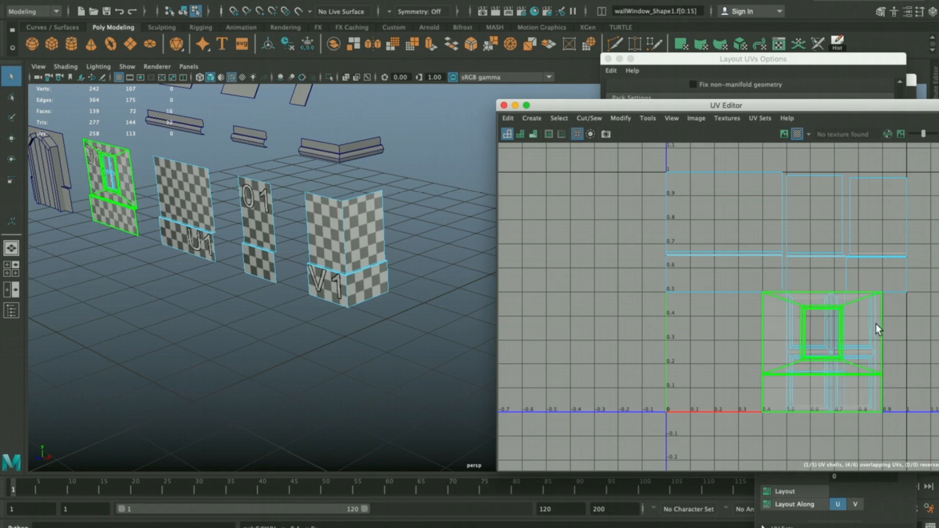
left_click(873, 323)
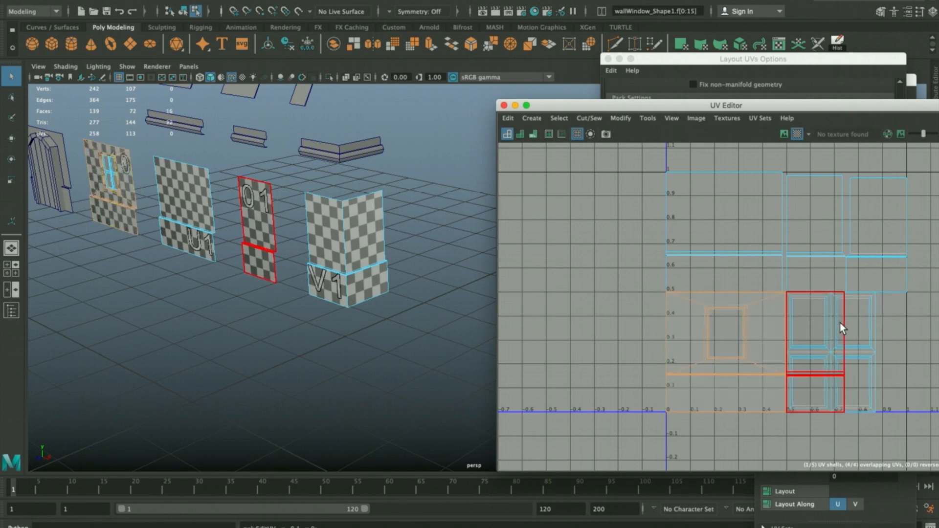
Scale down window_1's UV shell and place it beside the short wall's shell, at about U 0.76 to 0.96 and V 0.2 to 0.5
left_click(841, 323)
left_click(877, 324)
middle_click_drag(891, 348, 838, 324, "alt")
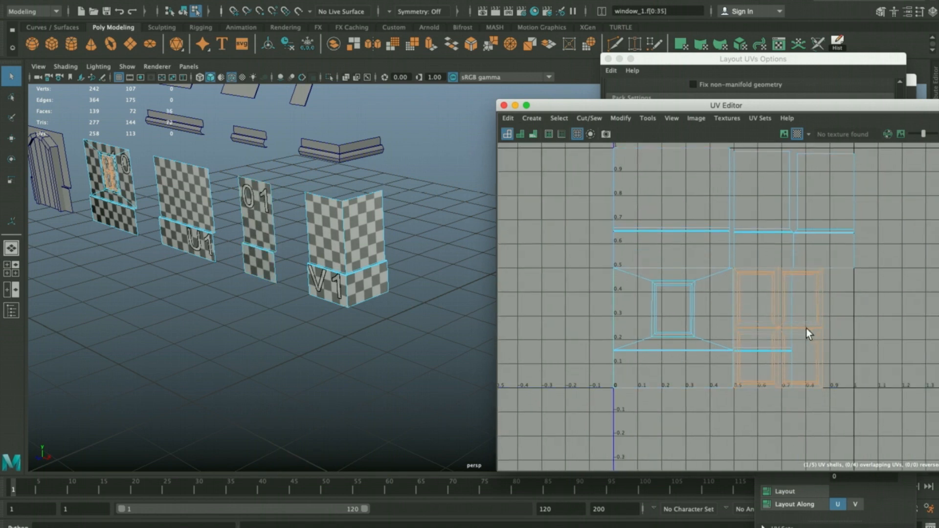
key("r")
key("w")
left_click_drag(778, 327, 819, 297)
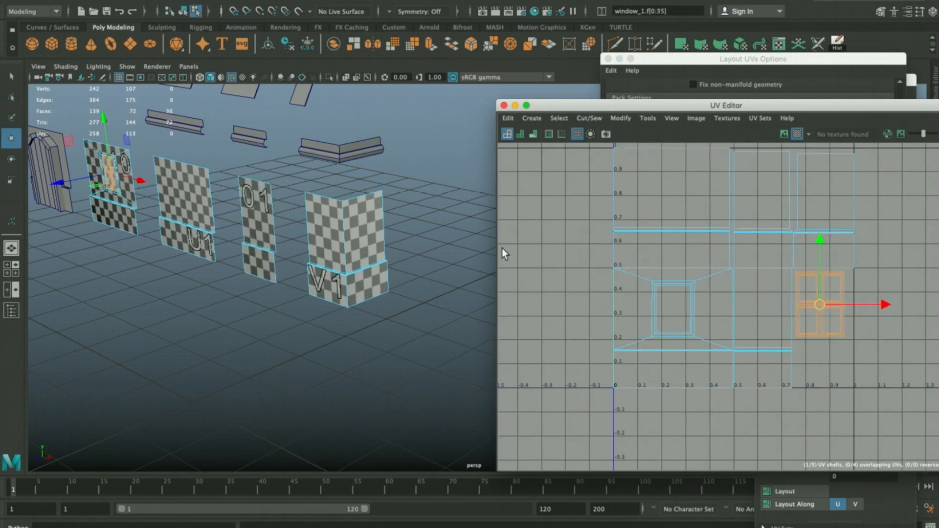
scroll(725, 264, "down", 2)
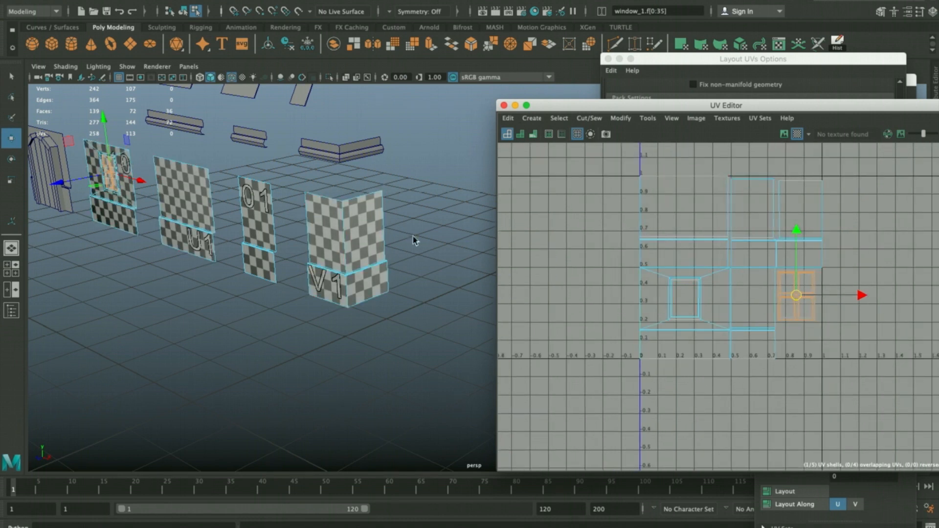
Reselect the wall corner, short wall, large wall and window wall pieces and switch to UV shell selection
left_click(338, 211)
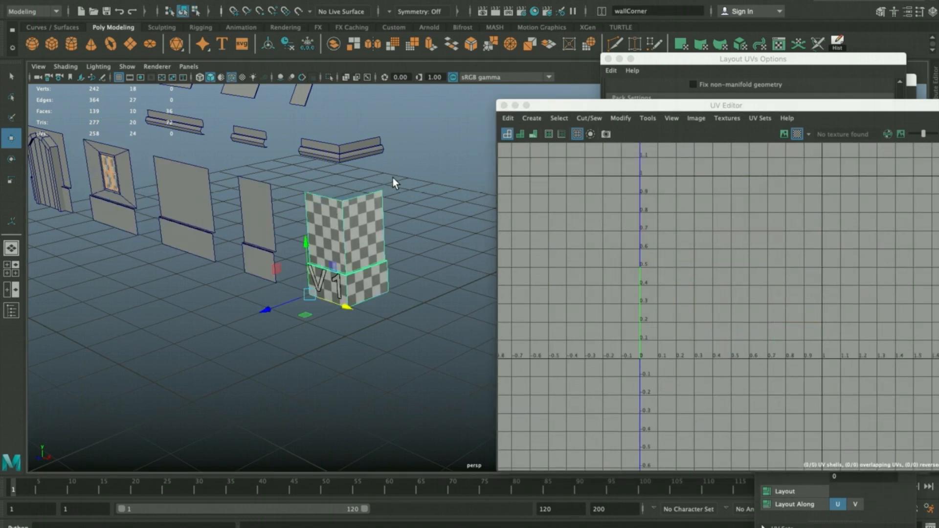
left_click(268, 204, "shift")
left_click(171, 187, "shift")
left_click(126, 164, "shift")
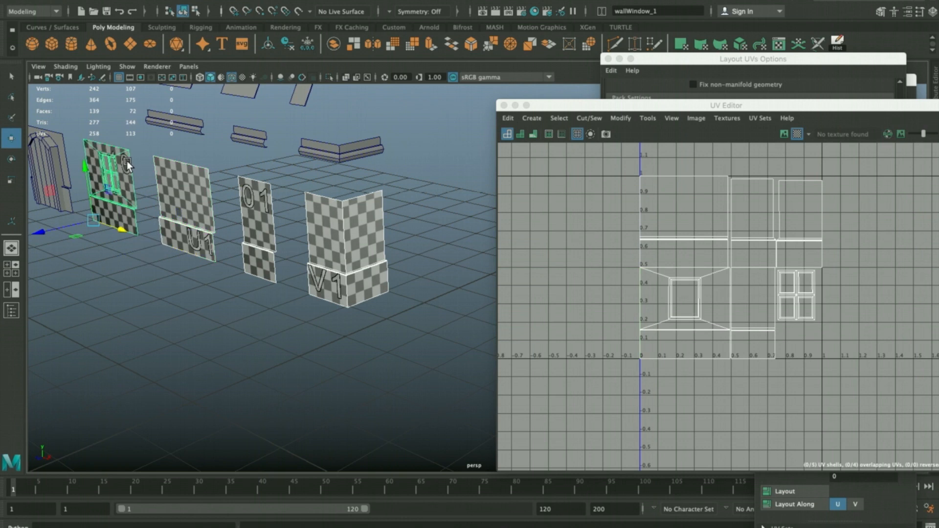
right_click_drag(695, 225, 636, 204)
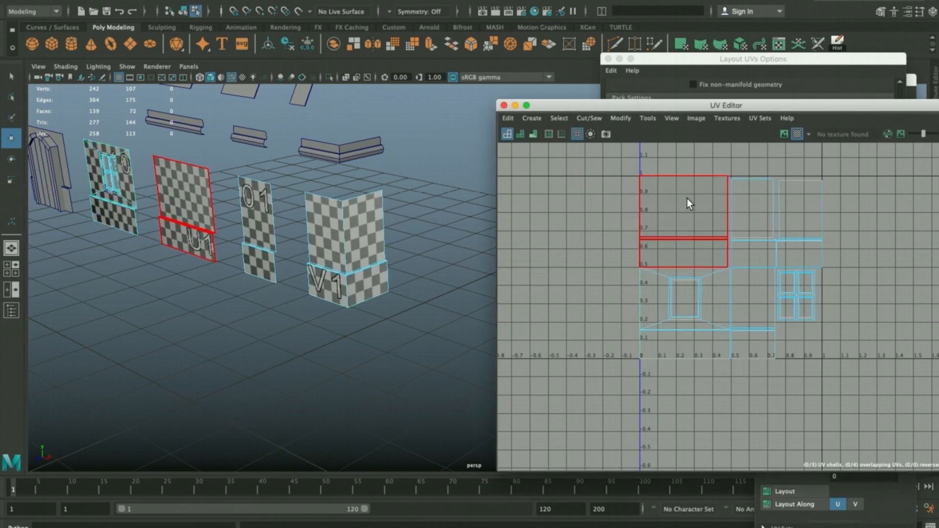
Shift both wallCorner UV shells by -0.5 in U so they overlap the wallLarge shell
left_click(687, 199)
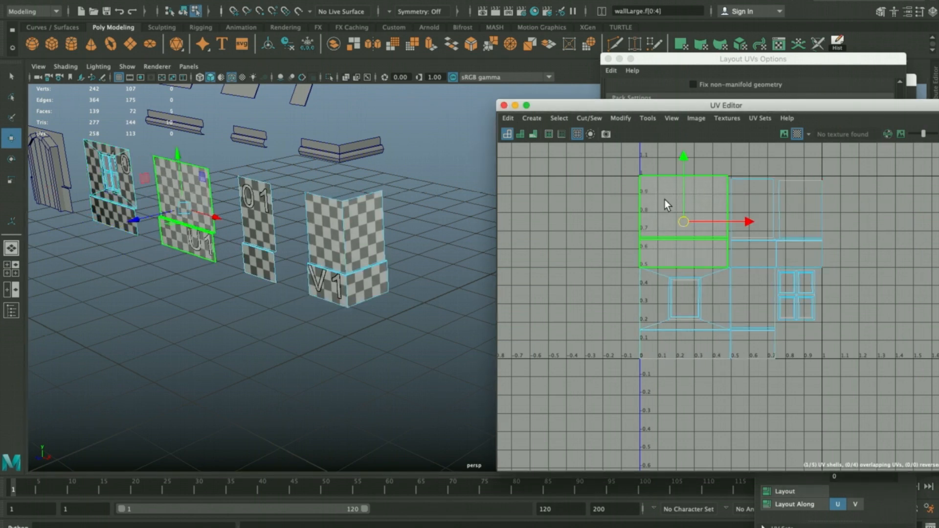
middle_click_drag(662, 201, 663, 220, "alt")
left_click(760, 218)
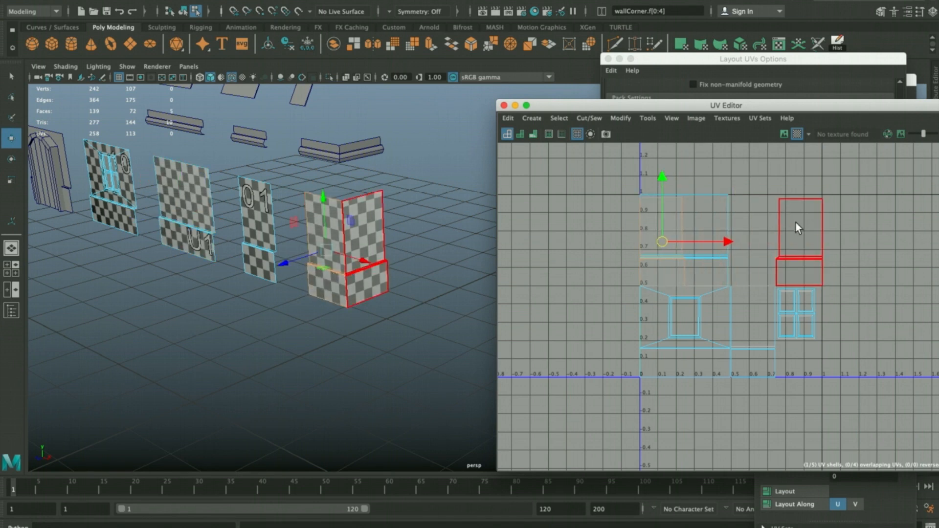
left_click(797, 222)
key("Left")
key("Left")
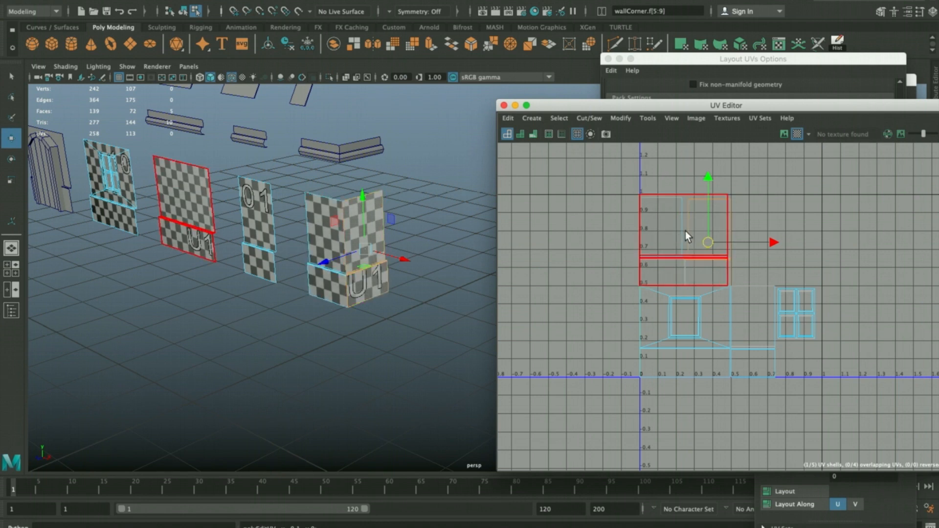
Enlarge the UV Editor and examine the UV tiles beyond the 0 to 1 space
left_click_drag(688, 109, 576, 102)
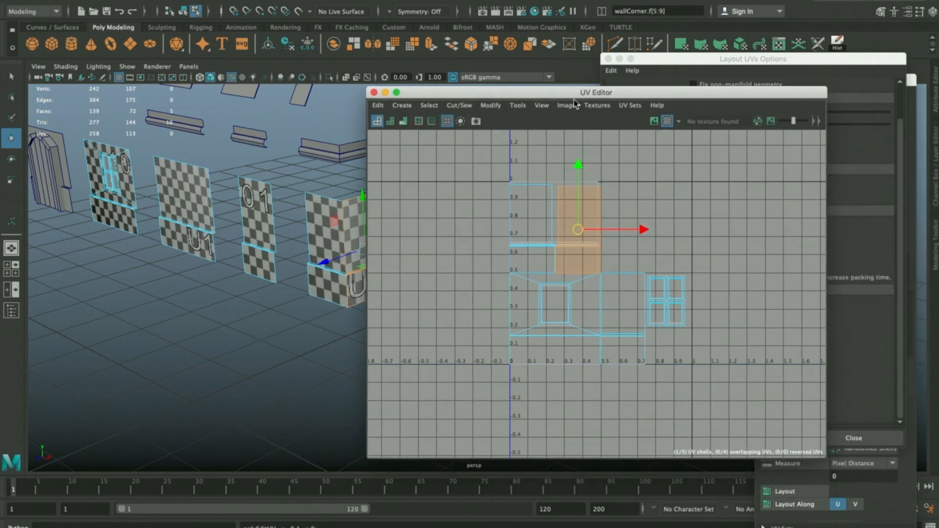
left_click_drag(826, 164, 875, 164)
right_click_drag(779, 220, 707, 222, "alt")
middle_click_drag(703, 222, 612, 224, "alt")
left_click_drag(465, 178, 823, 177)
left_click(644, 359)
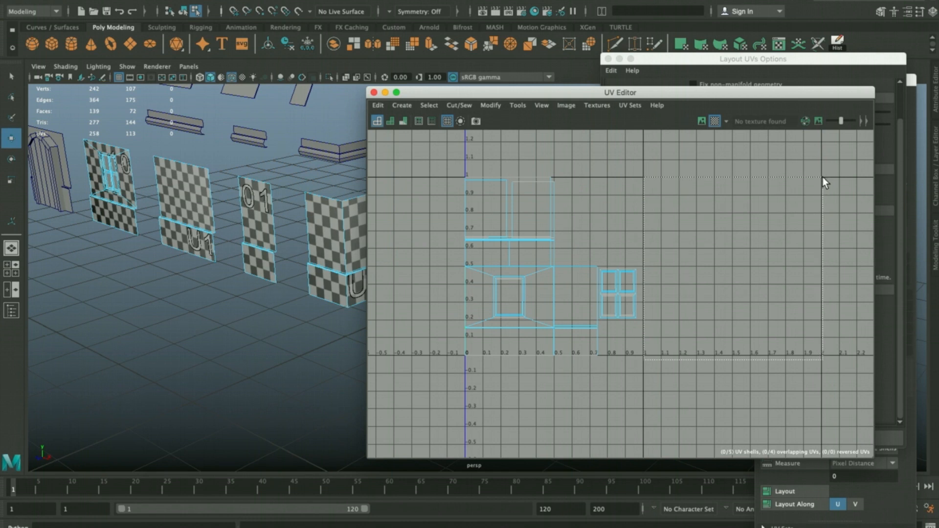
mouse_move(823, 177)
left_mouse_down()
mouse_move(483, 169)
mouse_move(462, 177)
mouse_move(815, 173)
left_mouse_up()
scroll(743, 233, "down", 5)
middle_click_drag(759, 228, 540, 323, "alt")
scroll(534, 285, "down", 3)
middle_click_drag(669, 264, 564, 321, "alt")
scroll(544, 280, "down", 2)
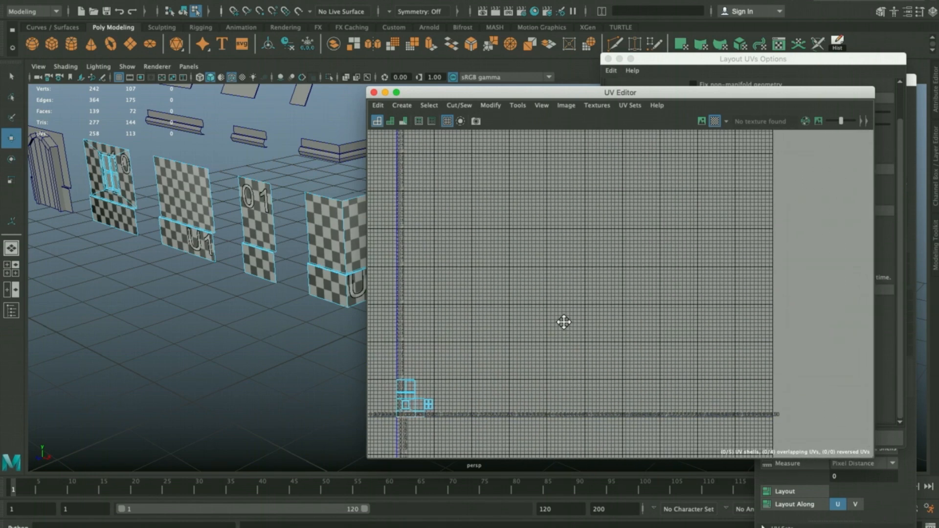
scroll(570, 318, "down", 2)
scroll(534, 313, "down", 1)
scroll(523, 307, "up", 5)
middle_click_drag(522, 307, 687, 134, "alt")
scroll(628, 223, "up", 4)
scroll(628, 228, "up", 4)
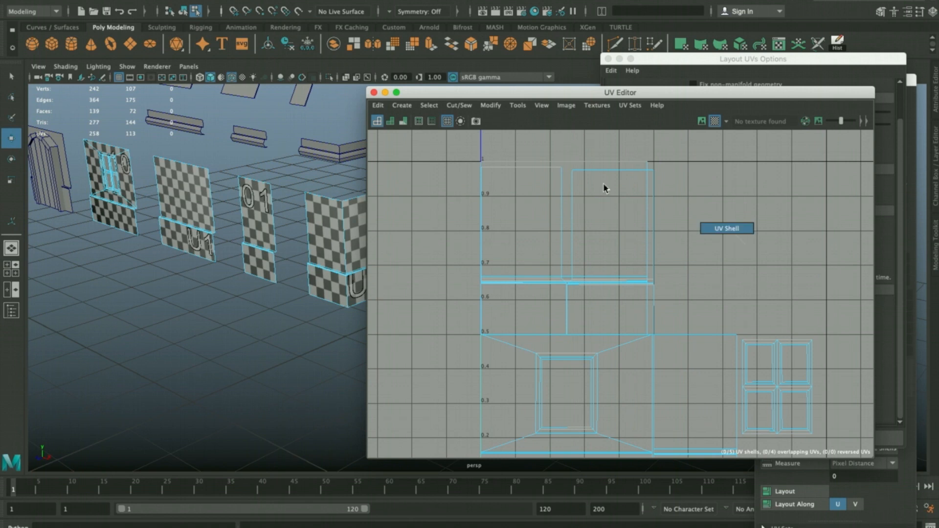
Try moving both wallCorner UV shells to the neighbouring tile, at about U 1 to 1.5, and return them to U 0
left_click(652, 253)
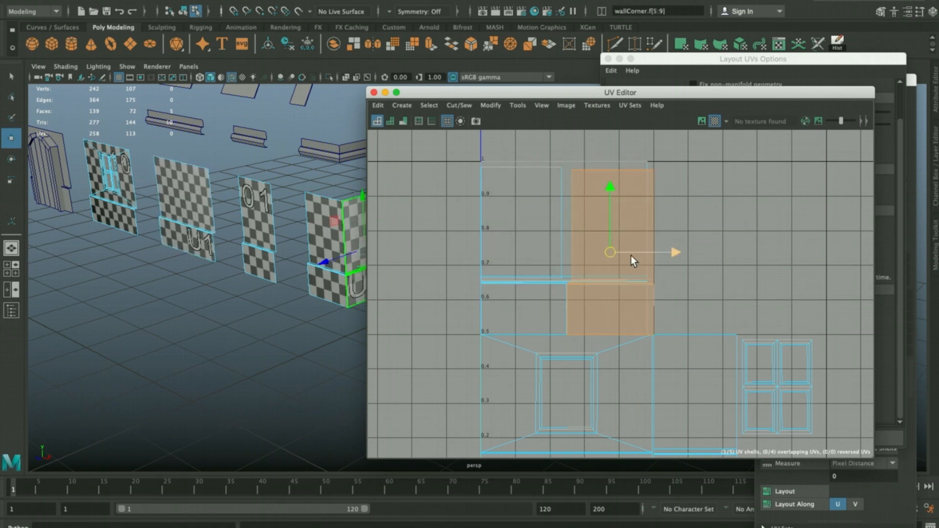
left_click(530, 261, "shift")
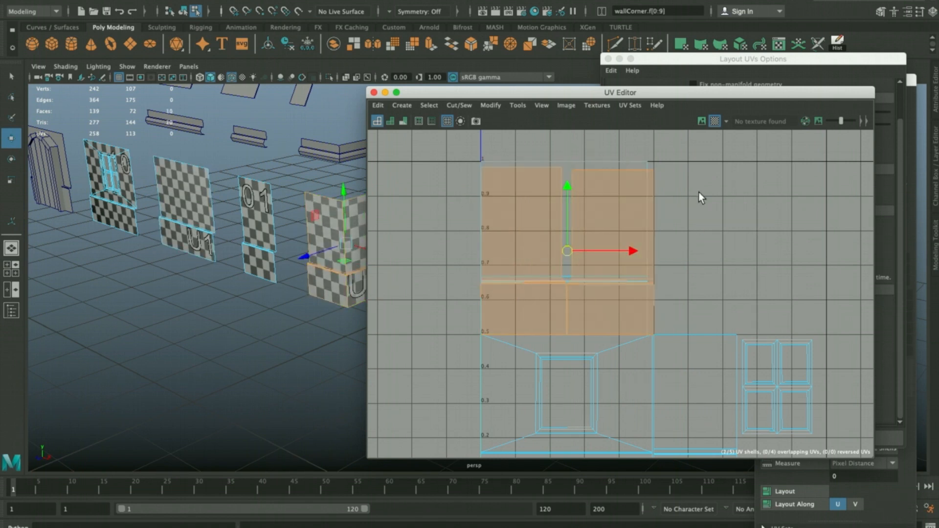
scroll(694, 200, "down", 2)
middle_click_drag(697, 206, 595, 209, "alt")
left_click_drag(564, 216, 829, 221)
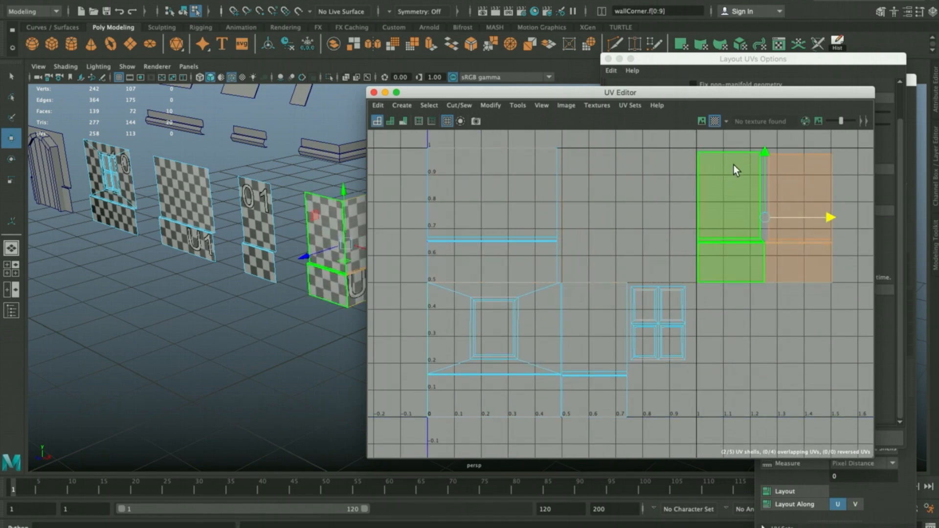
left_click(520, 166)
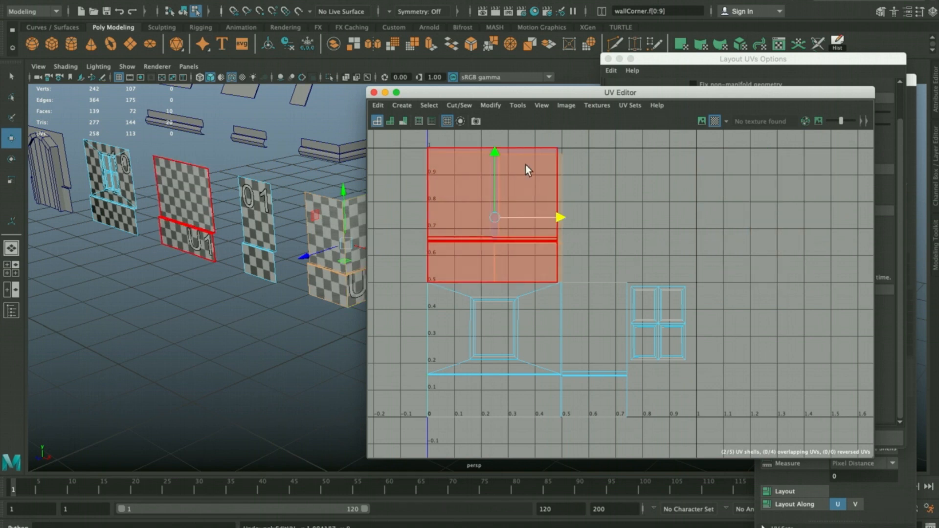
Try shifting both wallCorner UV shells along U in repeated 0.1 increments until they start at U 1
key("ctrl+Right")
key("ctrl+Right")
key("ctrl+Right")
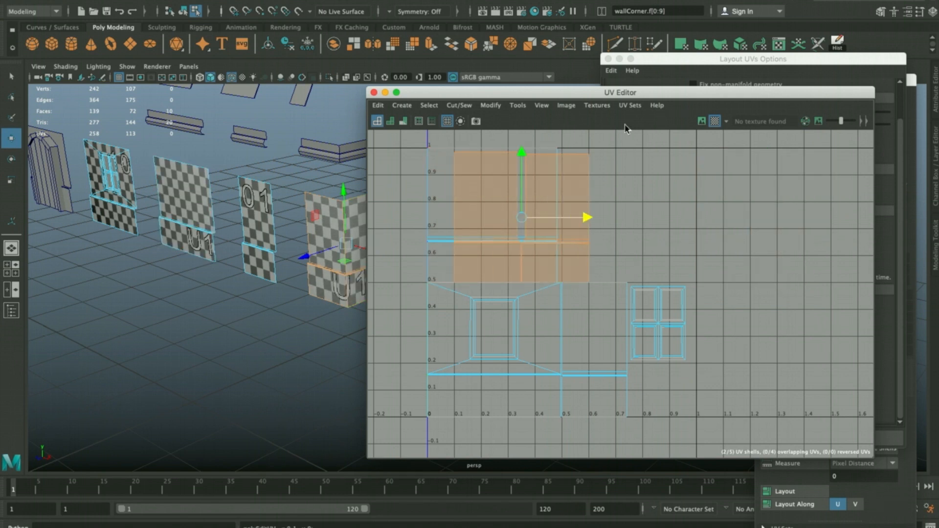
key("g")
key("g")
key("g")
key("g")
key("g")
key("g")
key("g")
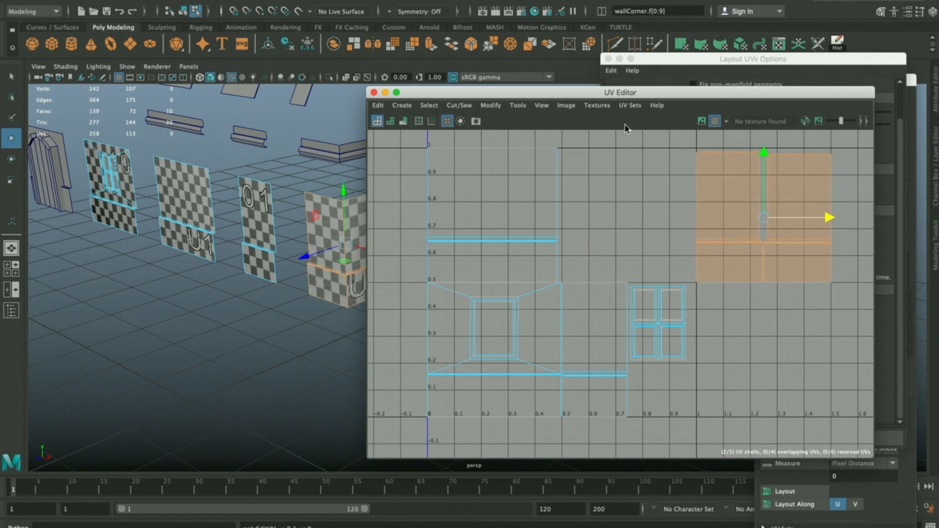
Undo the repeated 0.1 U shifts of the wallCorner UV shells
key("ctrl+z")
key("ctrl+z")
key("ctrl+z")
key("ctrl+z")
key("ctrl+z")
key("ctrl+z")
key("ctrl+z")
key("ctrl+z")
key("ctrl+z")
key("ctrl+z")
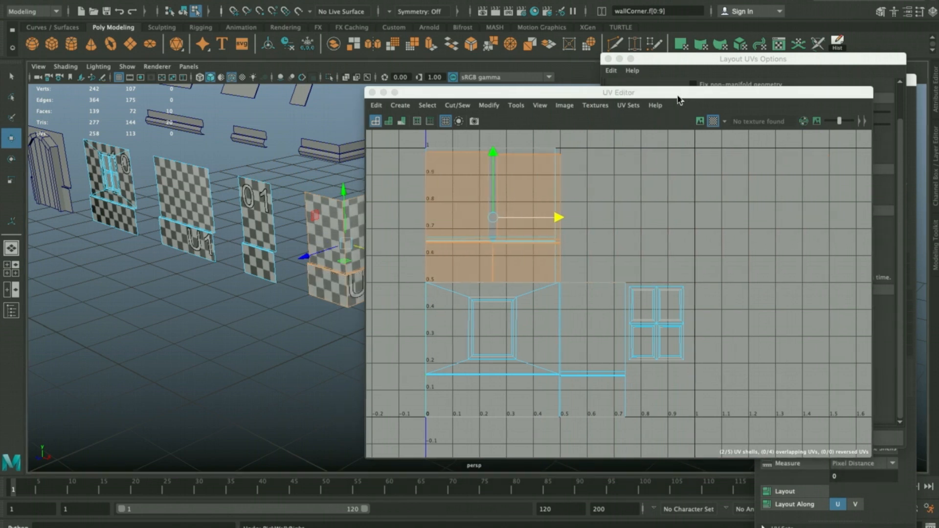
Move the UV Editor aside and close the Layout UVs options to uncover the UV Toolkit
left_click_drag(682, 95, 454, 74)
left_click(608, 59)
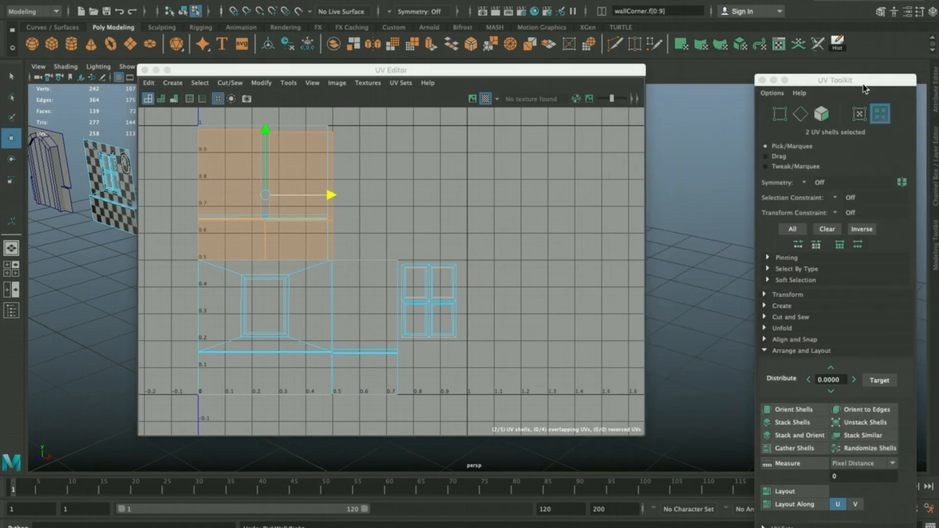
Set the UV move distance to 1 and shift both wallCorner shells one unit along U
left_click_drag(866, 84, 819, 65)
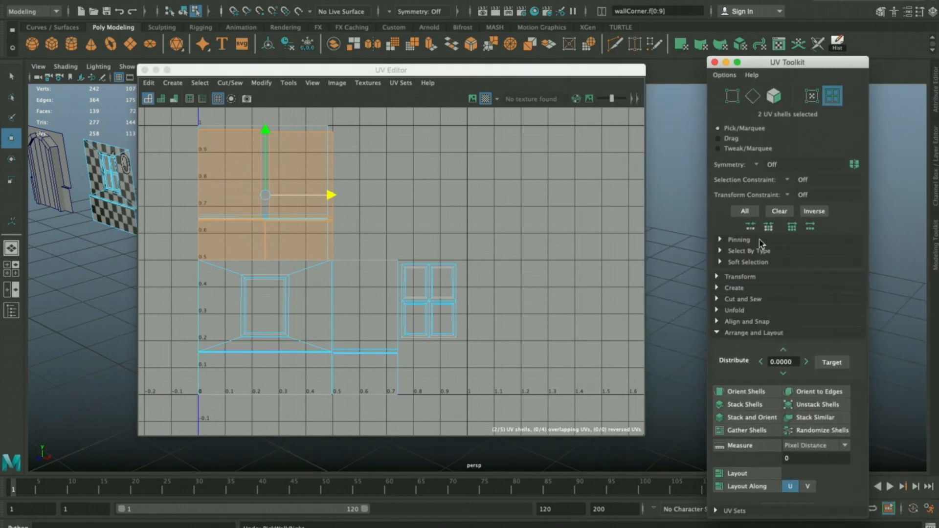
left_click(740, 276)
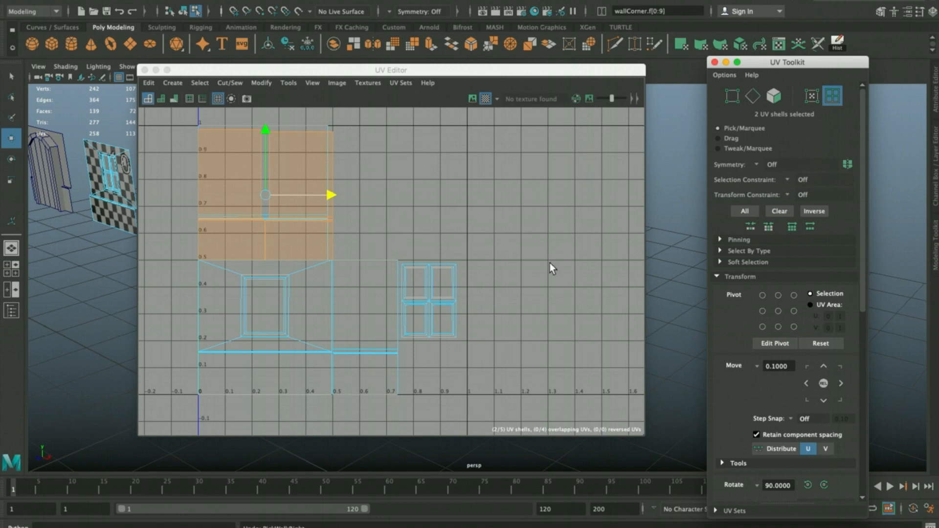
double_click(783, 366)
type("1")
key("Return")
left_click(527, 236)
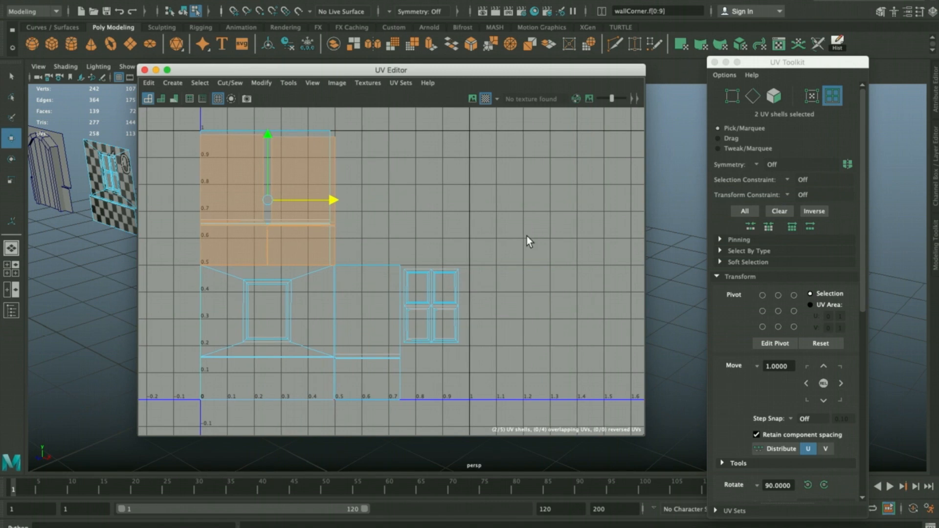
key("ctrl+alt+Right")
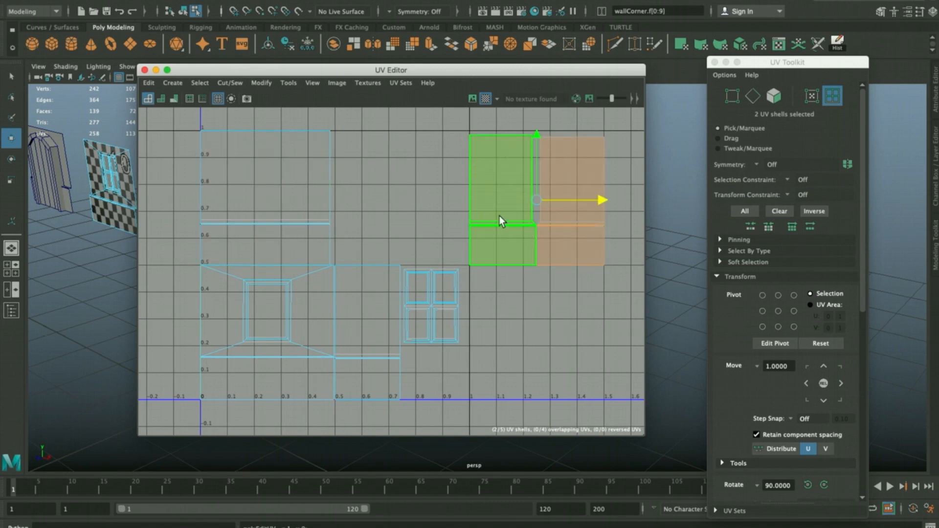
Set the move distance to 0.5 and shift the window wall shell up 0.5 in V and 1 along U, over the wallCorner shells
scroll(504, 220, "down", 1)
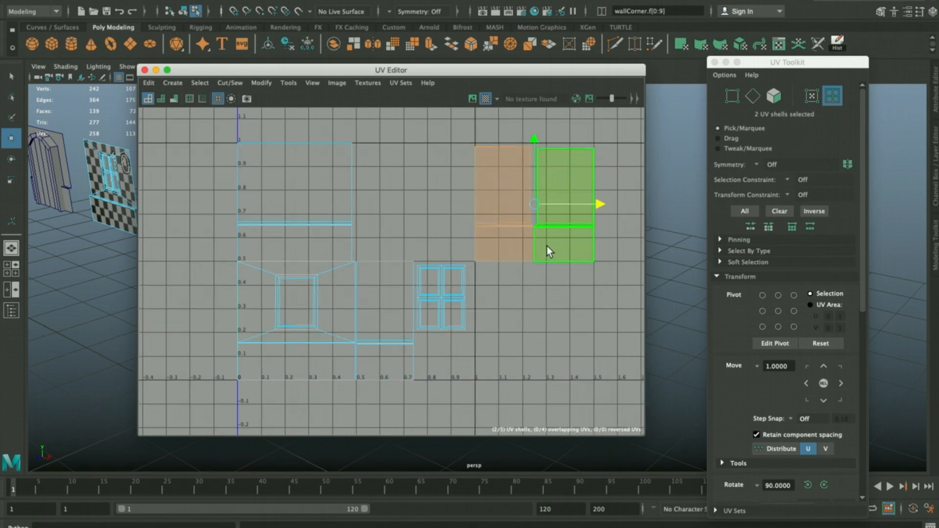
scroll(504, 250, "down", 2)
left_click(351, 303)
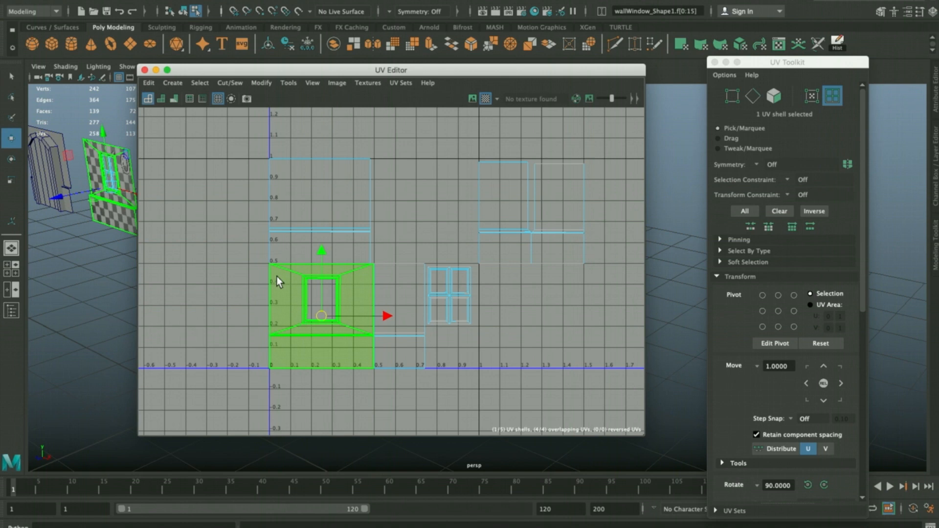
left_click(788, 369)
type(".5")
key("Return")
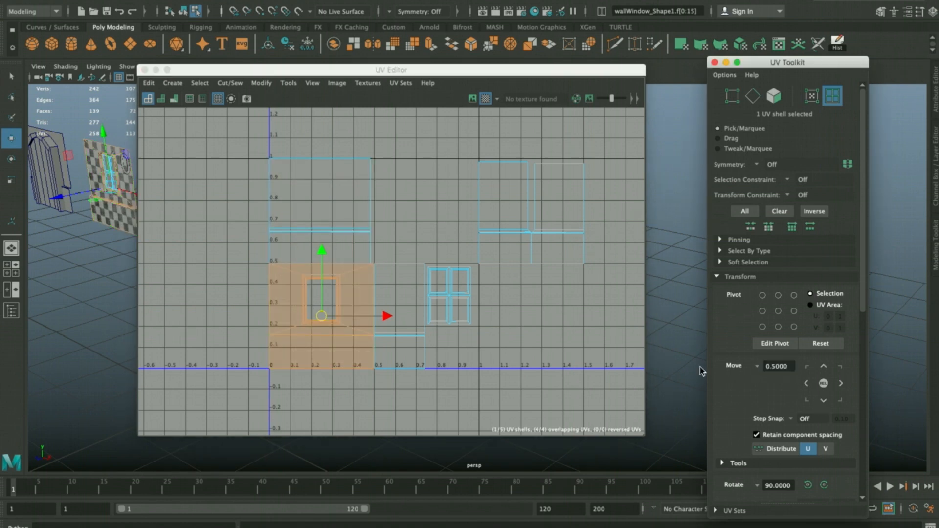
middle_click_drag(501, 361, 507, 367, "alt")
key("ctrl+Up")
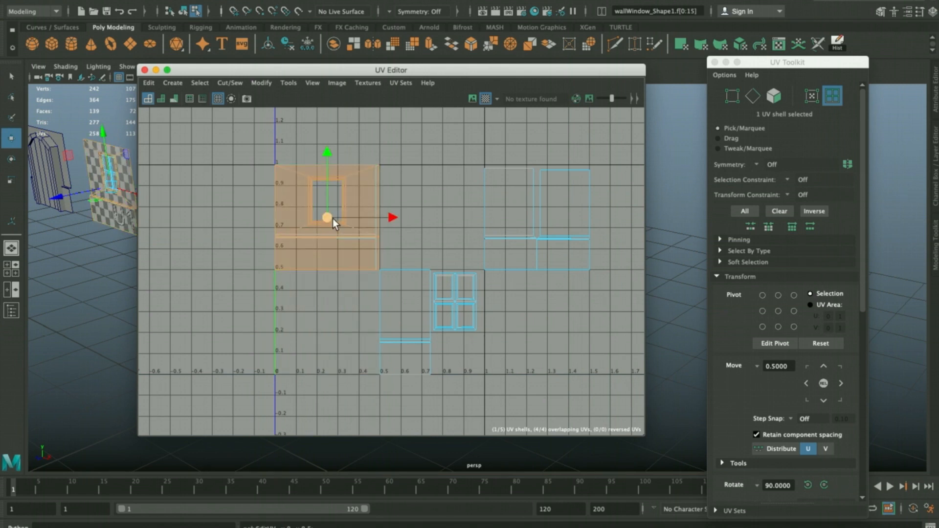
key("ctrl+Right")
key("ctrl+Right")
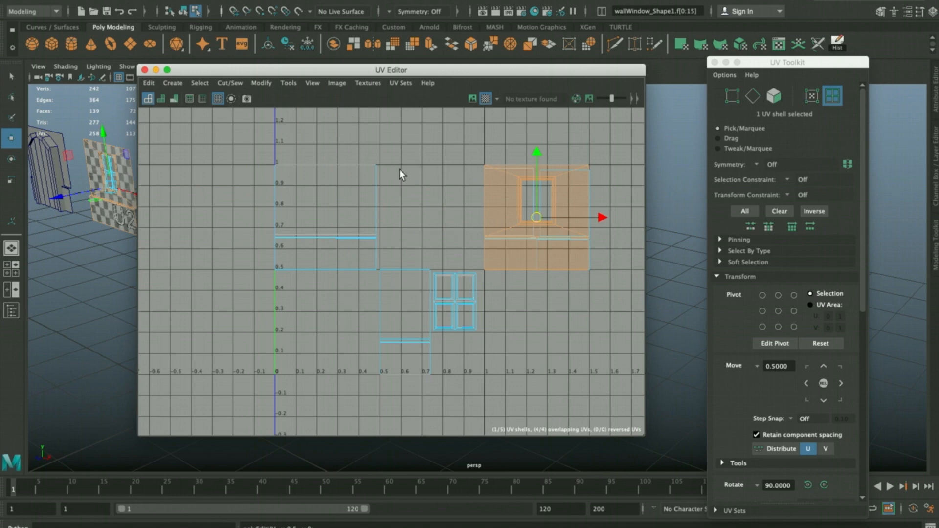
Move the UV Editor clear of the wall pieces and check which pieces the stacked and wallLarge UV shells belong to
left_click_drag(570, 159, 514, 230)
left_click_drag(306, 69, 506, 240)
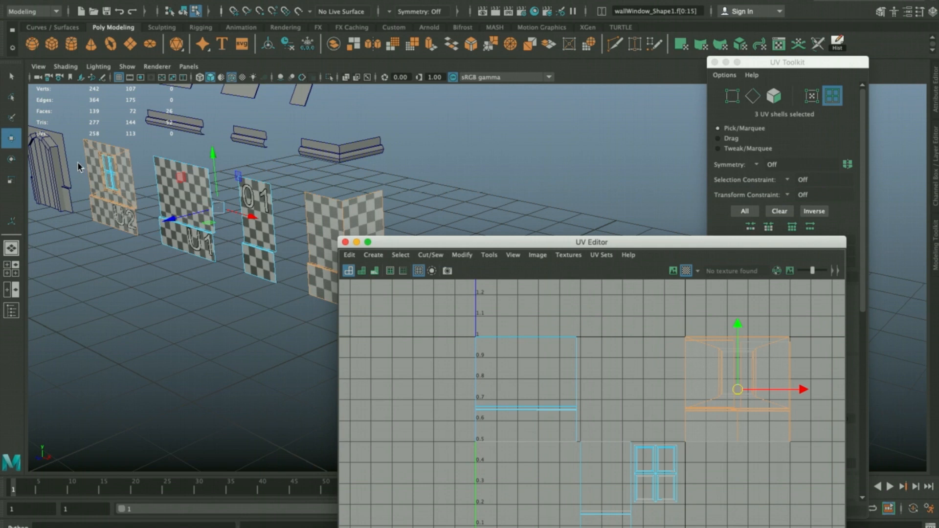
left_click_drag(569, 244, 476, 141)
left_click(436, 282)
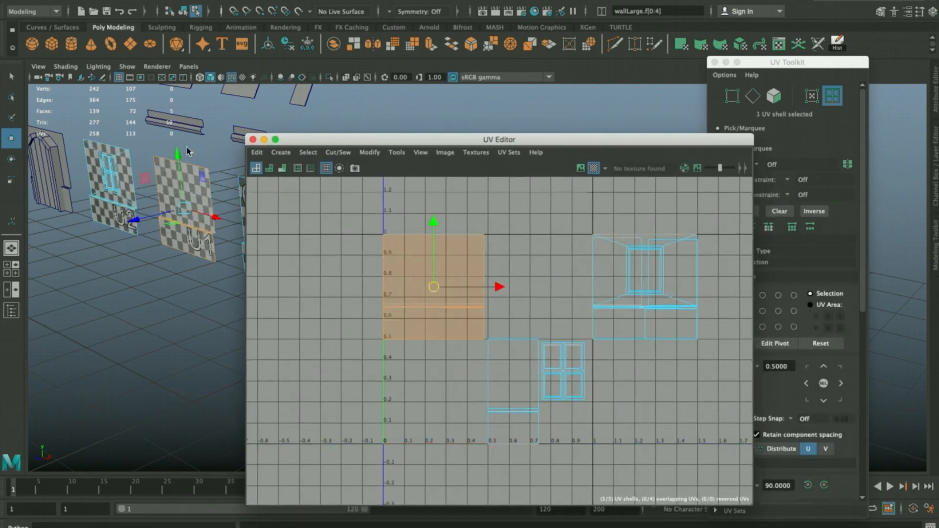
left_click_drag(413, 140, 514, 127)
Move the _wallShort_1 shell onto the wallLarge shell at U 0, V 0.5, and shift it along U to 1 over the stacked shells
left_click(617, 345)
key("Left")
key("Up")
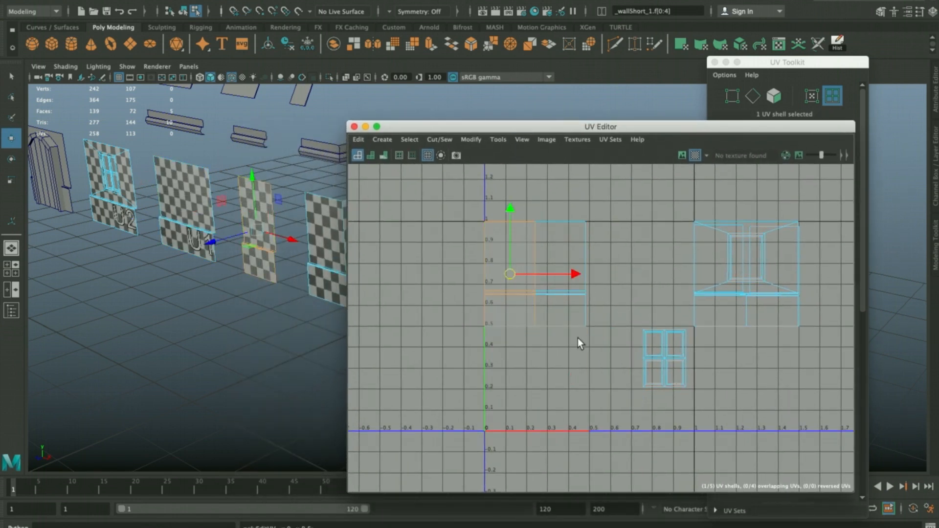
left_click(253, 273)
left_click(492, 289)
key("Right")
key("Right")
left_click(656, 252)
Select the six wall, door and window objects together and switch to UV shell selection
left_click_drag(299, 271, 268, 265, "alt")
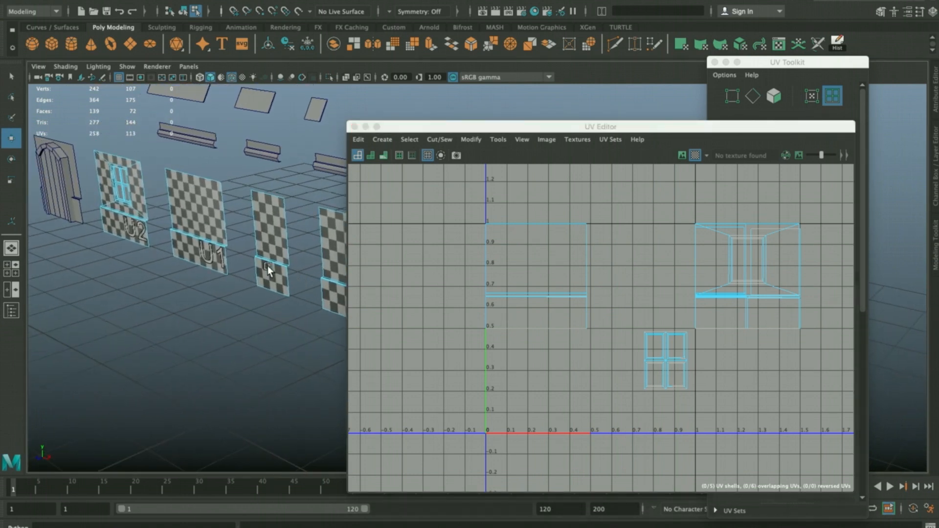
left_click(75, 165)
right_click(75, 164)
left_click_drag(89, 161, 257, 224, "alt")
left_click_drag(331, 199, 42, 291)
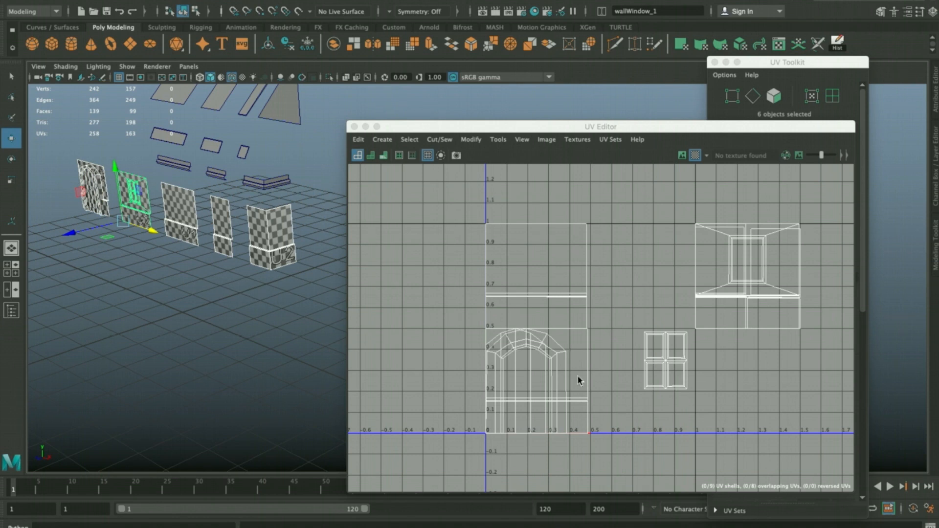
right_click_drag(677, 430, 631, 420)
Move the door wall's shell up 0.5 in V and 1 along U so it overlaps the stacked wall shells
left_click(596, 355)
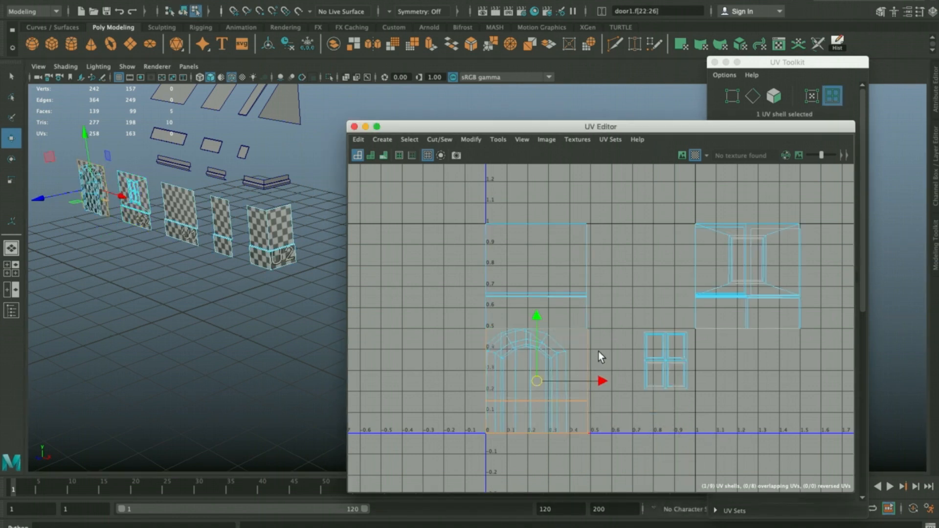
key("g")
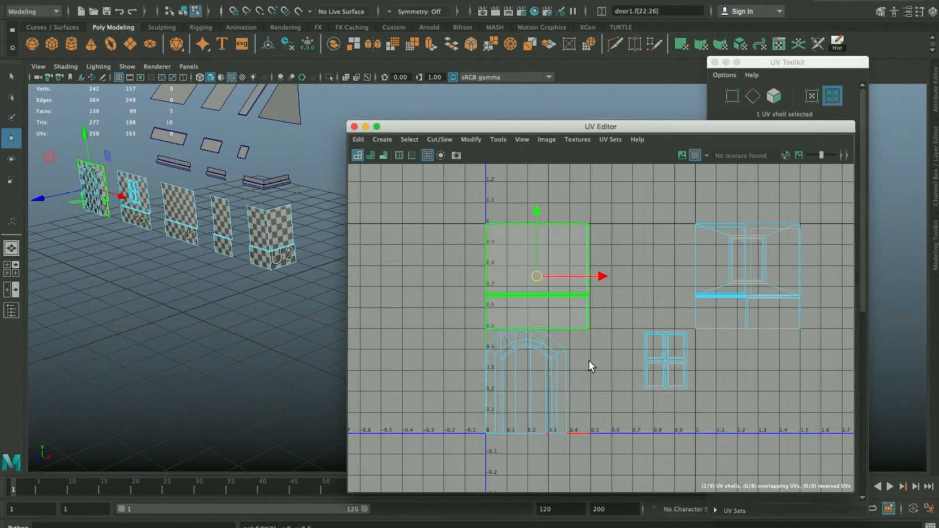
key("f")
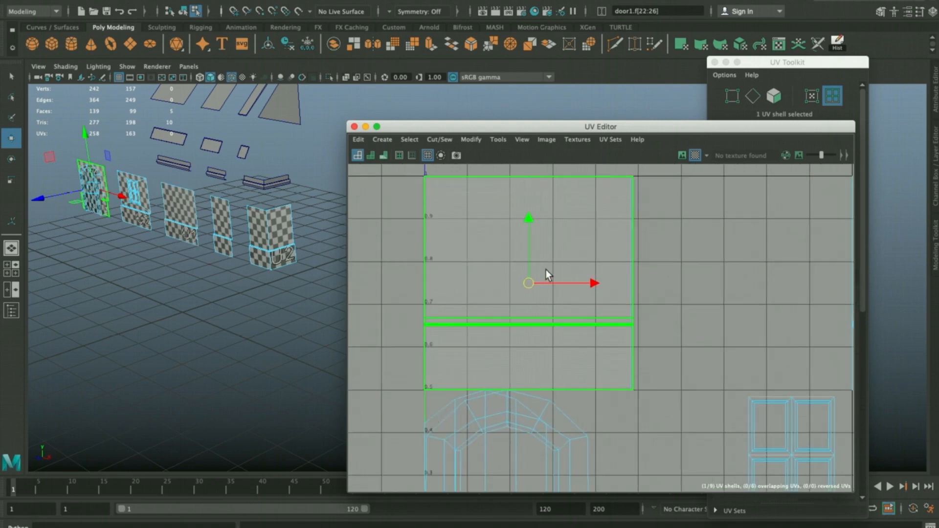
scroll(724, 278, "down", 3)
middle_click_drag(724, 278, 609, 267, "alt")
key("g")
key("g")
left_click(618, 271)
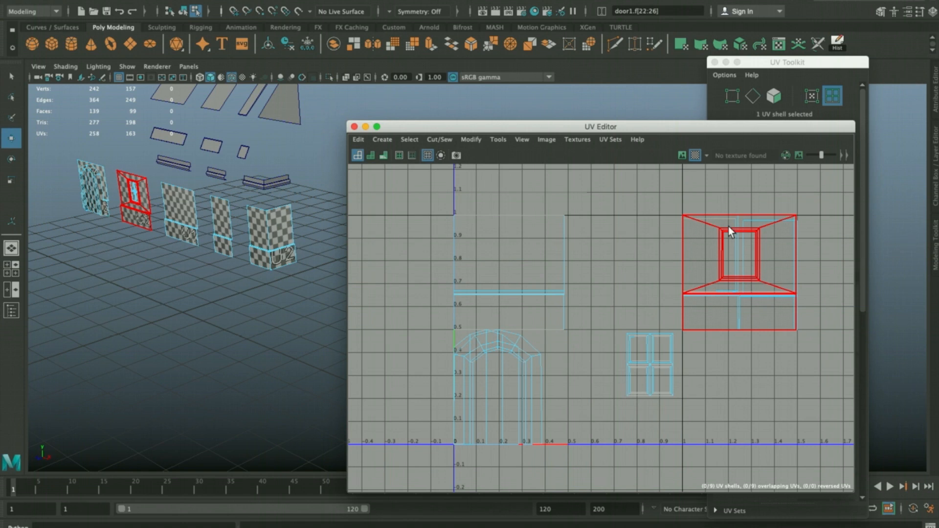
left_click(654, 304)
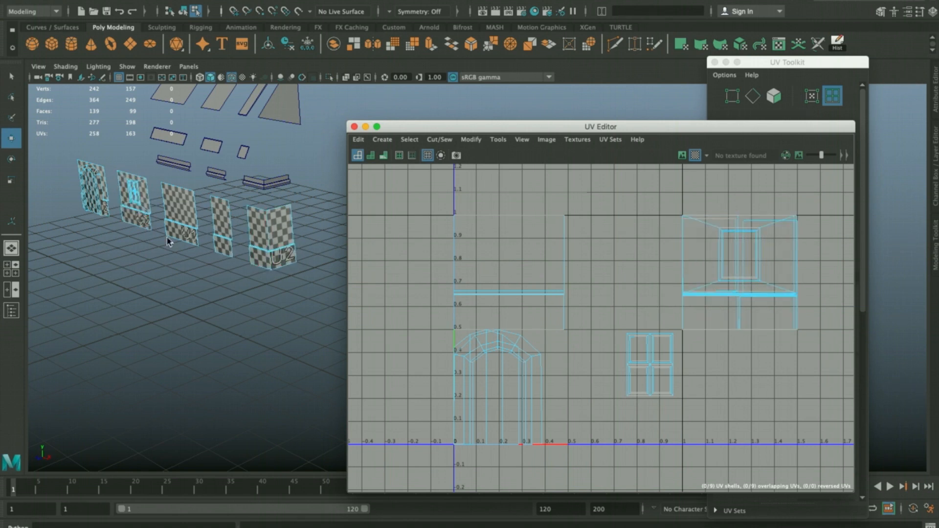
Shift the door plank shell 0.5 along U and place the window shell inside the opening of the arched door frame shell
left_click(507, 377)
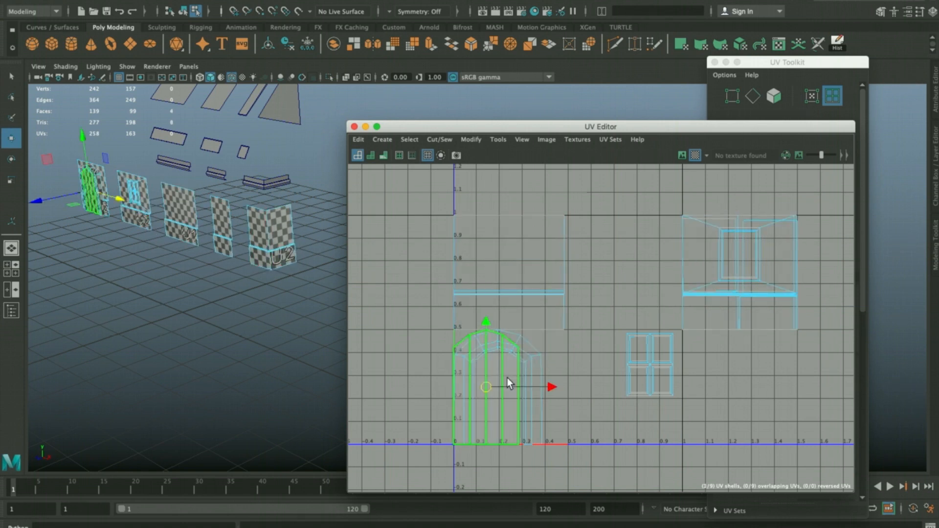
key("g")
left_click(660, 359)
left_click_drag(660, 363, 494, 403)
key("r")
key("w")
left_click(460, 389)
scroll(606, 347, "up", 2)
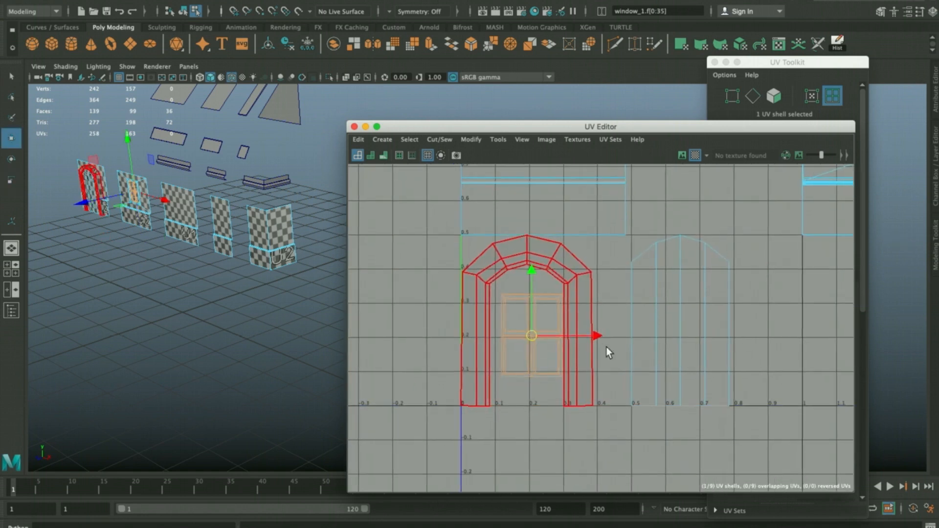
left_click_drag(532, 337, 528, 327)
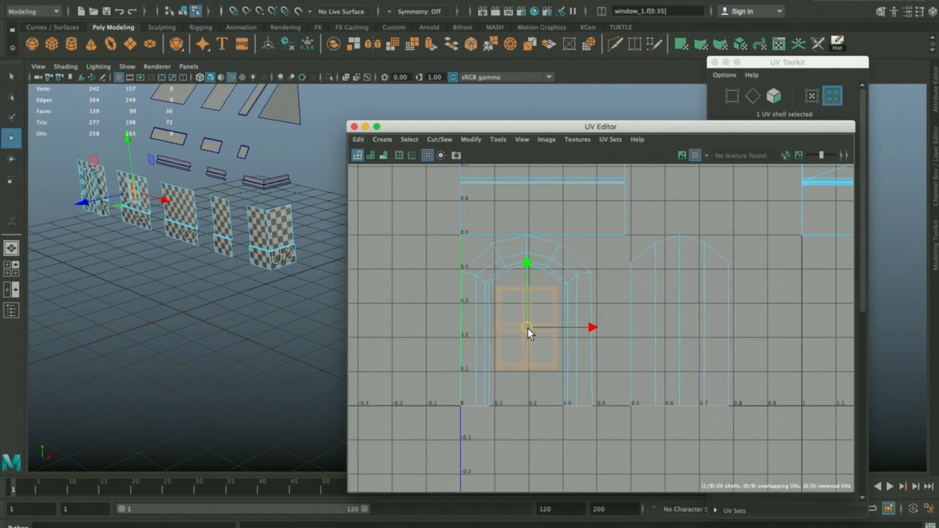
left_click(470, 328)
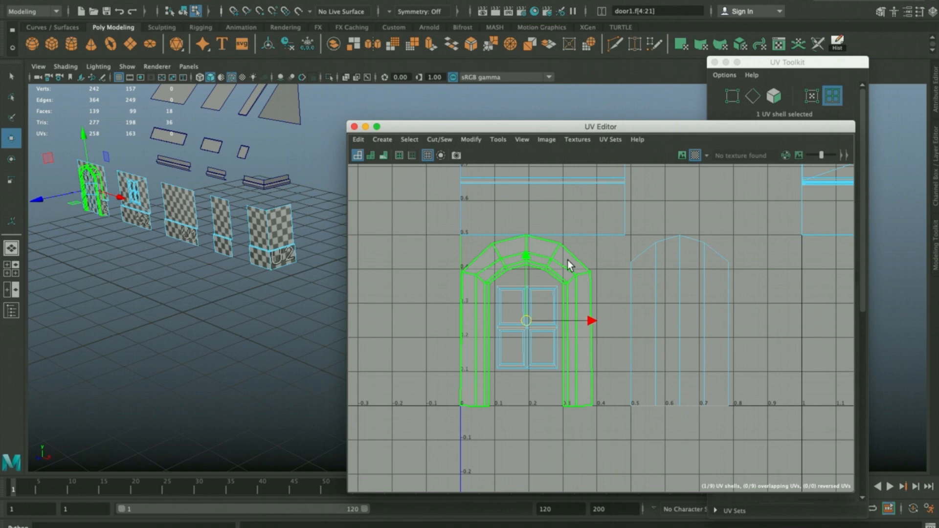
left_click(524, 322)
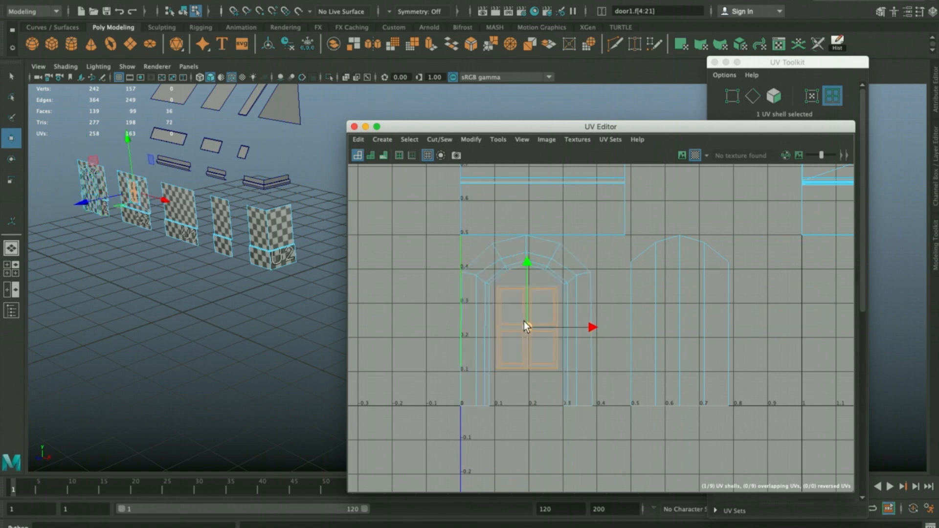
Slide the door plank shell back along U to about 0.4, close beside the arched frame shell
left_click(671, 241)
middle_click_drag(703, 311, 673, 343, "alt")
left_click_drag(673, 349, 638, 352)
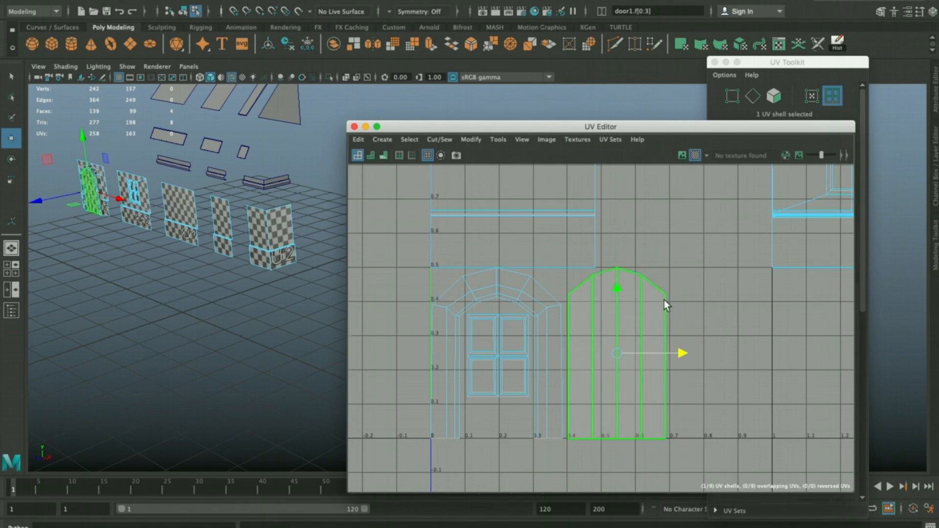
left_click(670, 299)
scroll(535, 281, "down", 5)
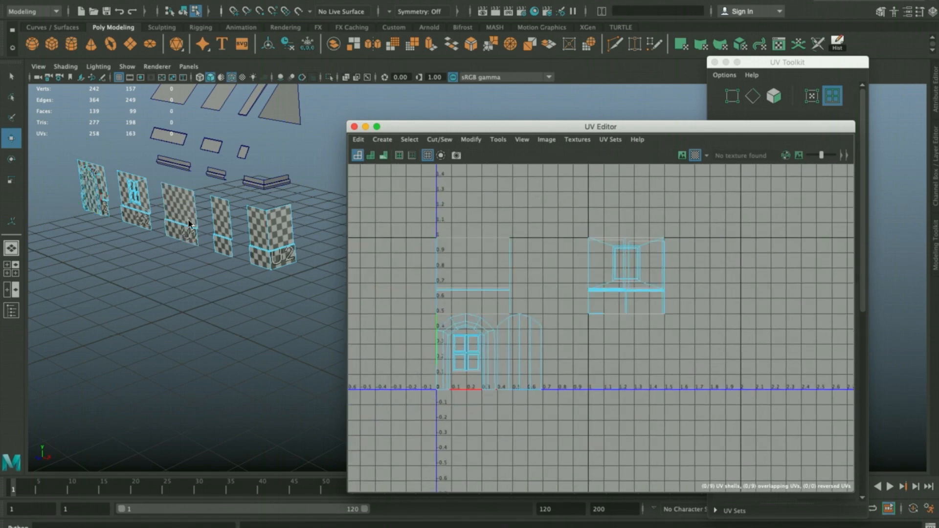
Try spreading the stacked shells apart, moving the window wall shell to U 2 and one wallCorner shell to about U 3.25
left_click(663, 264)
middle_click_drag(721, 267, 693, 264, "alt")
key("ctrl+Right")
key("ctrl+Right")
left_click(615, 259)
key("ctrl+Right")
key("ctrl+Right")
key("ctrl+Right")
left_click(585, 260)
Try moving the _wallShort_1 shell to about U 3.5 and the other wallCorner shell to U 3
middle_click_drag(585, 260, 419, 254, "alt")
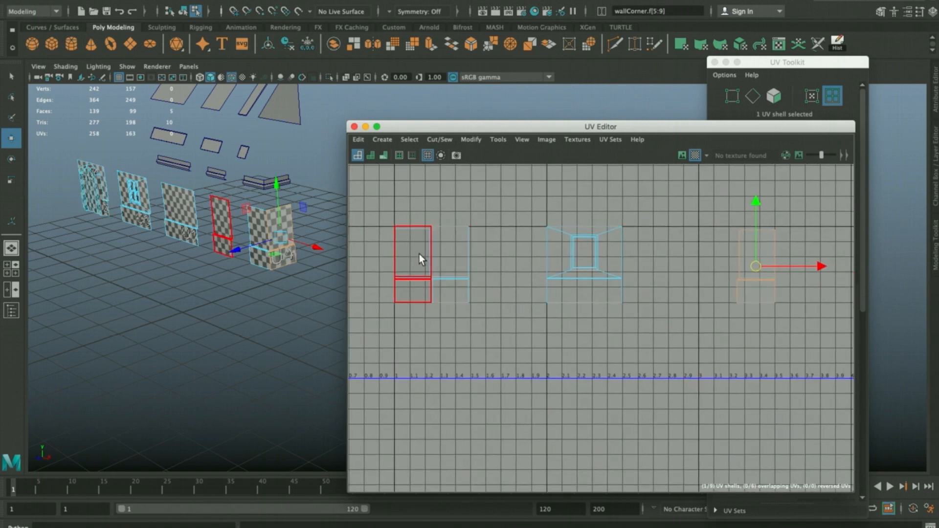
left_click(418, 254)
scroll(597, 284, "down", 2)
key("ctrl+Right")
key("ctrl+Right")
key("ctrl+Right")
left_click(656, 289)
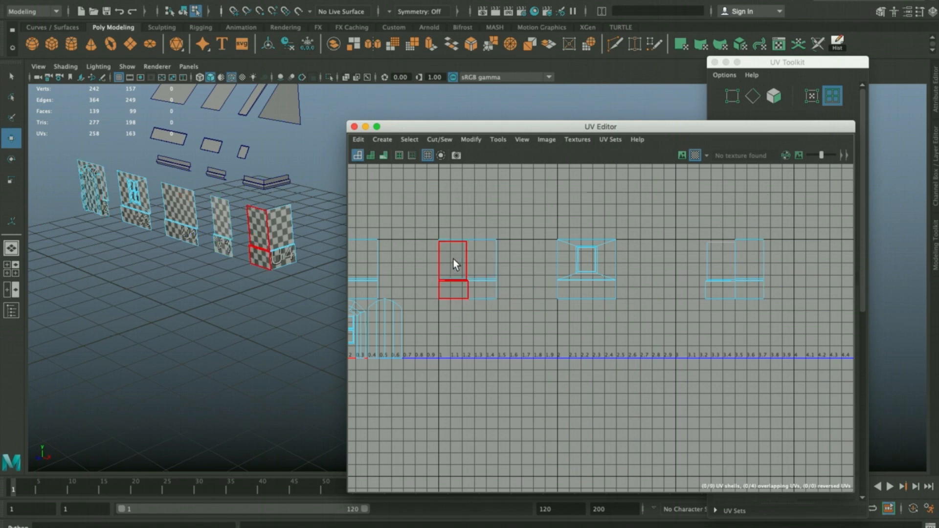
left_click(454, 260)
key("ctrl+Right")
key("ctrl+Right")
key("ctrl+Right")
key("ctrl+Right")
Try moving the _wallShort_1 shell to about U 4.5 and the wallCorner shell at U 3 to about U 3.5
left_click(759, 241)
middle_click_drag(759, 241, 621, 233, "alt")
key("ctrl+Right")
key("ctrl+Right")
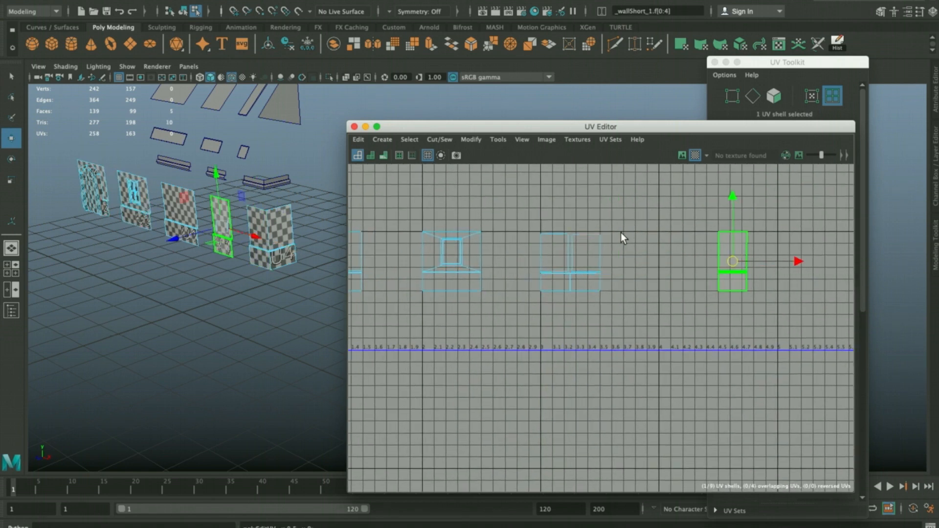
left_click(545, 258)
key("ctrl+Right")
left_click(598, 307)
key("a")
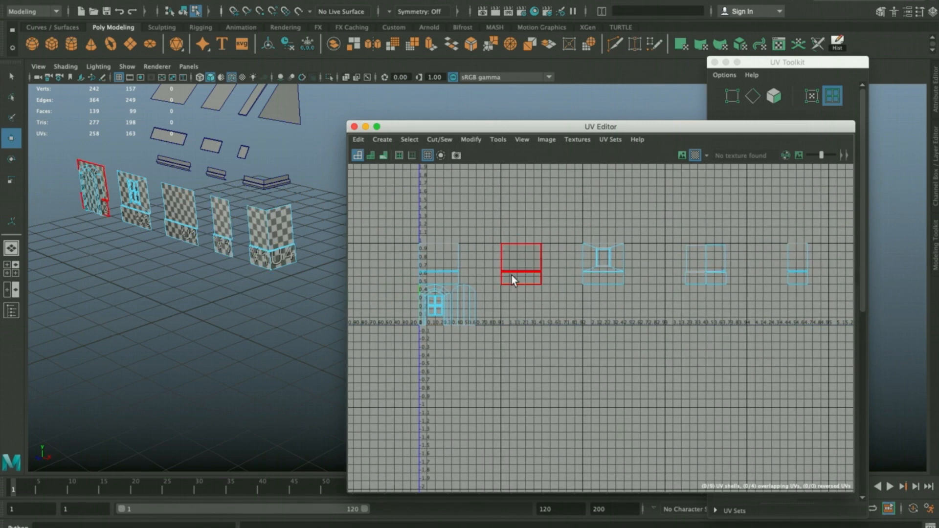
Return the window wall shell and the first separated wallCorner shell to the stack starting at U 1
left_click_drag(417, 234, 854, 333)
left_click(617, 281)
key("ctrl+z")
key("ctrl+z")
key("ctrl+z")
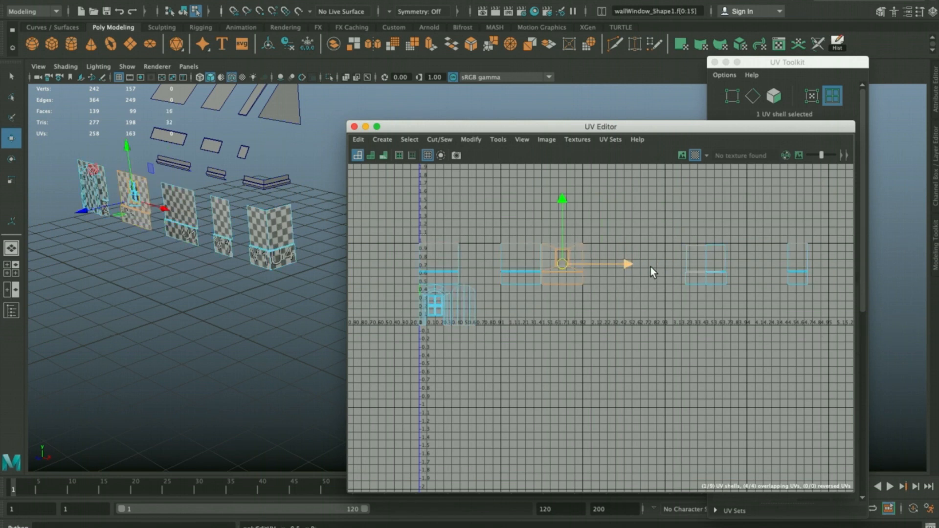
key("ctrl+z")
key("ctrl+z")
key("ctrl+z")
key("ctrl+z")
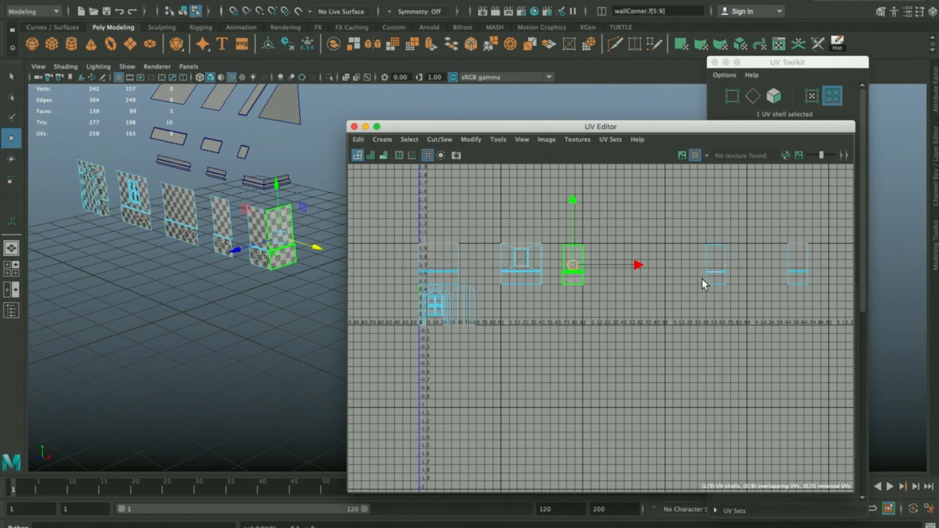
key("ctrl+z")
Return the remaining wallCorner shell and the _wallShort_1 shell to the stack at U 1
key("ctrl+z")
key("ctrl+z")
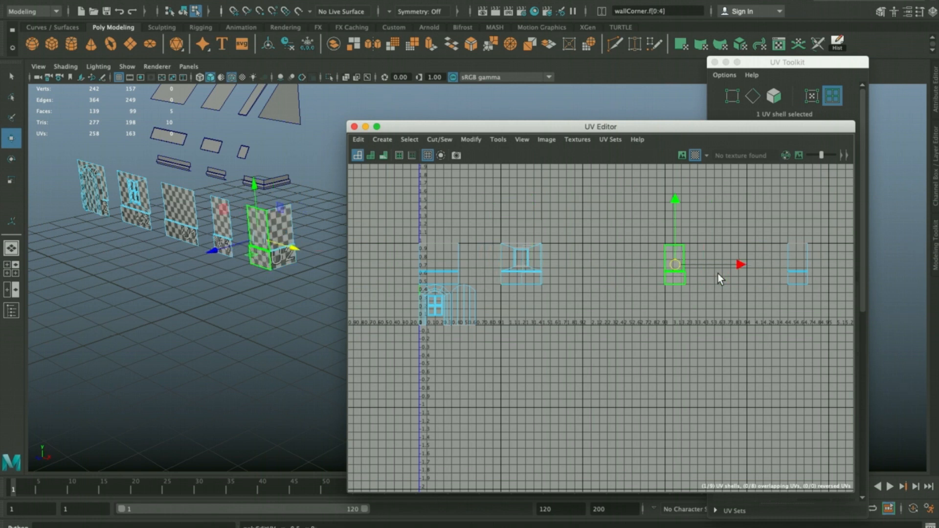
left_click(796, 264)
key("ctrl+z")
key("ctrl+z")
key("ctrl+z")
key("ctrl+z")
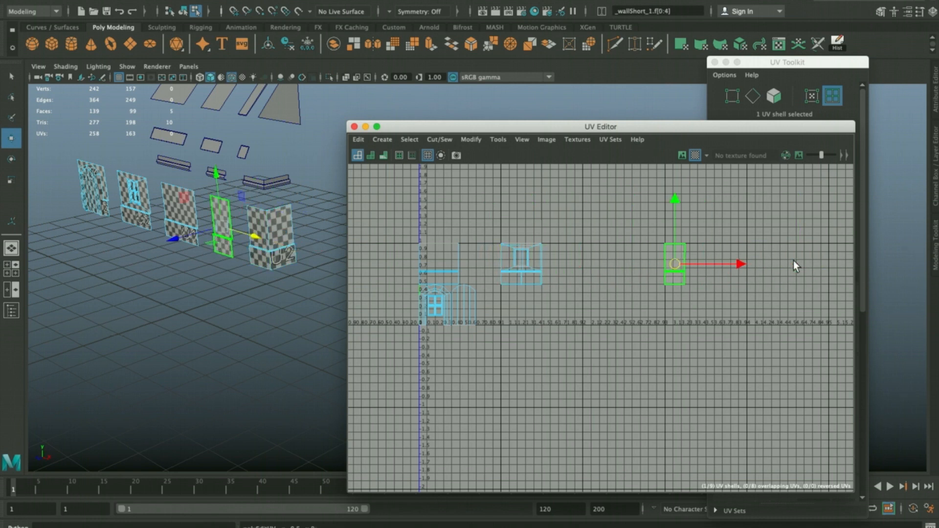
key("ctrl+z")
Return to object selection and select all six wall, door and window objects
key("a")
right_click_drag(214, 227, 229, 210)
left_click_drag(255, 218, 293, 204, "alt")
left_click_drag(318, 175, 33, 268)
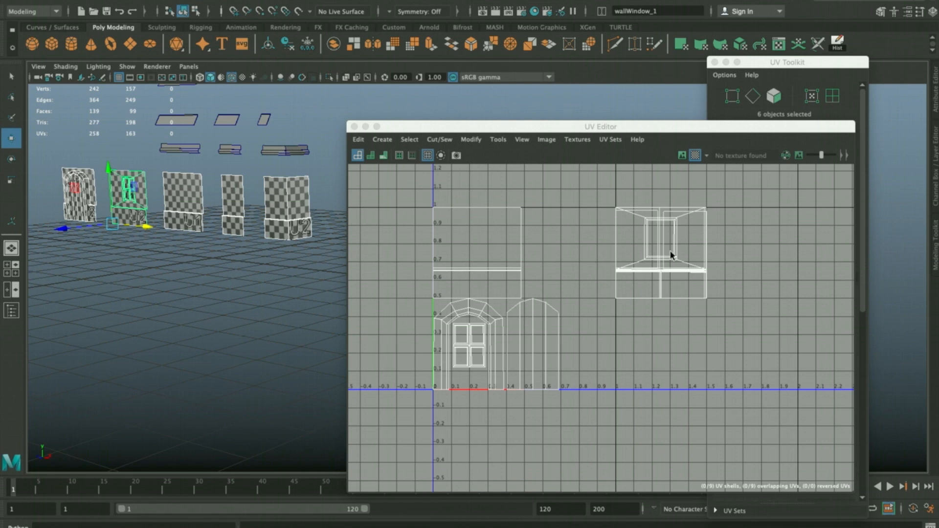
Add the three trim objects to the selection and move their UV shells straight down below V 0
left_click_drag(300, 208, 143, 204, "alt")
key("q")
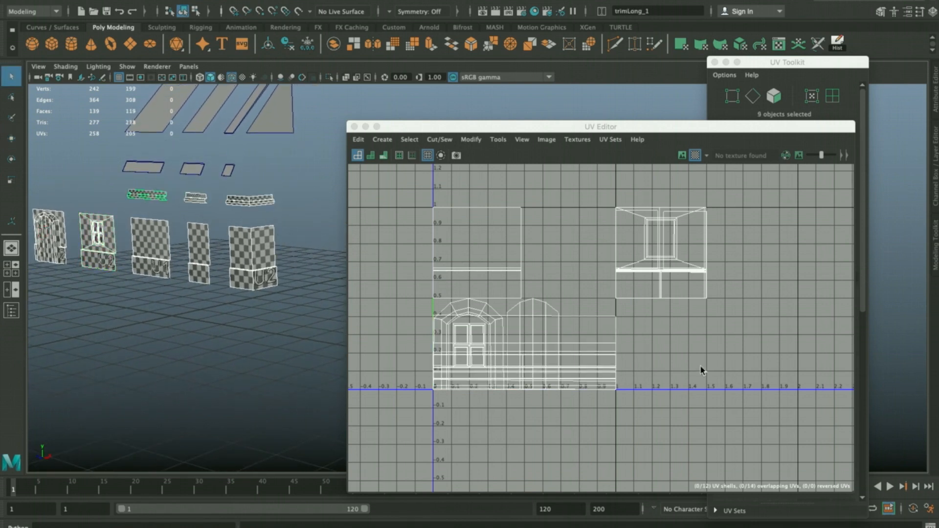
right_click_drag(685, 380, 634, 382)
left_click_drag(622, 329, 592, 392)
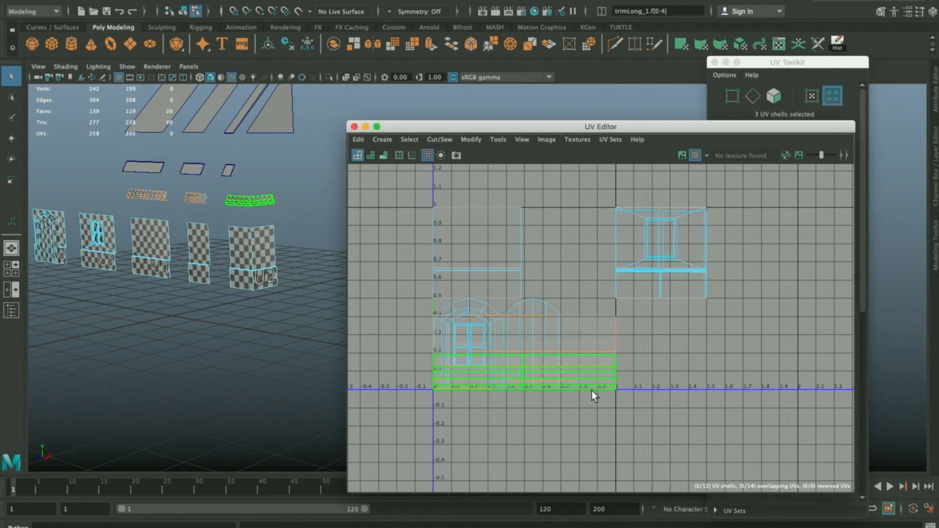
key("w")
left_click_drag(524, 306, 527, 385)
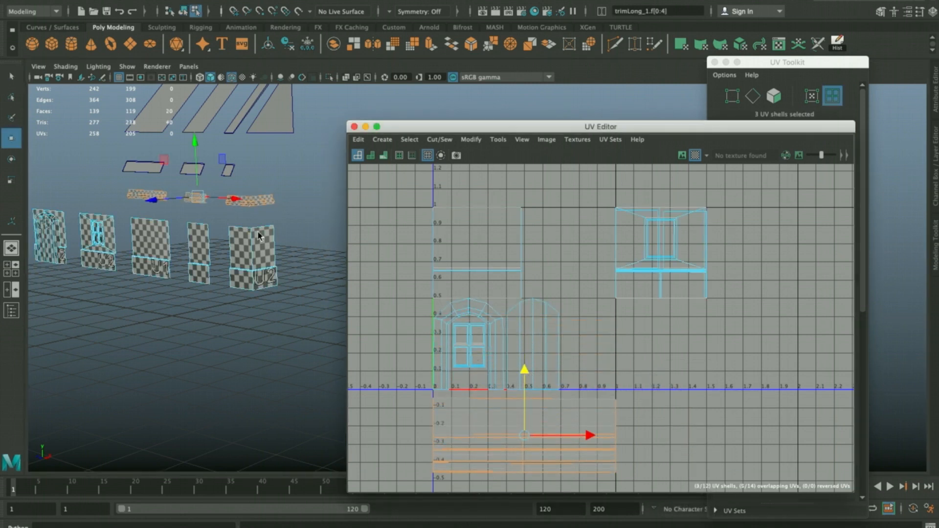
Separate the stacked trim shells, moving trimLong_2 past the U 0 line and trimCorner_1 above the trimLong_1 shell
key("f")
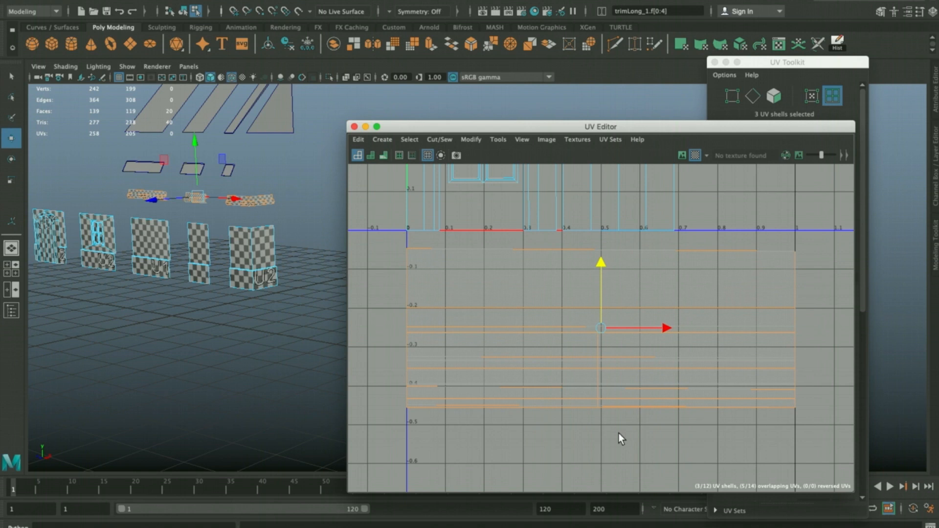
scroll(618, 433, "down", 2)
left_click(667, 331)
scroll(667, 335, "down", 3)
left_click_drag(679, 288, 472, 311)
left_click(604, 372)
left_click_drag(623, 374, 625, 325)
Set the trimLong_2 shell's pivot on its lower inner corner and snap it to the trimLong_1 shell's corner at U 0
left_click(456, 365)
middle_click_drag(458, 364, 494, 355, "alt")
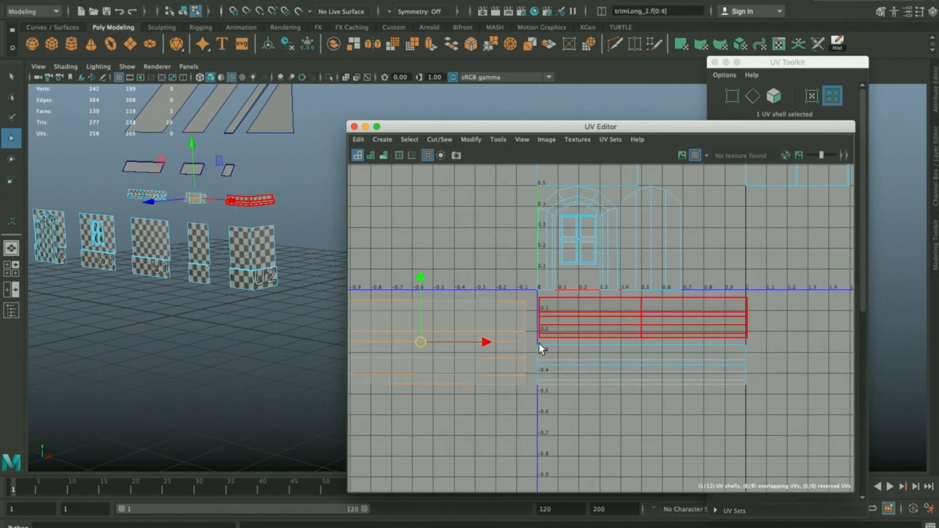
left_click_drag(427, 343, 527, 384)
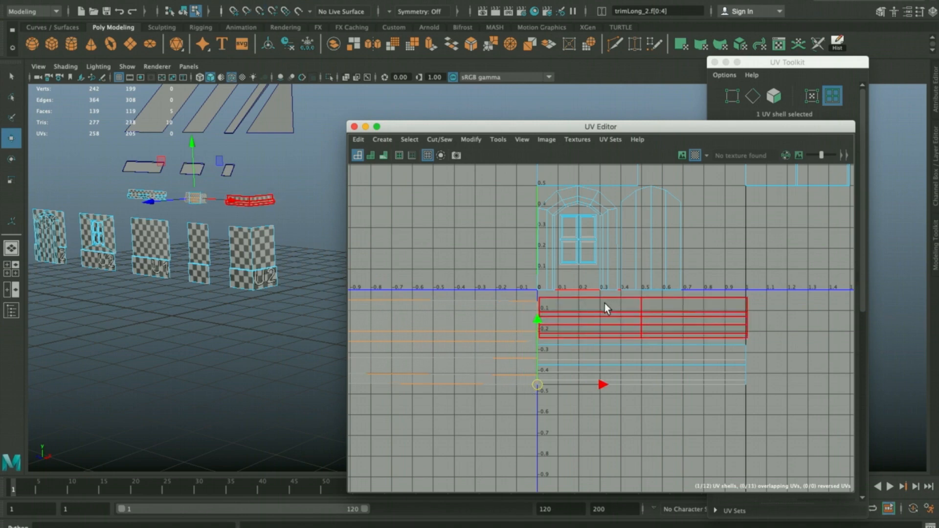
right_click_drag(539, 311, 666, 351, "alt")
middle_click_drag(589, 333, 611, 303, "alt")
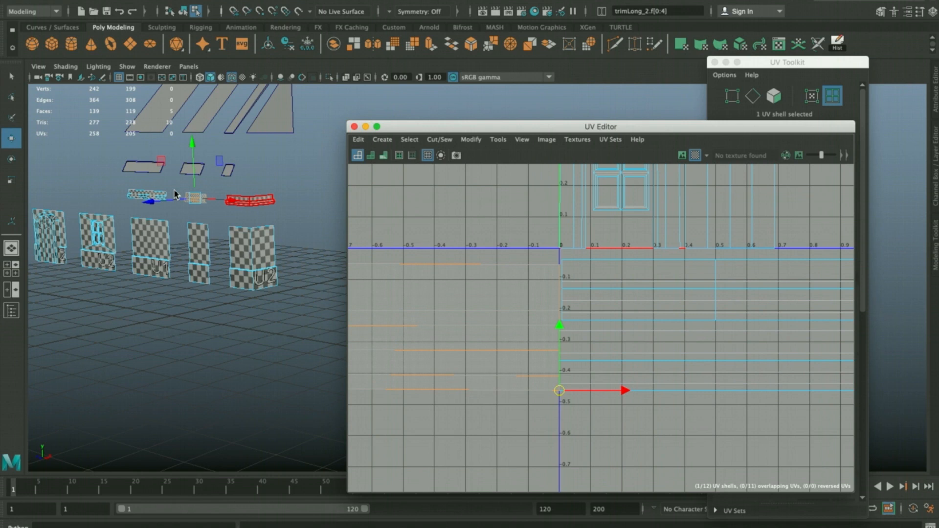
middle_click_drag(591, 339, 604, 323, "alt")
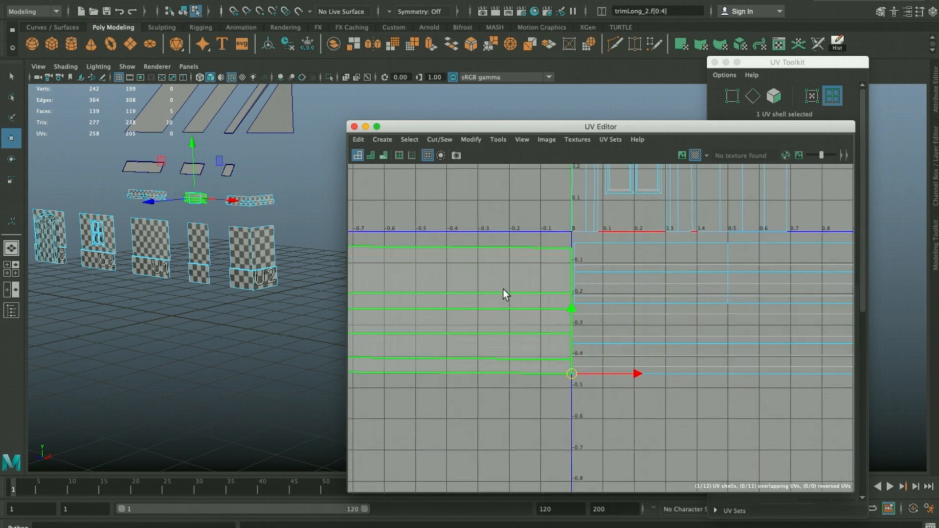
Scale the trimLong_2 shell about its snapped corner to about half size, matching the trimLong_1 shell's height
key("r")
scroll(598, 369, "up", 3)
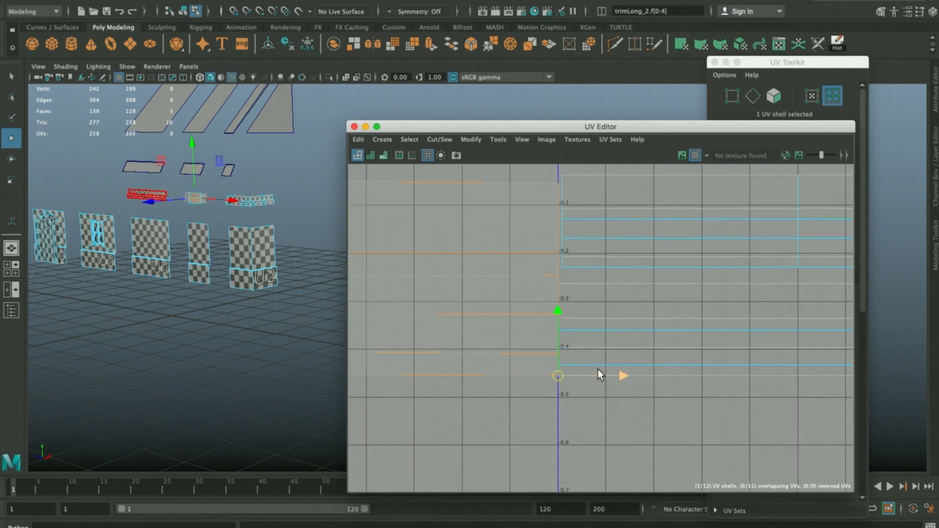
middle_click_drag(438, 314, 505, 310, "alt")
key("d")
left_click_drag(396, 275, 606, 380)
scroll(674, 380, "down", 4)
scroll(742, 381, "down", 3)
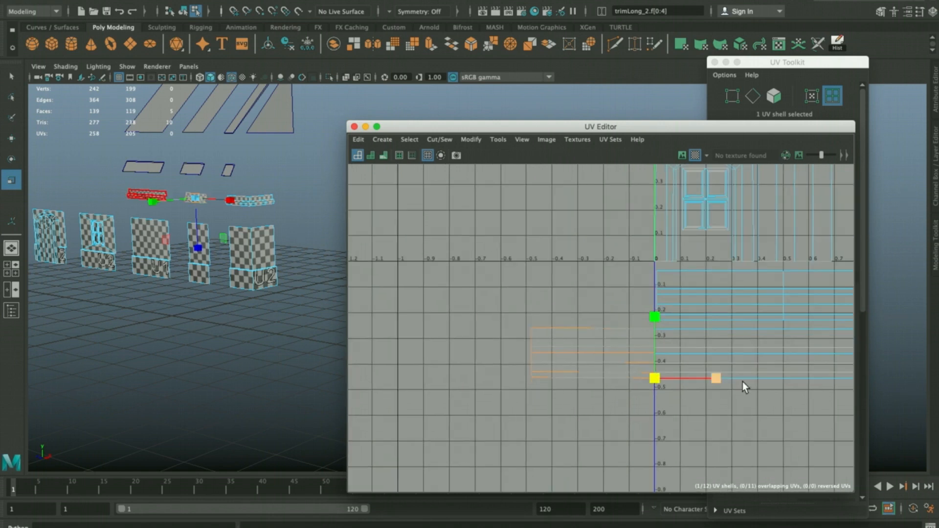
Snap the trimLong_2 shell onto the trimLong_1 shell so their lower corners meet at U 1
middle_click_drag(743, 382, 554, 350, "alt")
key("w")
key("v")
left_click_drag(507, 351, 673, 357)
Select the trimCorner_1 shell and place its pivot exactly on its lower-right corner
left_click(629, 300)
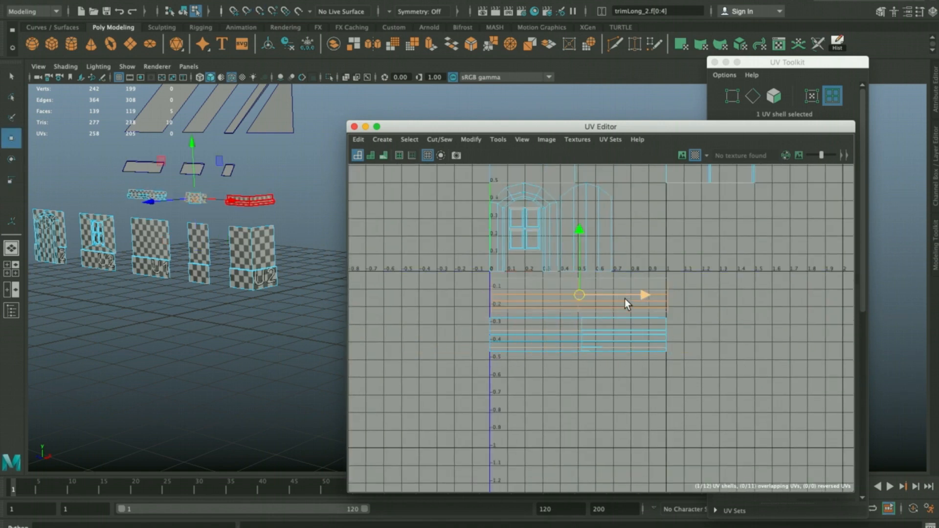
key("d")
left_click_drag(578, 298, 677, 307)
right_click_drag(676, 308, 779, 356, "alt")
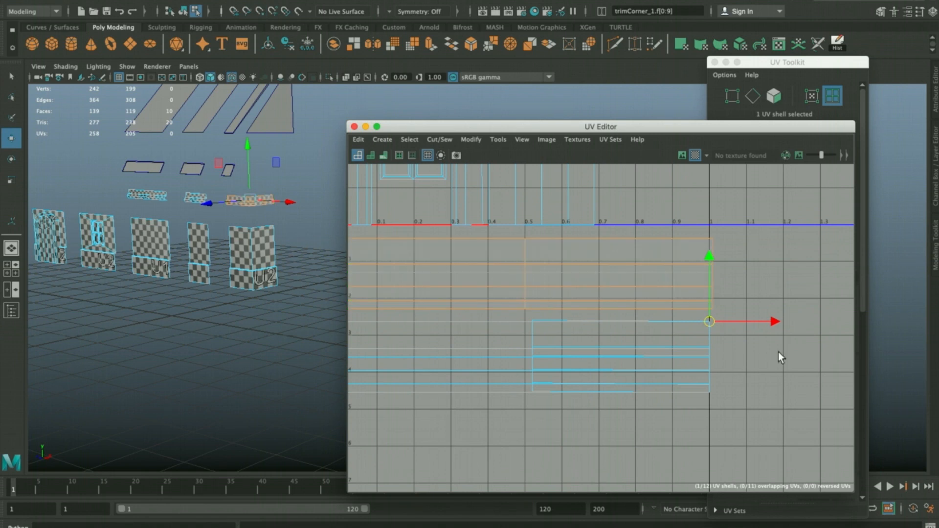
left_click(700, 305)
left_click_drag(673, 311, 717, 313)
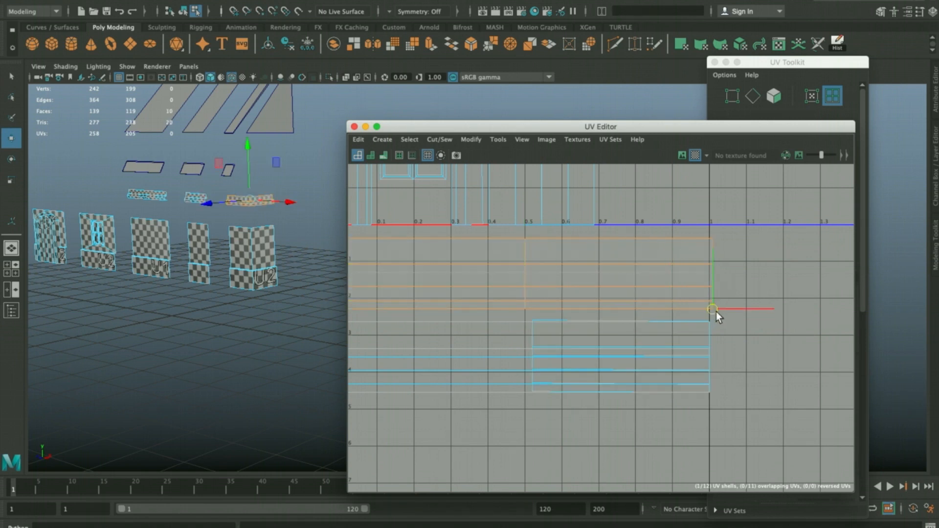
key("v")
left_click_drag(718, 375, 714, 306)
middle_click_drag(732, 330, 732, 333, "alt")
key("v")
mouse_move(716, 313)
left_mouse_down()
mouse_move(713, 321)
mouse_move(715, 312)
left_mouse_up()
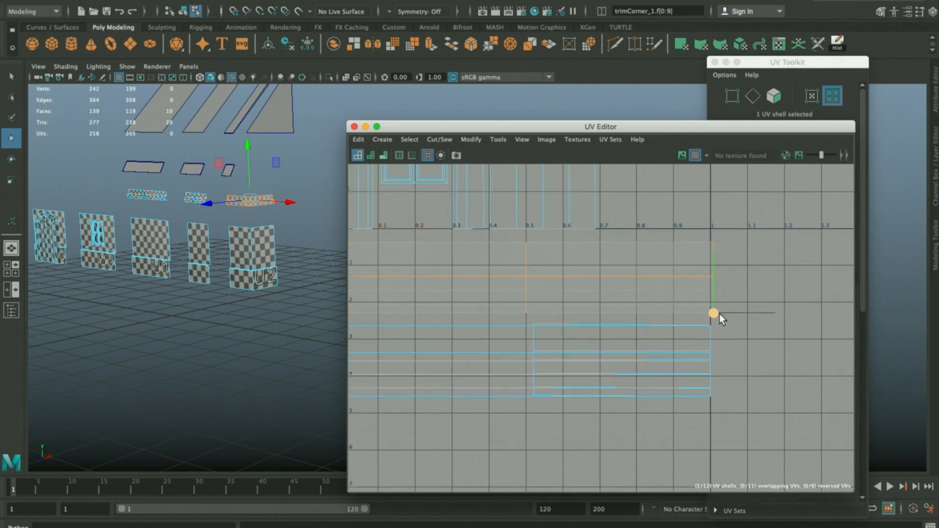
Snap the trimCorner_1 shell by its lower-right corner onto the stacked trim shells' corner at U 1
key("d")
left_click(714, 326)
key("v")
left_click_drag(714, 313, 710, 396)
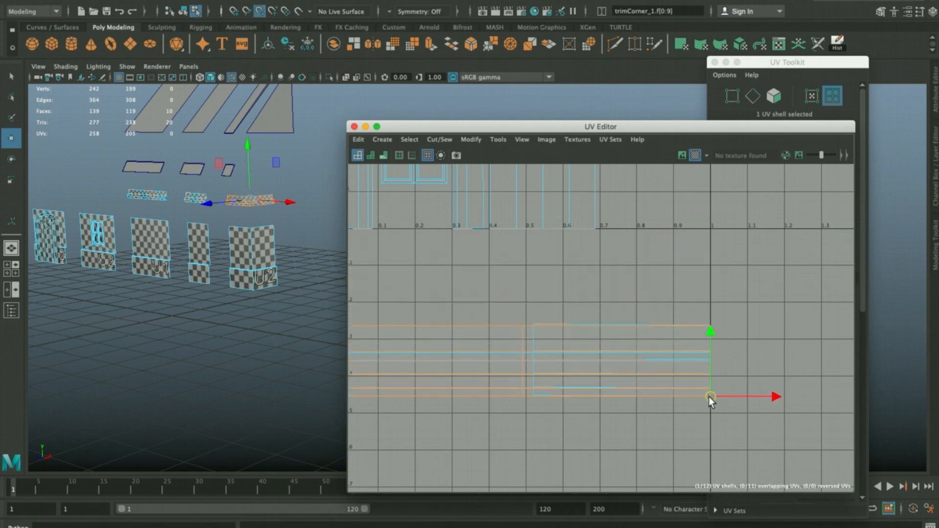
Rotate all three stacked trim shells 90 degrees and move them upright into the texture tile at about U 0.7 to 0.9
scroll(734, 335, "down", 5)
left_click_drag(745, 293, 631, 360)
scroll(572, 384, "down", 5)
middle_click_drag(692, 348, 628, 383, "alt")
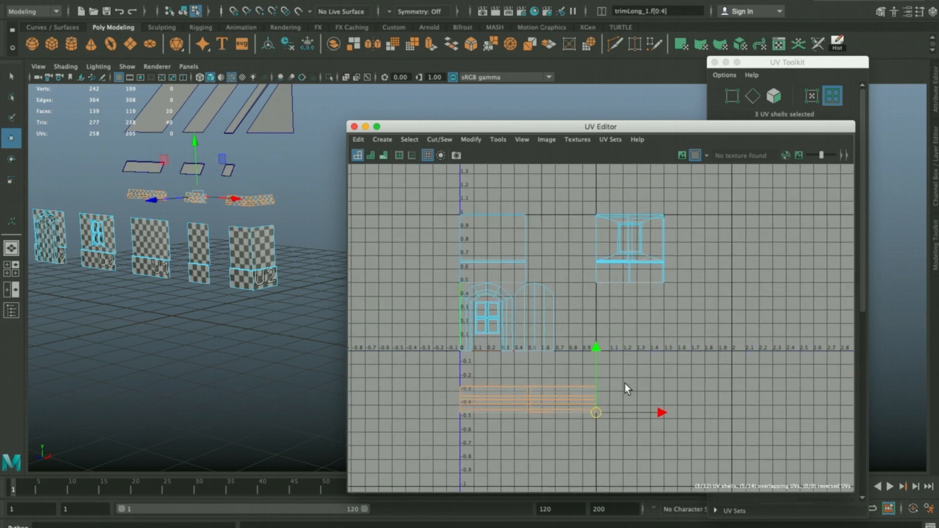
key("e")
left_click_drag(570, 348, 622, 434)
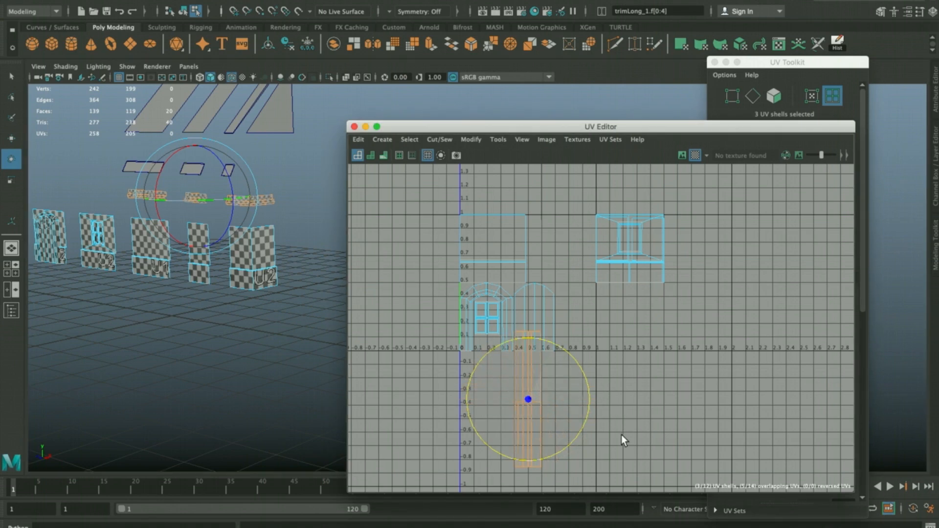
key("w")
left_click_drag(528, 398, 570, 276)
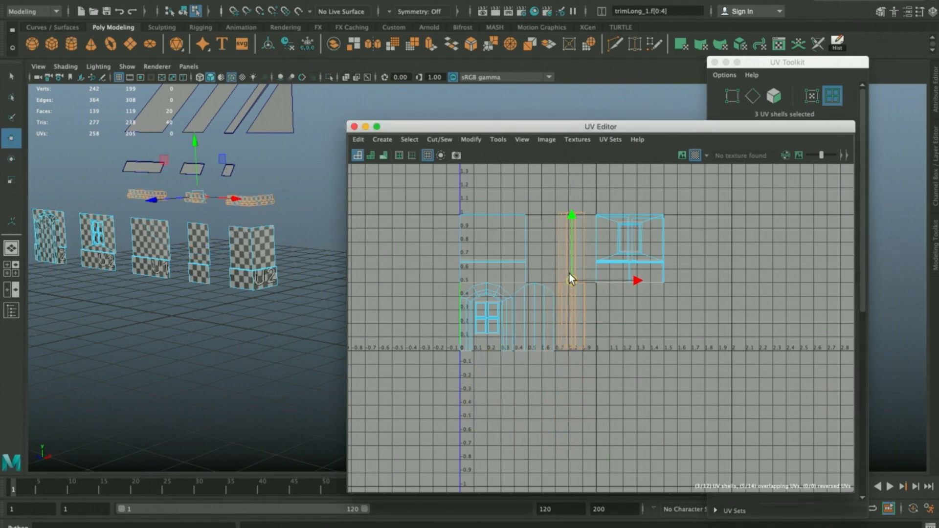
scroll(597, 324, "up", 3)
left_click(620, 338)
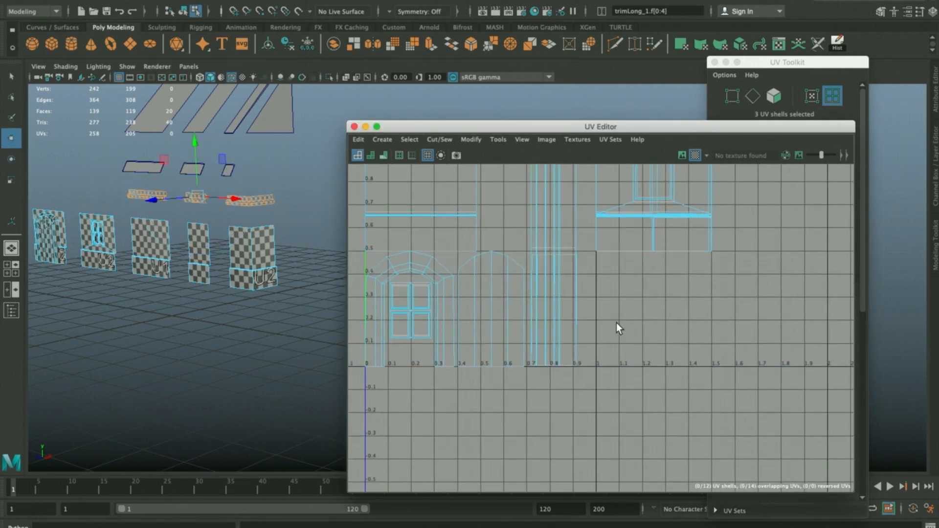
middle_click_drag(621, 338, 632, 412, "alt")
left_click(608, 309)
left_click(585, 268)
left_click(547, 239)
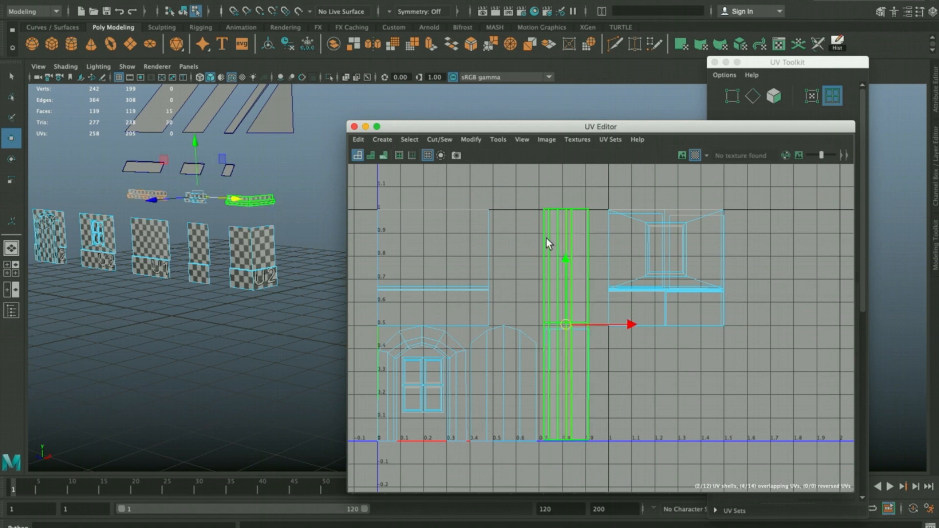
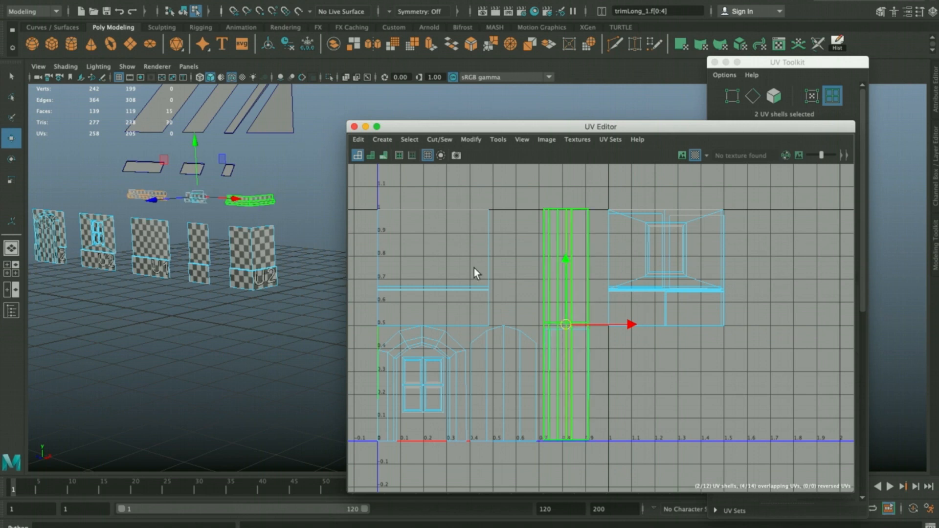
left_click(460, 221)
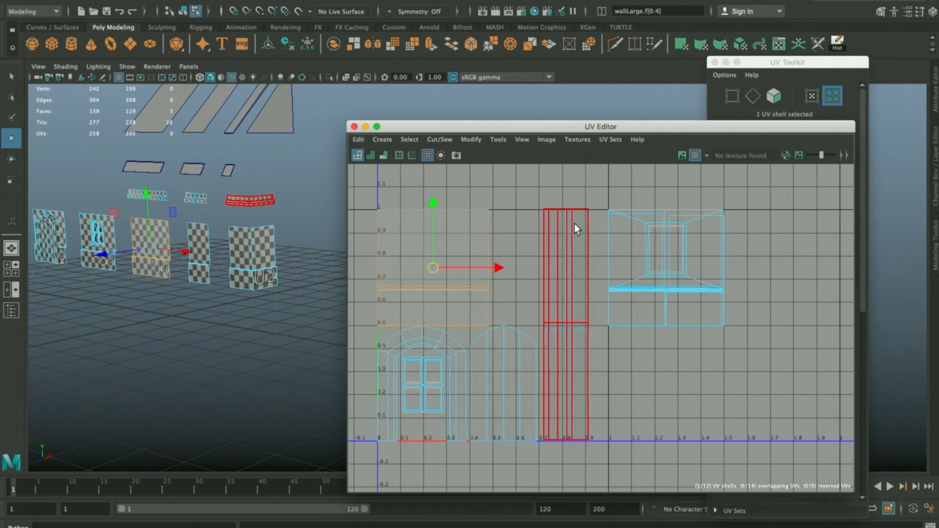
Try scaling the upright trim shells about their centre and undo the change
left_click(574, 333)
key("r")
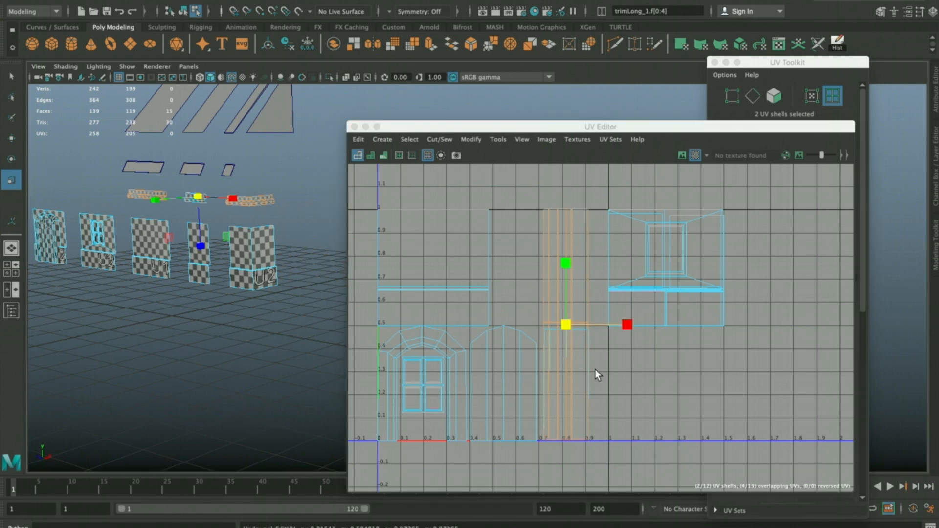
left_click(562, 328)
left_click(572, 341)
middle_click_drag(571, 342, 543, 344)
key("super+z")
Set the three trim shells' pivot on their upper-left corner and scale them to about half size
key("d")
key("v")
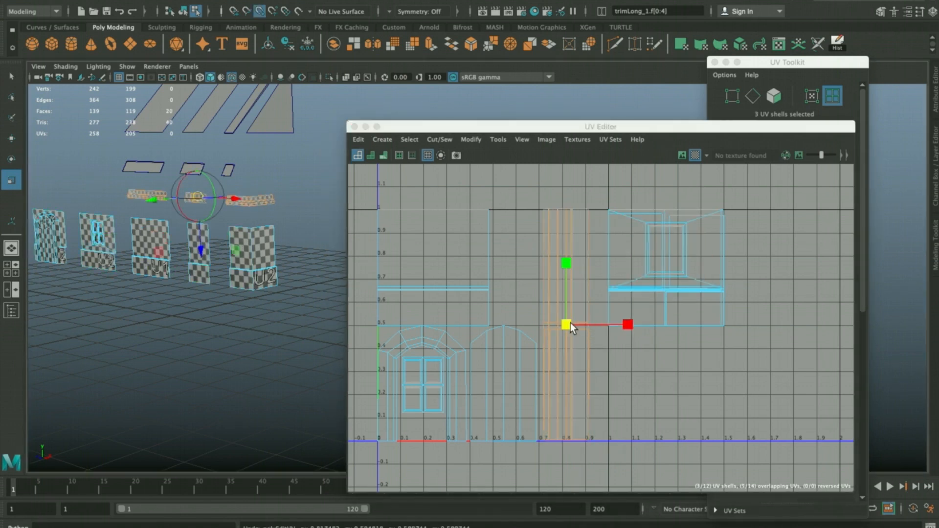
left_click_drag(568, 324, 544, 216)
key("super+z")
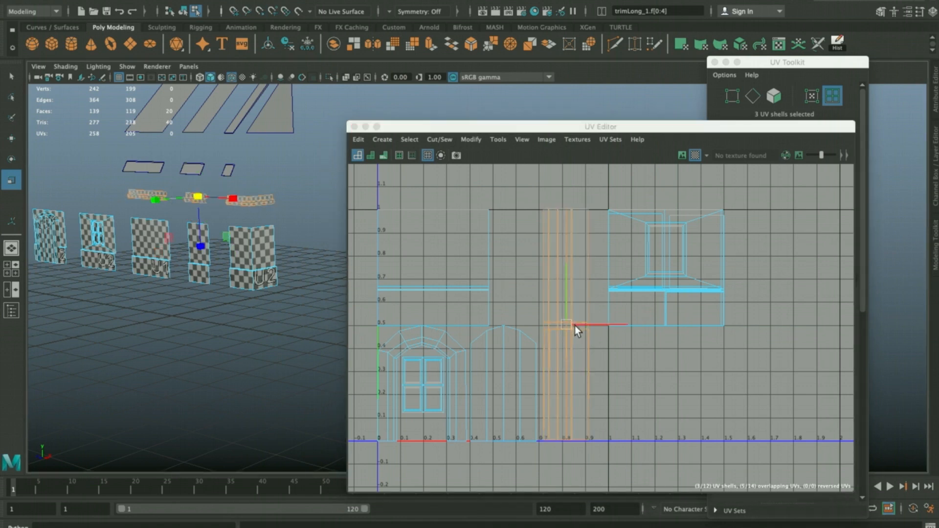
left_click_drag(568, 324, 513, 219)
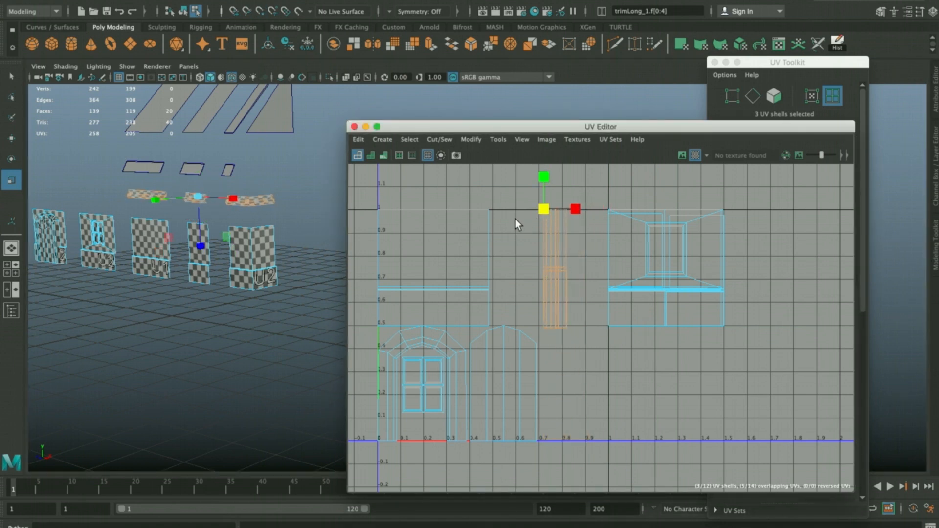
Move the scaled trim shells beside the wallLarge shell, at about U 0.5 to 0.6
key("w")
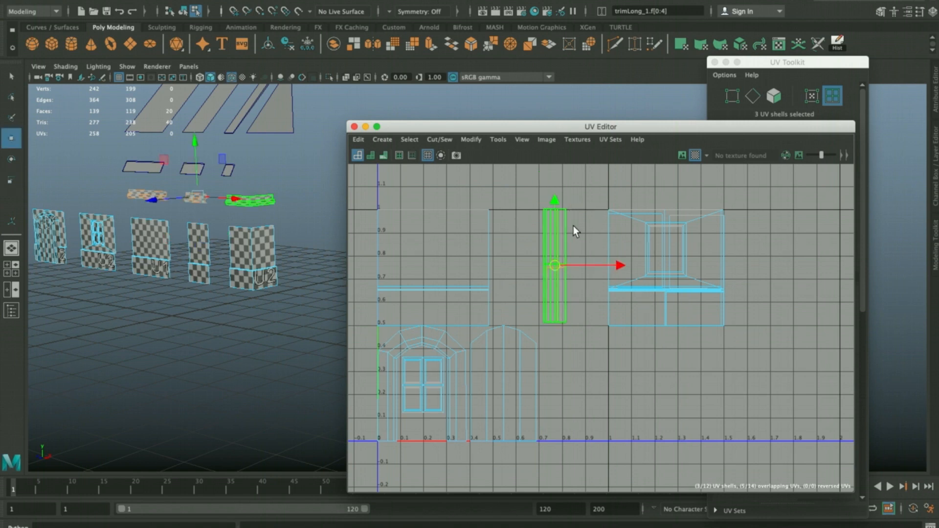
left_click_drag(620, 265, 570, 271)
left_click(528, 274)
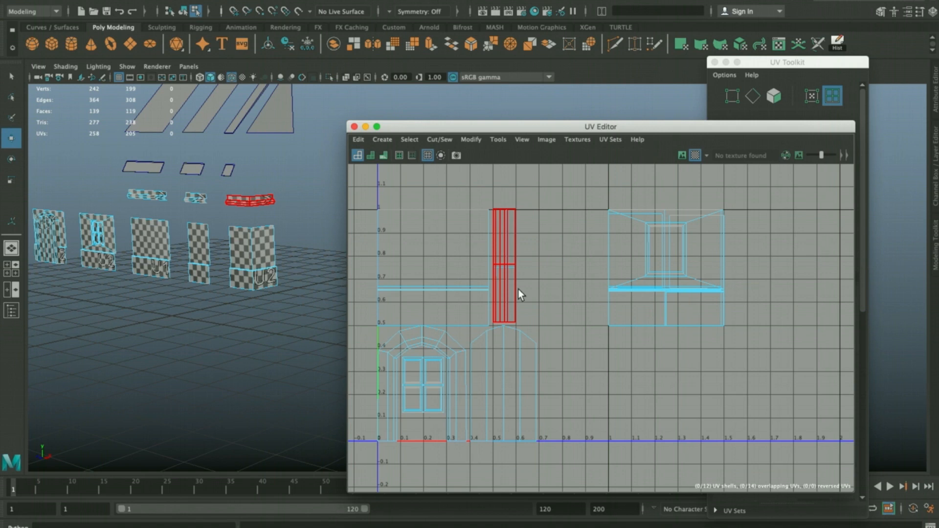
Move the trimLong_1 and trimLong_2 shells one tile across to about U 1.5, beside the stacked wall shells
left_click(498, 273)
key("g")
key("g")
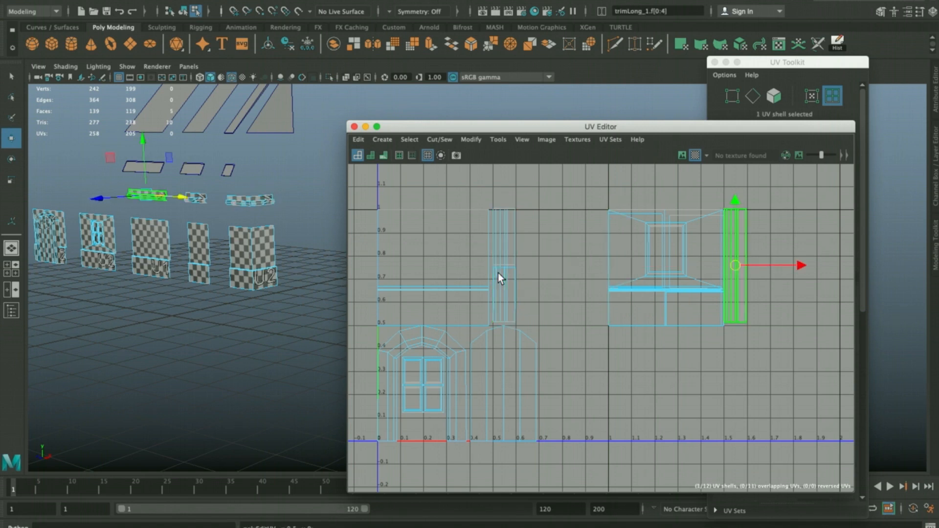
left_click(504, 313)
key("g")
key("g")
left_click(764, 181)
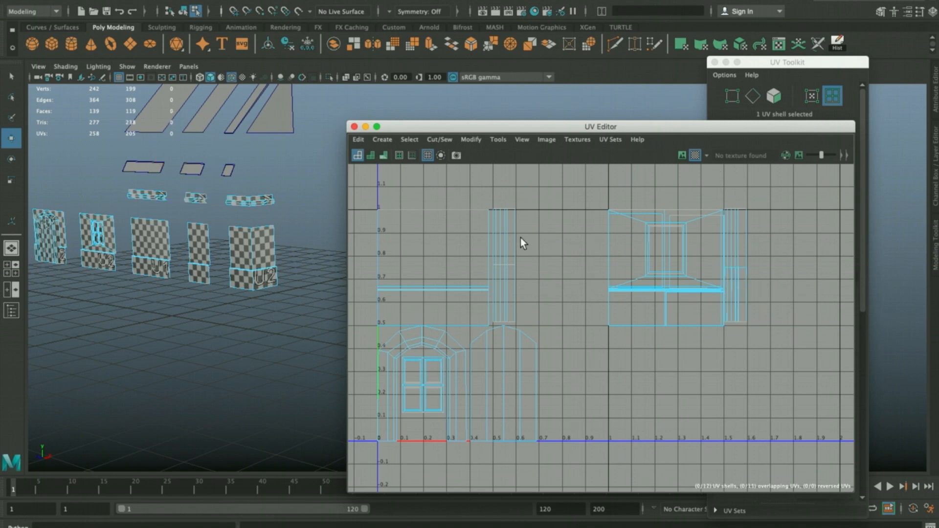
Try moving the trimLong_1 shell from the neighbouring tile back to about U 0.5
left_click(503, 234)
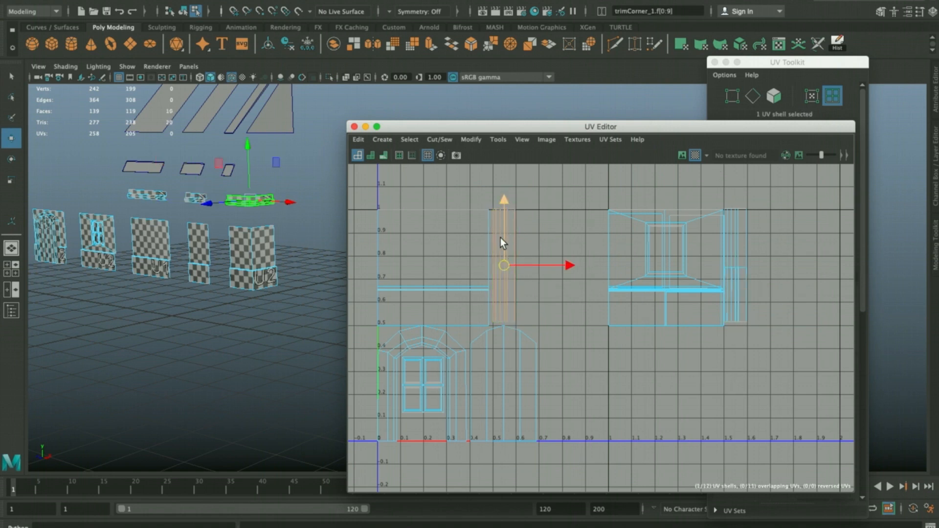
left_click(744, 226)
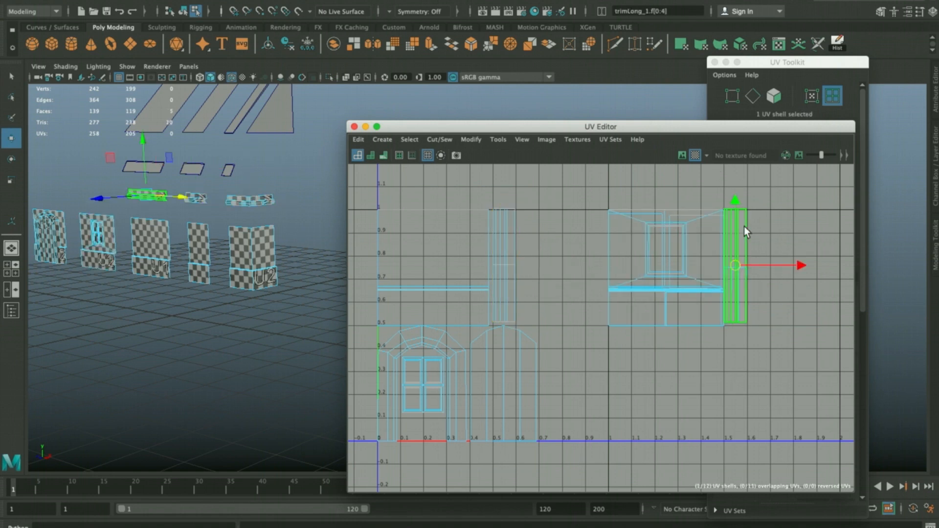
key("g")
key("g")
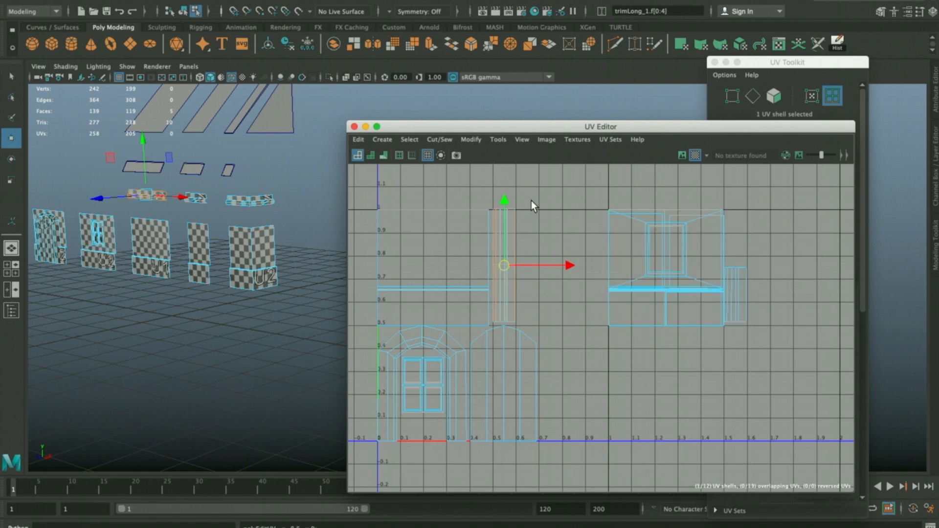
Undo the trim shell moves and place the trimCorner_1 and trimLong_2 shells at about U 1.5, keeping trimLong_1 at U 0.5
key("ctrl+z")
key("ctrl+z")
key("ctrl+z")
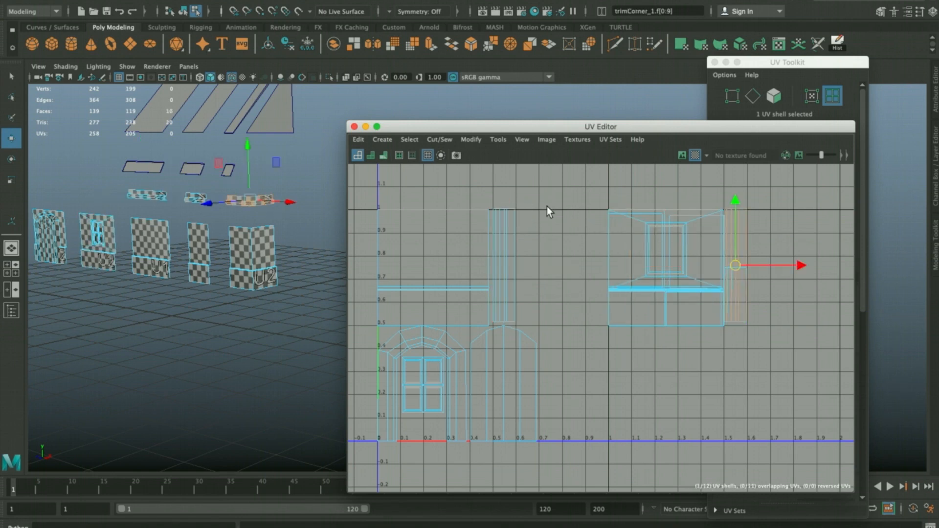
key("ctrl+z")
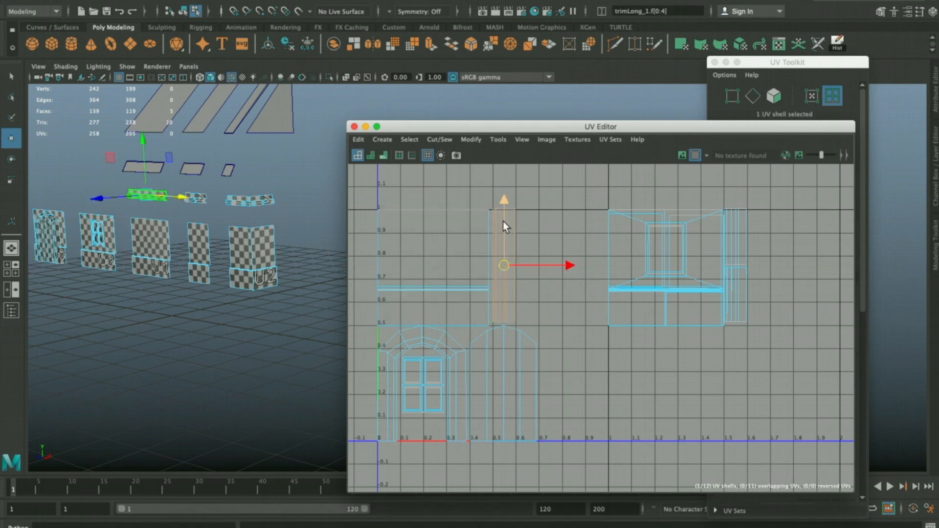
Clear the shell selection and select the wall and trim objects together with roofLarge_1 and roofSmall_1
left_click(265, 203)
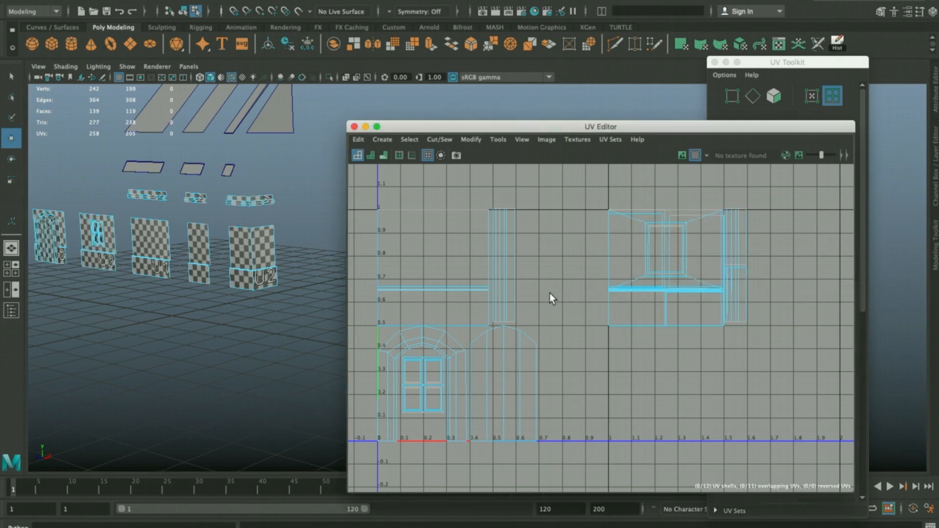
left_click(512, 217)
left_click_drag(770, 186, 731, 347)
left_click(698, 374)
scroll(263, 282, "up", 3)
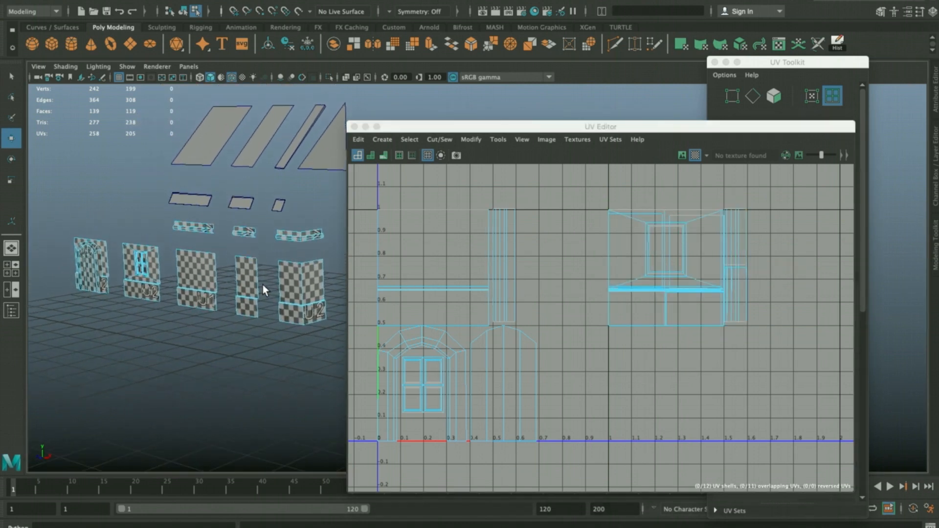
scroll(263, 281, "down", 2)
right_click_drag(306, 257, 322, 249)
left_click_drag(320, 242, 49, 348)
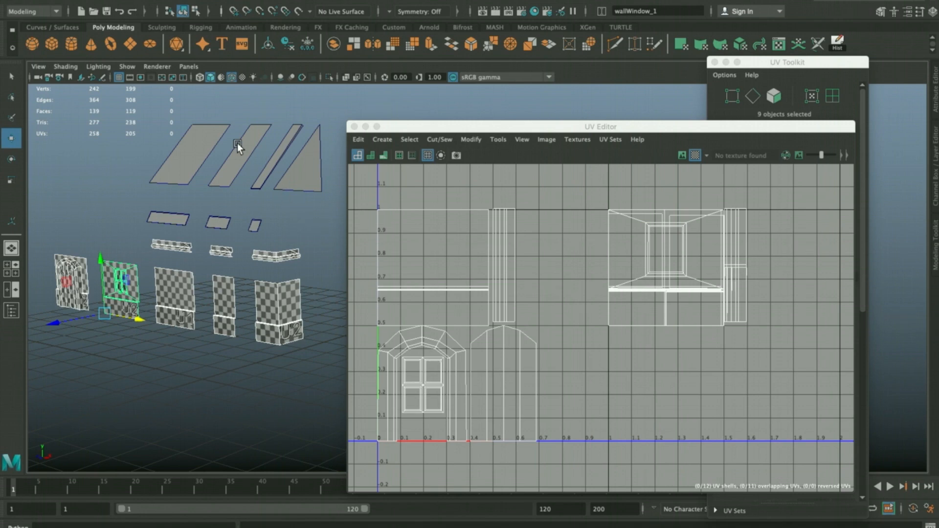
left_click_drag(205, 151, 249, 158, "shift")
left_click_drag(271, 217, 81, 196, "alt")
middle_click_drag(81, 196, 269, 217, "alt")
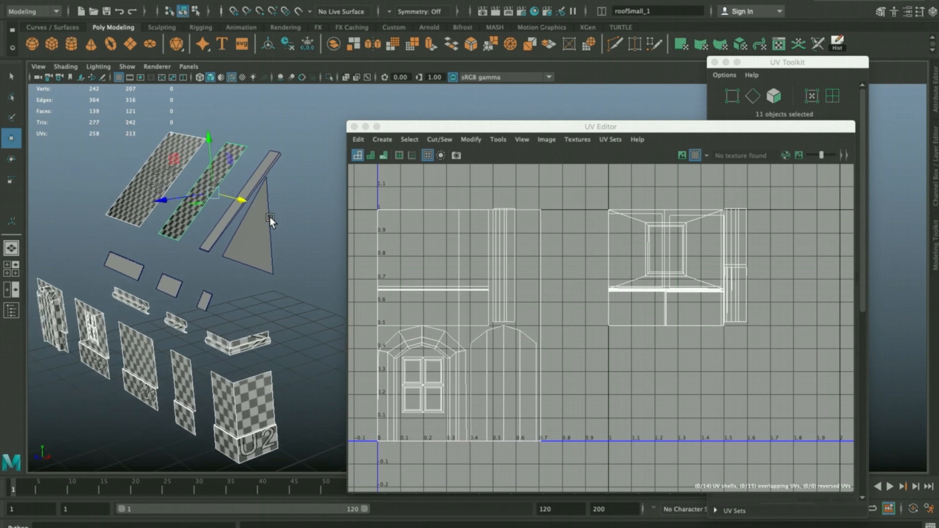
Select only roofLarge_1 and roofSmall_1 and move their UV shells one full tile in the negative U direction
left_click(179, 157)
left_click(216, 177, "shift")
scroll(492, 262, "down", 3)
right_click_drag(493, 260, 501, 252)
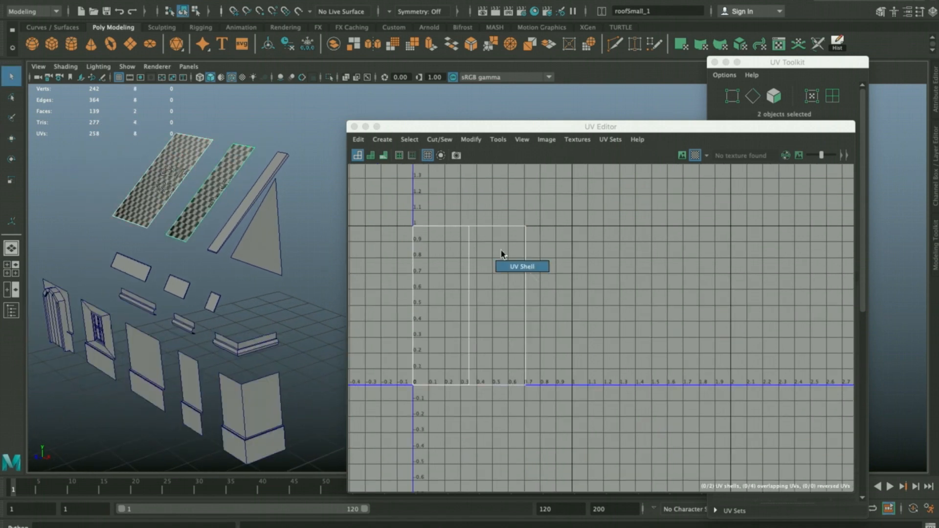
left_click(432, 259)
key("alt+Left")
key("alt+Left")
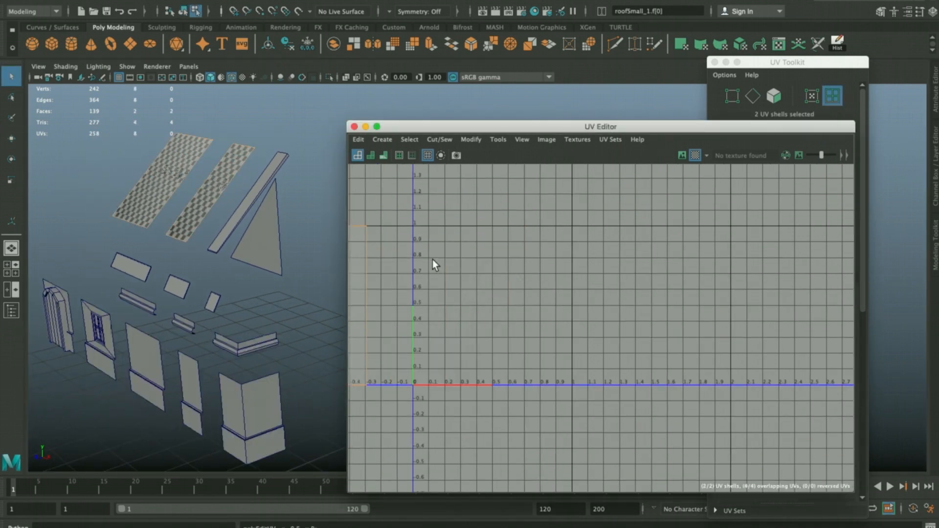
middle_click_drag(433, 260, 582, 228, "alt")
scroll(264, 235, "down", 3)
middle_click_drag(290, 207, 227, 185, "alt")
key("F8")
left_click_drag(284, 273, 123, 383)
right_click_drag(540, 341, 489, 322)
middle_click_drag(677, 271, 667, 270, "alt")
left_click_drag(685, 130, 526, 90)
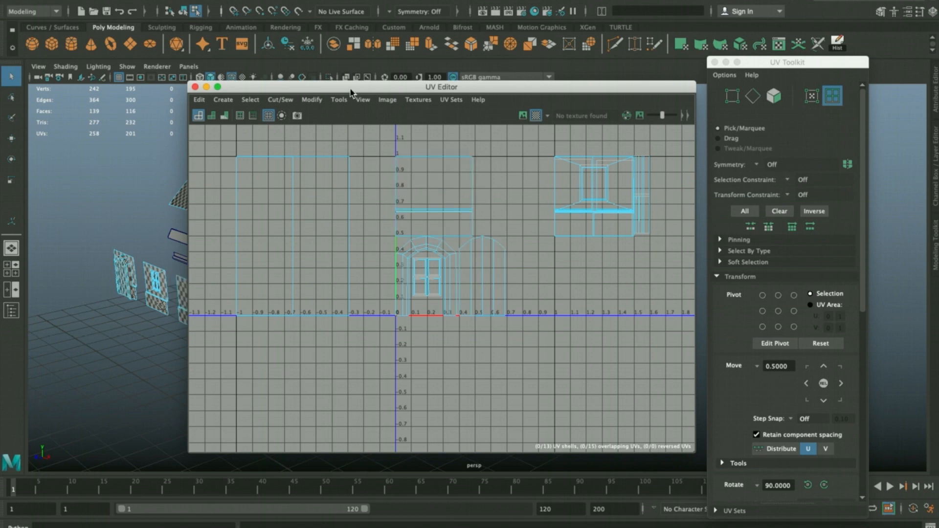
Select all wall, trim and both roof objects, including trimLong_1, and switch to UV shell selection
left_click_drag(350, 90, 494, 170)
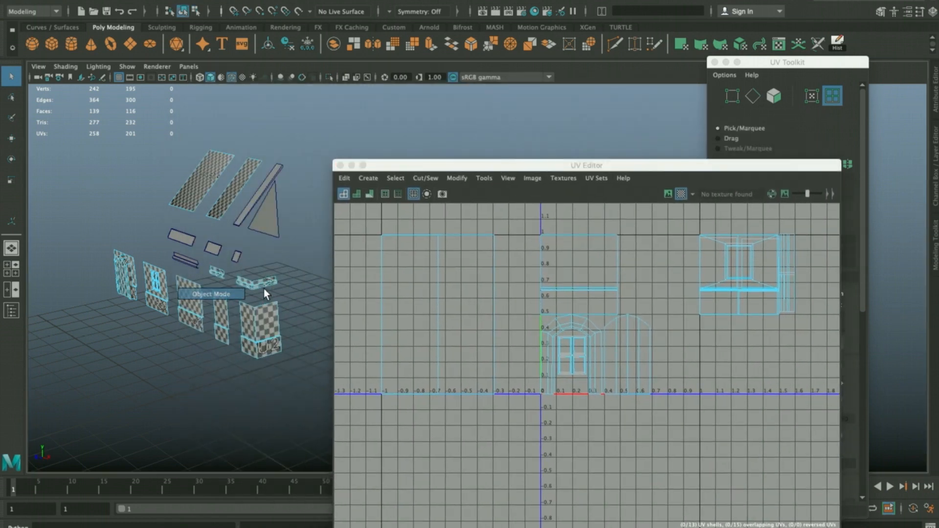
left_click(252, 263)
left_click_drag(315, 269, 108, 378)
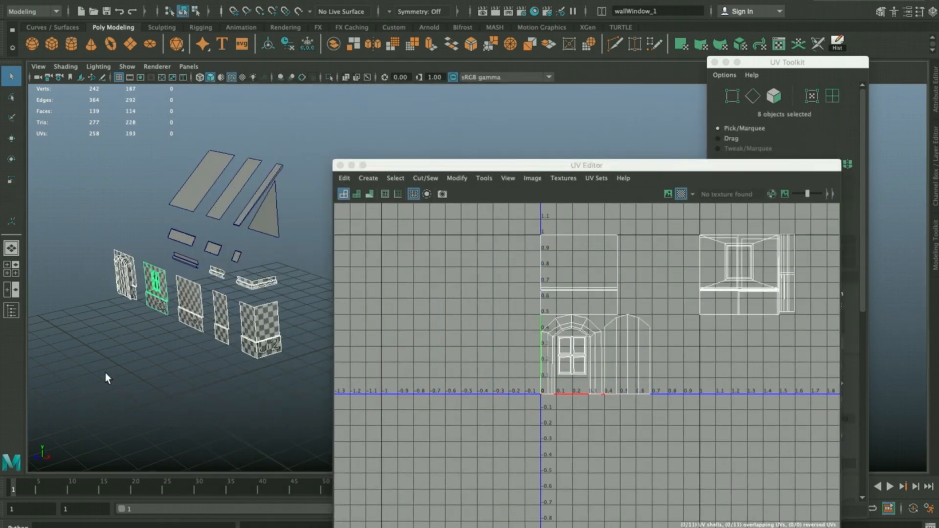
left_click(186, 261, "shift")
left_click_drag(607, 165, 504, 116)
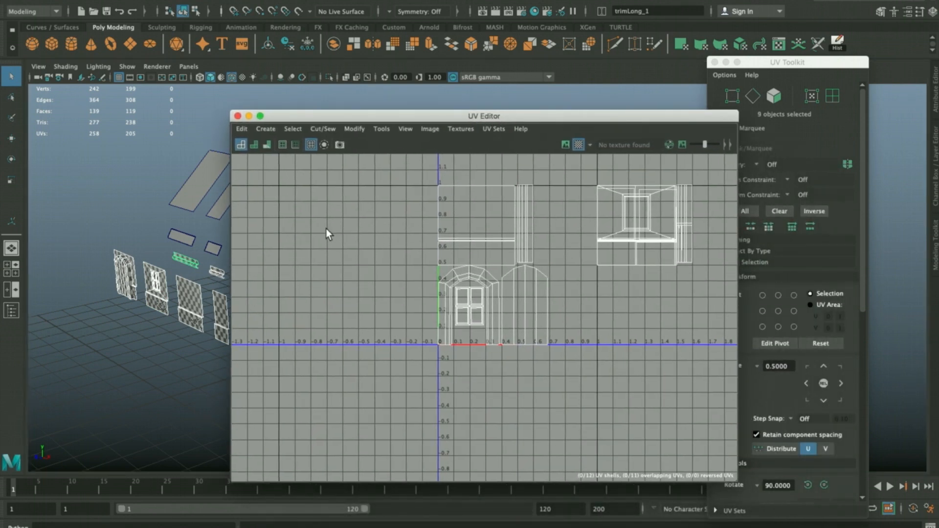
left_click(194, 186, "shift")
right_click_drag(388, 241, 369, 227)
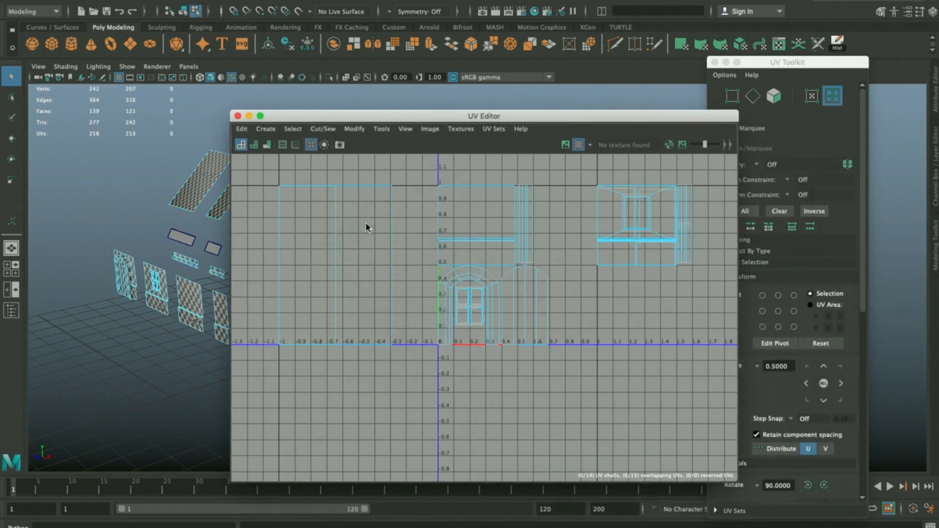
Lay out the roofLarge_1 and roofSmall_1 shells one at a time with the packing region set to Top right
left_click(368, 224)
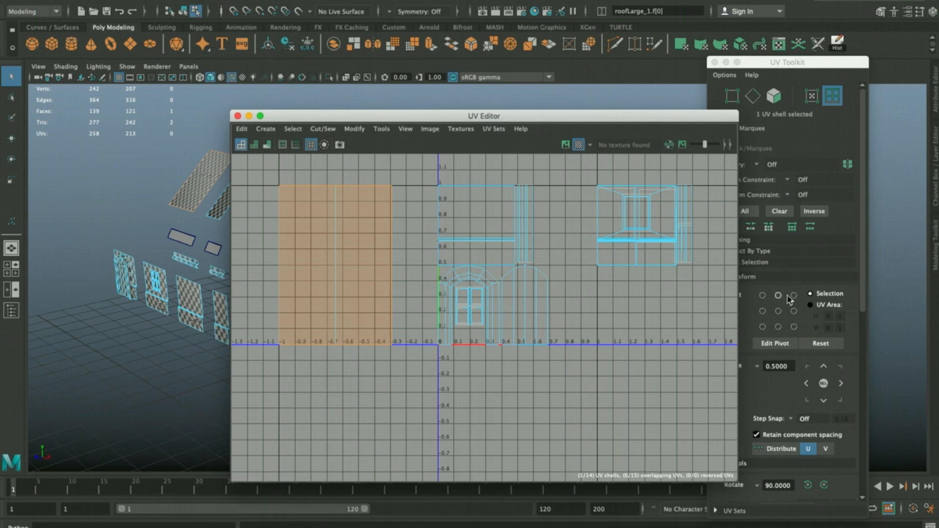
scroll(774, 284, "down", 10)
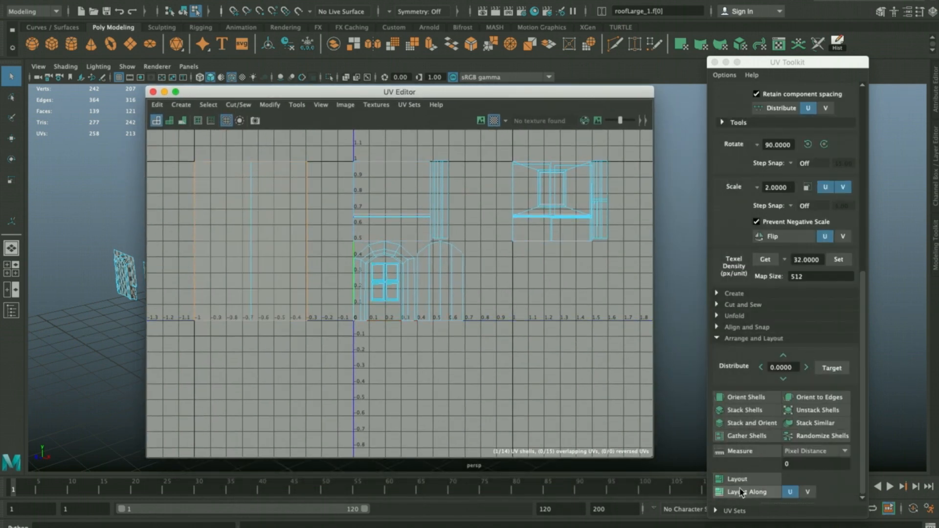
left_click(741, 482)
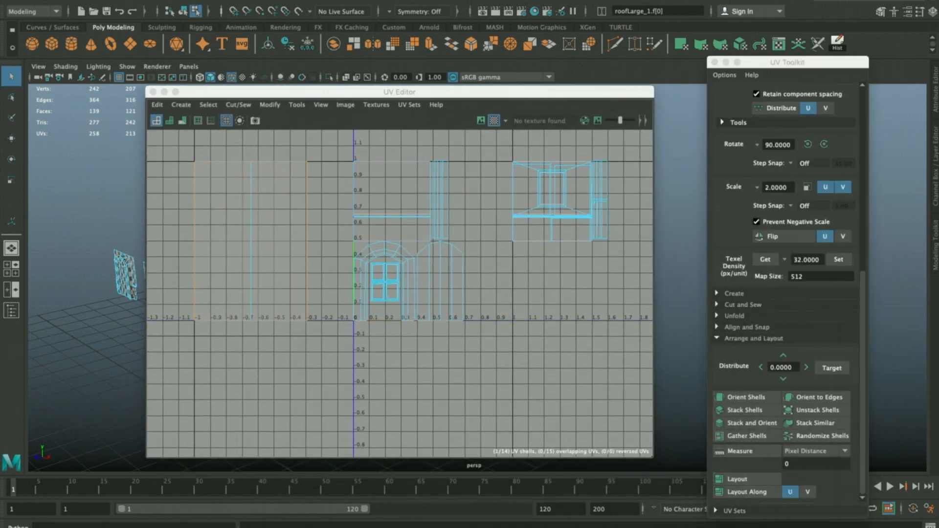
left_click_drag(874, 52, 709, 54)
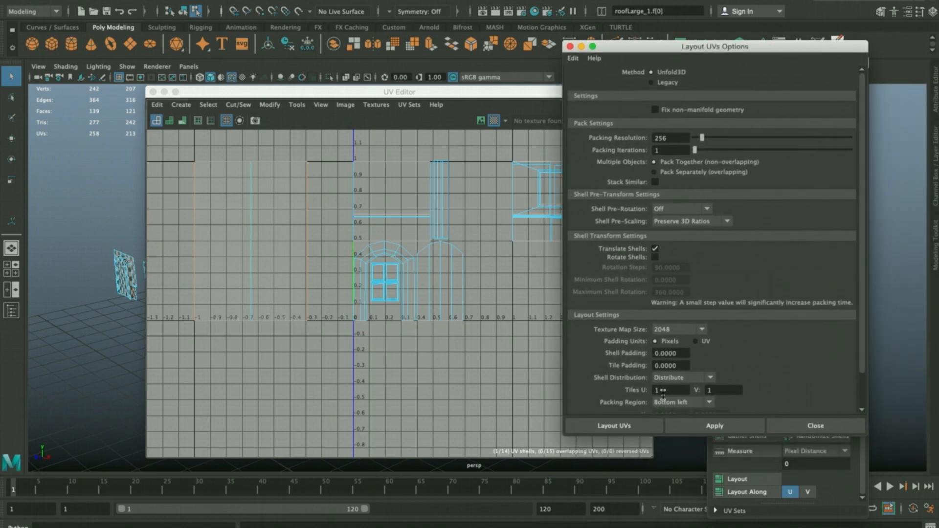
scroll(705, 390, "down", 2)
left_click(689, 365)
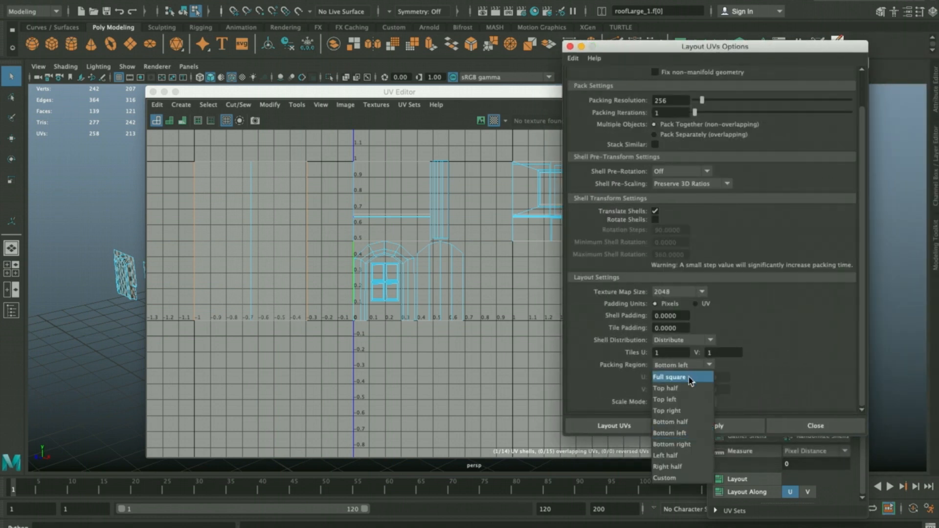
left_click(696, 415)
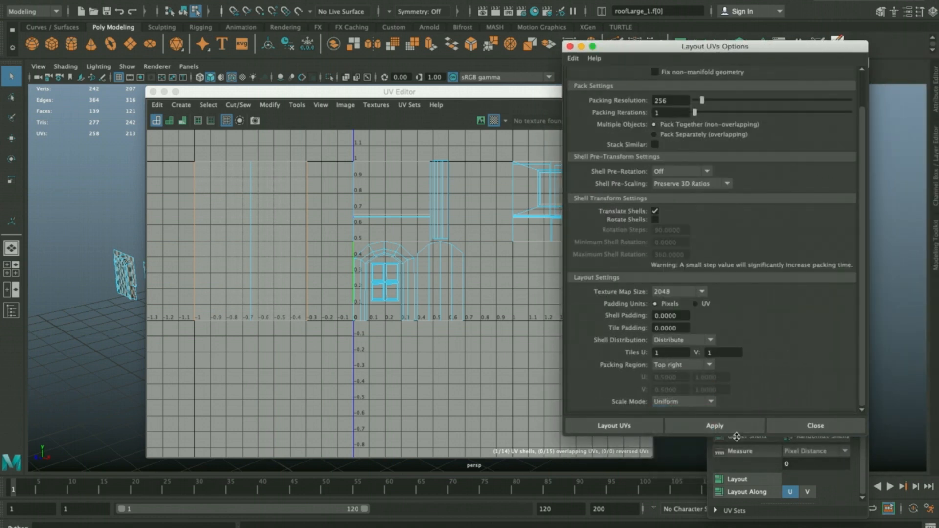
left_click(739, 433)
left_click(206, 185)
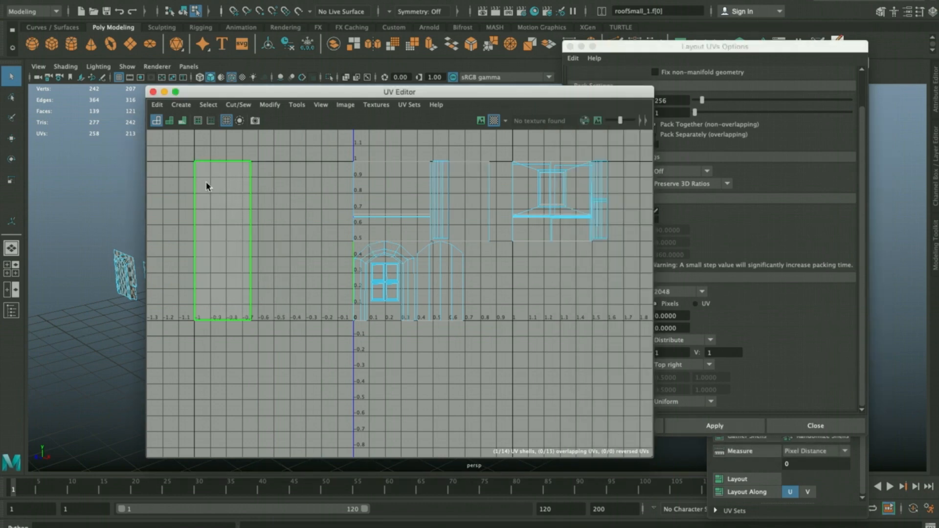
key("g")
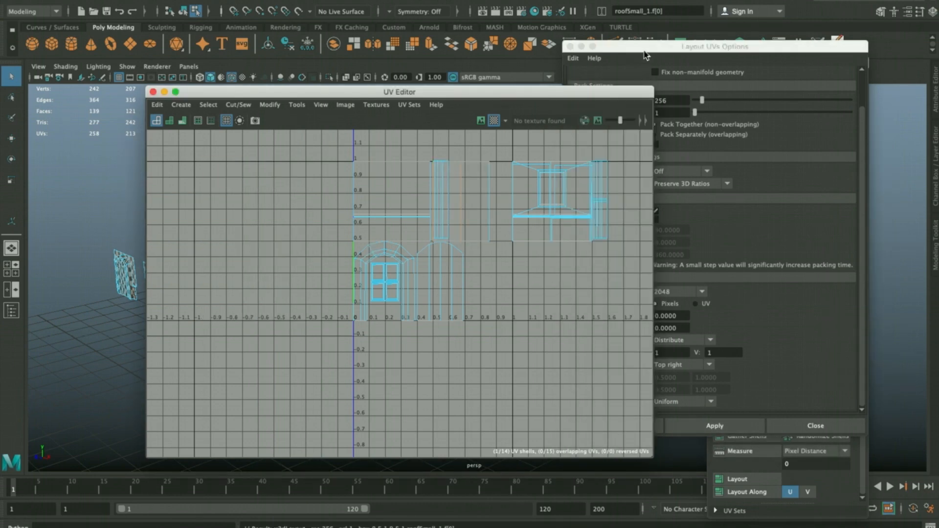
Move the roofLarge_1 and roofSmall_1 shells beside the trimLong_1 shell, at about U 0.6 to 0.97
left_click_drag(644, 51, 938, 51)
left_click_drag(533, 98, 791, 87)
scroll(729, 196, "up", 2)
middle_click_drag(723, 175, 661, 175, "alt")
scroll(677, 194, "up", 1)
left_click(677, 190)
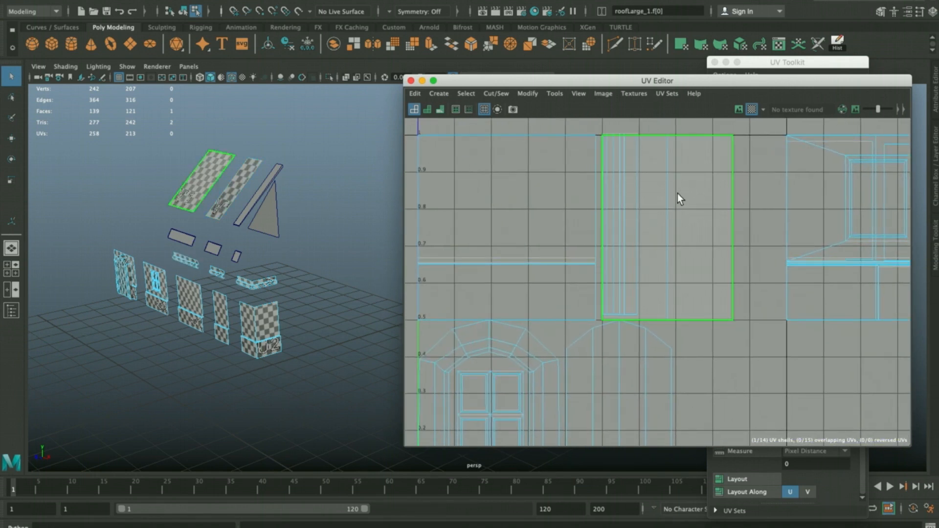
key("w")
left_click_drag(677, 224, 729, 225)
key("a")
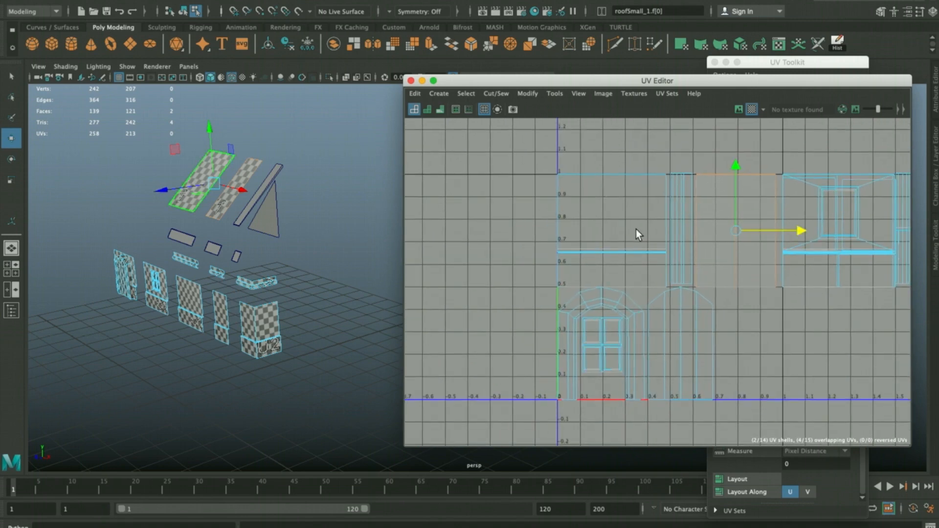
left_click(761, 341)
middle_click_drag(761, 342, 724, 308, "alt")
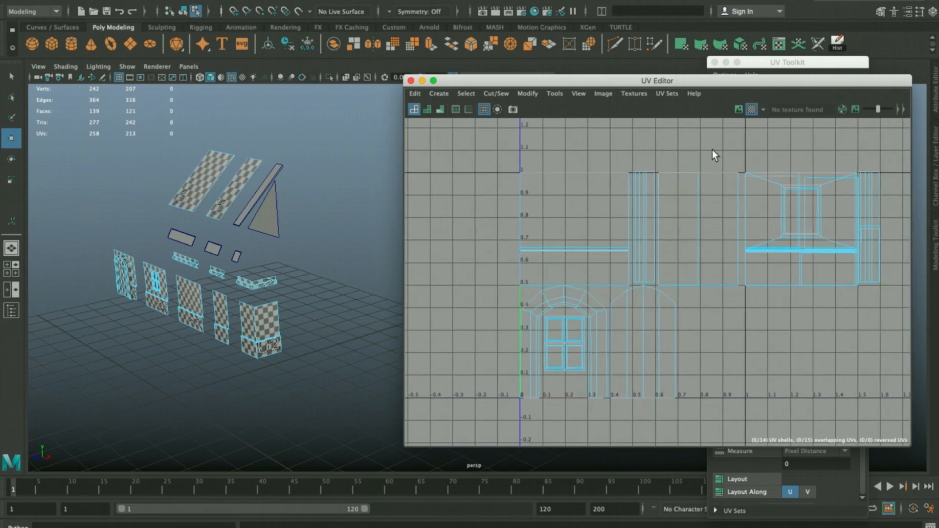
Adjust the roofLarge_1 and roofSmall_1 shells so both start beside the trimLong_1 shell at about U 0.63
scroll(692, 230, "up", 2)
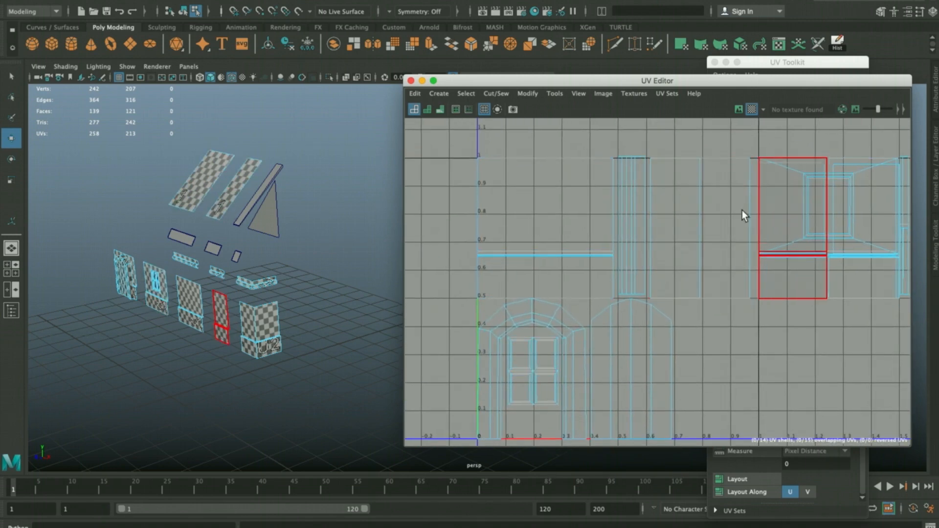
left_click(719, 195)
middle_click_drag(719, 195, 714, 197, "alt")
middle_click_drag(756, 282, 737, 324, "alt")
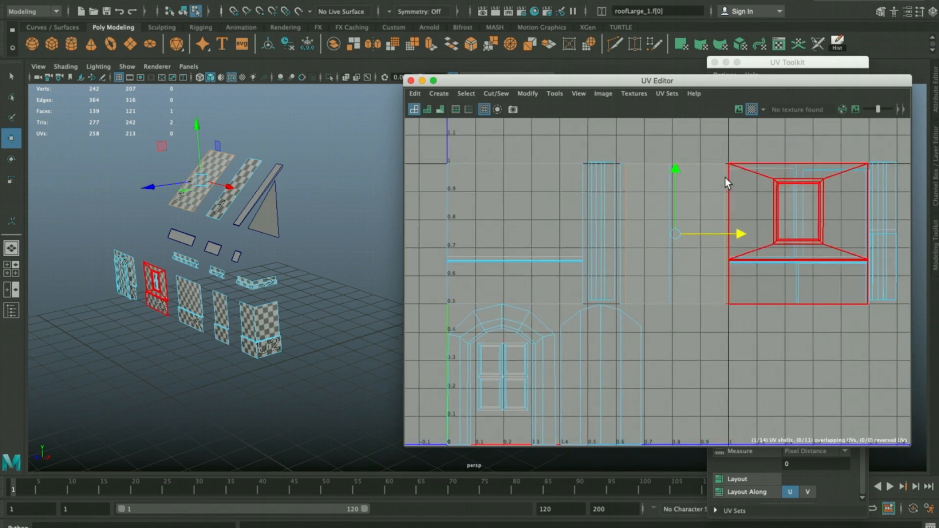
left_click(631, 272)
left_click_drag(647, 235, 624, 305)
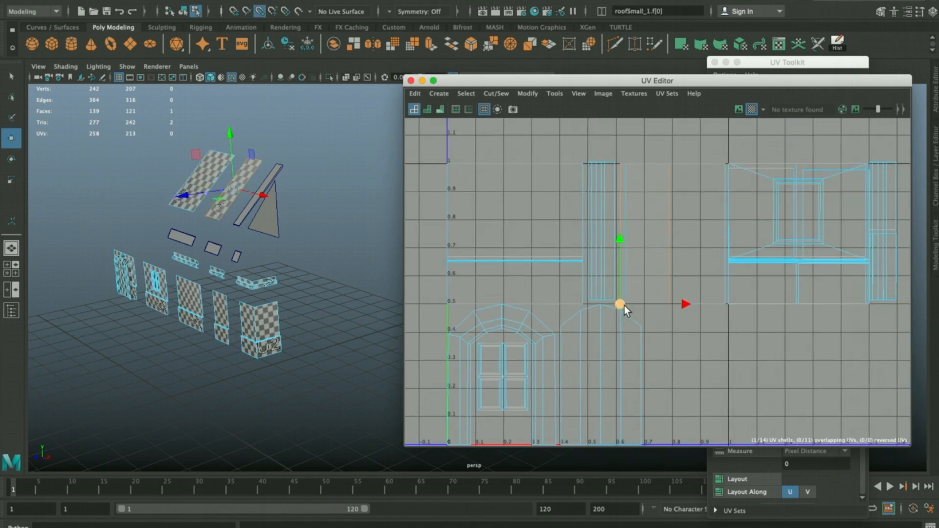
Move the roofSmall_1 shell one tile across to about U 1.63, beside the stacked trim shells
scroll(680, 220, "down", 2)
middle_click_drag(694, 225, 633, 224, "alt")
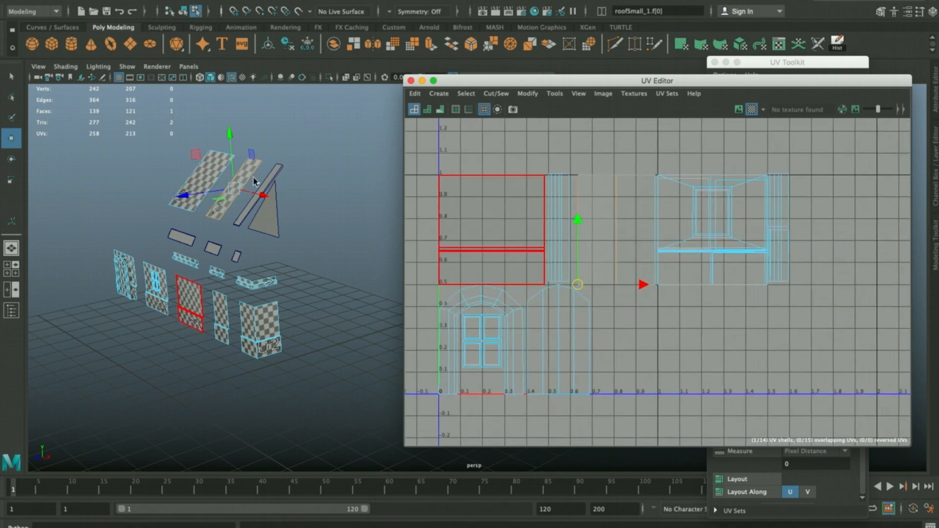
key("g")
key("g")
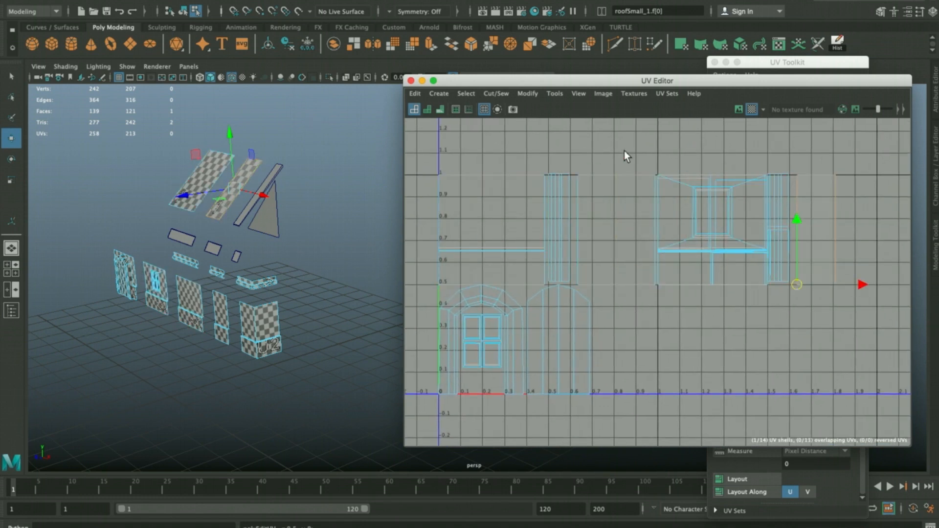
left_click(668, 137)
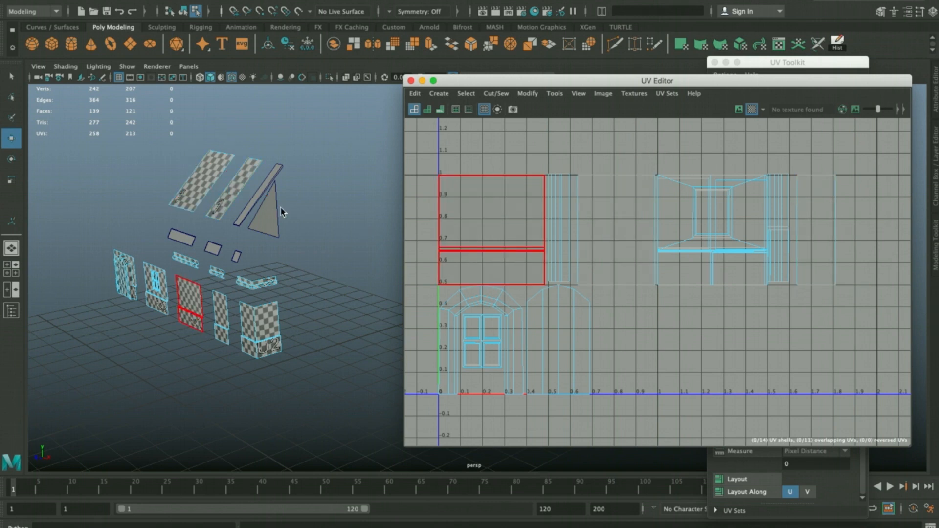
Return to object selection and add the triangular roofEnd_1 piece to the selected objects
middle_click_drag(549, 248, 582, 219, "alt")
right_click_drag(288, 201, 308, 195)
left_click_drag(309, 196, 351, 217, "alt")
key("q")
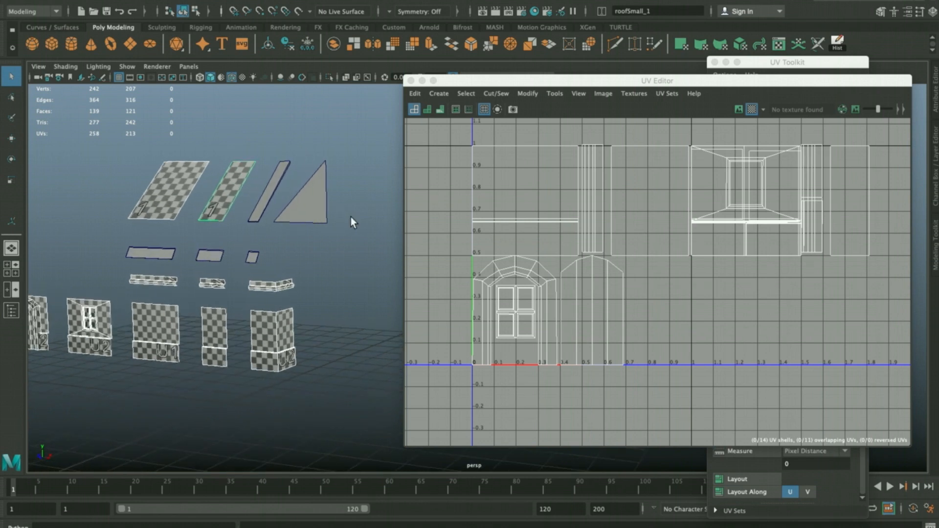
left_click_drag(626, 261, 688, 365)
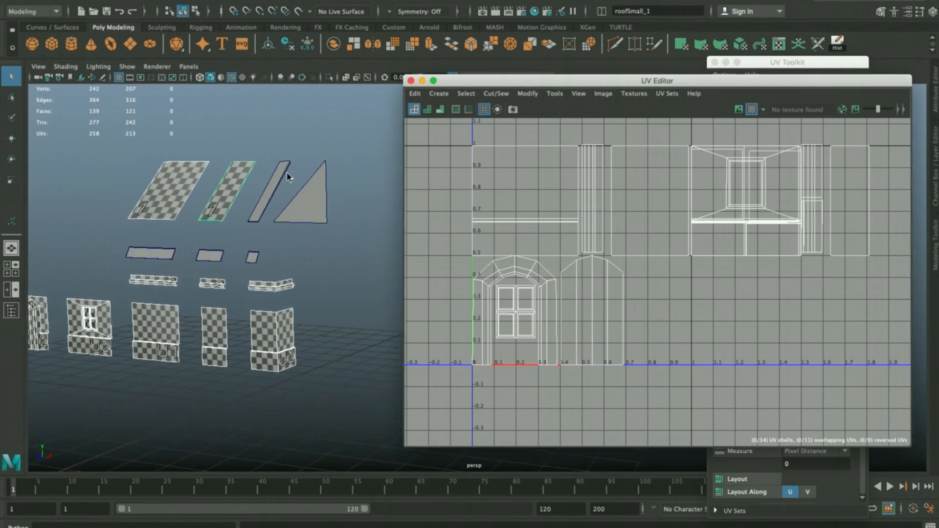
left_click_drag(306, 203, 295, 206, "alt")
left_click(295, 206)
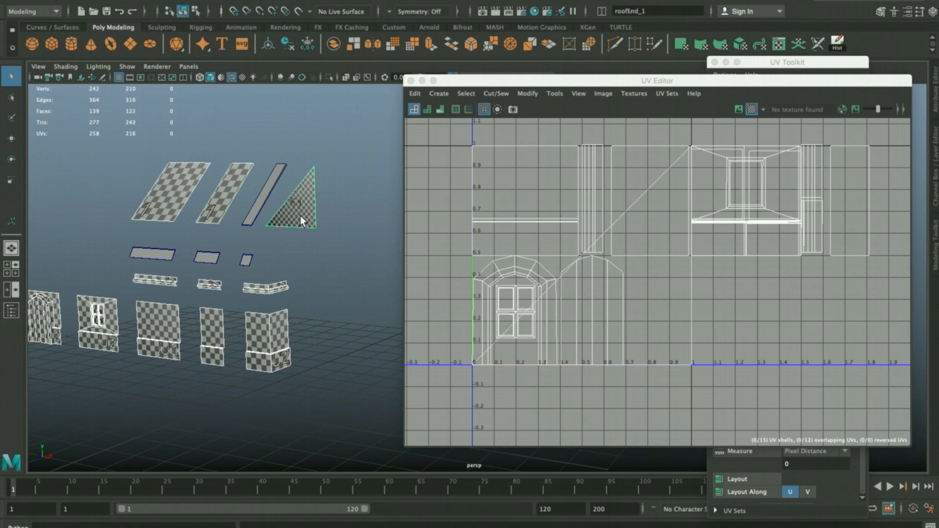
Lay out the roofEnd_1 shell with the packing region set to Bottom right and close the layout options
right_click_drag(771, 354, 677, 305)
left_click(677, 304)
left_click(738, 478, "shift")
left_click_drag(490, 66, 349, 79)
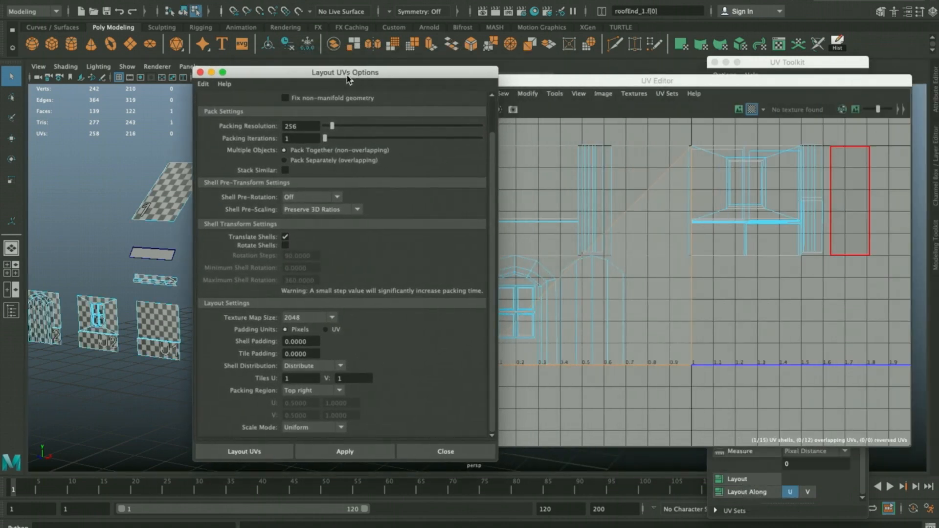
left_click(337, 392)
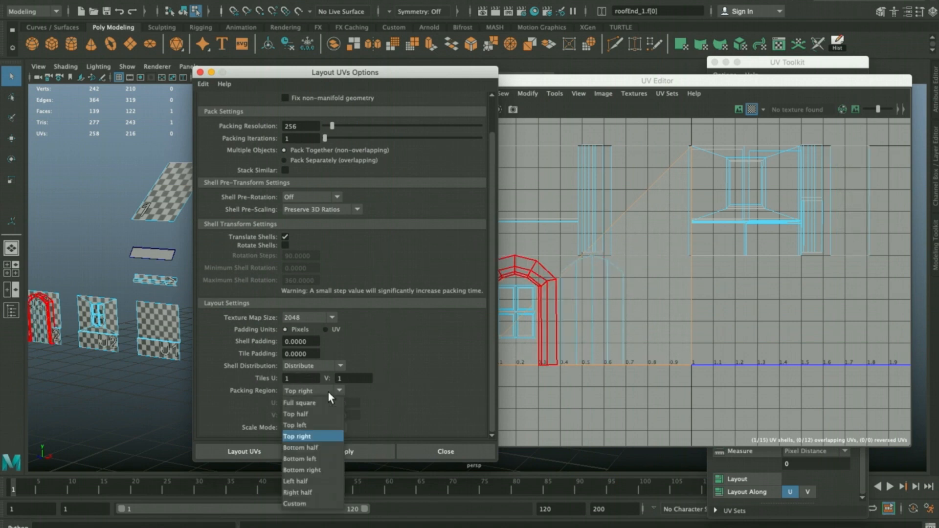
left_click(331, 470)
left_click(361, 448)
left_click(449, 455)
Try rotating the roofEnd_1 shell in place
left_click(697, 339)
left_click(678, 331)
key("e")
left_click_drag(712, 321, 571, 332)
left_click_drag(302, 230, 307, 169, "alt")
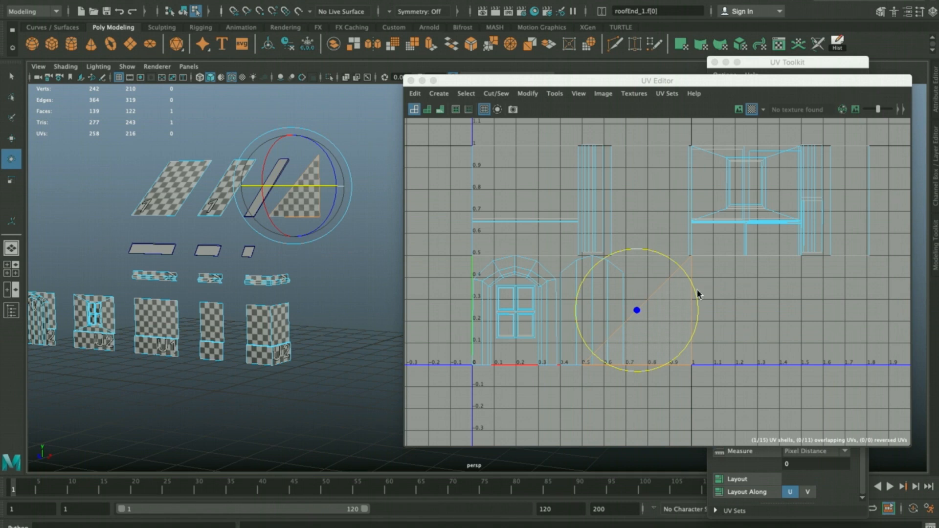
Move the roofEnd_1 shell over the wallLarge shell, at about U 0 to 0.5 and V 0.5 to 1
key("w")
left_click_drag(641, 307, 577, 253)
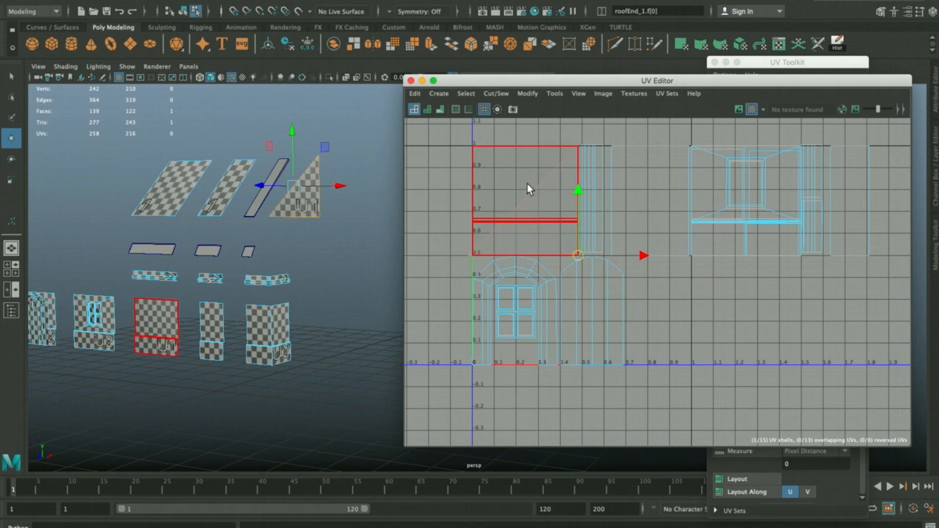
Move the roofEnd_1 shell to about U 0.5 to 1 and V 0 to 0.5, snapped to the tile's lower corner
left_click_drag(292, 186, 272, 251, "alt")
left_click(233, 152)
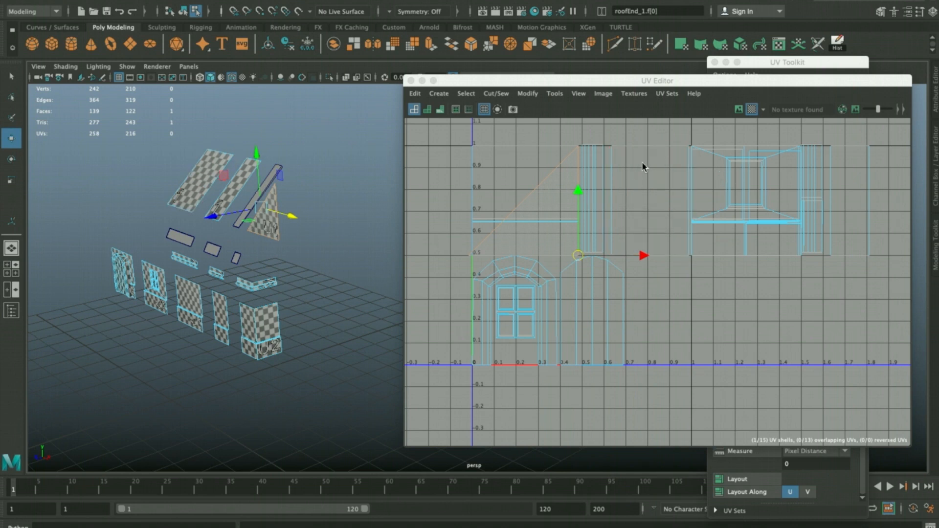
left_click_drag(249, 201, 296, 234, "alt")
left_click_drag(580, 255, 699, 374)
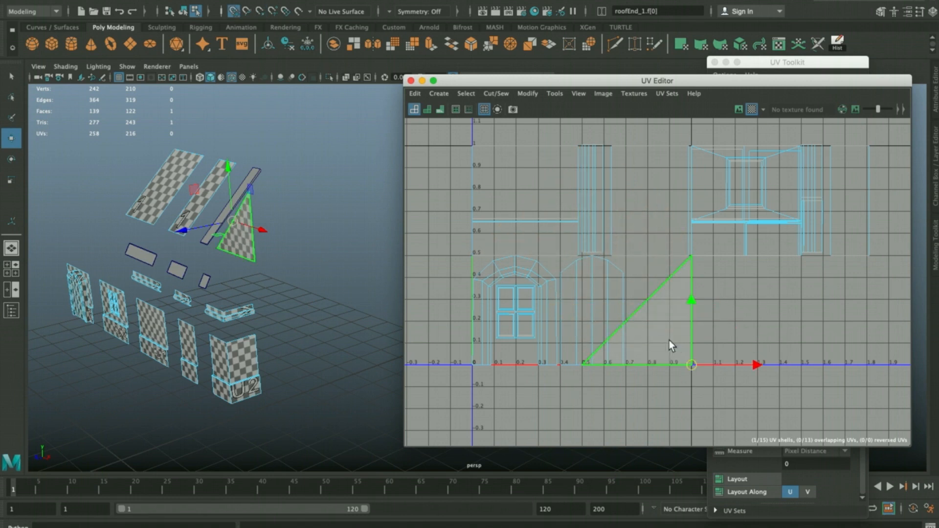
Scale the door1 shell down uniformly and move it beside the door frame shell, with its top at about V 0.5
middle_click_drag(617, 305, 615, 277, "alt")
scroll(615, 278, "up", 3)
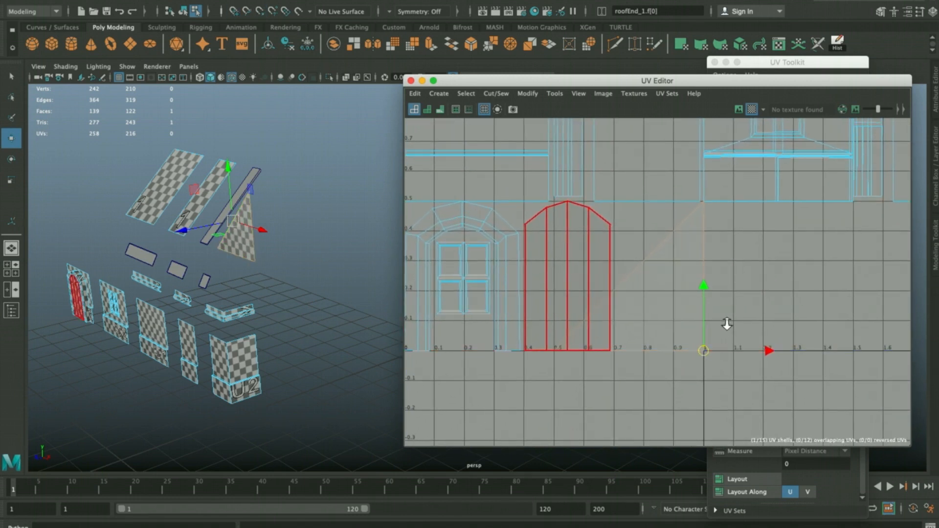
left_click(592, 250)
middle_click_drag(570, 259, 625, 255, "alt")
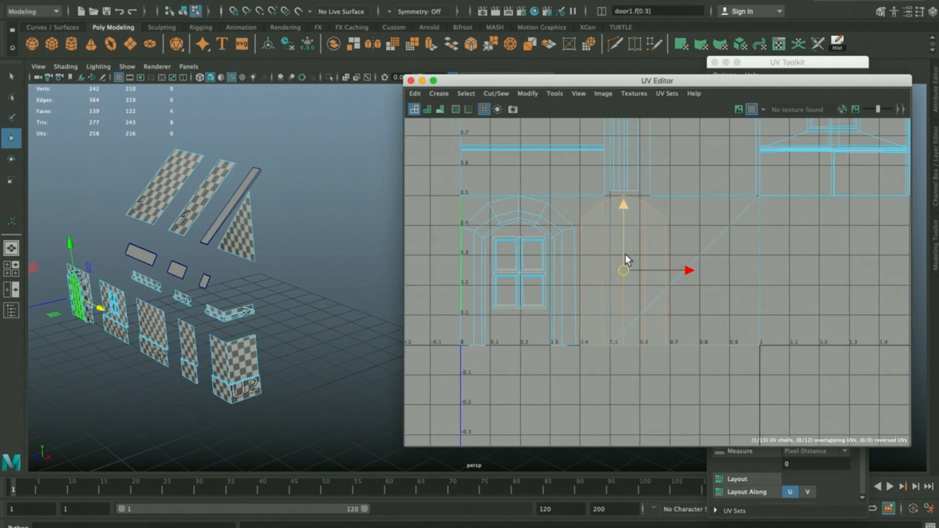
key("f")
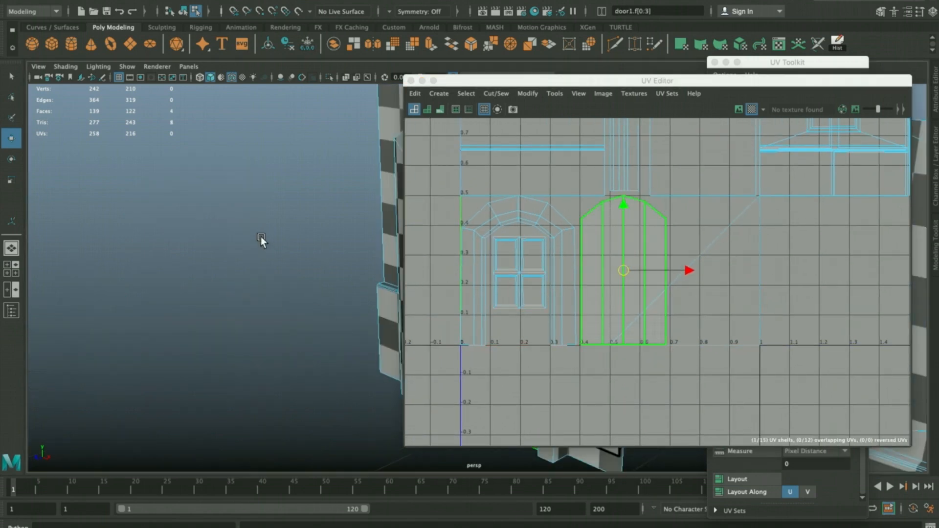
left_click_drag(143, 229, 213, 237, "alt")
left_click(190, 190)
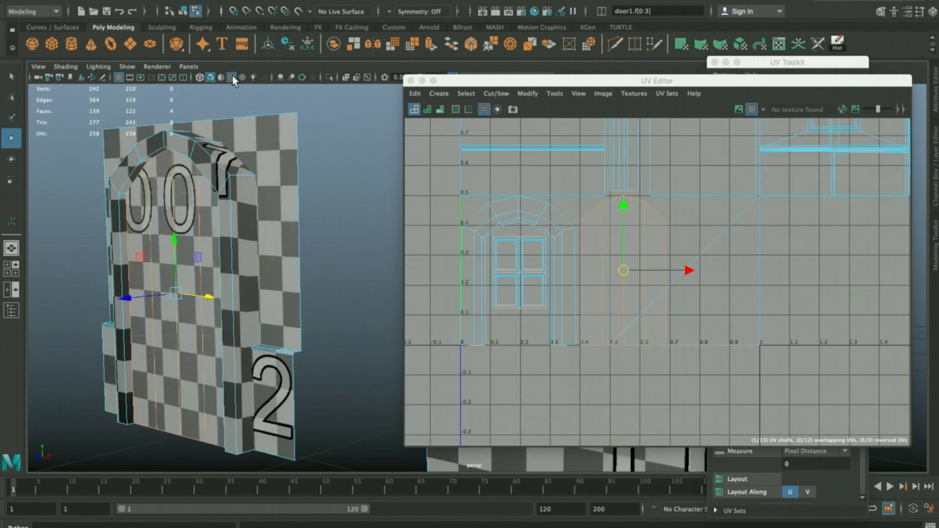
key("r")
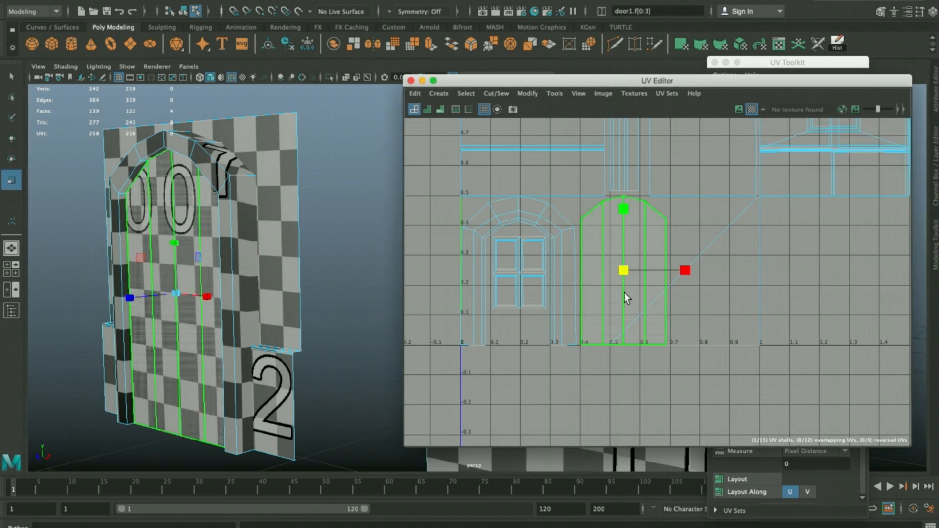
key("w")
left_click_drag(632, 267, 616, 247)
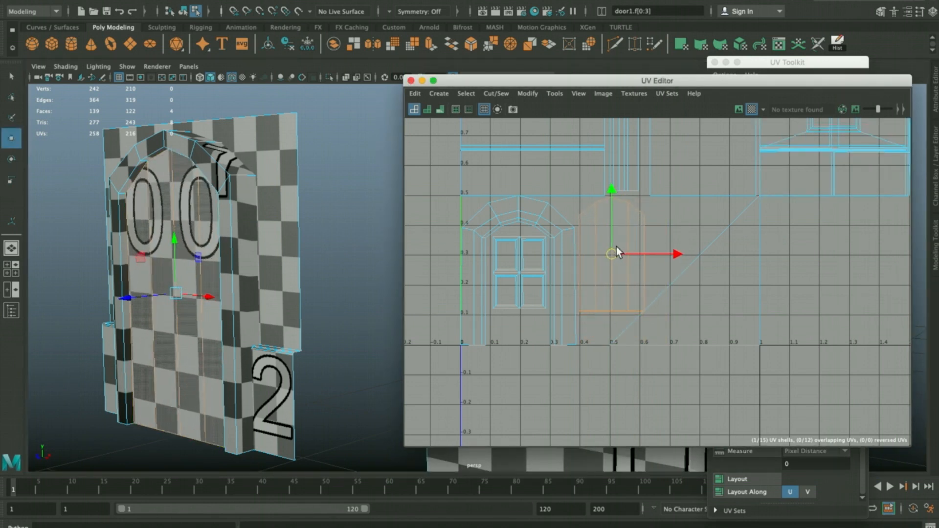
Scale the roofEnd_1 shell down slightly and move it against the tile edge at U 1
scroll(702, 288, "up", 3)
left_click(700, 290)
key("r")
left_click_drag(684, 262, 679, 268)
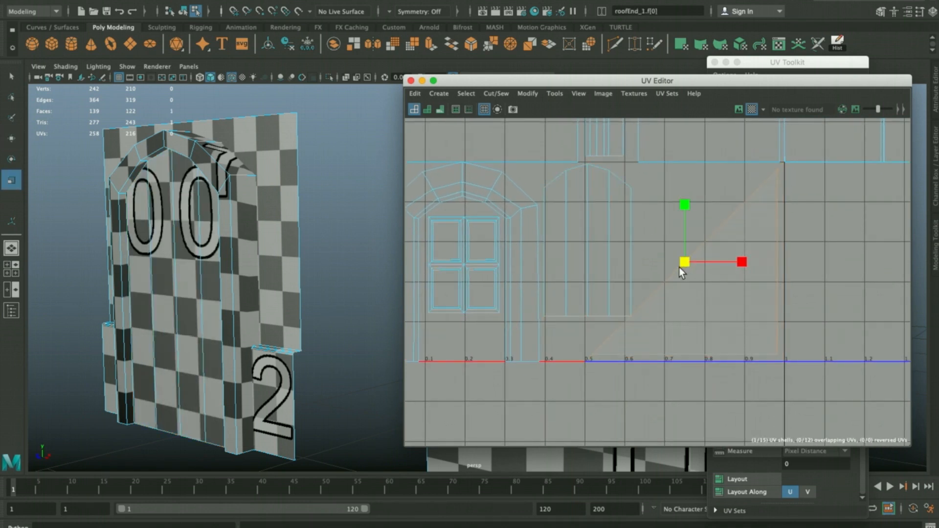
key("w")
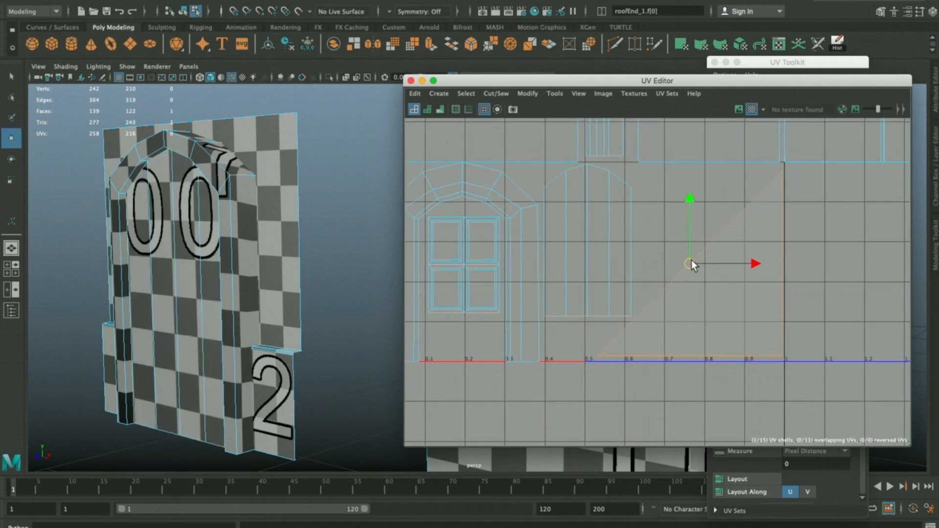
Try rotating the door1 shell about 45 degrees and fitting it along the roofEnd_1 shell's diagonal edge
left_click(621, 238)
key("e")
left_click_drag(647, 209, 653, 263)
key("w")
left_click_drag(591, 240, 639, 234)
key("r")
key("w")
key("r")
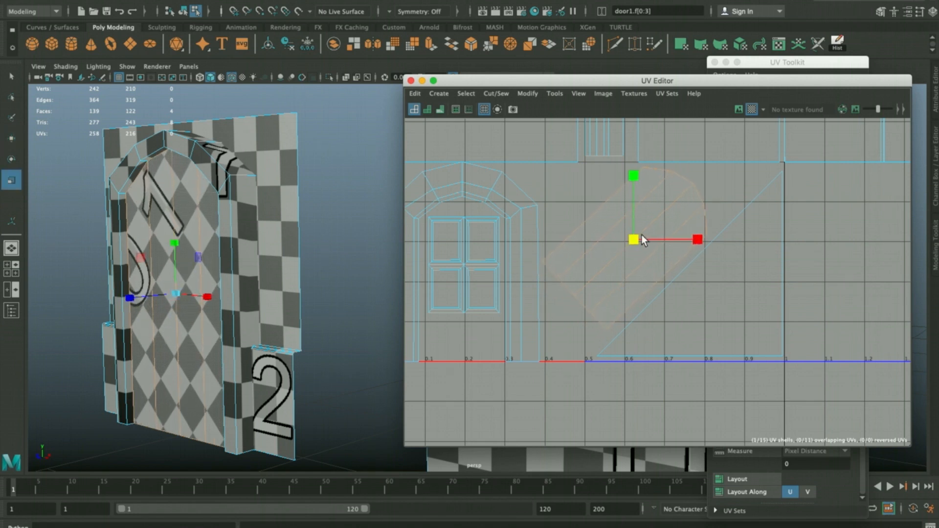
key("e")
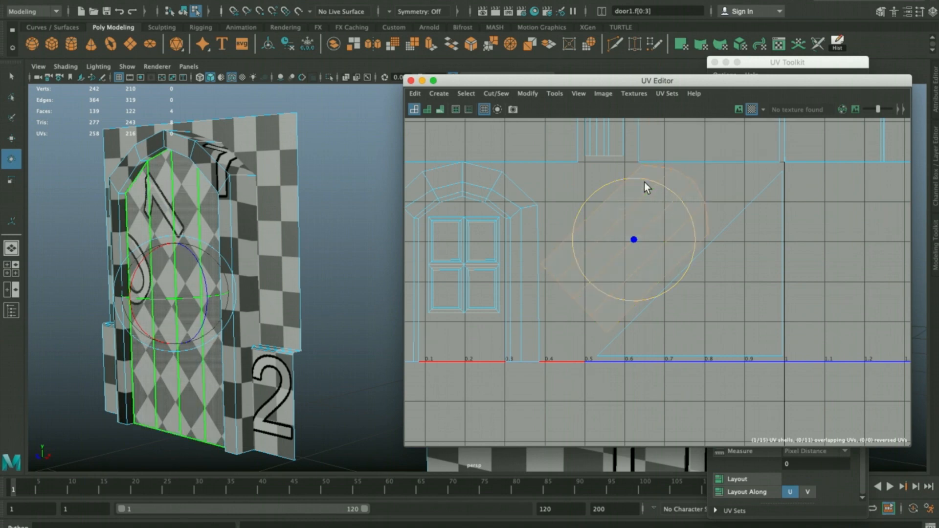
left_click_drag(634, 182, 633, 185)
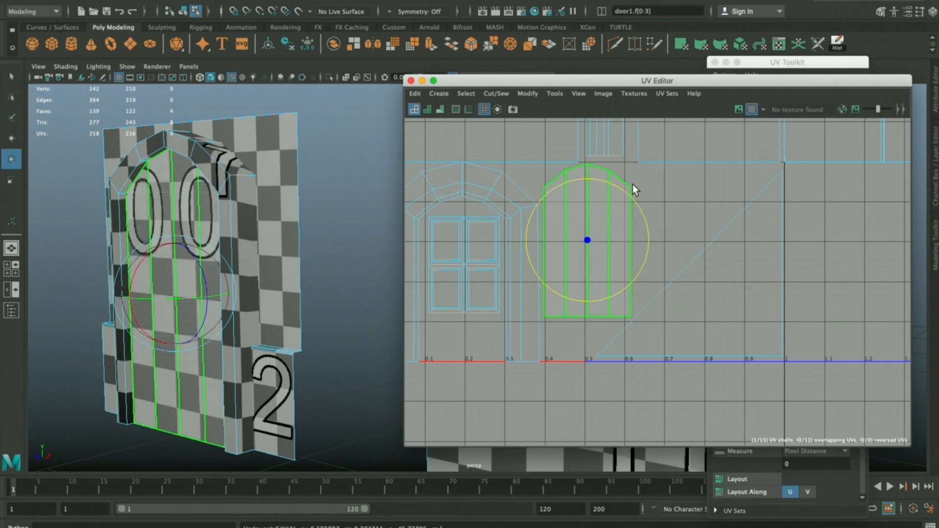
Scale the upright door1 shell up slightly and nudge it into place between the door frame and roofEnd_1 shells
key("w")
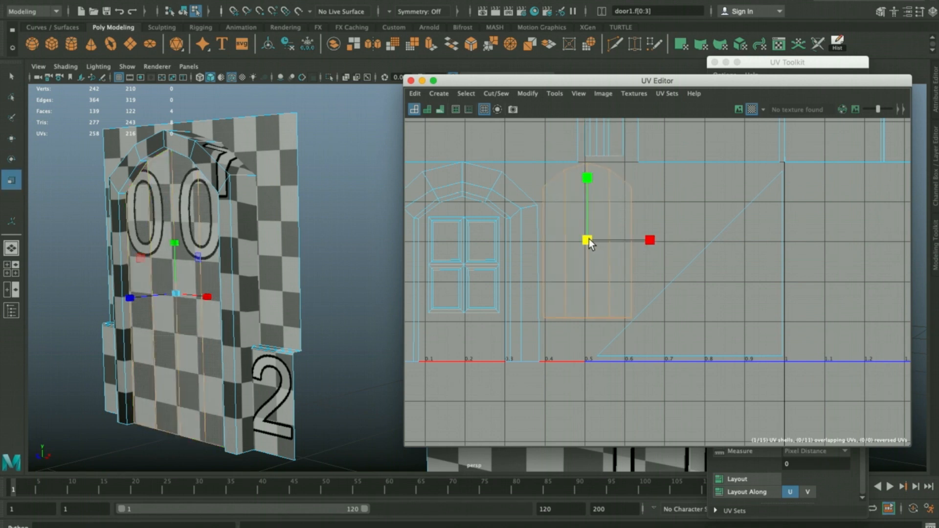
left_click_drag(590, 239, 590, 241)
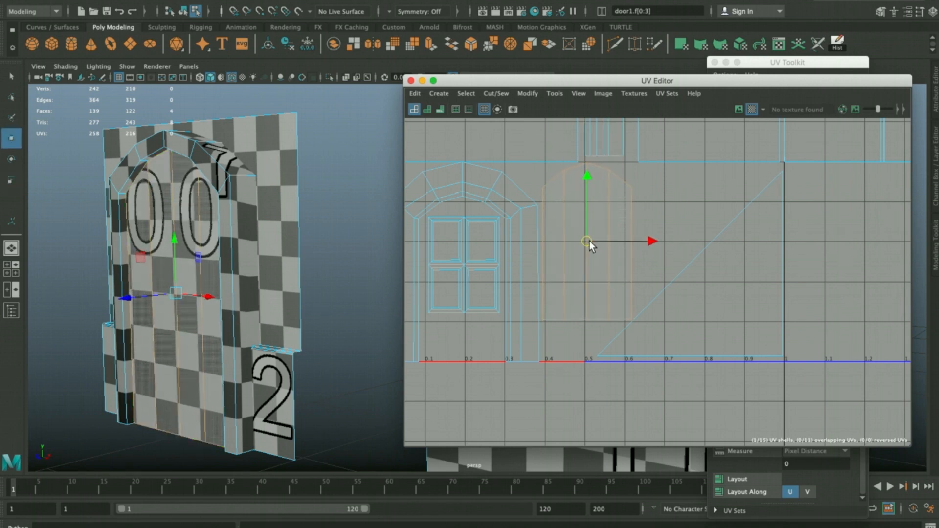
scroll(231, 261, "down", 3)
right_click(310, 232)
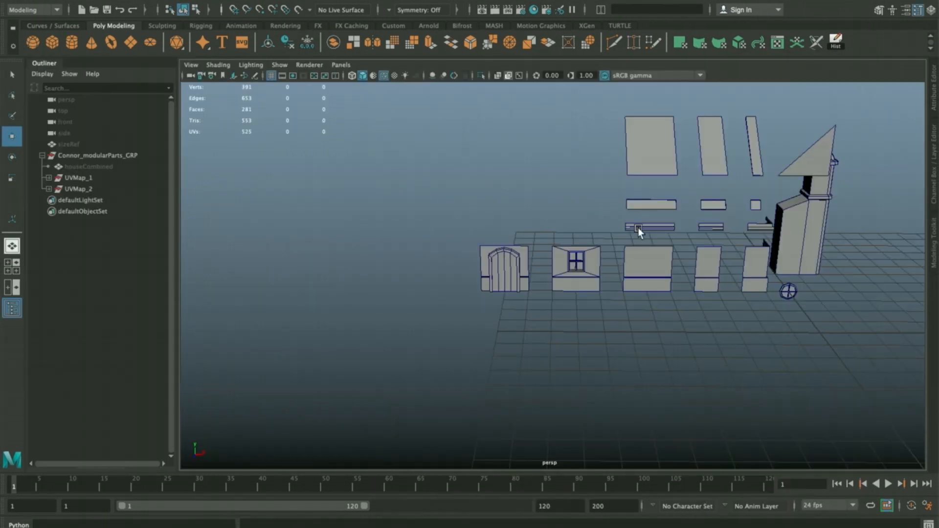
Examine which parts belong to Connor_modularParts_GRP, UVMap_1 and UVMap_2, and inspect the roundWindow piece
left_click_drag(638, 227, 407, 219, "alt")
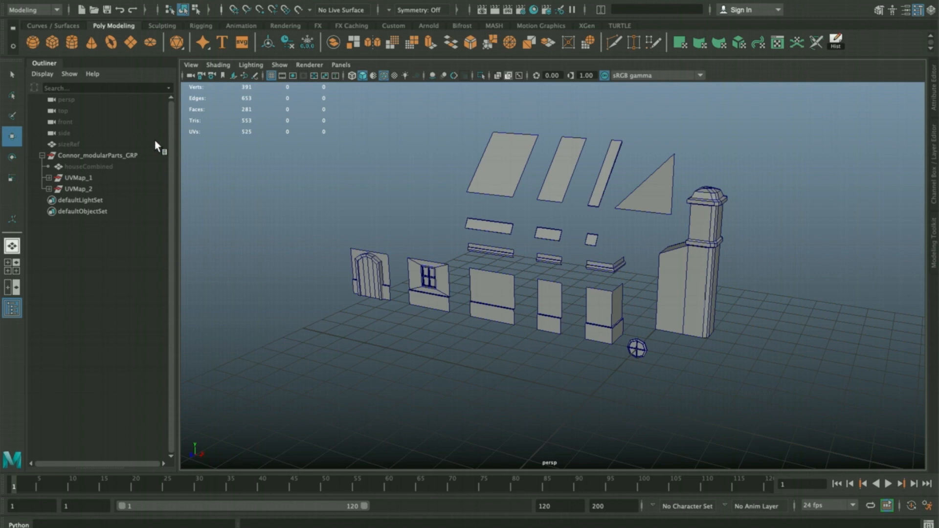
left_click(75, 156)
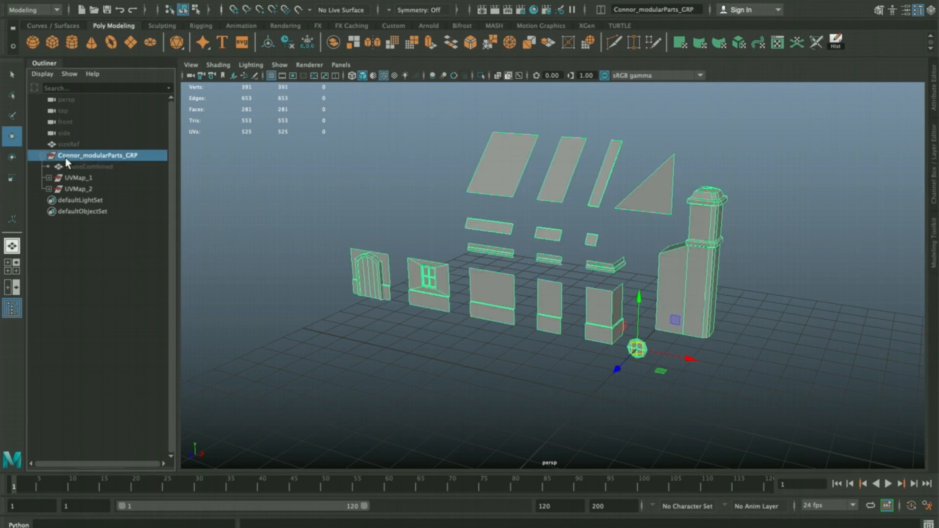
left_click_drag(271, 190, 338, 195, "alt")
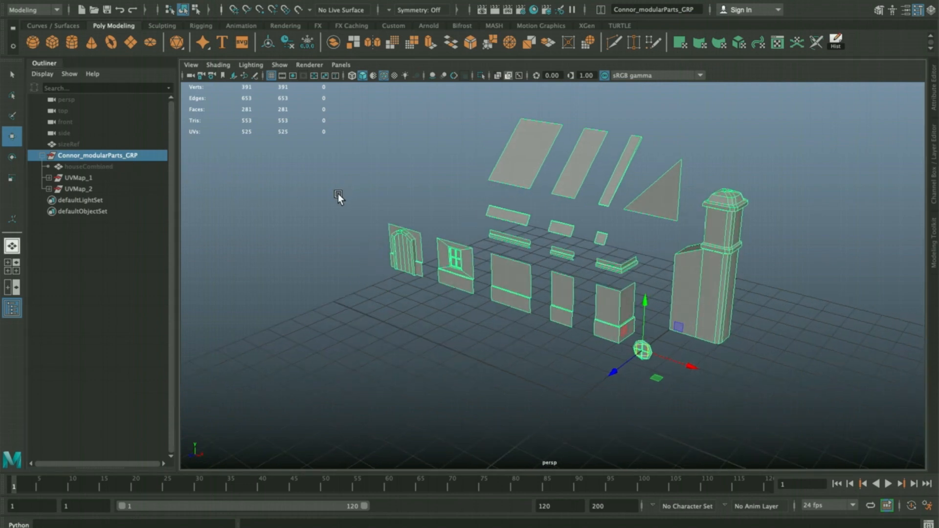
left_click(105, 179)
left_click(109, 190)
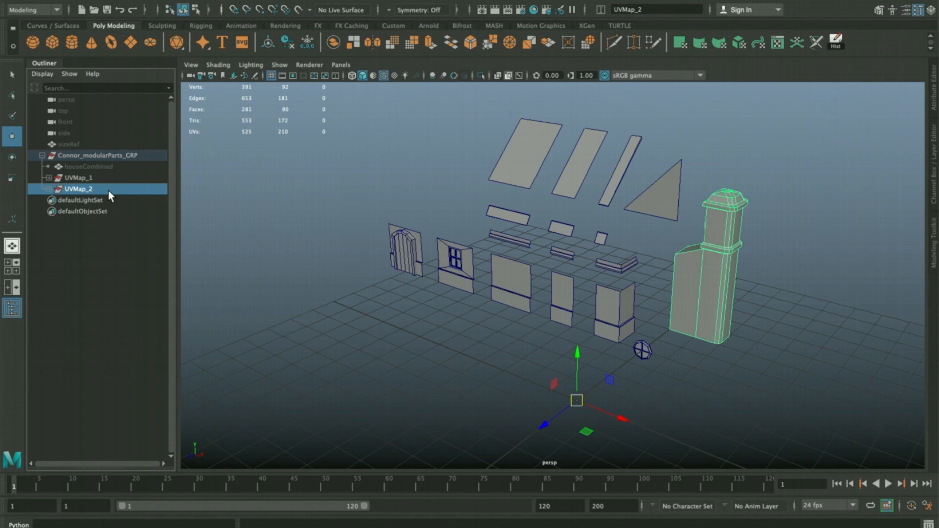
left_click(644, 351)
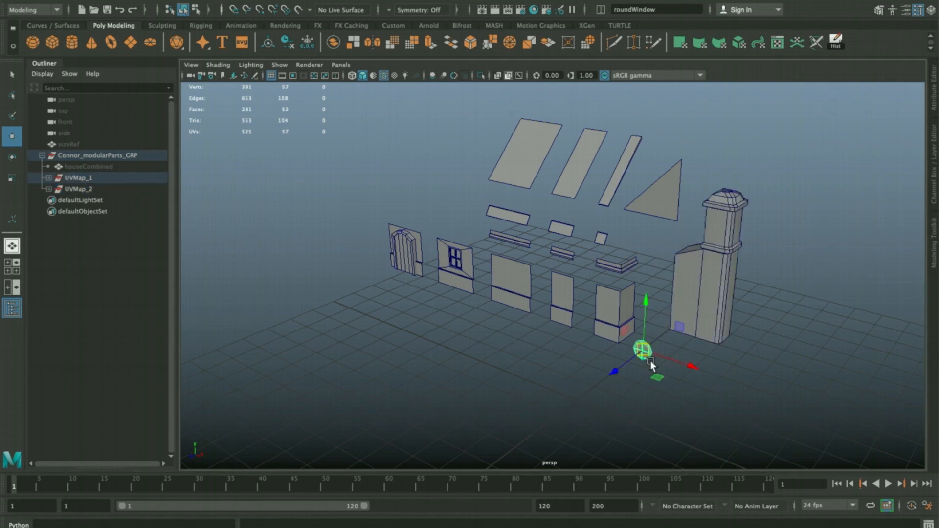
key("q")
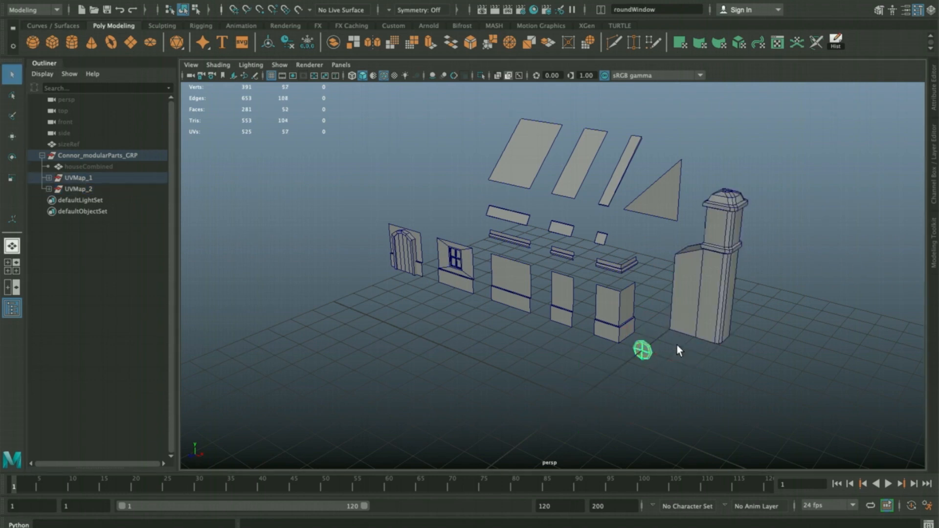
left_click(702, 338)
left_click_drag(689, 251, 638, 274, "alt")
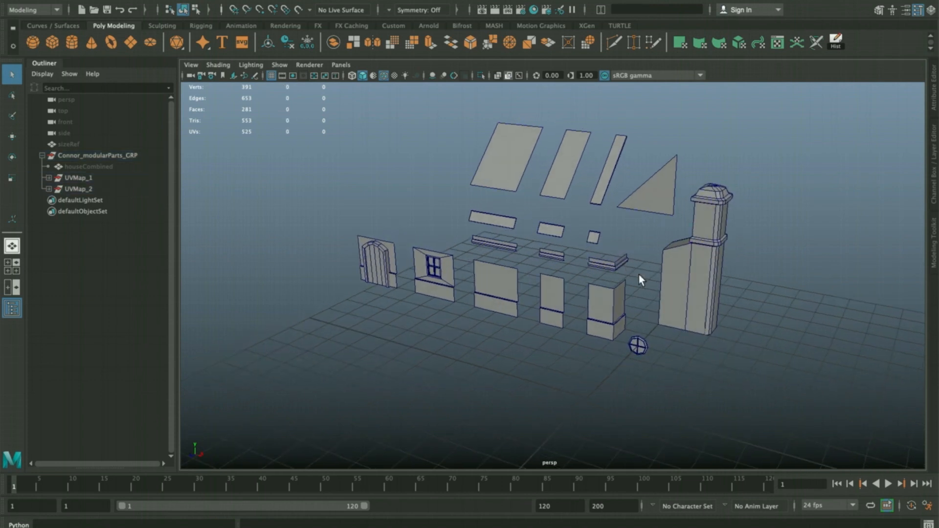
Review the UV layout of the UVMap_1 group in the UV Editor and check the parts in UVMap_2
left_click(79, 178)
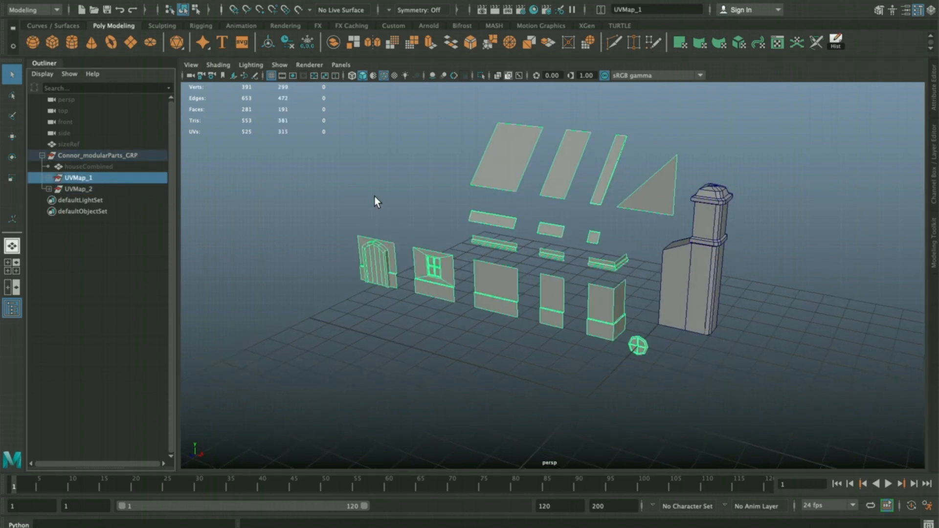
left_click_drag(535, 85, 538, 69)
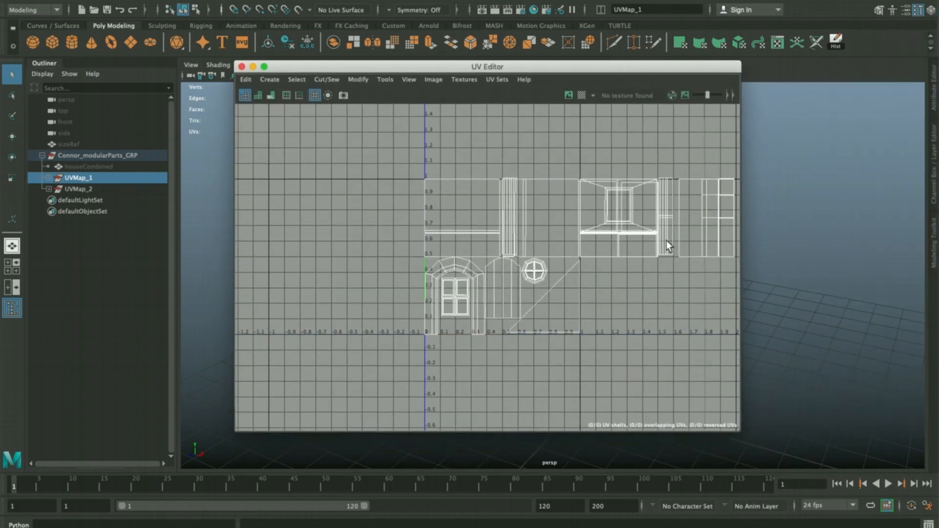
left_click_drag(457, 73, 938, 73)
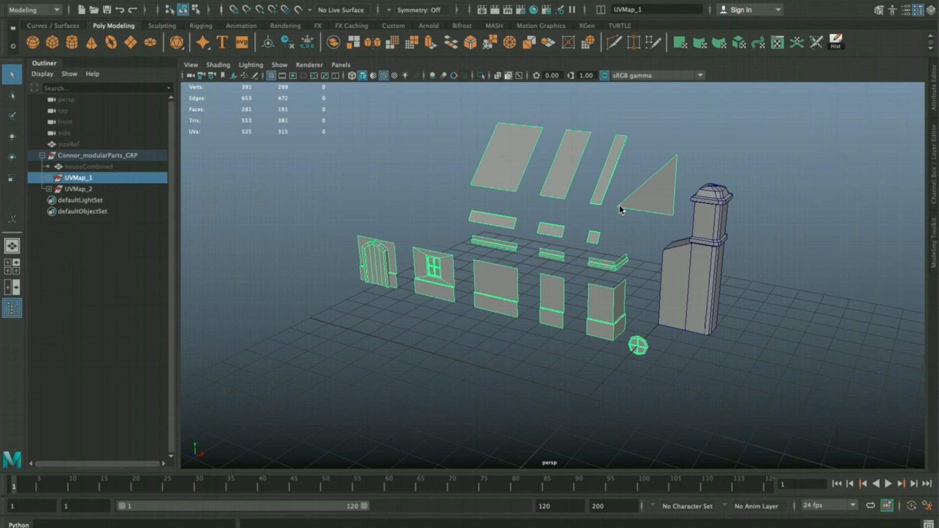
left_click(96, 189)
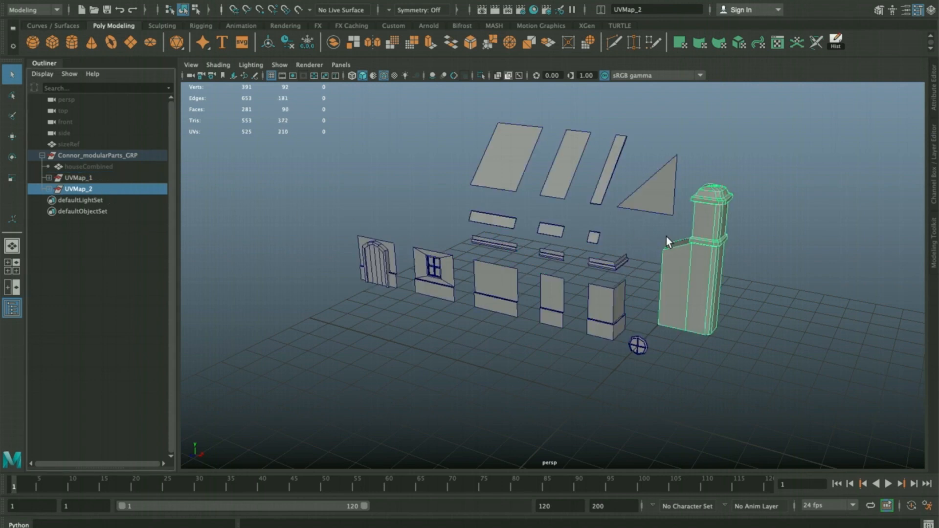
left_click(243, 248)
Unhide the houseCombined model beside the modular parts
left_click(105, 167)
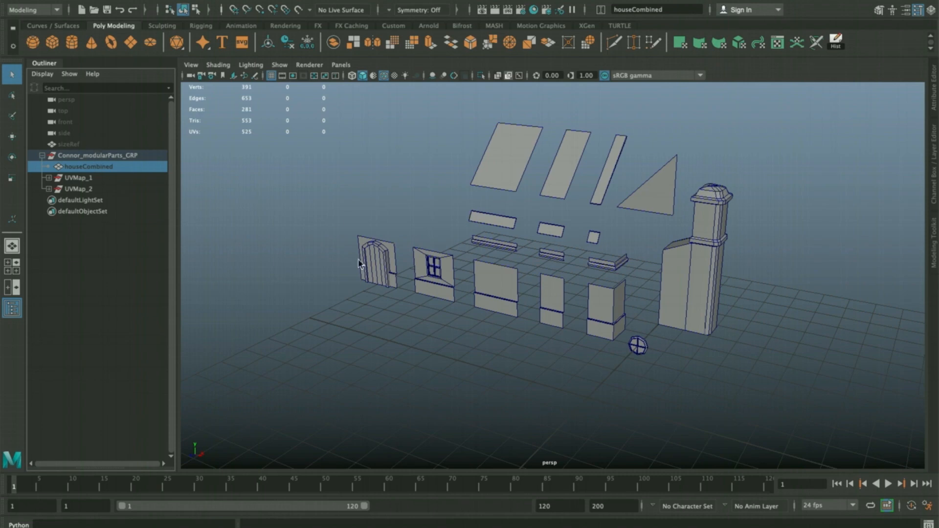
key("h")
left_click_drag(612, 393, 533, 280, "alt")
left_click(727, 397)
left_click(533, 280)
left_click_drag(491, 235, 419, 295, "alt")
left_click(758, 254)
scroll(605, 295, "down", 2)
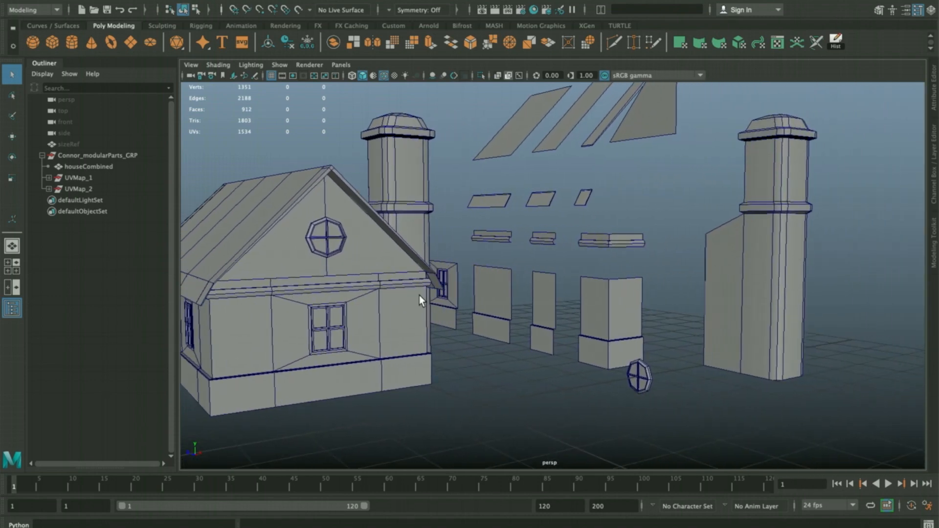
Compare the assembled house with the modular wall pieces next to it
left_click(482, 286)
left_click(550, 298)
left_click(597, 301)
left_click_drag(597, 301, 646, 302, "alt")
left_click(639, 311)
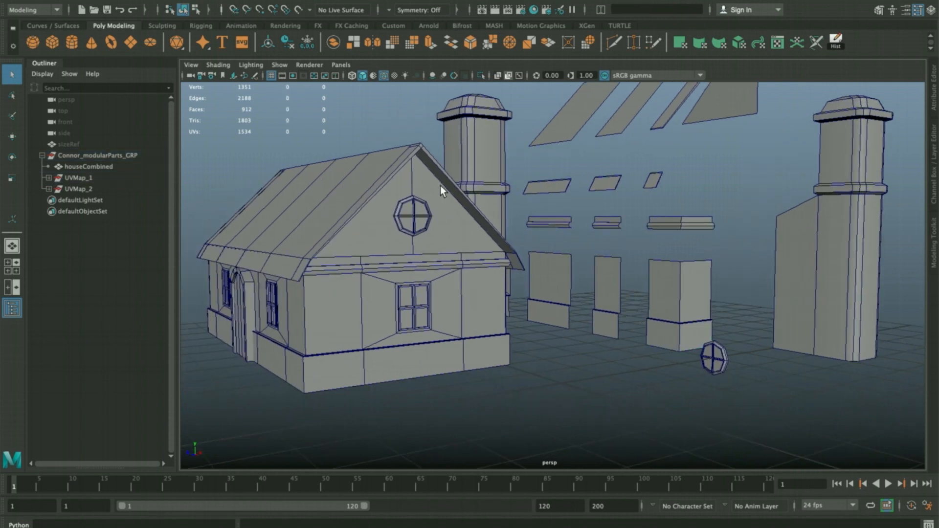
Delete the houseCombined model and undo the deletion
left_click(433, 262)
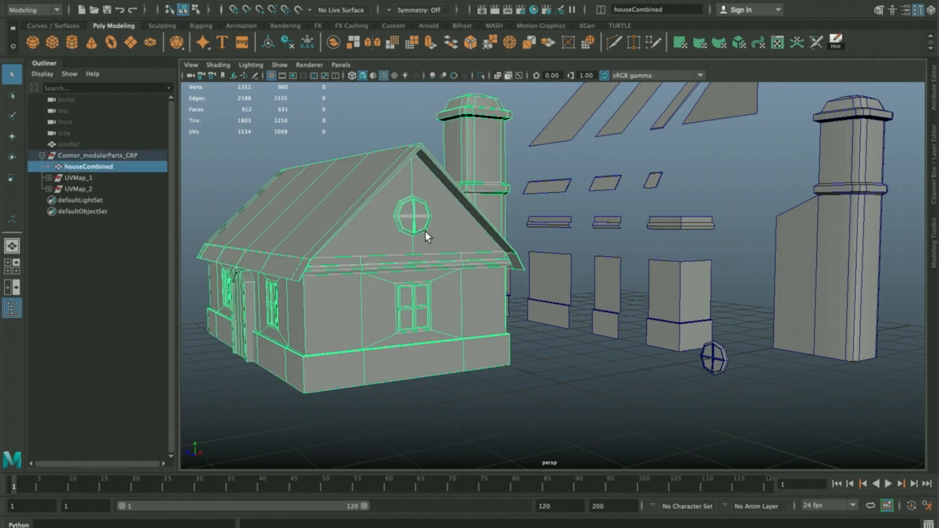
key("Delete")
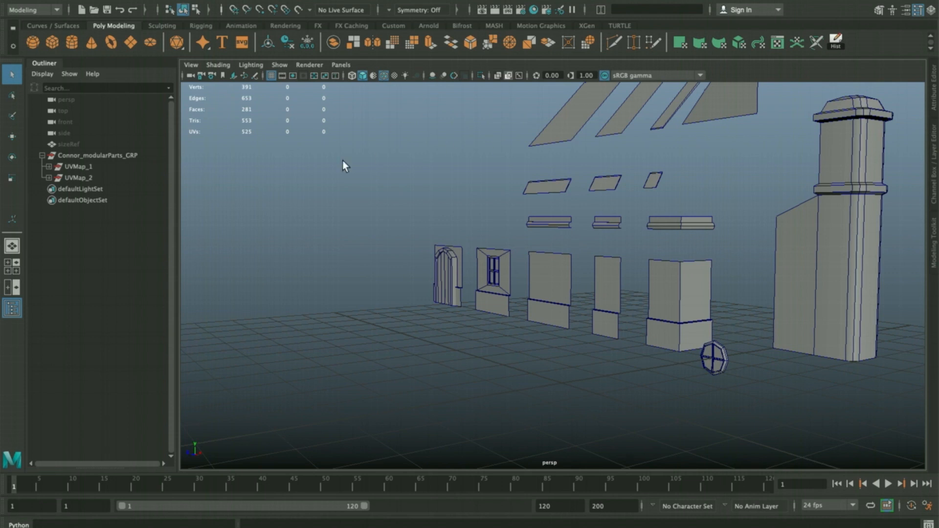
key("ctrl+z")
left_click(392, 113)
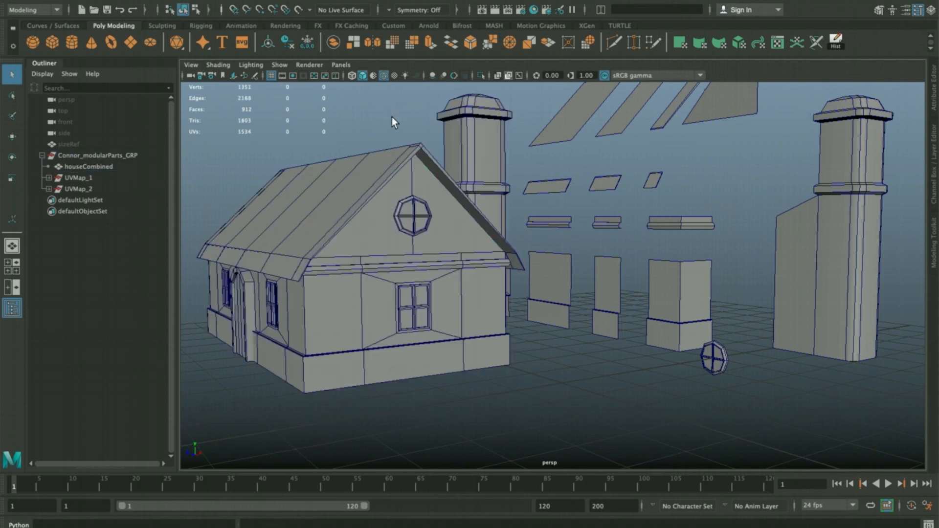
Inspect the individual modular wall pieces, including wallWindow_1 and wallCorner, against the assembled house
left_click_drag(392, 117, 537, 215, "alt")
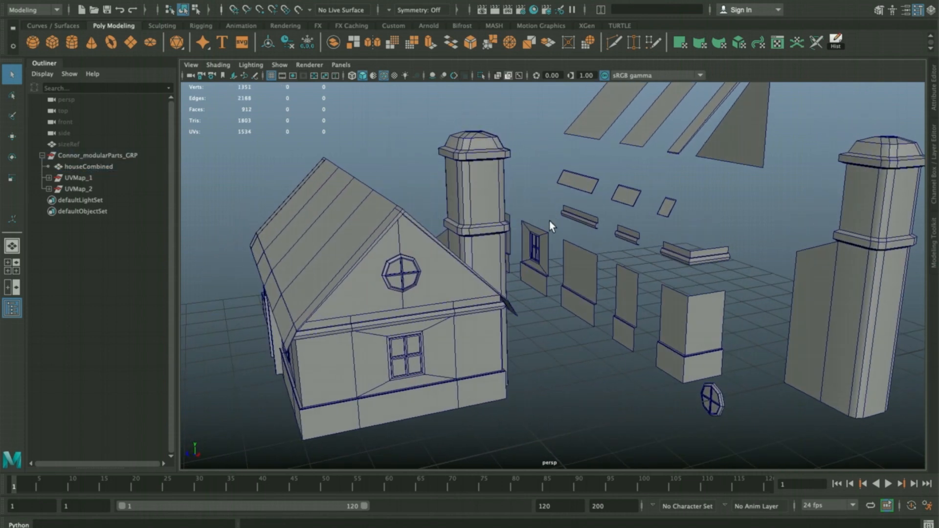
left_click(581, 255)
left_click(538, 275)
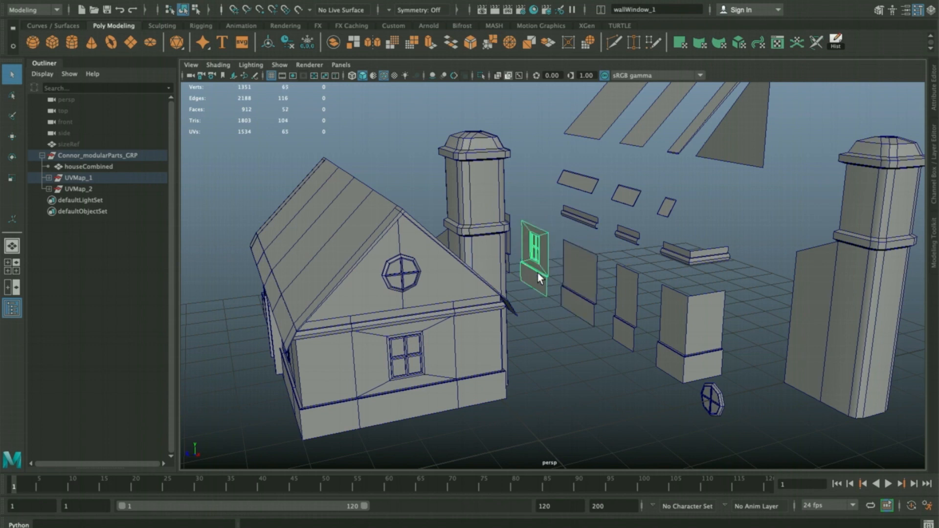
left_click(630, 292)
left_click(680, 308)
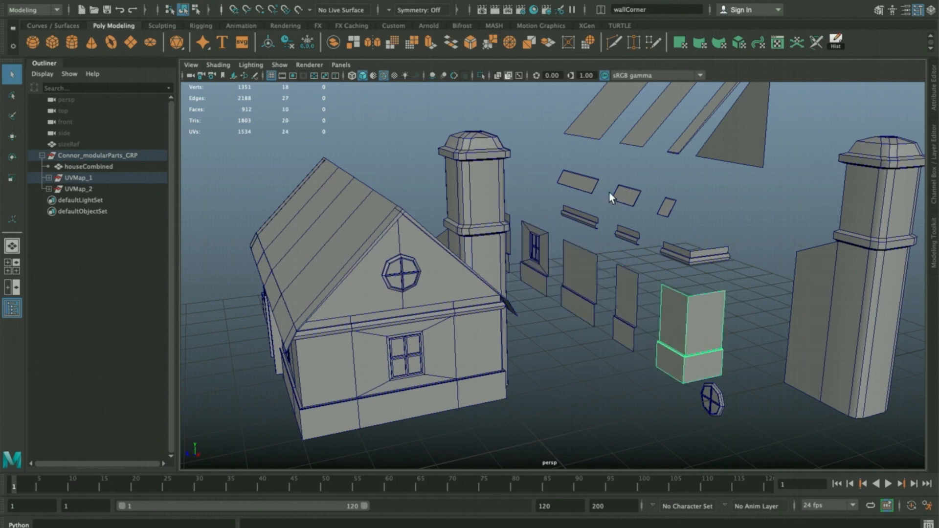
left_click(528, 205)
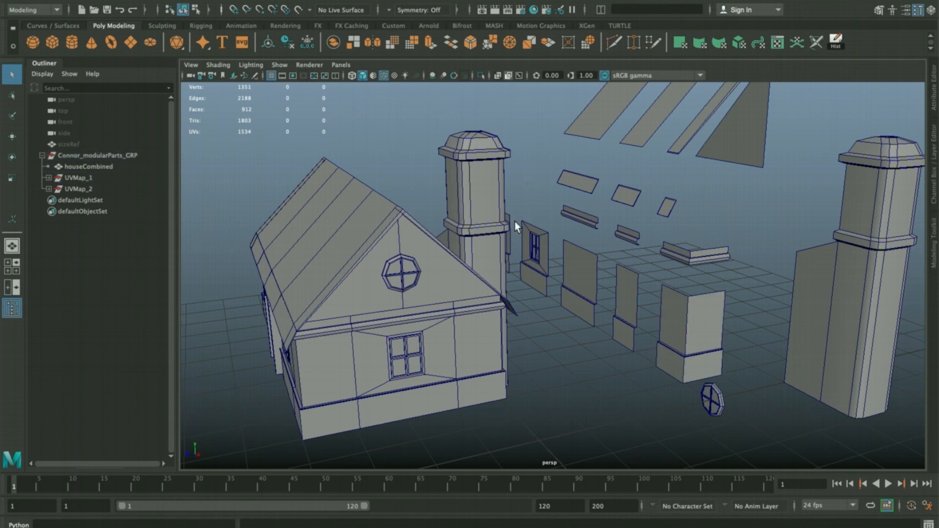